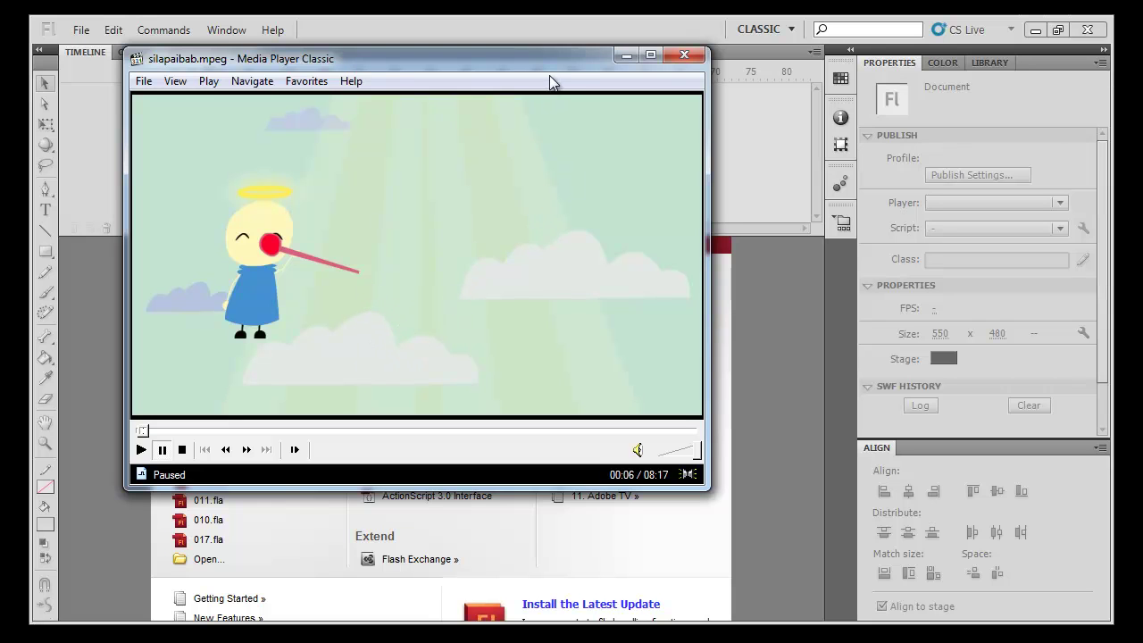
Play a moment of the silapaibab.mpeg reference animation in Media Player Classic
{"action": "left_click_drag", "start_coordinate": [551, 64], "coordinate": [545, 74]}
{"action": "left_click", "coordinate": [539, 178]}
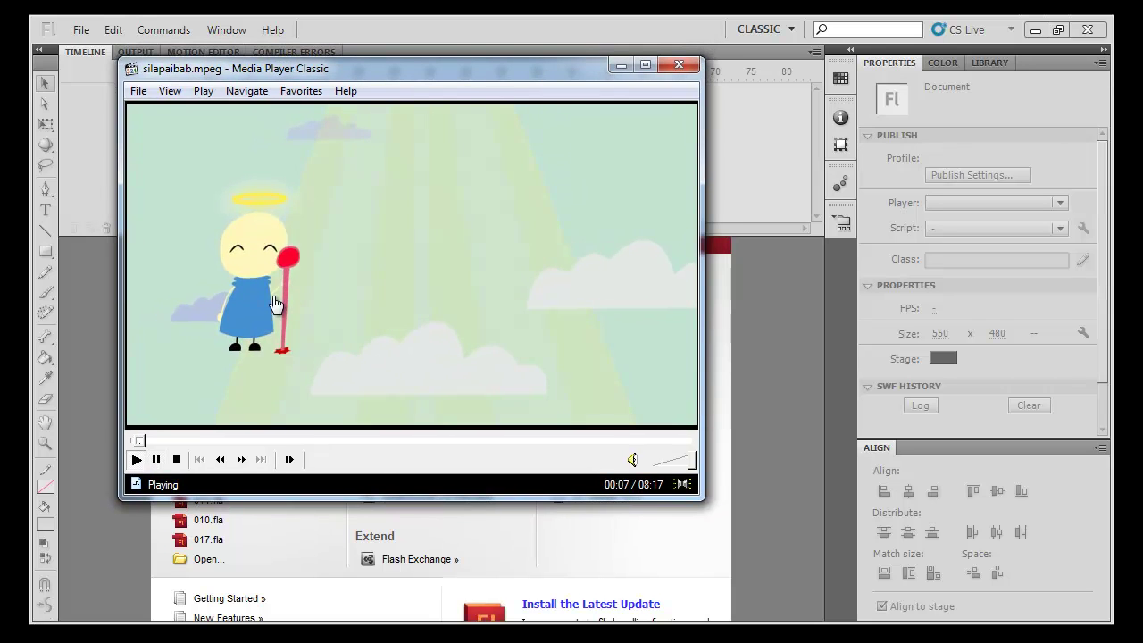
{"action": "left_click", "coordinate": [409, 307]}
Switch to Flash and create a new ActionScript 2.0 document
{"action": "left_click_drag", "start_coordinate": [534, 70], "coordinate": [5, 4]}
{"action": "left_click", "coordinate": [451, 320]}
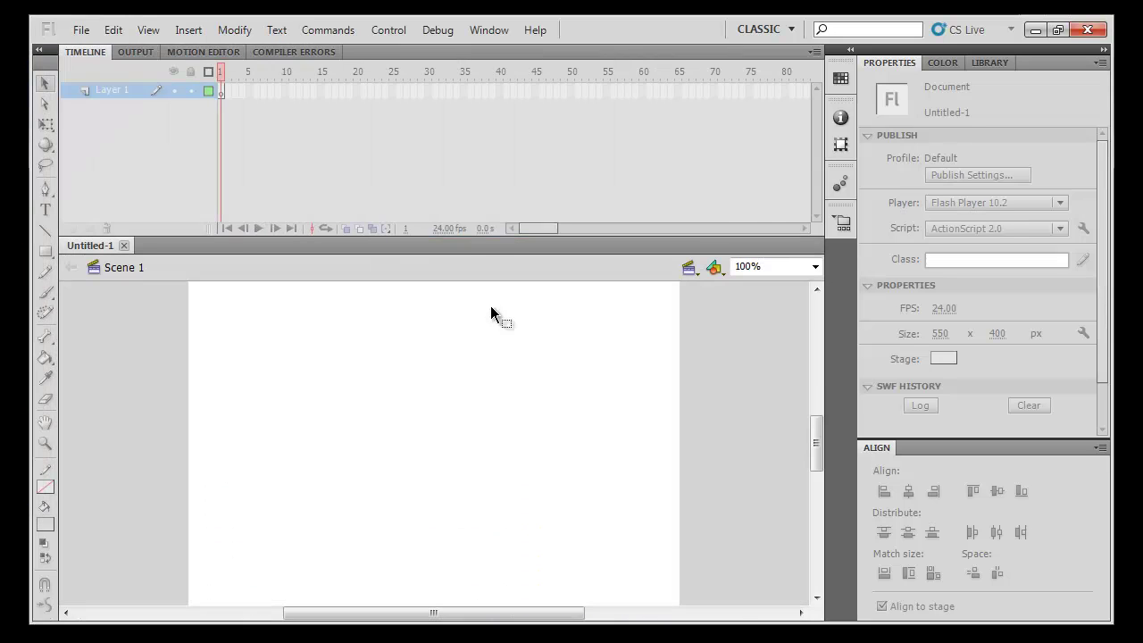
Draw a strokeless rectangle about 126 by 156 px on the stage as the character's body and fill it dark brown
{"action": "left_click", "coordinate": [46, 252]}
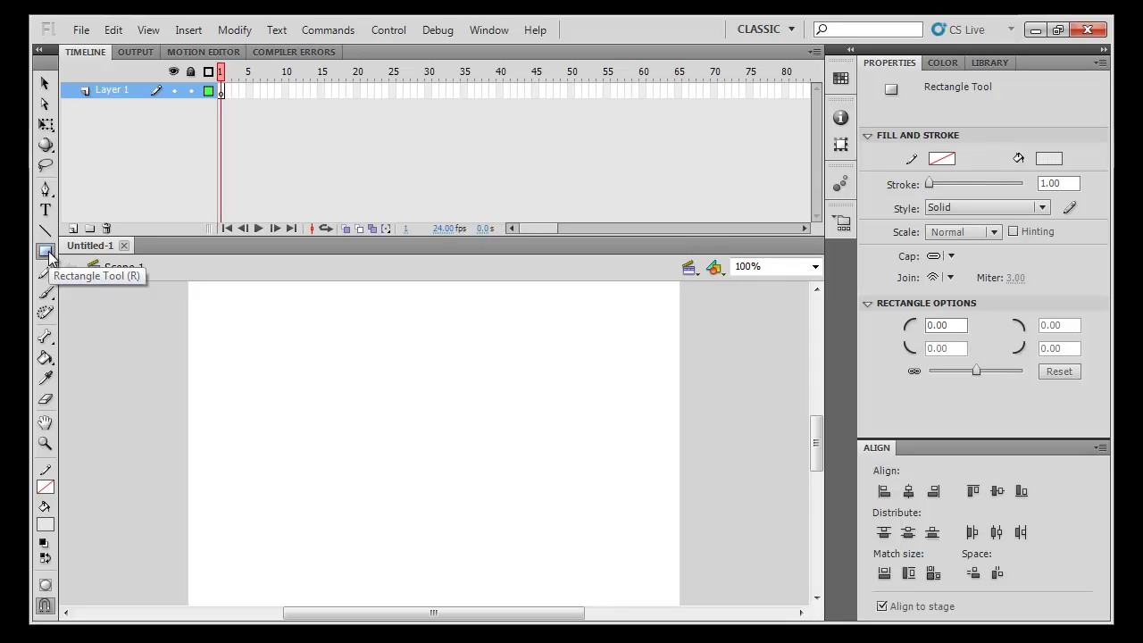
{"action": "left_click_drag", "start_coordinate": [283, 323], "coordinate": [396, 463]}
{"action": "key", "text": "v"}
{"action": "left_click", "coordinate": [357, 434]}
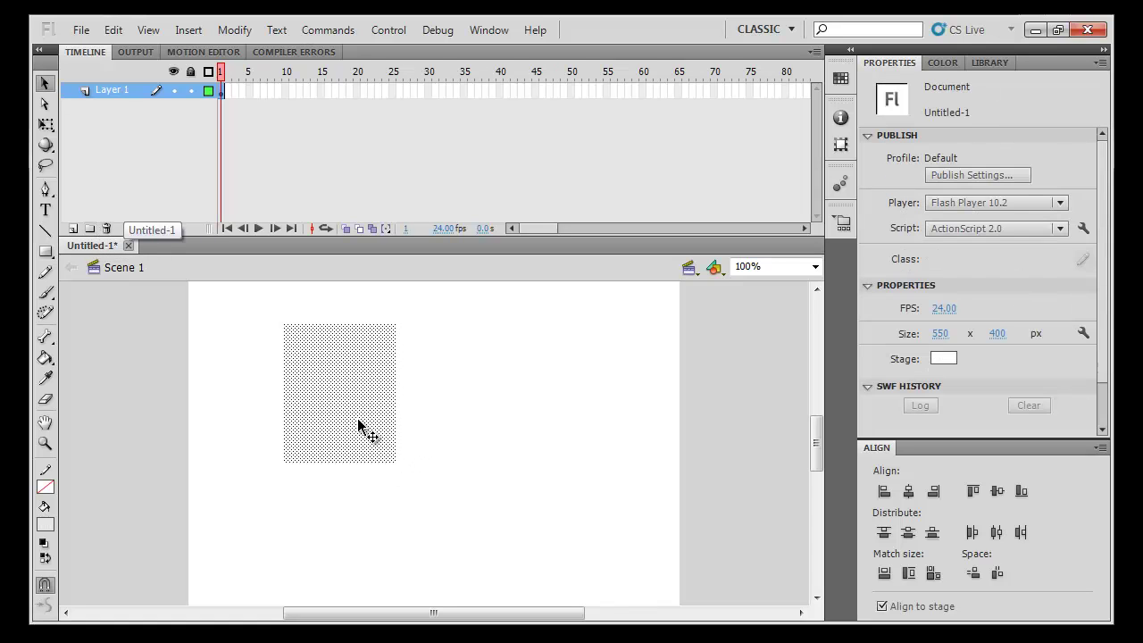
{"action": "left_click", "coordinate": [1047, 234]}
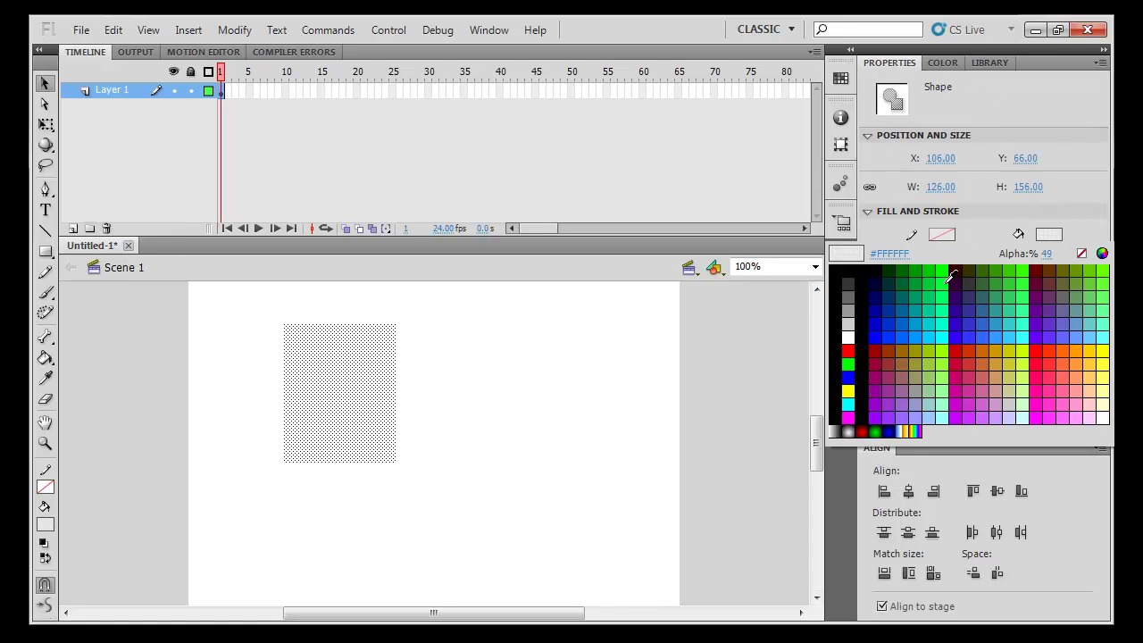
{"action": "left_click", "coordinate": [919, 327]}
{"action": "left_click", "coordinate": [1054, 234]}
{"action": "left_click", "coordinate": [1057, 270]}
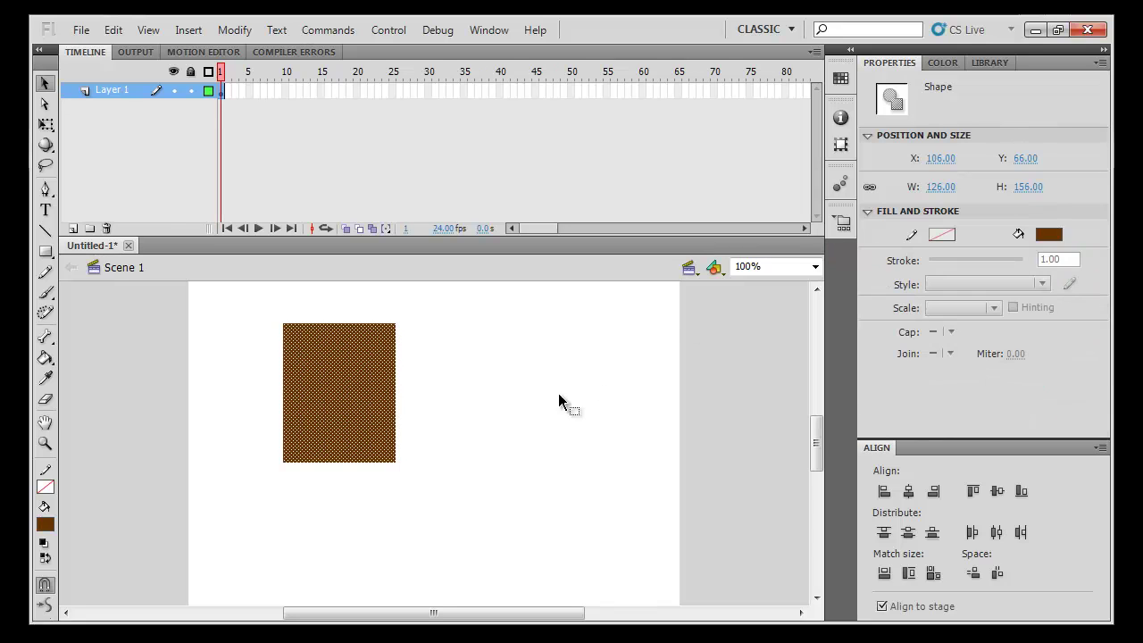
{"action": "left_click", "coordinate": [558, 427]}
Move the brown body rectangle to about X 221, Y 53 and convert it to a movie clip symbol
{"action": "left_click_drag", "start_coordinate": [372, 387], "coordinate": [469, 372]}
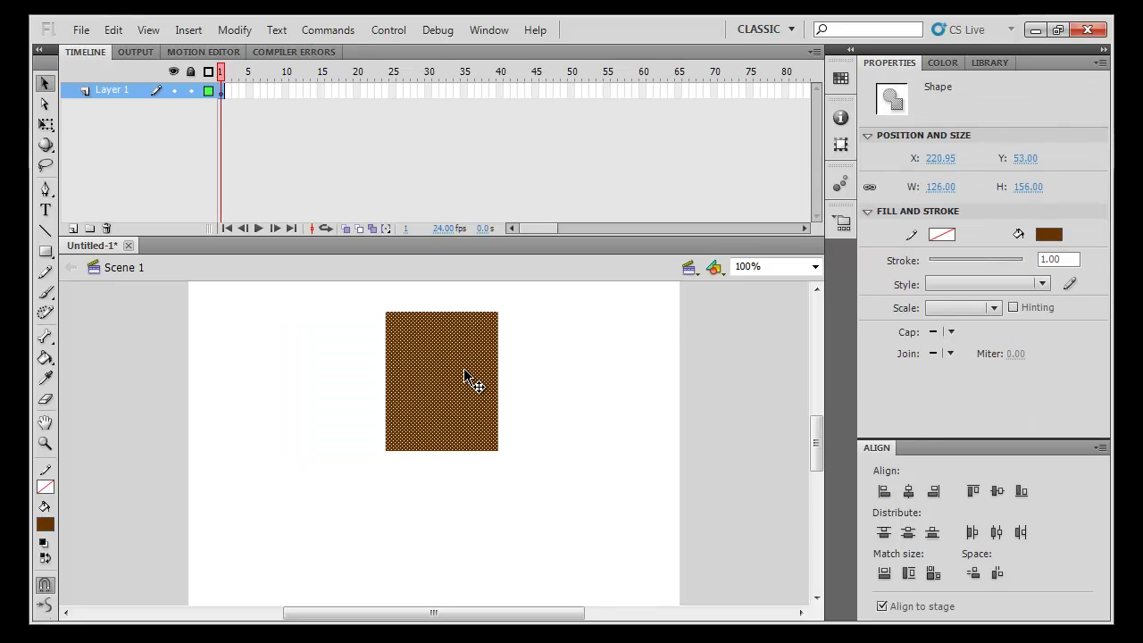
{"action": "key", "text": "F8"}
{"action": "key", "text": "Return"}
{"action": "left_click", "coordinate": [228, 355]}
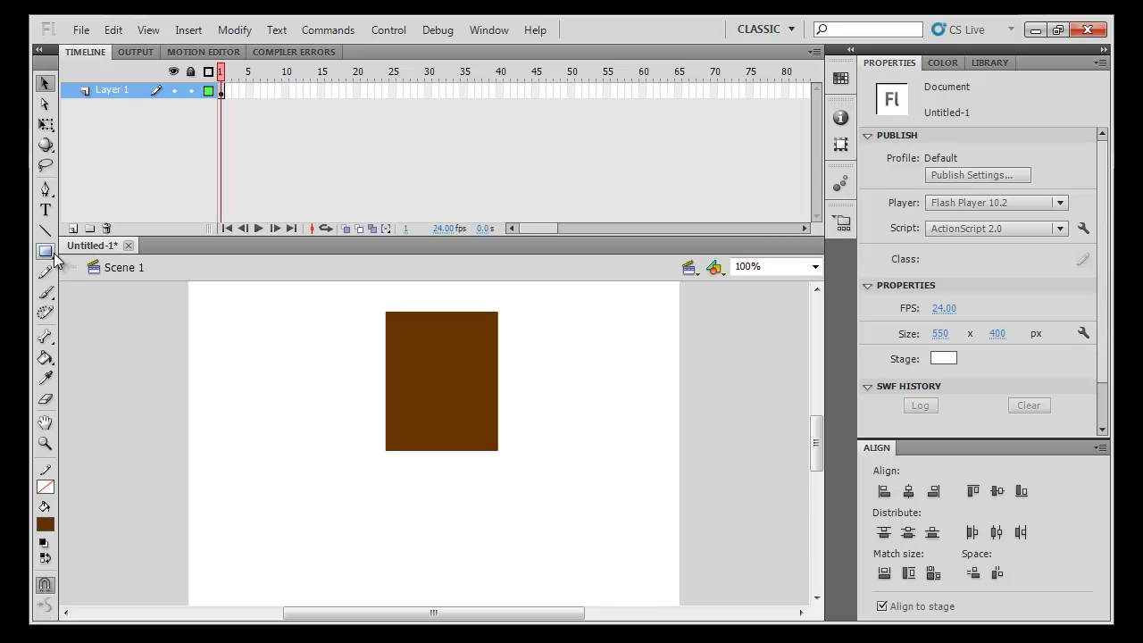
Draw an L-shaped leg about 70 by 64 px from two rectangles below the body and fill it black
{"action": "left_click", "coordinate": [45, 251]}
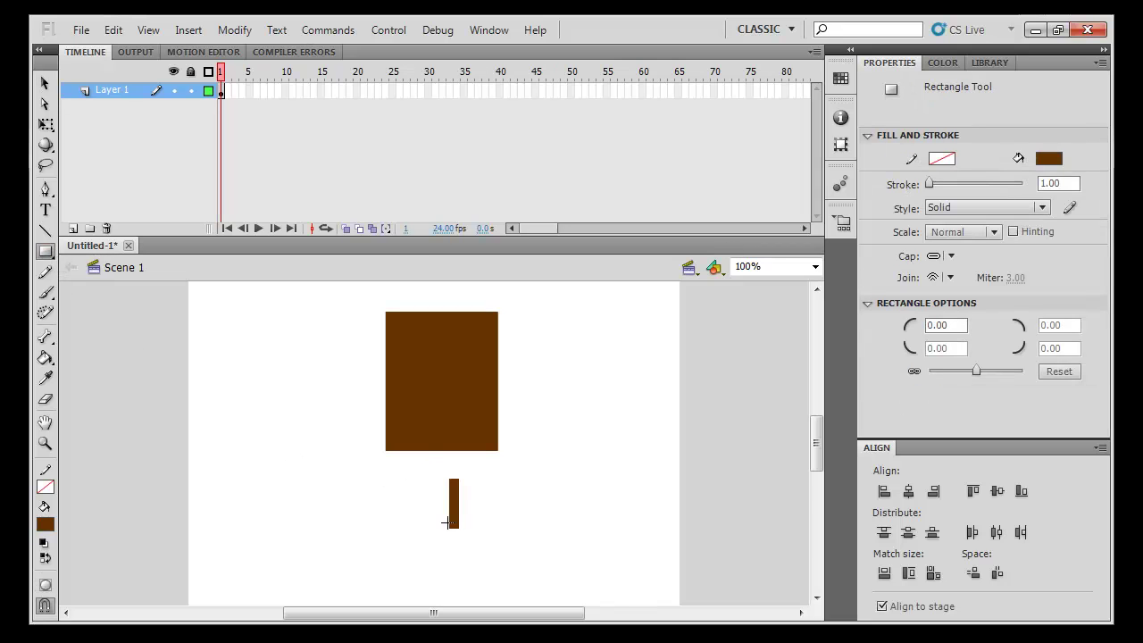
{"action": "left_click_drag", "start_coordinate": [507, 515], "coordinate": [507, 515]}
{"action": "key", "text": "v"}
{"action": "left_click_drag", "start_coordinate": [440, 562], "coordinate": [440, 563]}
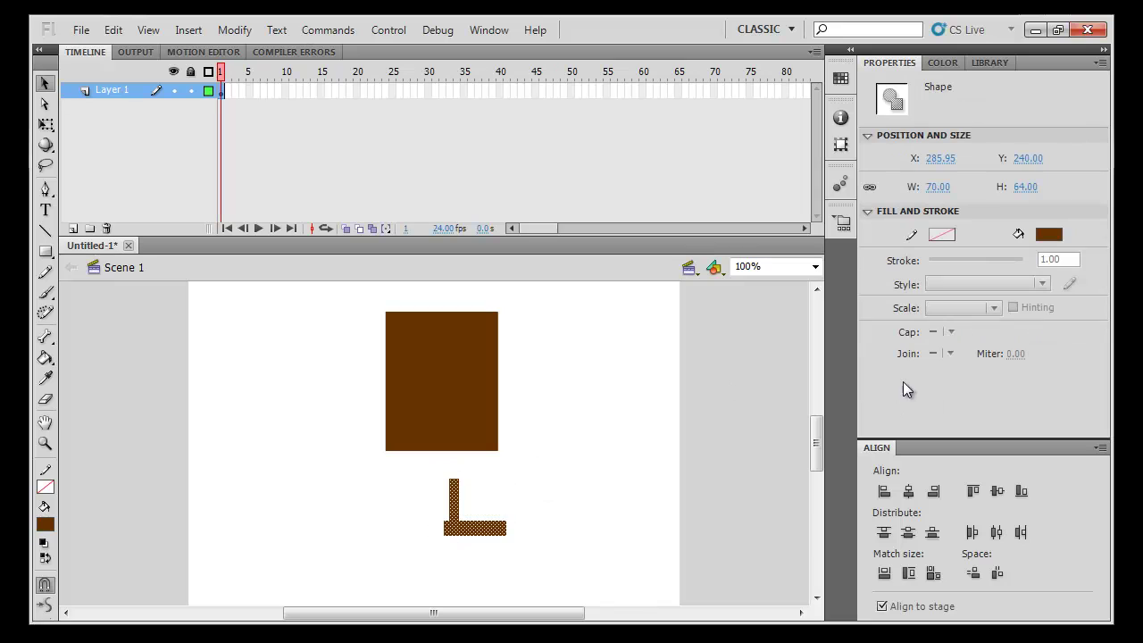
{"action": "left_click", "coordinate": [1050, 234]}
{"action": "left_click", "coordinate": [862, 343]}
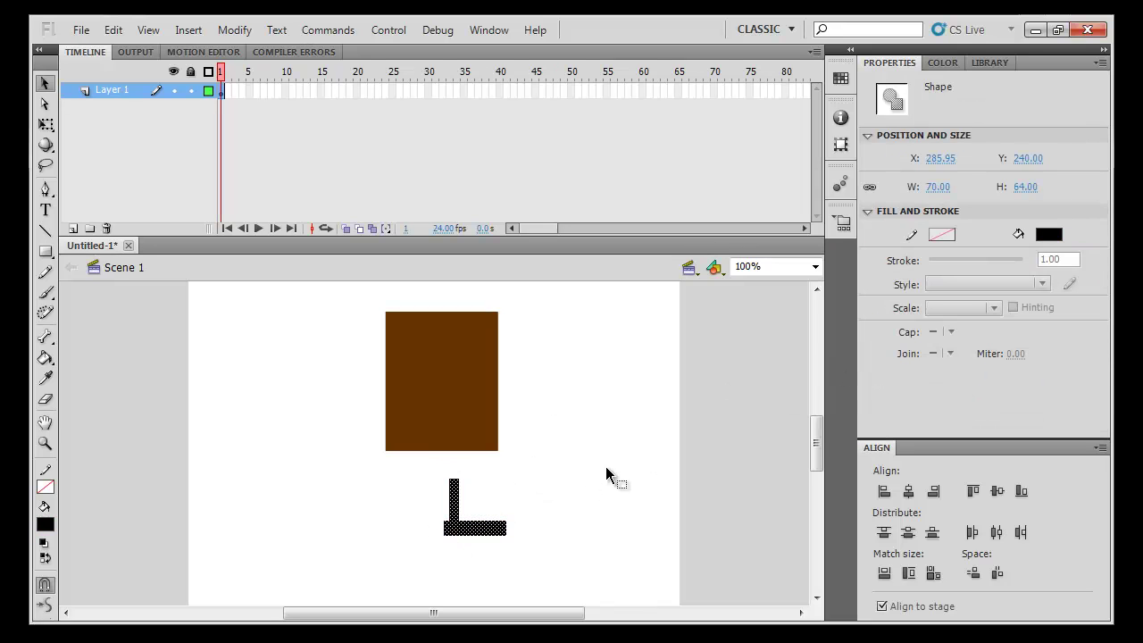
Convert the black leg to a movie clip symbol and place a second copy of it under the body
{"action": "key", "text": "F8"}
{"action": "key", "text": "Return"}
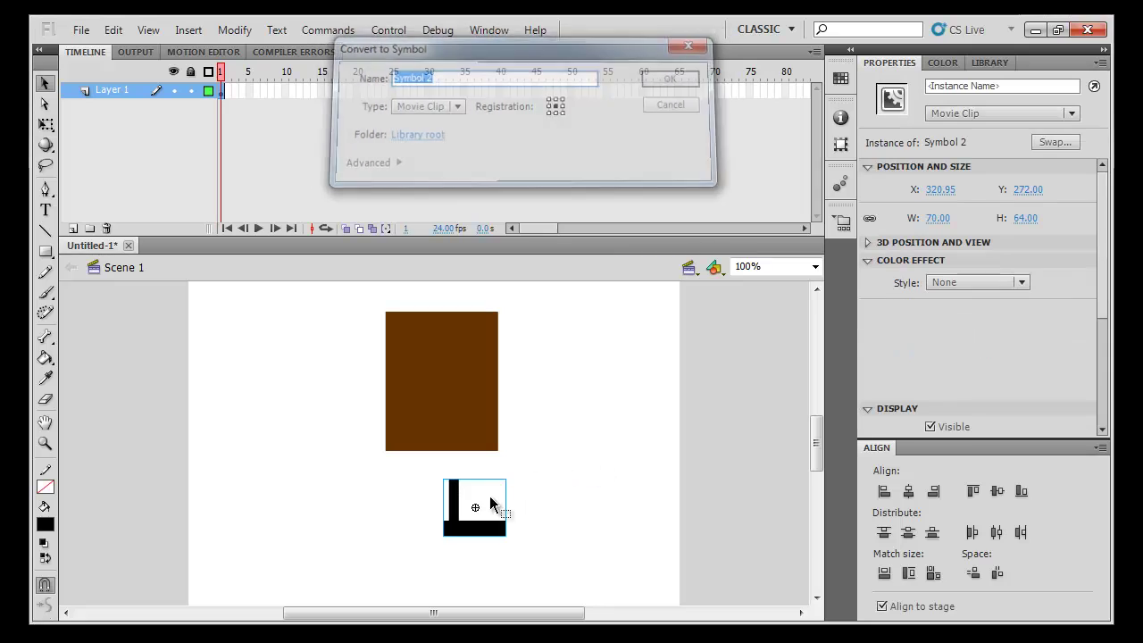
{"action": "left_click_drag", "start_coordinate": [491, 511], "coordinate": [381, 483]}
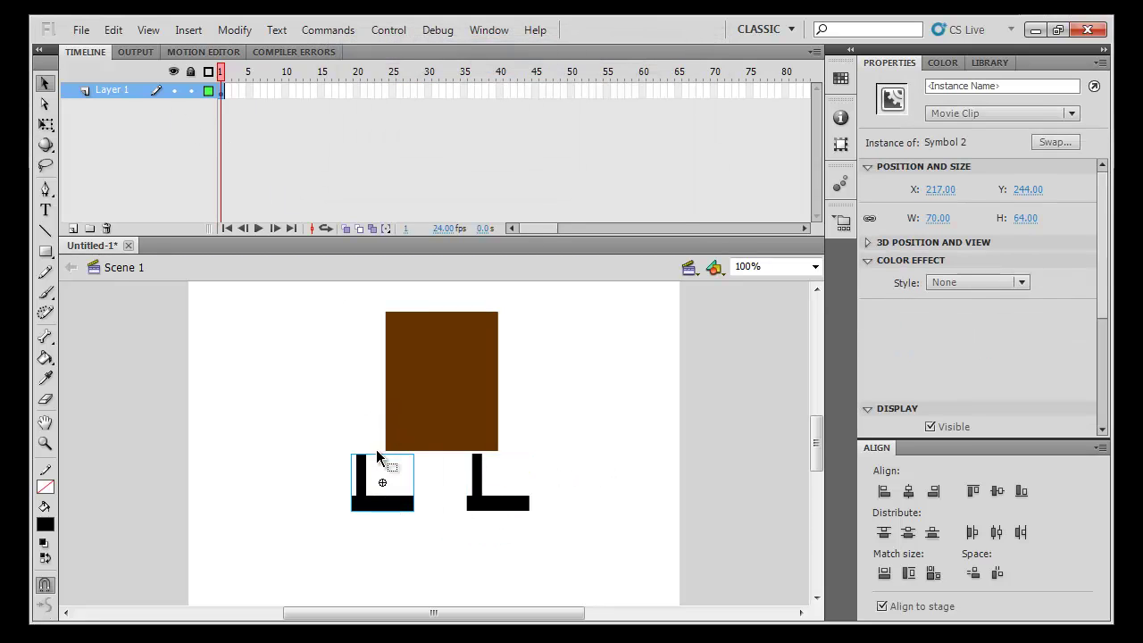
Flip one leg horizontally so the feet point outward, and move both legs against the body's lower edge
{"action": "key", "text": "q"}
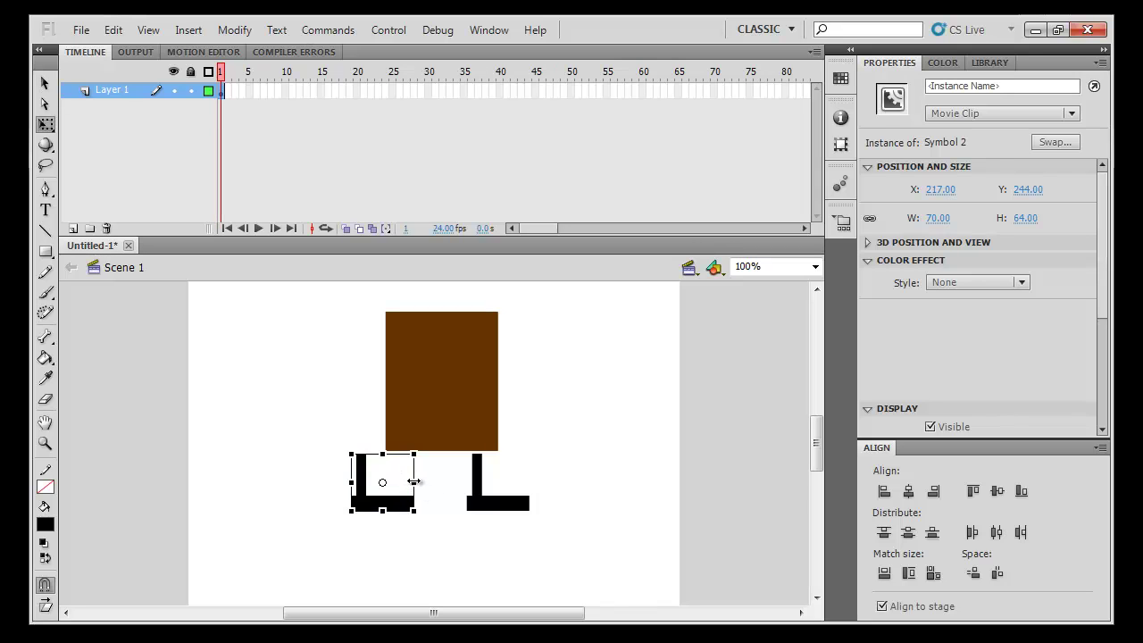
{"action": "left_click_drag", "start_coordinate": [381, 476], "coordinate": [350, 468]}
{"action": "left_click_drag", "start_coordinate": [421, 500], "coordinate": [493, 476]}
{"action": "left_click_drag", "start_coordinate": [523, 532], "coordinate": [401, 459]}
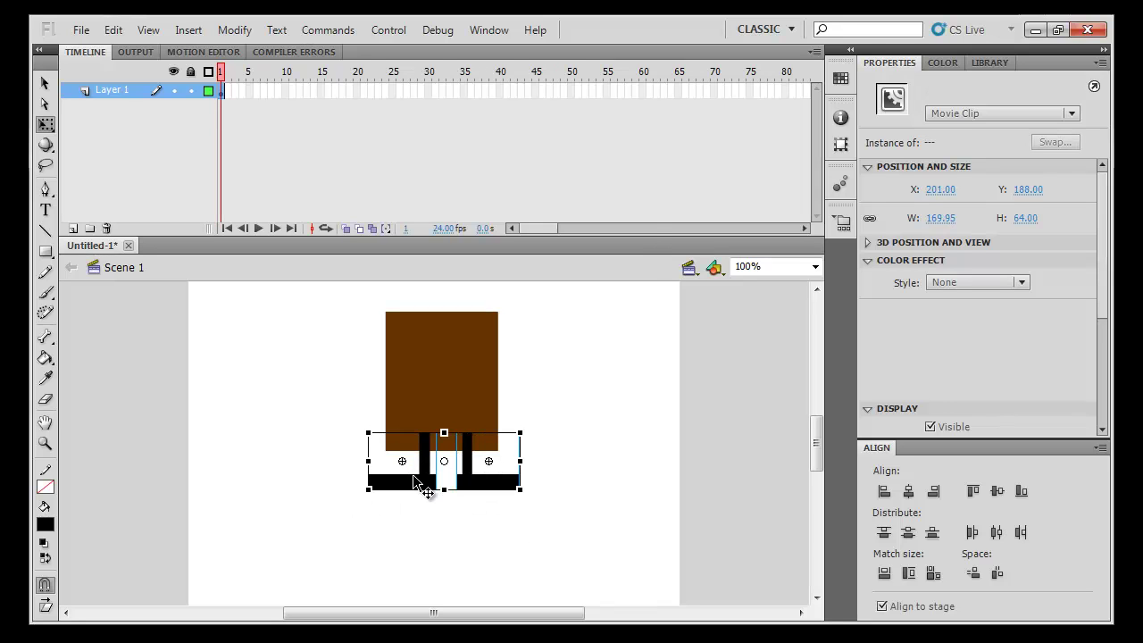
Distribute the two legs to separate layers beneath the body and shift them together to X 194, Y 188
{"action": "right_click", "coordinate": [415, 475]}
{"action": "left_click", "coordinate": [516, 390]}
{"action": "left_click", "coordinate": [493, 500]}
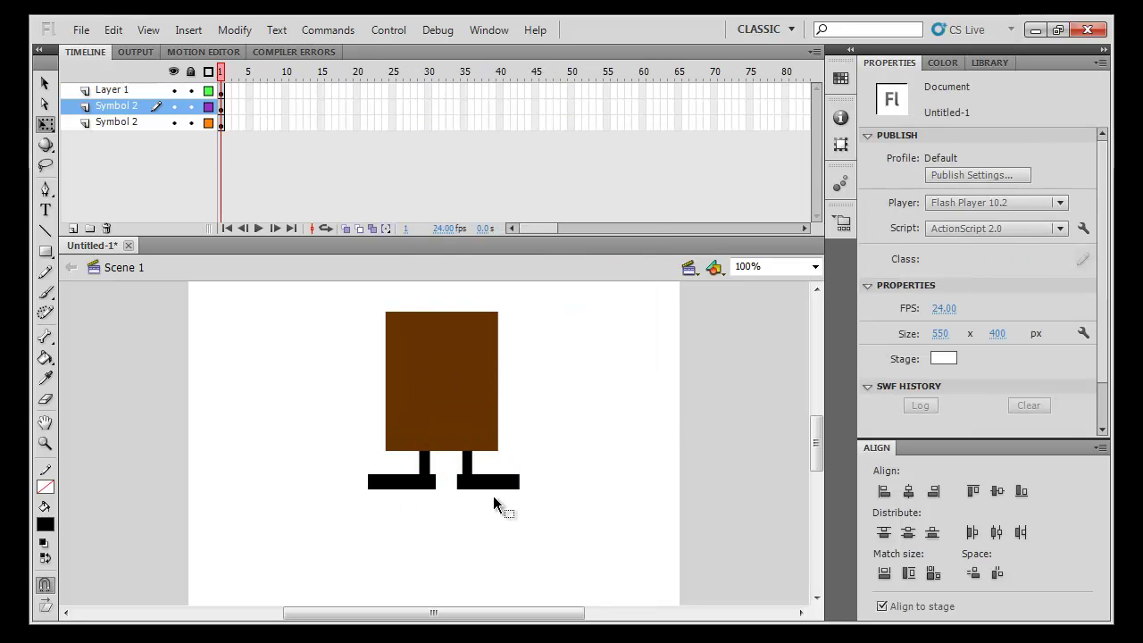
{"action": "left_click_drag", "start_coordinate": [405, 459], "coordinate": [409, 487]}
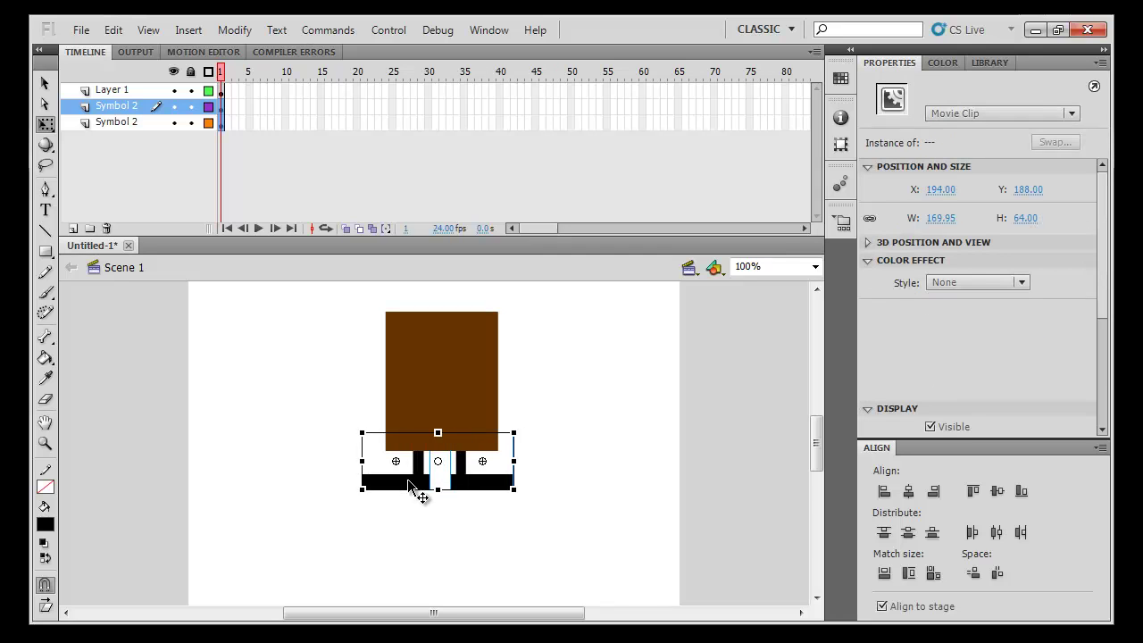
{"action": "left_click", "coordinate": [582, 386]}
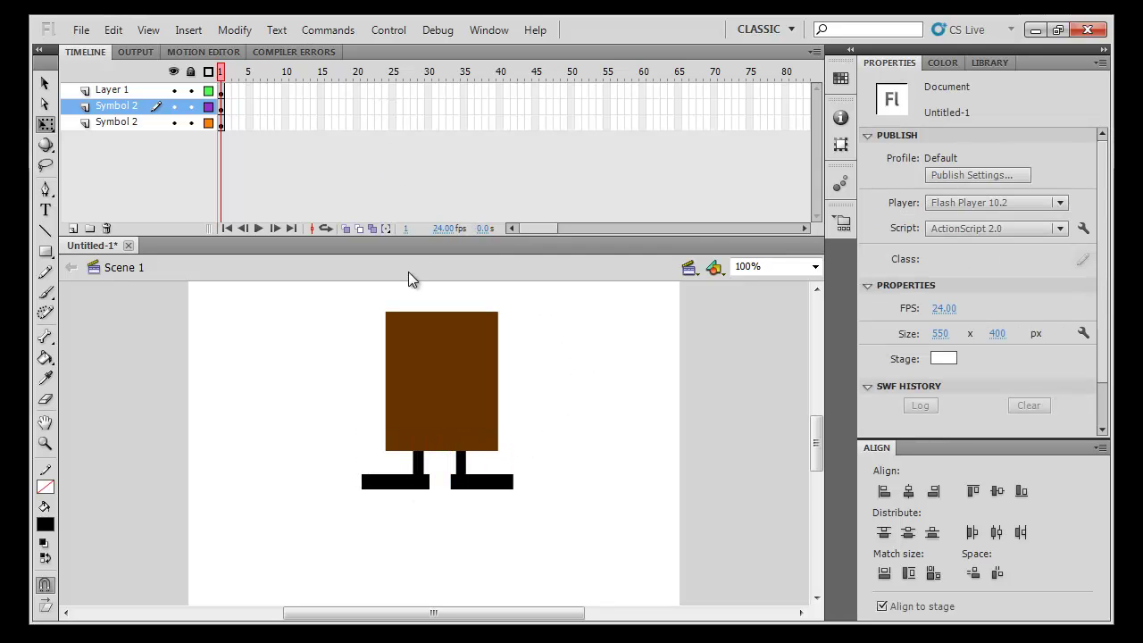
Move the body and both legs together farther down the stage to make room for a head
{"action": "key", "text": "ctrl+a"}
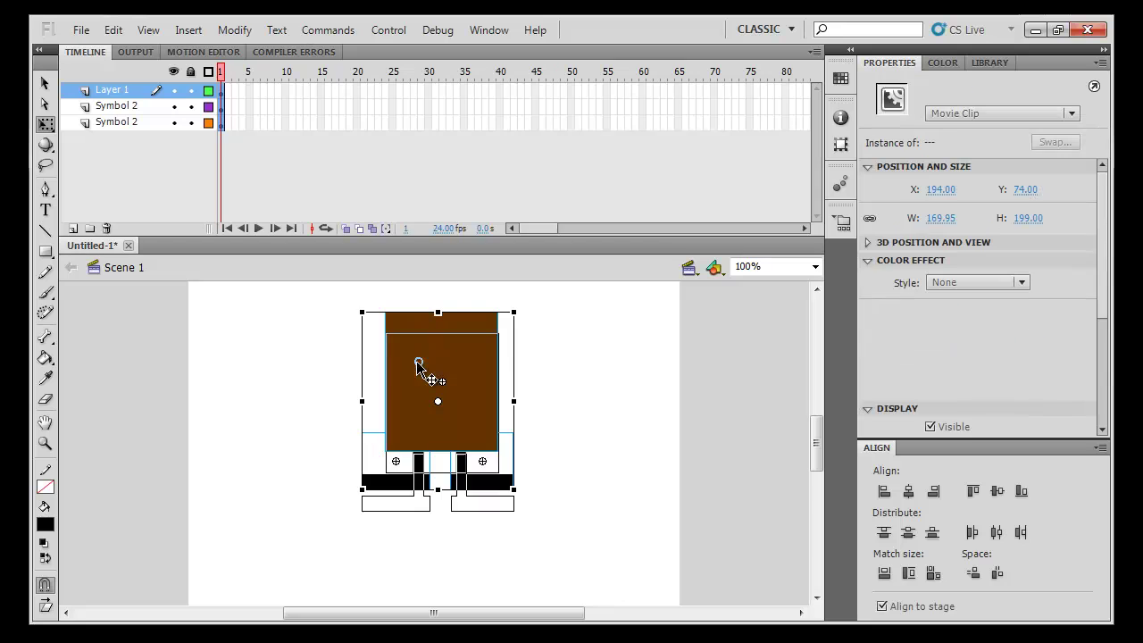
{"action": "left_click_drag", "start_coordinate": [419, 357], "coordinate": [410, 401]}
{"action": "left_click", "coordinate": [122, 349]}
Draw a peach-filled circle about 187 px wide as the head, overlapping the upper part of the body
{"action": "left_click_drag", "start_coordinate": [45, 251], "coordinate": [116, 272]}
{"action": "left_click", "coordinate": [1049, 158]}
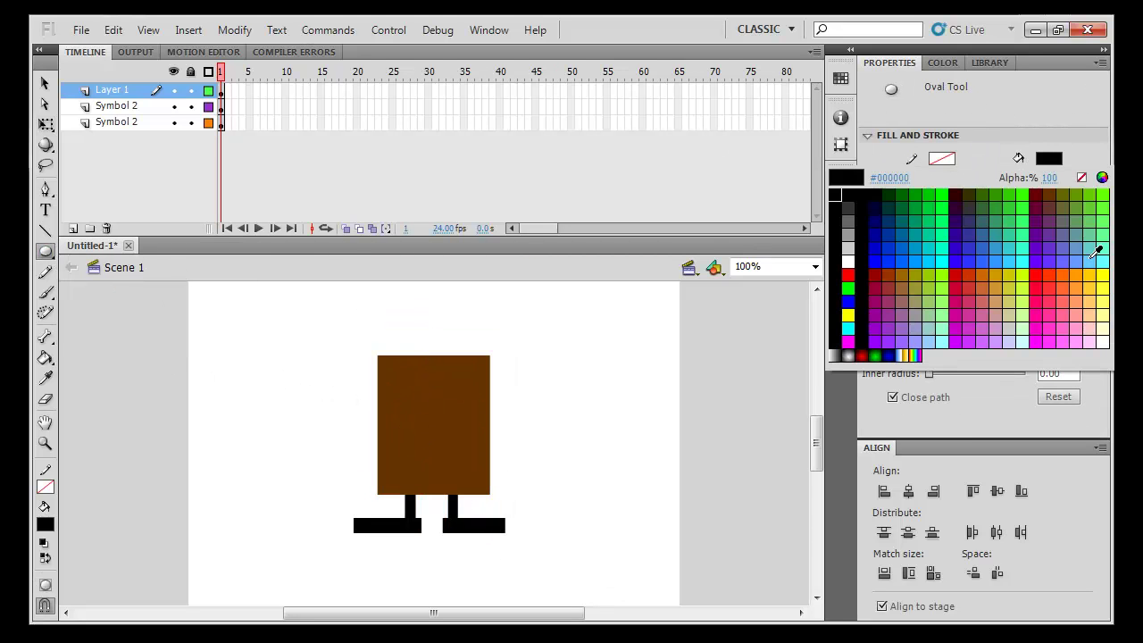
{"action": "left_click", "coordinate": [1098, 313]}
{"action": "left_click_drag", "start_coordinate": [361, 295], "coordinate": [520, 378]}
{"action": "key", "text": "v"}
{"action": "left_click_drag", "start_coordinate": [474, 338], "coordinate": [470, 324]}
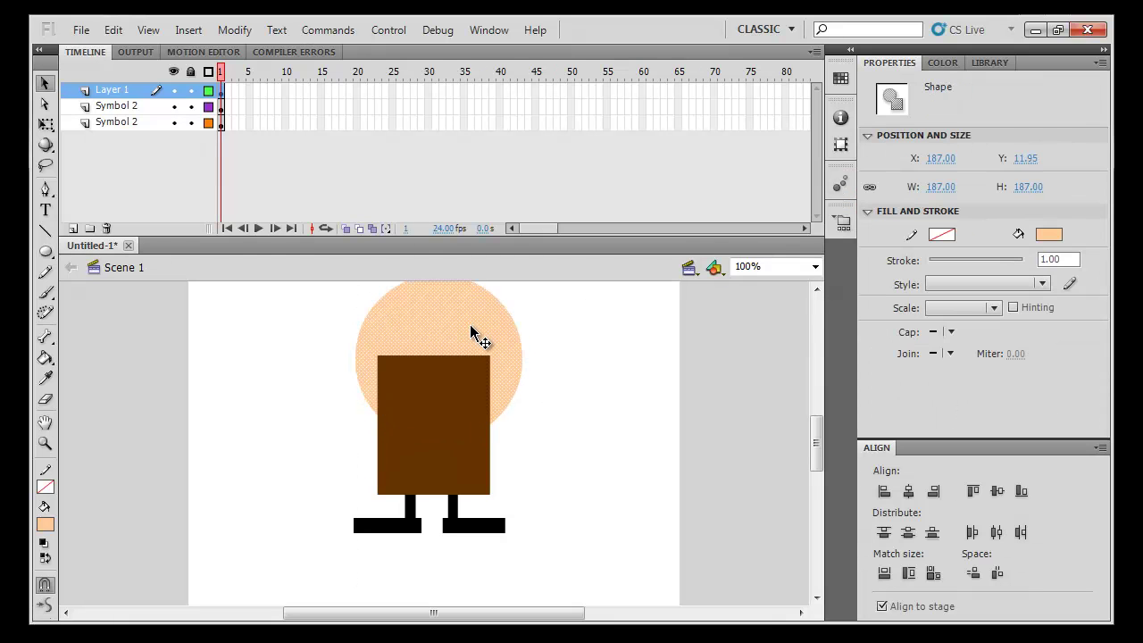
Convert the head to a movie clip symbol, distribute it to its own layer and place that layer above all others
{"action": "key", "text": "F8"}
{"action": "key", "text": "Return"}
{"action": "right_click", "coordinate": [470, 331]}
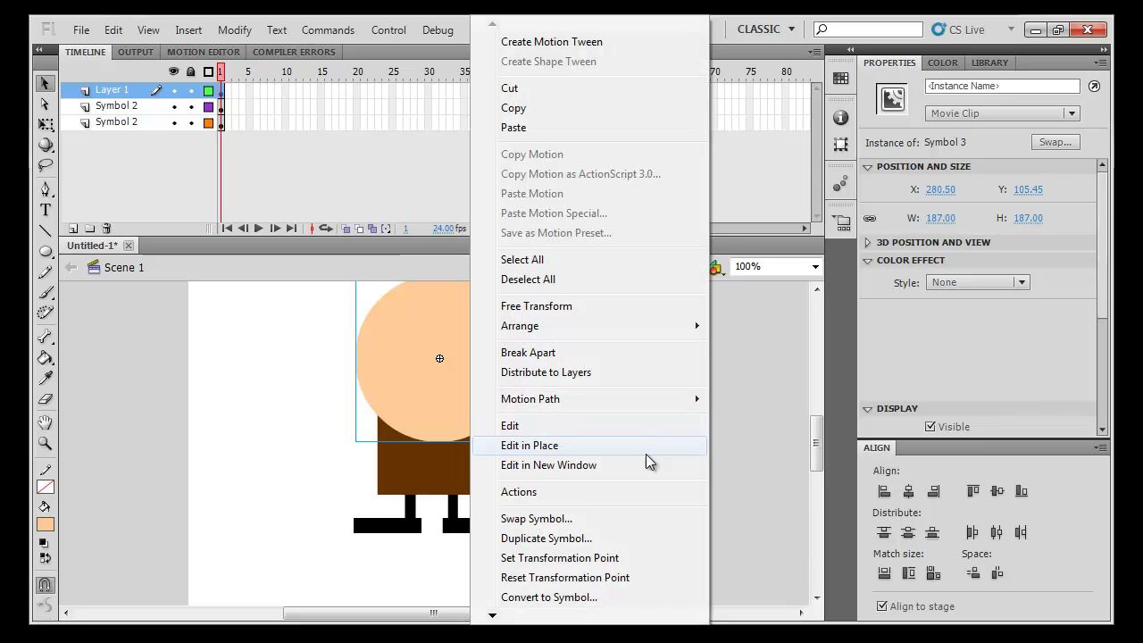
{"action": "left_click", "coordinate": [612, 373]}
{"action": "left_click_drag", "start_coordinate": [152, 118], "coordinate": [147, 89]}
{"action": "left_click", "coordinate": [624, 328]}
Adjust the head's position over the body and move the whole figure to about X 161, Y 22
{"action": "left_click_drag", "start_coordinate": [492, 408], "coordinate": [486, 321]}
{"action": "key", "text": "ctrl+a"}
{"action": "left_click_drag", "start_coordinate": [484, 379], "coordinate": [462, 427]}
{"action": "left_click", "coordinate": [617, 386]}
{"action": "left_click_drag", "start_coordinate": [570, 419], "coordinate": [352, 590]}
{"action": "left_click_drag", "start_coordinate": [423, 517], "coordinate": [415, 505]}
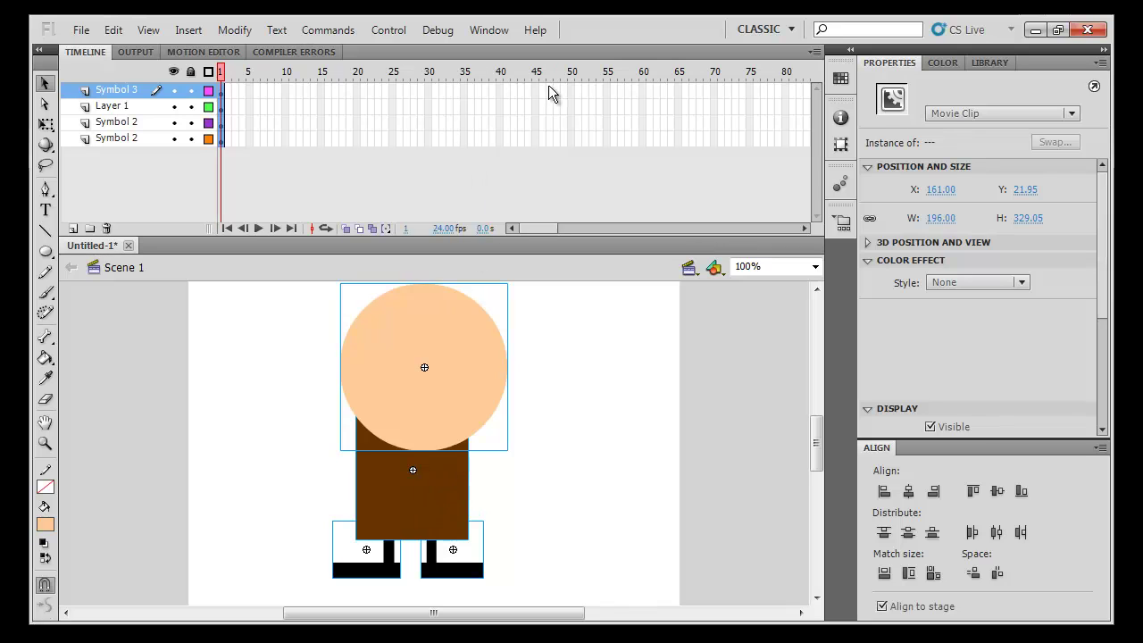
Insert keyframes at frame 40 on all four layers and apply classic tweens from frame 1 to them
{"action": "left_click_drag", "start_coordinate": [500, 86], "coordinate": [498, 157]}
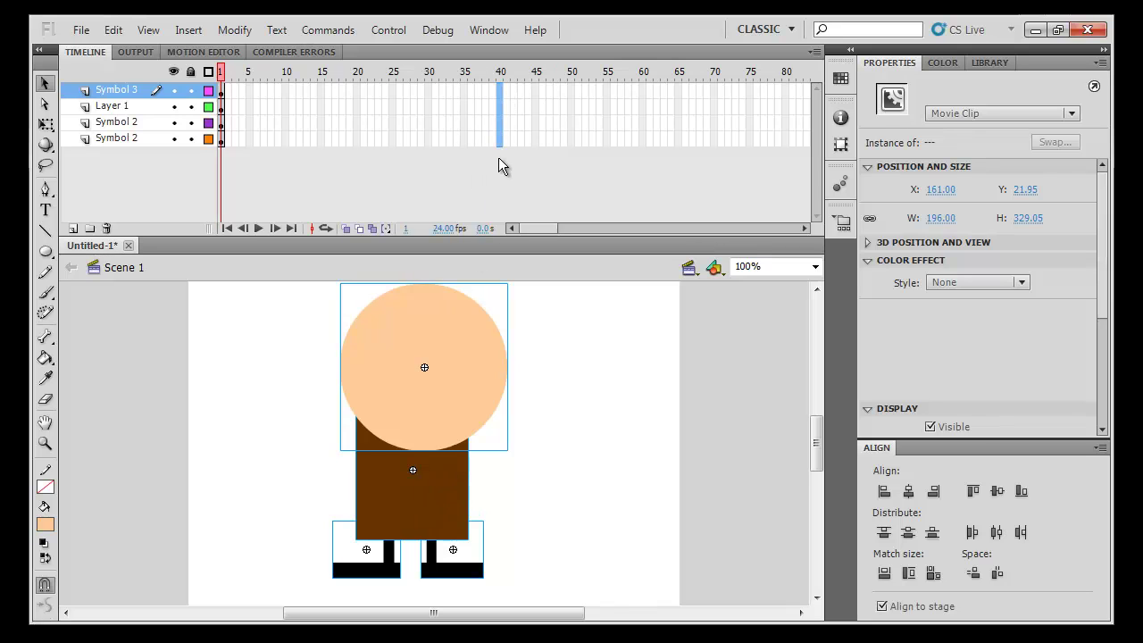
{"action": "key", "text": "F6"}
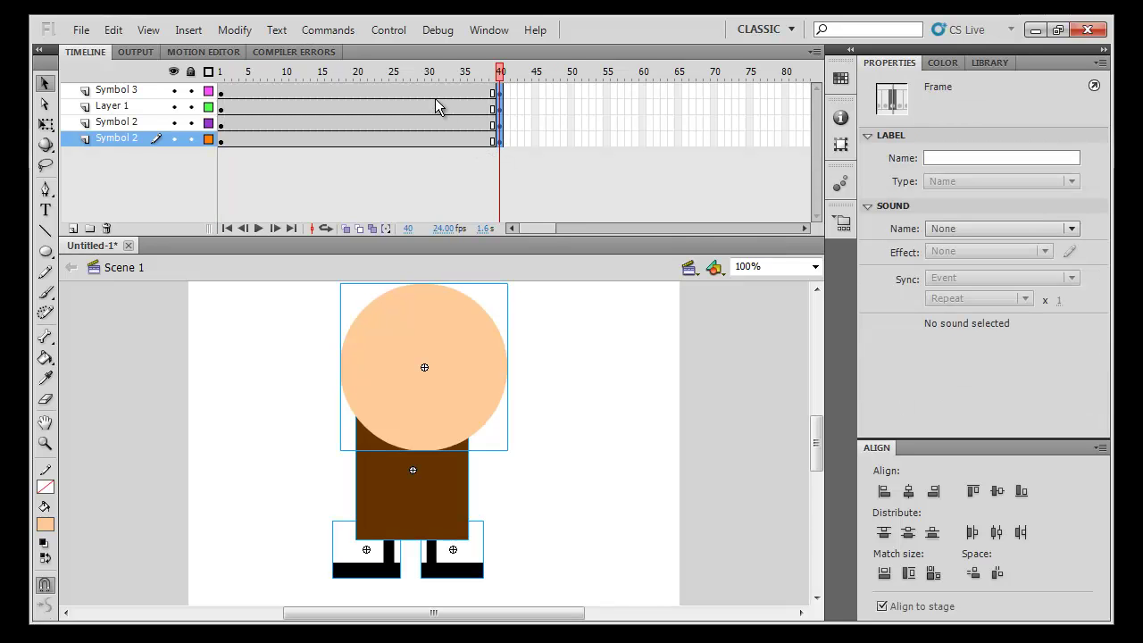
{"action": "left_click_drag", "start_coordinate": [435, 91], "coordinate": [408, 132]}
{"action": "right_click", "coordinate": [407, 132]}
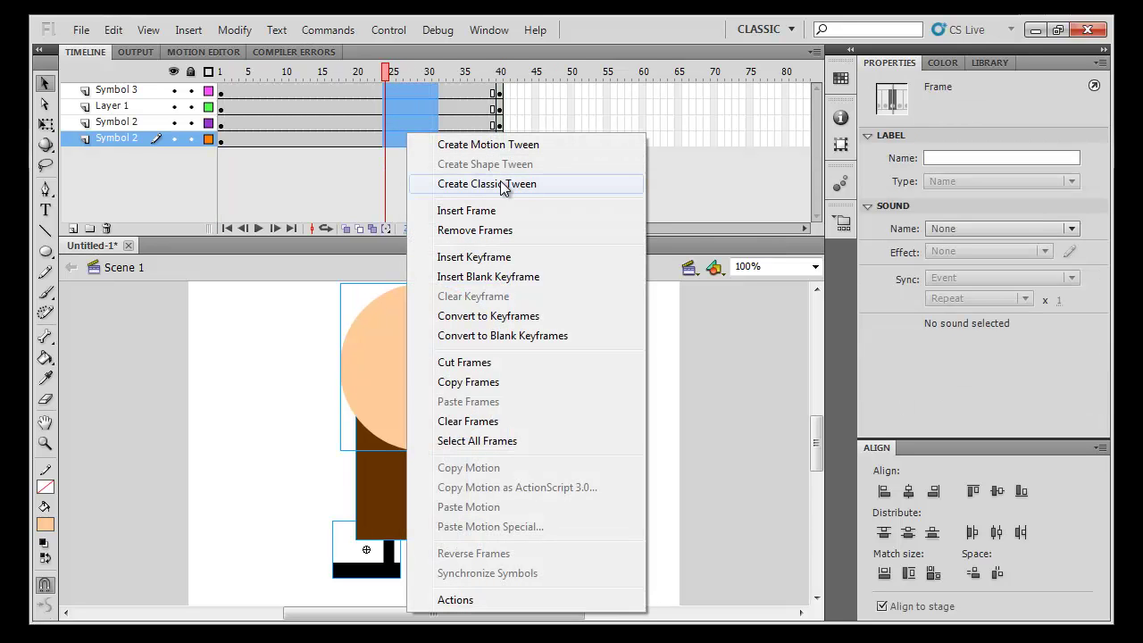
{"action": "left_click", "coordinate": [487, 184]}
Insert keyframes at frame 20 on all four layers
{"action": "left_click_drag", "start_coordinate": [361, 84], "coordinate": [359, 151]}
{"action": "key", "text": "F6"}
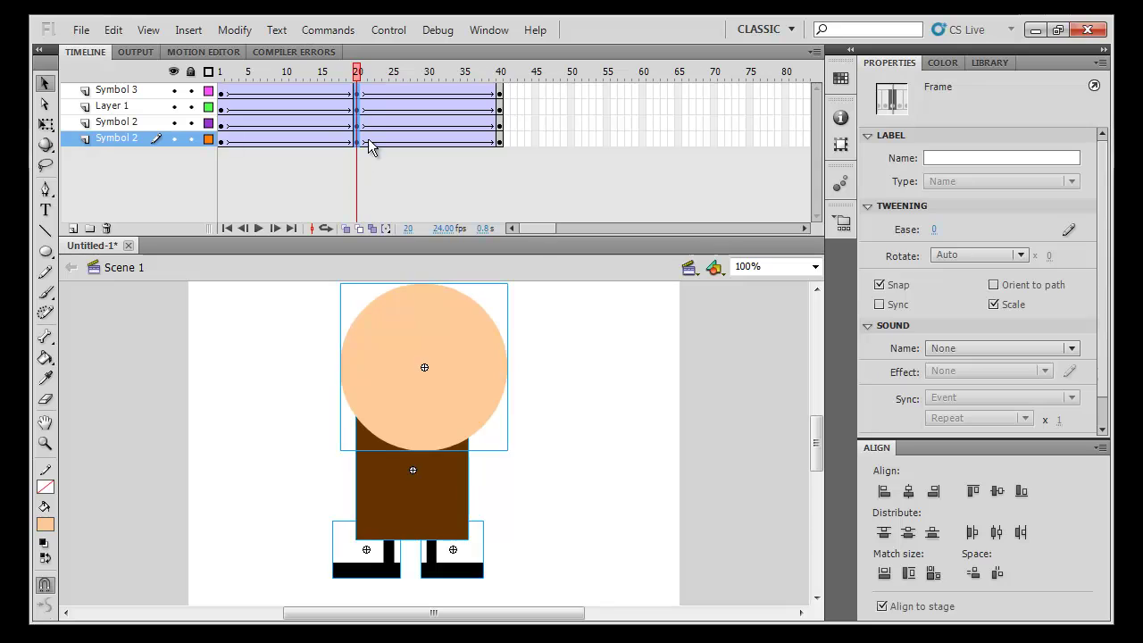
{"action": "left_click", "coordinate": [522, 420]}
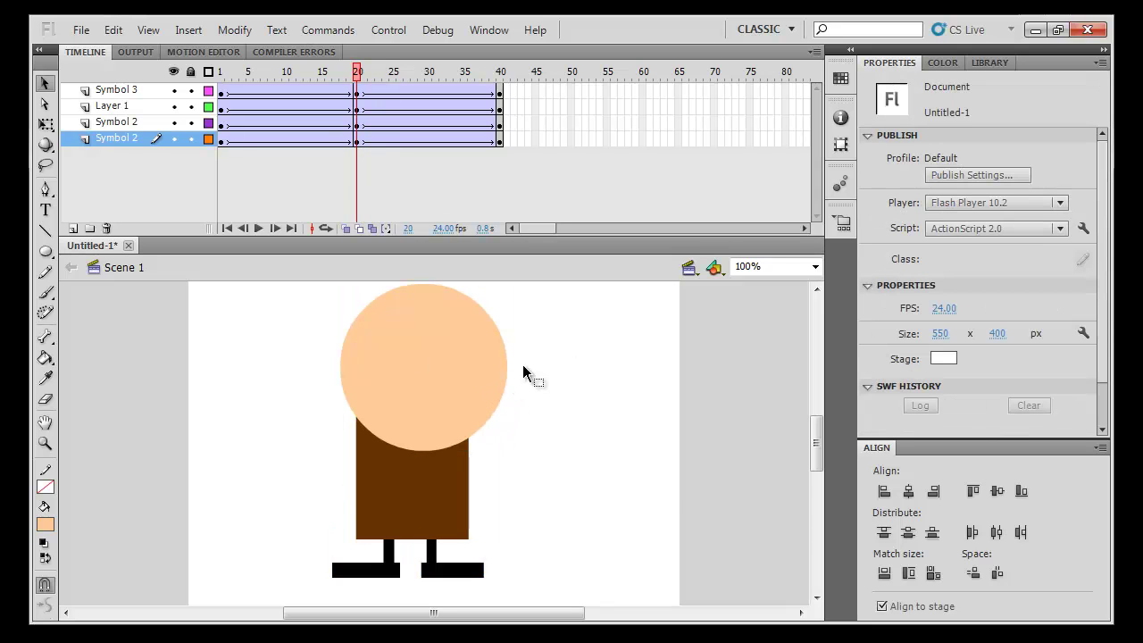
Raise the head, body and legs by differing amounts at frame 20 and scrub back to frame 1 to preview the motion
{"action": "left_click_drag", "start_coordinate": [458, 379], "coordinate": [455, 355]}
{"action": "left_click_drag", "start_coordinate": [429, 474], "coordinate": [437, 436]}
{"action": "left_click_drag", "start_coordinate": [474, 544], "coordinate": [388, 523]}
{"action": "left_click_drag", "start_coordinate": [346, 77], "coordinate": [221, 76]}
{"action": "left_click", "coordinate": [618, 326]}
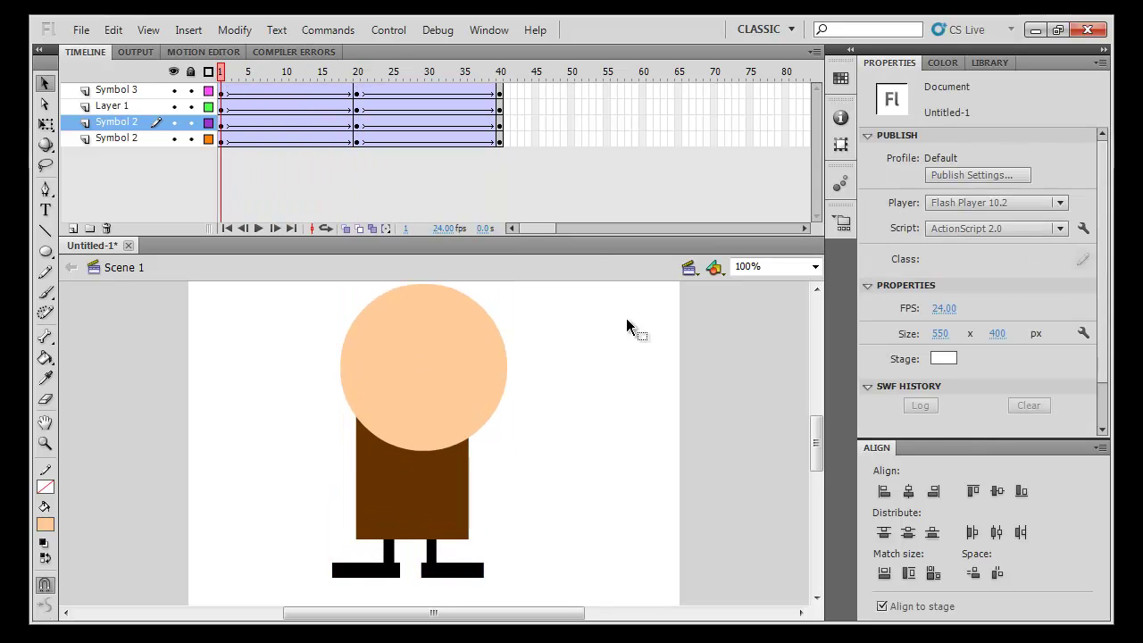
{"action": "left_click", "coordinate": [358, 76]}
{"action": "key", "text": "ctrl+a"}
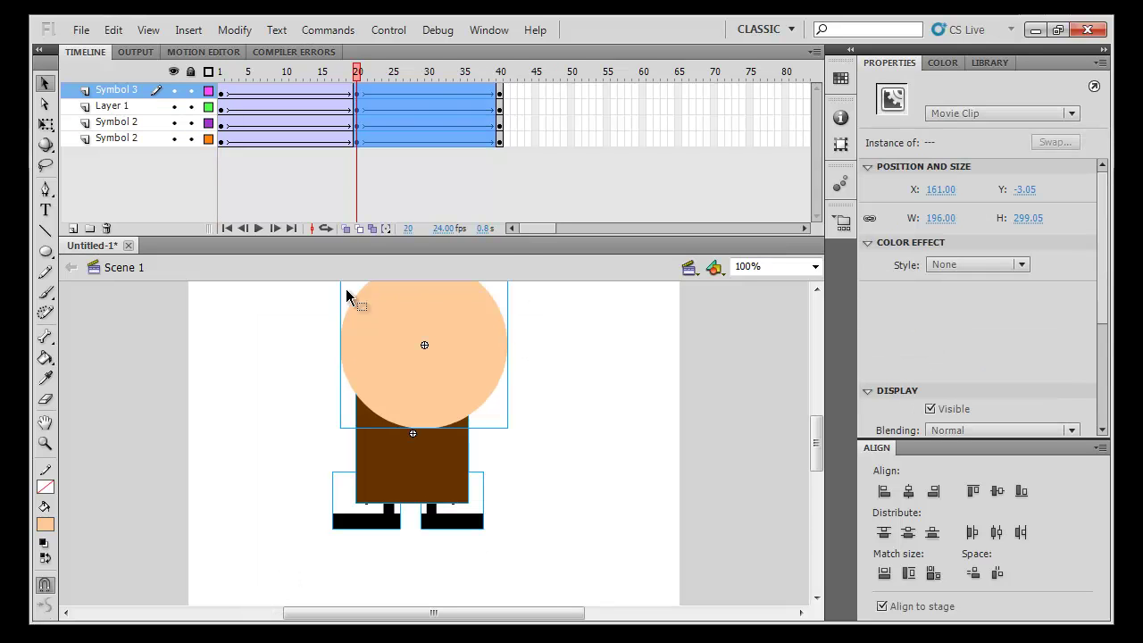
{"action": "left_click", "coordinate": [500, 73]}
{"action": "left_click_drag", "start_coordinate": [553, 371], "coordinate": [268, 599]}
{"action": "left_click_drag", "start_coordinate": [435, 516], "coordinate": [435, 483]}
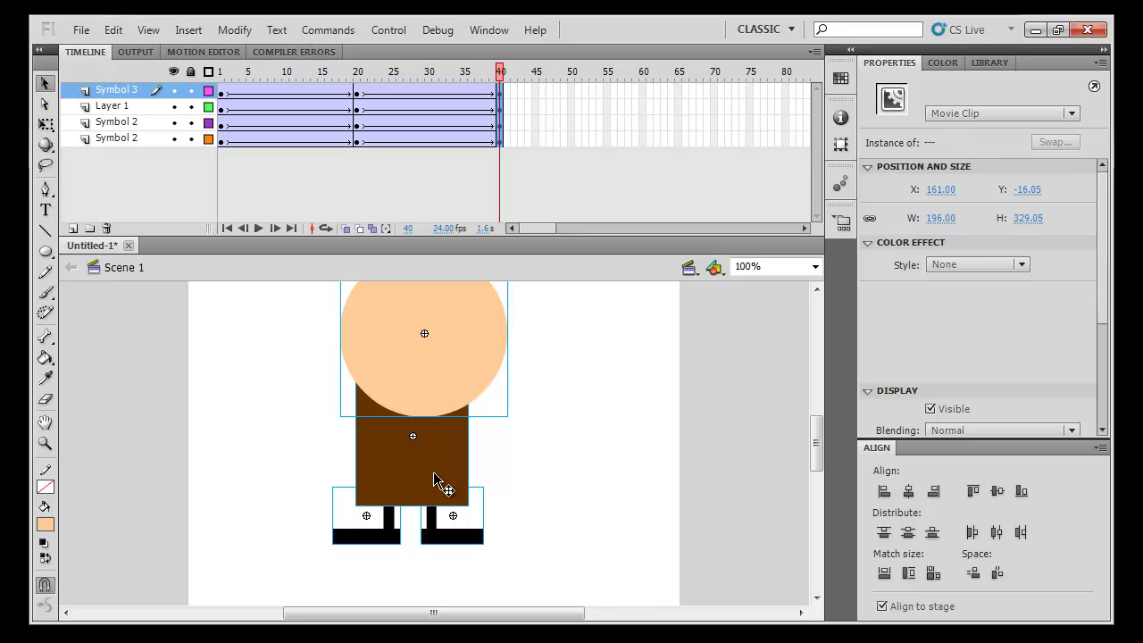
{"action": "key", "text": "ctrl+z"}
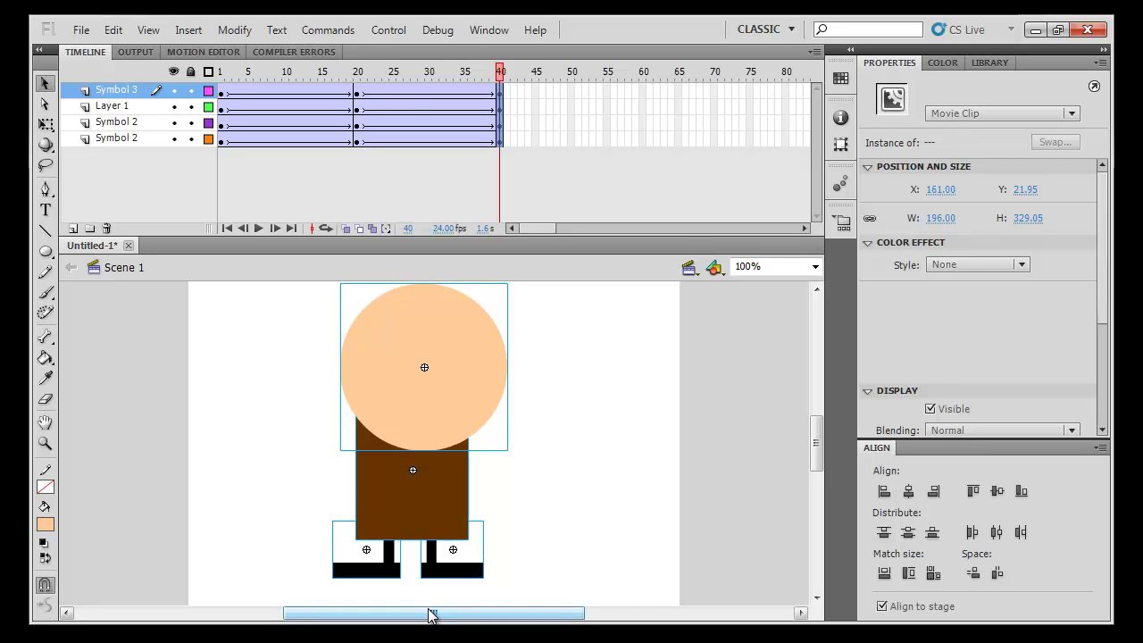
Apply a custom ease curve flattened at 0% and 100% to both tween spans on all four layers, and test the movie
{"action": "left_click_drag", "start_coordinate": [410, 79], "coordinate": [257, 78]}
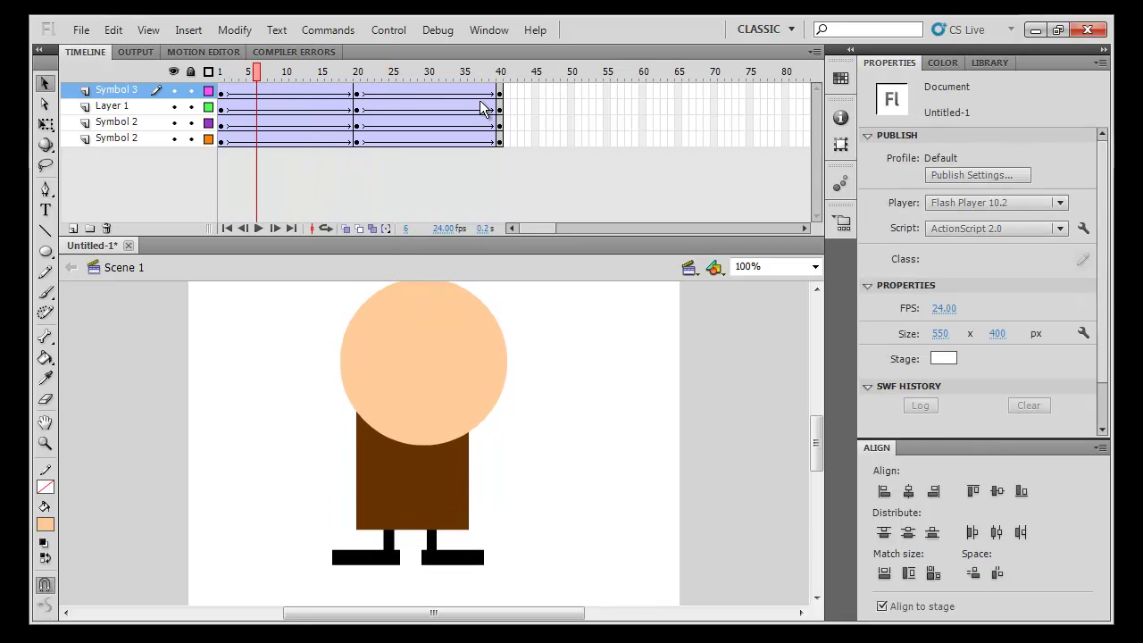
{"action": "left_click_drag", "start_coordinate": [436, 92], "coordinate": [319, 166]}
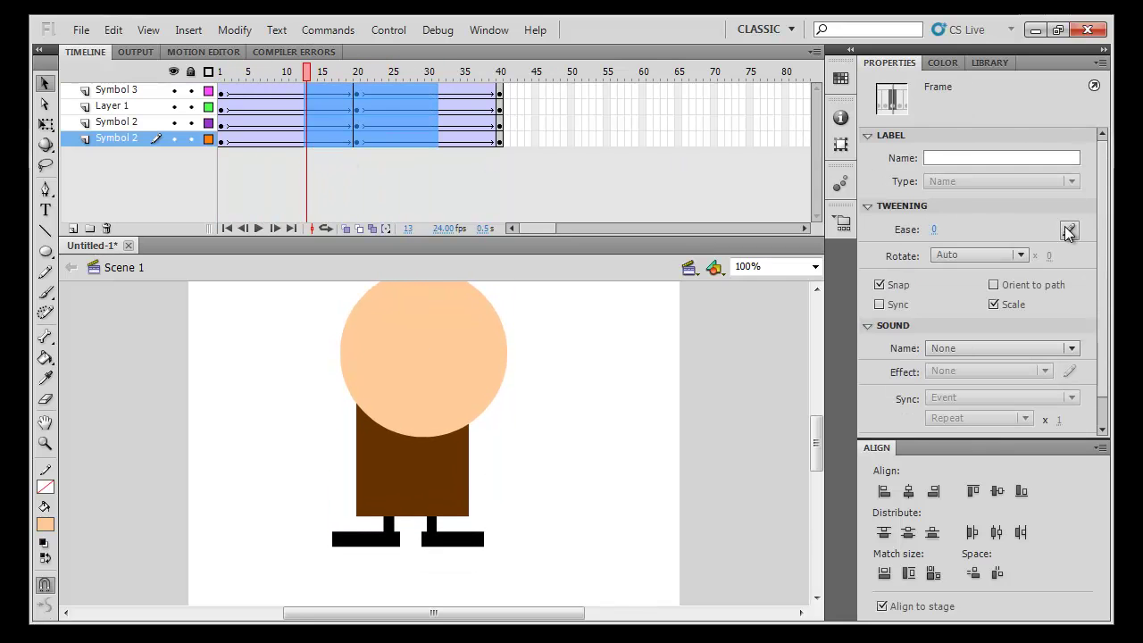
{"action": "left_click", "coordinate": [1069, 230]}
{"action": "left_click_drag", "start_coordinate": [798, 189], "coordinate": [648, 184]}
{"action": "left_click", "coordinate": [358, 444]}
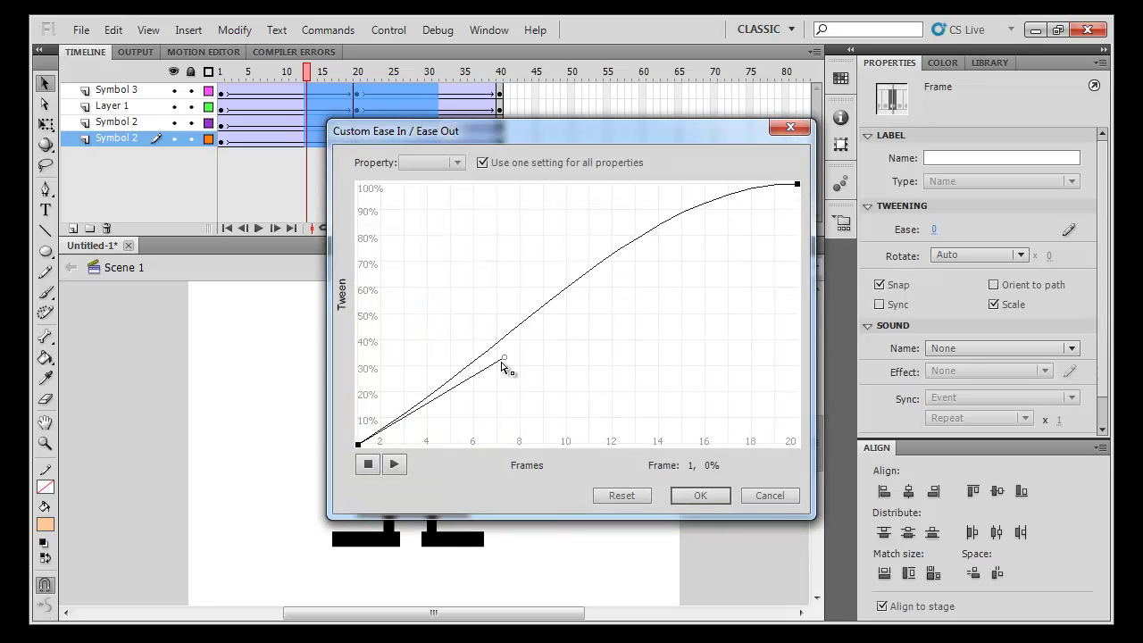
{"action": "left_click_drag", "start_coordinate": [504, 357], "coordinate": [504, 502]}
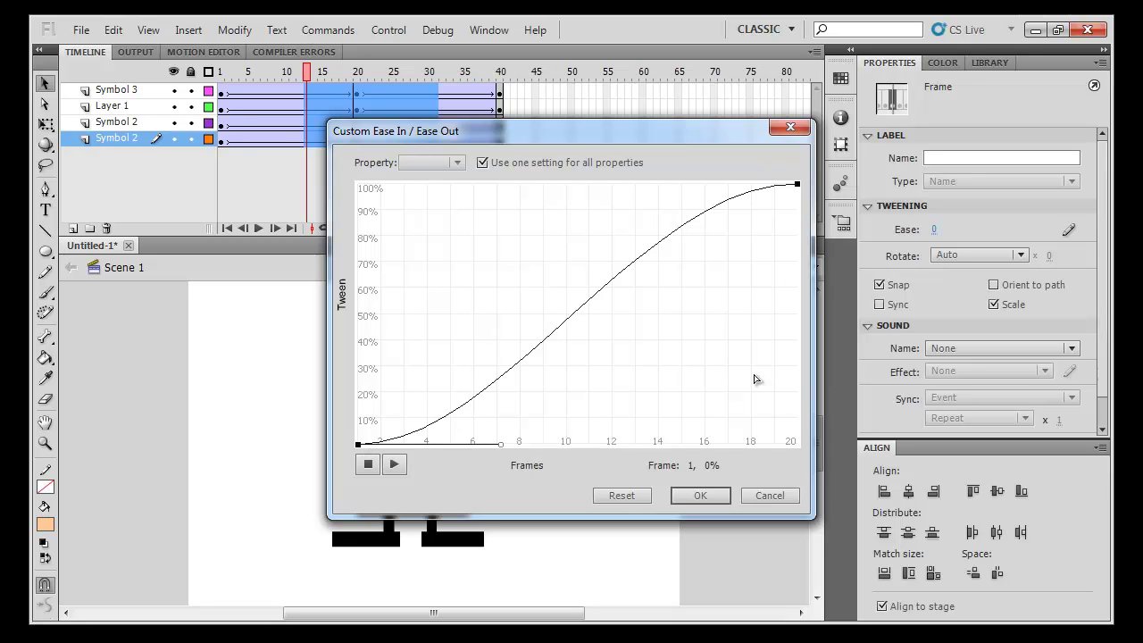
{"action": "left_click", "coordinate": [701, 496]}
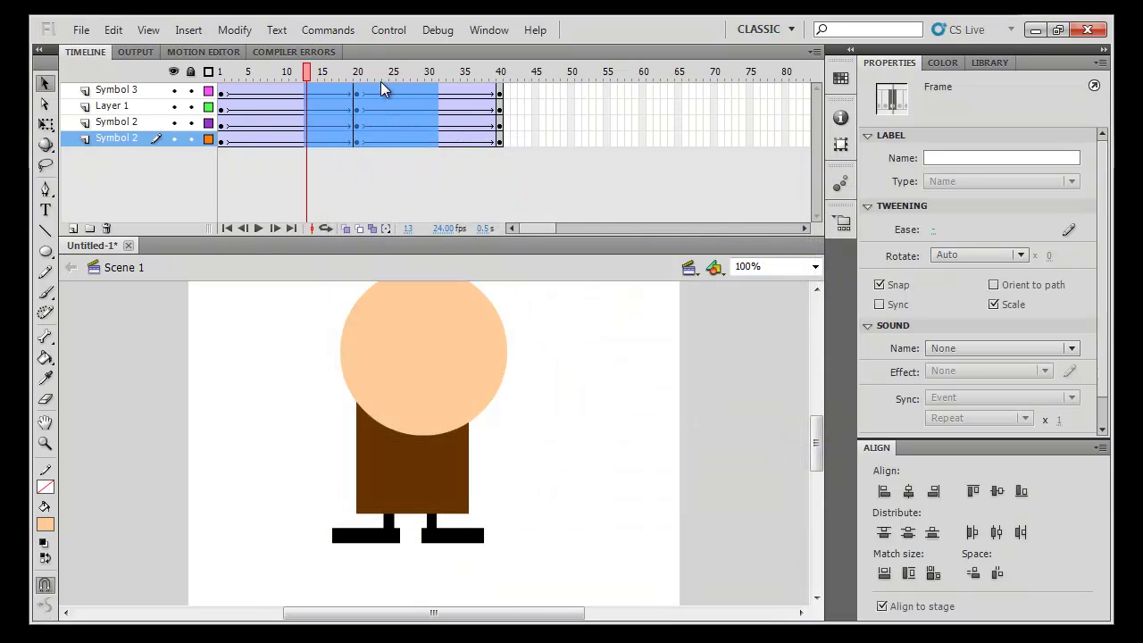
{"action": "key", "text": "ctrl+Return"}
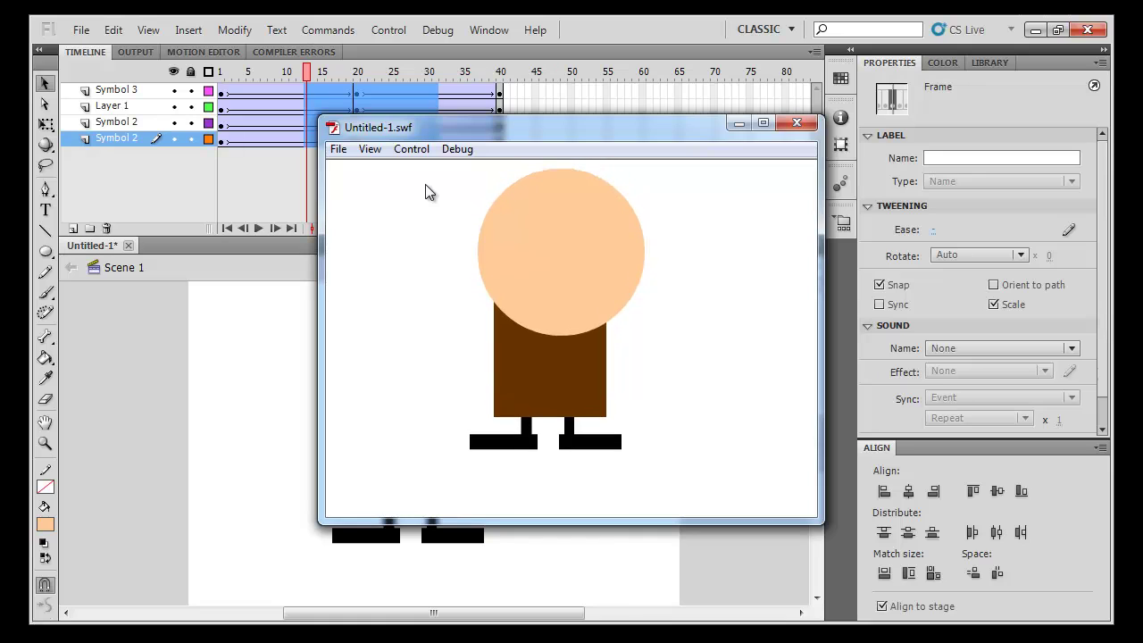
{"action": "left_click", "coordinate": [796, 122]}
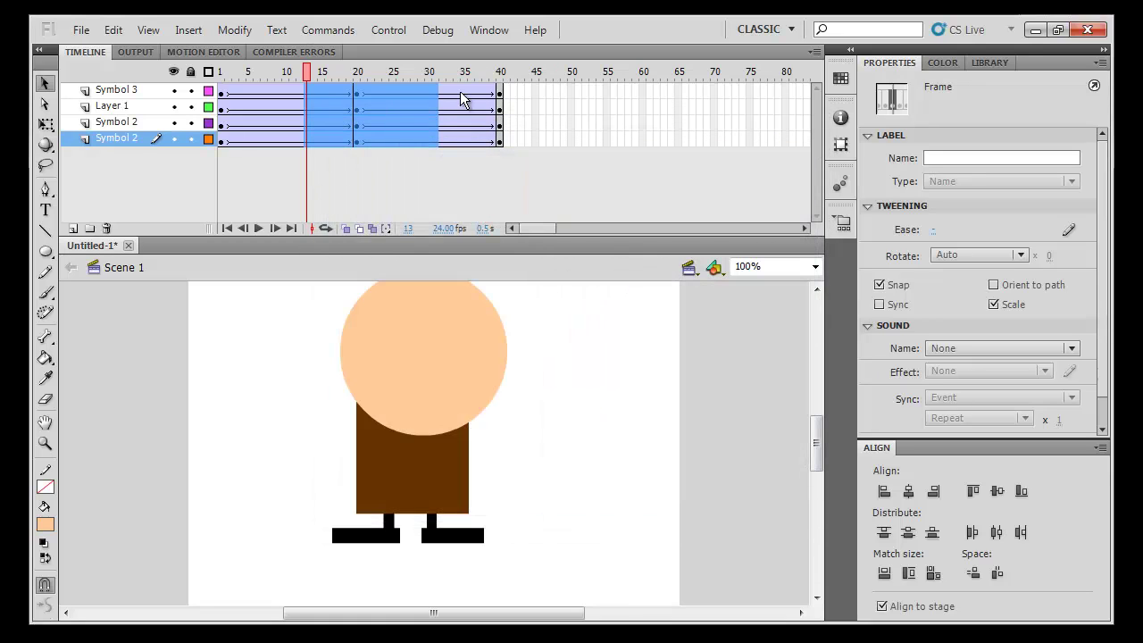
Insert frames in both tween spans on all four layers, moving the later keyframes to frames 30 and 57, and test the movie
{"action": "left_click_drag", "start_coordinate": [478, 97], "coordinate": [433, 153]}
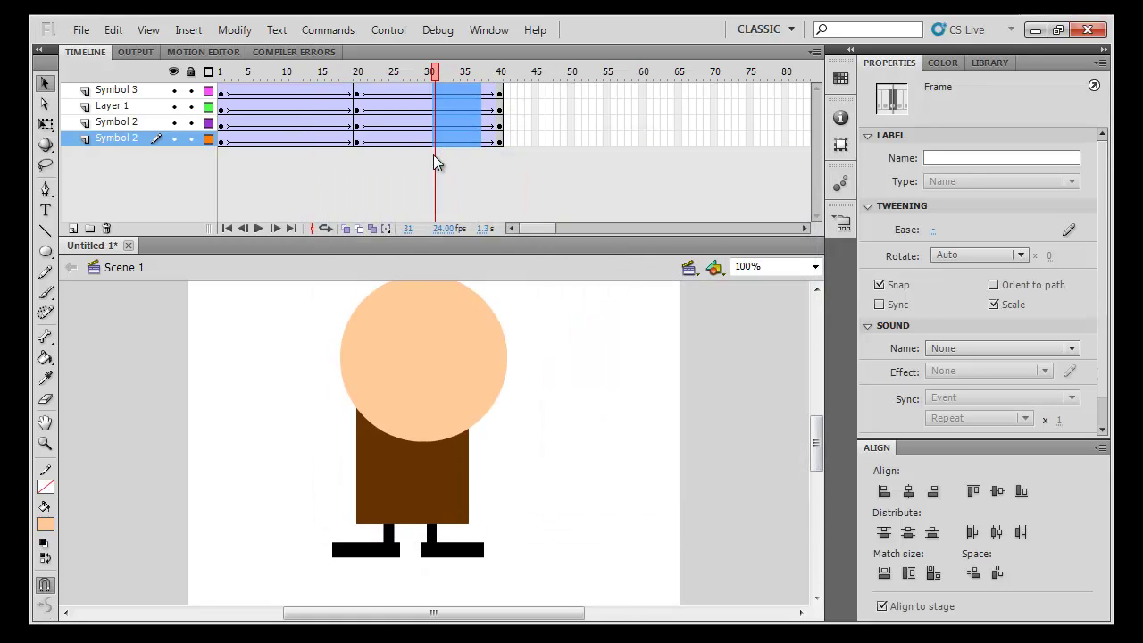
{"action": "key", "text": "F5"}
{"action": "left_click_drag", "start_coordinate": [321, 90], "coordinate": [254, 175]}
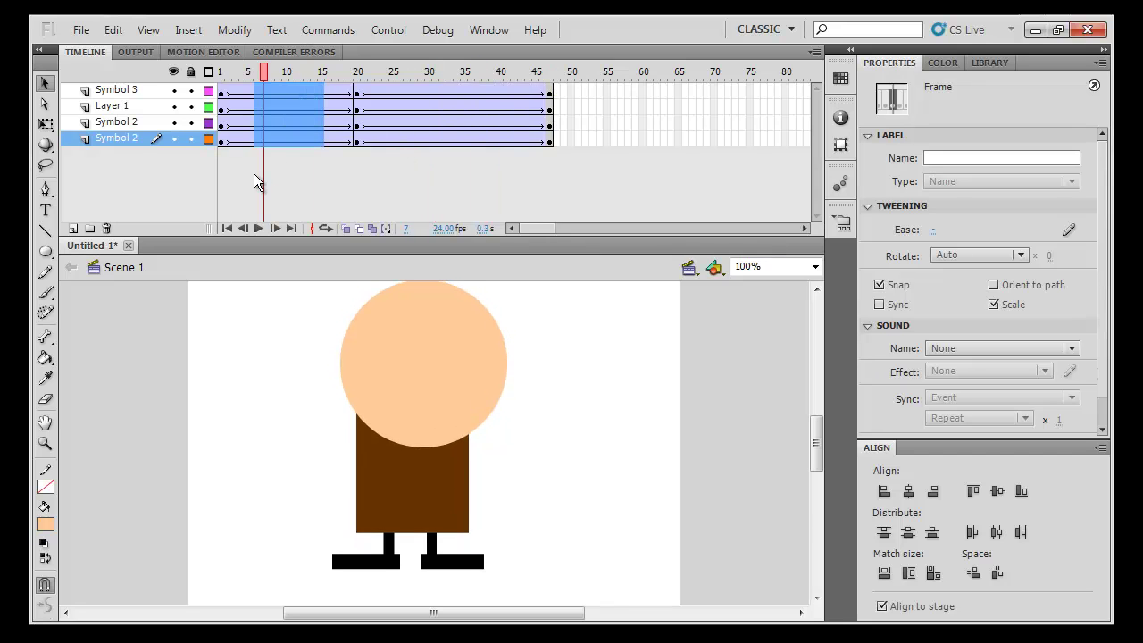
{"action": "key", "text": "F5"}
{"action": "key", "text": "ctrl+Return"}
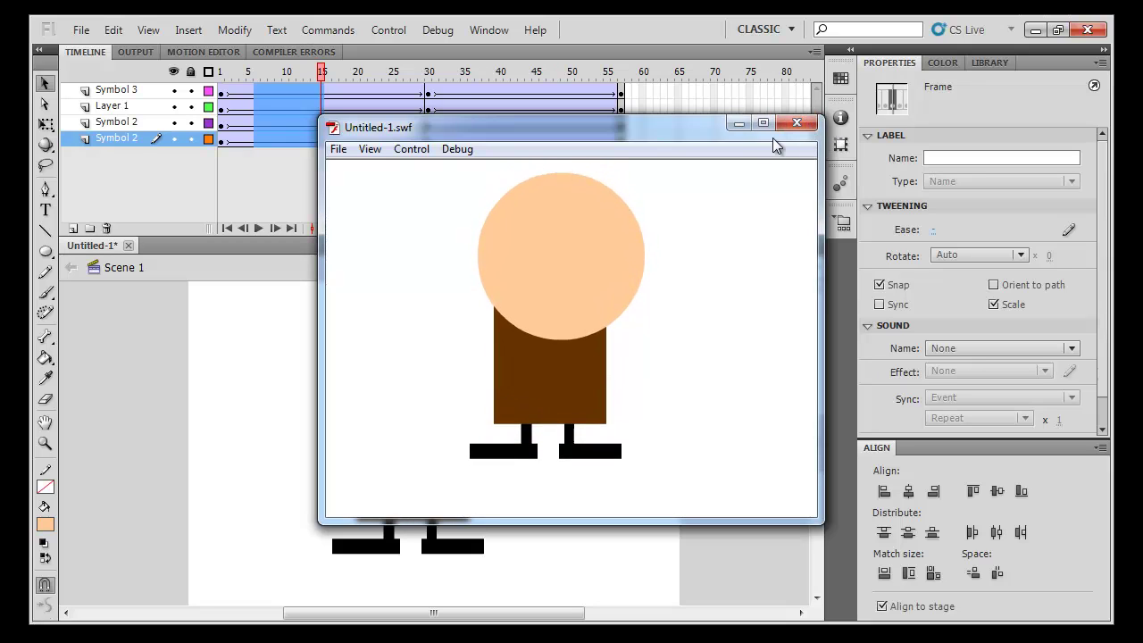
{"action": "left_click", "coordinate": [798, 125]}
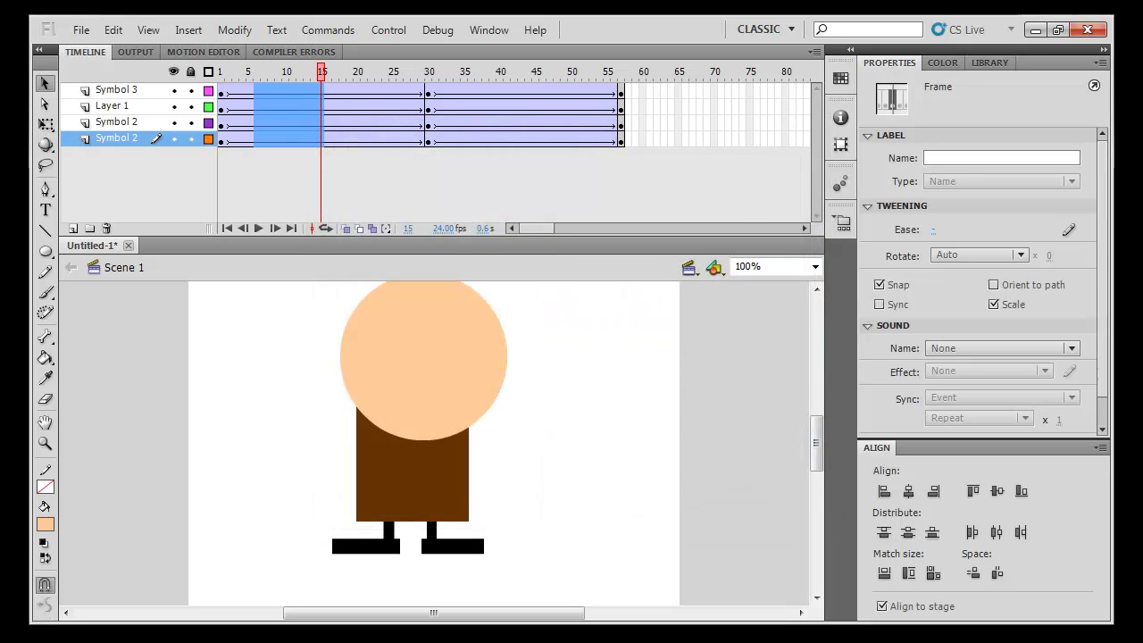
Switch to Media Player Classic and play silapaibab.mpeg to 0:37, pausing to examine the floating angel's motion
{"action": "key", "text": "alt+Tab"}
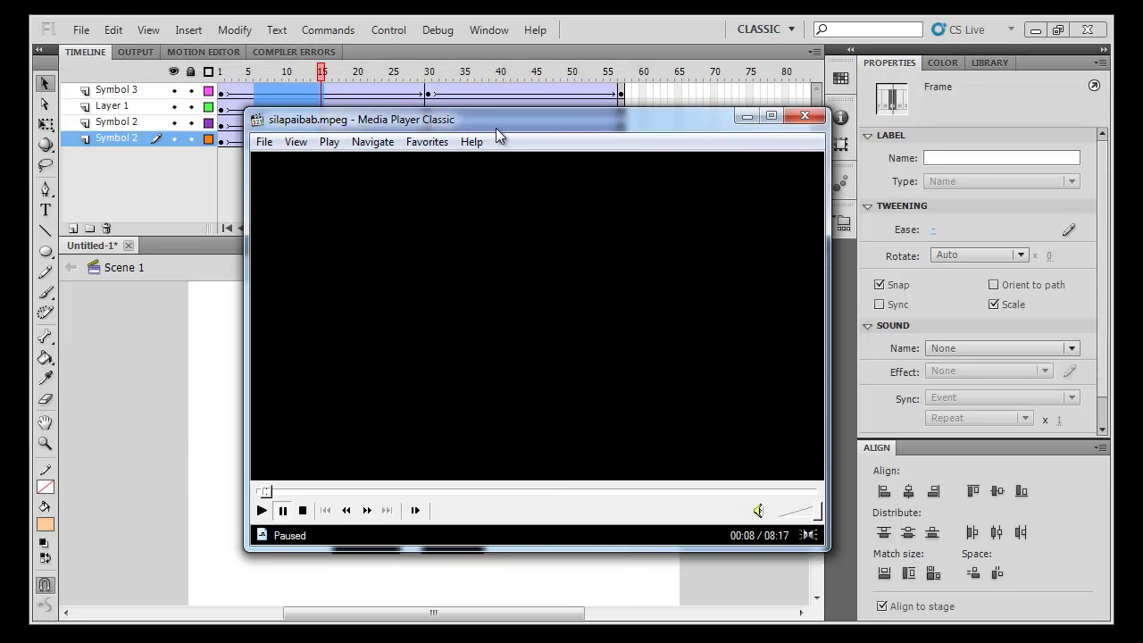
{"action": "left_click", "coordinate": [502, 241]}
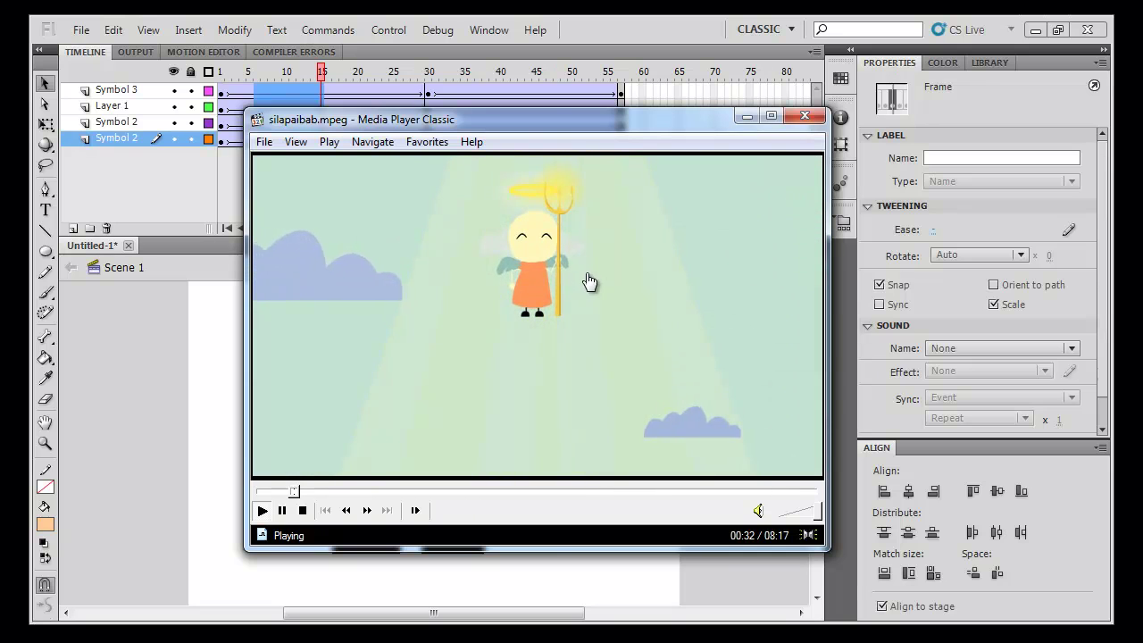
{"action": "key", "text": "space"}
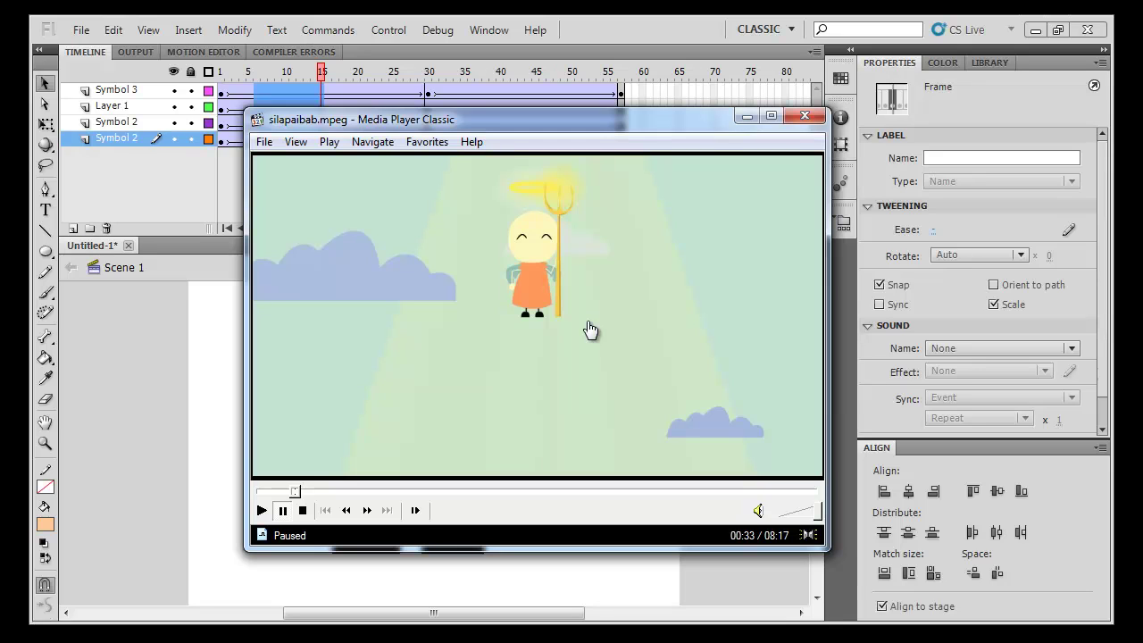
{"action": "left_click", "coordinate": [591, 330]}
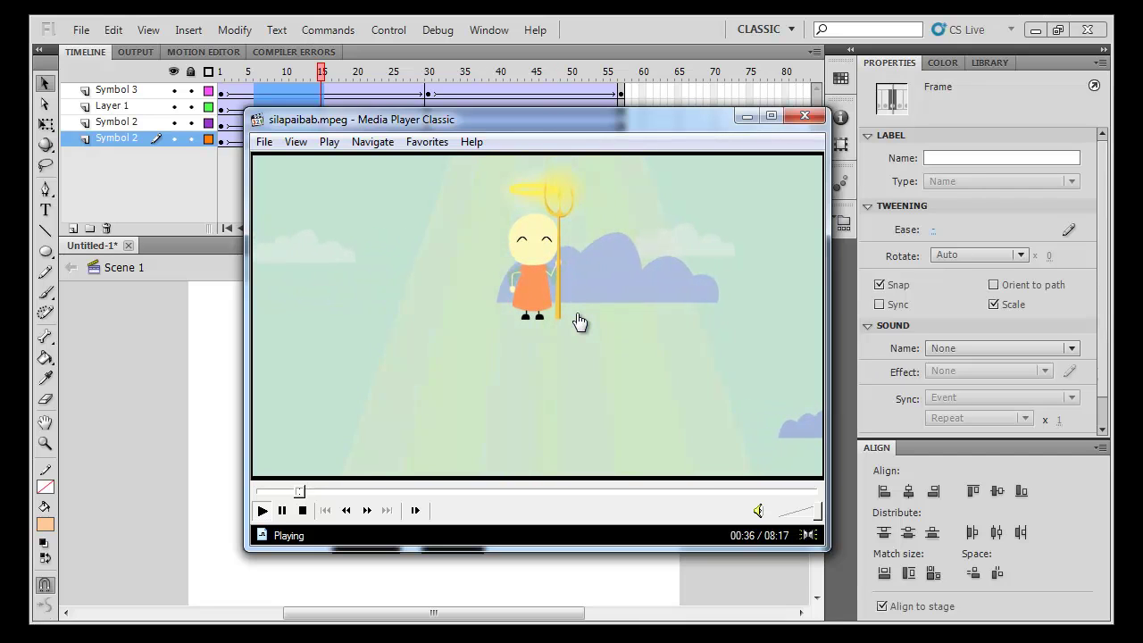
{"action": "left_click", "coordinate": [578, 321]}
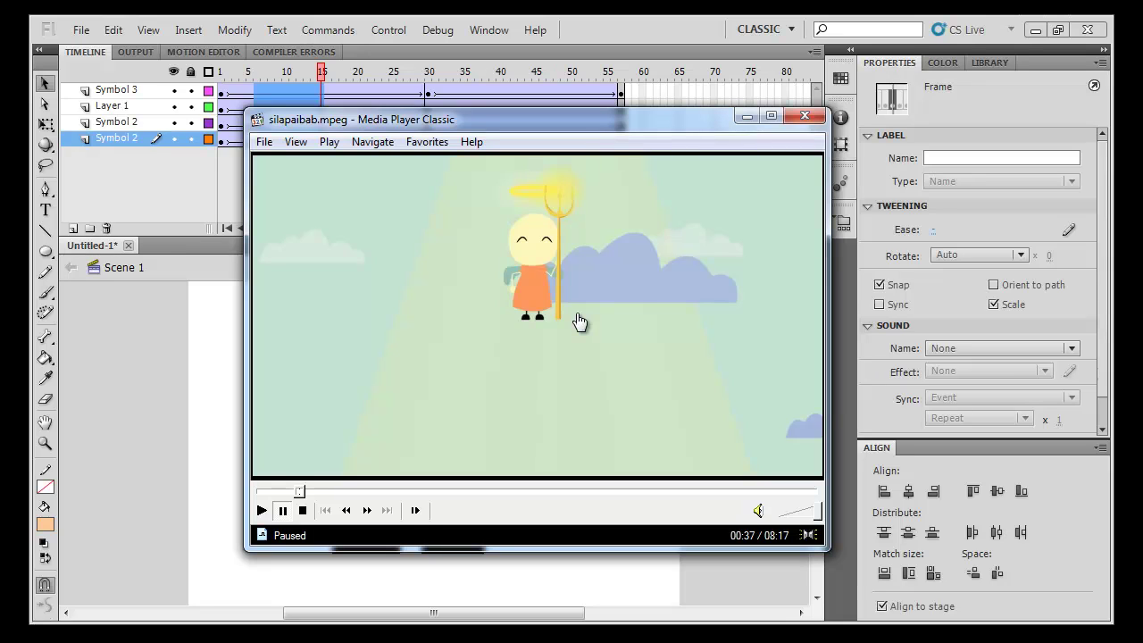
Continue the video from the angel scene into the empty pink room and pause at 0:41
{"action": "left_click_drag", "start_coordinate": [668, 128], "coordinate": [663, 139]}
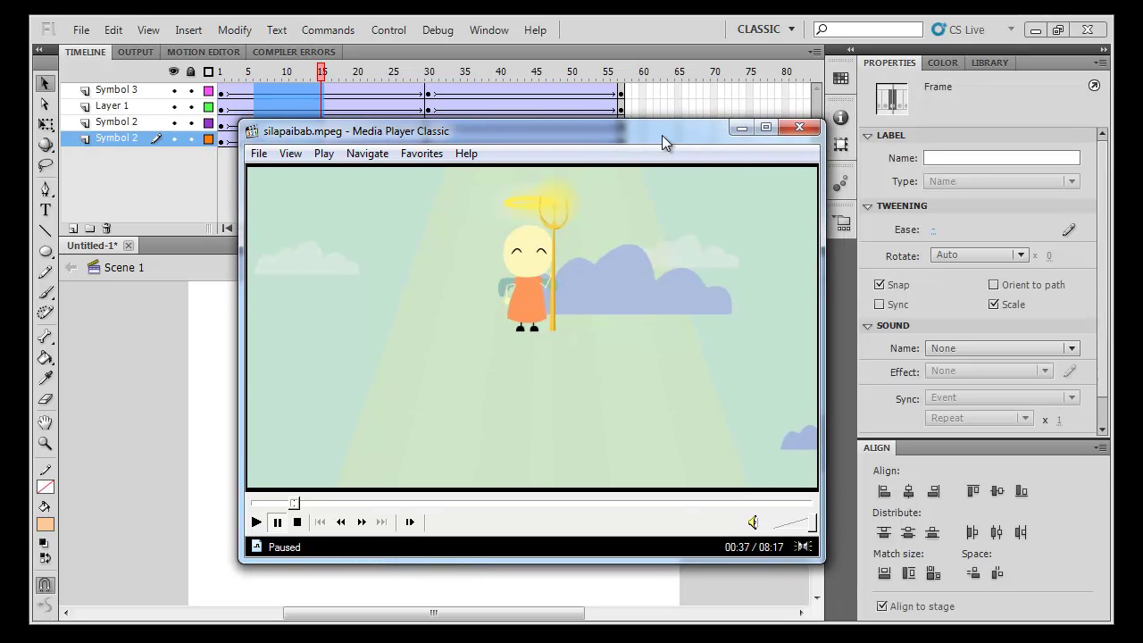
{"action": "left_click", "coordinate": [669, 273]}
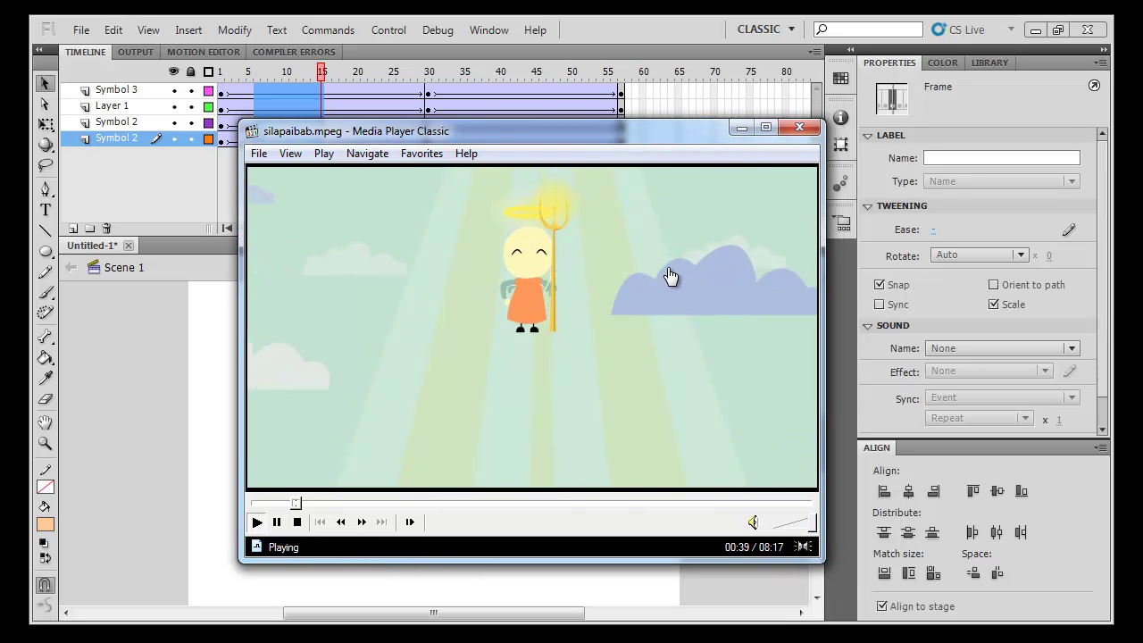
{"action": "left_click", "coordinate": [670, 275]}
{"action": "left_click", "coordinate": [643, 304]}
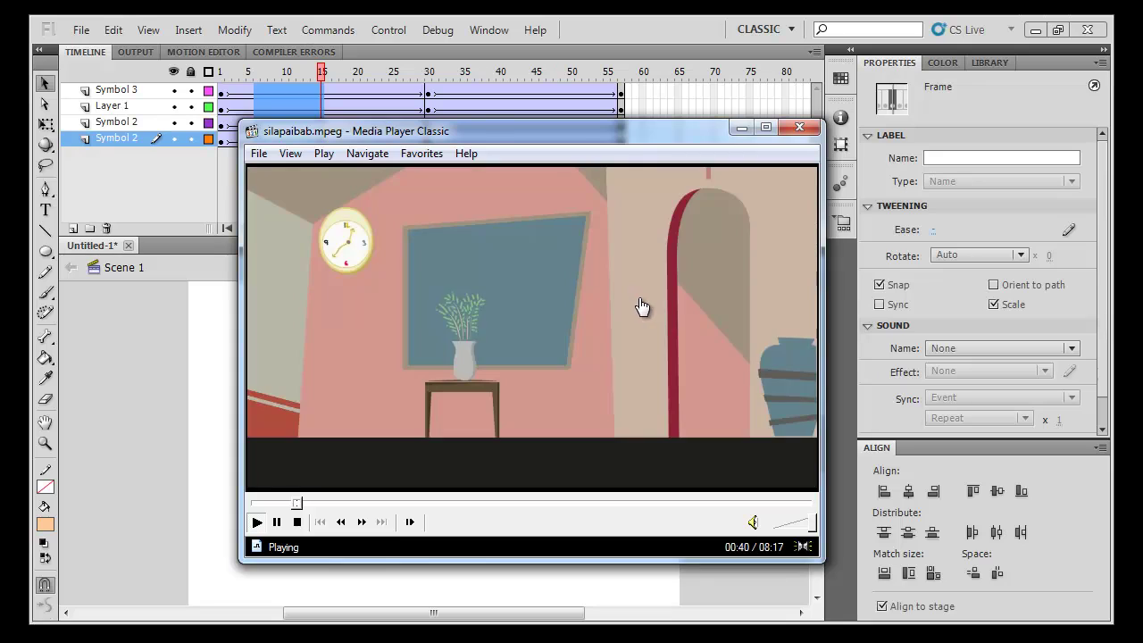
{"action": "left_click", "coordinate": [641, 307]}
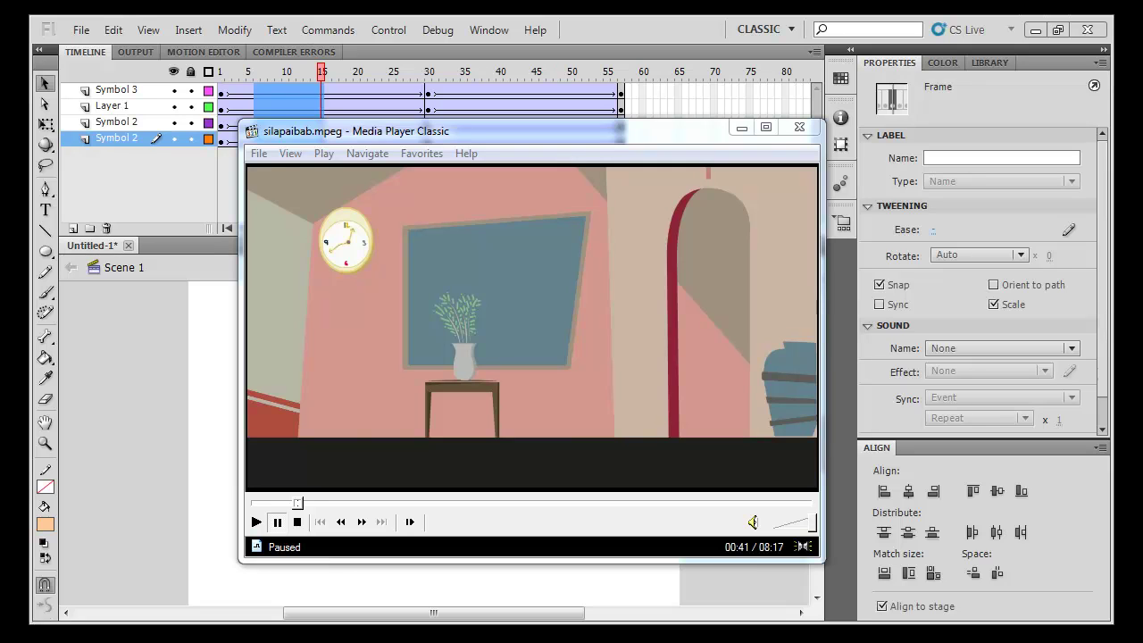
Play the pink room scene to 0:51, pausing to examine the orange-haired boy's walk and the tall-hatted figure's entrance
{"action": "left_click", "coordinate": [576, 430]}
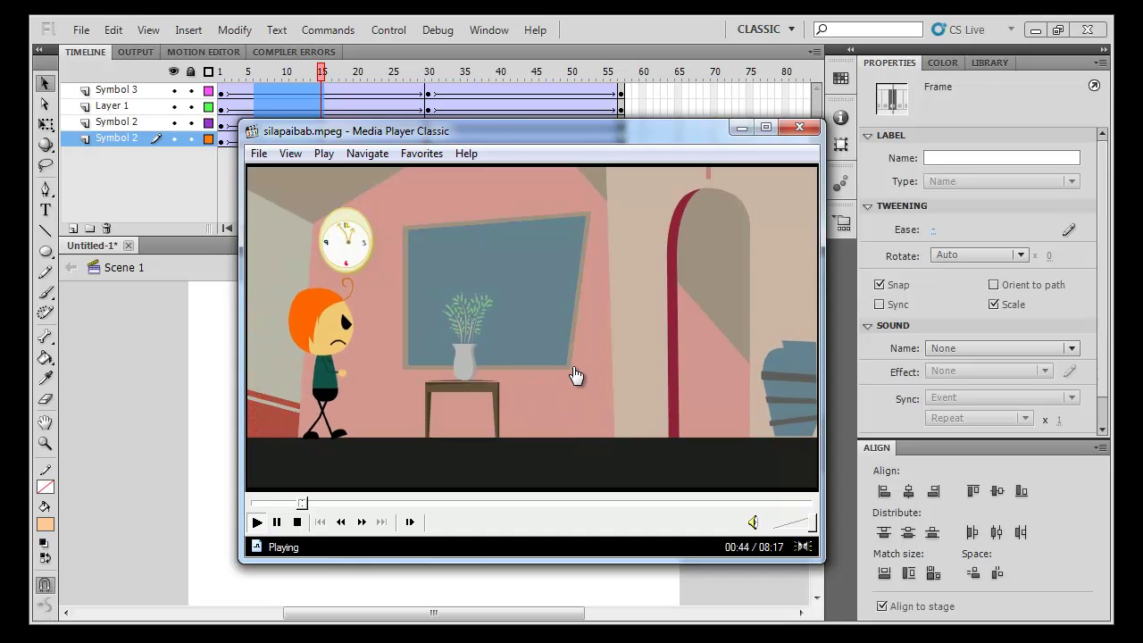
{"action": "left_click", "coordinate": [580, 376]}
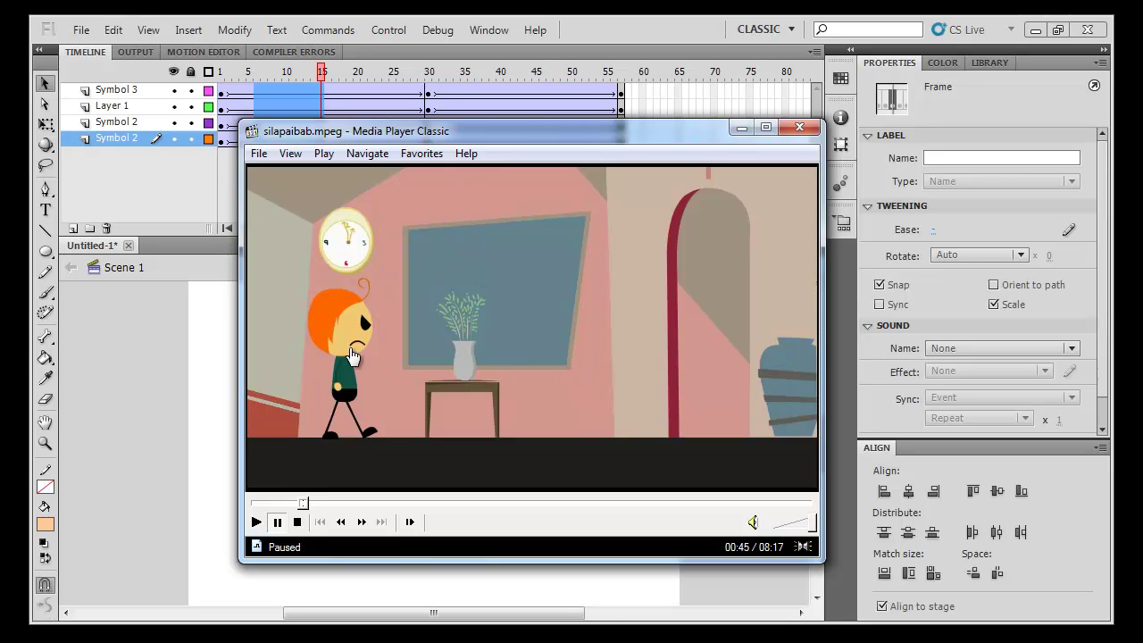
{"action": "left_click", "coordinate": [401, 426]}
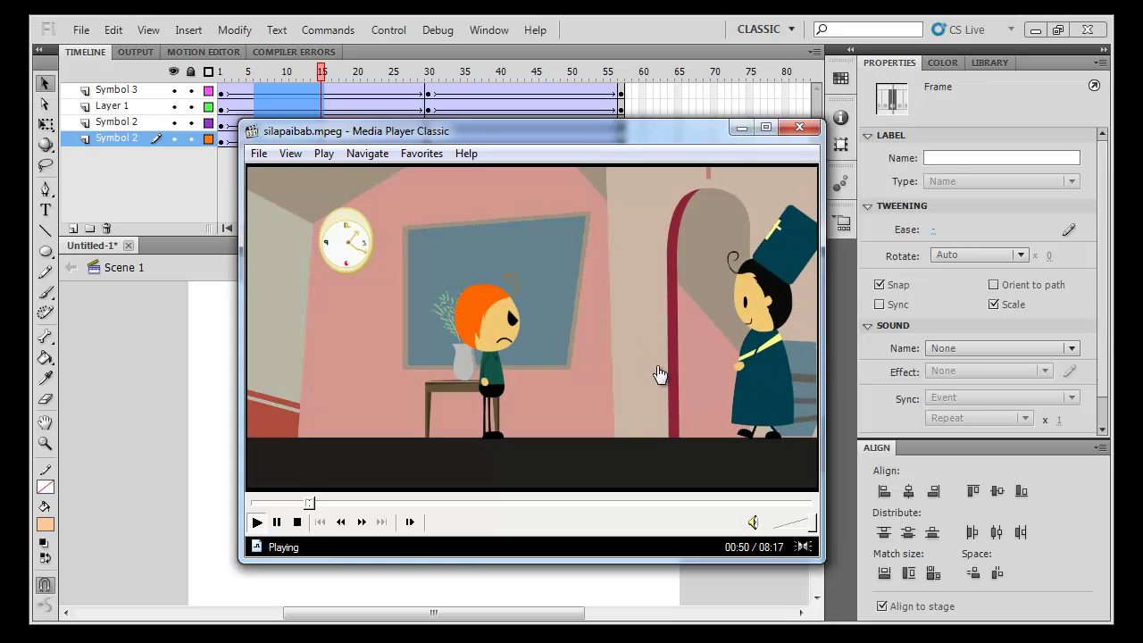
{"action": "left_click", "coordinate": [812, 323]}
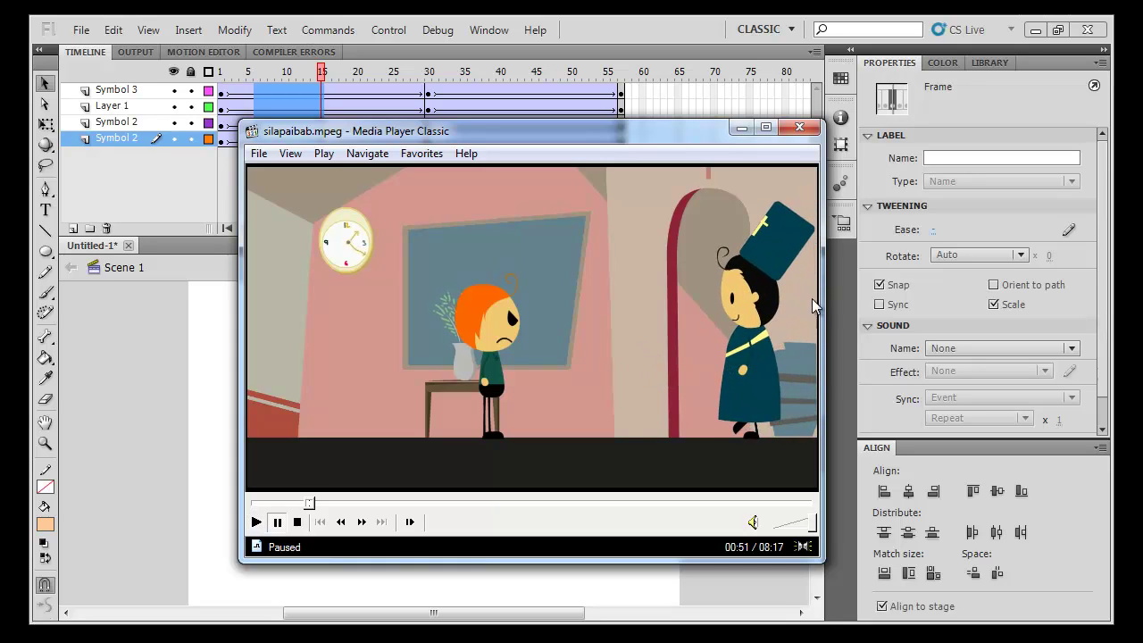
Rewind to the start of the pink room scene and replay both characters' walks in short stretches, pausing at 0:52
{"action": "left_click_drag", "start_coordinate": [311, 509], "coordinate": [299, 504]}
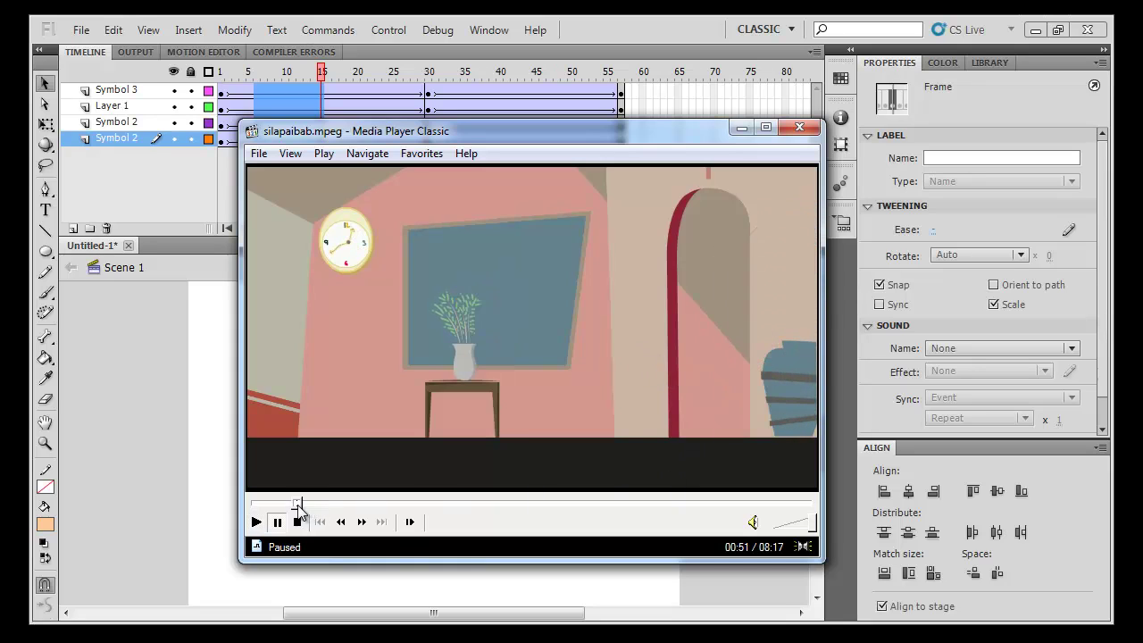
{"action": "left_click", "coordinate": [460, 430]}
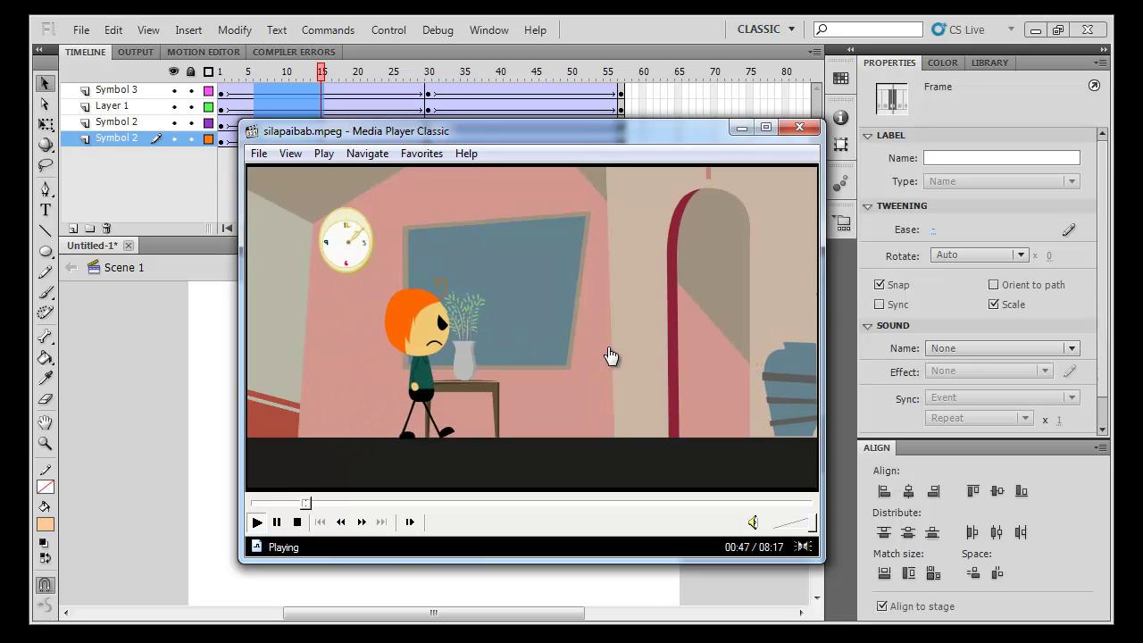
{"action": "left_click", "coordinate": [648, 357]}
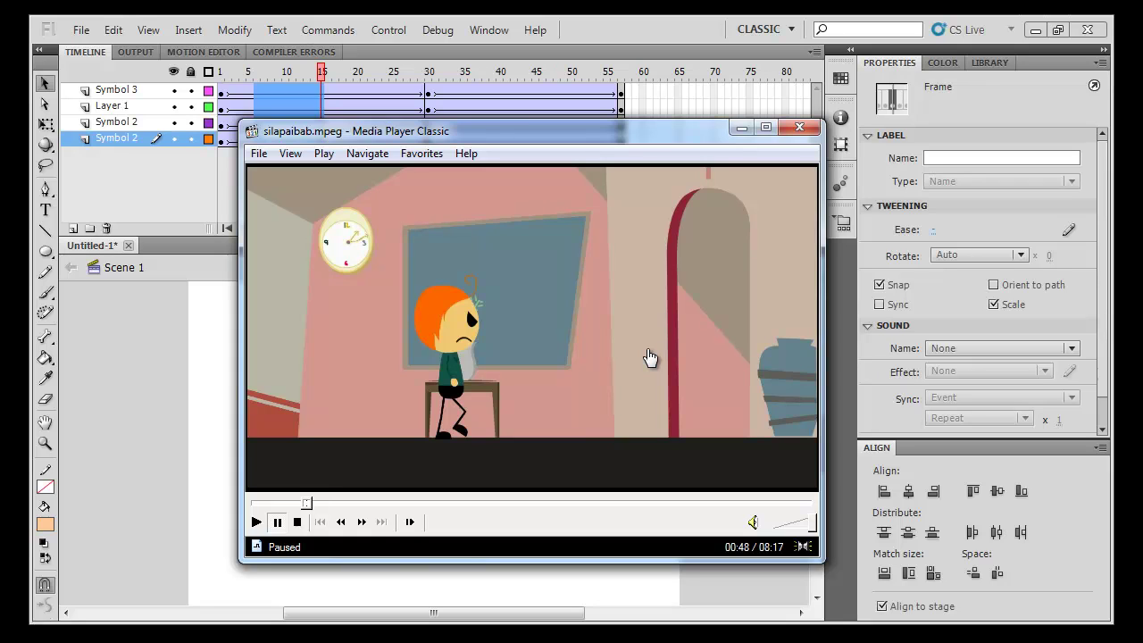
{"action": "left_click", "coordinate": [687, 249]}
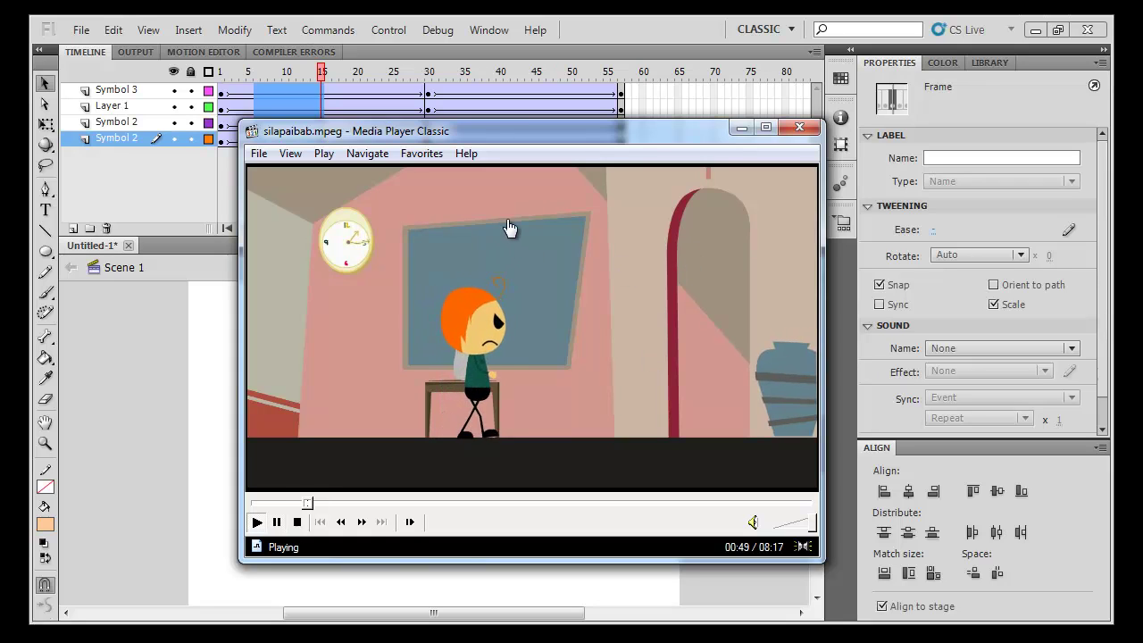
{"action": "left_click", "coordinate": [786, 357]}
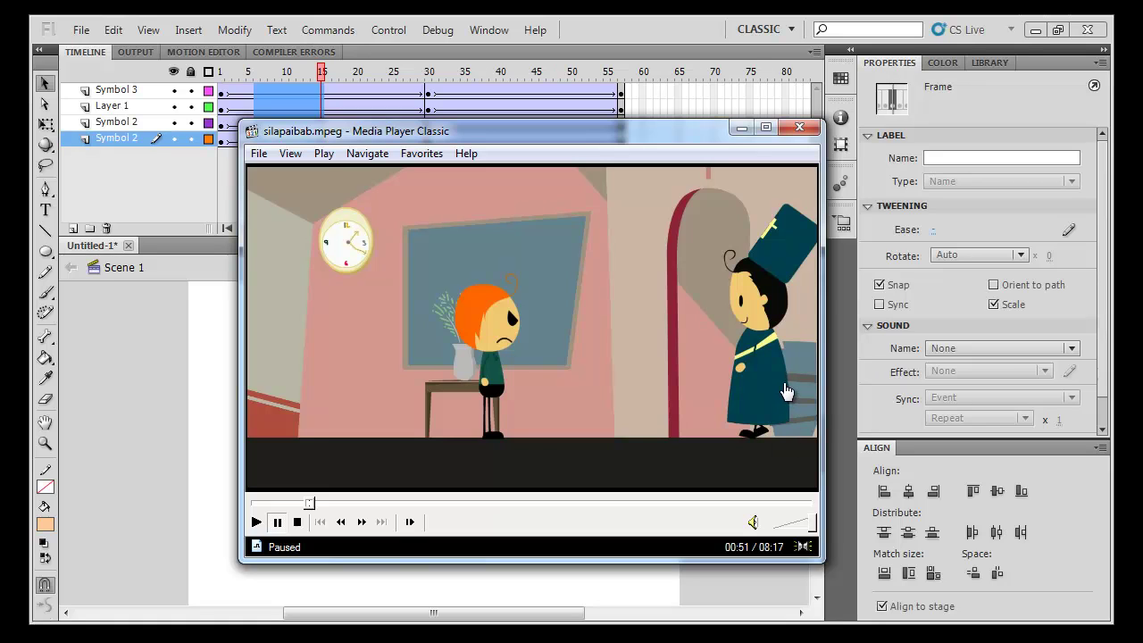
{"action": "left_click", "coordinate": [774, 302]}
{"action": "left_click", "coordinate": [775, 409]}
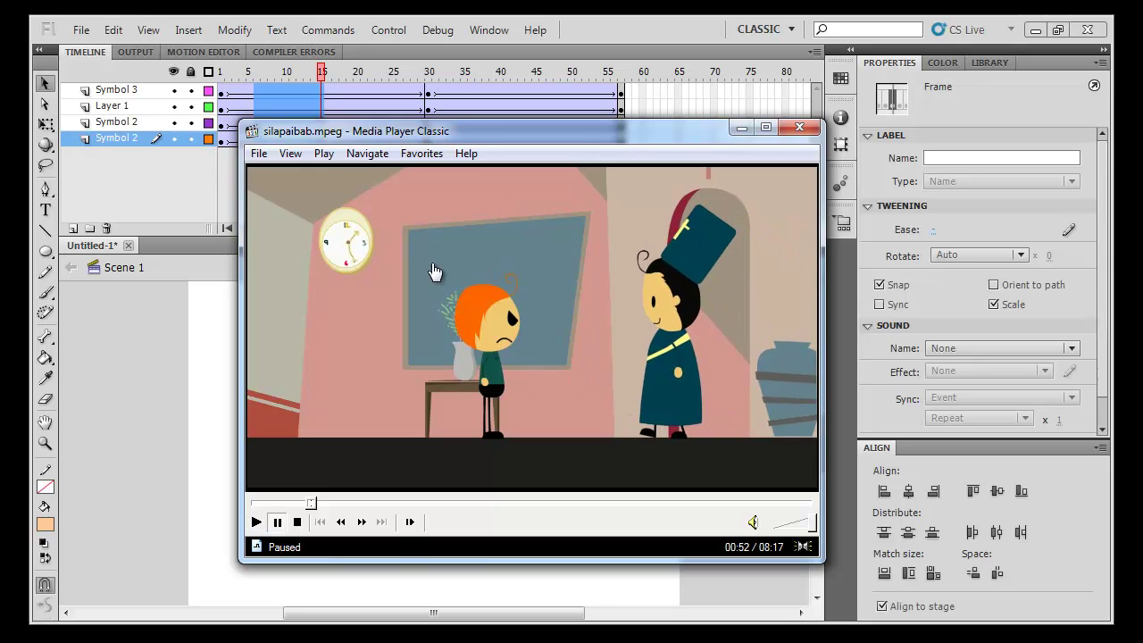
Play the two characters' argument in short stretches through the red-cross shot and pause on the forest scene at 0:59
{"action": "left_click", "coordinate": [741, 419]}
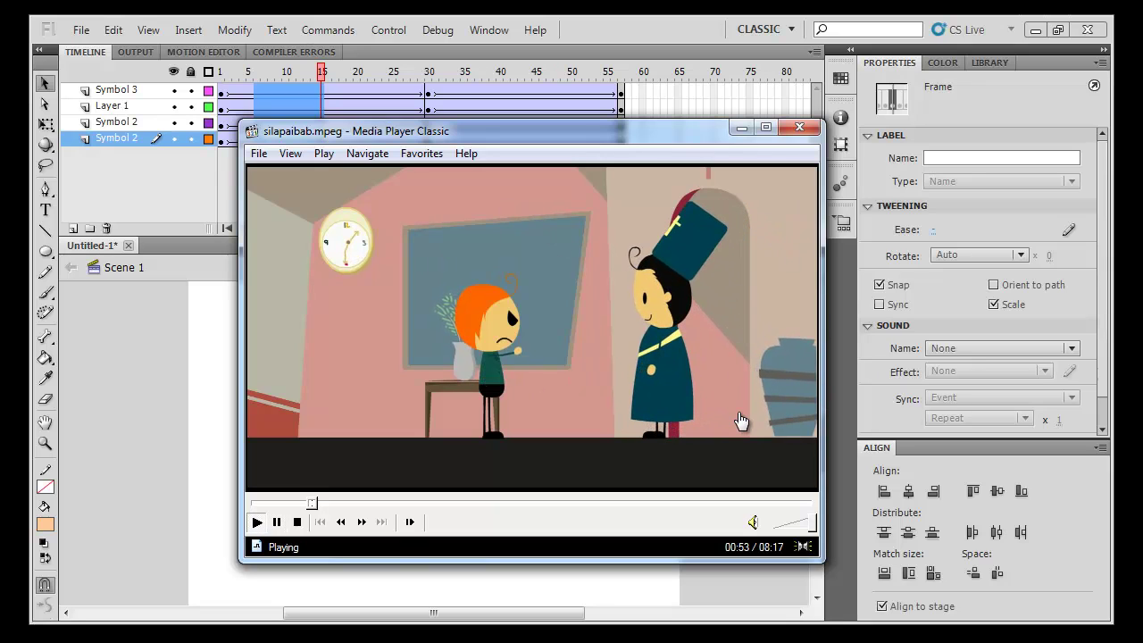
{"action": "left_click", "coordinate": [740, 419]}
{"action": "left_click", "coordinate": [740, 420]}
{"action": "left_click", "coordinate": [721, 415]}
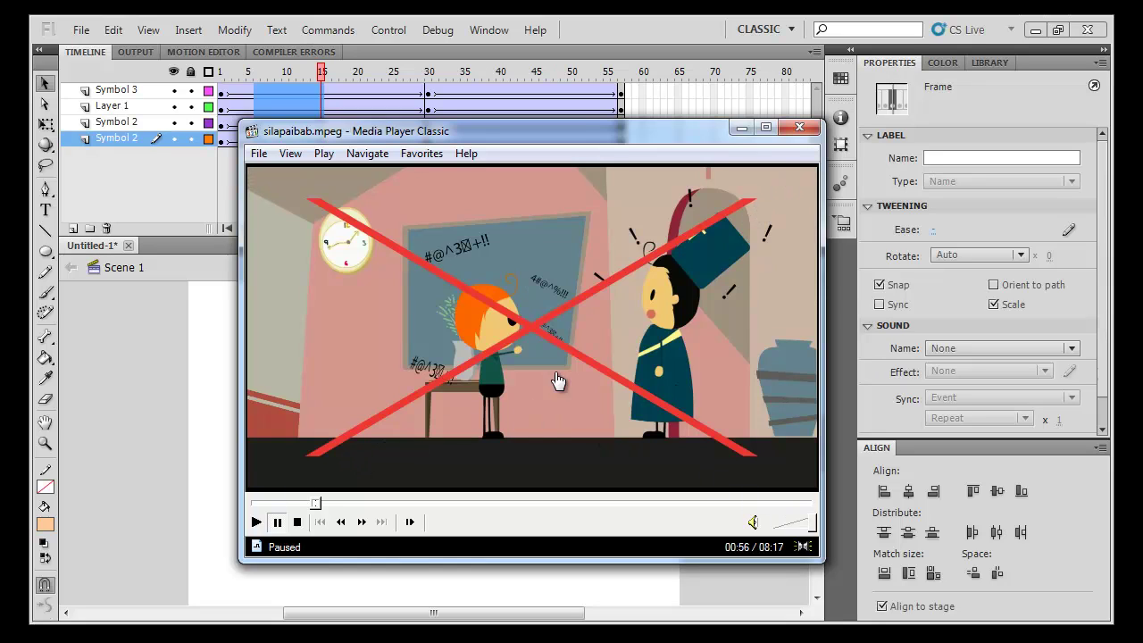
{"action": "left_click", "coordinate": [566, 435]}
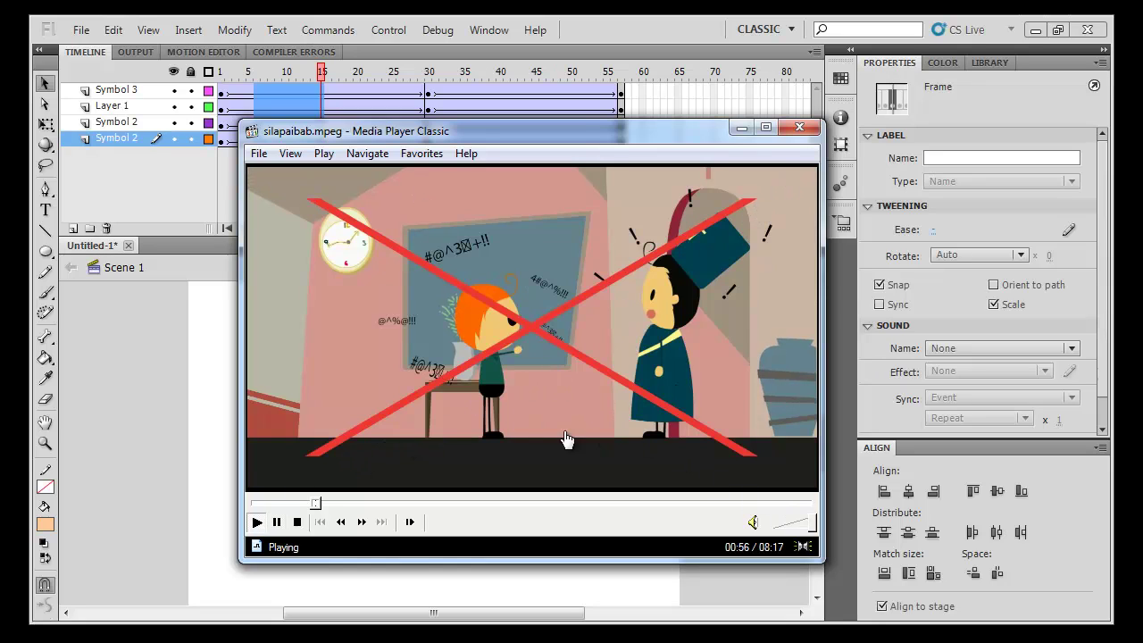
{"action": "left_click", "coordinate": [569, 456]}
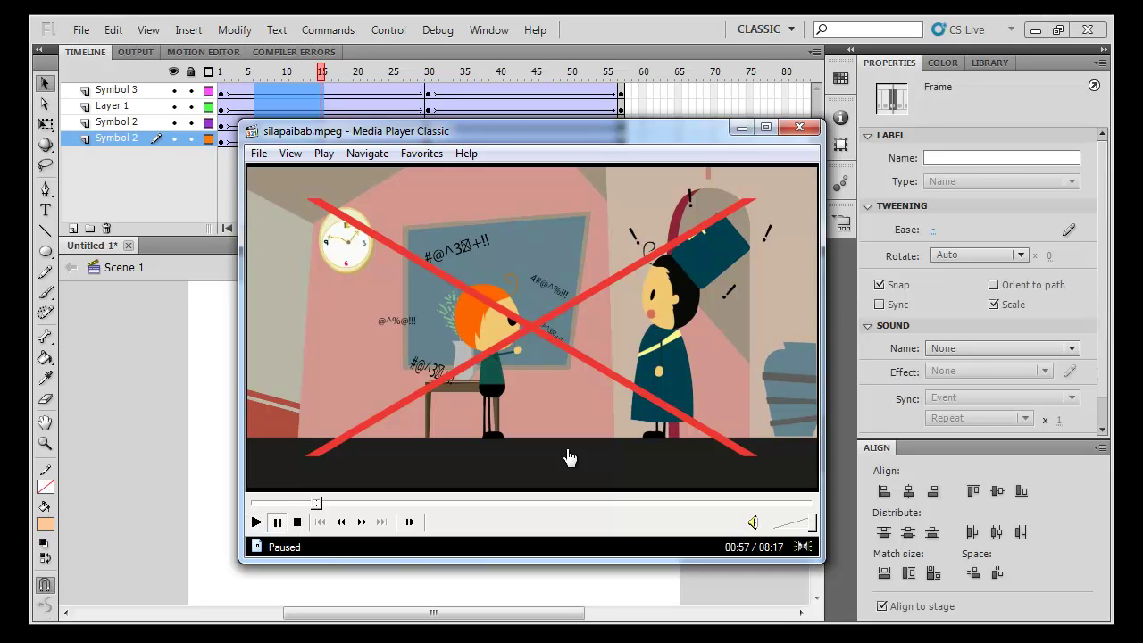
{"action": "left_click", "coordinate": [569, 457]}
{"action": "left_click", "coordinate": [569, 457]}
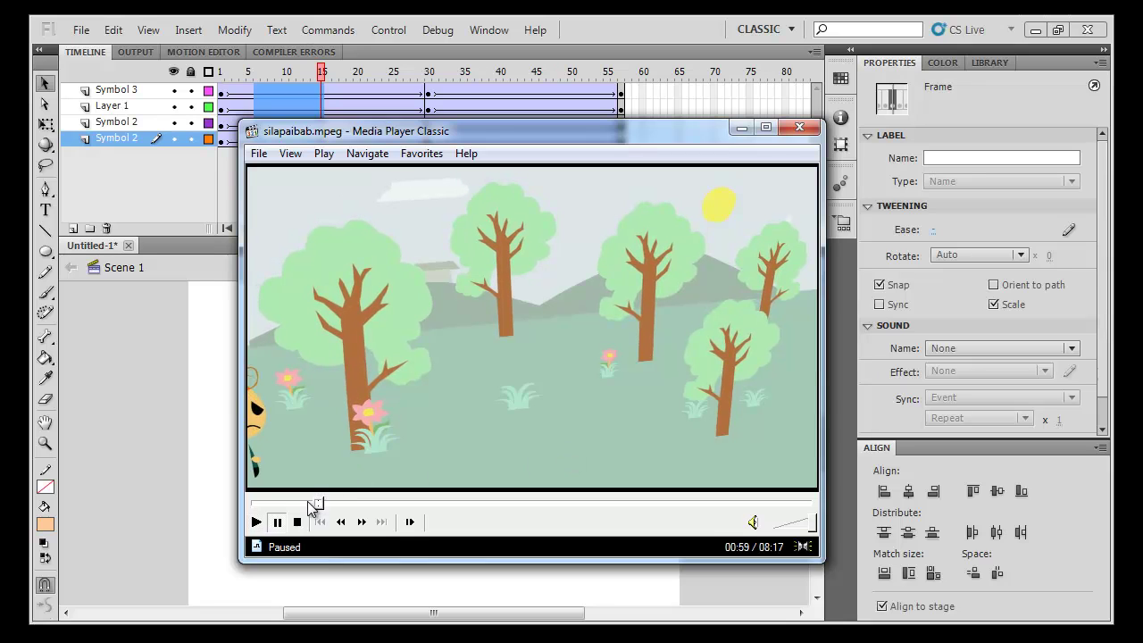
Replay the video from 0:52 with After Effects behind it, and pause at 1:02 and 1:04 on the boy's forest walk
{"action": "left_click", "coordinate": [309, 504]}
{"action": "left_click", "coordinate": [447, 447]}
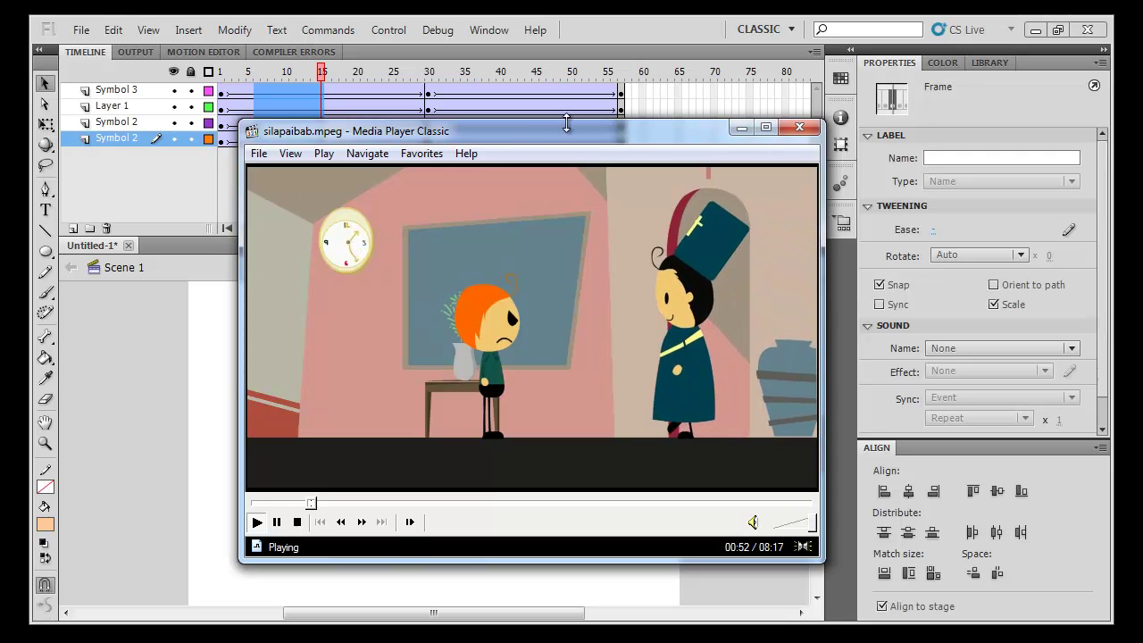
{"action": "key", "text": "alt+Tab"}
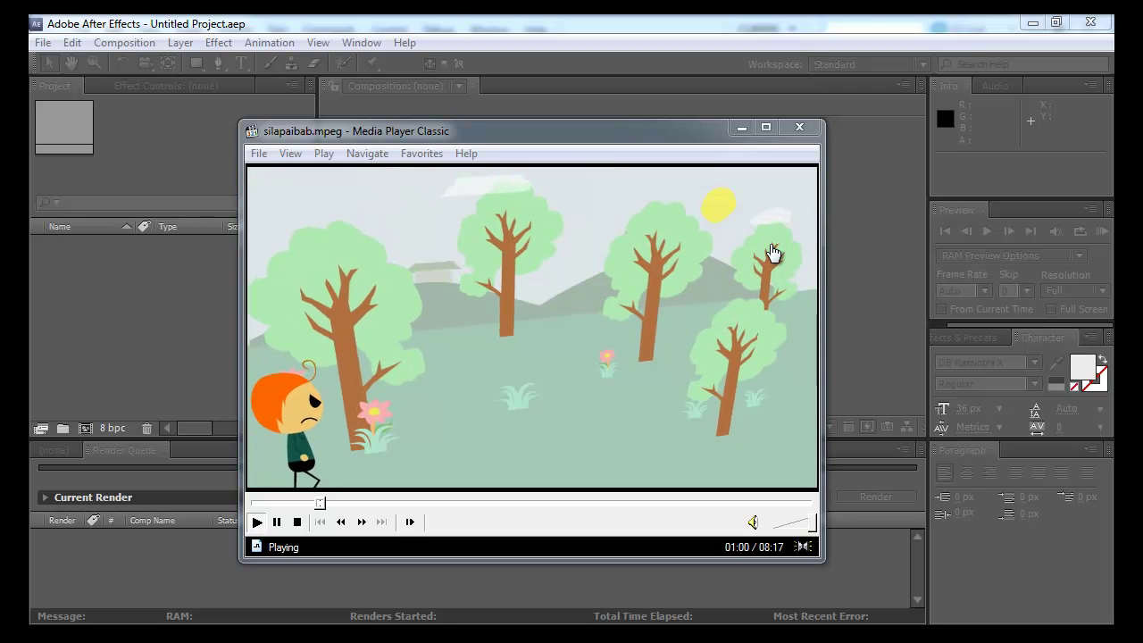
{"action": "left_click", "coordinate": [589, 196]}
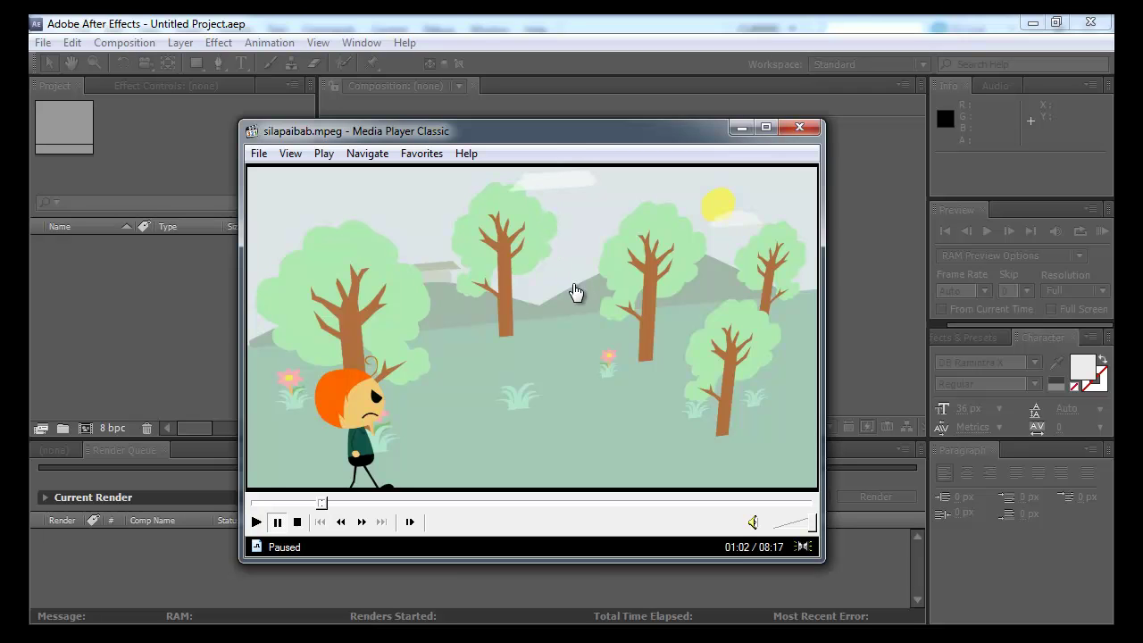
{"action": "left_click", "coordinate": [577, 293]}
{"action": "left_click", "coordinate": [615, 186]}
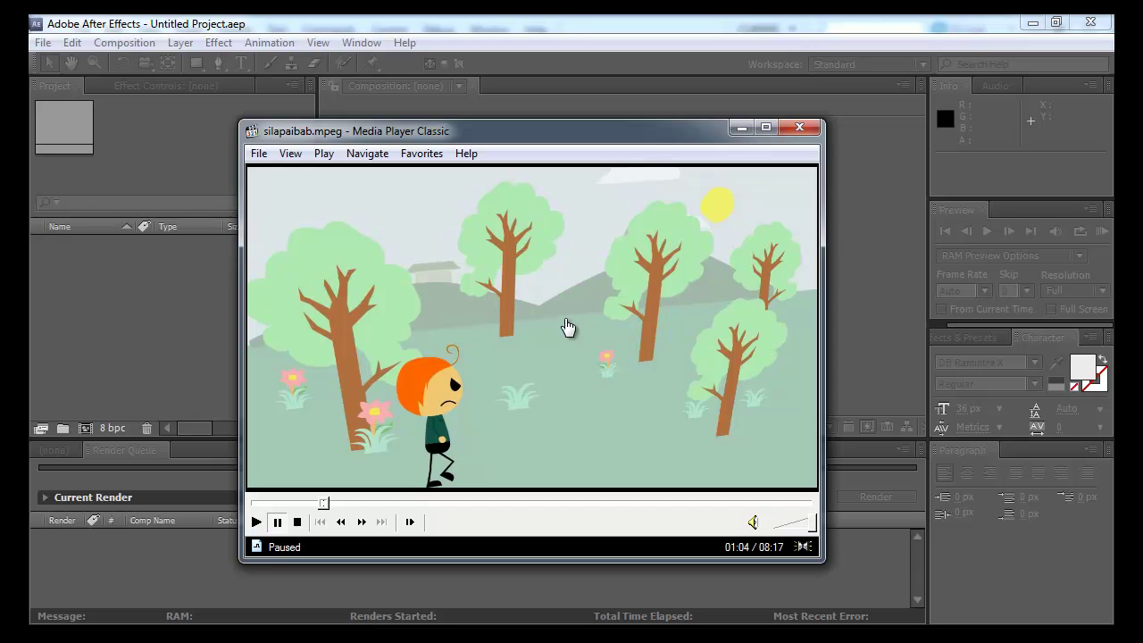
Play the boy's forest walk in short stretches up to his angry outburst, pausing at 1:08
{"action": "left_click", "coordinate": [572, 318]}
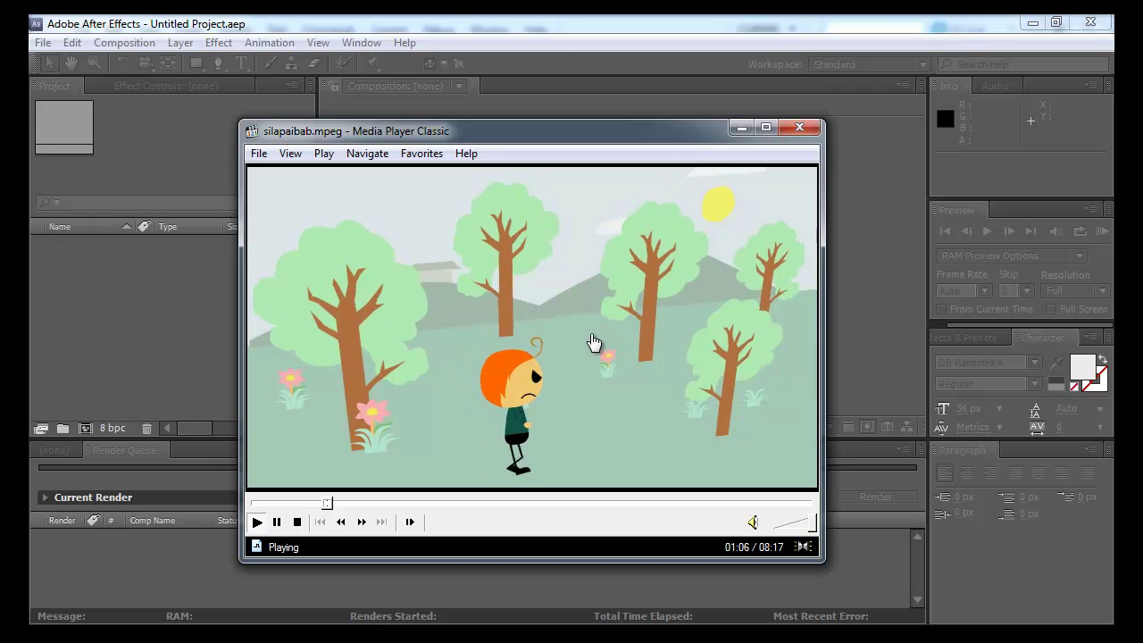
{"action": "left_click", "coordinate": [584, 385]}
{"action": "left_click", "coordinate": [578, 385]}
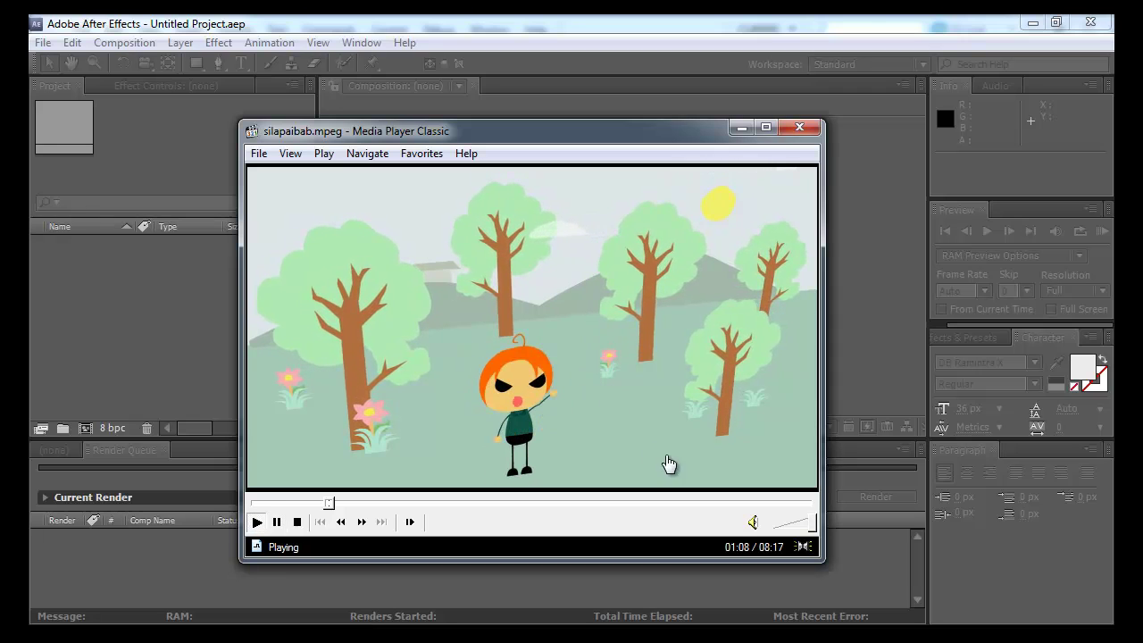
{"action": "left_click", "coordinate": [669, 443]}
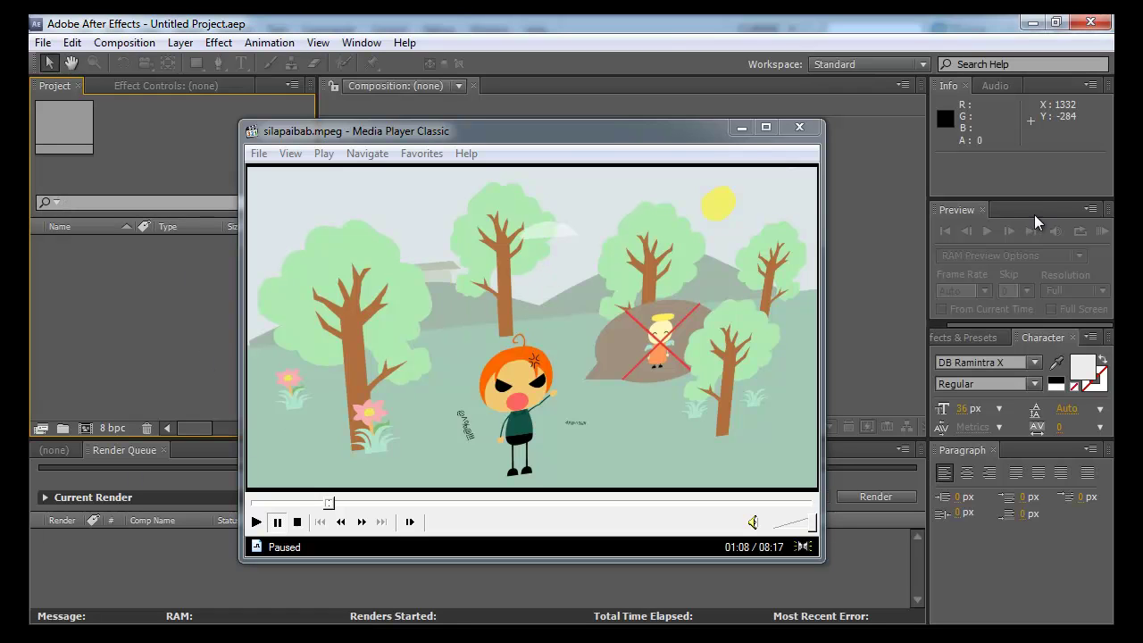
Play the outburst through the large red cross, rewind it, and replay it to a pause at 1:12
{"action": "left_click", "coordinate": [715, 317]}
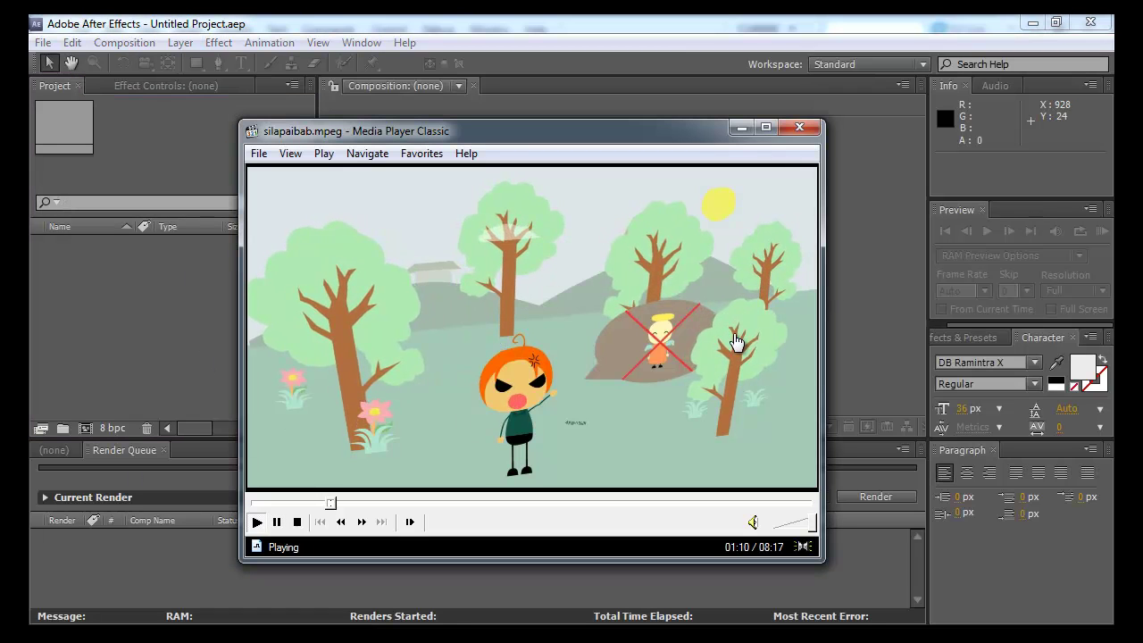
{"action": "left_click", "coordinate": [632, 327]}
{"action": "left_click", "coordinate": [516, 303]}
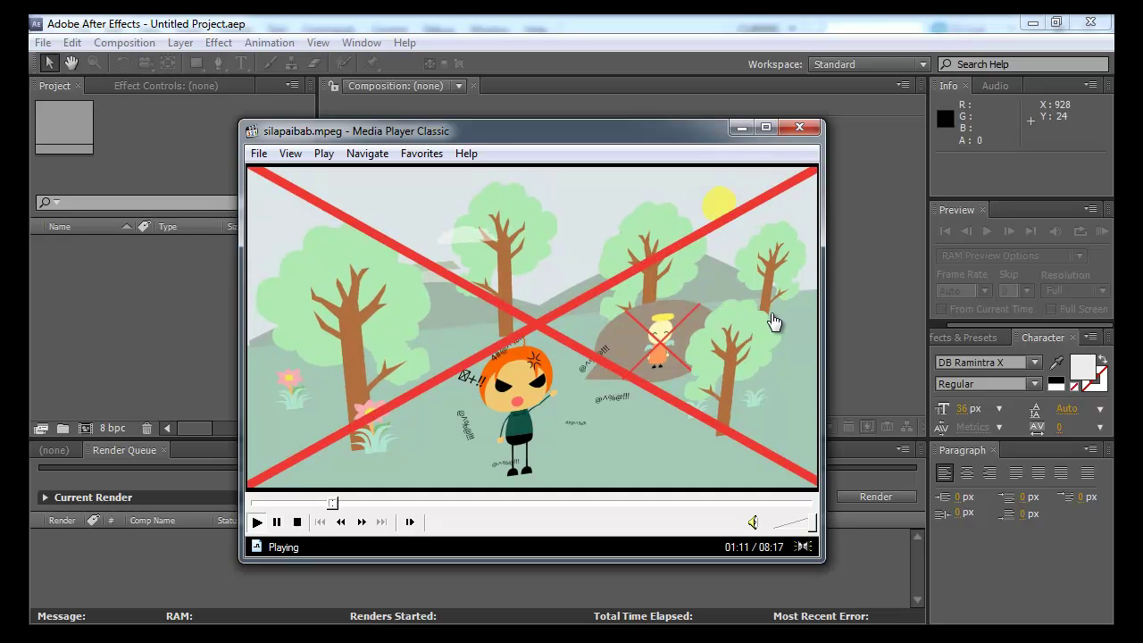
{"action": "left_click", "coordinate": [706, 334]}
{"action": "left_click", "coordinate": [328, 504]}
{"action": "left_click", "coordinate": [579, 360]}
{"action": "left_click", "coordinate": [631, 418]}
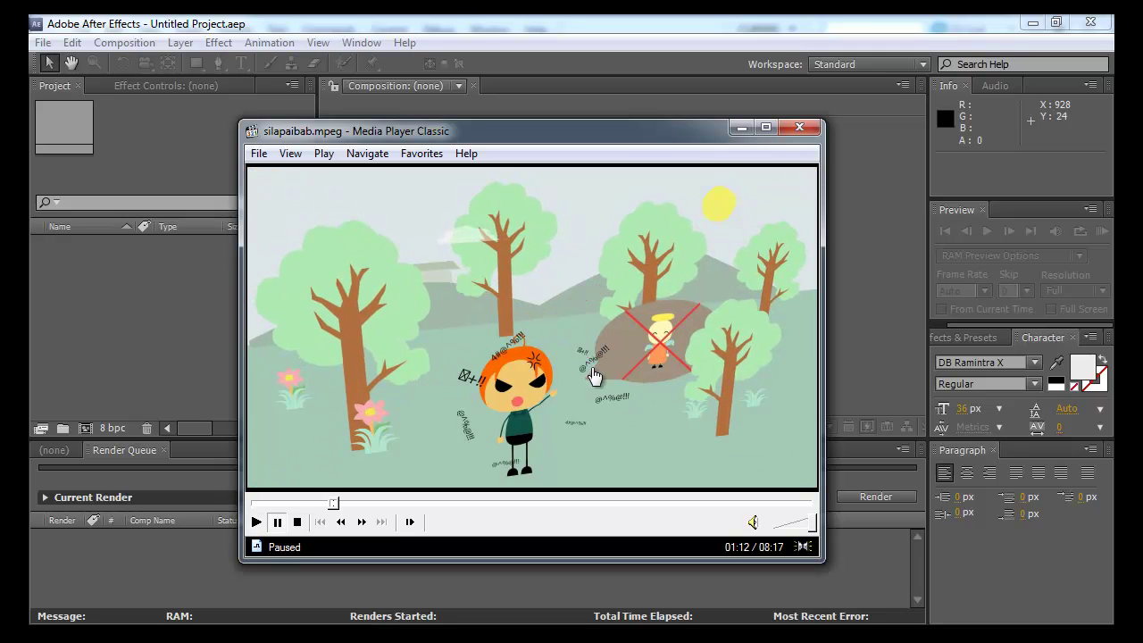
Continue the video into the Christmas church scene and pause at 1:18 on Santa's sleigh and the walking figures
{"action": "left_click", "coordinate": [640, 398]}
{"action": "left_click", "coordinate": [673, 404]}
{"action": "left_click", "coordinate": [658, 427]}
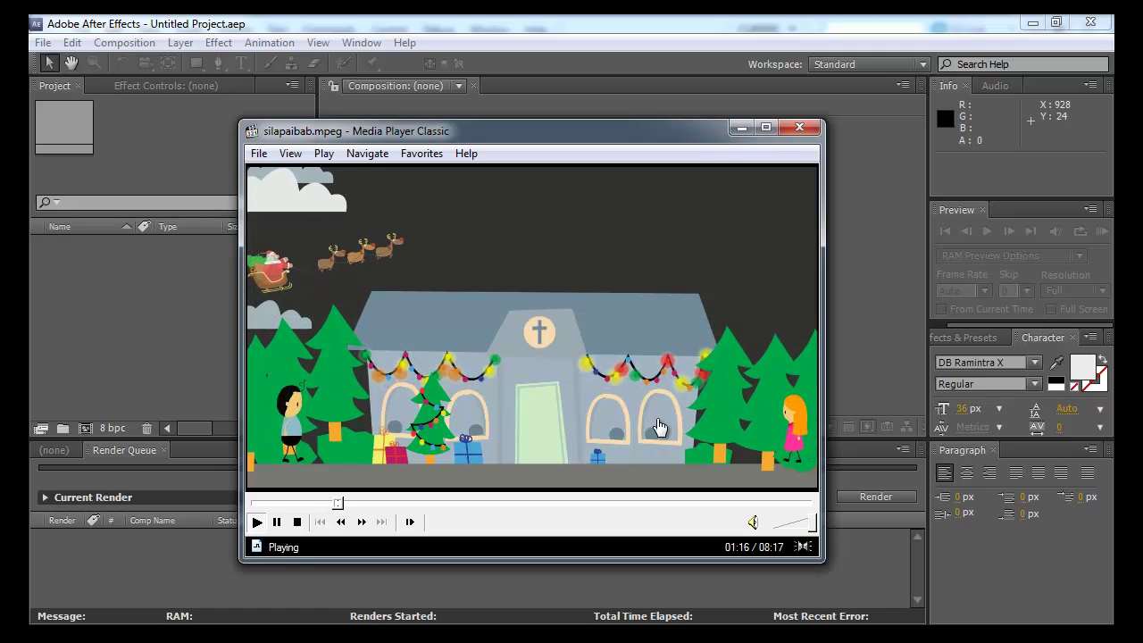
{"action": "left_click", "coordinate": [526, 401]}
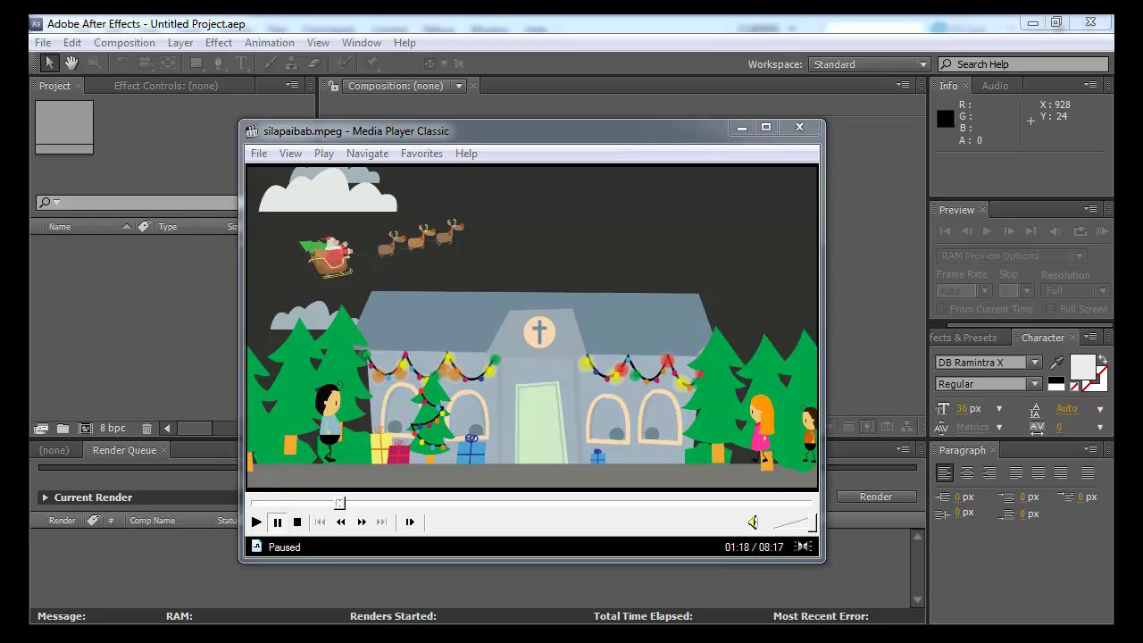
Switch back to Flash, play the church scene to 1:23, and minimize the video player to uncover the stage
{"action": "key", "text": "alt+Tab"}
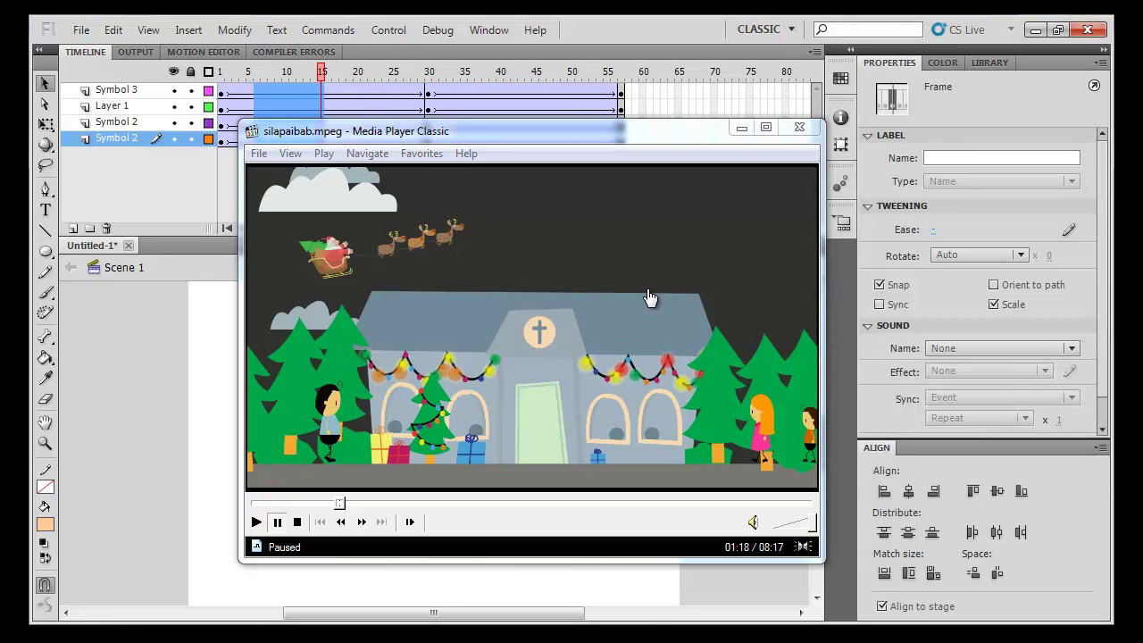
{"action": "mouse_move", "coordinate": [700, 133]}
{"action": "left_mouse_down"}
{"action": "mouse_move", "coordinate": [669, 142]}
{"action": "mouse_move", "coordinate": [705, 147]}
{"action": "left_mouse_up"}
{"action": "left_click", "coordinate": [684, 308]}
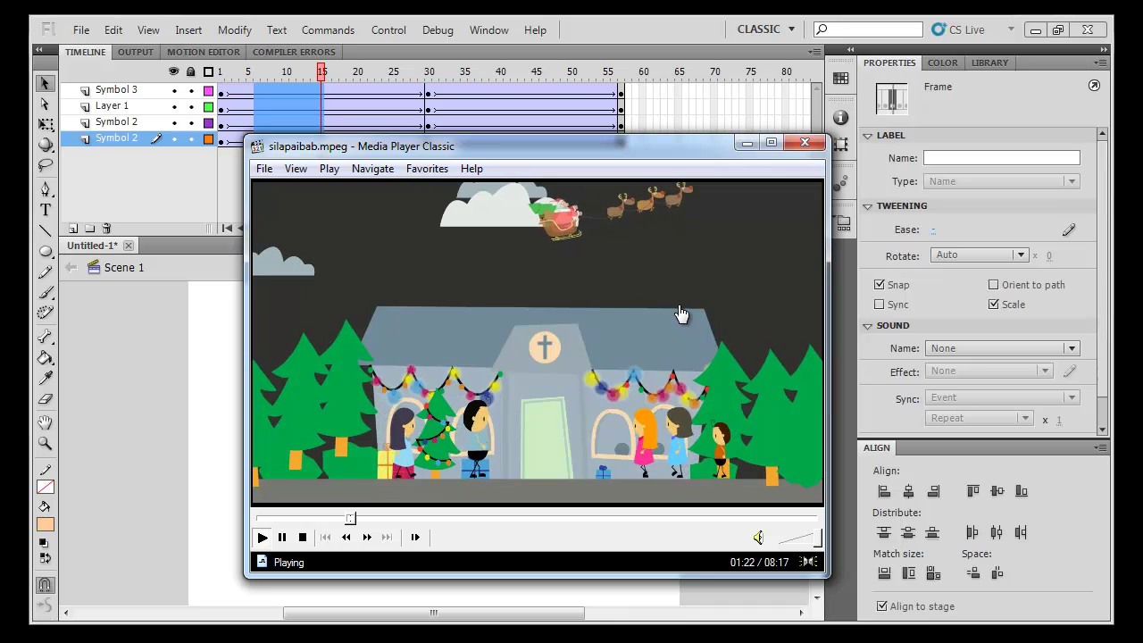
{"action": "left_click", "coordinate": [681, 313]}
{"action": "left_click", "coordinate": [746, 143]}
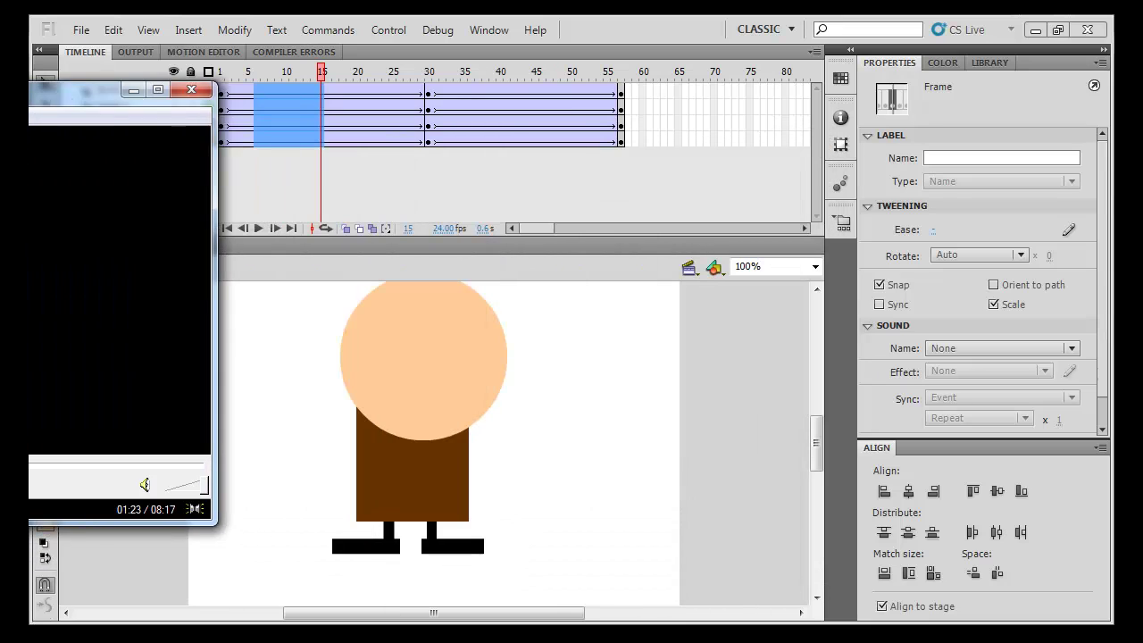
{"action": "left_click", "coordinate": [683, 393]}
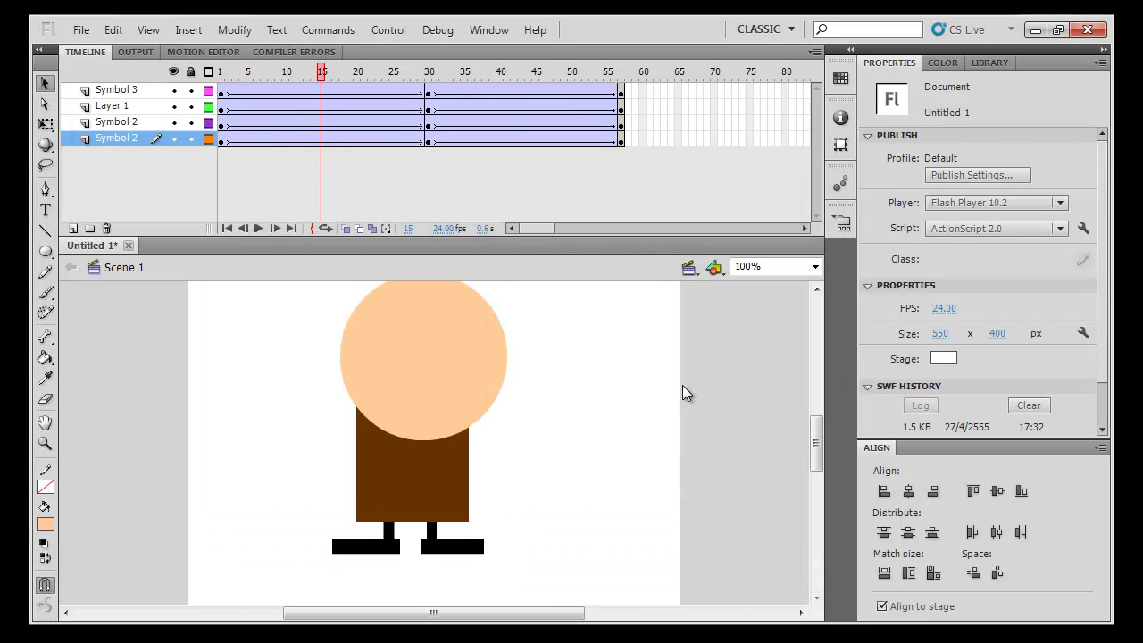
Create a new ActionScript 2.0 document and draw a cloud from three overlapping peach ovals on the stage
{"action": "key", "text": "ctrl+n"}
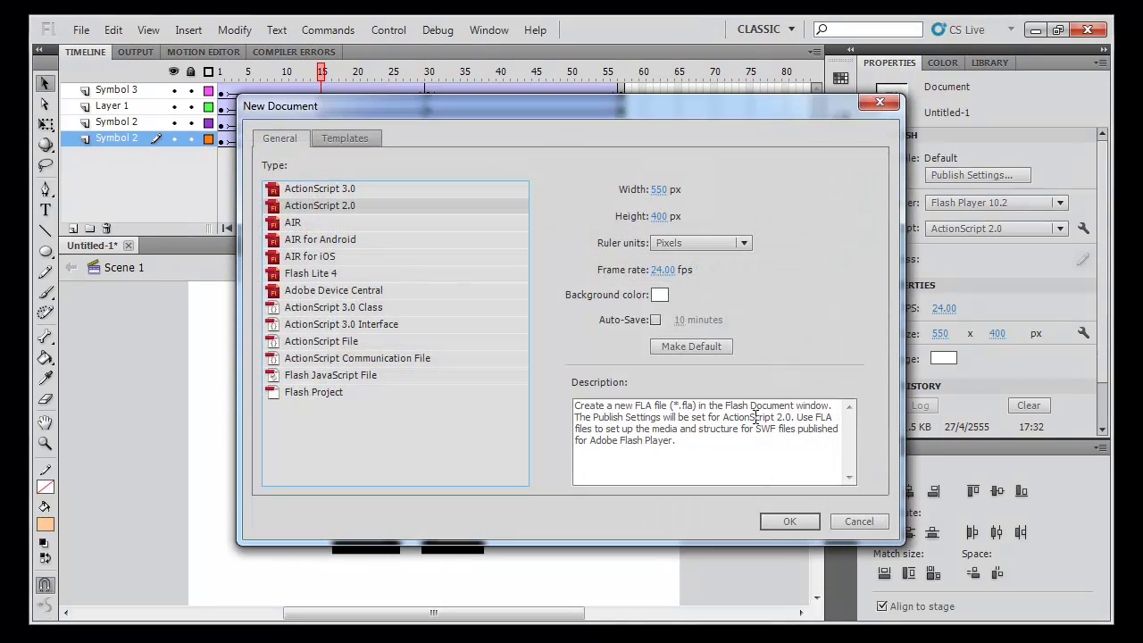
{"action": "left_click", "coordinate": [782, 522]}
{"action": "left_click", "coordinate": [46, 250]}
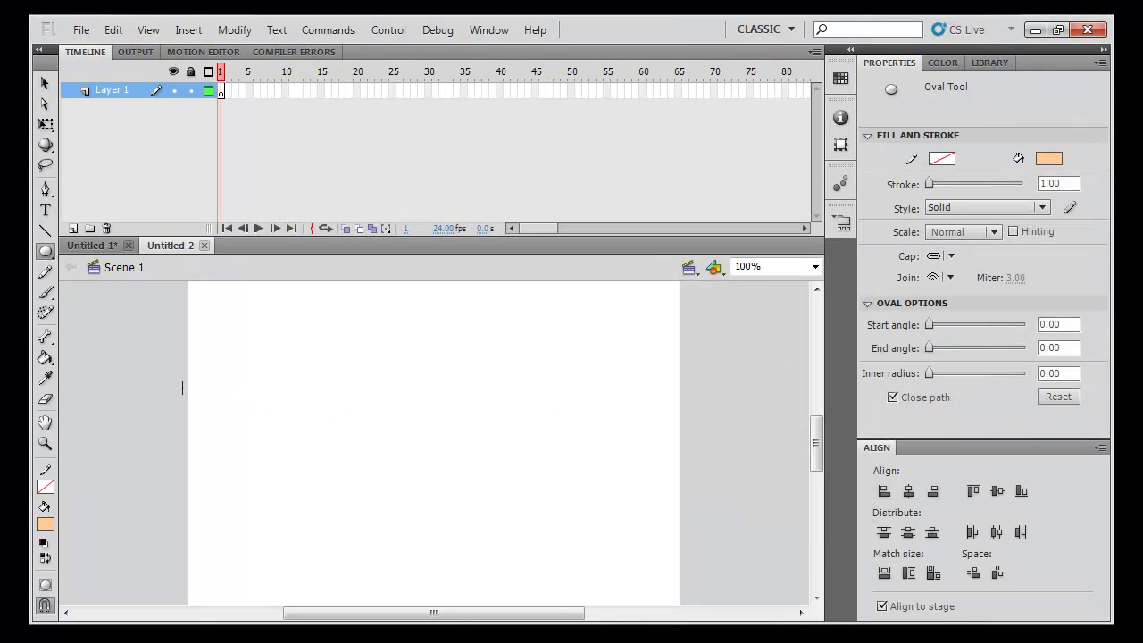
{"action": "left_click_drag", "start_coordinate": [219, 389], "coordinate": [403, 509]}
{"action": "left_click_drag", "start_coordinate": [335, 358], "coordinate": [505, 528]}
{"action": "left_click_drag", "start_coordinate": [441, 374], "coordinate": [622, 509]}
Shrink the cloud to about 153.5 by 65 px and move it off the stage's left side to about X -598, Y 40
{"action": "key", "text": "v"}
{"action": "left_click", "coordinate": [590, 456]}
{"action": "key", "text": "q"}
{"action": "left_click_drag", "start_coordinate": [623, 357], "coordinate": [140, 326]}
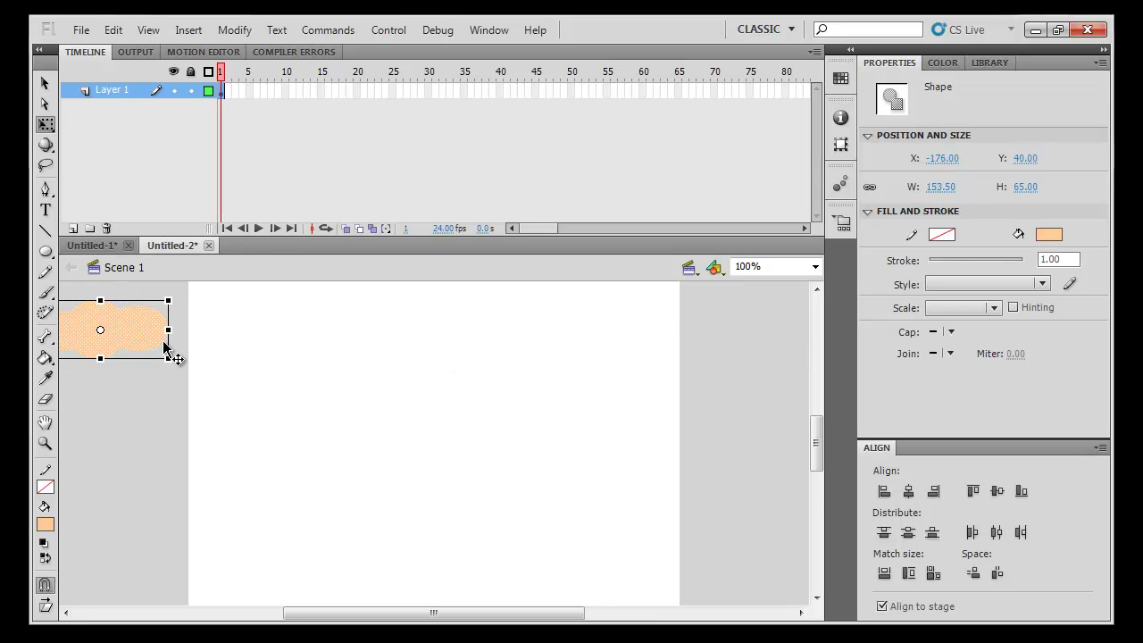
{"action": "key", "text": "ctrl+minus"}
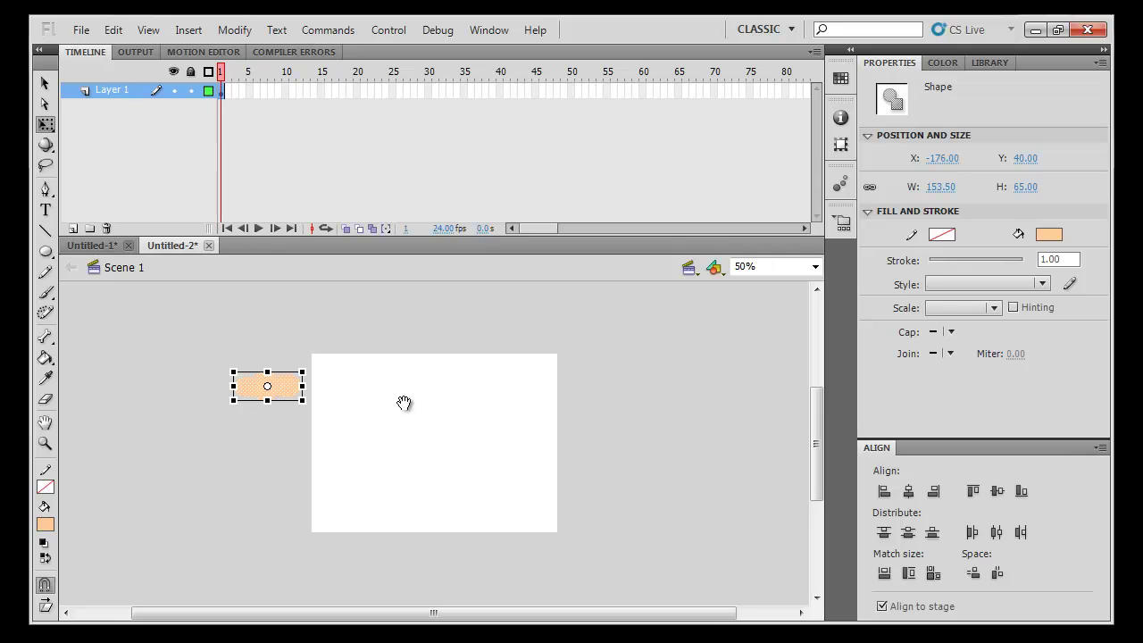
{"action": "left_click_drag", "start_coordinate": [404, 402], "coordinate": [471, 422]}
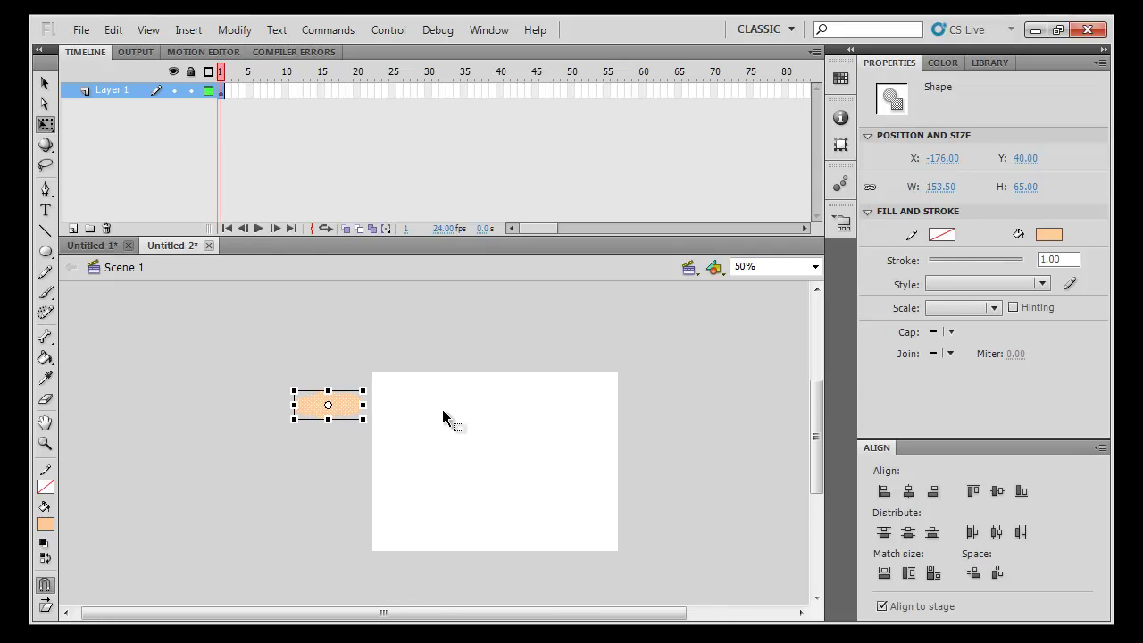
{"action": "left_click_drag", "start_coordinate": [360, 414], "coordinate": [164, 411]}
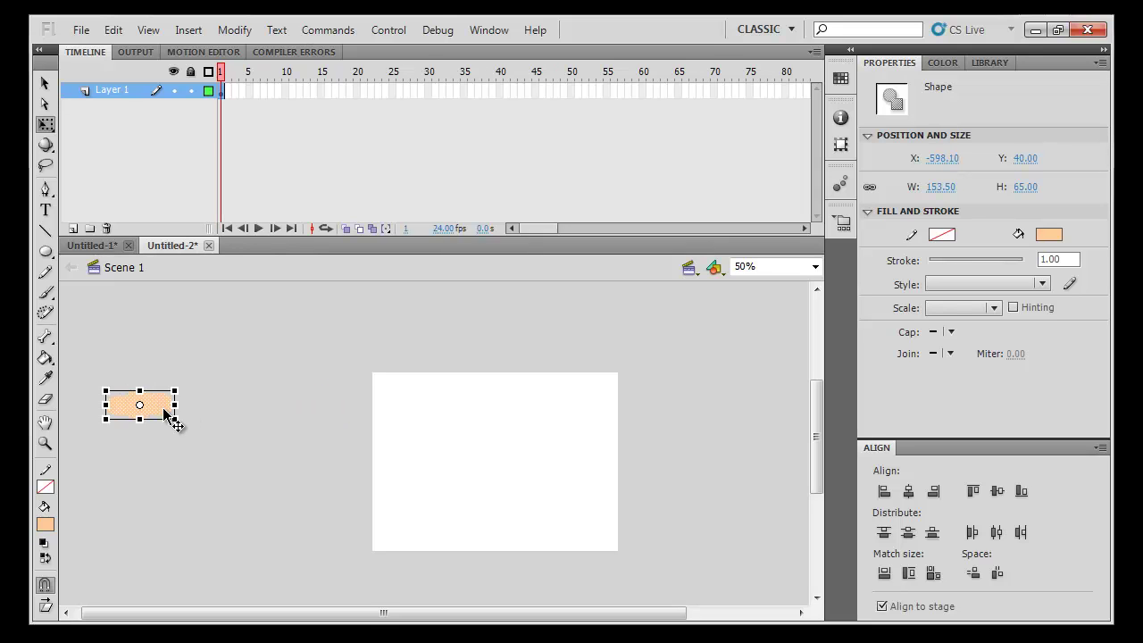
Convert the cloud shape to a Graphic symbol named Symbol 1
{"action": "key", "text": "F8"}
{"action": "left_click", "coordinate": [413, 106]}
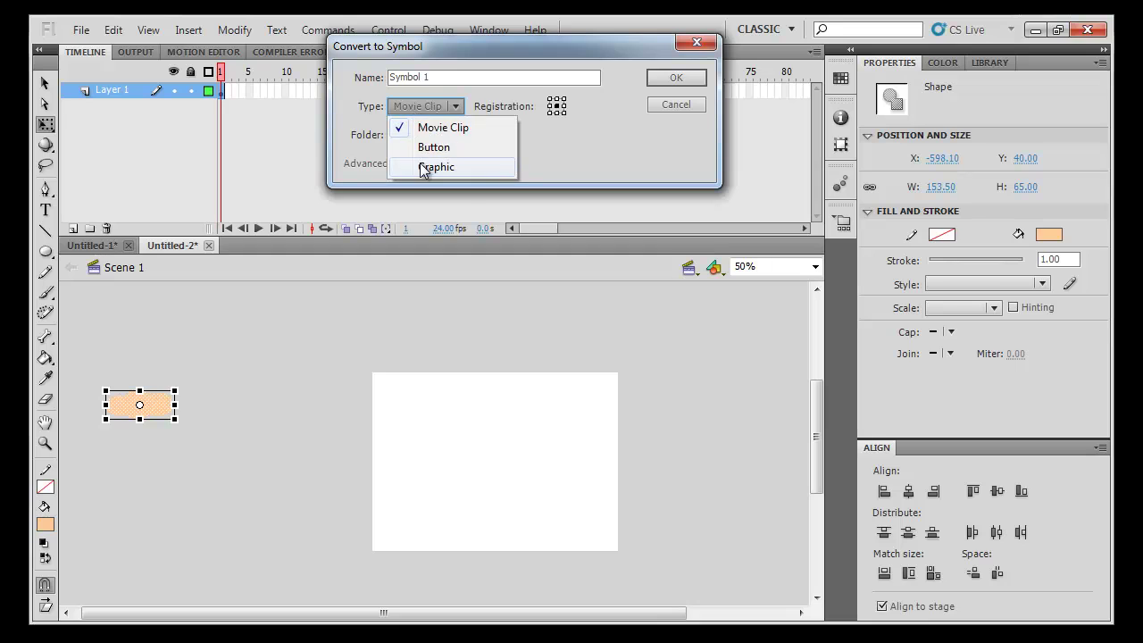
{"action": "left_click", "coordinate": [436, 167]}
{"action": "key", "text": "Return"}
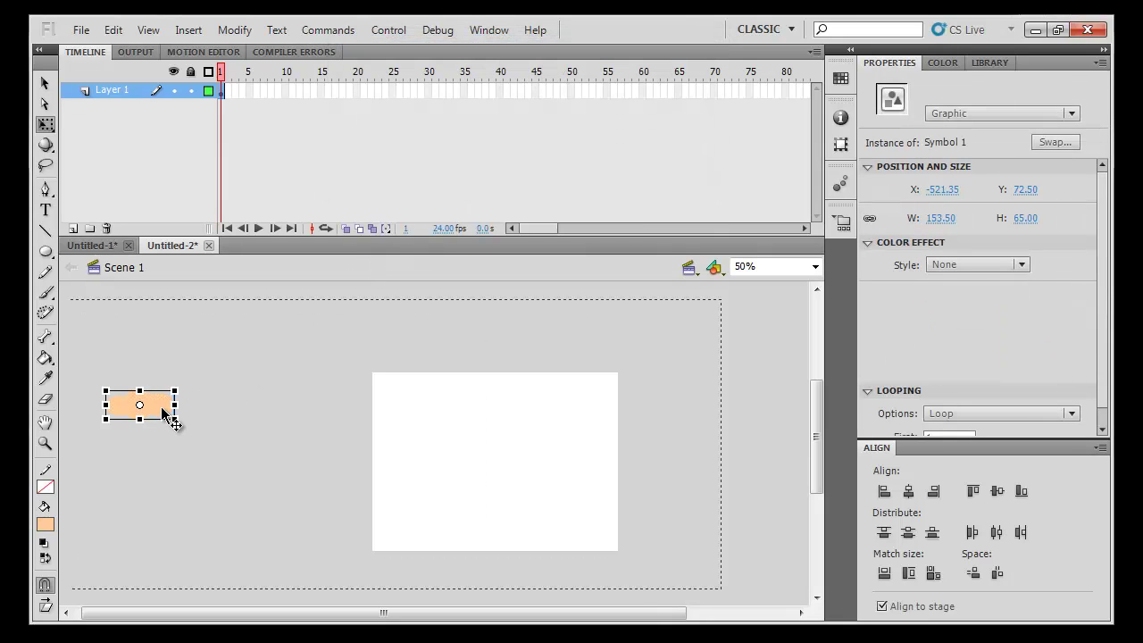
Open Symbol 1 for editing and convert the cloud shape inside it to a nested Graphic symbol named Symbol 2
{"action": "double_click", "coordinate": [168, 415]}
{"action": "left_click_drag", "start_coordinate": [251, 347], "coordinate": [97, 463]}
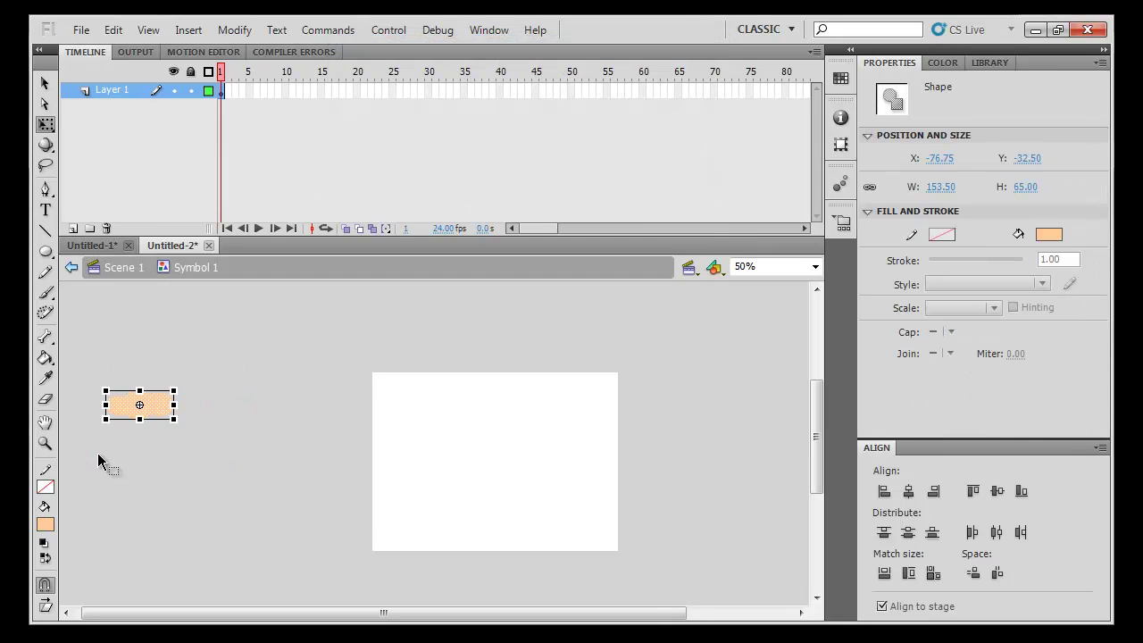
{"action": "key", "text": "F8"}
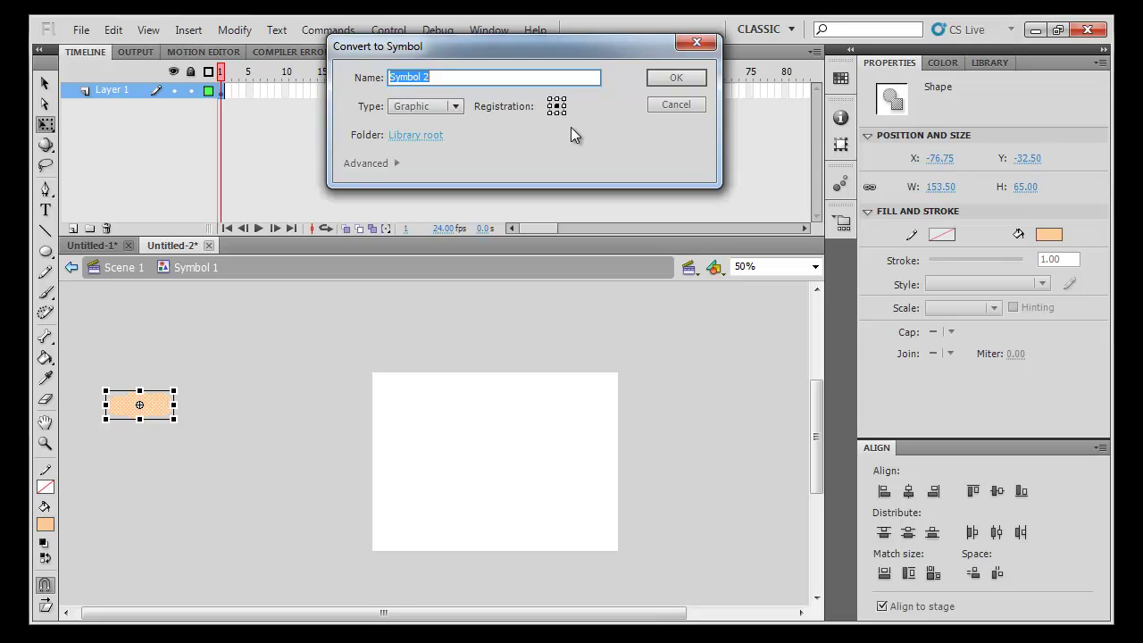
{"action": "key", "text": "Return"}
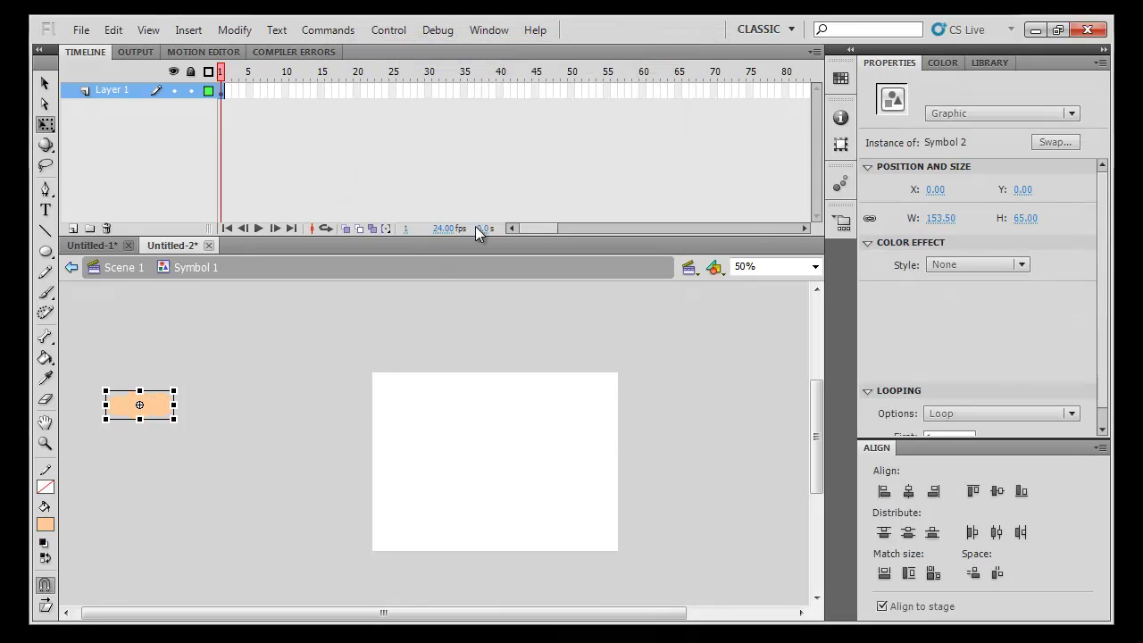
Shift the nested cloud left to about X -66 and insert a keyframe at frame 74
{"action": "left_click_drag", "start_coordinate": [170, 409], "coordinate": [141, 409]}
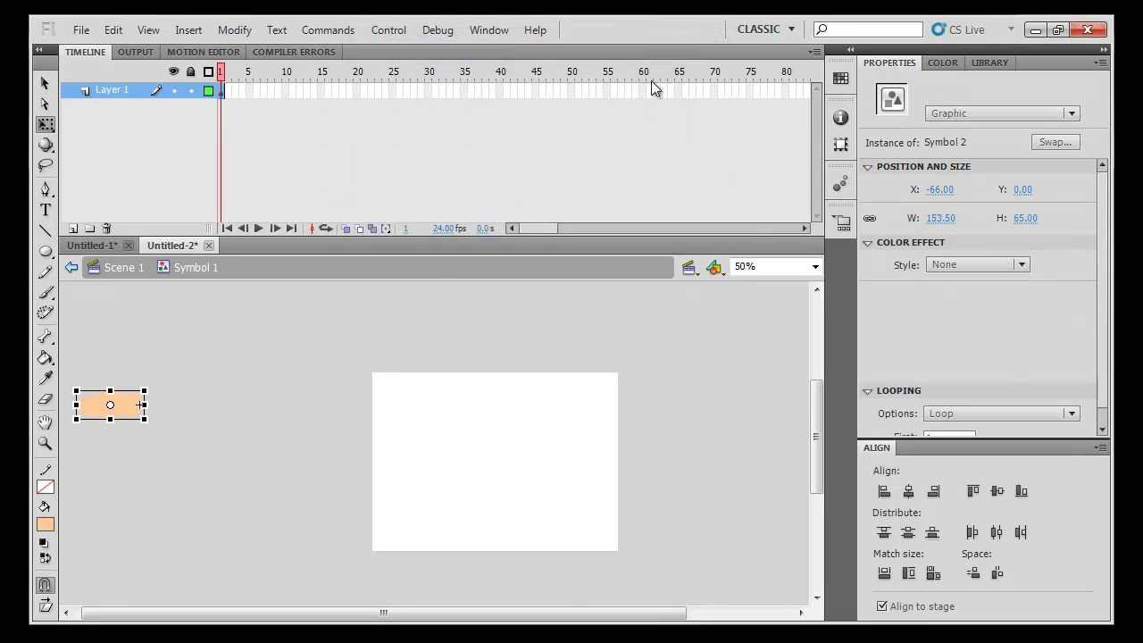
{"action": "right_click", "coordinate": [740, 92]}
{"action": "left_click", "coordinate": [774, 218]}
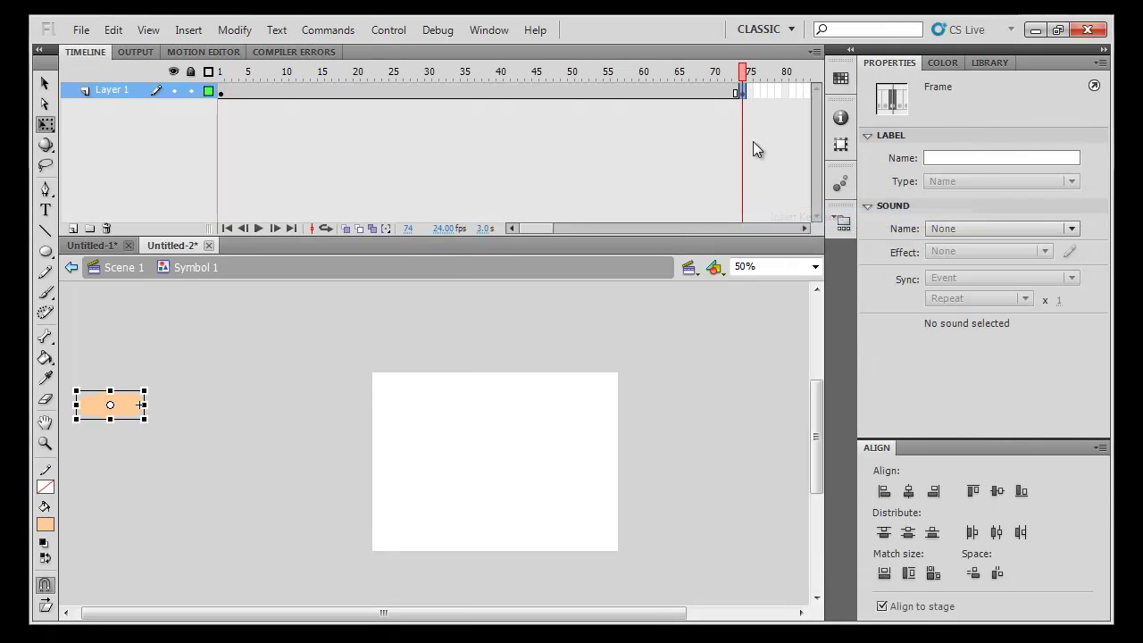
At frame 74, move the cloud horizontally far past the stage's right side, to about X 3400, Y 0
{"action": "left_click_drag", "start_coordinate": [106, 413], "coordinate": [731, 441]}
{"action": "key", "text": "shift+Right"}
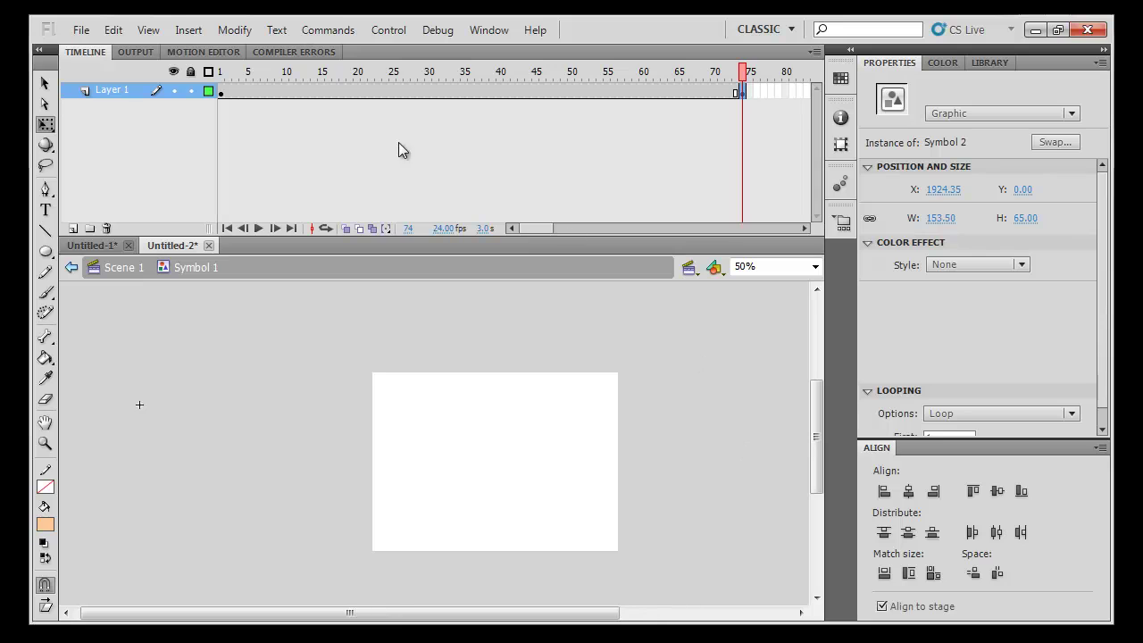
{"action": "key", "text": "ctrl+minus"}
{"action": "key", "text": "ctrl+minus"}
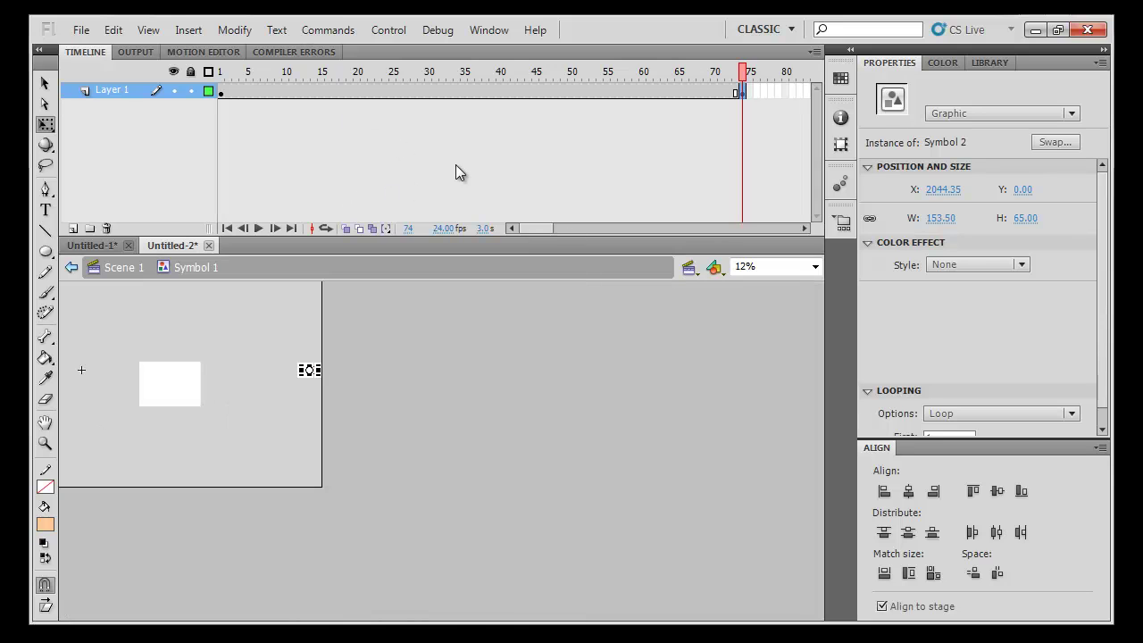
{"action": "key", "text": "shift+Right"}
{"action": "key", "text": "shift+Right"}
{"action": "key", "text": "shift+Right"}
{"action": "key", "text": "shift+Right"}
{"action": "key", "text": "shift+Right"}
{"action": "key", "text": "shift+Right"}
{"action": "key", "text": "shift+Right"}
{"action": "key", "text": "shift+Right"}
{"action": "key", "text": "shift+Right"}
{"action": "key", "text": "shift+Right"}
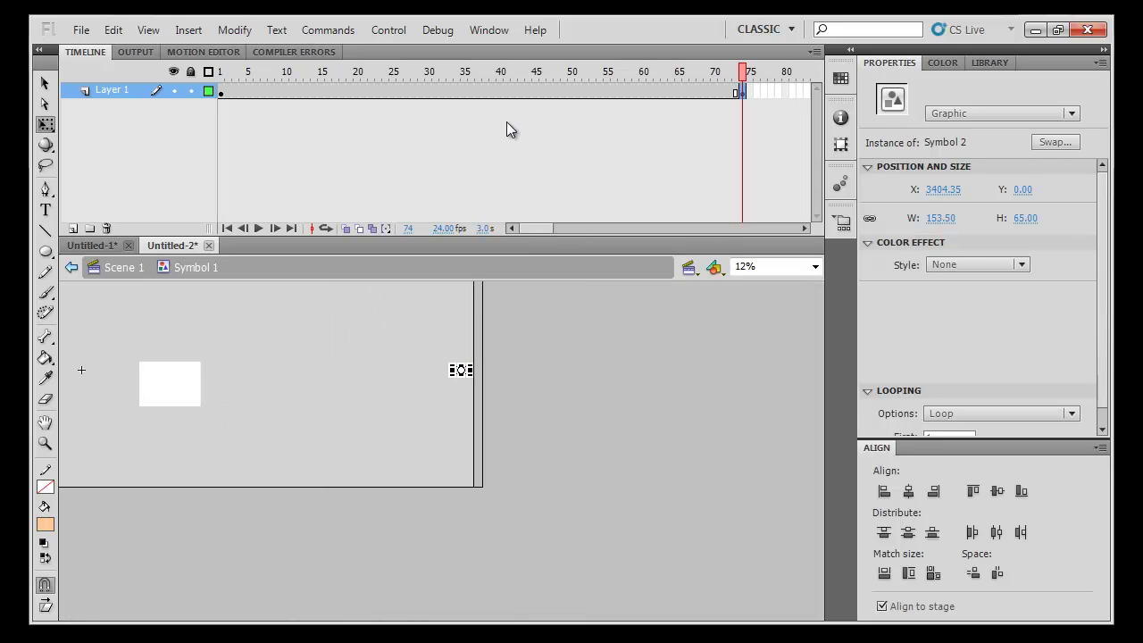
Create a classic tween on Layer 1 between frames 1 and 74 and play the cloud's movement
{"action": "left_click", "coordinate": [227, 89]}
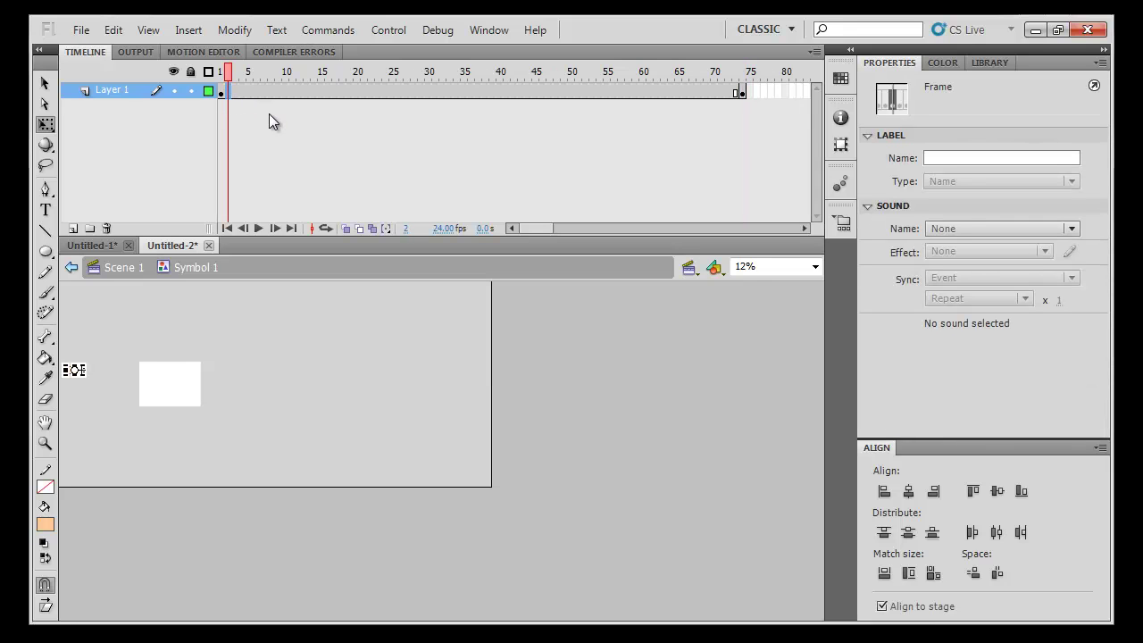
{"action": "right_click", "coordinate": [291, 90]}
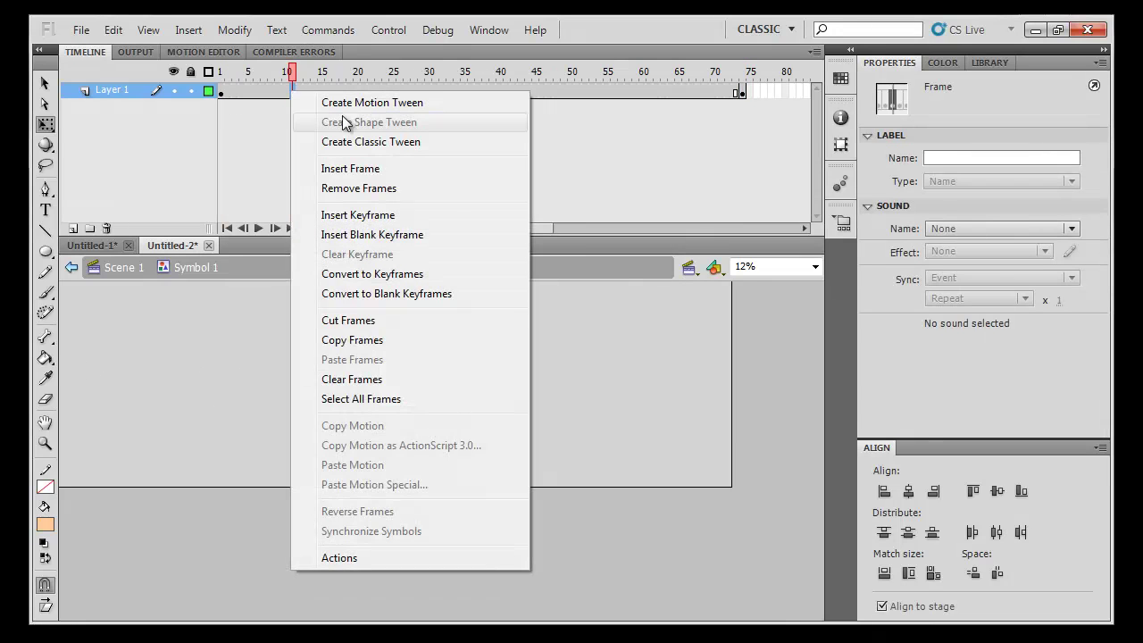
{"action": "left_click", "coordinate": [327, 141]}
{"action": "key", "text": "Return"}
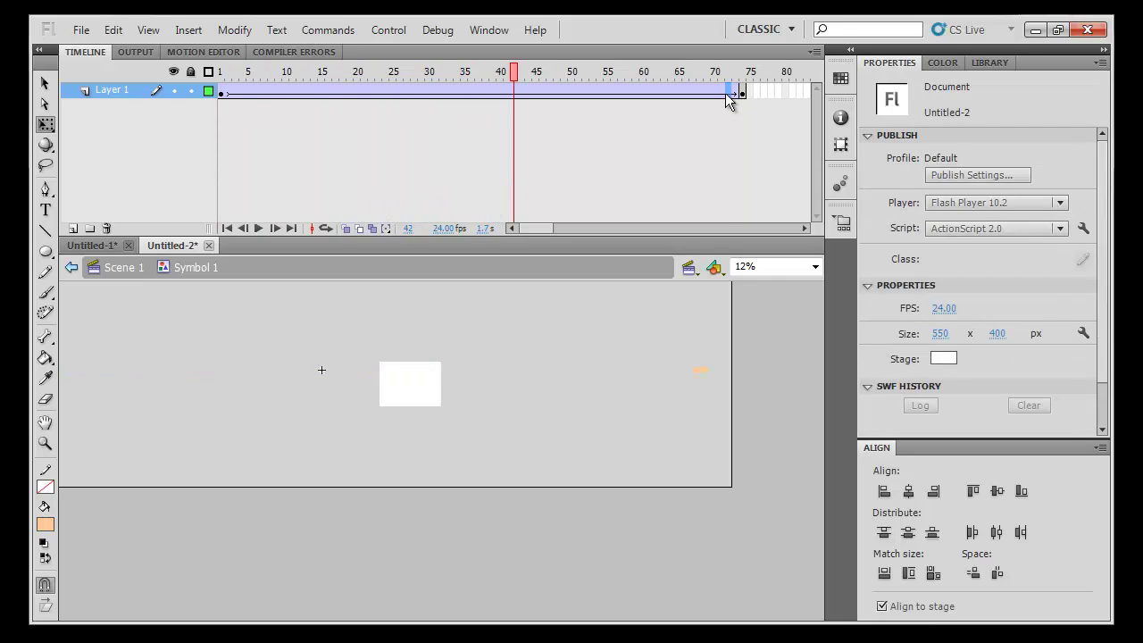
Lengthen the Layer 1 classic tween by inserting many extra frames within its span and play the slower cloud movement
{"action": "left_click_drag", "start_coordinate": [725, 93], "coordinate": [413, 112]}
{"action": "left_click_drag", "start_coordinate": [379, 73], "coordinate": [570, 87]}
{"action": "key", "text": "Return"}
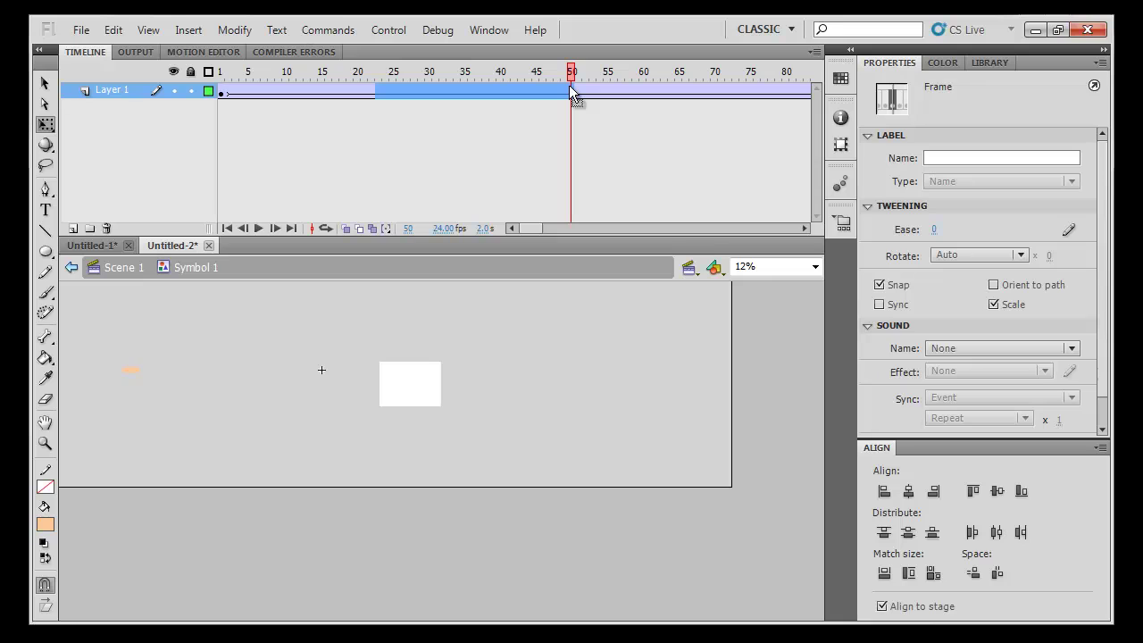
{"action": "left_click", "coordinate": [308, 78]}
{"action": "key", "text": "Return"}
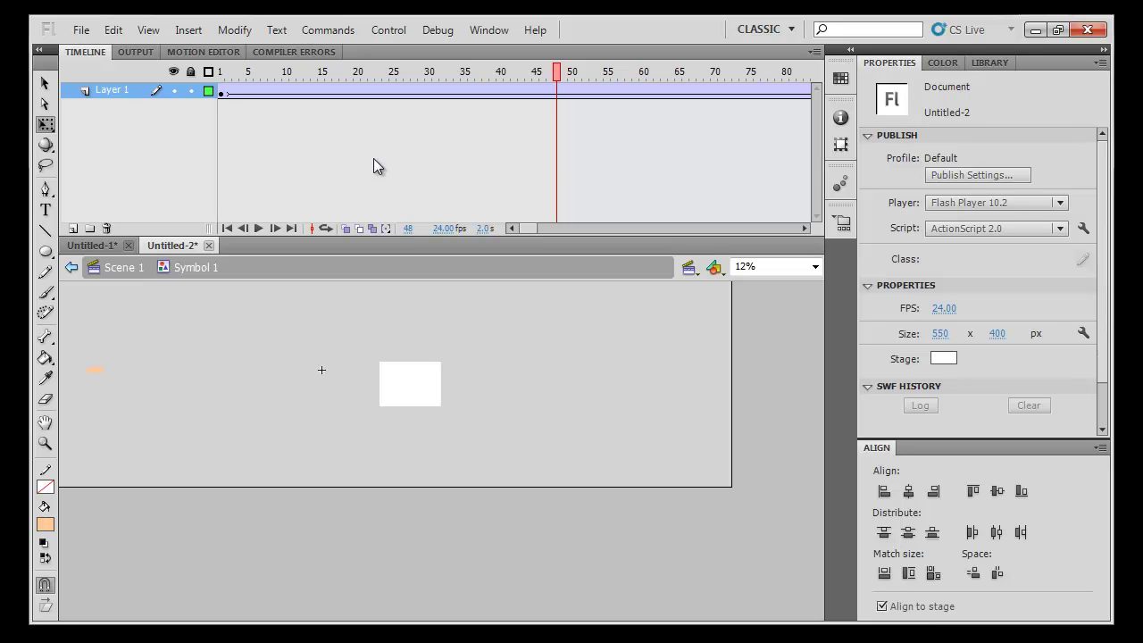
Extend the Layer 1 tween further so that its end keyframe falls on frame 700
{"action": "left_click_drag", "start_coordinate": [528, 227], "coordinate": [667, 290]}
{"action": "left_click_drag", "start_coordinate": [510, 91], "coordinate": [808, 89]}
{"action": "left_click", "coordinate": [536, 112]}
{"action": "left_click", "coordinate": [327, 89]}
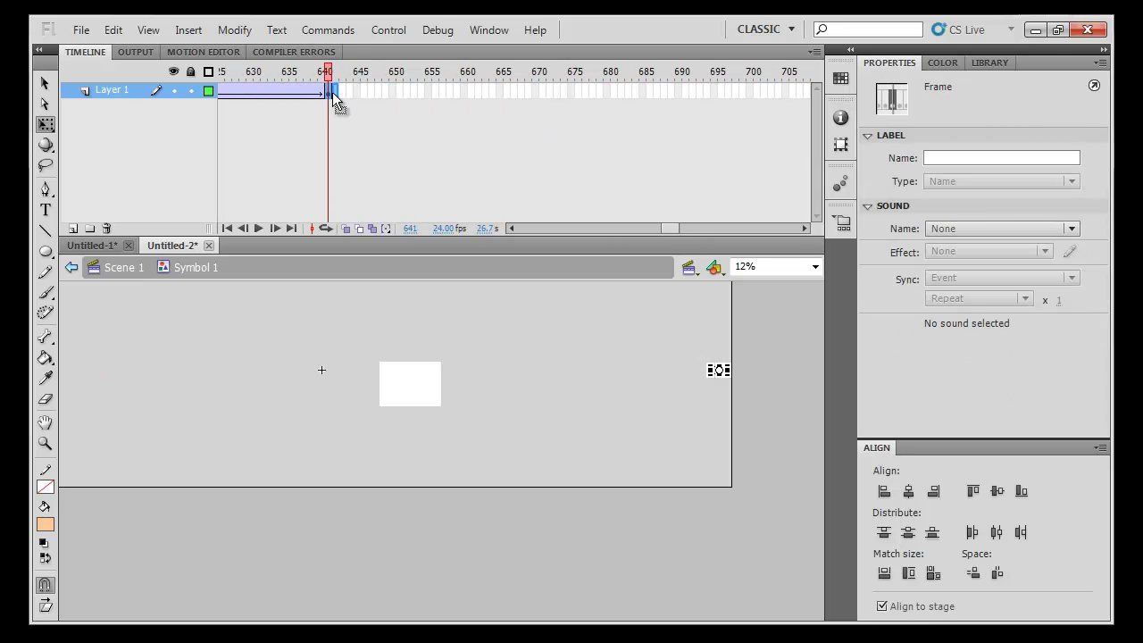
{"action": "left_click", "coordinate": [756, 90]}
{"action": "key", "text": "F5"}
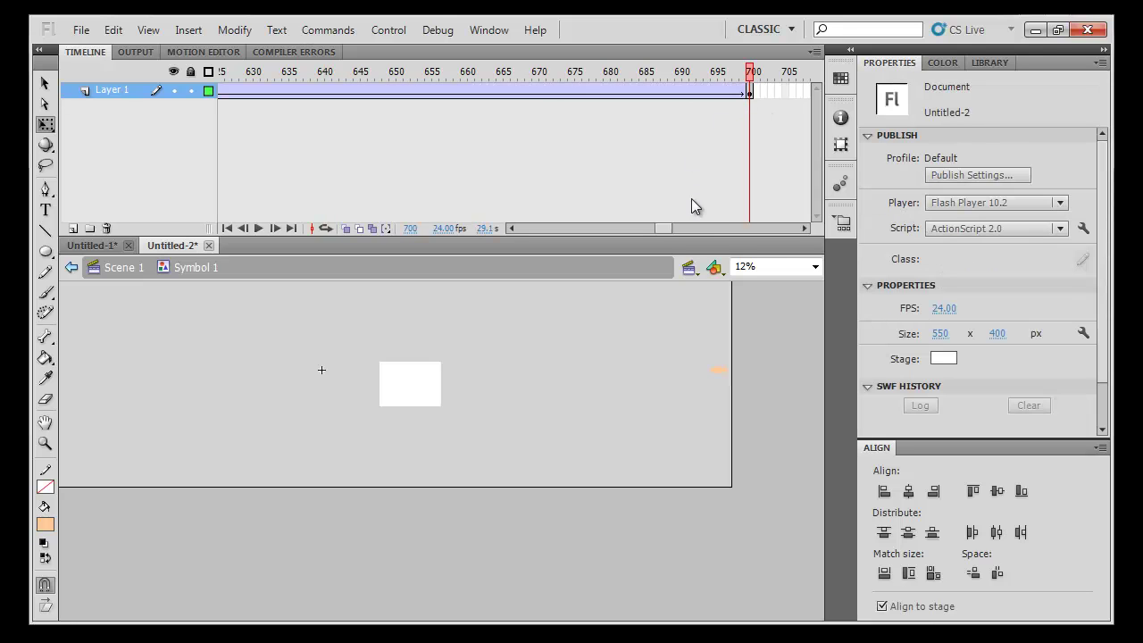
Split the Layer 1 tween in half with keyframes at frames 351 and 352
{"action": "left_click_drag", "start_coordinate": [662, 229], "coordinate": [587, 221]}
{"action": "left_click", "coordinate": [667, 91]}
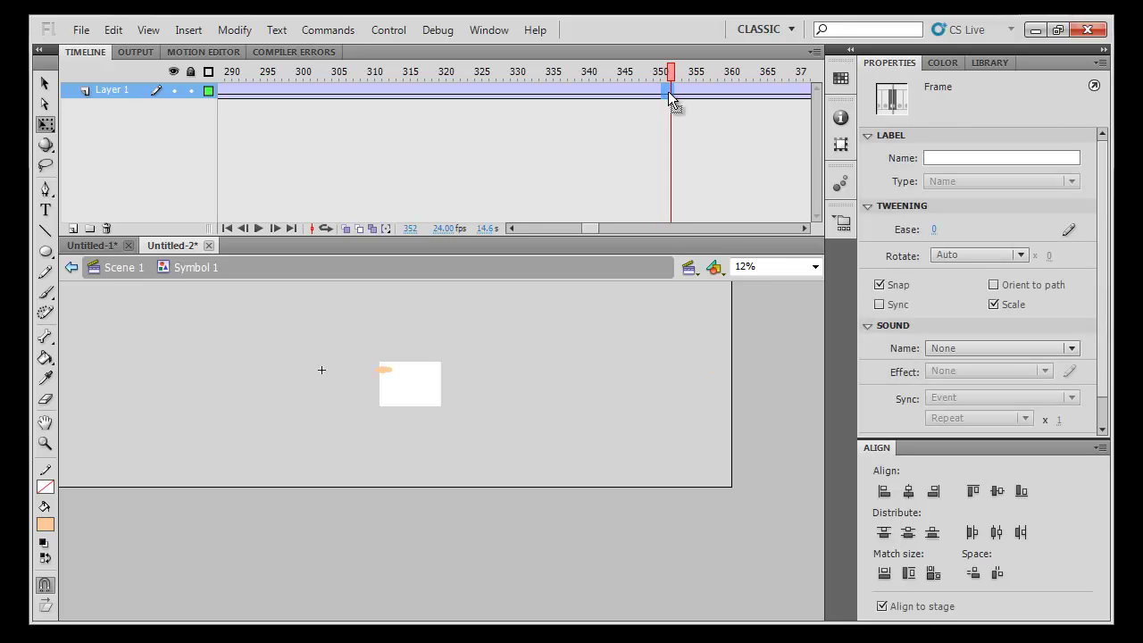
{"action": "key", "text": "F6"}
{"action": "left_click", "coordinate": [666, 109]}
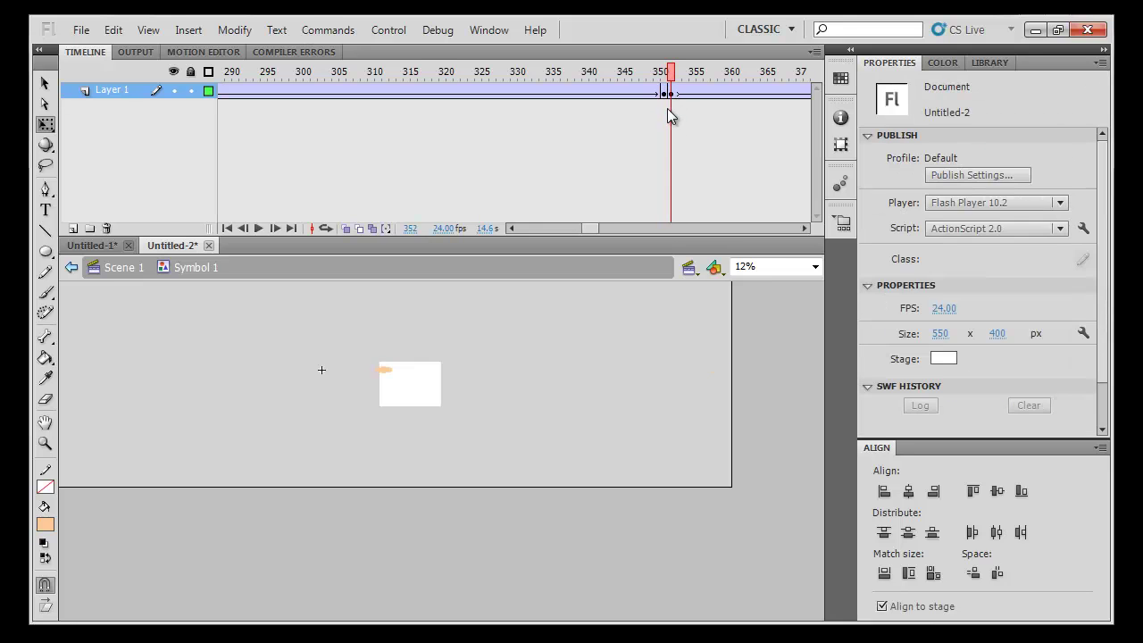
Add Layer 2 and copy Layer 1's frames 352 to 700 into it, starting at frame 1
{"action": "left_click_drag", "start_coordinate": [673, 93], "coordinate": [814, 98]}
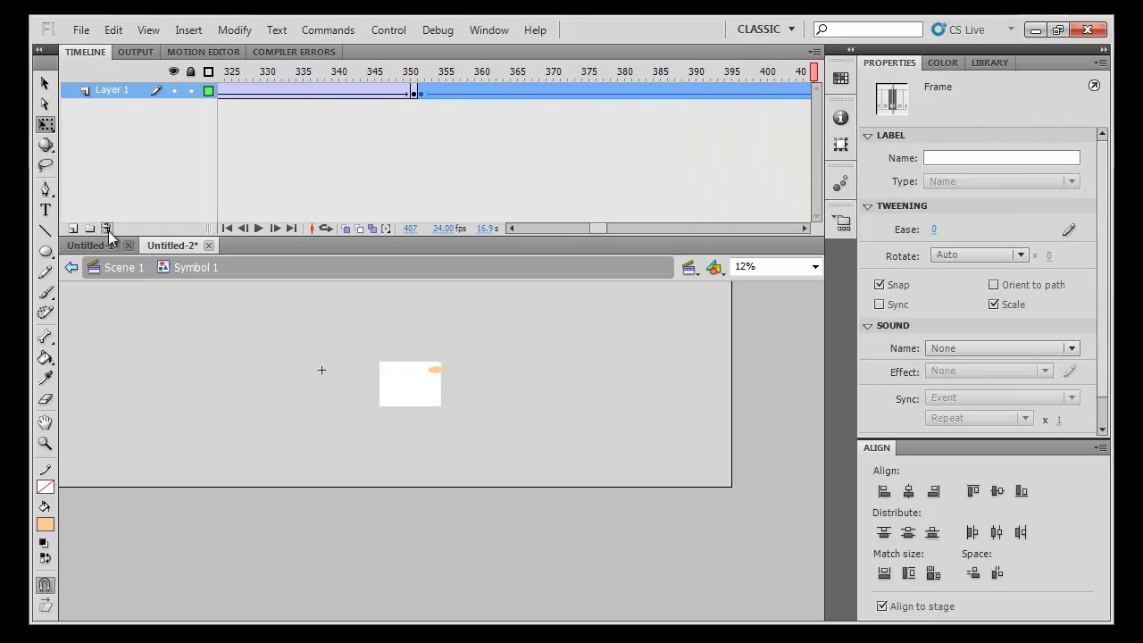
{"action": "left_click", "coordinate": [73, 229]}
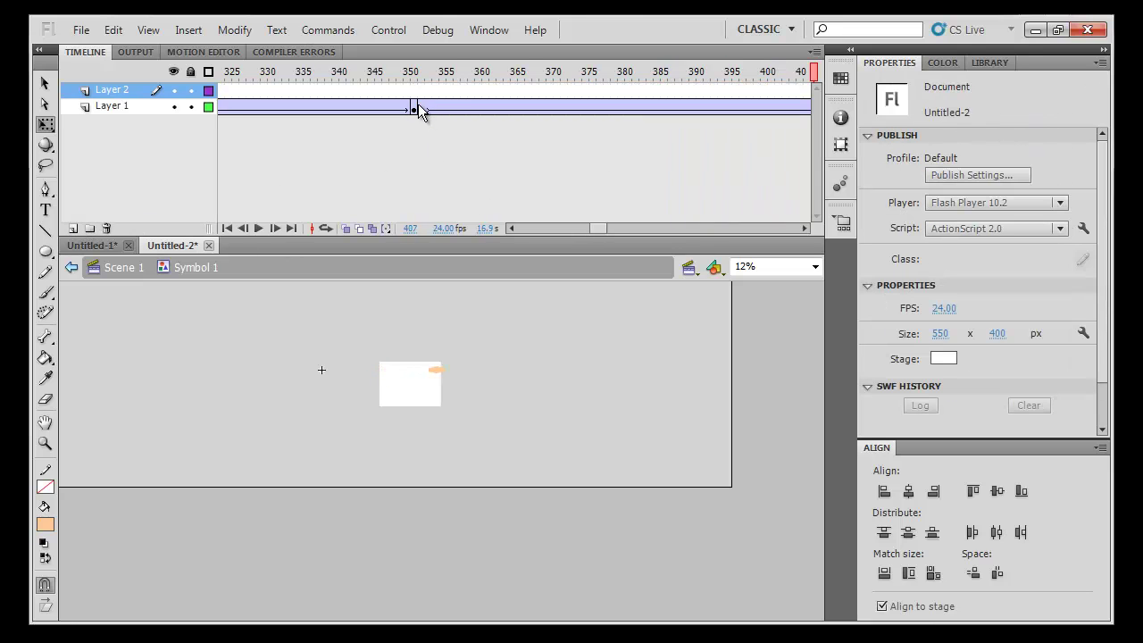
{"action": "left_click_drag", "start_coordinate": [418, 108], "coordinate": [515, 147]}
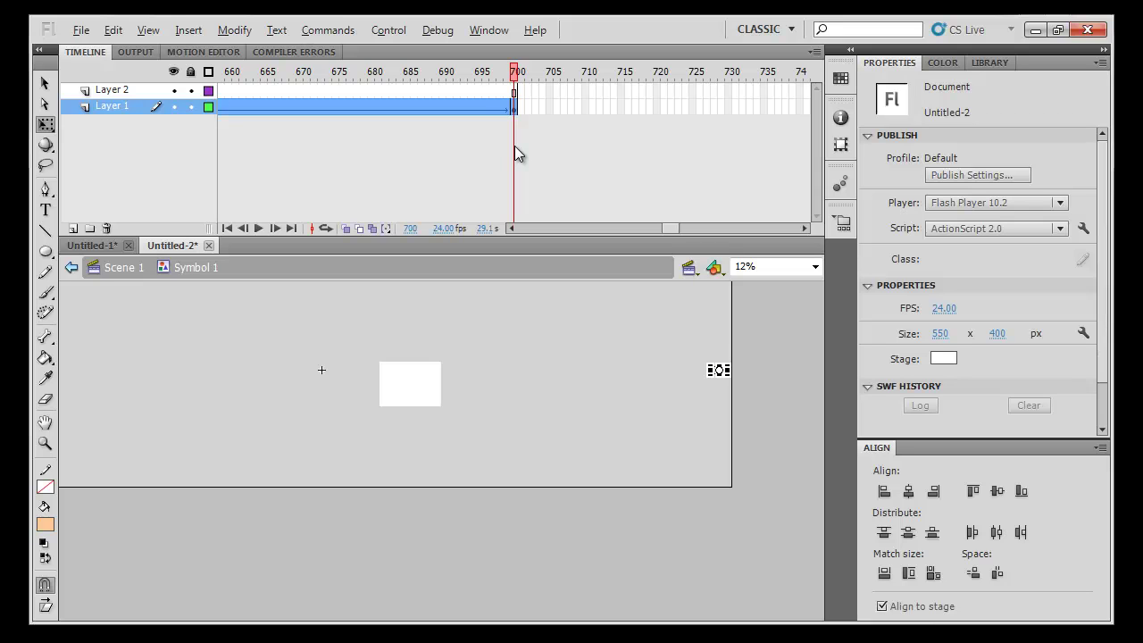
{"action": "left_click_drag", "start_coordinate": [508, 108], "coordinate": [149, 51]}
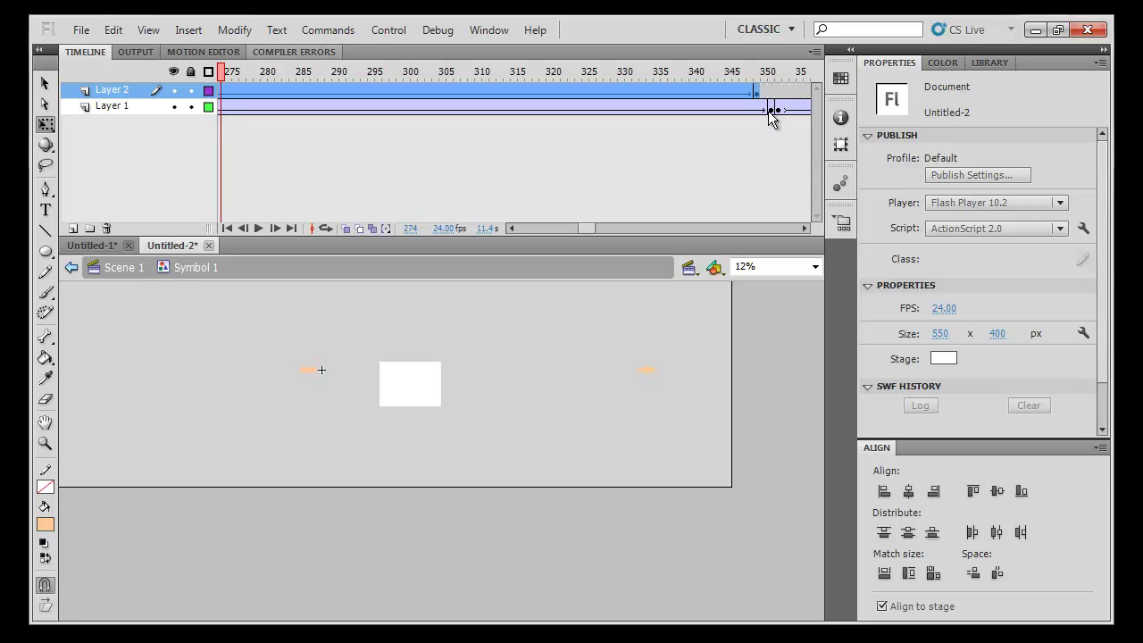
Copy Layer 1's frames 1 to 351 onto Layer 2, starting at frame 350
{"action": "key", "text": "ctrl+z"}
{"action": "key", "text": "ctrl+z"}
{"action": "key", "text": "ctrl+z"}
{"action": "key", "text": "ctrl+z"}
{"action": "key", "text": "ctrl+z"}
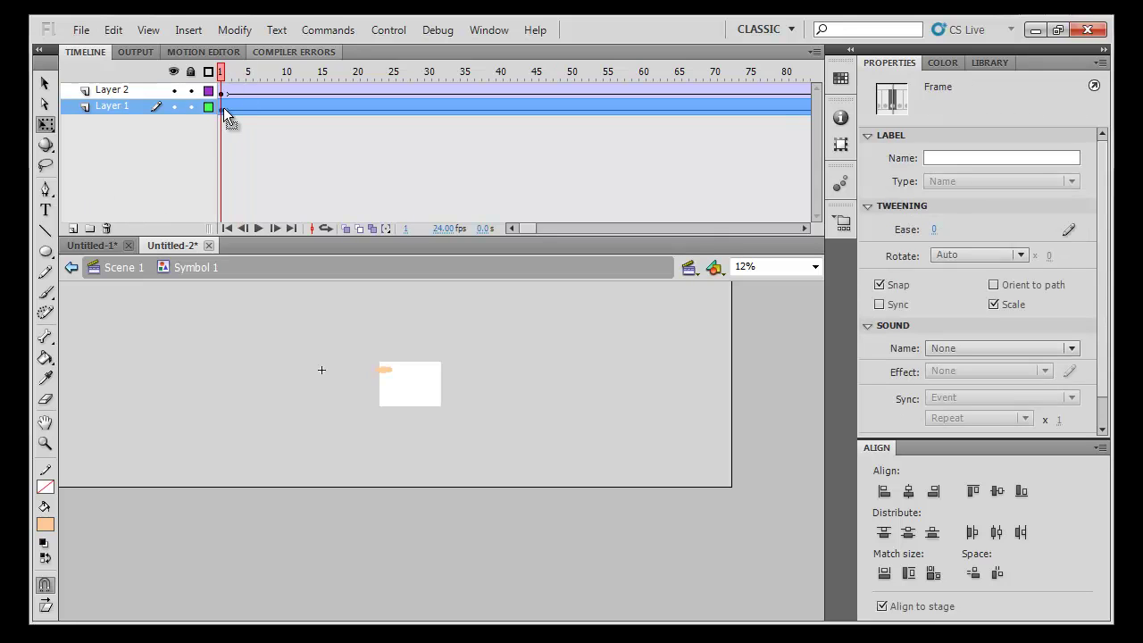
{"action": "left_click_drag", "start_coordinate": [225, 116], "coordinate": [246, 98]}
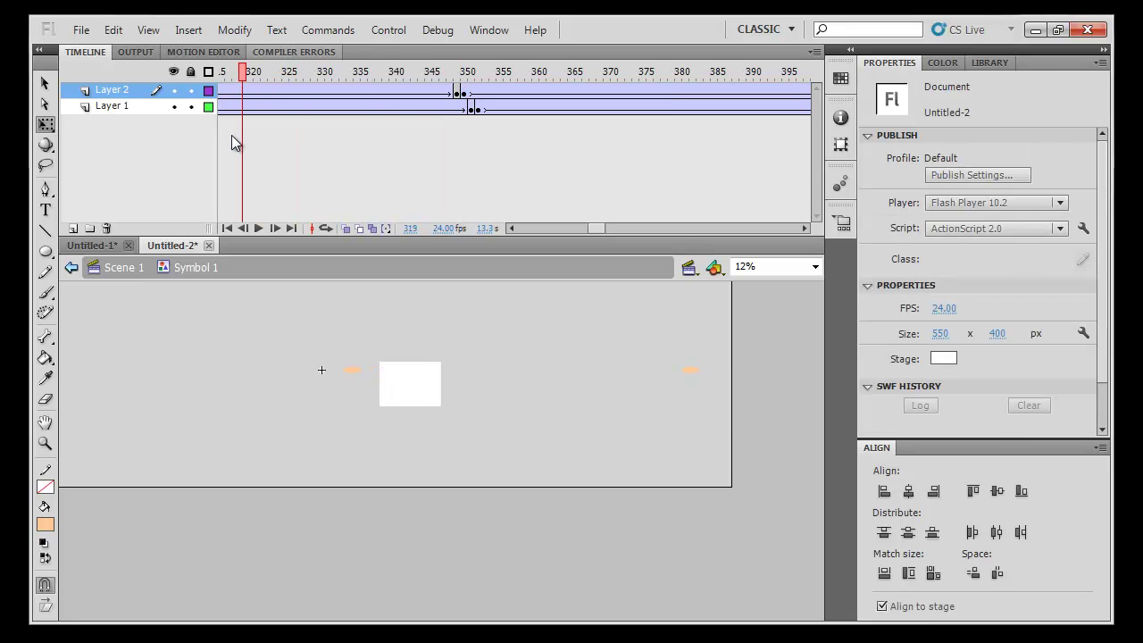
Insert keyframes at frames 501 and 502 on Layer 1
{"action": "left_click_drag", "start_coordinate": [592, 228], "coordinate": [625, 235]}
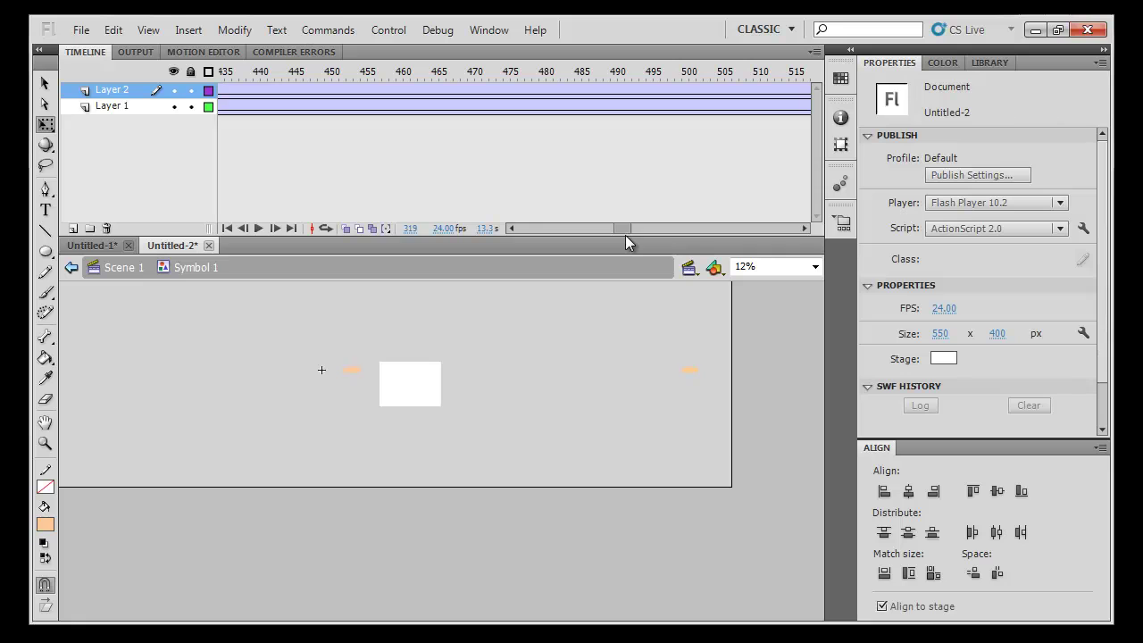
{"action": "left_click_drag", "start_coordinate": [625, 235], "coordinate": [631, 236]}
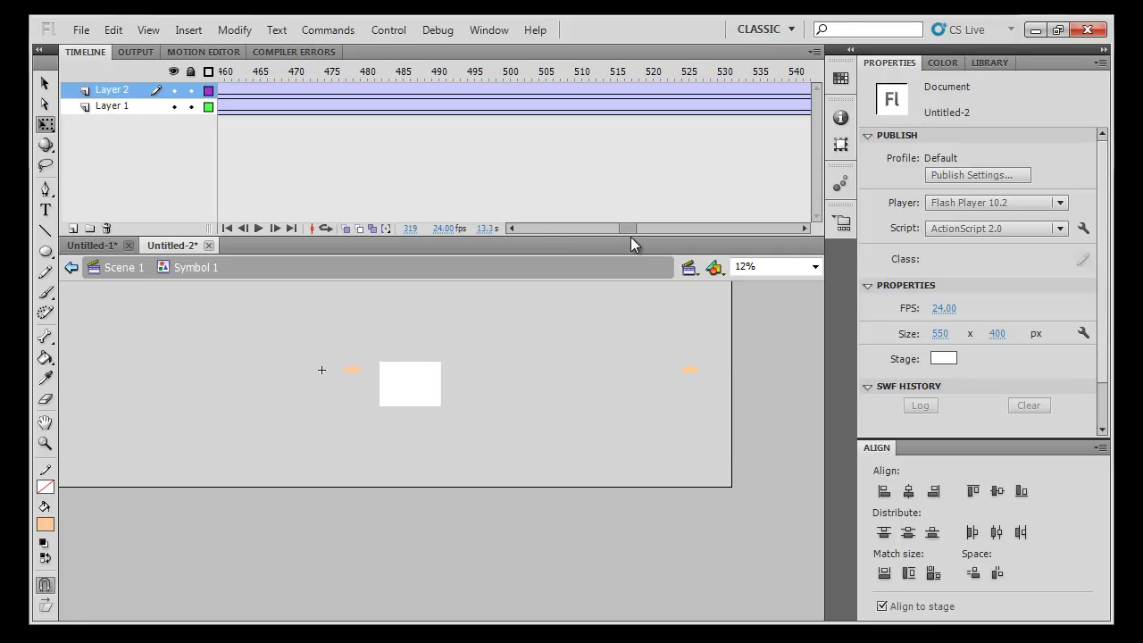
{"action": "left_click", "coordinate": [515, 106]}
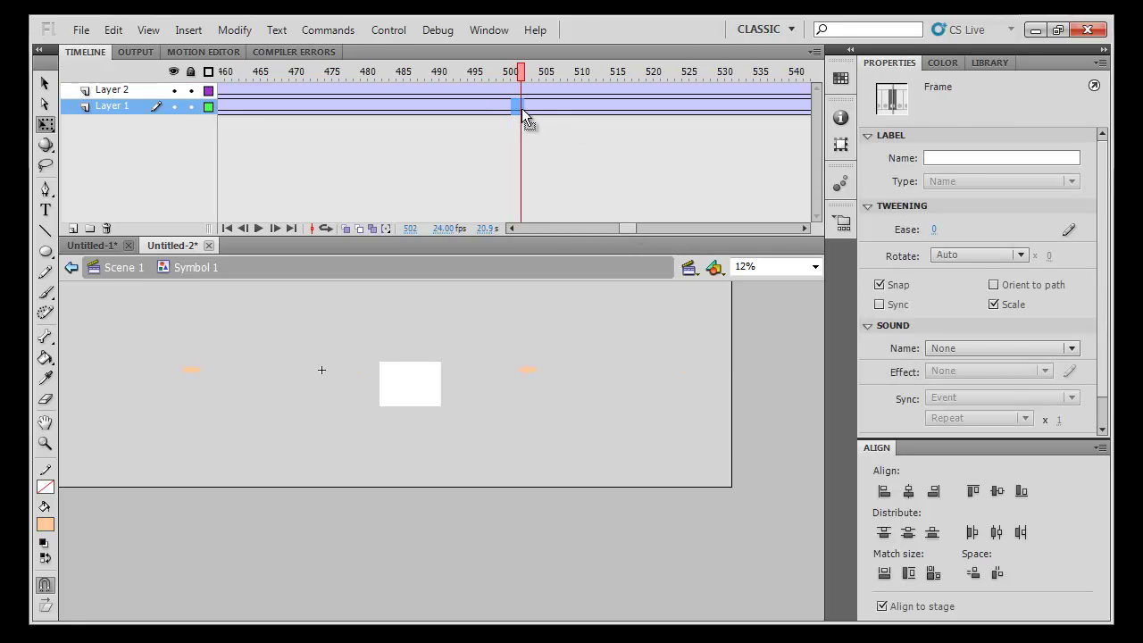
{"action": "left_click", "coordinate": [526, 126]}
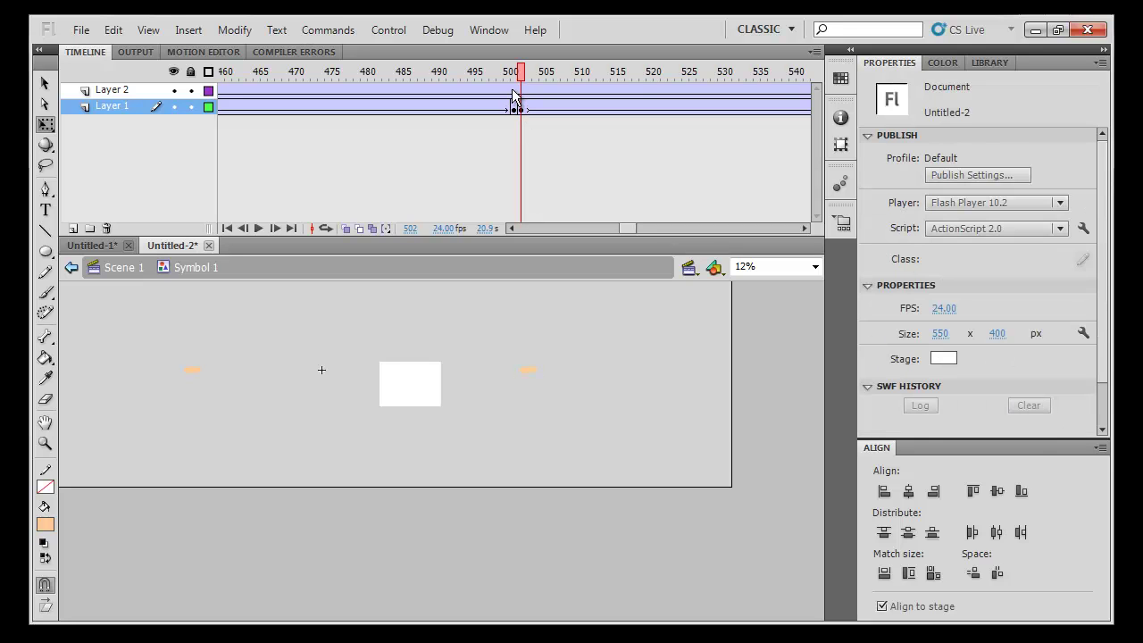
Add matching keyframes at frames 501 and 502 on Layer 2
{"action": "left_click", "coordinate": [517, 91]}
{"action": "key", "text": "F6"}
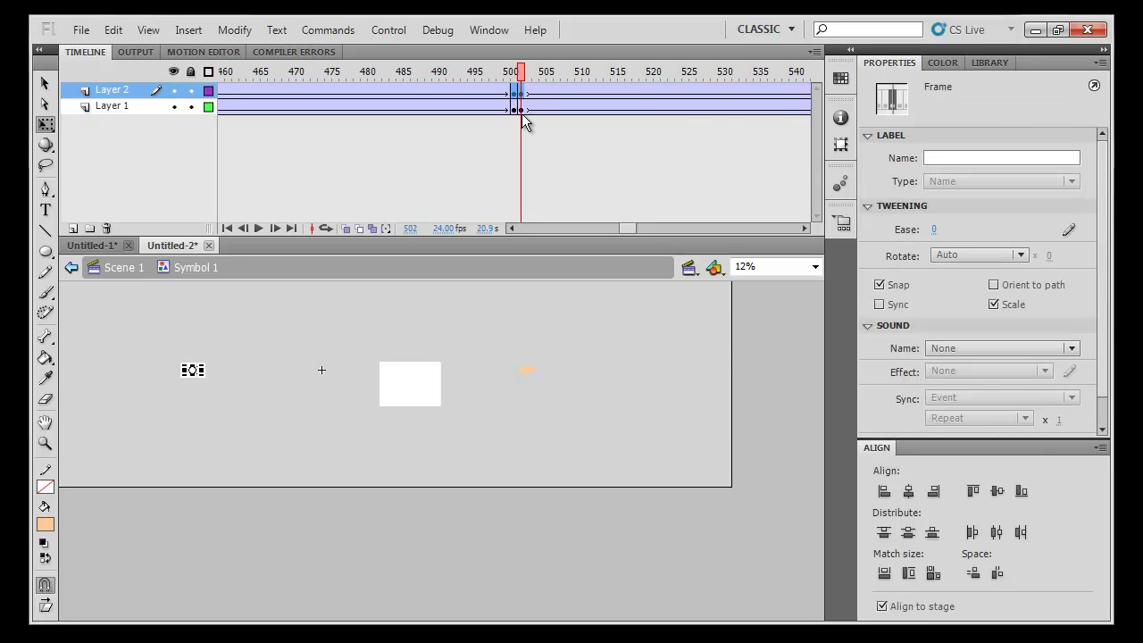
{"action": "left_click", "coordinate": [523, 117]}
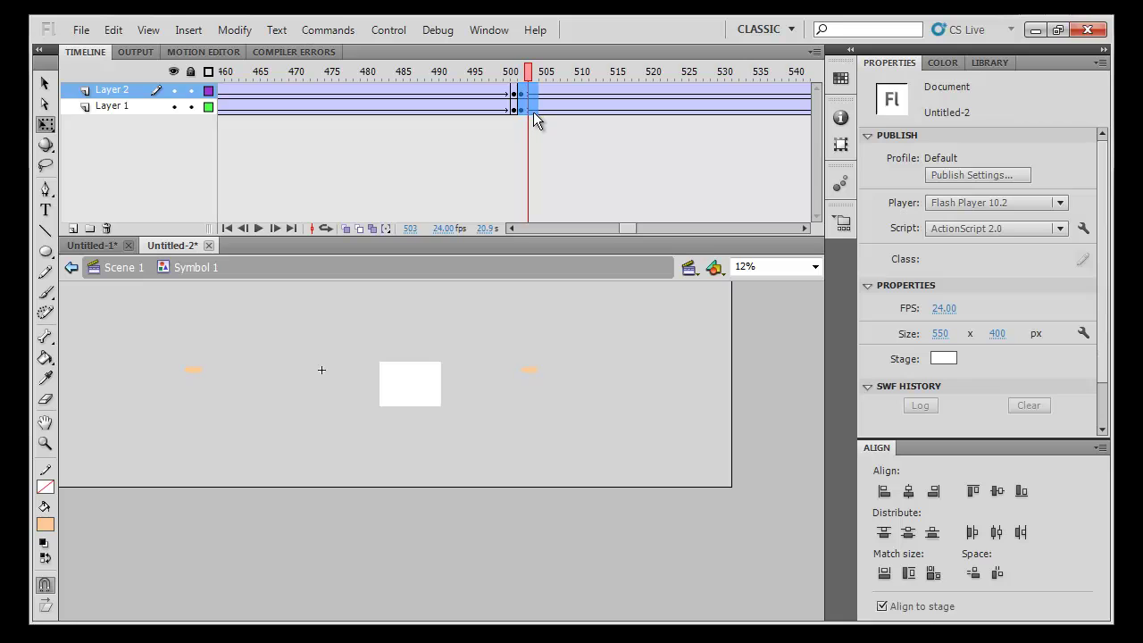
{"action": "key", "text": "F6"}
{"action": "left_click_drag", "start_coordinate": [514, 101], "coordinate": [346, 165]}
{"action": "left_click", "coordinate": [529, 183]}
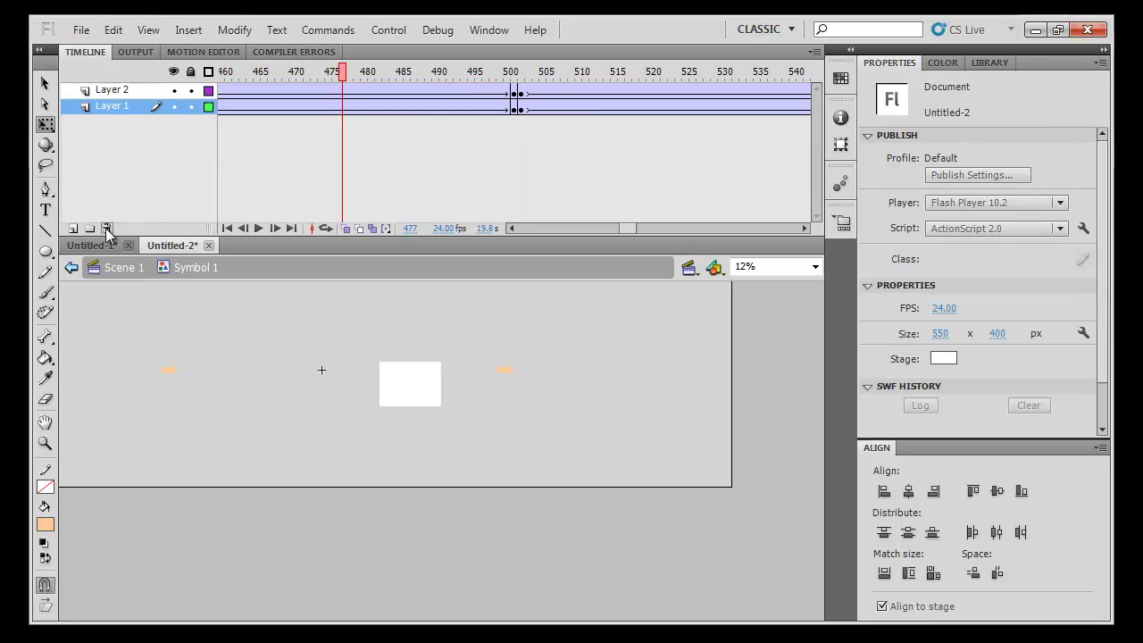
Add Layer 3 and Layer 4 and move both above Layer 2 in the layer order
{"action": "left_click", "coordinate": [75, 229]}
{"action": "left_click", "coordinate": [75, 229]}
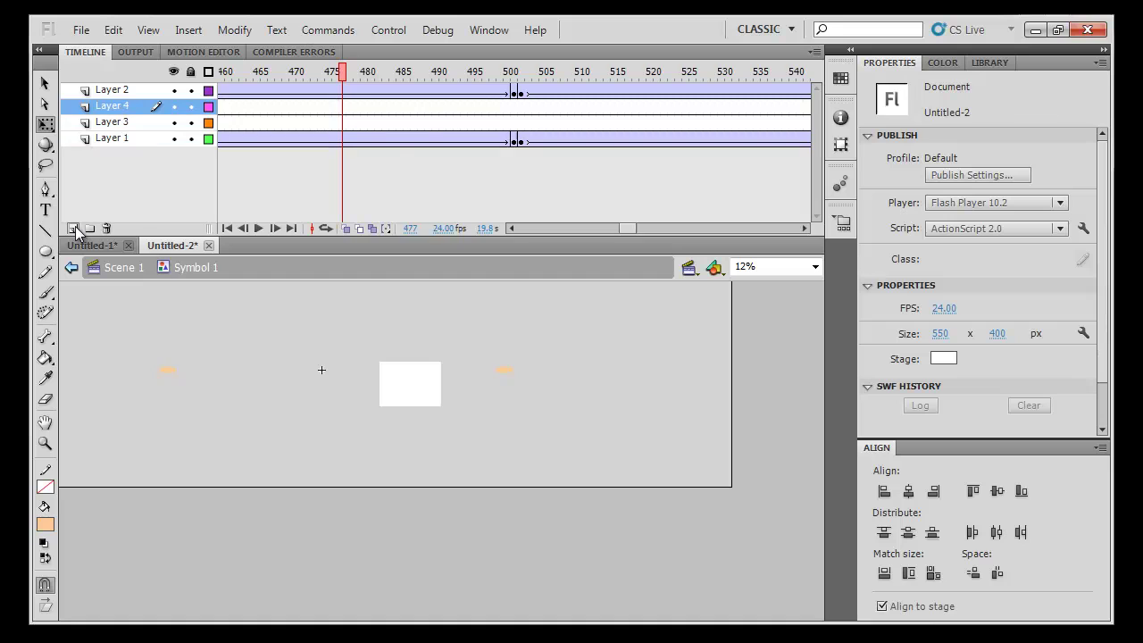
{"action": "left_click", "coordinate": [156, 125], "text": "shift"}
{"action": "left_click_drag", "start_coordinate": [147, 107], "coordinate": [139, 85]}
{"action": "left_click", "coordinate": [579, 177]}
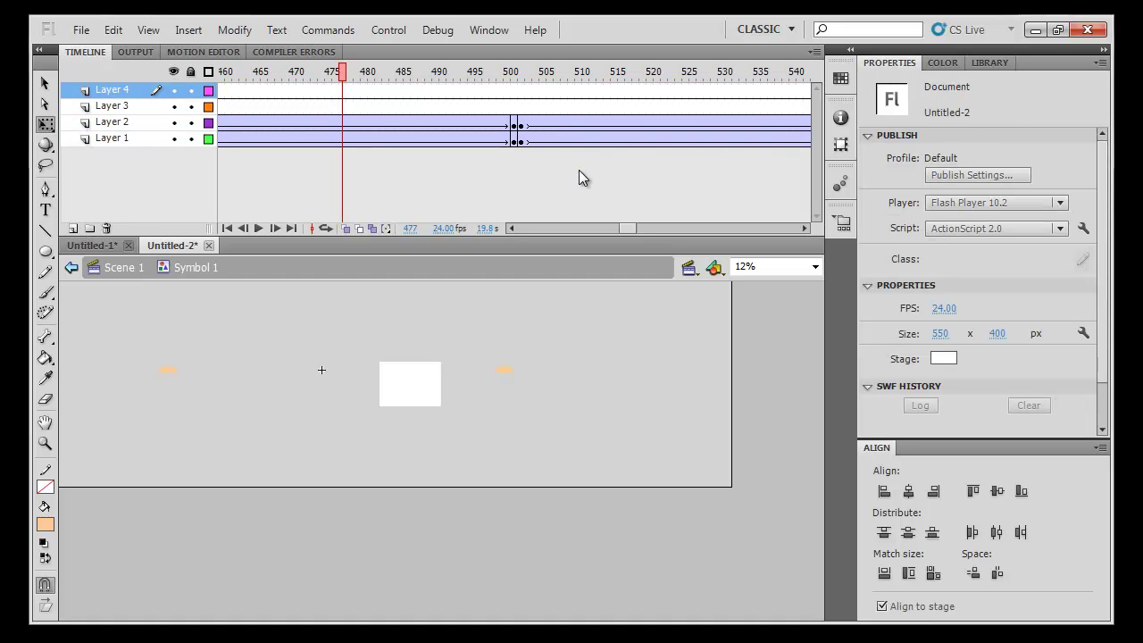
Copy frames 502 to 700 of Layers 1 and 2 onto Layers 3 and 4, starting at frame 1
{"action": "left_click_drag", "start_coordinate": [525, 130], "coordinate": [722, 130]}
{"action": "left_click", "coordinate": [143, 353]}
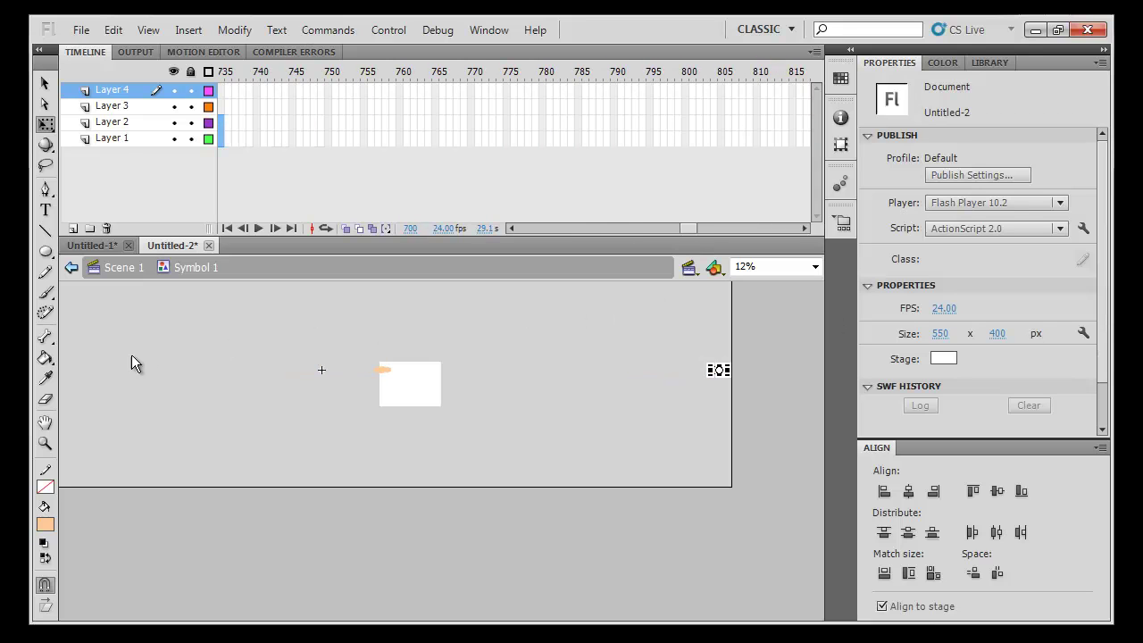
{"action": "left_click_drag", "start_coordinate": [327, 122], "coordinate": [402, 245]}
{"action": "left_click_drag", "start_coordinate": [386, 146], "coordinate": [231, 83]}
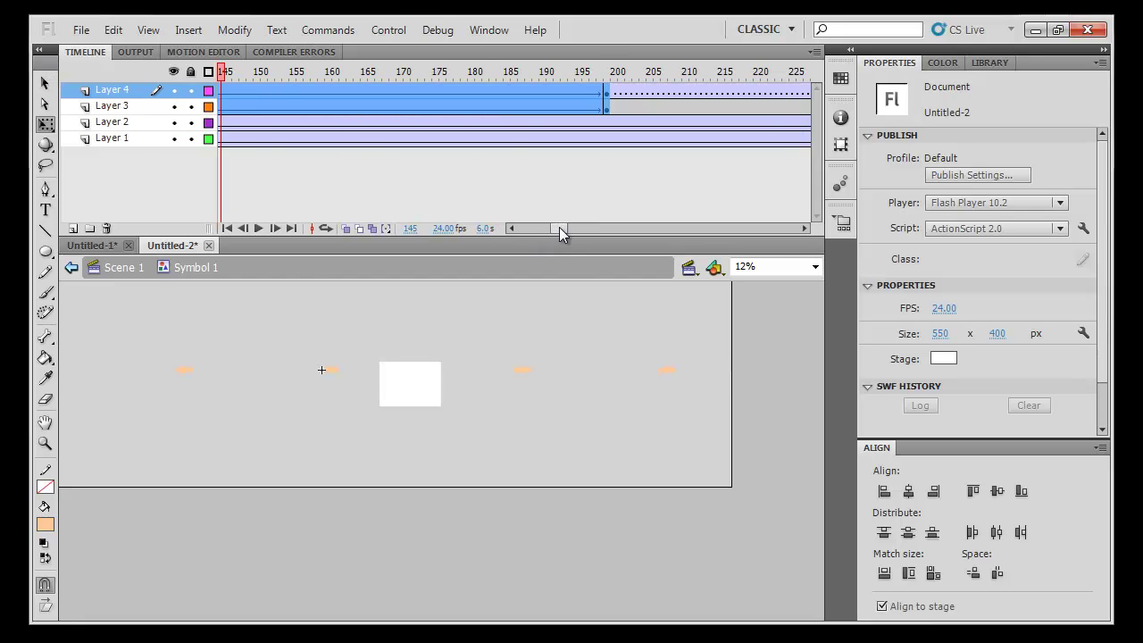
Copy frames 1 to 501 of Layers 1 and 2 onto Layers 3 and 4, starting at frame 200
{"action": "left_click_drag", "start_coordinate": [557, 231], "coordinate": [514, 228]}
{"action": "left_click_drag", "start_coordinate": [231, 143], "coordinate": [544, 290]}
{"action": "left_click_drag", "start_coordinate": [633, 228], "coordinate": [525, 216]}
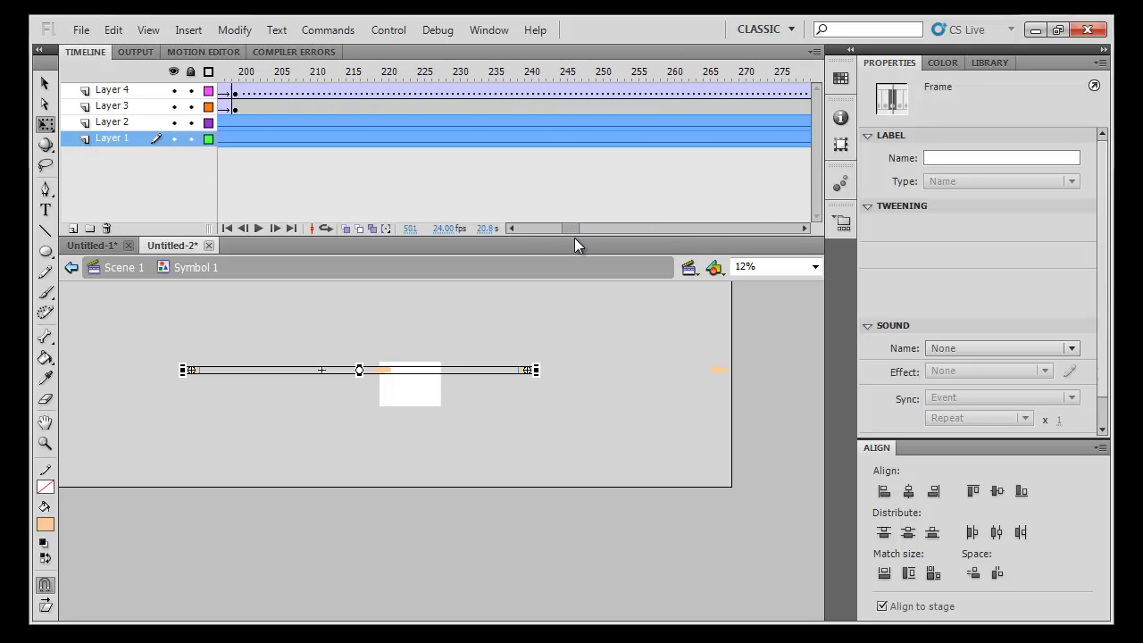
{"action": "left_click_drag", "start_coordinate": [600, 240], "coordinate": [528, 222]}
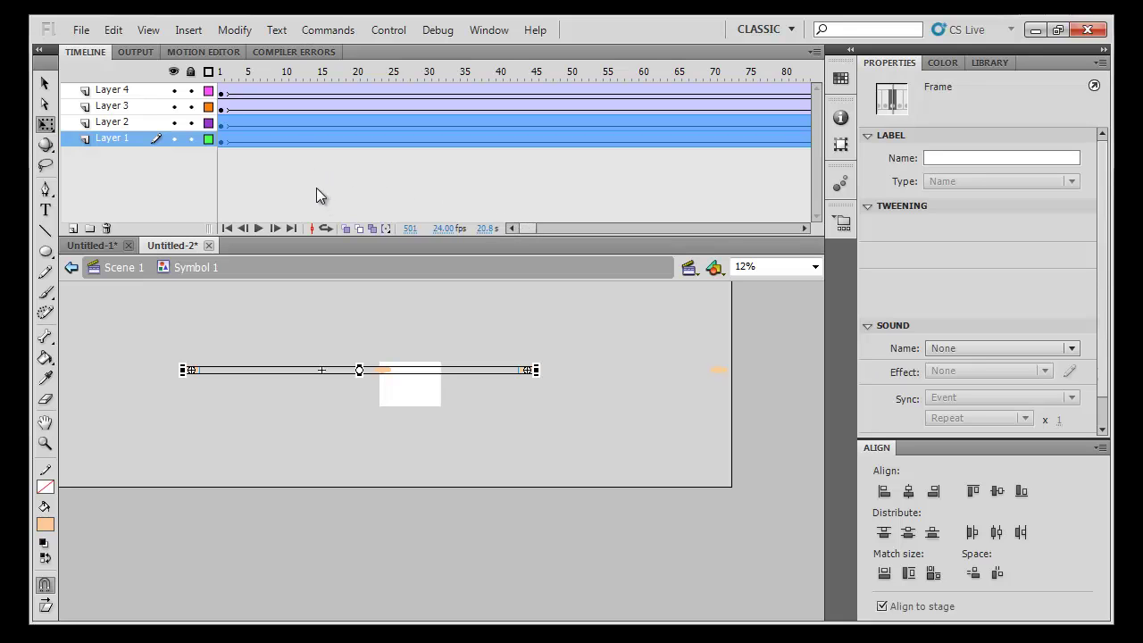
{"action": "left_click_drag", "start_coordinate": [231, 143], "coordinate": [458, 74]}
{"action": "left_click", "coordinate": [438, 66]}
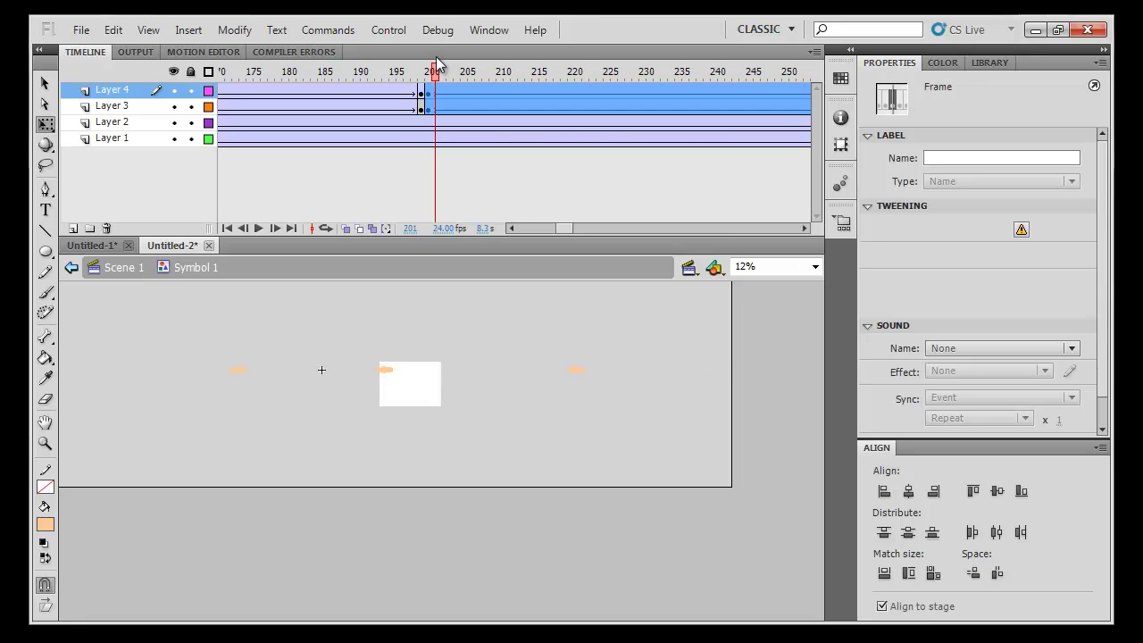
Play the four-layer cloud animation on the timeline, test the movie and close the preview
{"action": "left_click_drag", "start_coordinate": [438, 66], "coordinate": [380, 120]}
{"action": "key", "text": "Return"}
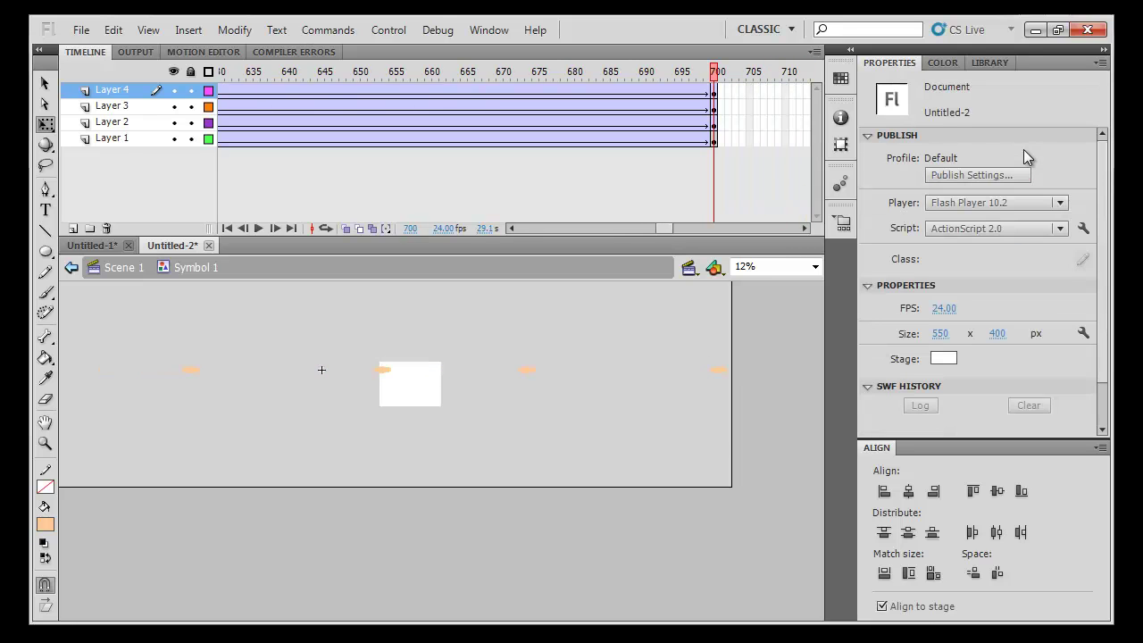
{"action": "key", "text": "ctrl+Return"}
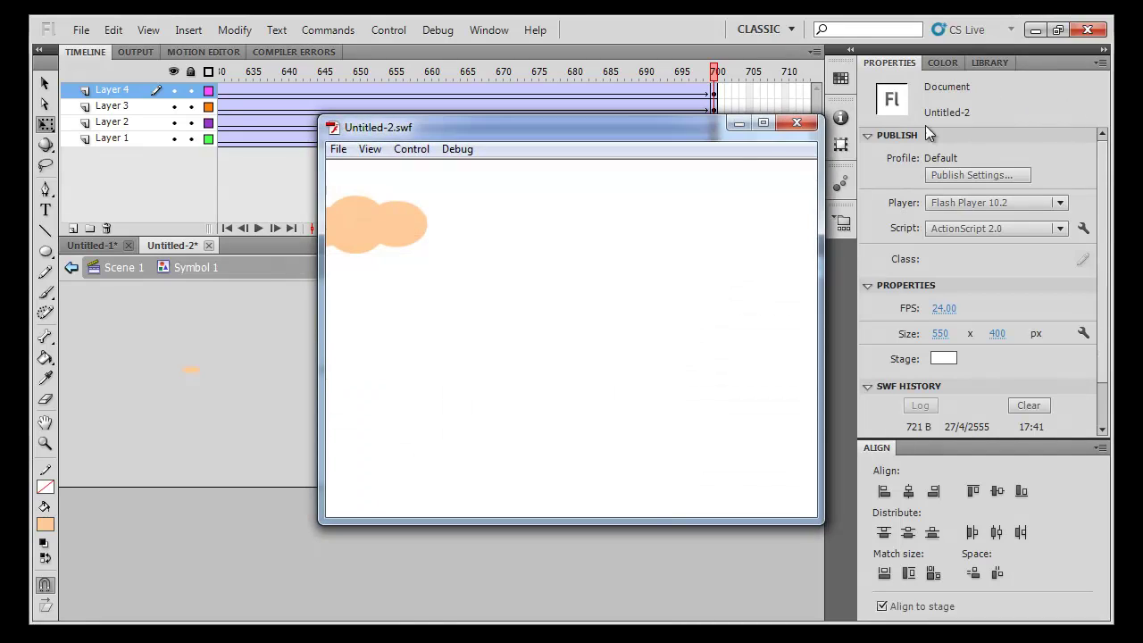
{"action": "left_click", "coordinate": [795, 123]}
Return to Scene 1 and extend Layer 1's frames past frame 80 so the cloud symbol can play on the main timeline
{"action": "left_click", "coordinate": [132, 267]}
{"action": "mouse_move", "coordinate": [348, 92]}
{"action": "left_mouse_down"}
{"action": "mouse_move", "coordinate": [633, 98]}
{"action": "mouse_move", "coordinate": [355, 77]}
{"action": "left_mouse_up"}
{"action": "left_click", "coordinate": [633, 94]}
{"action": "left_click", "coordinate": [447, 335]}
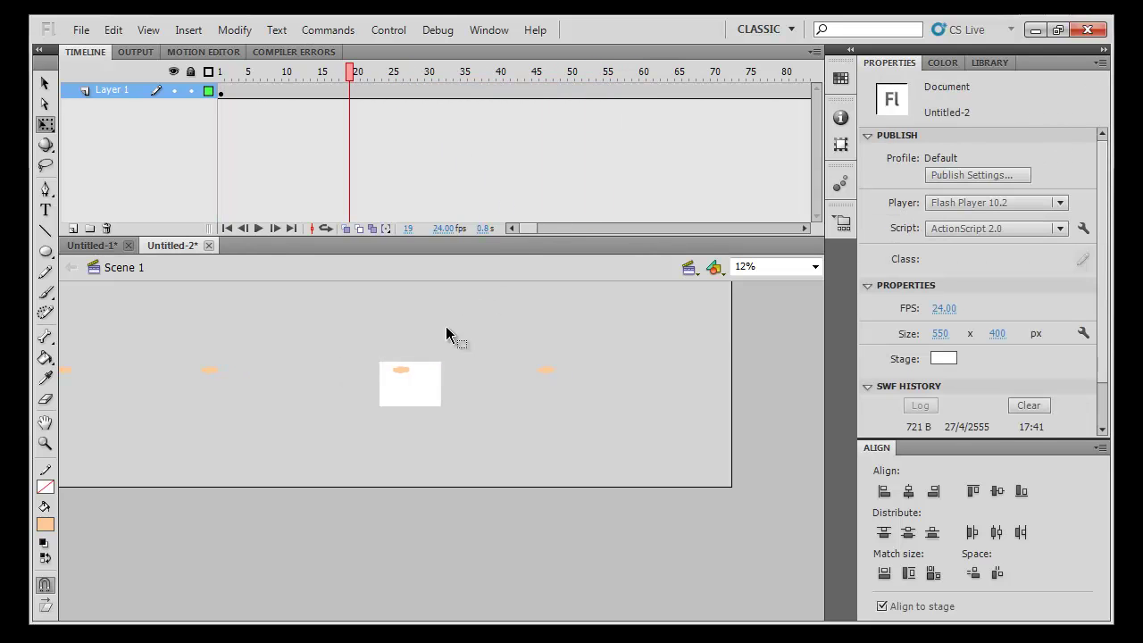
Duplicate the Symbol 1 cloud instance twice, enlarging one copy to about 110 px high over the stage's upper edge and shrinking the other
{"action": "left_click", "coordinate": [398, 370]}
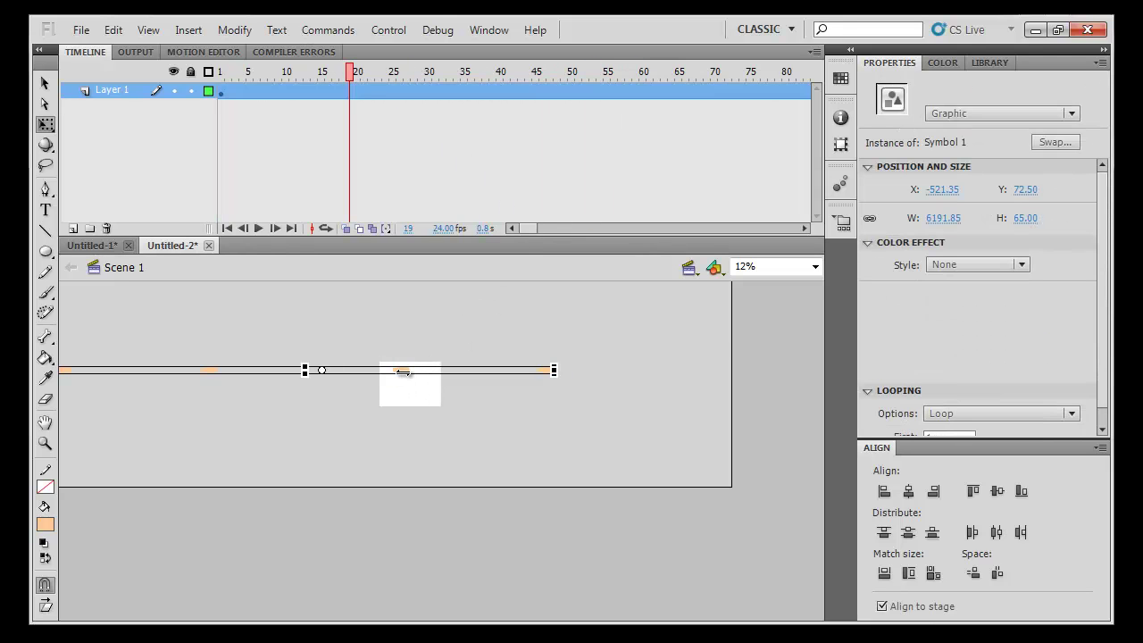
{"action": "key", "text": "ctrl+equal"}
{"action": "left_click_drag", "start_coordinate": [636, 516], "coordinate": [474, 491]}
{"action": "left_click_drag", "start_coordinate": [465, 420], "coordinate": [476, 458]}
{"action": "left_click_drag", "start_coordinate": [778, 451], "coordinate": [587, 417]}
{"action": "left_click", "coordinate": [656, 477]}
{"action": "left_click_drag", "start_coordinate": [573, 464], "coordinate": [526, 390]}
{"action": "left_click", "coordinate": [582, 438]}
{"action": "left_click", "coordinate": [553, 355]}
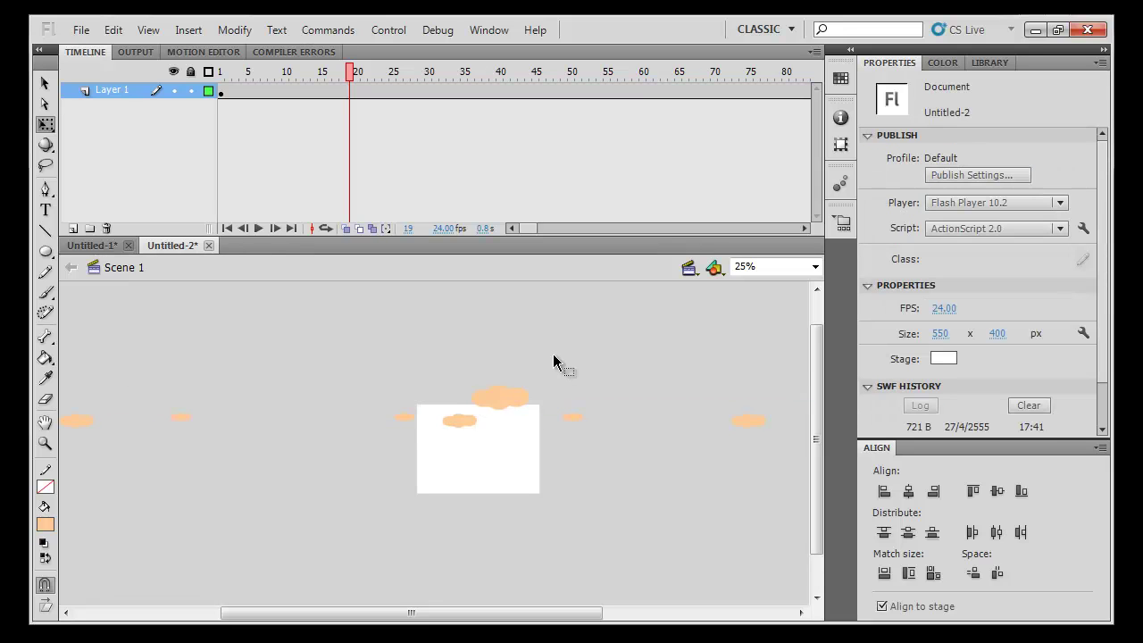
Test the movie with the three cloud instances, close the preview and open the enlarged Symbol 1 instance for editing
{"action": "key", "text": "ctrl+Return"}
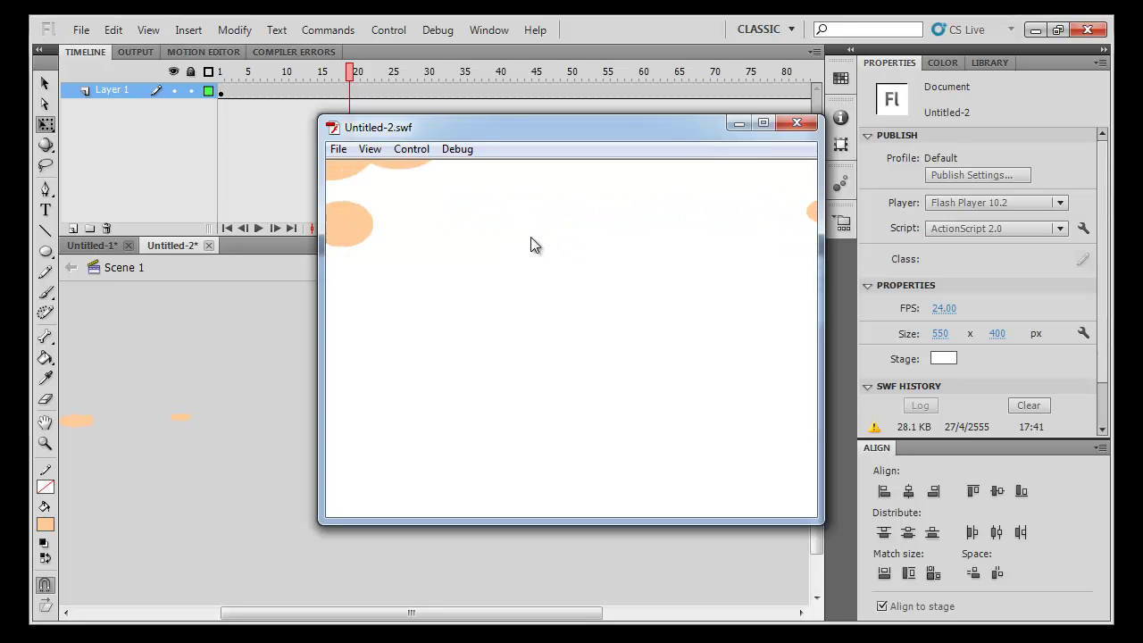
{"action": "left_click", "coordinate": [798, 122]}
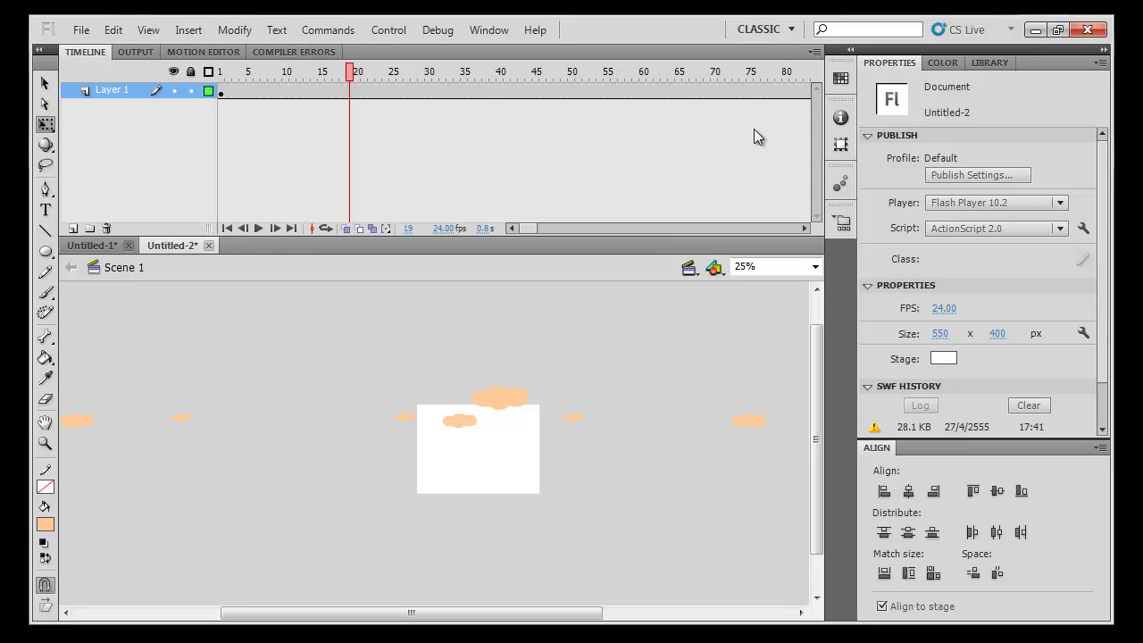
{"action": "left_click", "coordinate": [504, 406]}
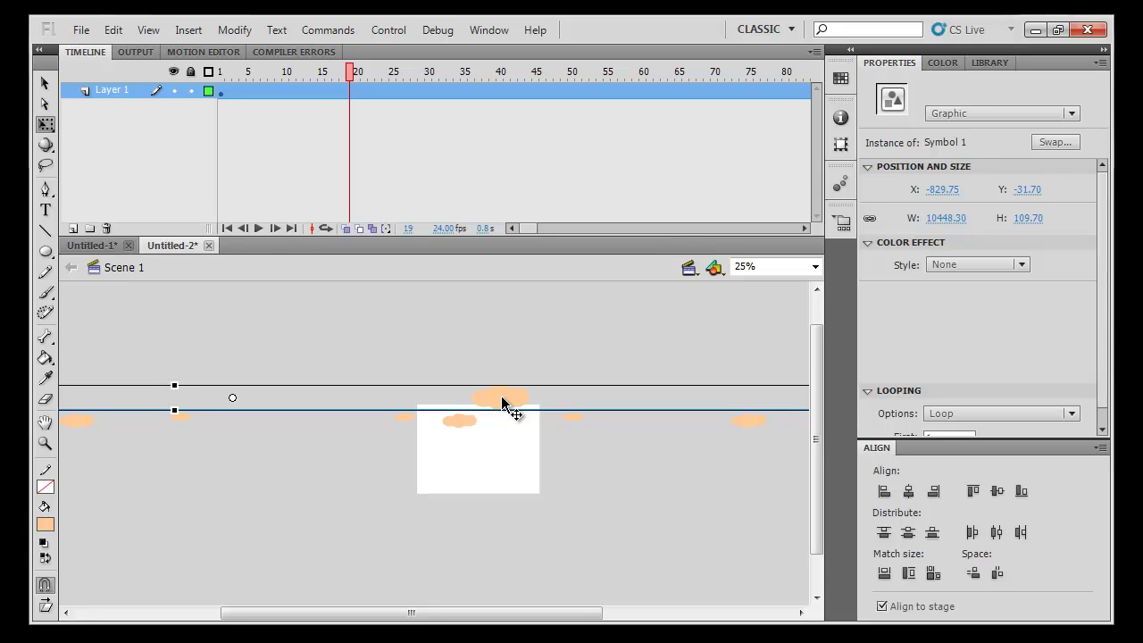
{"action": "double_click", "coordinate": [502, 401]}
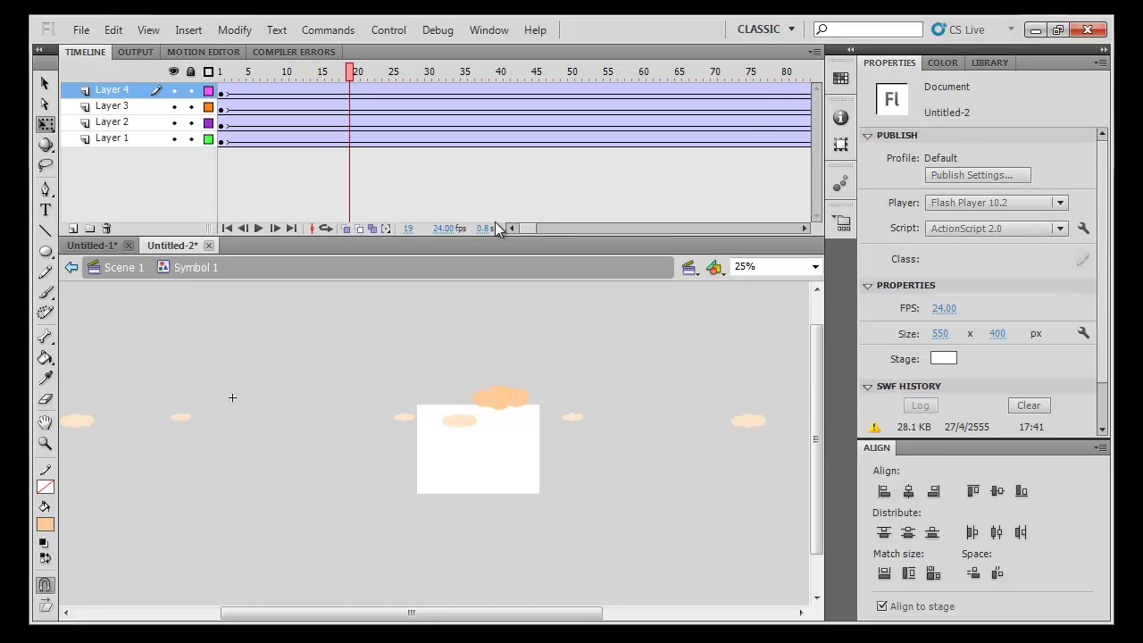
Insert keyframes at frames 199 and 200 on Layers 1 and 2, and add two new layers above Layer 4
{"action": "left_click_drag", "start_coordinate": [536, 226], "coordinate": [564, 236]}
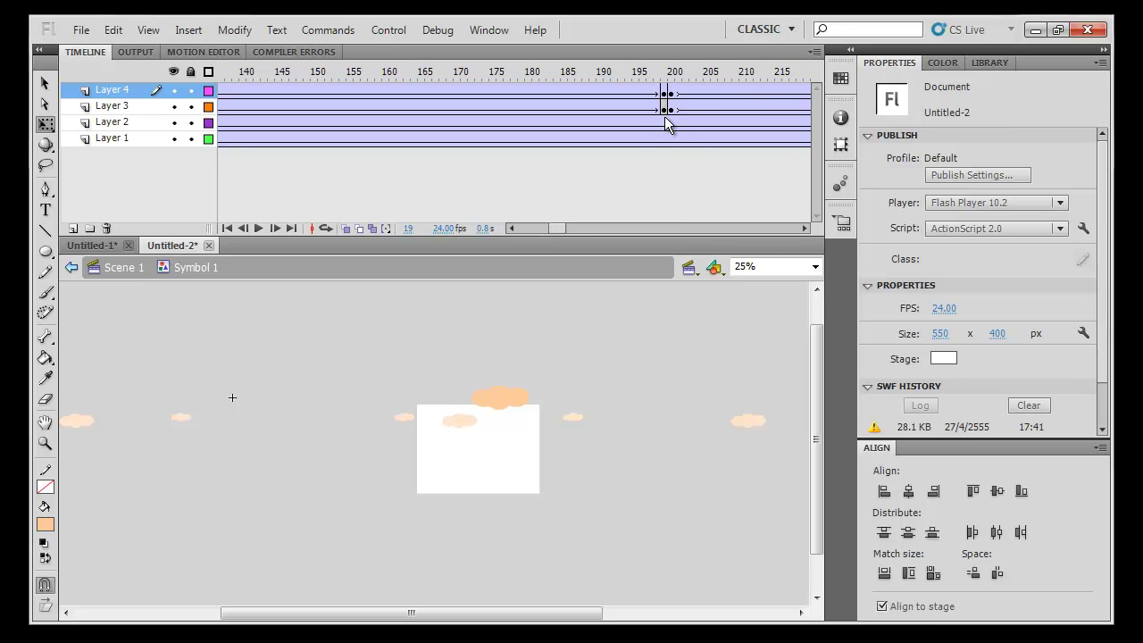
{"action": "left_click_drag", "start_coordinate": [668, 121], "coordinate": [671, 159]}
{"action": "key", "text": "F6"}
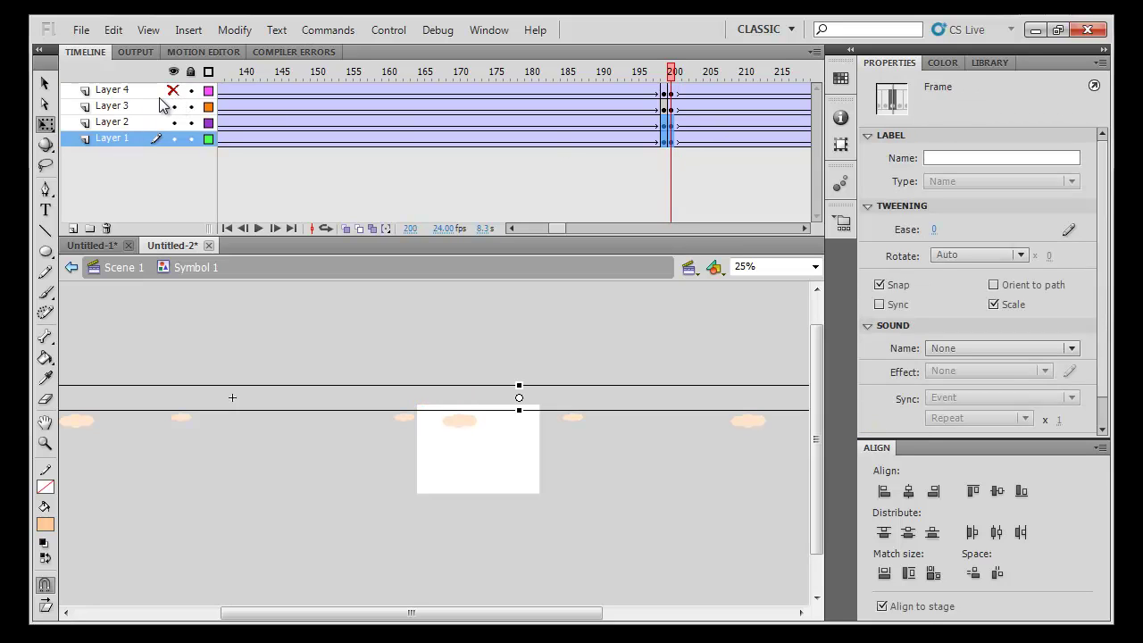
{"action": "left_click", "coordinate": [173, 91]}
{"action": "left_click", "coordinate": [148, 92]}
{"action": "double_click", "coordinate": [73, 228]}
Copy frames 200 to 700 of Layers 1 and 2 and paste them at frame 1 of Layers 5 and 6
{"action": "left_click_drag", "start_coordinate": [680, 167], "coordinate": [668, 246]}
{"action": "left_click", "coordinate": [609, 174], "text": "shift"}
{"action": "left_click", "coordinate": [609, 175]}
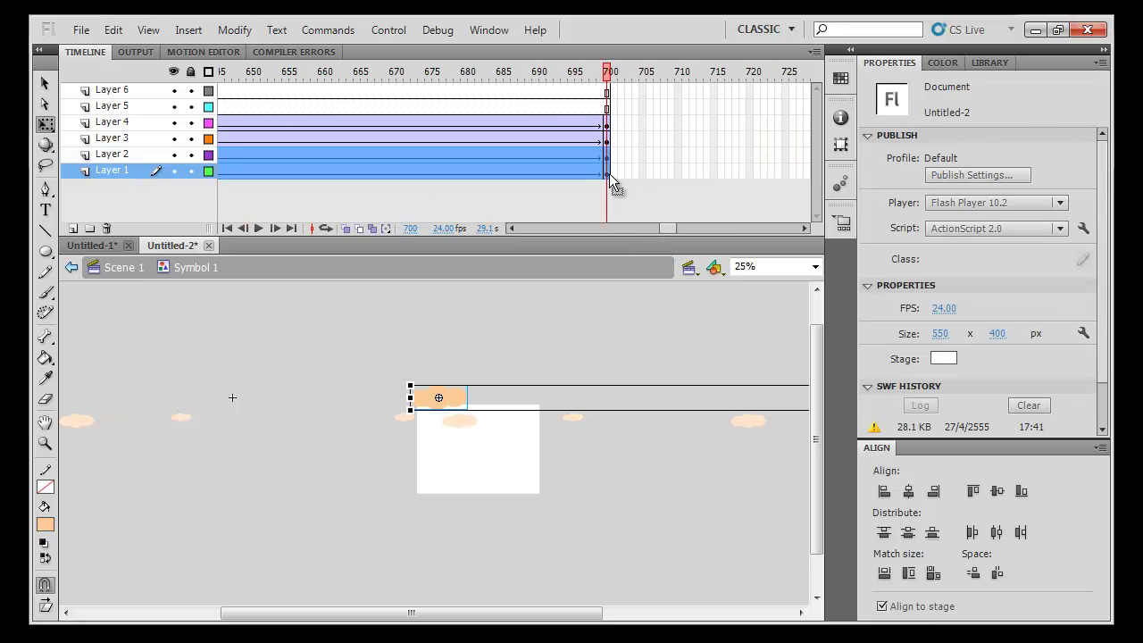
{"action": "right_click", "coordinate": [603, 174]}
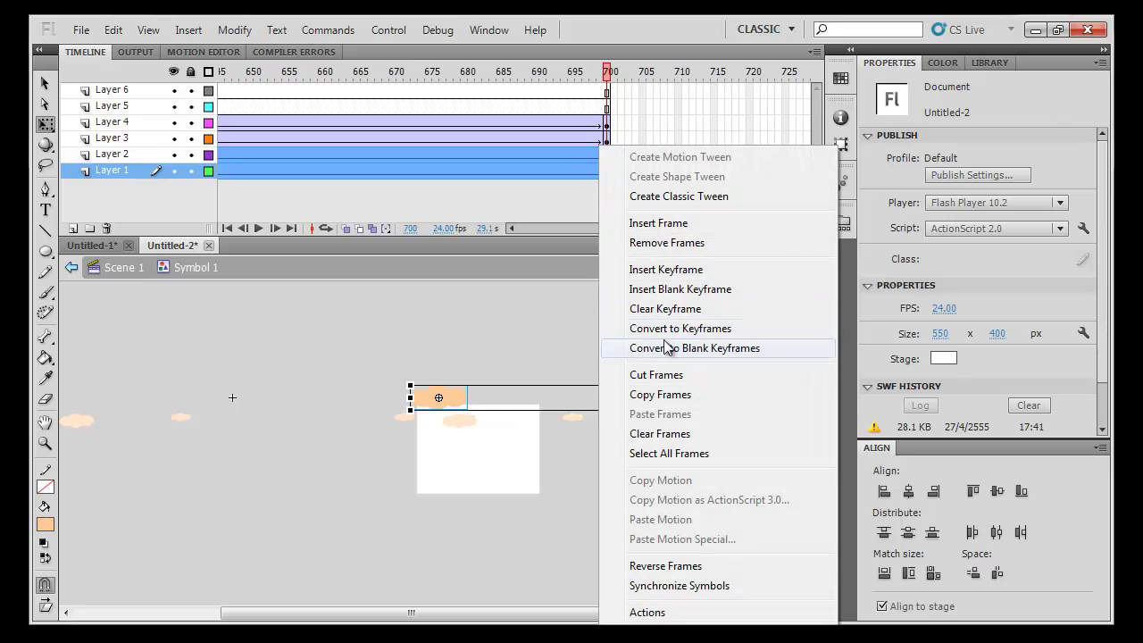
{"action": "left_click", "coordinate": [653, 394]}
{"action": "left_click_drag", "start_coordinate": [667, 227], "coordinate": [504, 207]}
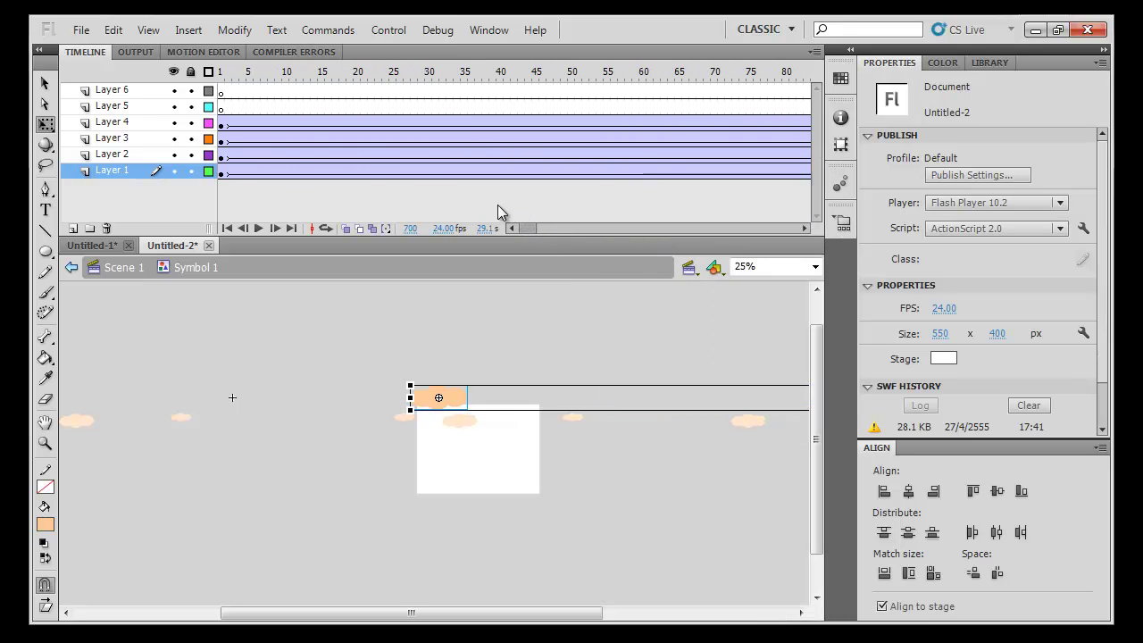
{"action": "left_click", "coordinate": [221, 91]}
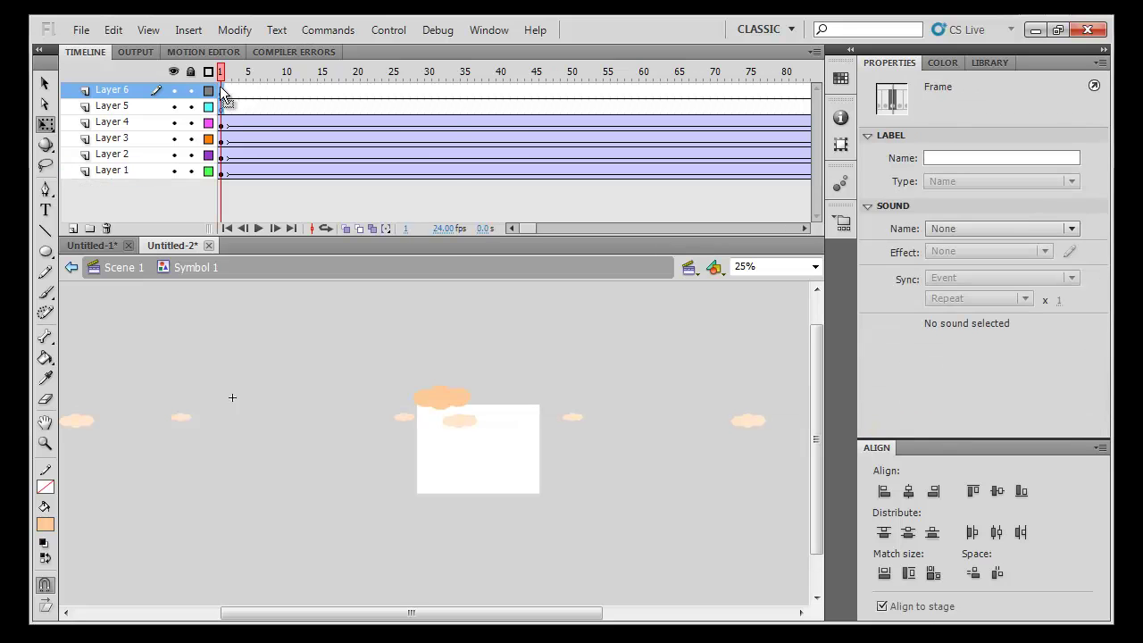
{"action": "right_click", "coordinate": [221, 91]}
{"action": "left_click", "coordinate": [321, 354]}
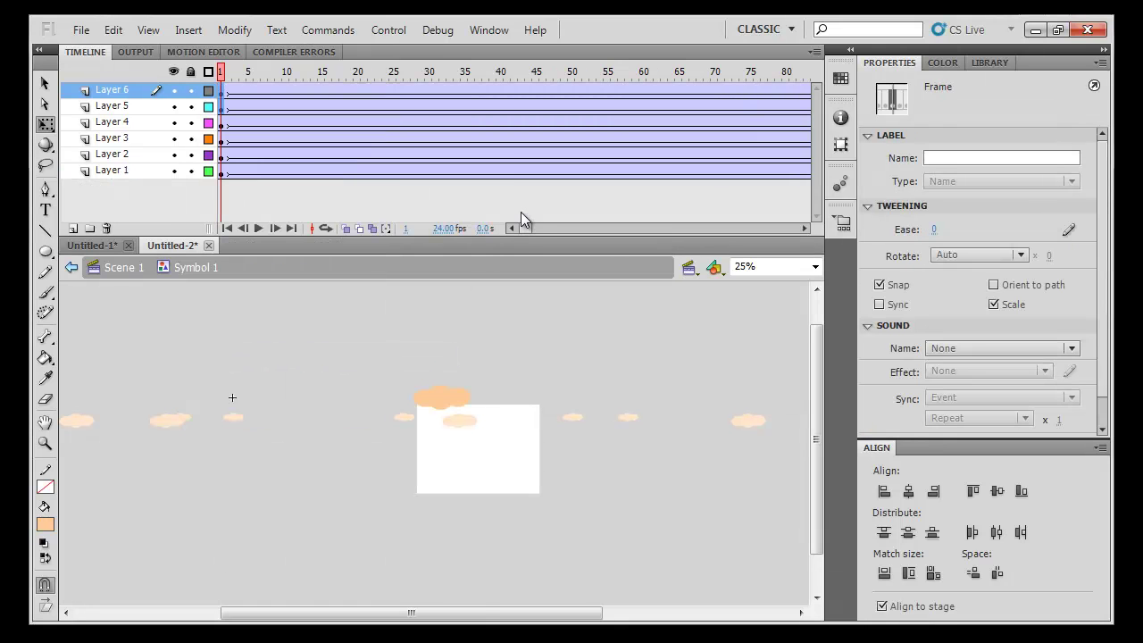
Copy frames 1 to 199 of Layers 1 and 2 and paste them after frame 501 on Layers 5 and 6
{"action": "left_click", "coordinate": [223, 172]}
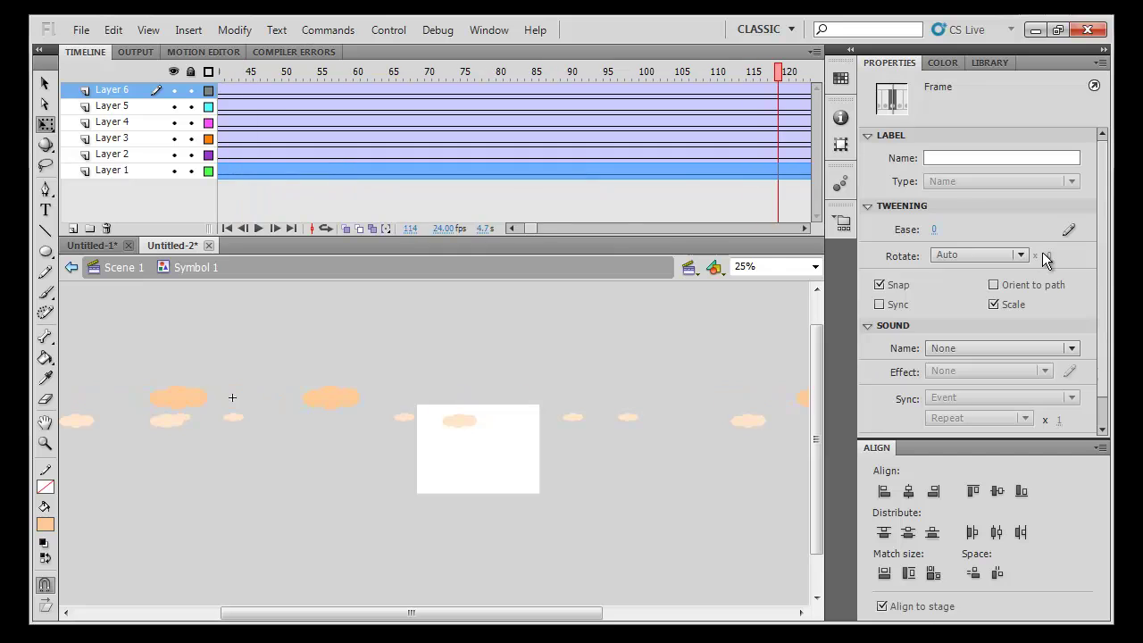
{"action": "left_click", "coordinate": [492, 170]}
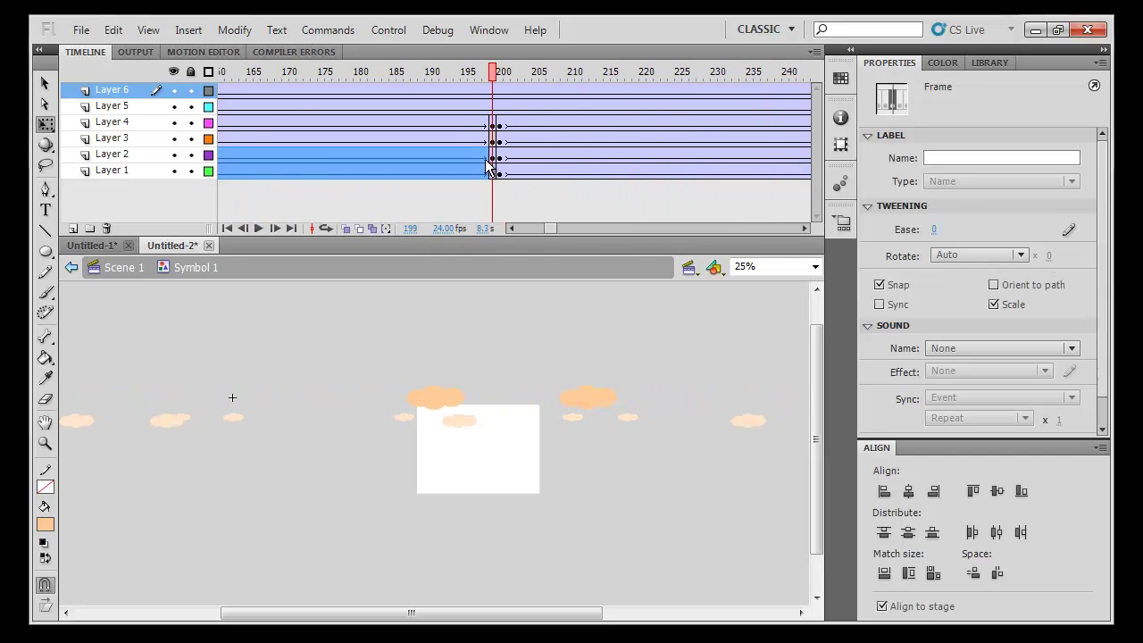
{"action": "right_click", "coordinate": [492, 170]}
{"action": "left_click", "coordinate": [556, 394]}
{"action": "left_click_drag", "start_coordinate": [565, 230], "coordinate": [598, 240]}
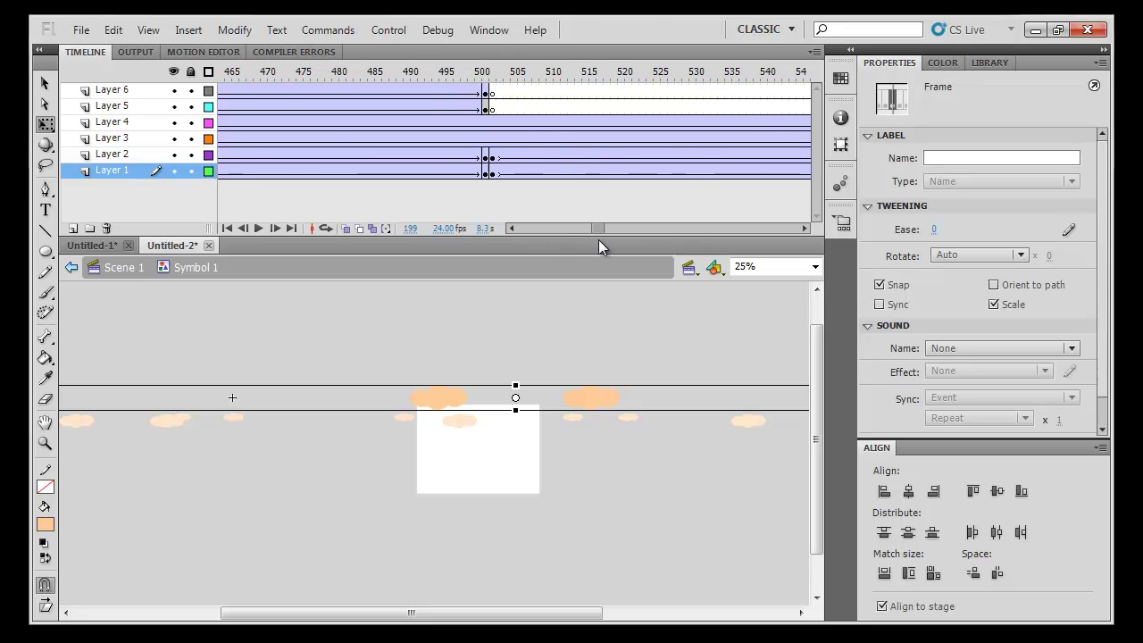
{"action": "left_click_drag", "start_coordinate": [489, 92], "coordinate": [521, 97]}
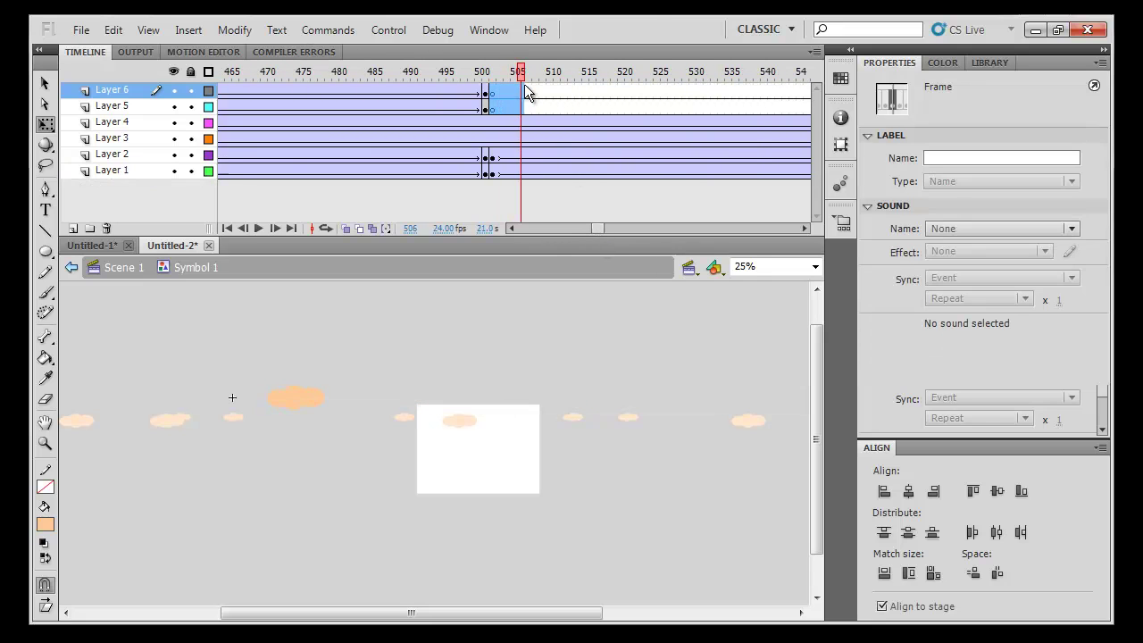
{"action": "right_click", "coordinate": [519, 97]}
{"action": "left_click", "coordinate": [607, 366]}
Remove the surplus frames after frame 700 on Layers 5 and 6
{"action": "left_click_drag", "start_coordinate": [590, 232], "coordinate": [614, 239]}
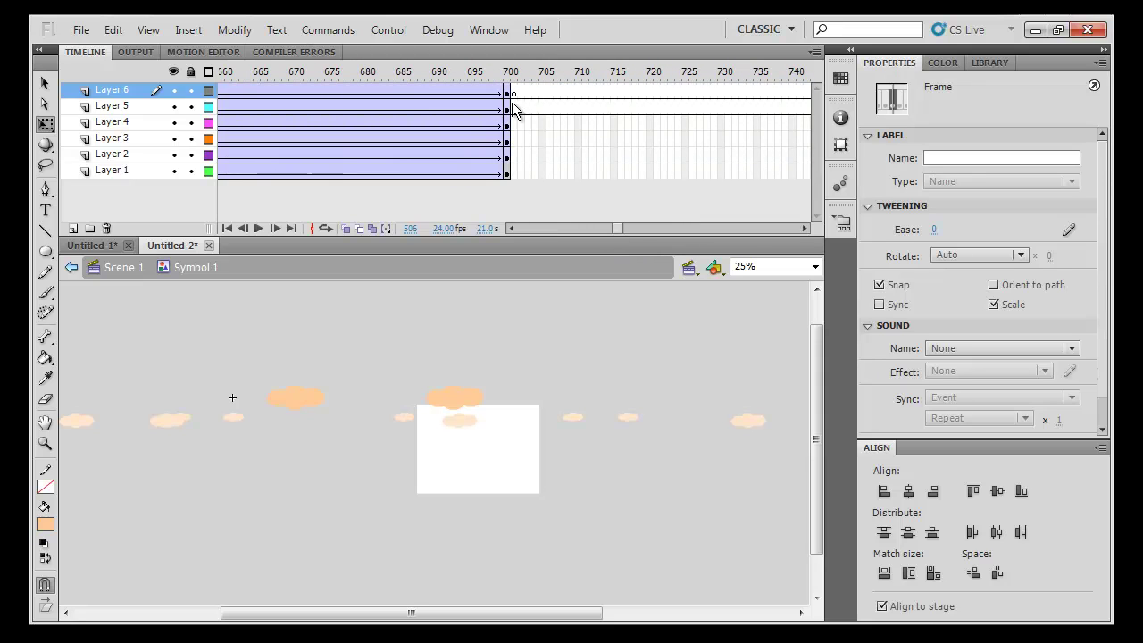
{"action": "left_click_drag", "start_coordinate": [518, 100], "coordinate": [778, 174]}
{"action": "right_click", "coordinate": [621, 82]}
{"action": "left_click", "coordinate": [682, 178]}
{"action": "right_click", "coordinate": [661, 117]}
{"action": "left_click", "coordinate": [705, 214]}
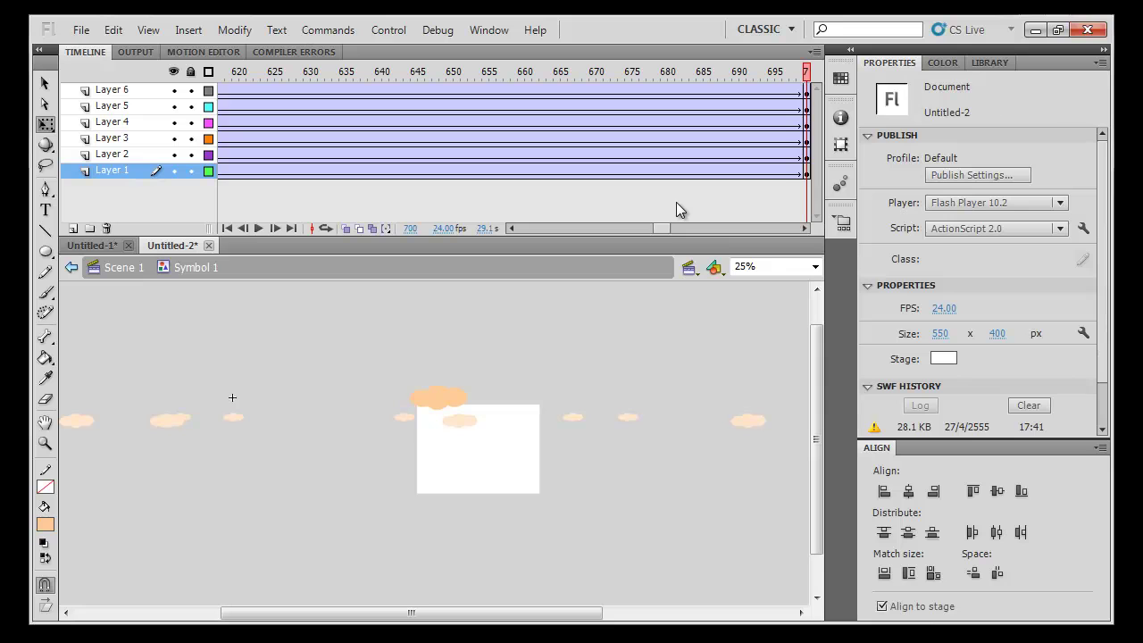
Test the movie, switch to Media Player Classic and play silapaibab.mpeg in short passages to examine its drifting clouds and walking characters
{"action": "key", "text": "ctrl+Return"}
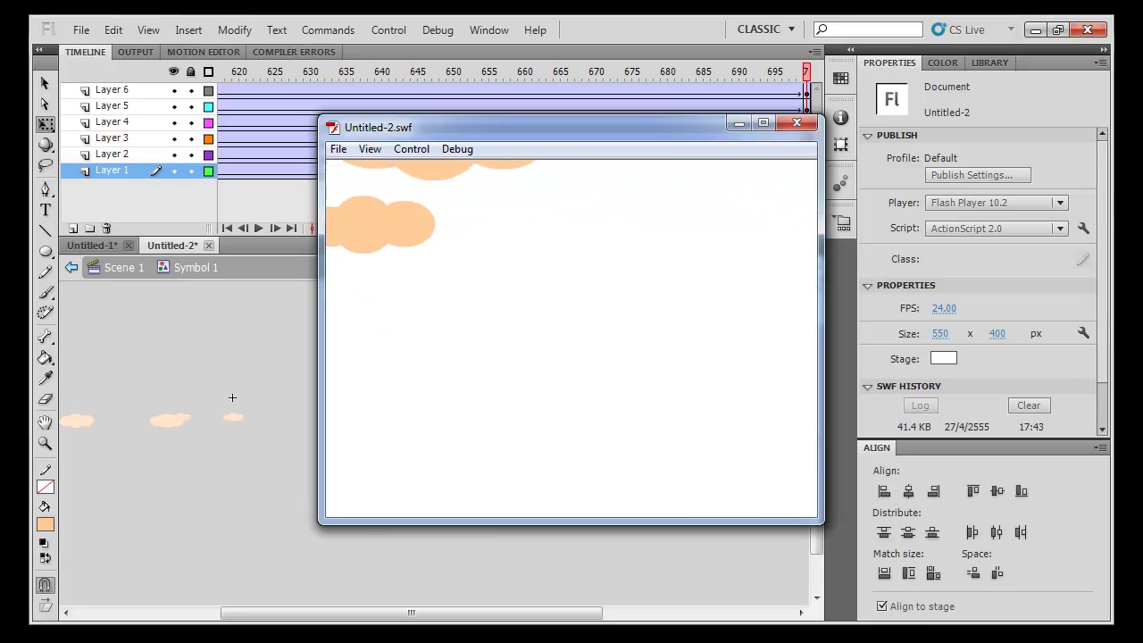
{"action": "key", "text": "alt+Tab"}
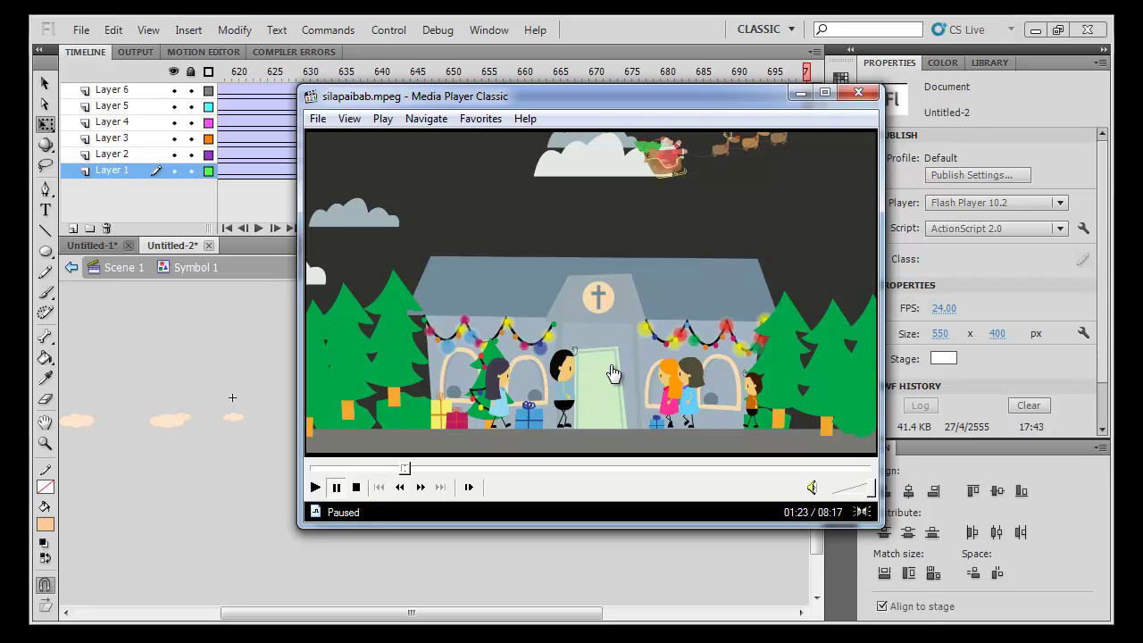
{"action": "left_click", "coordinate": [741, 407]}
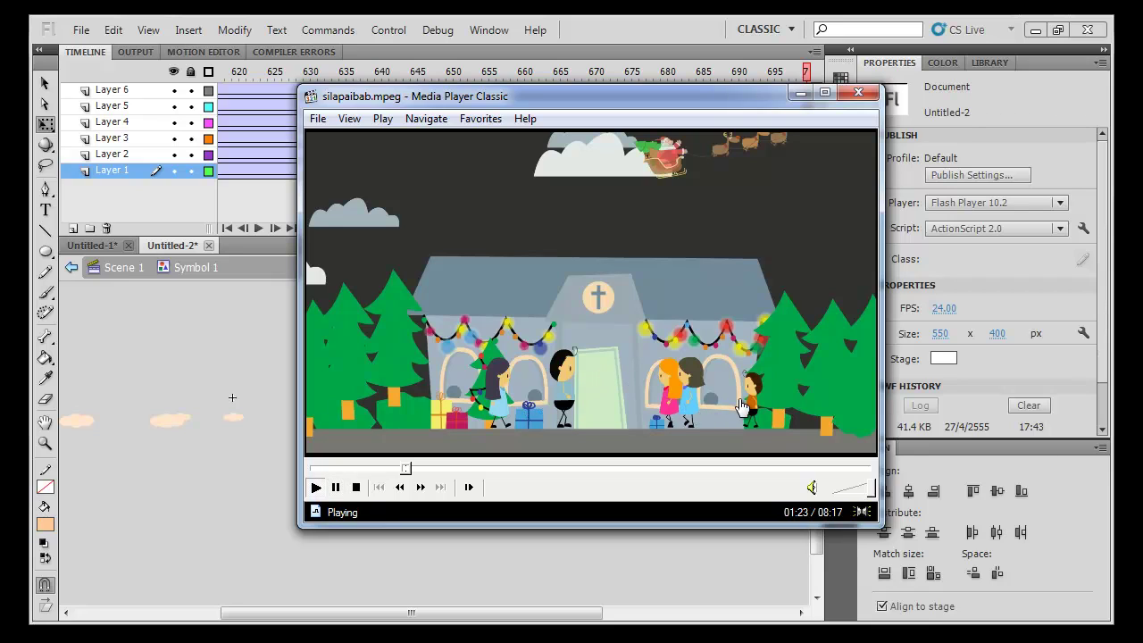
{"action": "left_click", "coordinate": [650, 429]}
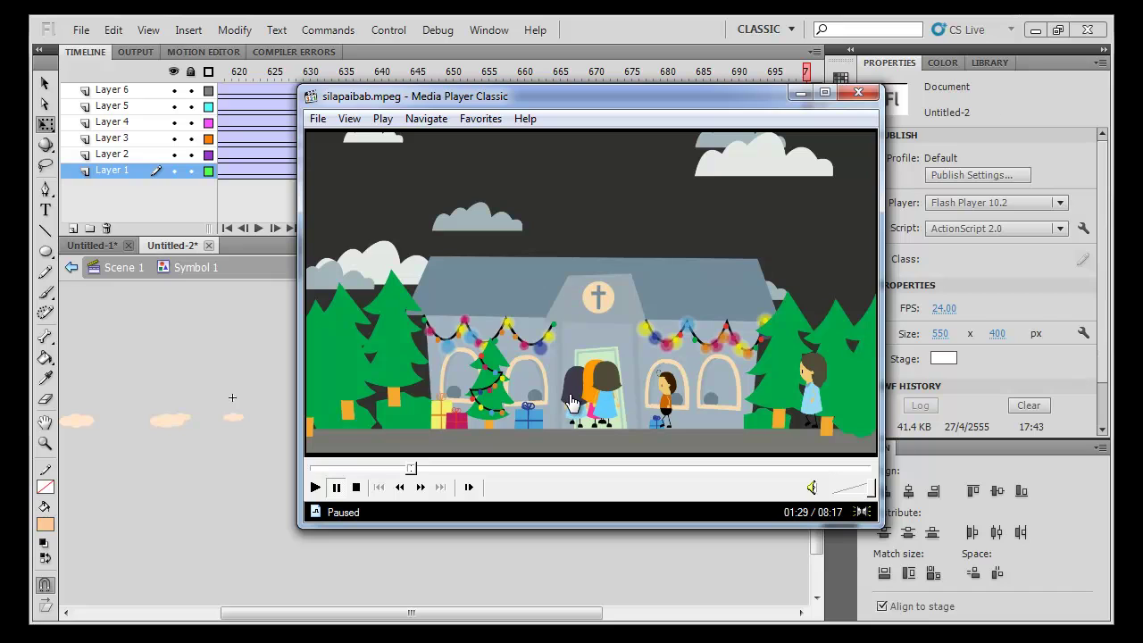
{"action": "left_click", "coordinate": [576, 395]}
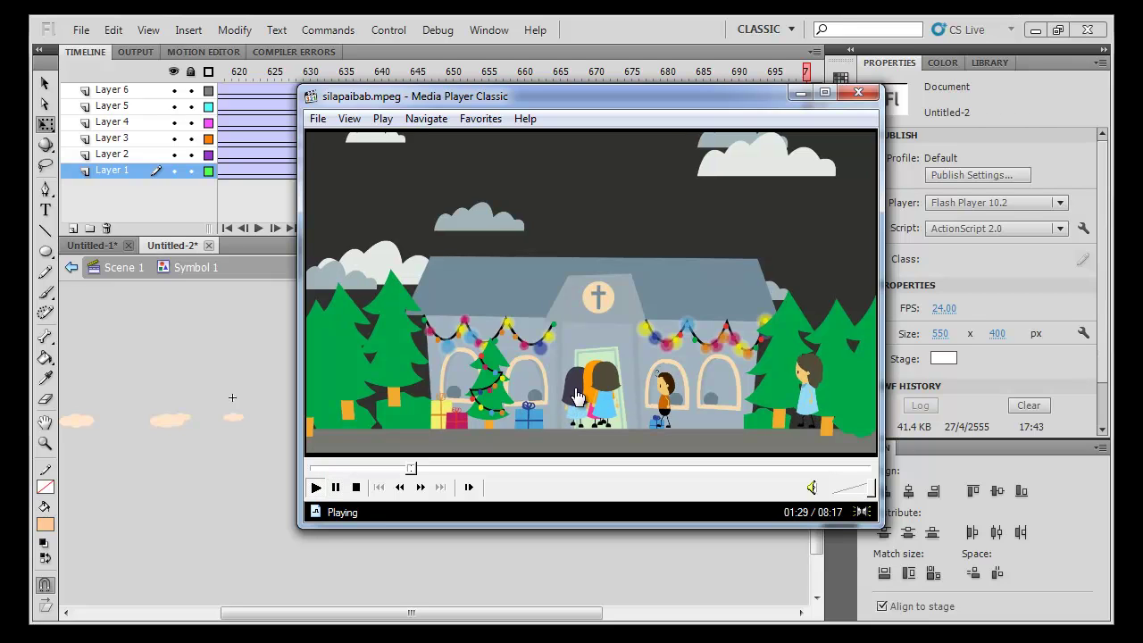
{"action": "left_click", "coordinate": [574, 399]}
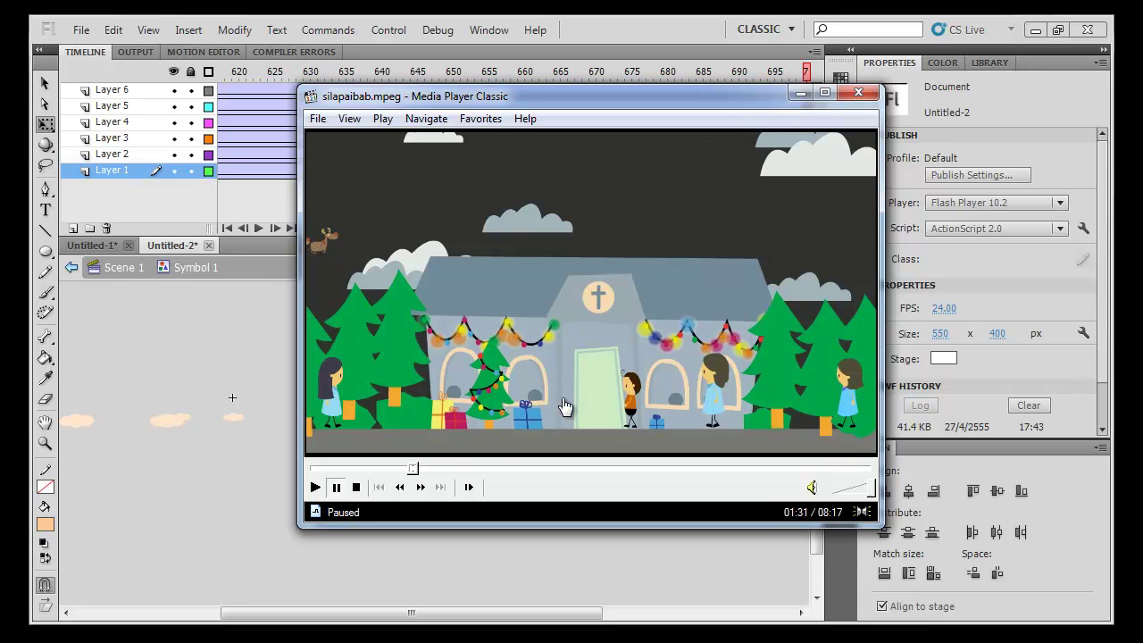
{"action": "left_click", "coordinate": [564, 407]}
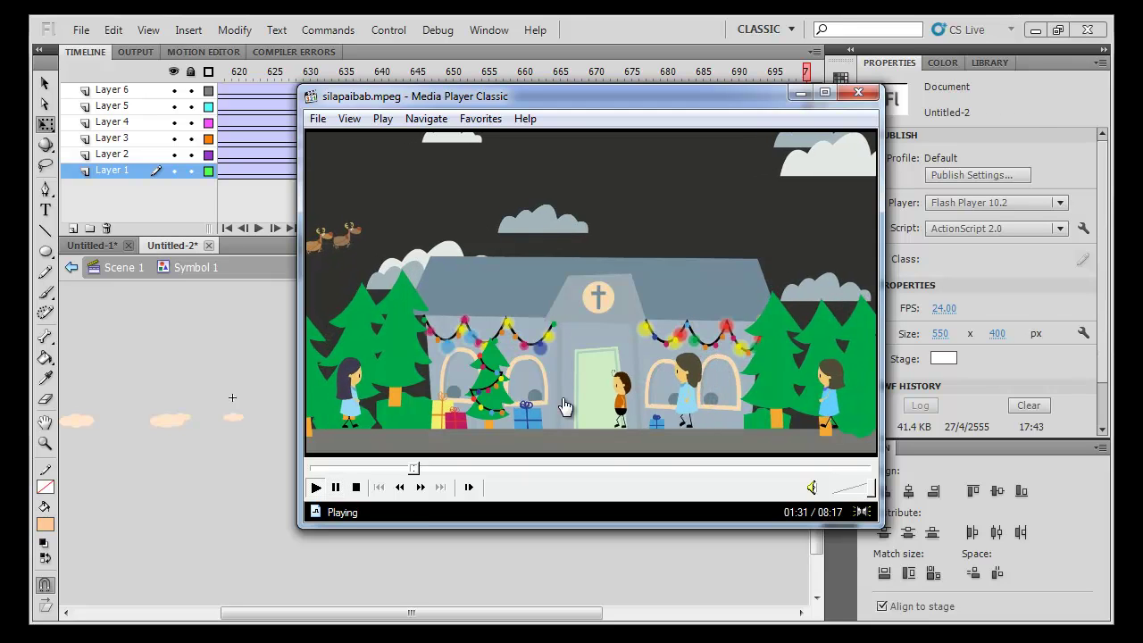
{"action": "left_click", "coordinate": [564, 406]}
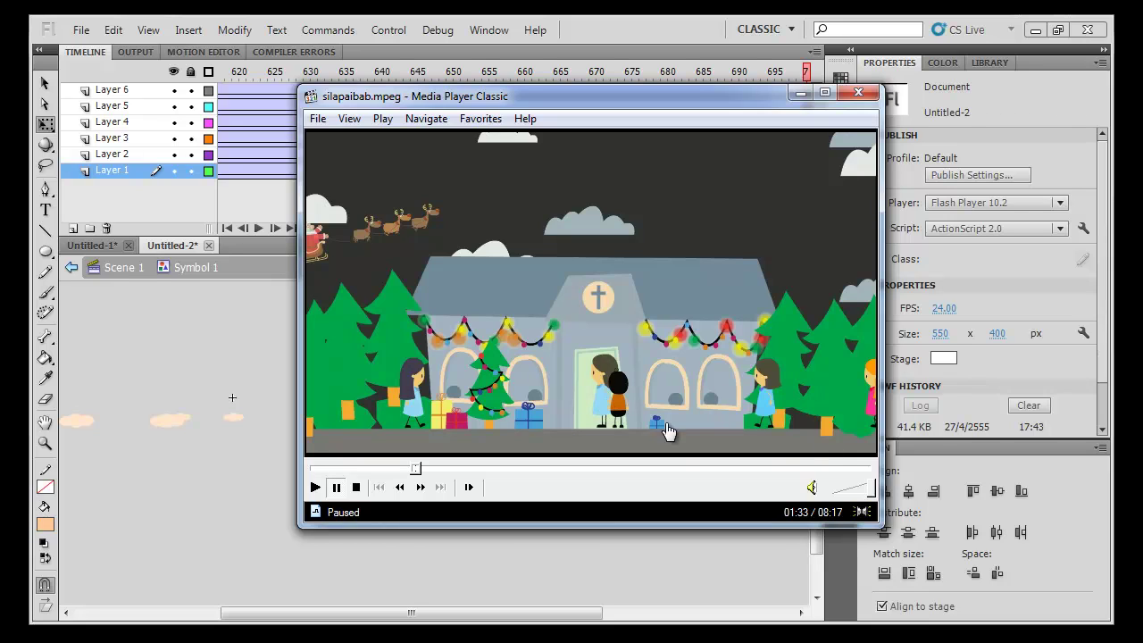
{"action": "left_click", "coordinate": [608, 428]}
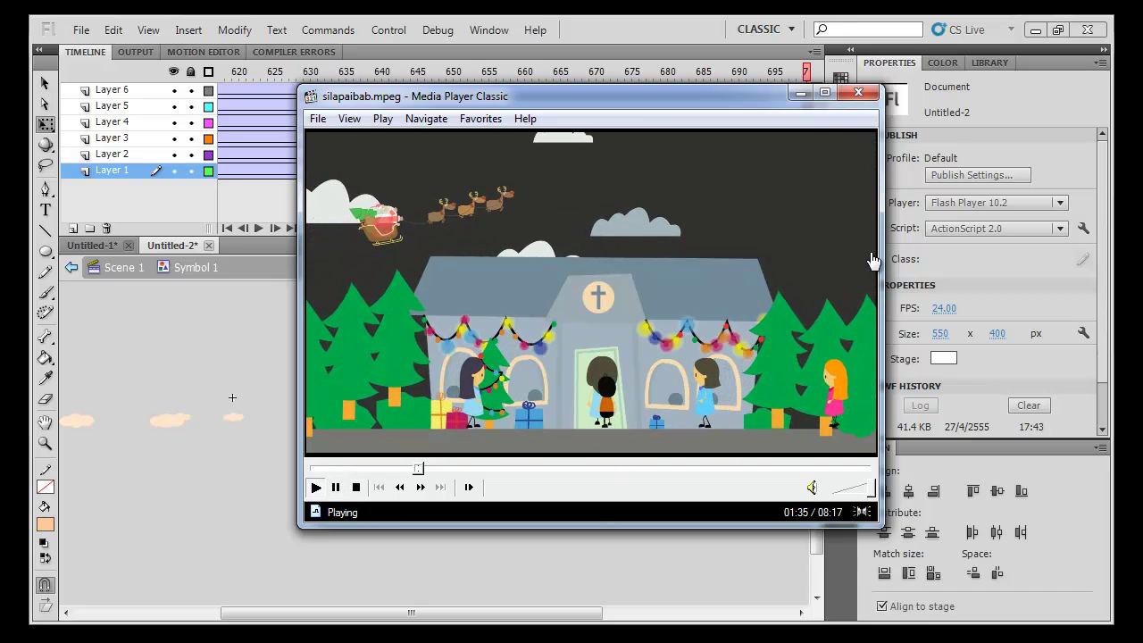
{"action": "left_click", "coordinate": [535, 255]}
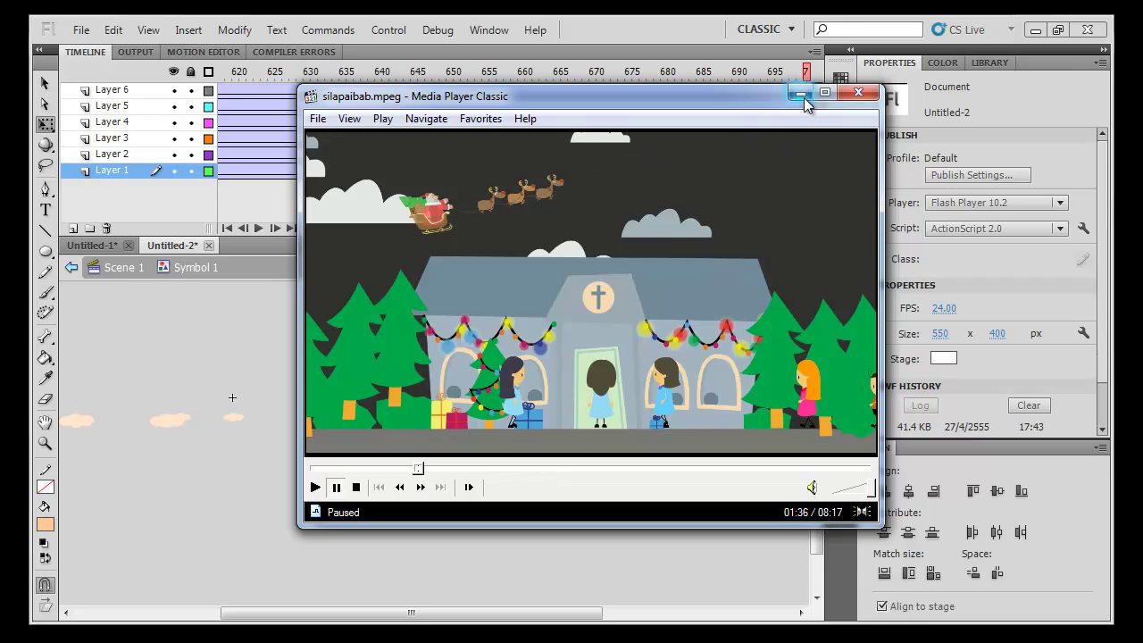
Put the reference video away, return to Flash and close the movie preview
{"action": "left_click_drag", "start_coordinate": [746, 99], "coordinate": [67, 183]}
{"action": "left_click", "coordinate": [118, 177]}
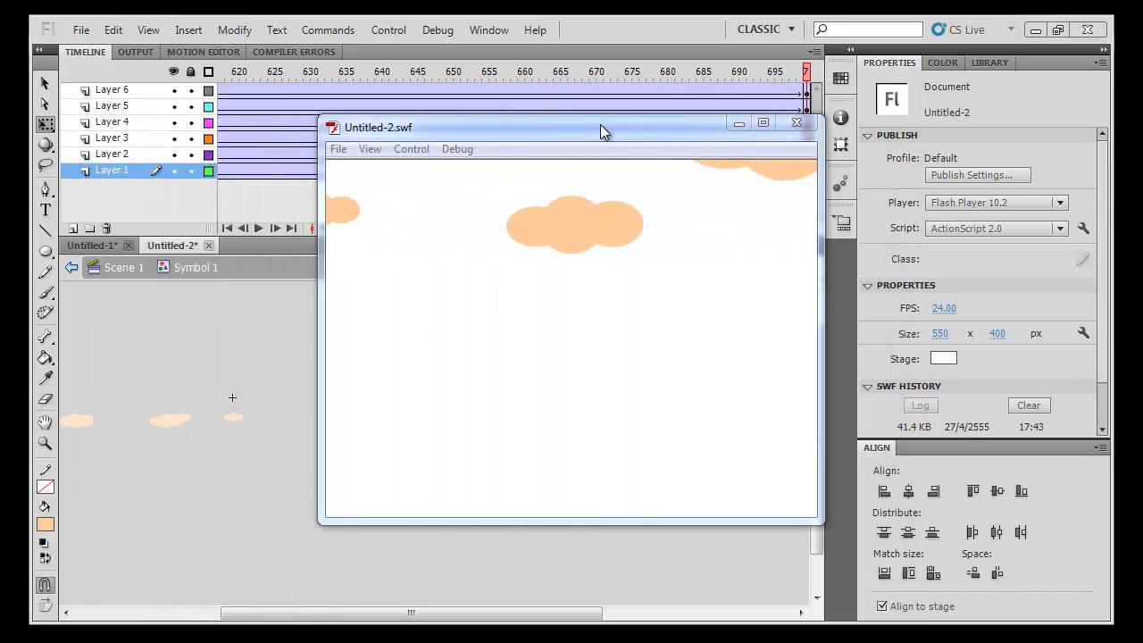
{"action": "left_click", "coordinate": [794, 123]}
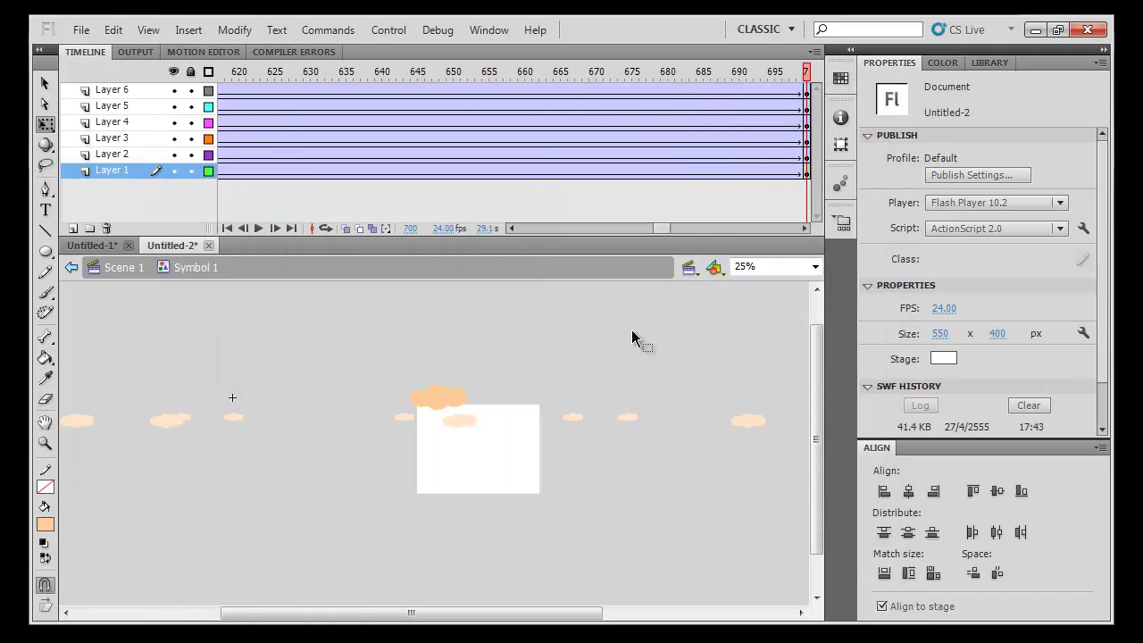
Create a new blank Flash document
{"action": "key", "text": "ctrl+n"}
{"action": "left_click", "coordinate": [789, 522]}
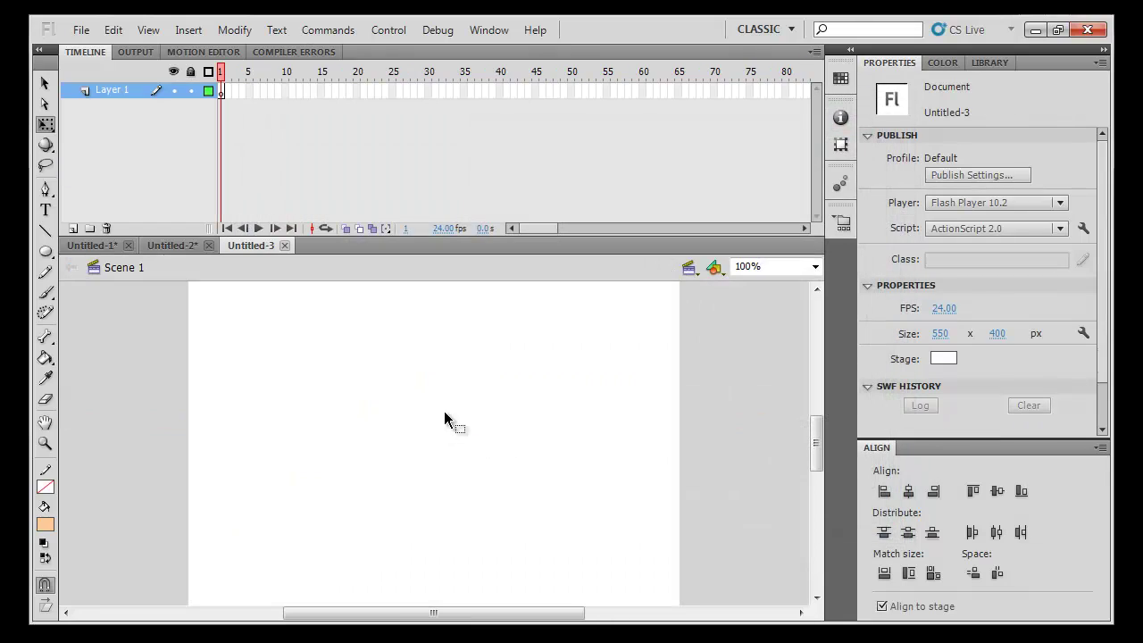
{"action": "key", "text": "ctrl+minus"}
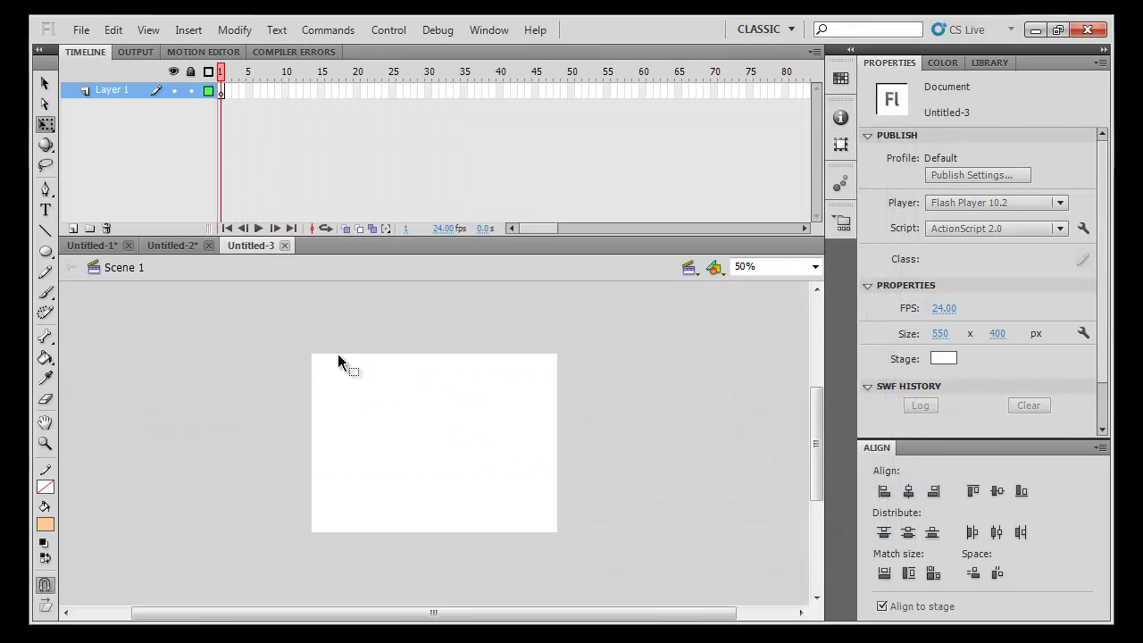
Draw a row of four separate red ovals across the stage, the first about 190 × 138 px and the last about 142 × 92 px
{"action": "left_click", "coordinate": [45, 251]}
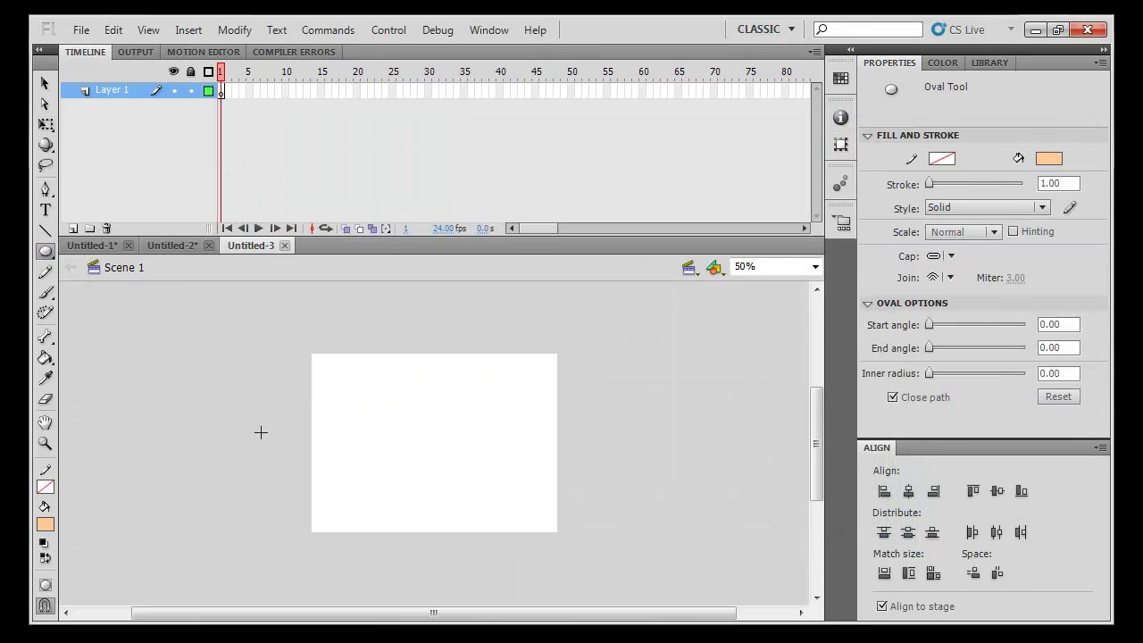
{"action": "left_click", "coordinate": [45, 524]}
{"action": "left_click", "coordinate": [249, 395]}
{"action": "left_click_drag", "start_coordinate": [311, 391], "coordinate": [396, 452]}
{"action": "mouse_move", "coordinate": [437, 409]}
{"action": "left_mouse_down"}
{"action": "mouse_move", "coordinate": [498, 448]}
{"action": "mouse_move", "coordinate": [577, 453]}
{"action": "left_mouse_up"}
{"action": "mouse_move", "coordinate": [599, 414]}
{"action": "left_mouse_down"}
{"action": "mouse_move", "coordinate": [652, 423]}
{"action": "mouse_move", "coordinate": [663, 454]}
{"action": "left_mouse_up"}
{"action": "key", "text": "v"}
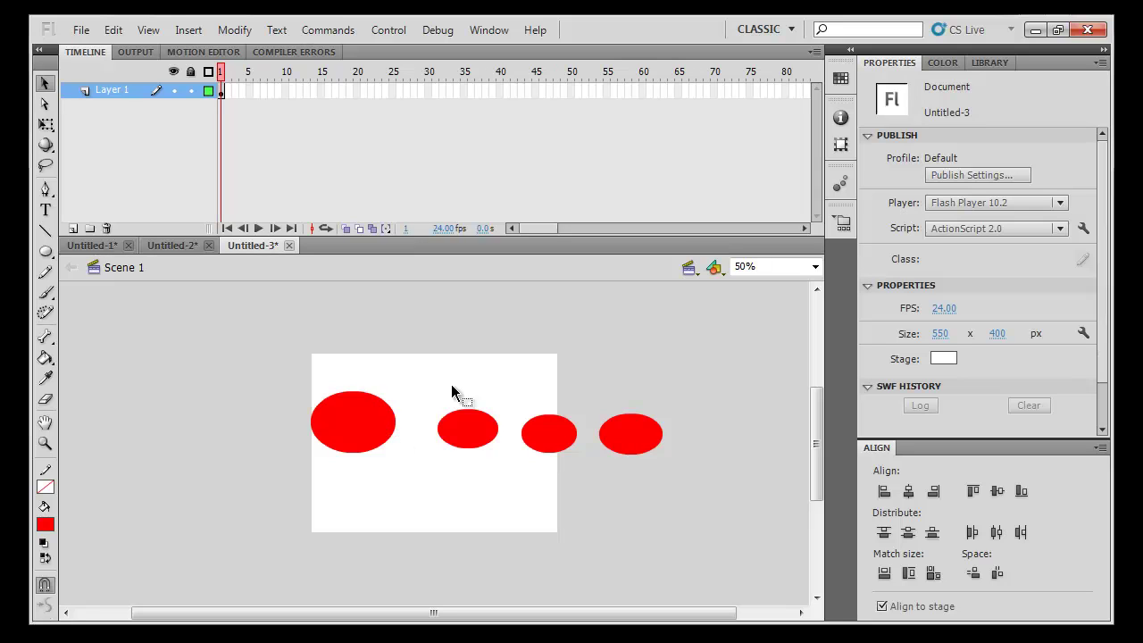
Convert each of the four red ovals into its own graphic symbol
{"action": "left_click", "coordinate": [366, 424]}
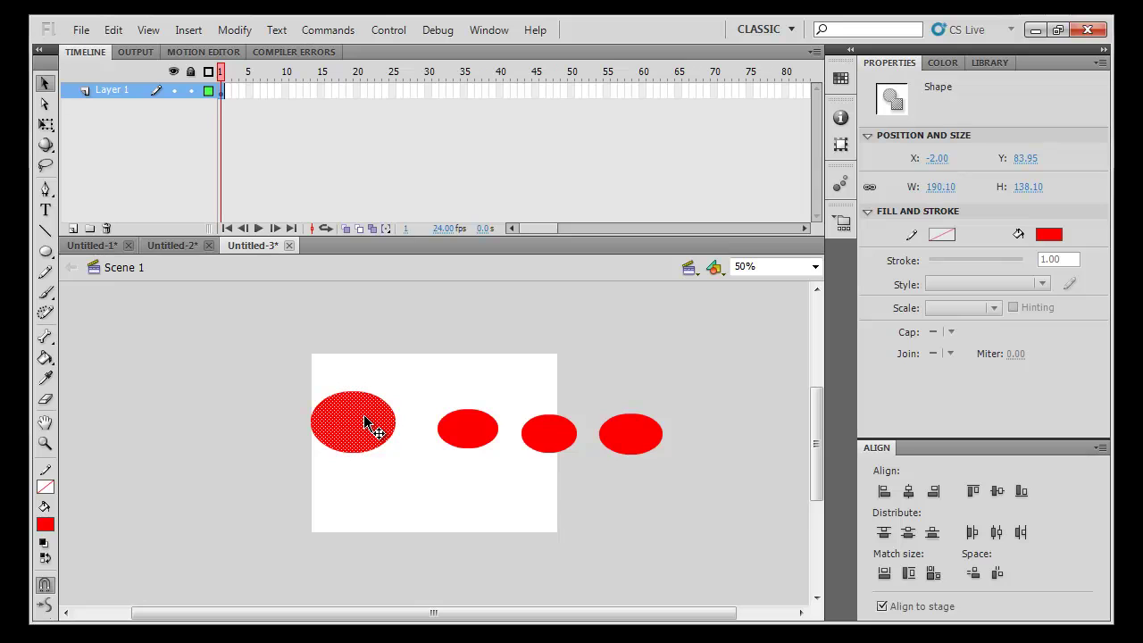
{"action": "key", "text": "F8"}
{"action": "key", "text": "Return"}
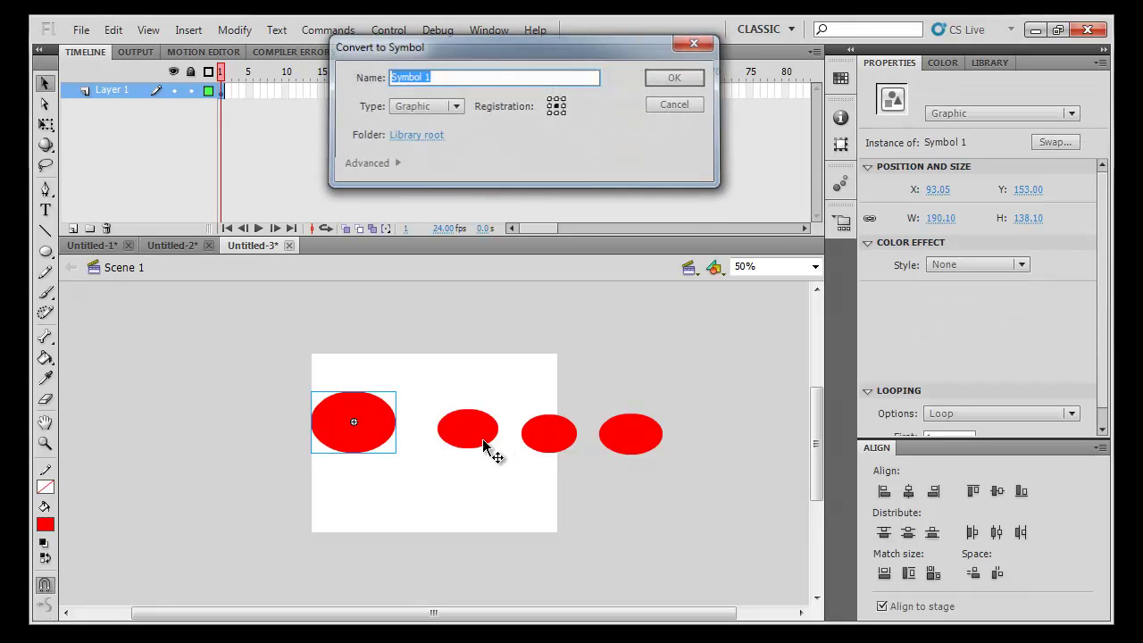
{"action": "left_click", "coordinate": [490, 439]}
{"action": "key", "text": "F8"}
{"action": "key", "text": "Return"}
{"action": "left_click", "coordinate": [550, 446]}
{"action": "key", "text": "F8"}
{"action": "key", "text": "Return"}
{"action": "left_click", "coordinate": [633, 440]}
{"action": "key", "text": "F8"}
{"action": "key", "text": "Return"}
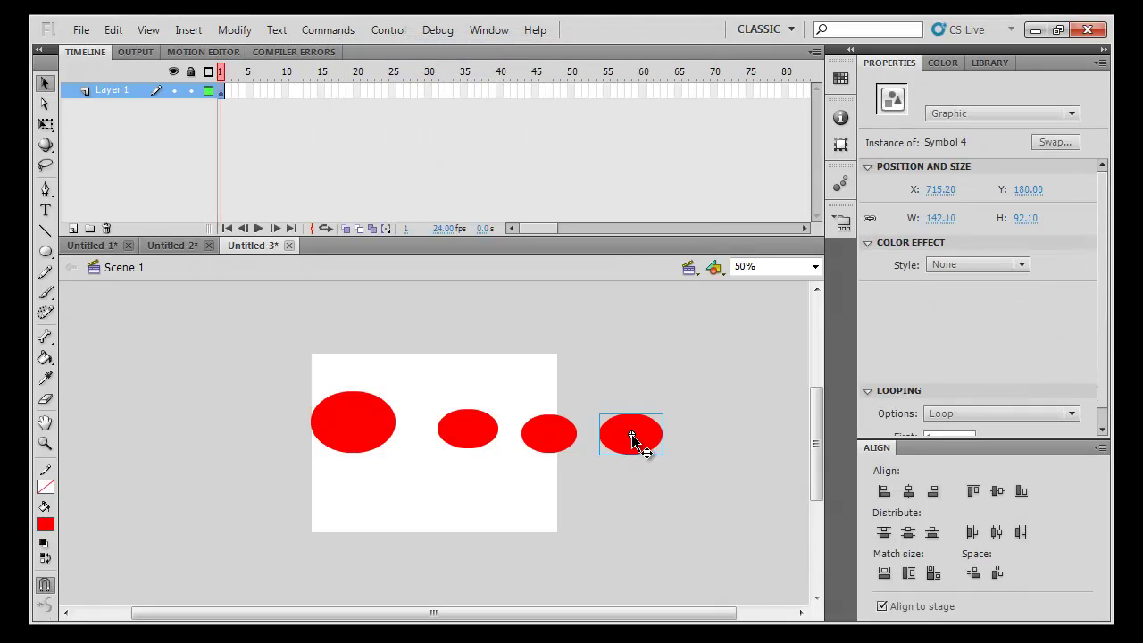
Shift the four ovals together about 76 px to the left and 12 px down, and convert them into a single graphic symbol
{"action": "left_click_drag", "start_coordinate": [693, 368], "coordinate": [339, 547]}
{"action": "left_click_drag", "start_coordinate": [392, 439], "coordinate": [277, 434]}
{"action": "left_click_drag", "start_coordinate": [298, 372], "coordinate": [676, 476]}
{"action": "left_click_drag", "start_coordinate": [639, 443], "coordinate": [599, 442]}
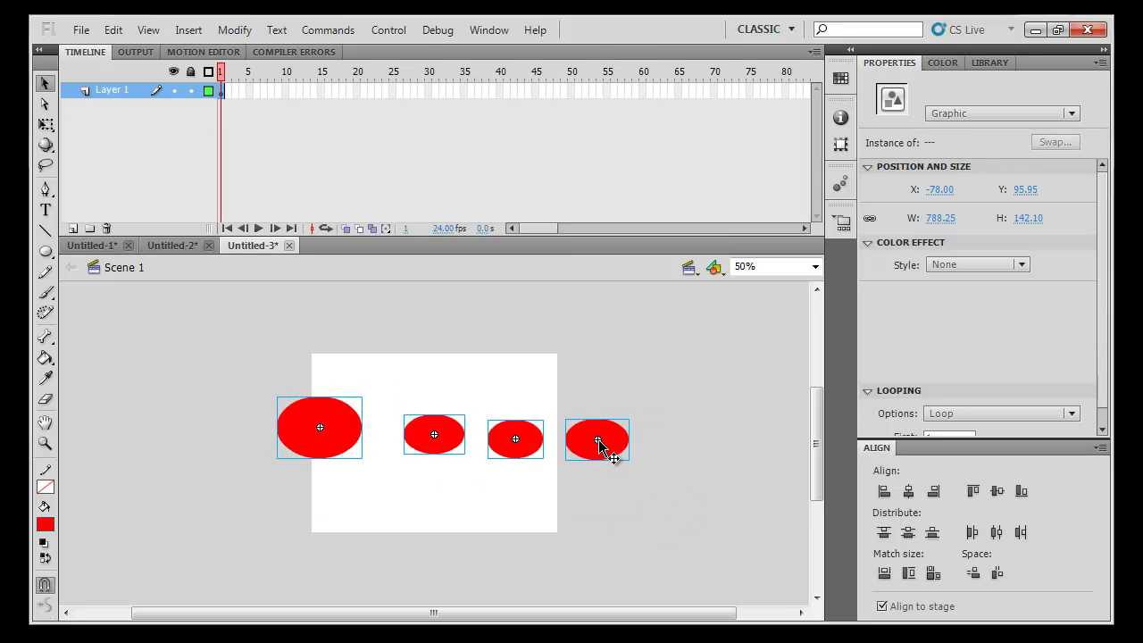
{"action": "key", "text": "F8"}
{"action": "key", "text": "Return"}
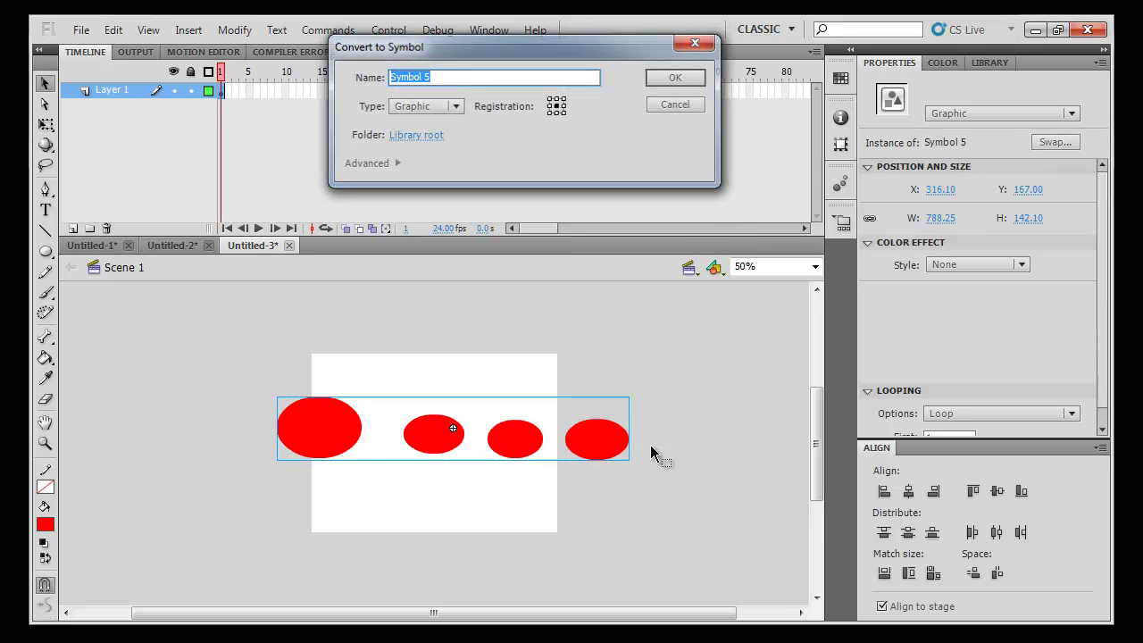
Open the combined oval symbol for editing and distribute its four ovals to separate layers
{"action": "double_click", "coordinate": [610, 447]}
{"action": "left_click", "coordinate": [643, 503]}
{"action": "left_click_drag", "start_coordinate": [235, 337], "coordinate": [741, 544]}
{"action": "right_click", "coordinate": [600, 445]}
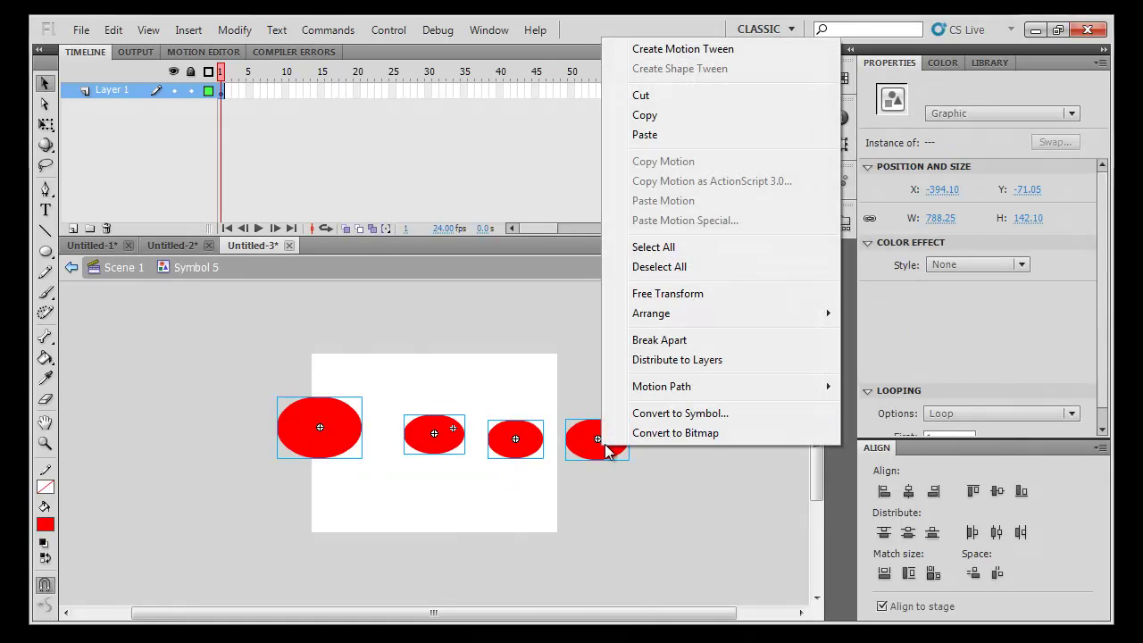
{"action": "left_click", "coordinate": [693, 360]}
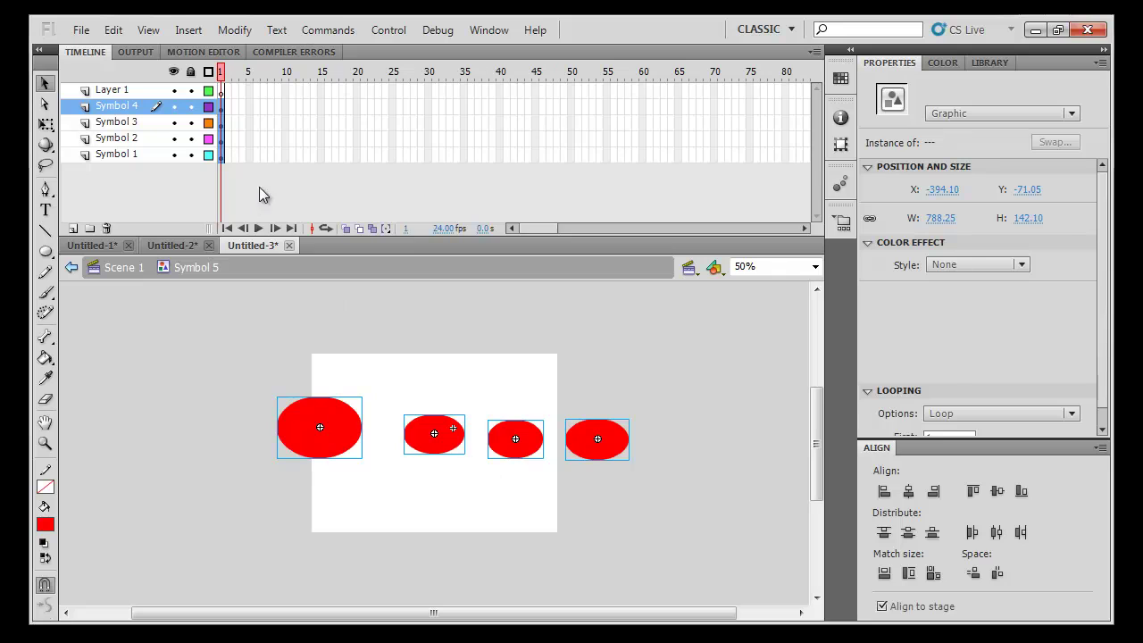
Draw three yellow lines linking the four ovals in sequence and bend them into shallow downward-sagging curves
{"action": "left_click", "coordinate": [416, 325]}
{"action": "left_click", "coordinate": [45, 231]}
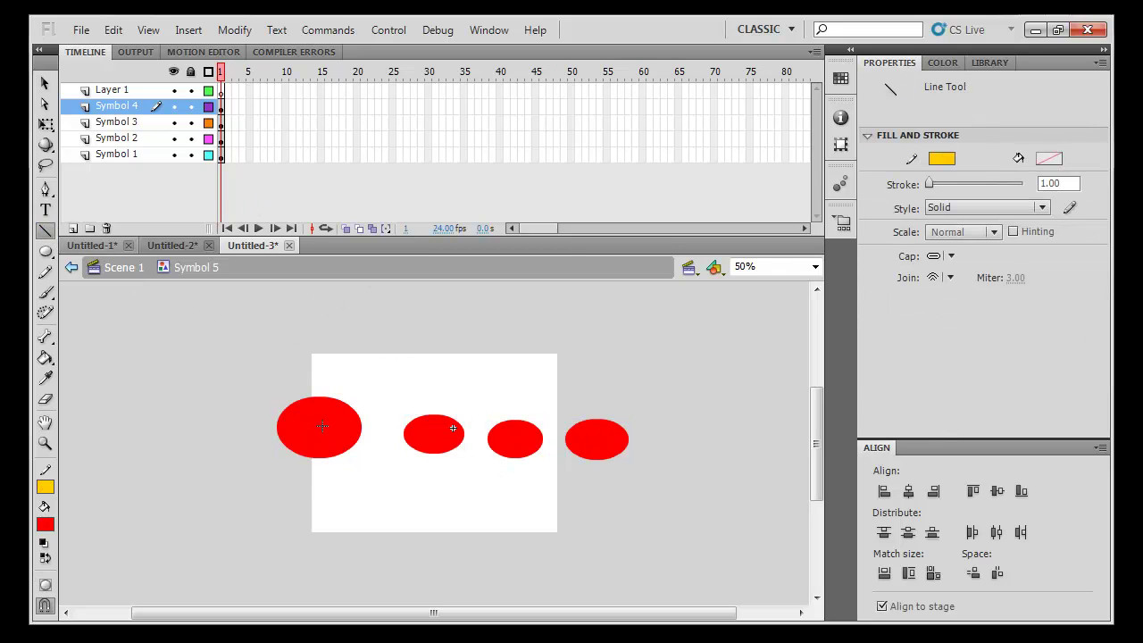
{"action": "left_click_drag", "start_coordinate": [321, 428], "coordinate": [606, 435]}
{"action": "key", "text": "v"}
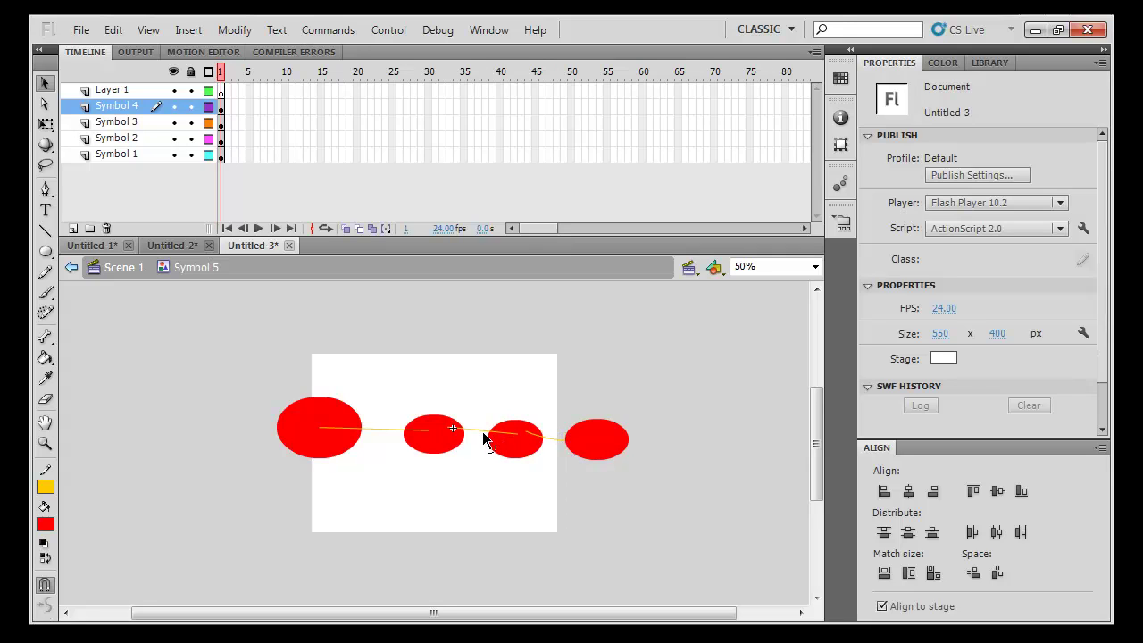
{"action": "left_click_drag", "start_coordinate": [480, 435], "coordinate": [479, 442]}
{"action": "left_click_drag", "start_coordinate": [378, 430], "coordinate": [379, 439]}
Distribute the three connecting curves to their own layers and delete the empty Layer 1
{"action": "left_click", "coordinate": [390, 437]}
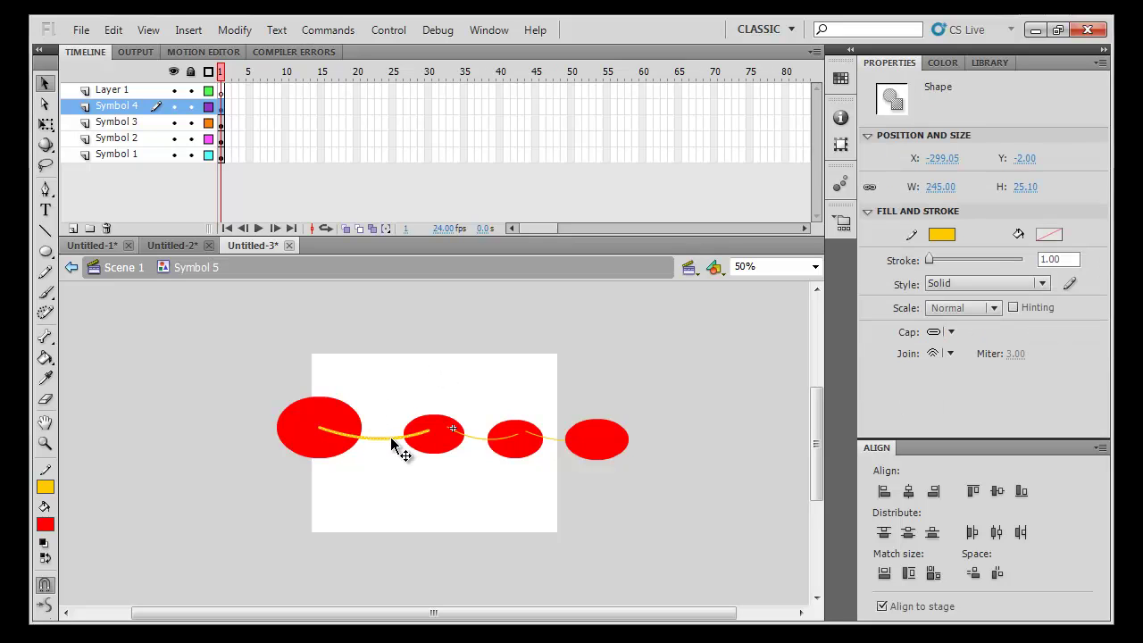
{"action": "left_click", "coordinate": [487, 439], "text": "shift"}
{"action": "left_click", "coordinate": [548, 441], "text": "shift"}
{"action": "right_click", "coordinate": [550, 445]}
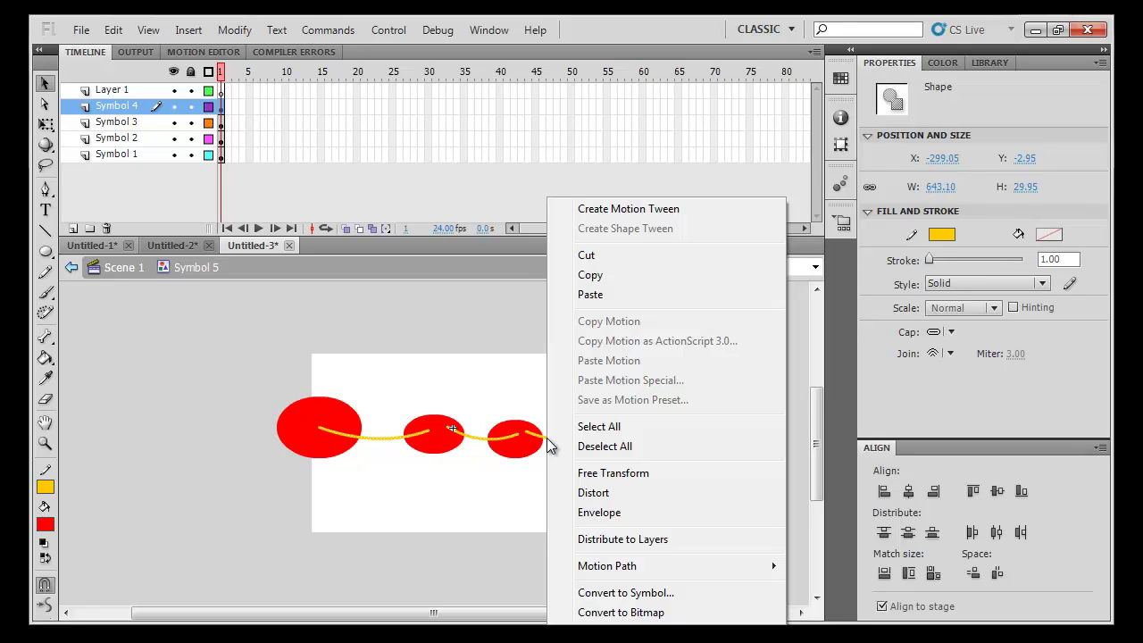
{"action": "left_click", "coordinate": [634, 542]}
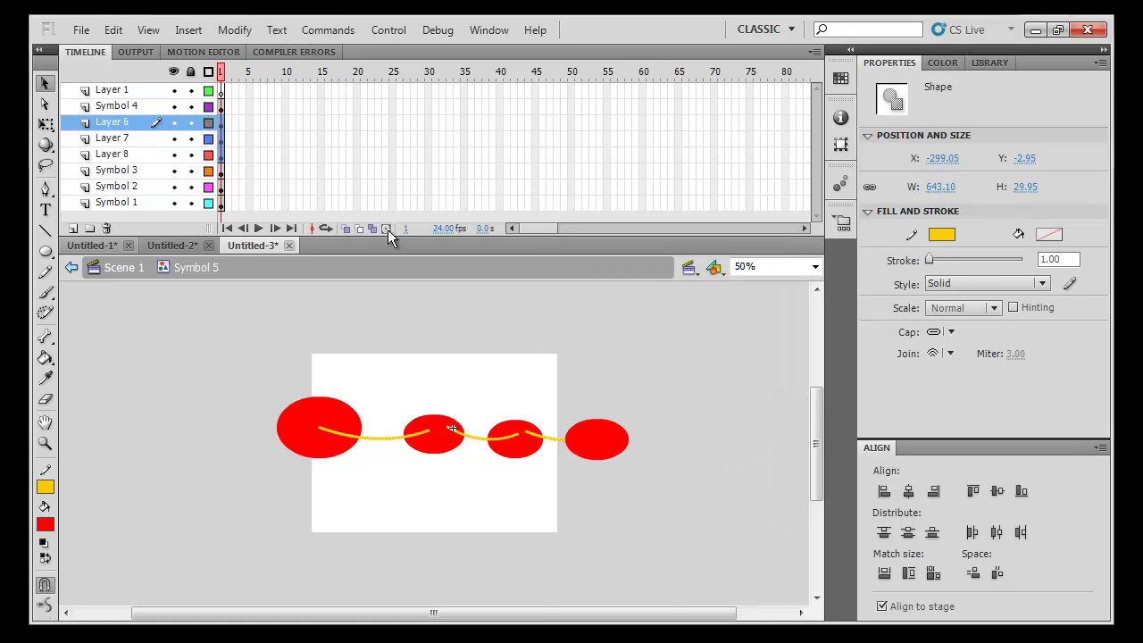
{"action": "left_click", "coordinate": [116, 90]}
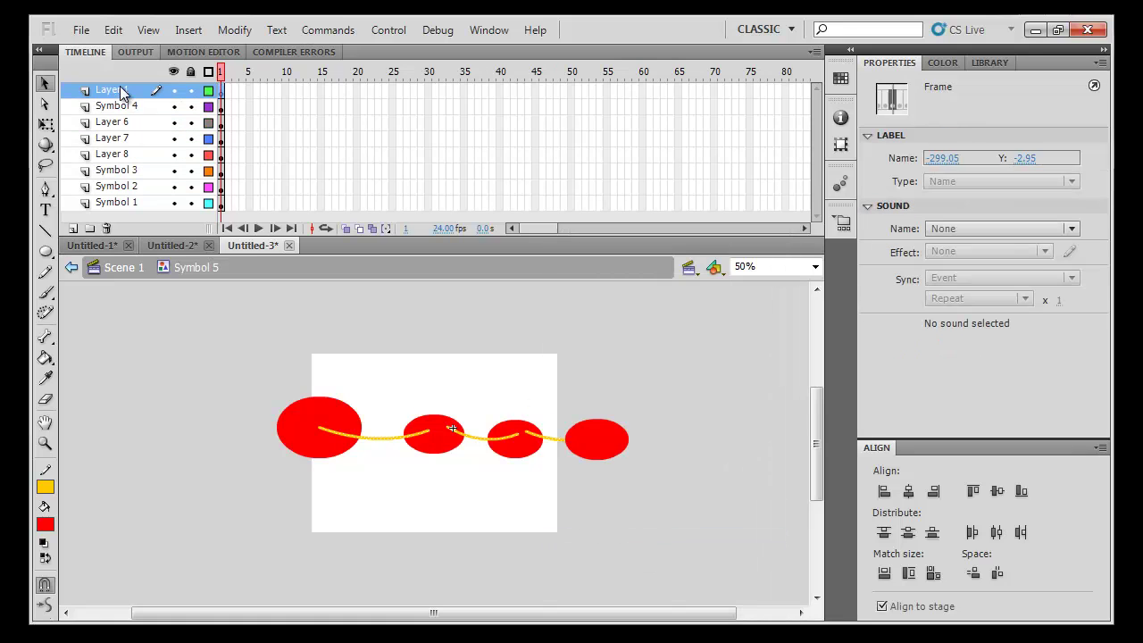
{"action": "left_click", "coordinate": [107, 228]}
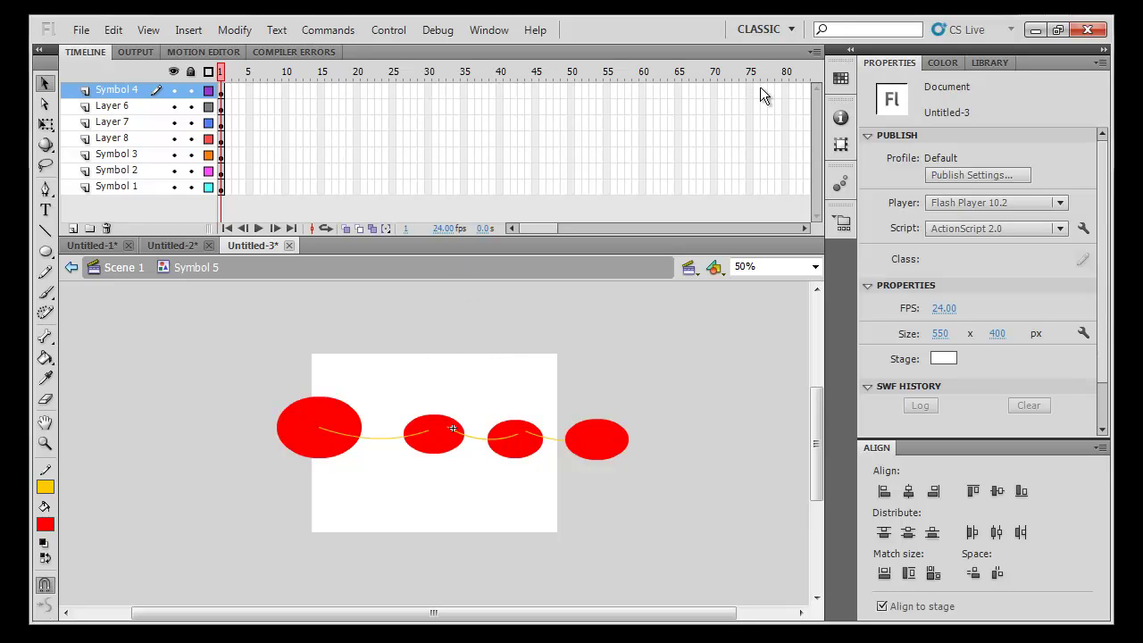
Stagger the four ovals into a descending row, placing the first at about X -289, Y -64 and the third at about X 140, Y -2
{"action": "left_click_drag", "start_coordinate": [802, 152], "coordinate": [786, 193]}
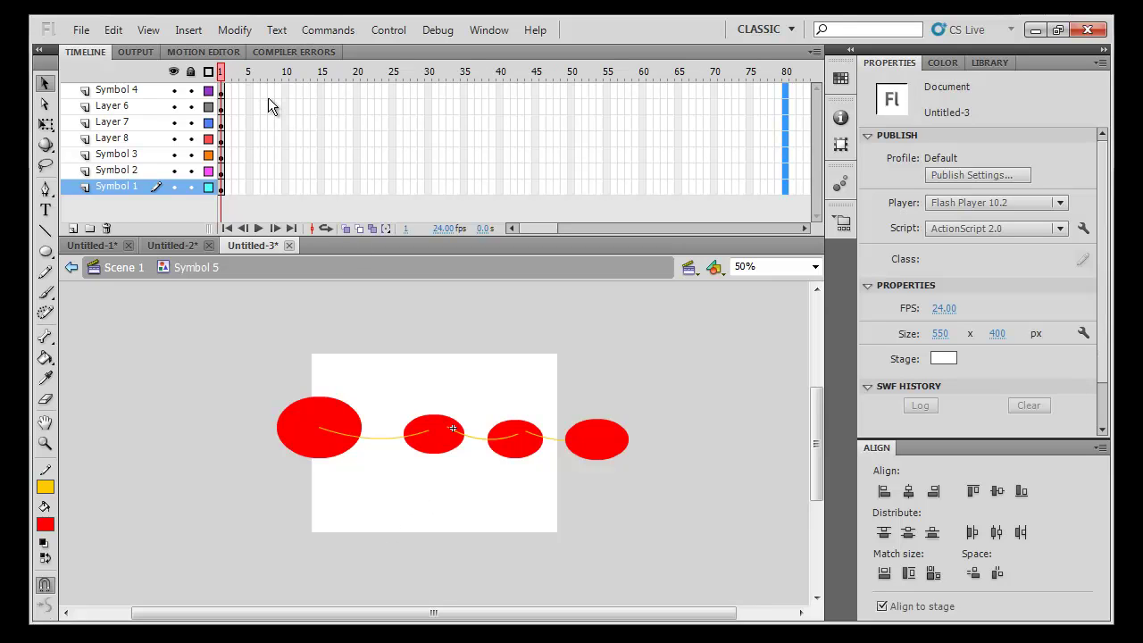
{"action": "left_click_drag", "start_coordinate": [600, 451], "coordinate": [605, 471]}
{"action": "left_click_drag", "start_coordinate": [518, 454], "coordinate": [523, 443]}
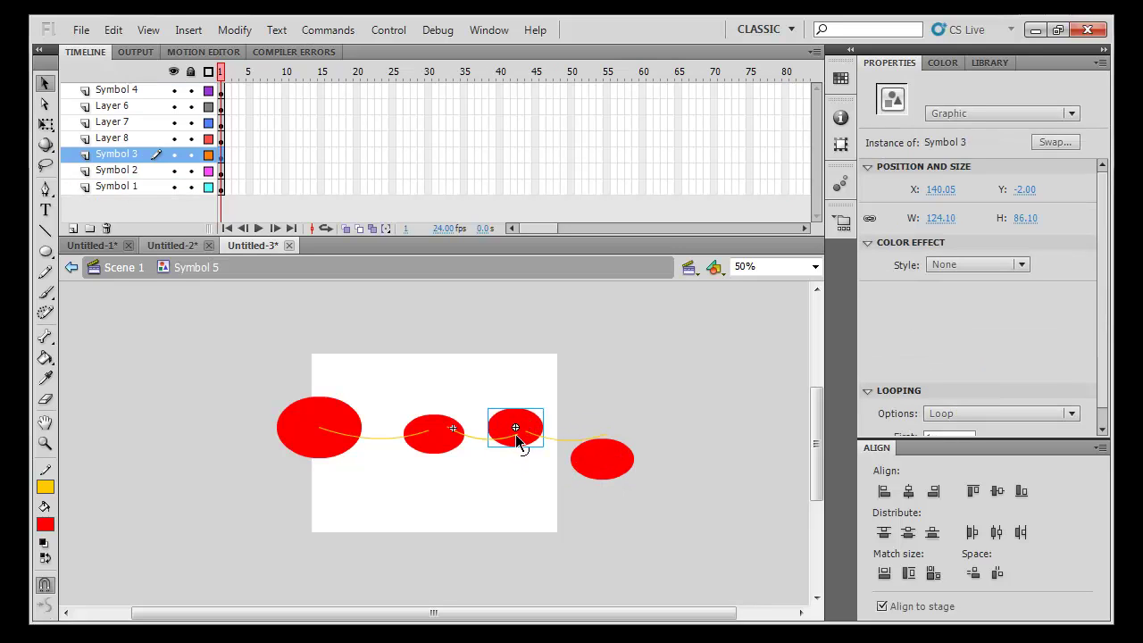
{"action": "left_click_drag", "start_coordinate": [444, 453], "coordinate": [442, 430]}
{"action": "left_click_drag", "start_coordinate": [345, 416], "coordinate": [342, 389]}
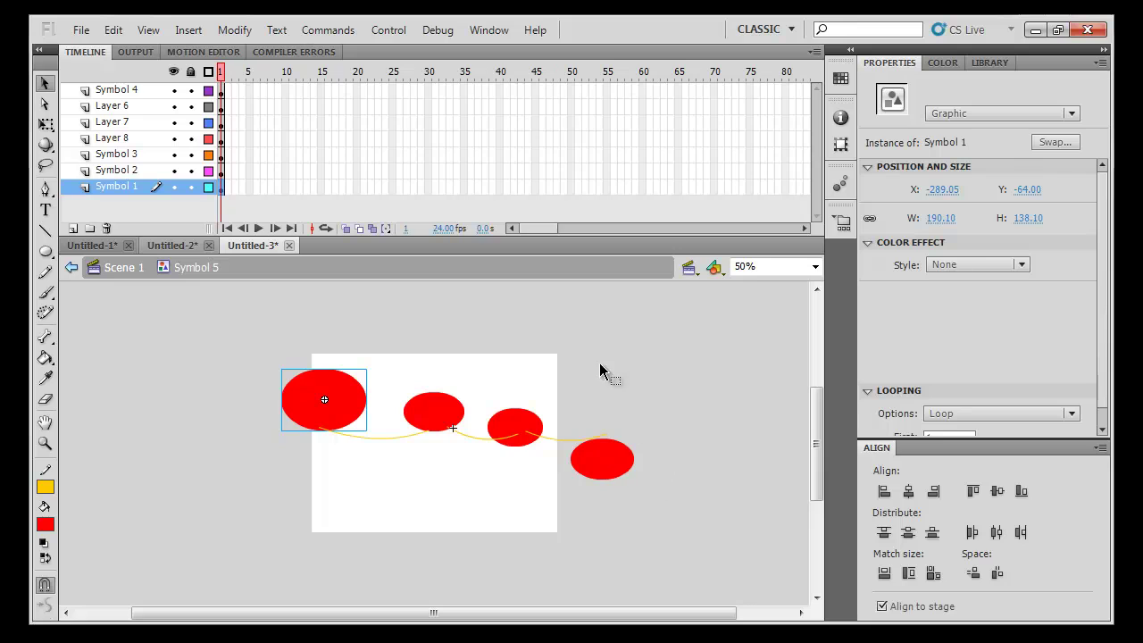
Move the connecting curve between the first and second ovals up 60 px
{"action": "left_click", "coordinate": [409, 437]}
{"action": "key", "text": "shift+Up"}
{"action": "key", "text": "shift+Up"}
{"action": "key", "text": "shift+Up"}
{"action": "key", "text": "shift+Up"}
{"action": "key", "text": "shift+Up"}
{"action": "key", "text": "shift+Up"}
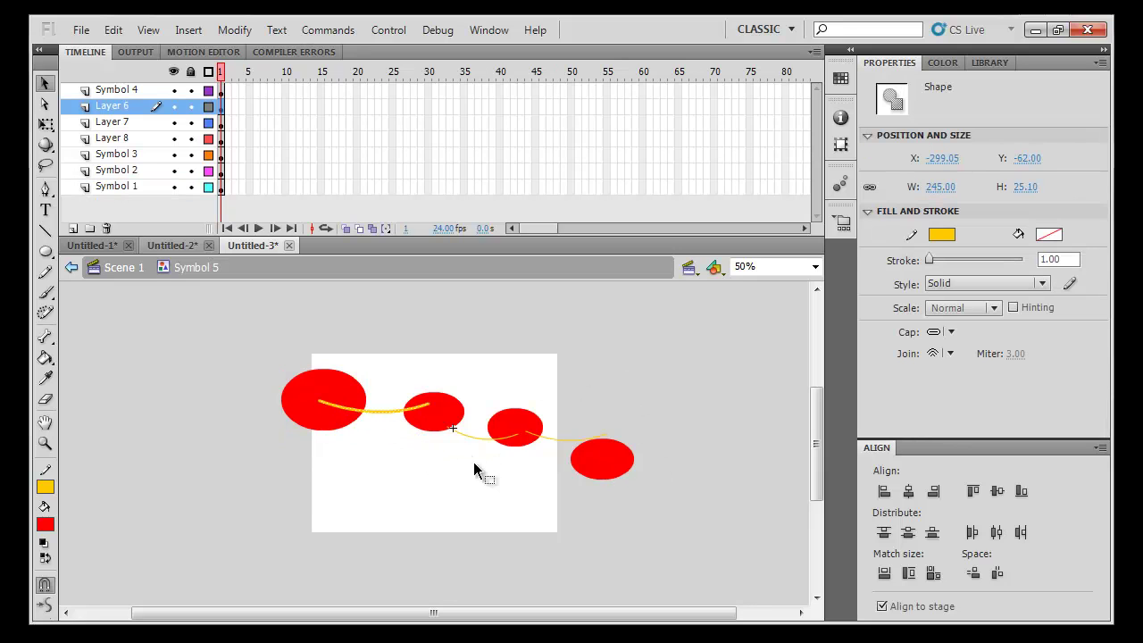
Move the connecting curve between the second and third ovals up 40 px
{"action": "left_click", "coordinate": [457, 466]}
{"action": "left_click", "coordinate": [474, 439]}
{"action": "key", "text": "shift+Up"}
{"action": "key", "text": "shift+Up"}
{"action": "key", "text": "shift+Up"}
{"action": "key", "text": "shift+Up"}
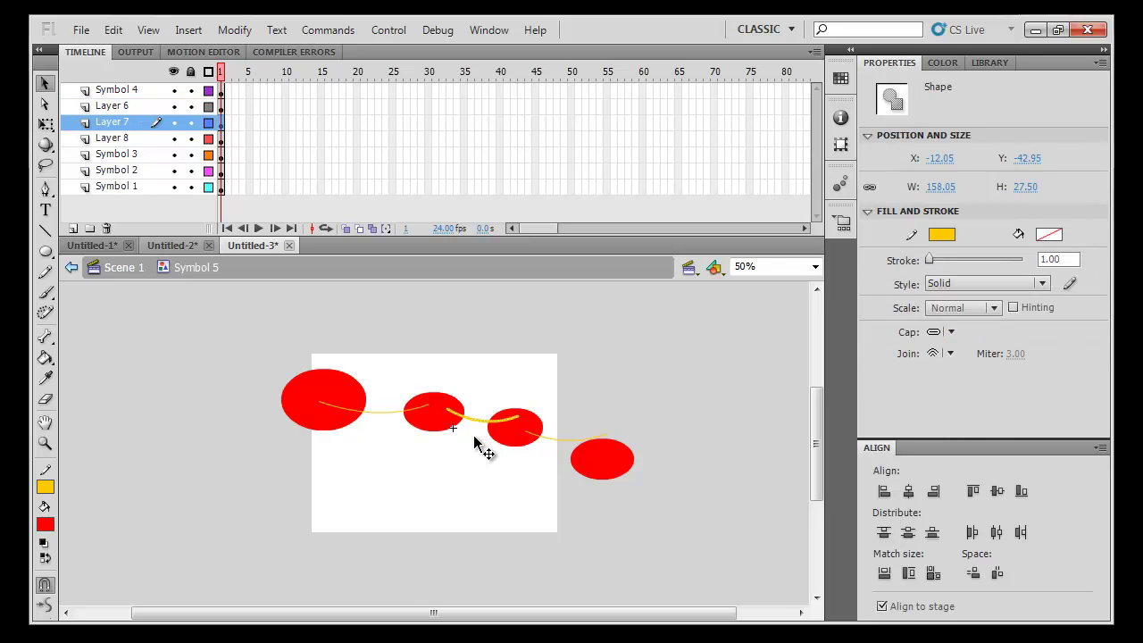
Reshape the third connecting curve so it runs from the third oval down to the lowered fourth oval
{"action": "left_click", "coordinate": [581, 421]}
{"action": "left_click", "coordinate": [571, 437]}
{"action": "left_click", "coordinate": [673, 397]}
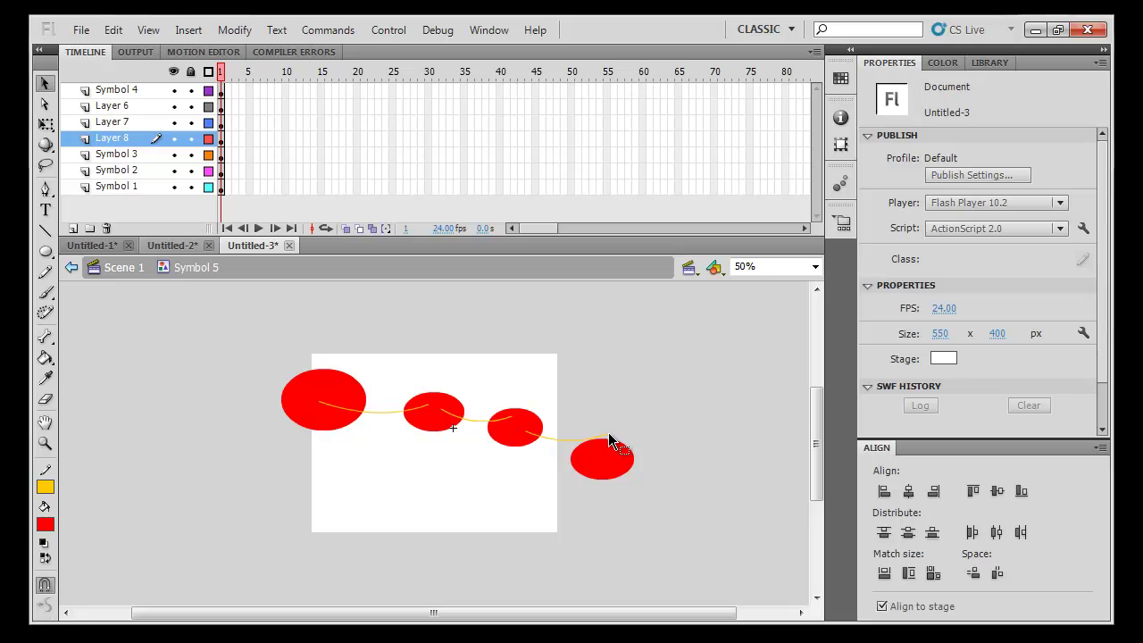
{"action": "key", "text": "ctrl+equal"}
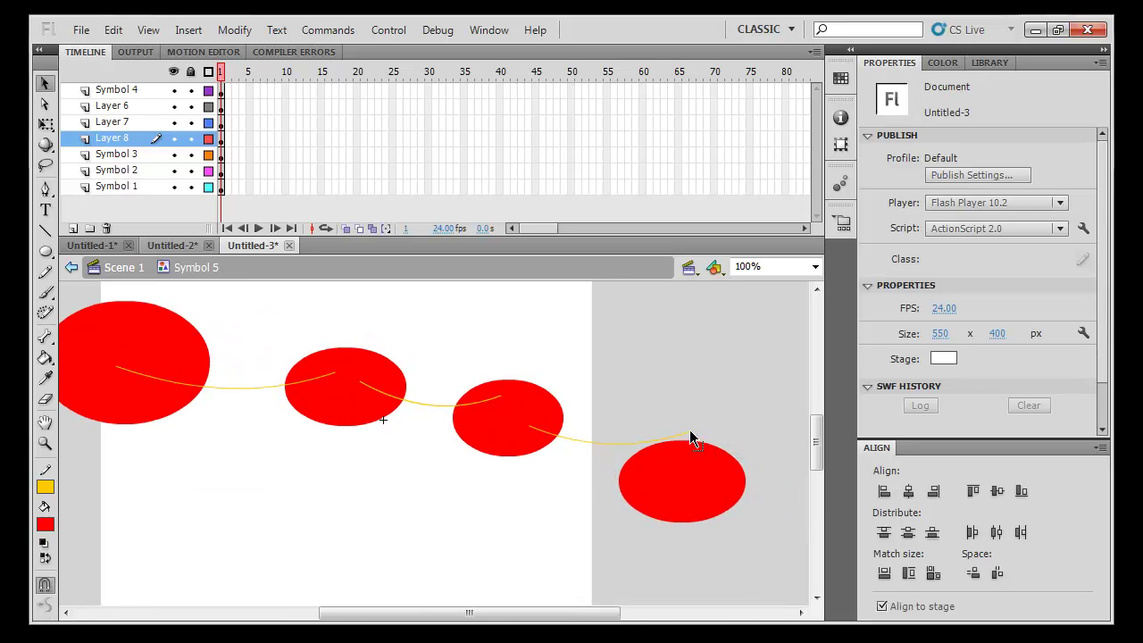
{"action": "left_click_drag", "start_coordinate": [691, 432], "coordinate": [535, 410]}
{"action": "left_click_drag", "start_coordinate": [588, 443], "coordinate": [566, 458]}
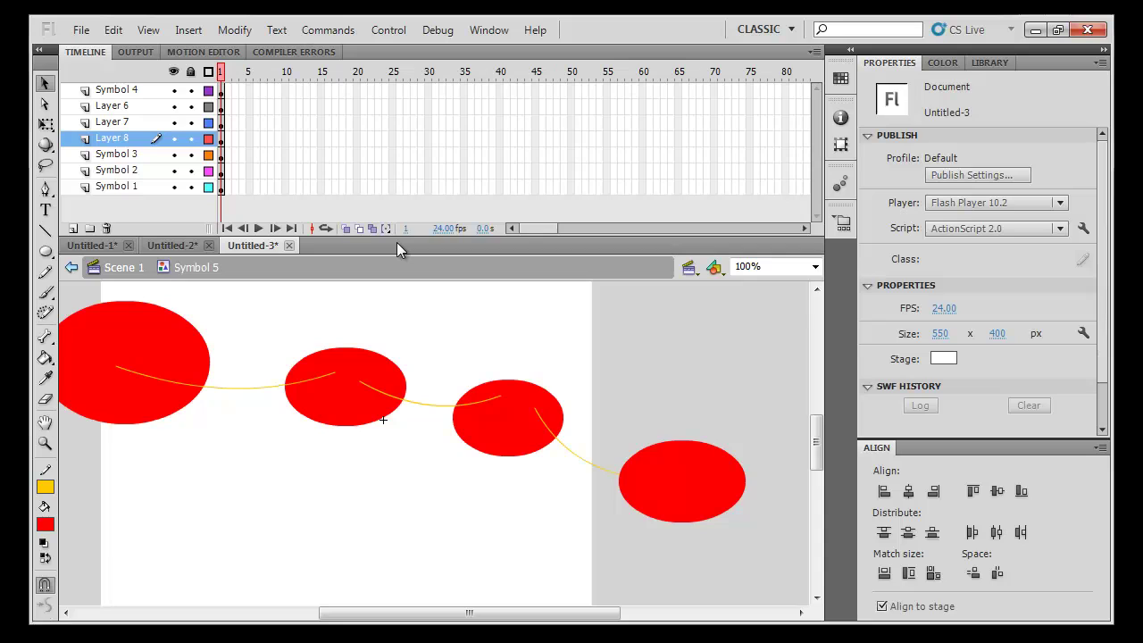
Insert keyframes on all seven layers at frame 80
{"action": "left_click_drag", "start_coordinate": [788, 120], "coordinate": [785, 204]}
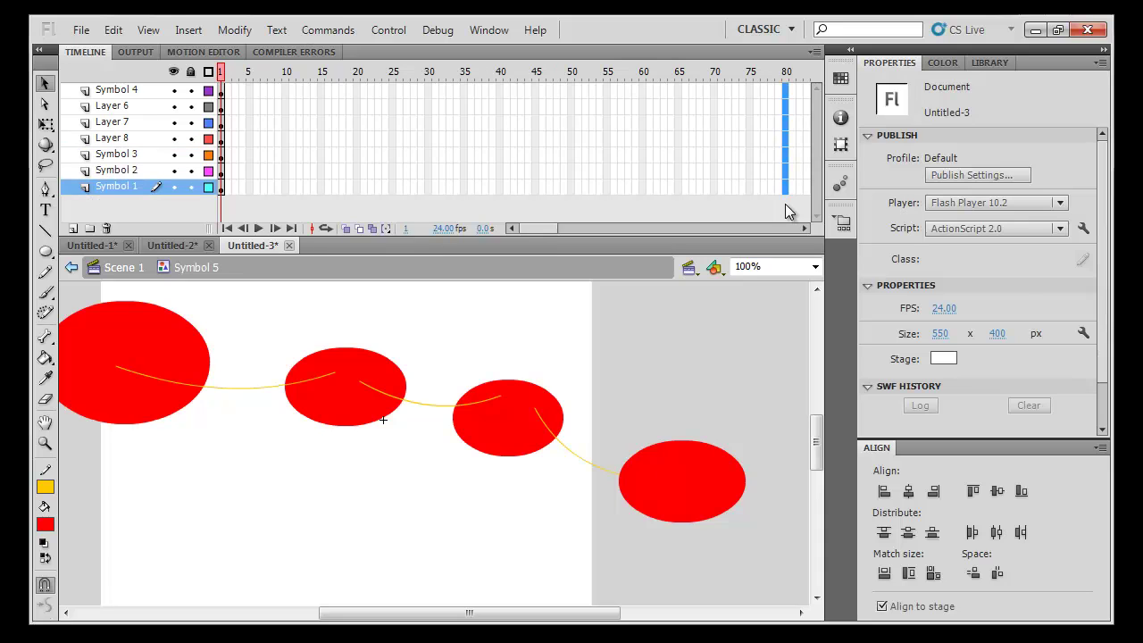
{"action": "key", "text": "F6"}
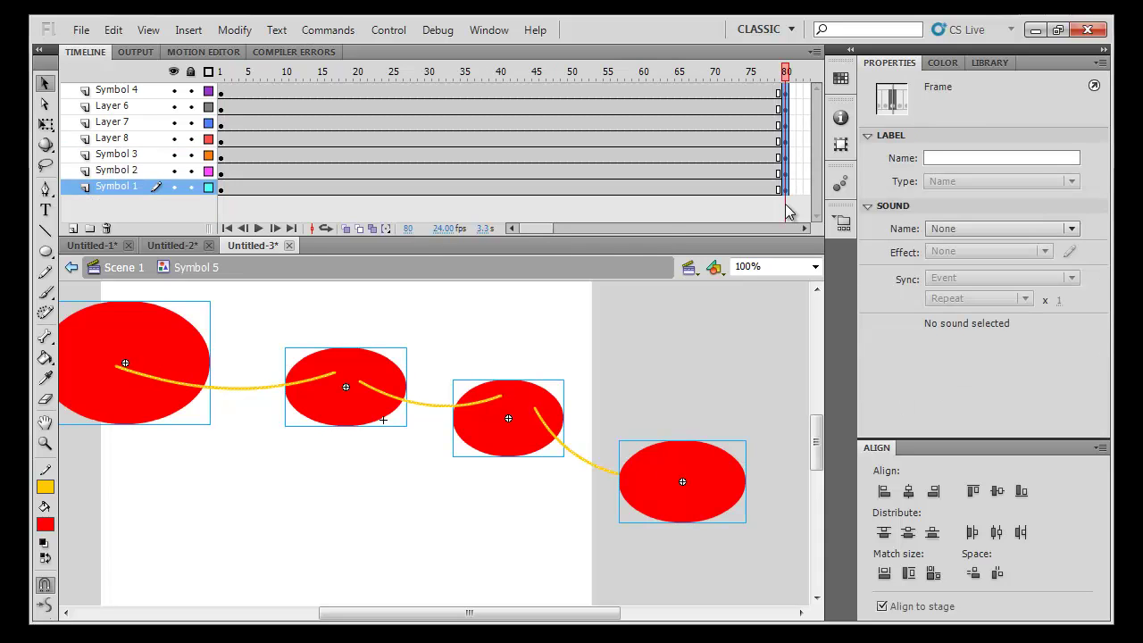
{"action": "left_click", "coordinate": [607, 211]}
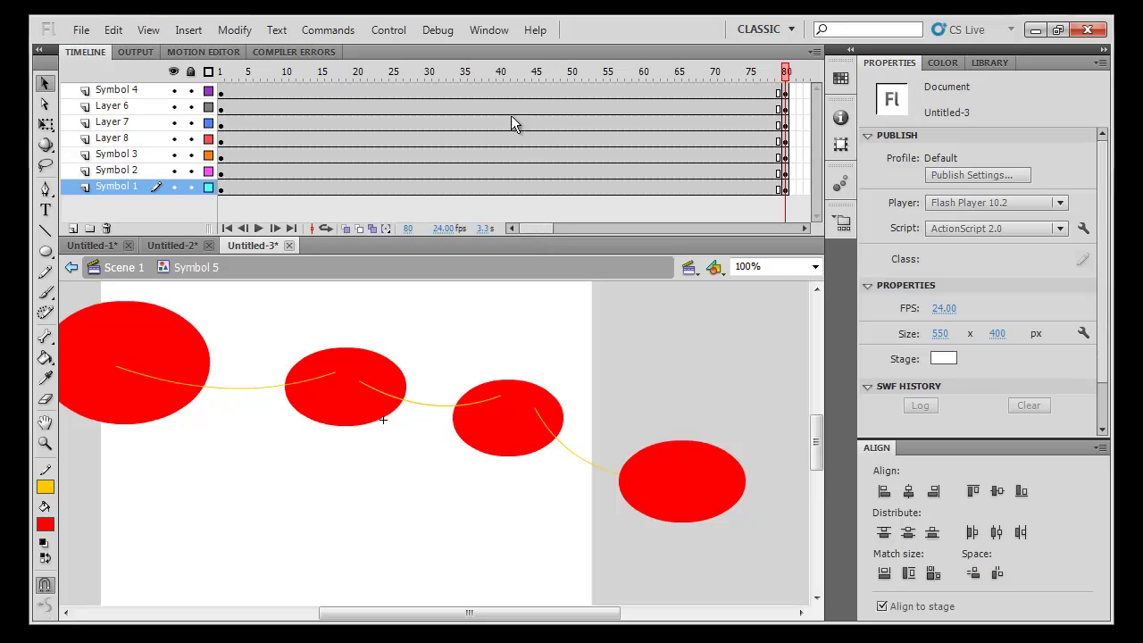
Insert keyframes on all seven layers at frame 40
{"action": "left_click", "coordinate": [501, 92]}
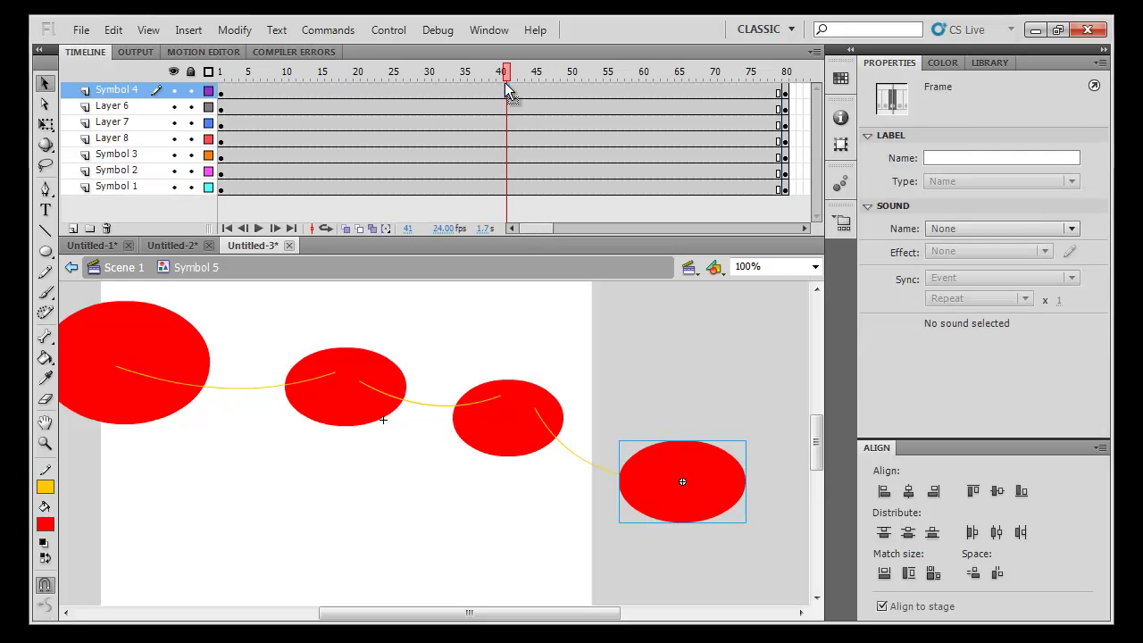
{"action": "left_click", "coordinate": [494, 203]}
{"action": "left_click_drag", "start_coordinate": [502, 91], "coordinate": [501, 212]}
{"action": "key", "text": "F6"}
{"action": "left_click", "coordinate": [697, 424]}
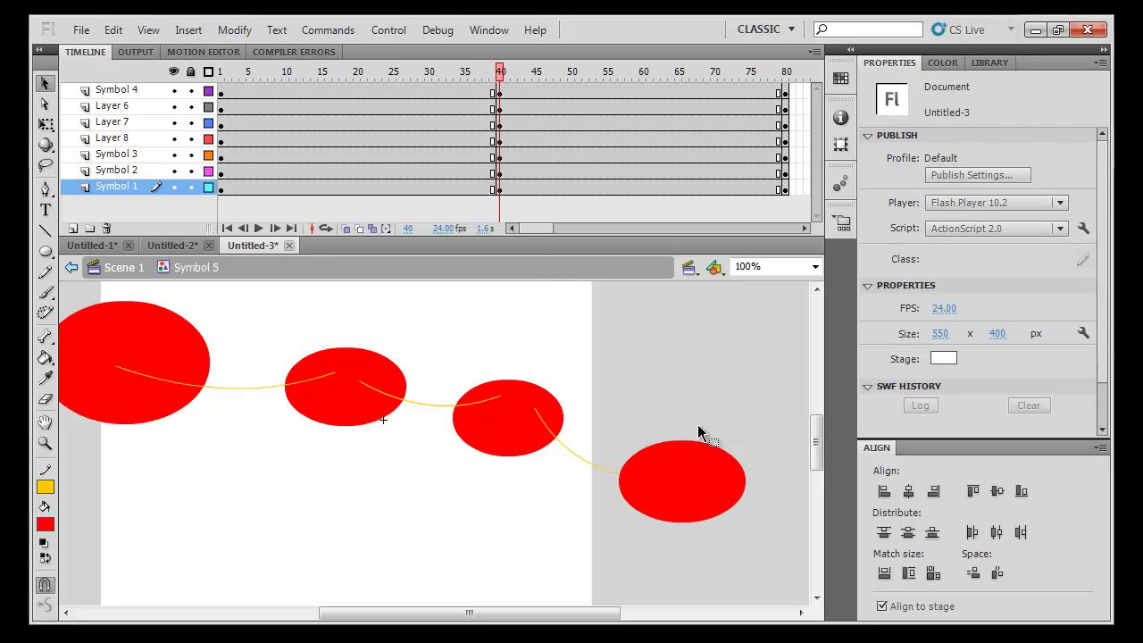
At frame 40, rearrange the ovals into a rising row, with the first lowered to about X -275, Y 57 and the fourth raised highest
{"action": "left_click_drag", "start_coordinate": [692, 483], "coordinate": [704, 343]}
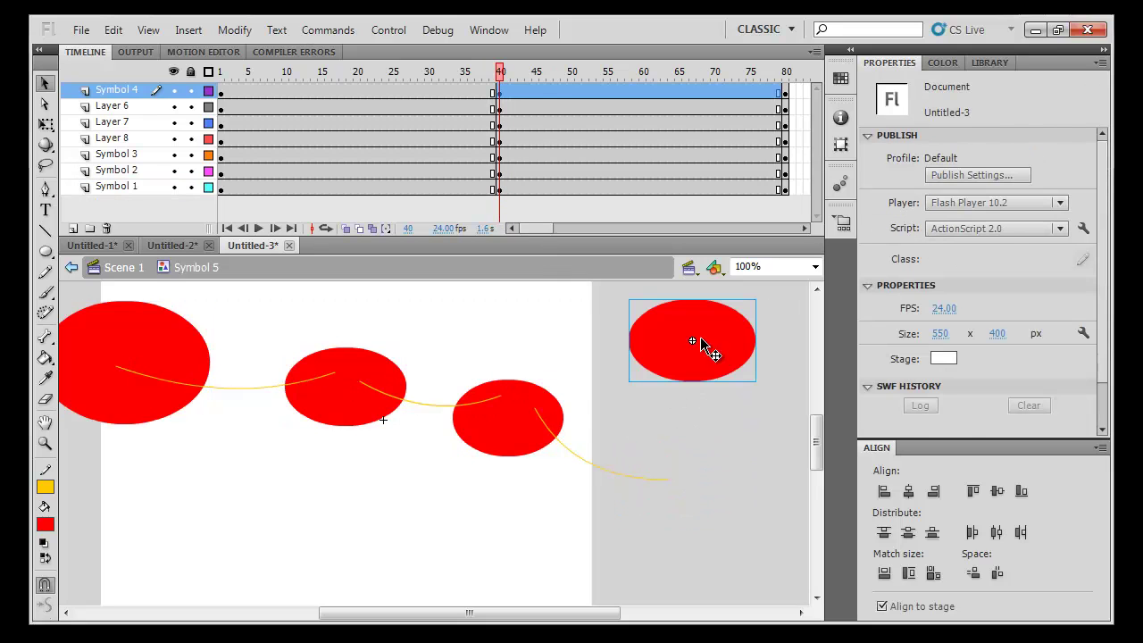
{"action": "left_click_drag", "start_coordinate": [523, 438], "coordinate": [525, 382]}
{"action": "left_click_drag", "start_coordinate": [378, 413], "coordinate": [378, 433]}
{"action": "left_click_drag", "start_coordinate": [71, 395], "coordinate": [128, 521]}
{"action": "left_click_drag", "start_coordinate": [360, 420], "coordinate": [353, 426]}
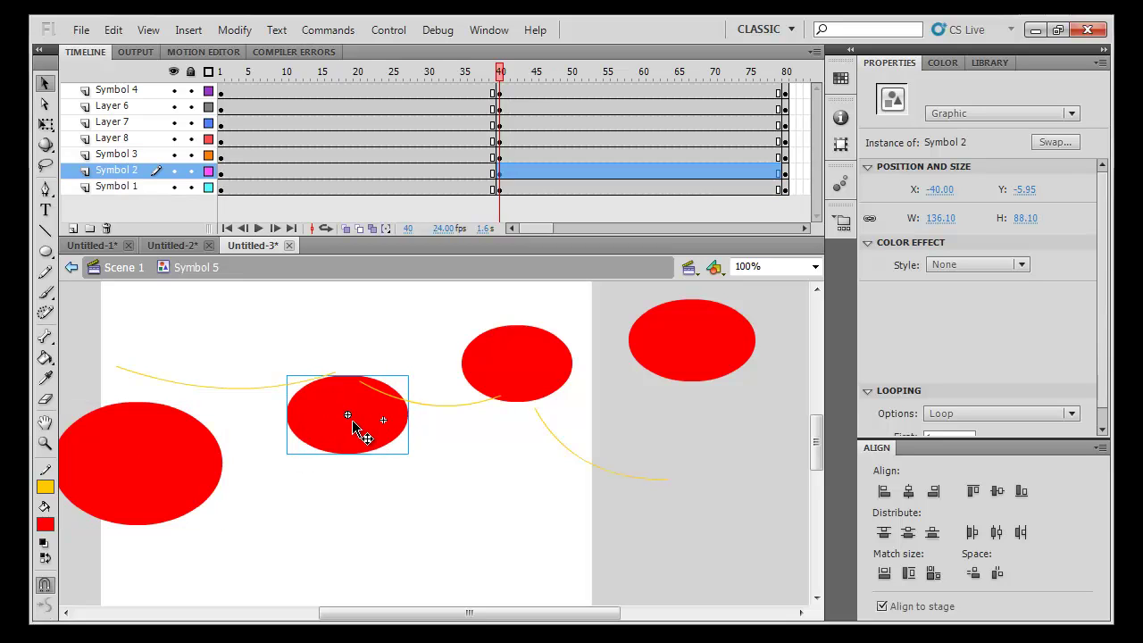
{"action": "left_click_drag", "start_coordinate": [540, 368], "coordinate": [544, 368]}
{"action": "left_click_drag", "start_coordinate": [383, 441], "coordinate": [382, 418]}
{"action": "left_click_drag", "start_coordinate": [197, 467], "coordinate": [178, 496]}
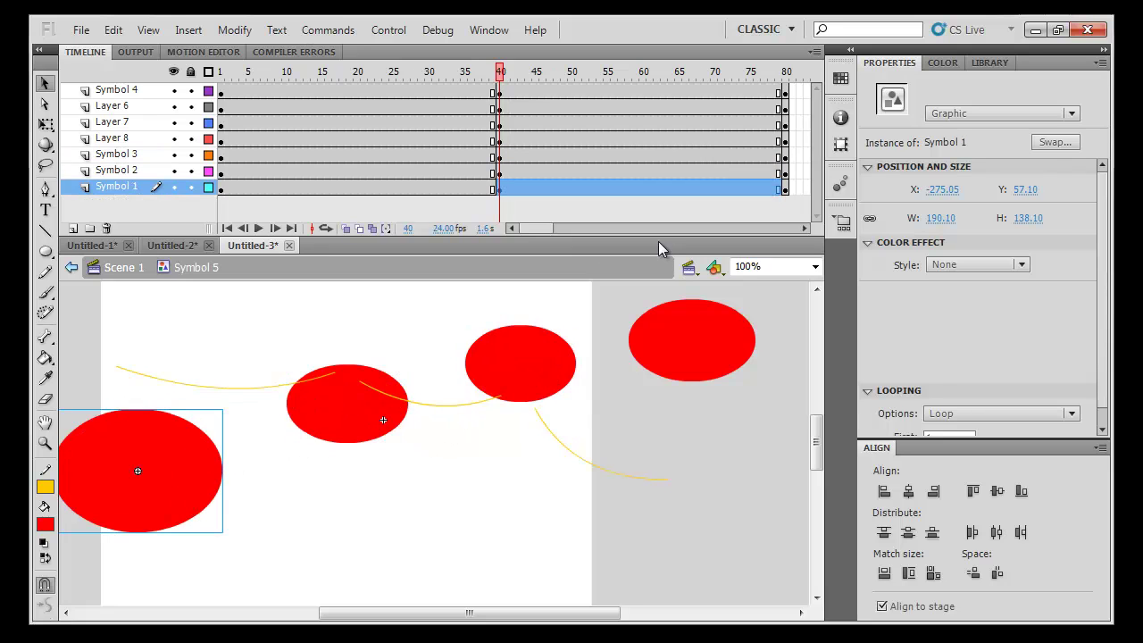
At frame 40, reattach the third connecting curve to the raised third and fourth ovals and flatten its bend
{"action": "left_click", "coordinate": [705, 547]}
{"action": "left_click_drag", "start_coordinate": [671, 482], "coordinate": [641, 366]}
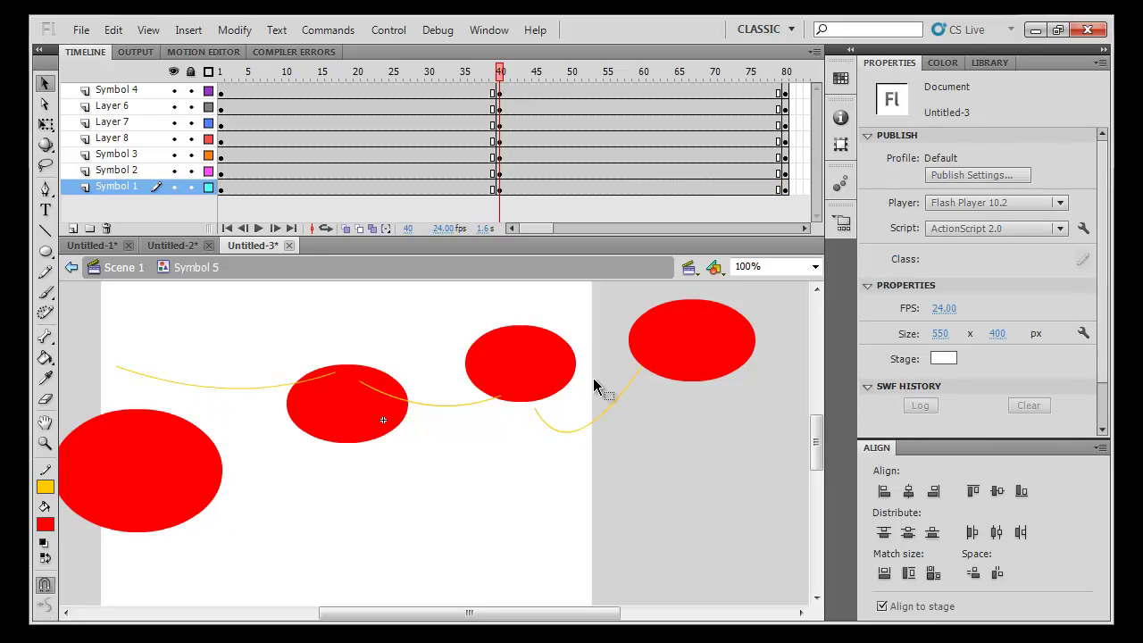
{"action": "left_click", "coordinate": [541, 397]}
{"action": "left_click", "coordinate": [540, 416]}
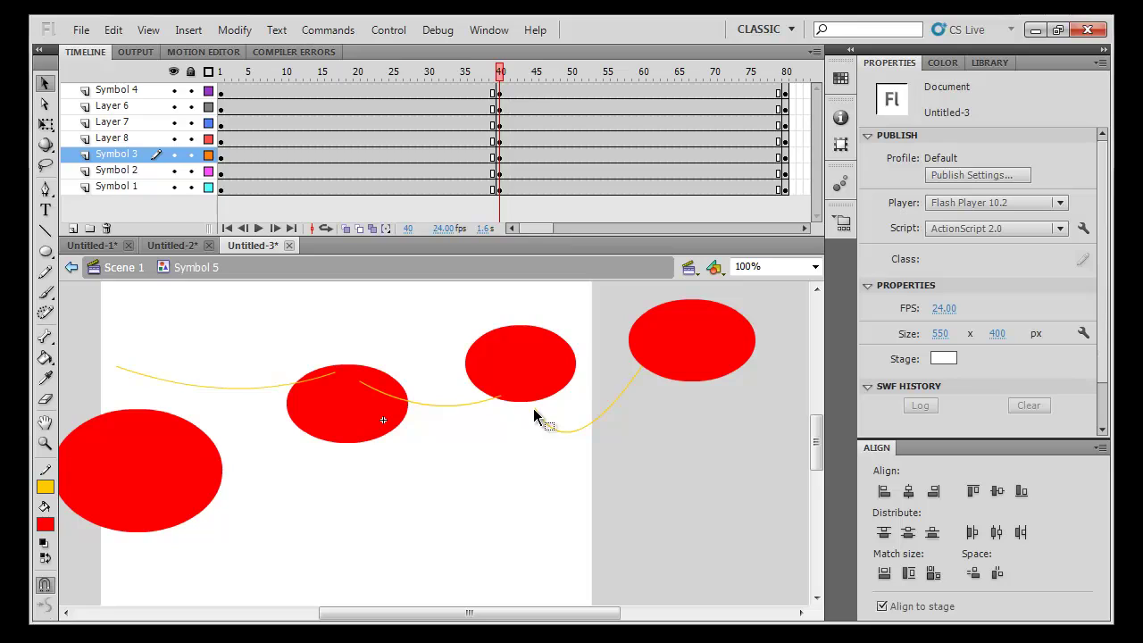
{"action": "left_click_drag", "start_coordinate": [535, 416], "coordinate": [544, 358]}
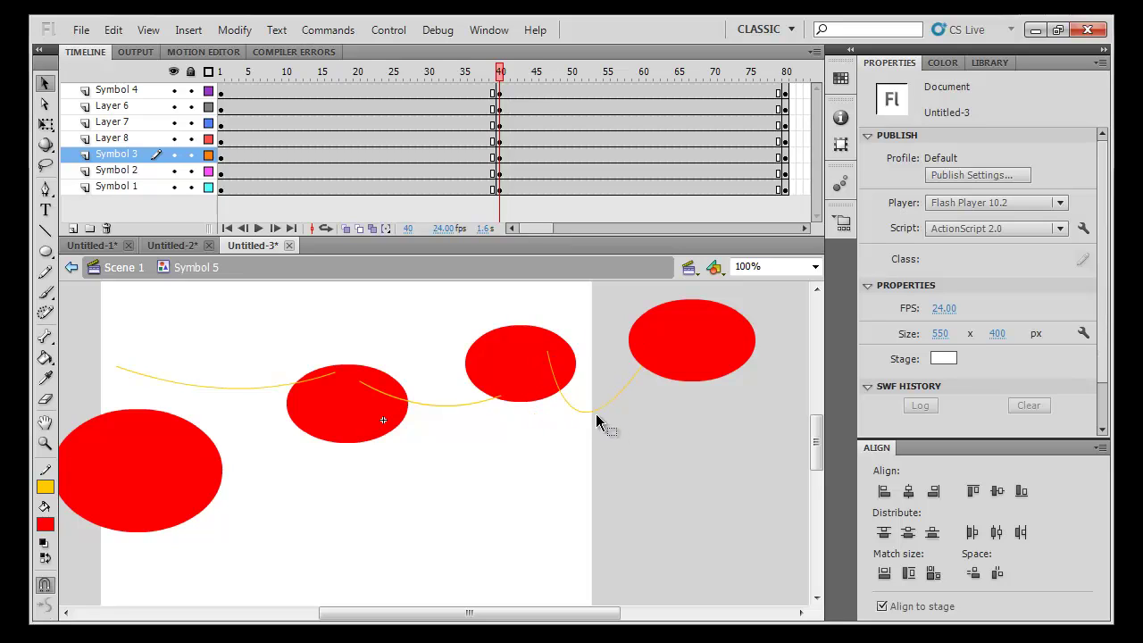
{"action": "left_click_drag", "start_coordinate": [594, 416], "coordinate": [625, 366]}
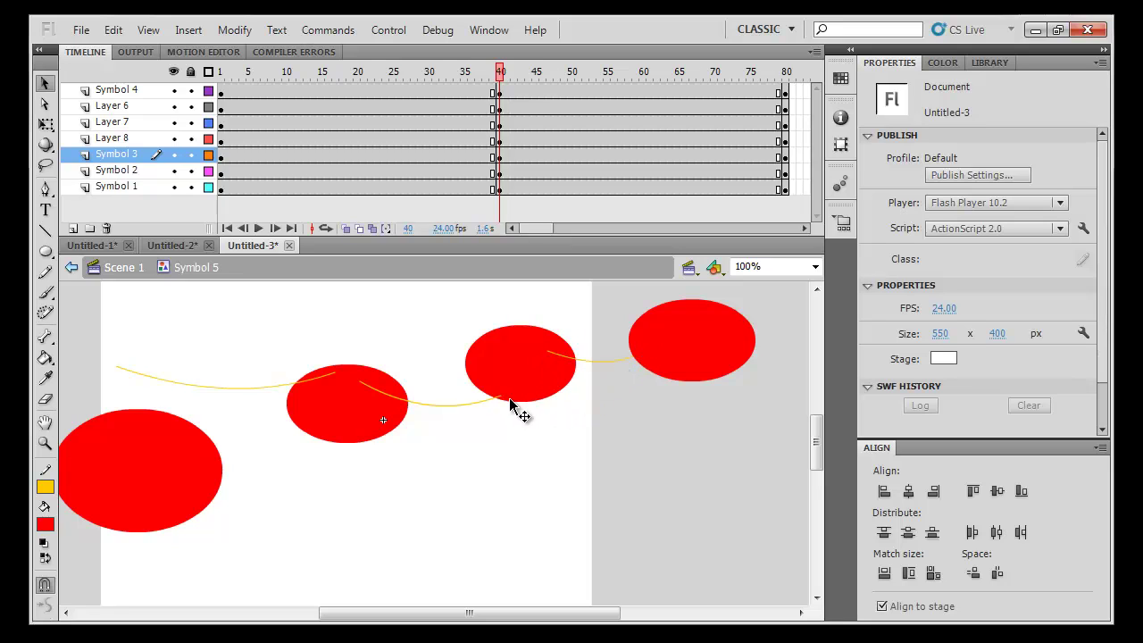
At frame 40, reshape the first and second connecting curves so their ends meet the moved ovals
{"action": "left_click_drag", "start_coordinate": [502, 402], "coordinate": [494, 355]}
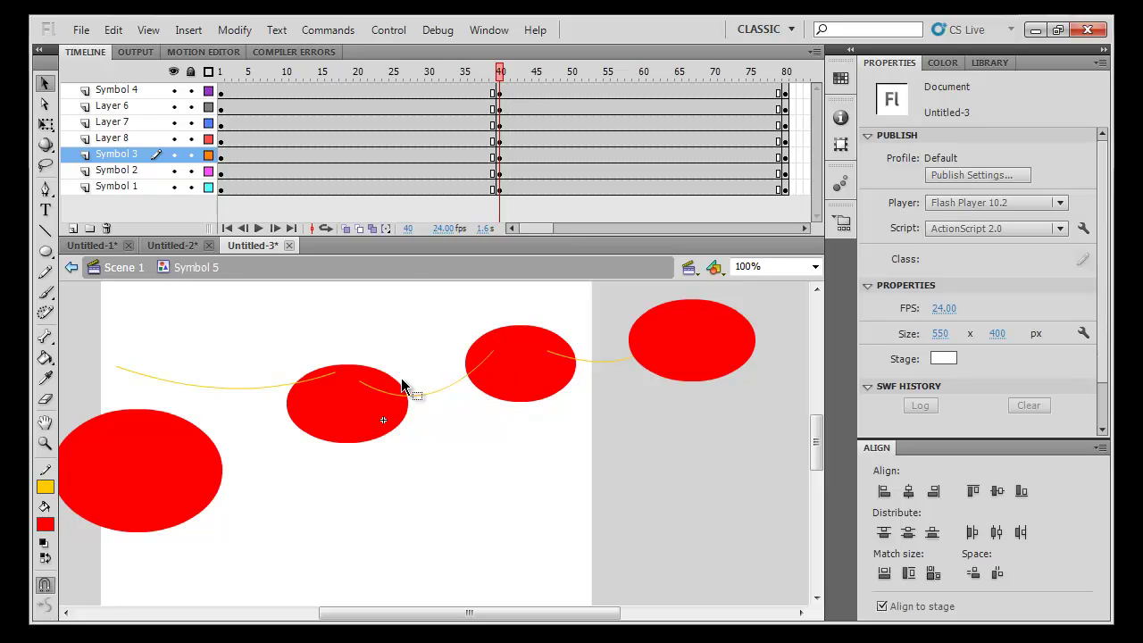
{"action": "left_click_drag", "start_coordinate": [361, 390], "coordinate": [313, 405]}
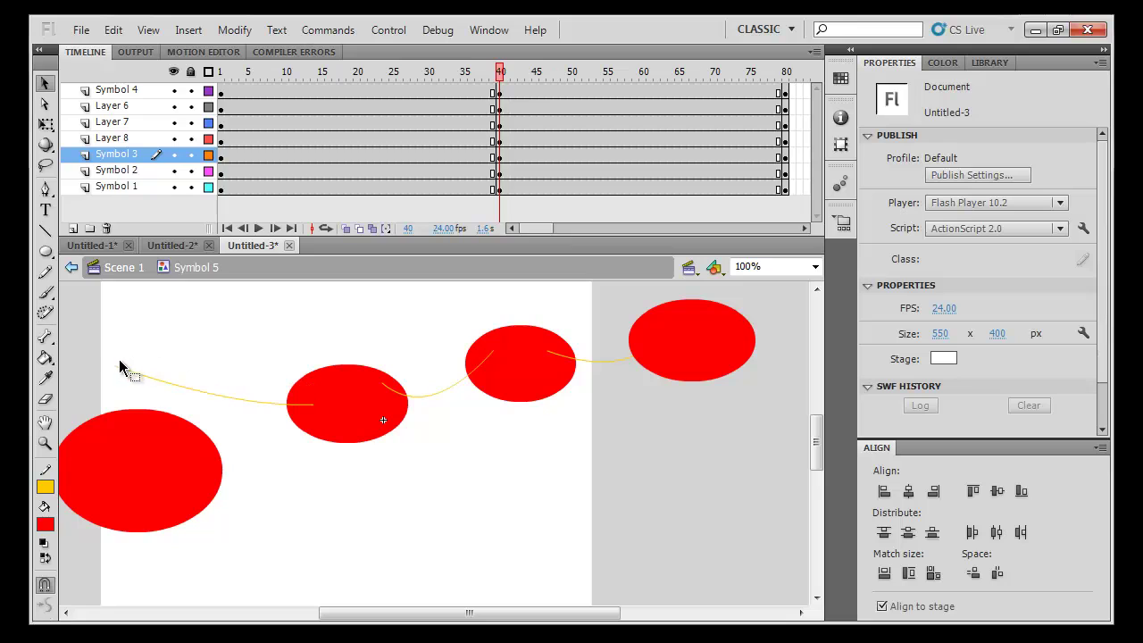
{"action": "left_click_drag", "start_coordinate": [118, 369], "coordinate": [176, 442]}
{"action": "left_click_drag", "start_coordinate": [246, 420], "coordinate": [264, 445]}
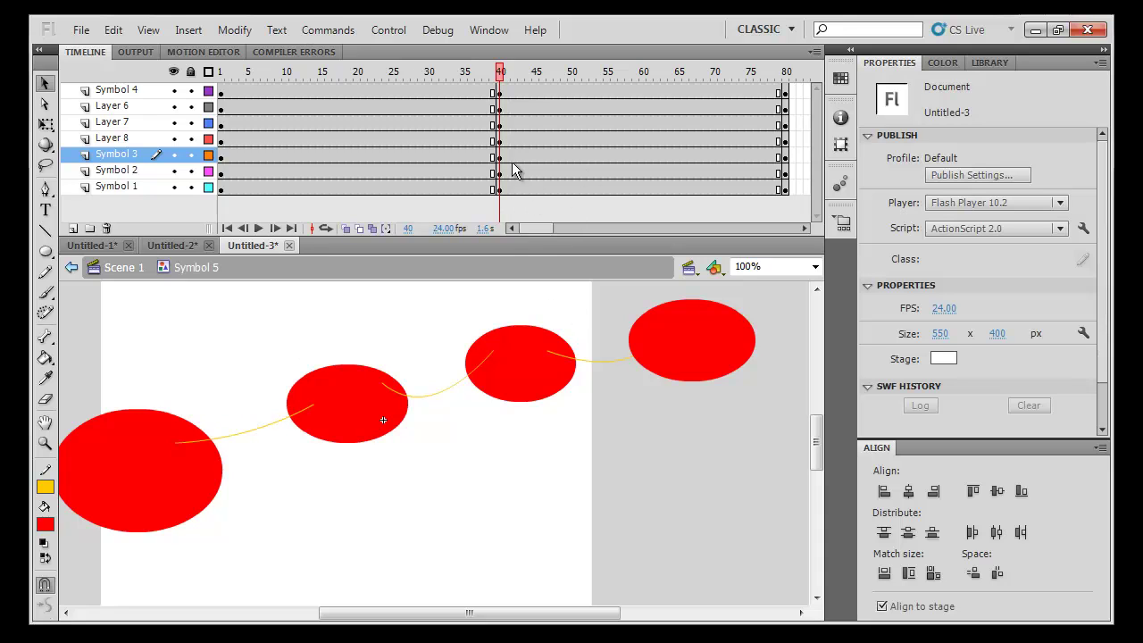
Move the Symbol 4 layer below the Layer 8 curve layer so the third curve overlaps the fourth oval
{"action": "left_click", "coordinate": [481, 92]}
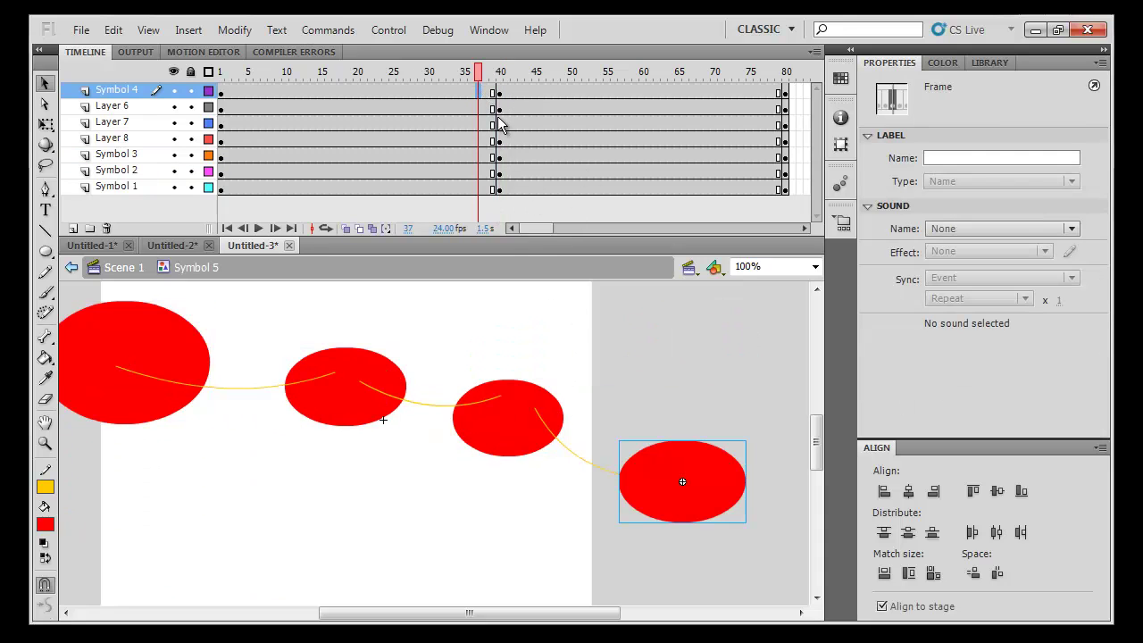
{"action": "left_click", "coordinate": [576, 457]}
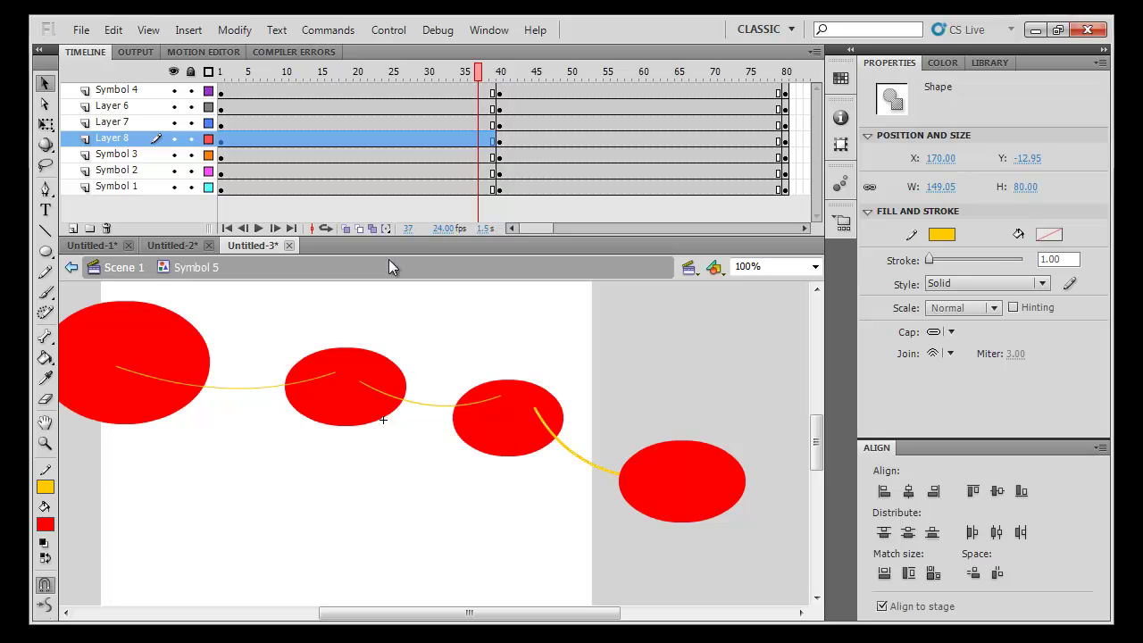
{"action": "left_click", "coordinate": [250, 384]}
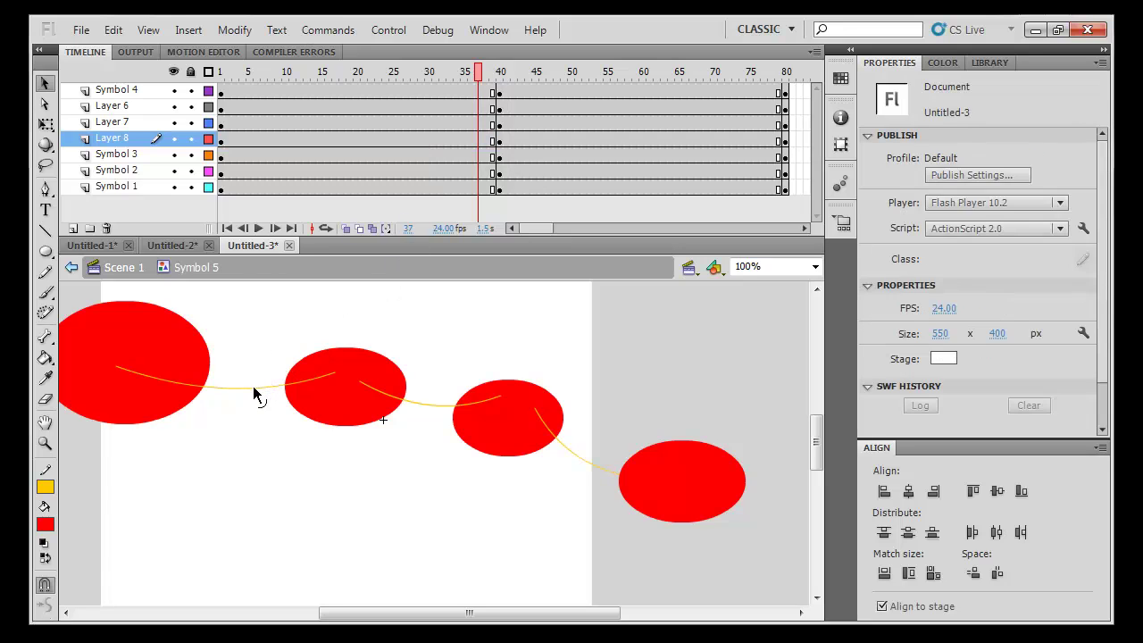
{"action": "left_click", "coordinate": [255, 388]}
{"action": "left_click_drag", "start_coordinate": [141, 90], "coordinate": [134, 148]}
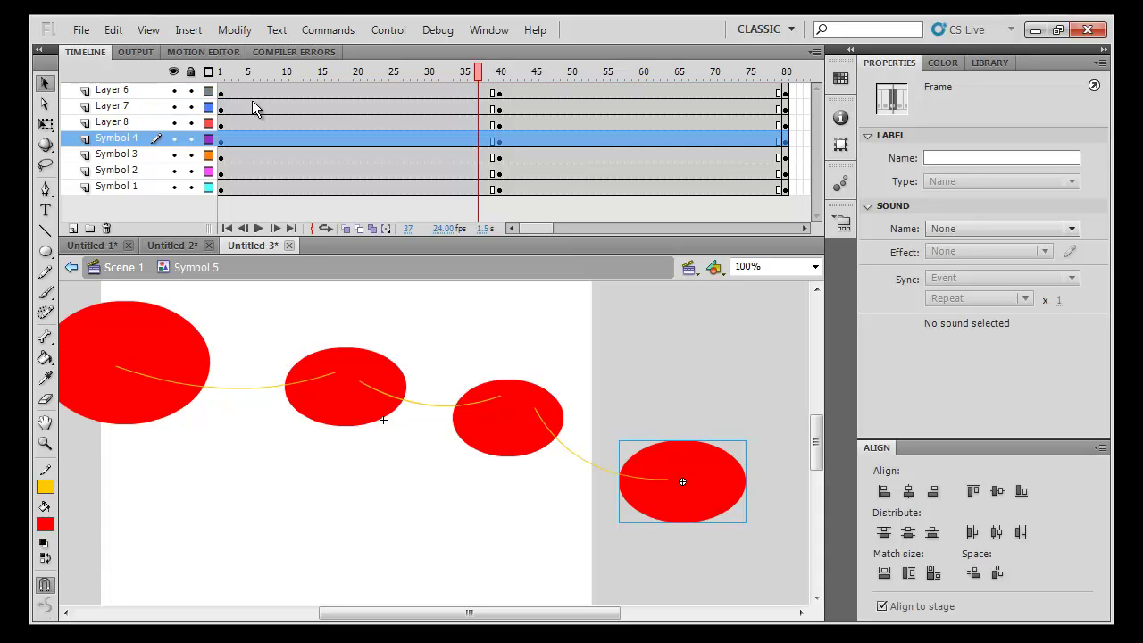
Create shape tweens on both spans of curve layers 6, 7 and 8, and preview the motion
{"action": "left_click_drag", "start_coordinate": [369, 122], "coordinate": [546, 77]}
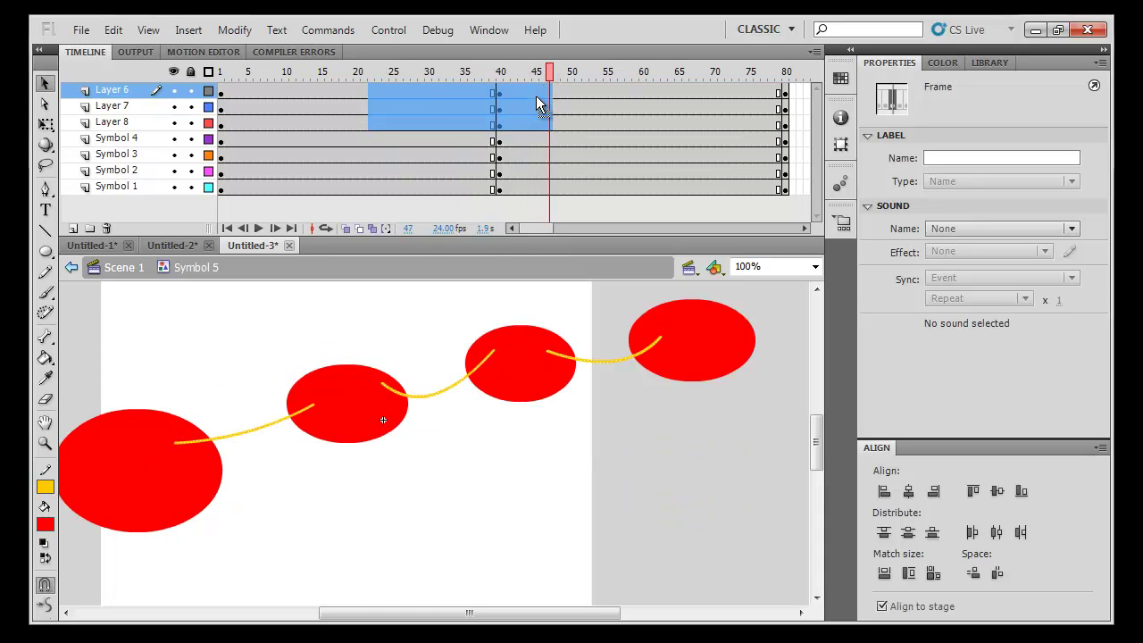
{"action": "right_click", "coordinate": [539, 103]}
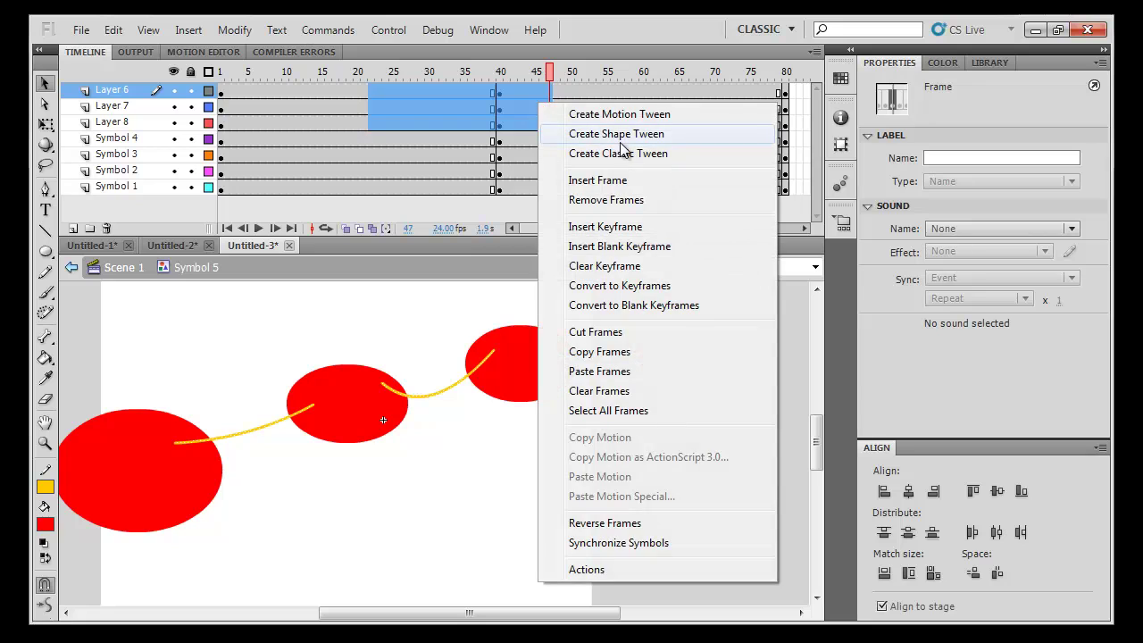
{"action": "left_click", "coordinate": [616, 134]}
{"action": "left_click_drag", "start_coordinate": [500, 72], "coordinate": [615, 79]}
{"action": "key", "text": "Return"}
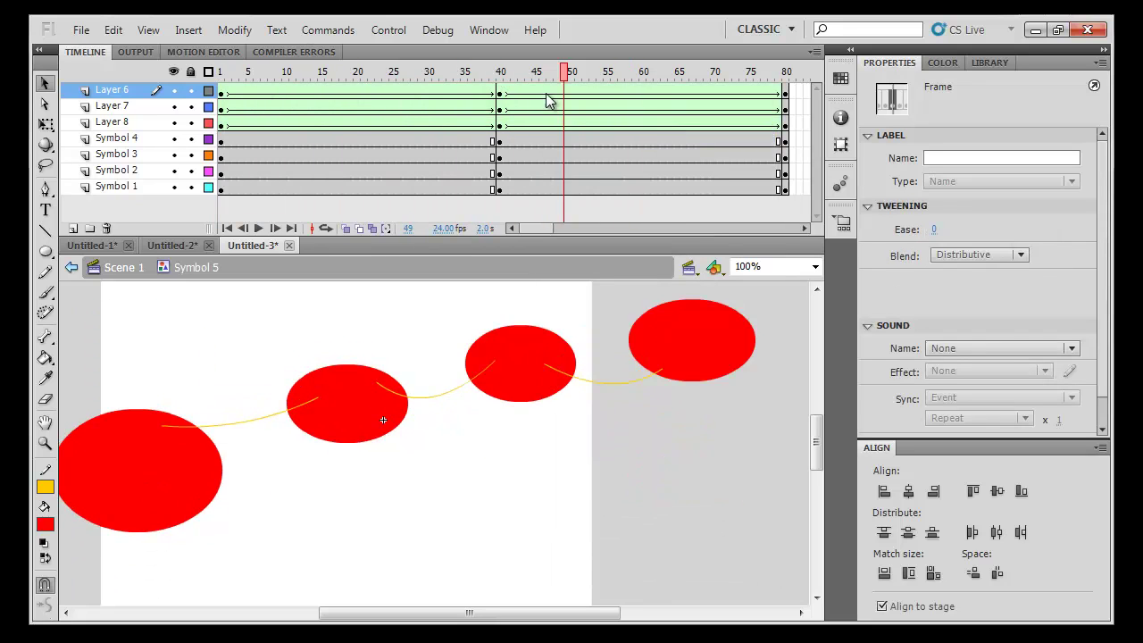
Create classic tweens on both spans of the four Symbol layers and play the animation
{"action": "left_click_drag", "start_coordinate": [454, 141], "coordinate": [613, 189]}
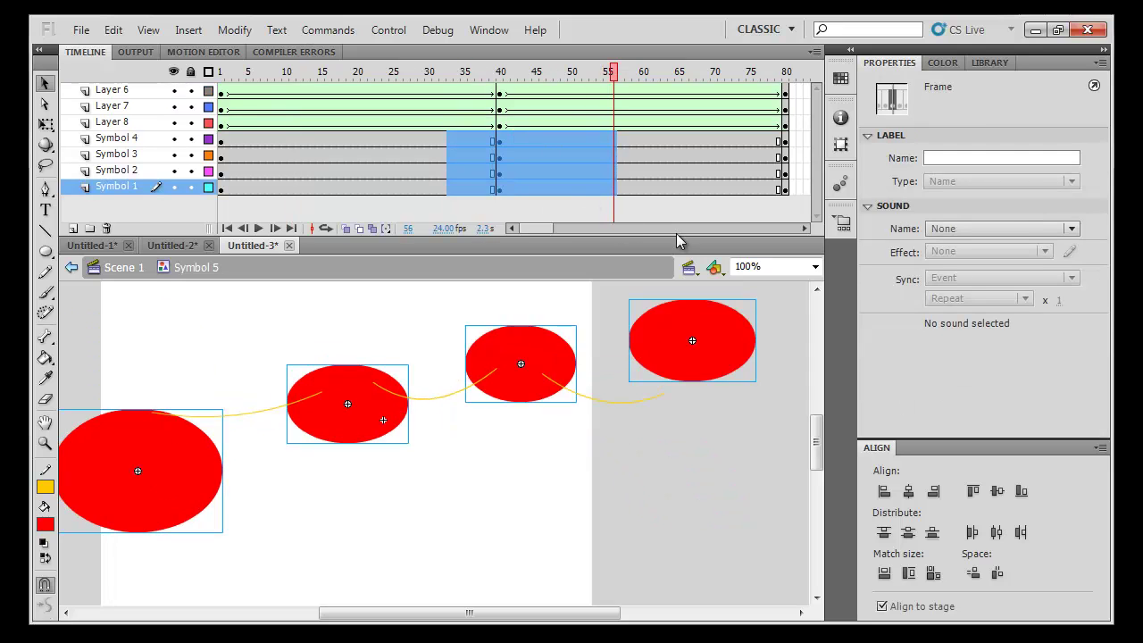
{"action": "right_click", "coordinate": [576, 183]}
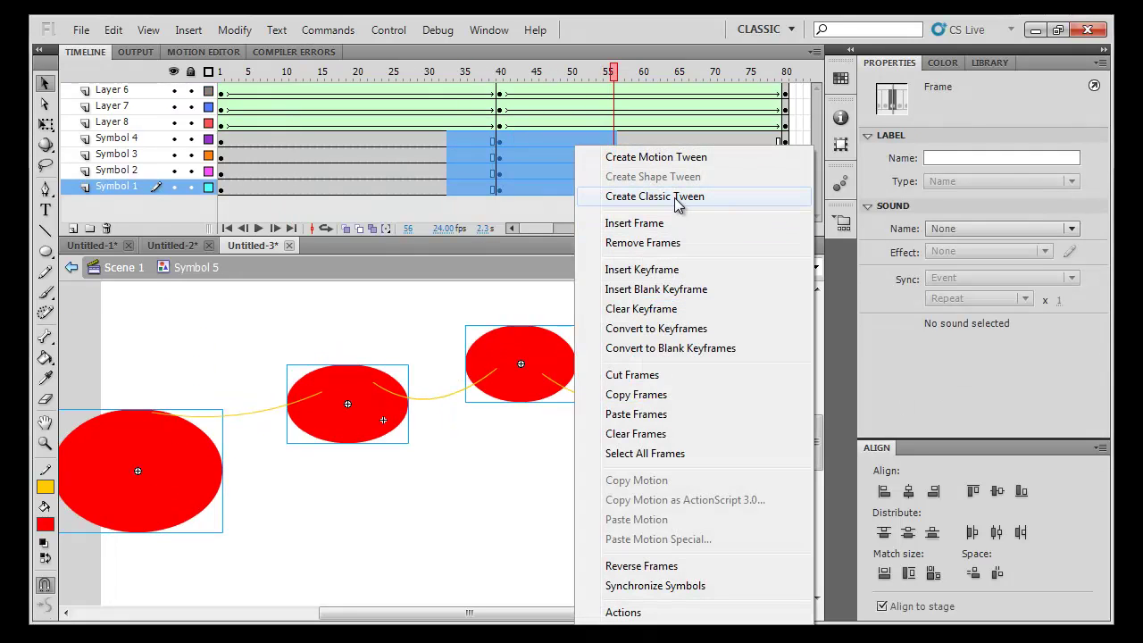
{"action": "left_click", "coordinate": [676, 197]}
{"action": "left_click_drag", "start_coordinate": [613, 71], "coordinate": [186, 98]}
{"action": "key", "text": "Return"}
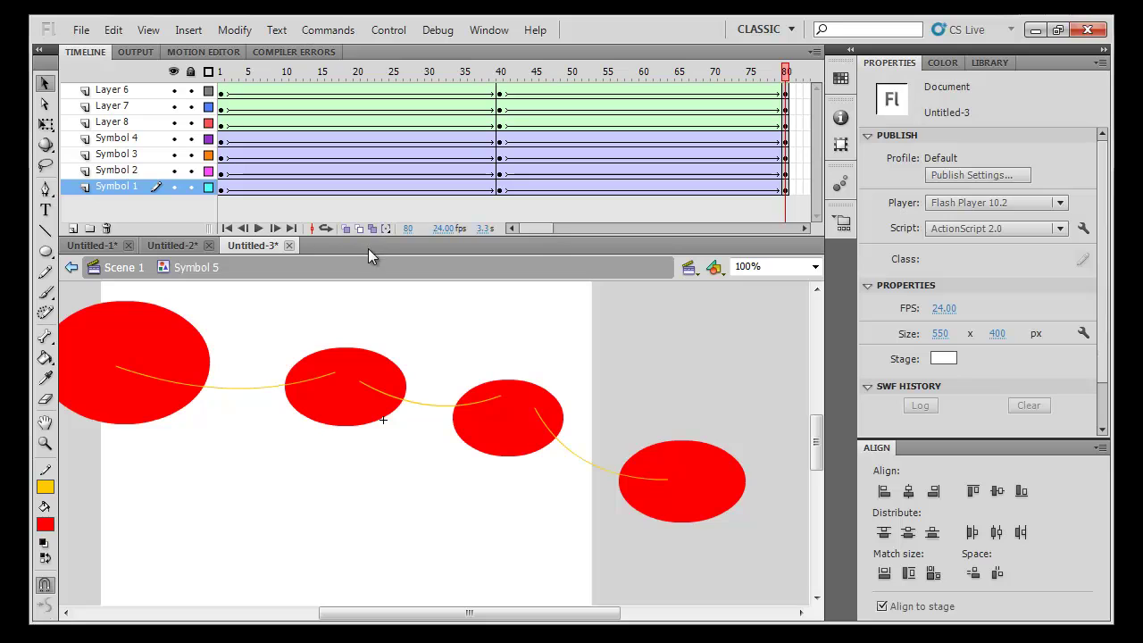
Insert keyframes on all seven layers at frame 20
{"action": "left_click", "coordinate": [401, 73]}
{"action": "key", "text": "shift+comma"}
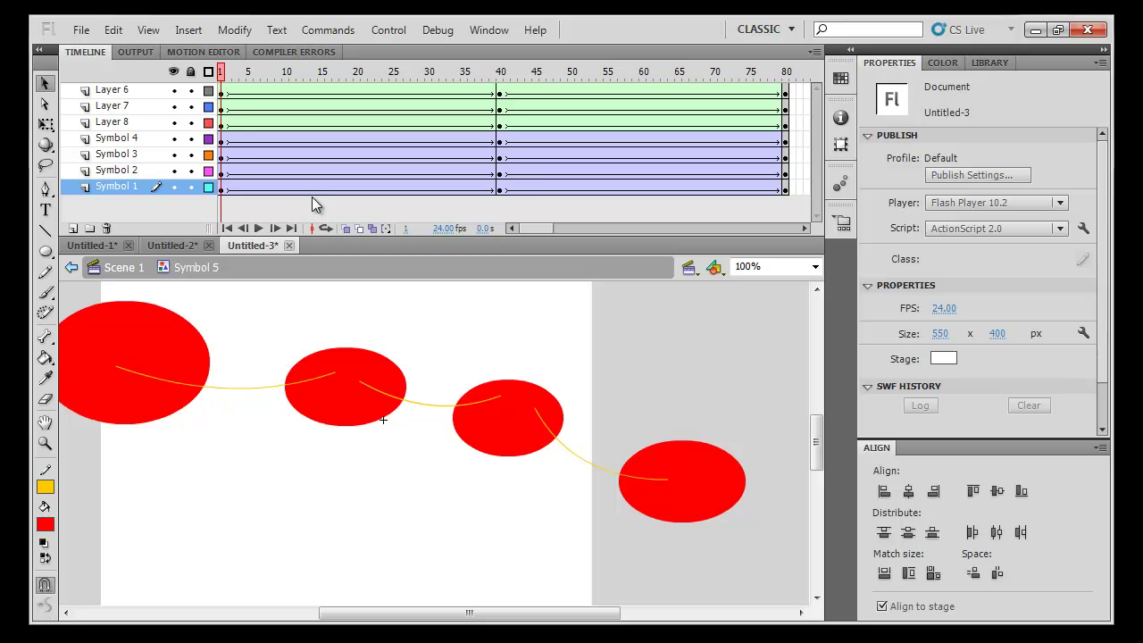
{"action": "left_click_drag", "start_coordinate": [365, 71], "coordinate": [221, 72]}
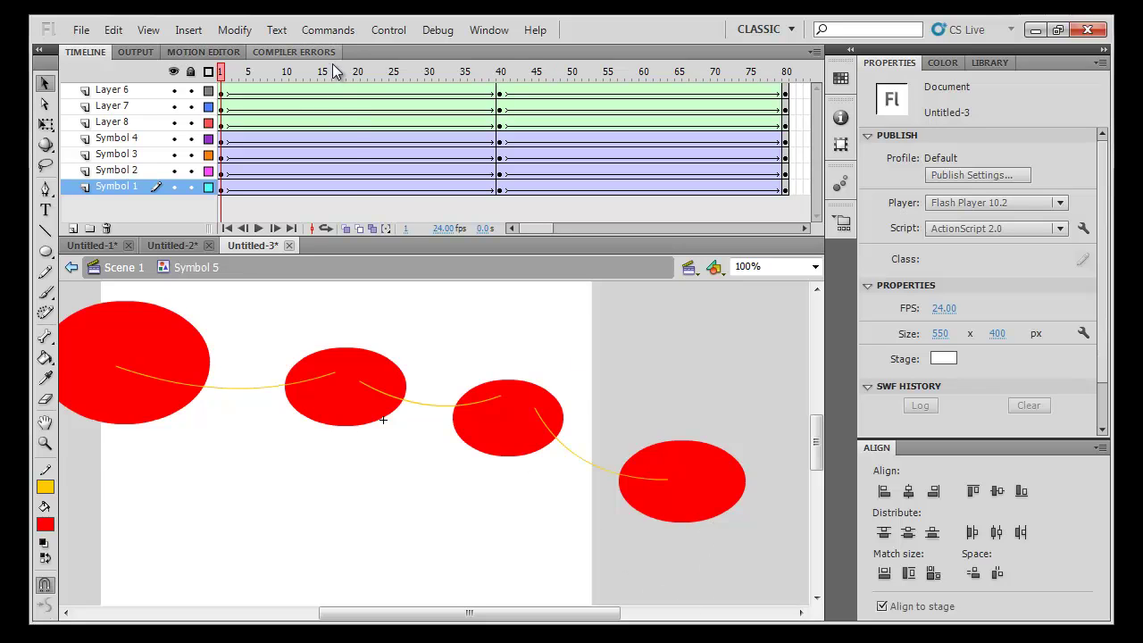
{"action": "left_click", "coordinate": [364, 75]}
{"action": "left_click_drag", "start_coordinate": [365, 79], "coordinate": [357, 77]}
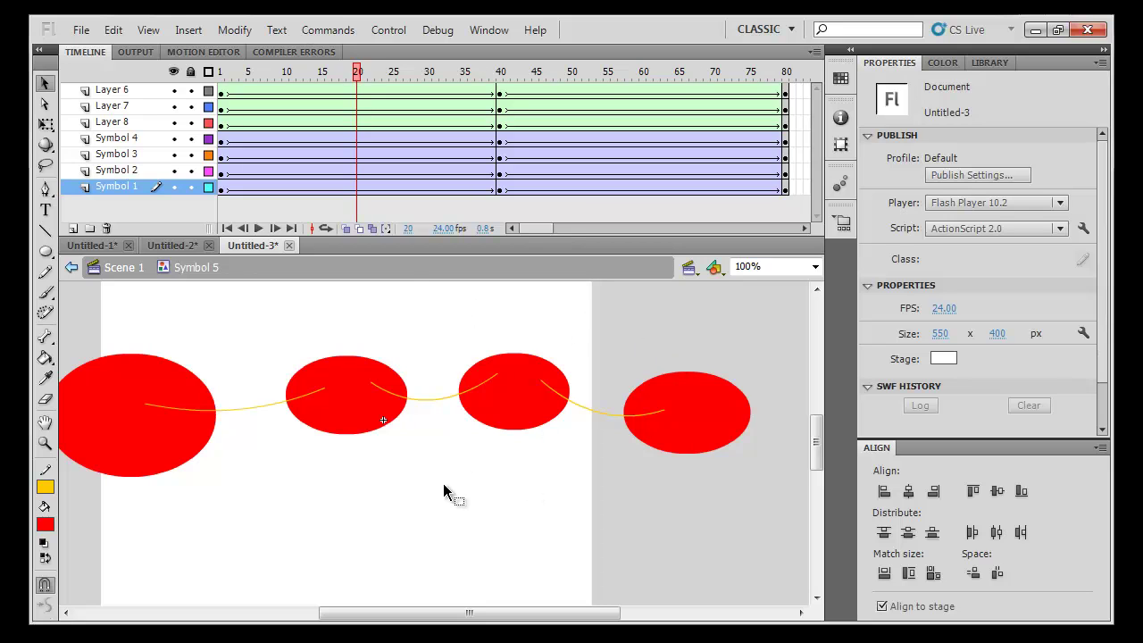
{"action": "left_click_drag", "start_coordinate": [364, 73], "coordinate": [360, 208]}
{"action": "key", "text": "F6"}
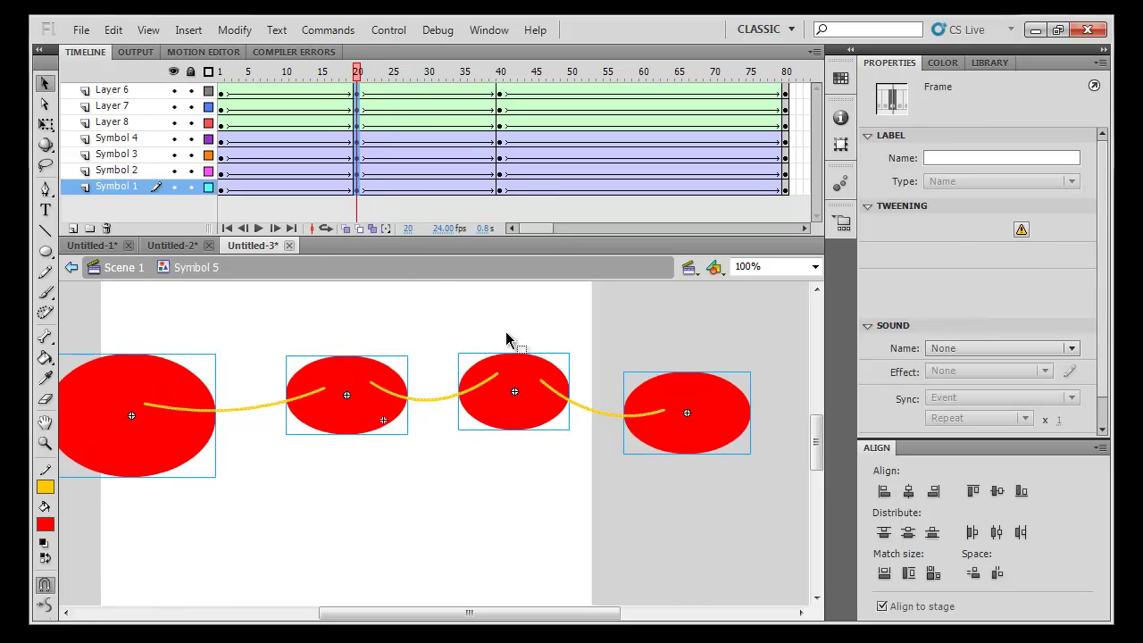
{"action": "left_click", "coordinate": [566, 327]}
Compare the positions of the ovals at frames 1 and 20
{"action": "mouse_move", "coordinate": [359, 77]}
{"action": "left_mouse_down"}
{"action": "mouse_move", "coordinate": [188, 80]}
{"action": "mouse_move", "coordinate": [320, 80]}
{"action": "mouse_move", "coordinate": [353, 85]}
{"action": "mouse_move", "coordinate": [361, 102]}
{"action": "mouse_move", "coordinate": [434, 85]}
{"action": "mouse_move", "coordinate": [312, 84]}
{"action": "mouse_move", "coordinate": [362, 76]}
{"action": "left_mouse_up"}
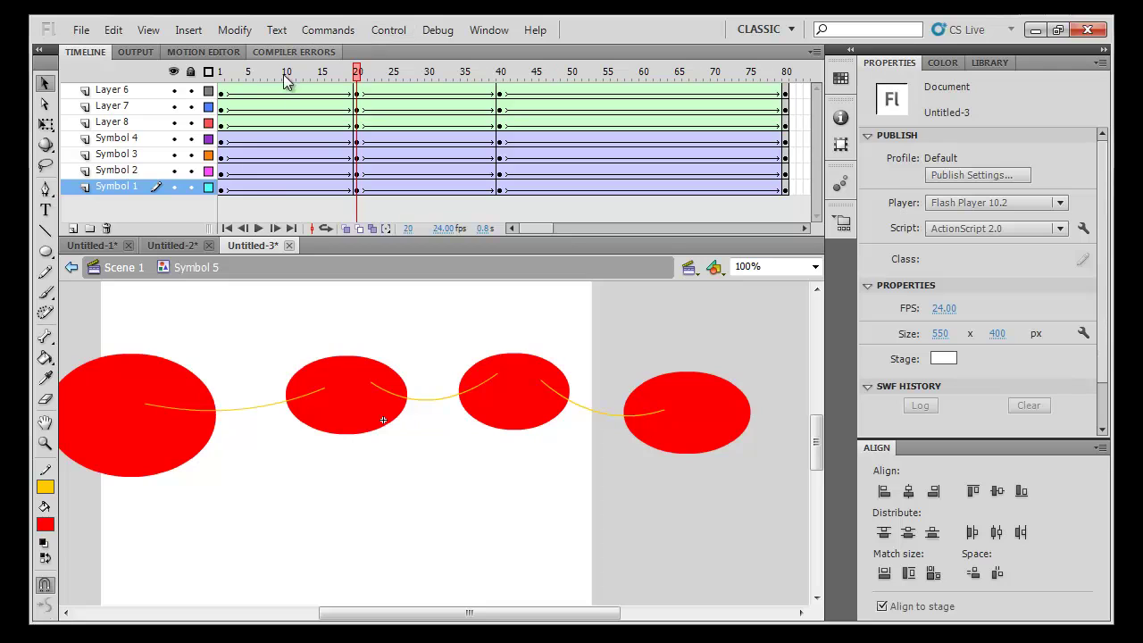
{"action": "left_click", "coordinate": [221, 74]}
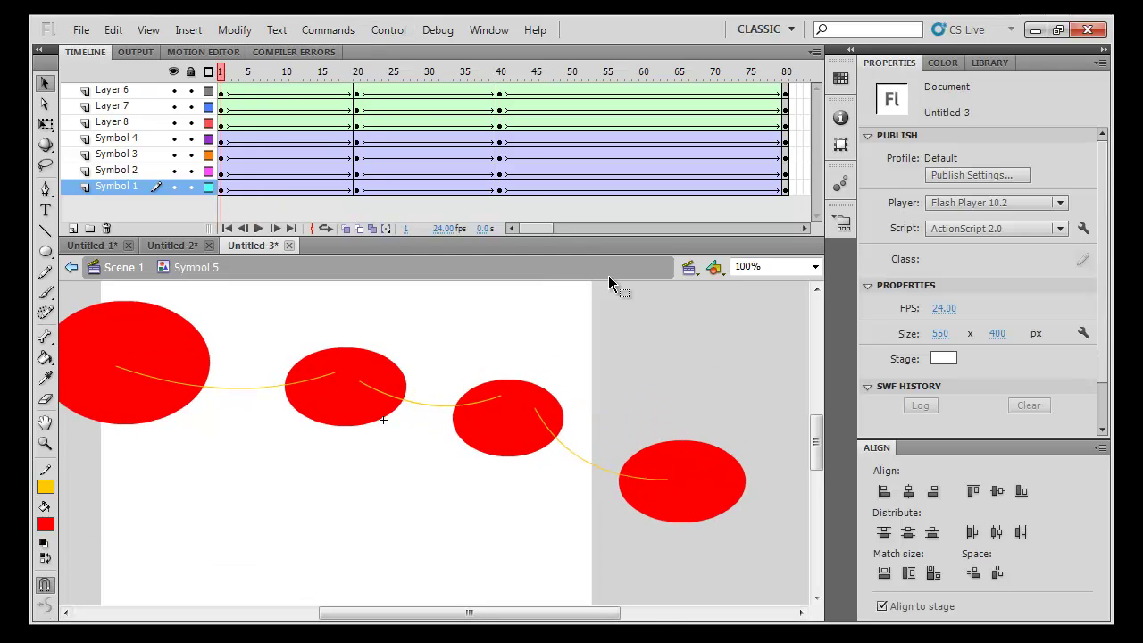
{"action": "left_click", "coordinate": [357, 72]}
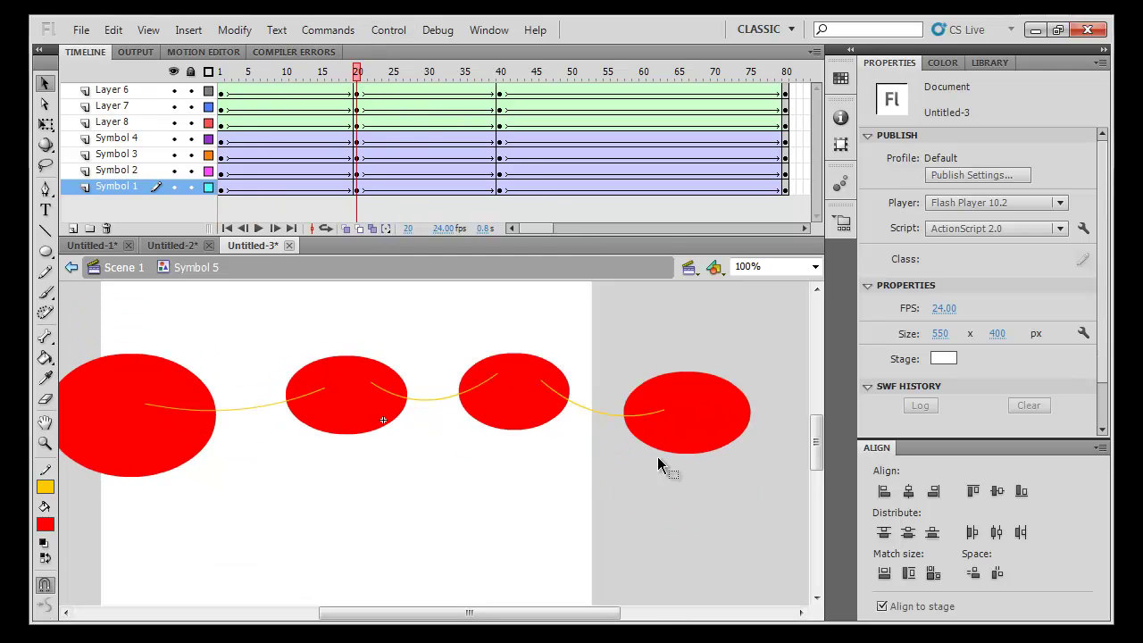
{"action": "left_click", "coordinate": [540, 415]}
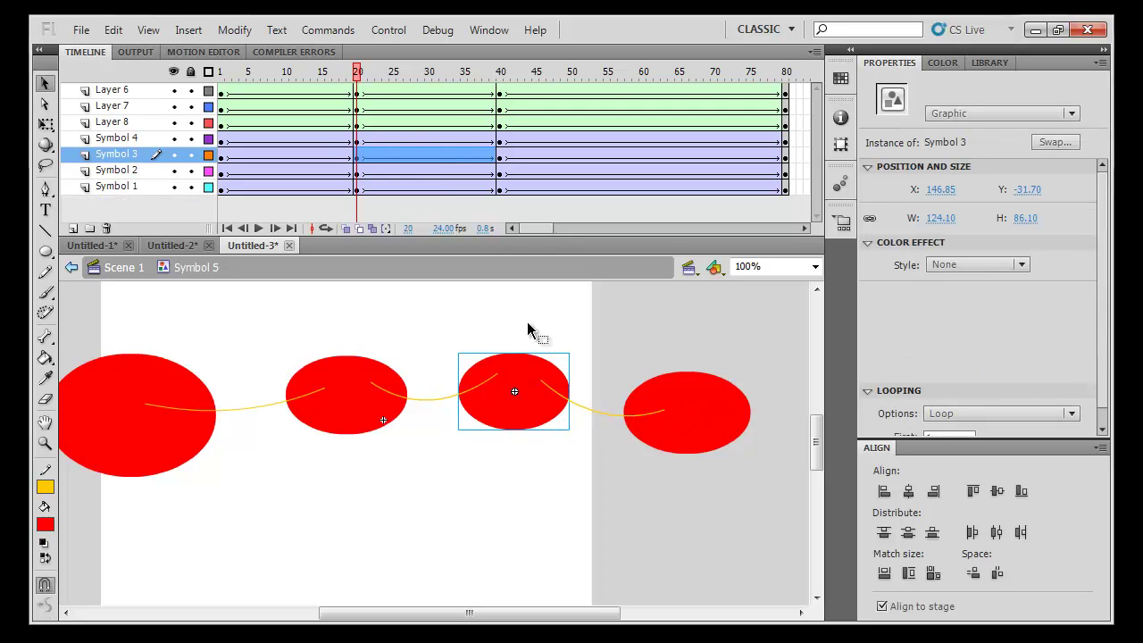
{"action": "left_click_drag", "start_coordinate": [358, 64], "coordinate": [221, 71]}
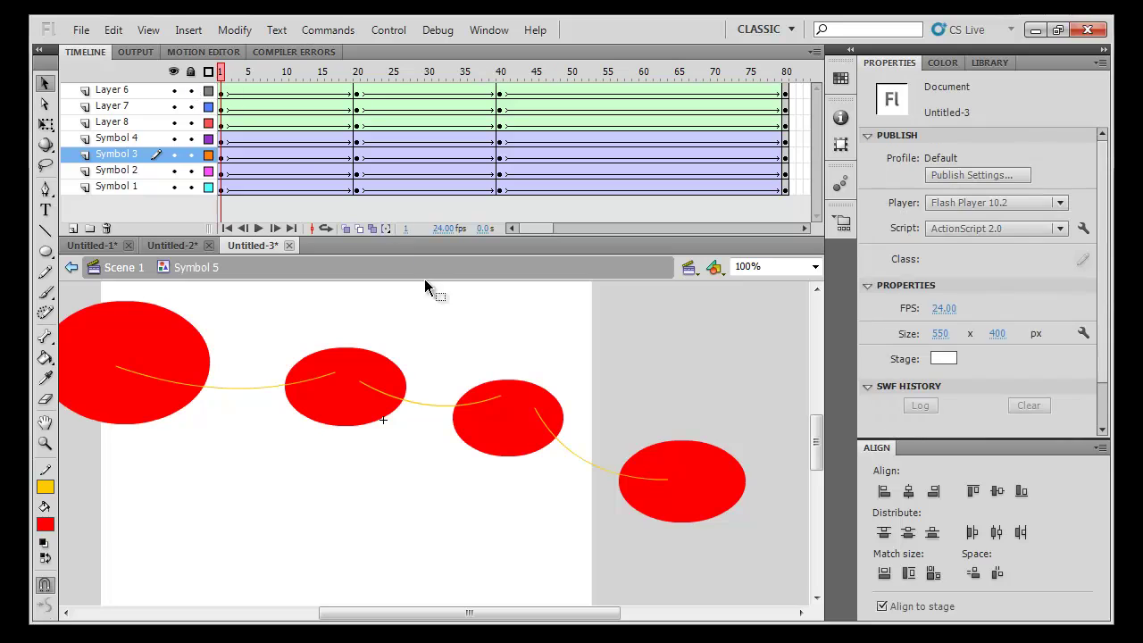
Show the rulers and add horizontal guides at the tops of the first three ovals and the bottom of the fourth
{"action": "key", "text": "ctrl+alt+shift+r"}
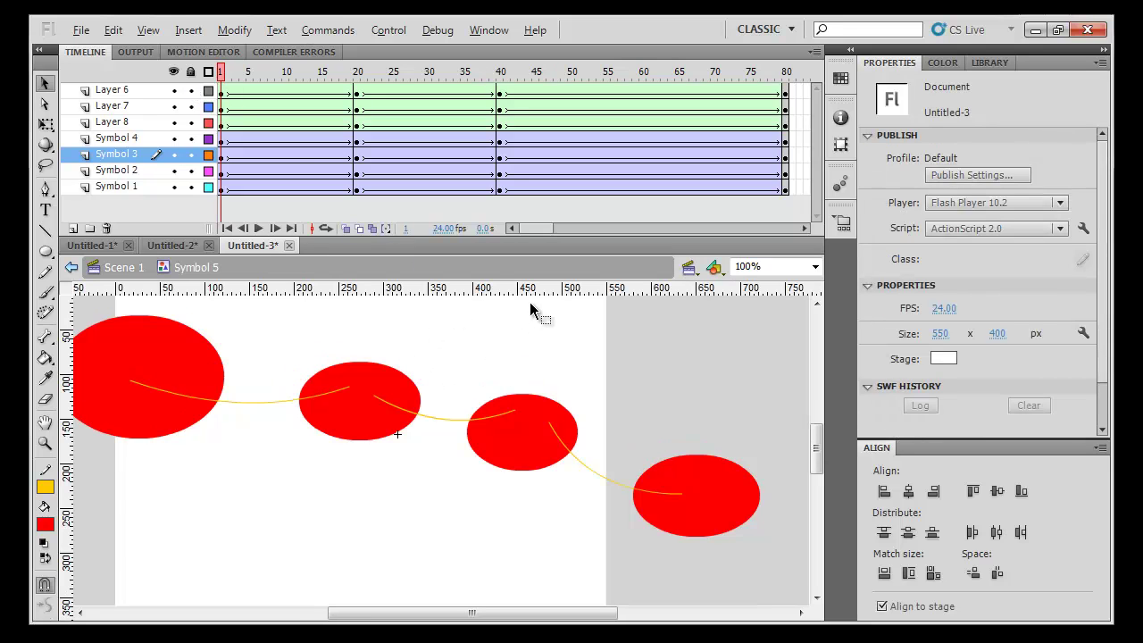
{"action": "left_click_drag", "start_coordinate": [464, 396], "coordinate": [516, 435]}
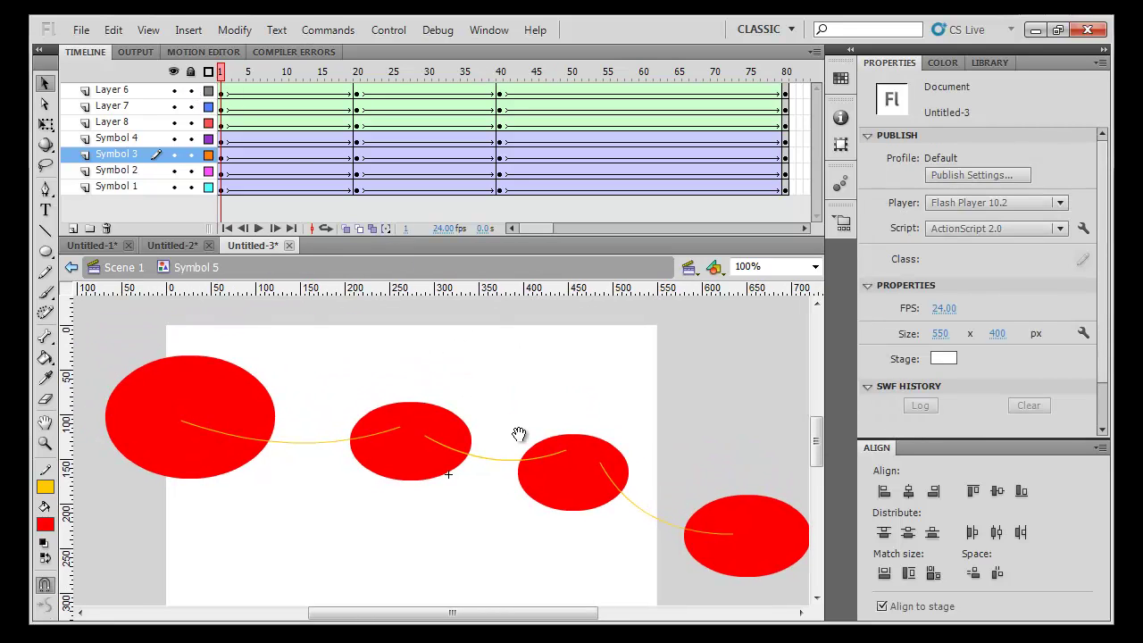
{"action": "left_click_drag", "start_coordinate": [631, 288], "coordinate": [593, 576]}
{"action": "left_click_drag", "start_coordinate": [652, 292], "coordinate": [662, 401]}
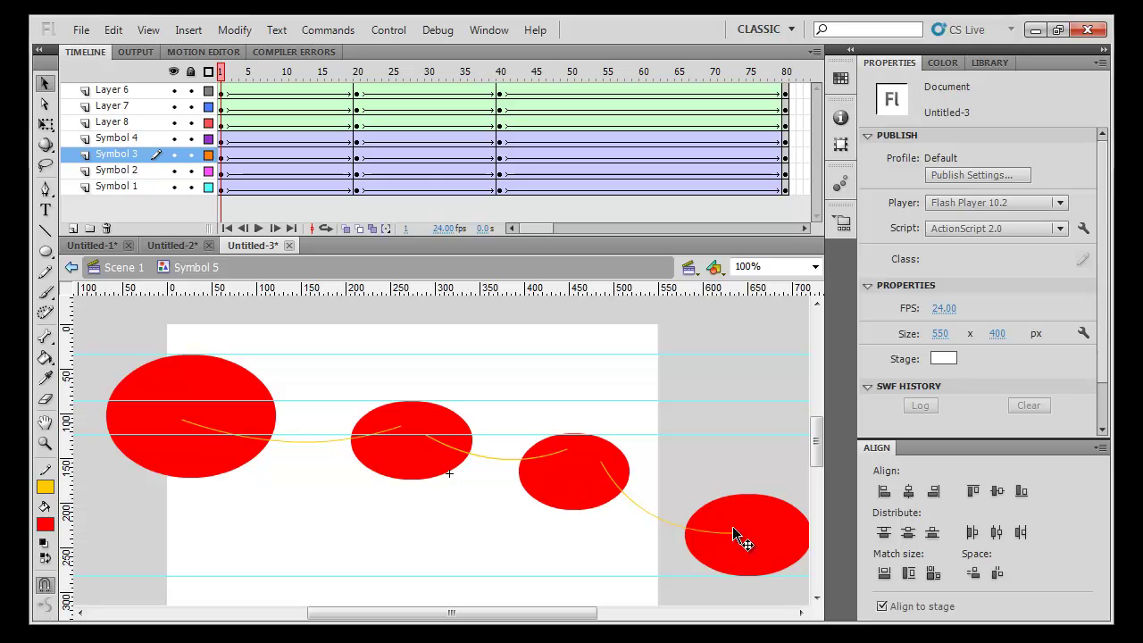
At frame 20, lower the fourth and third ovals to hang from the third guide, and the second to about X -41, Y 66
{"action": "left_click", "coordinate": [363, 75]}
{"action": "left_click", "coordinate": [357, 75]}
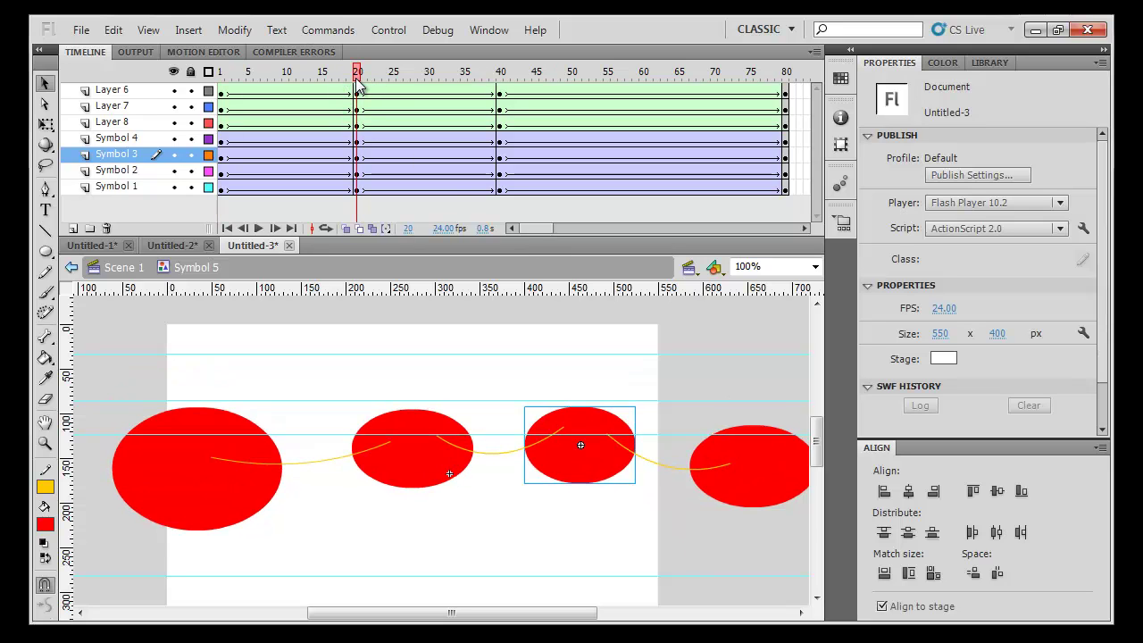
{"action": "left_click_drag", "start_coordinate": [764, 466], "coordinate": [763, 477]}
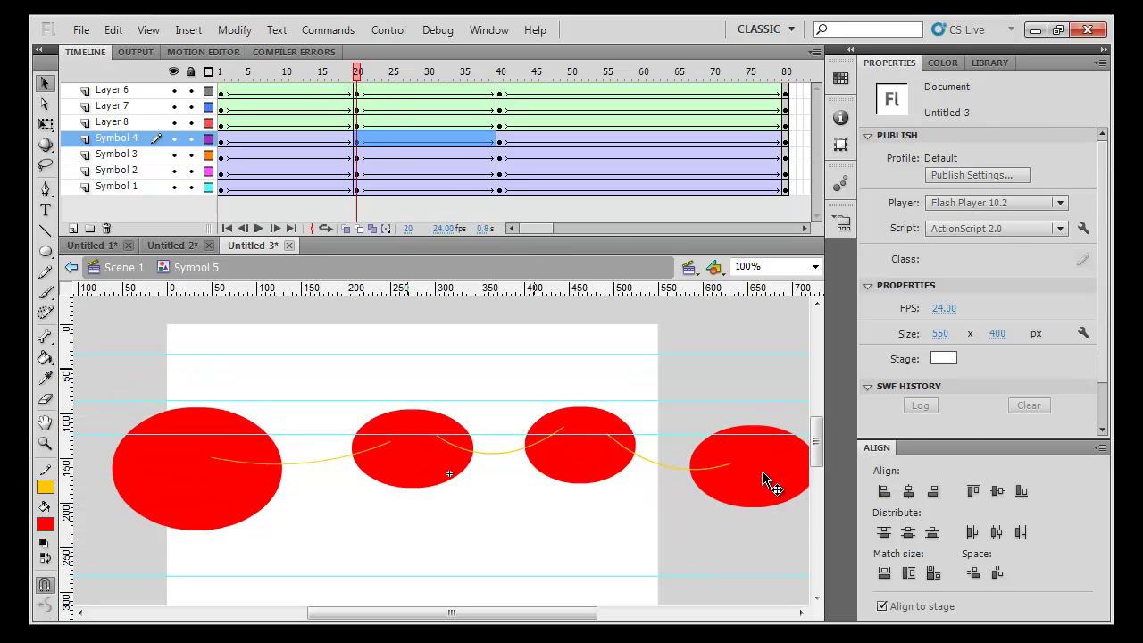
{"action": "left_click_drag", "start_coordinate": [587, 461], "coordinate": [587, 488]}
{"action": "left_click_drag", "start_coordinate": [448, 473], "coordinate": [452, 557]}
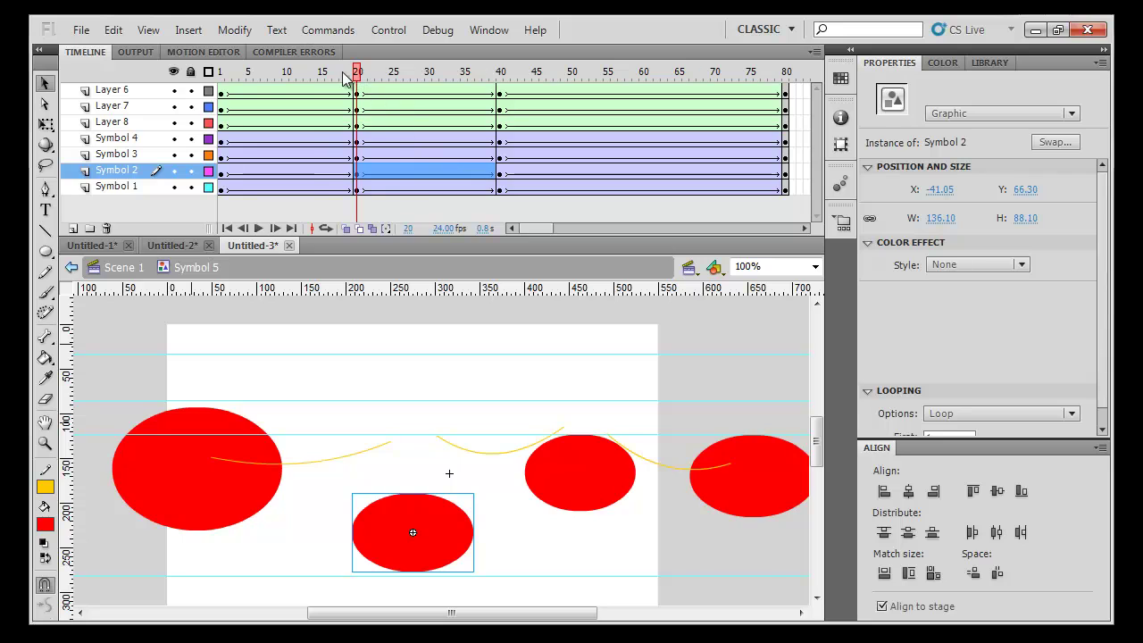
At frame 20, lower the third oval to the lowest guide and raise the second to the third guide at about X -29, Y 0
{"action": "left_click_drag", "start_coordinate": [356, 71], "coordinate": [220, 71]}
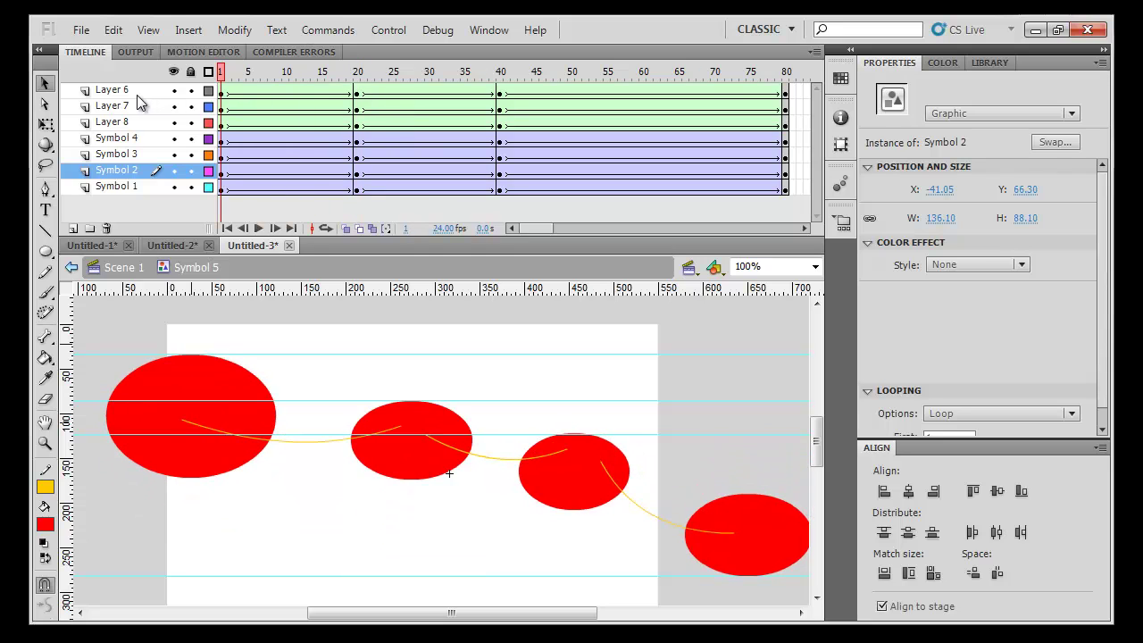
{"action": "mouse_move", "coordinate": [556, 497]}
{"action": "left_mouse_down"}
{"action": "mouse_move", "coordinate": [549, 566]}
{"action": "mouse_move", "coordinate": [553, 492]}
{"action": "left_mouse_up"}
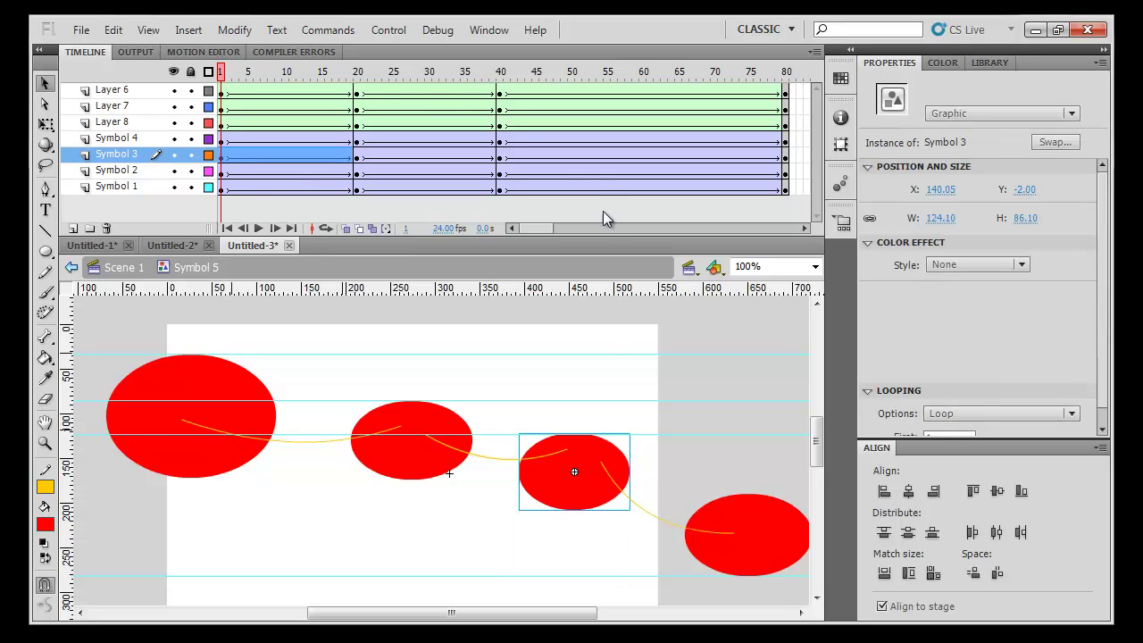
{"action": "left_click", "coordinate": [357, 71]}
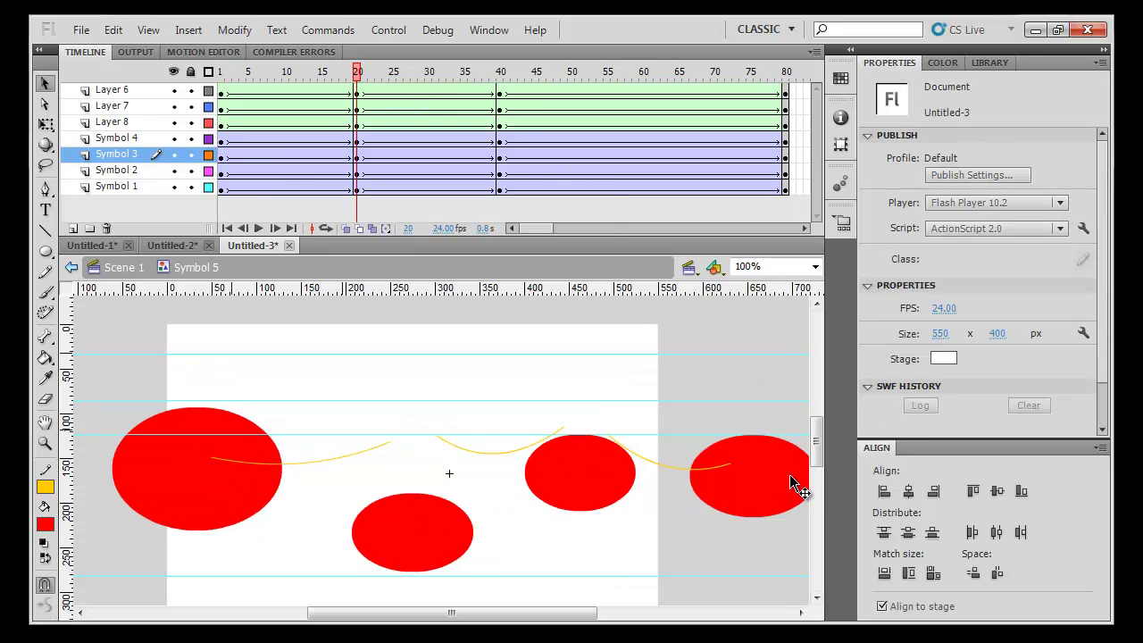
{"action": "left_click_drag", "start_coordinate": [577, 496], "coordinate": [558, 555]}
{"action": "left_click_drag", "start_coordinate": [560, 560], "coordinate": [473, 495]}
At frame 20, raise the first oval until its top meets the uppermost guide, at about X -259
{"action": "left_click_drag", "start_coordinate": [230, 492], "coordinate": [246, 434]}
{"action": "key", "text": "Up"}
{"action": "key", "text": "Up"}
{"action": "key", "text": "Up"}
{"action": "key", "text": "Up"}
{"action": "key", "text": "Up"}
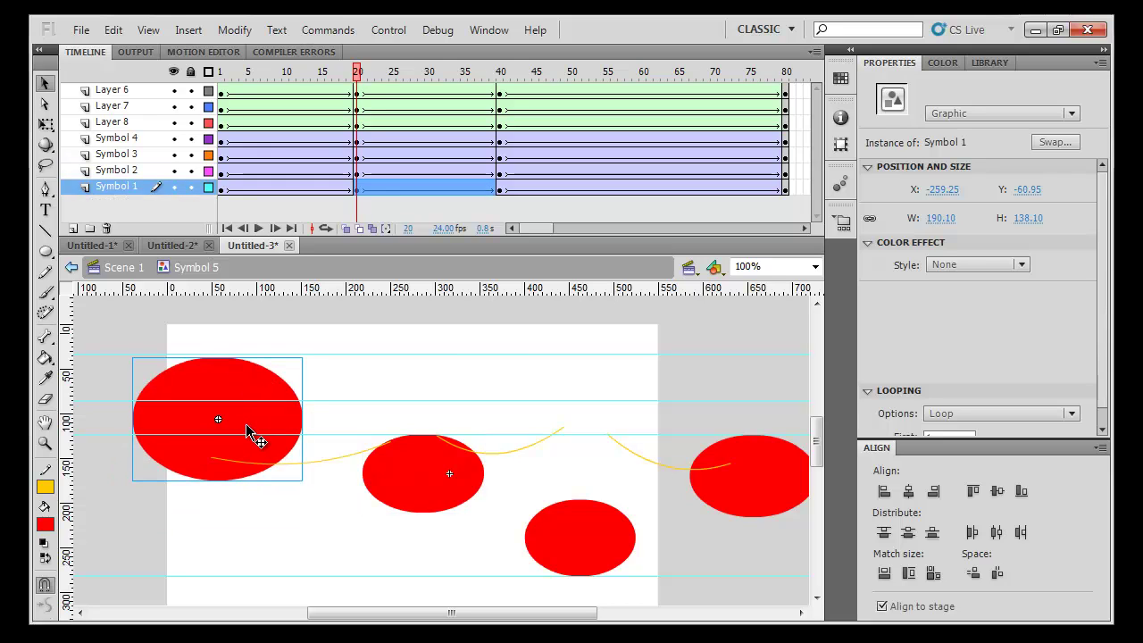
{"action": "left_click", "coordinate": [449, 480]}
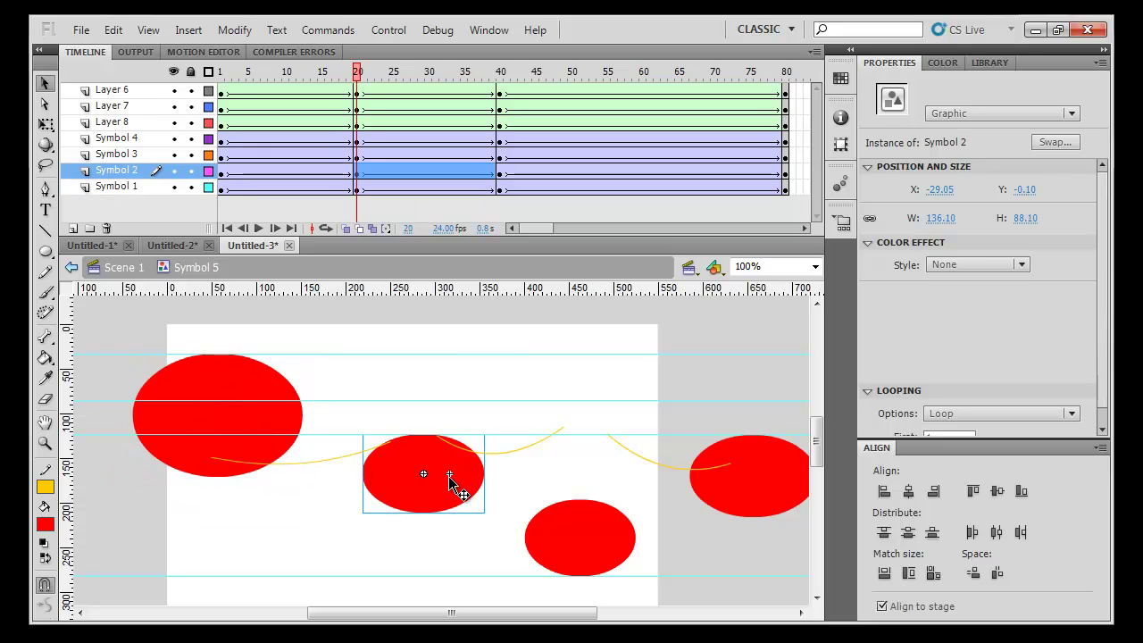
{"action": "left_click", "coordinate": [744, 512]}
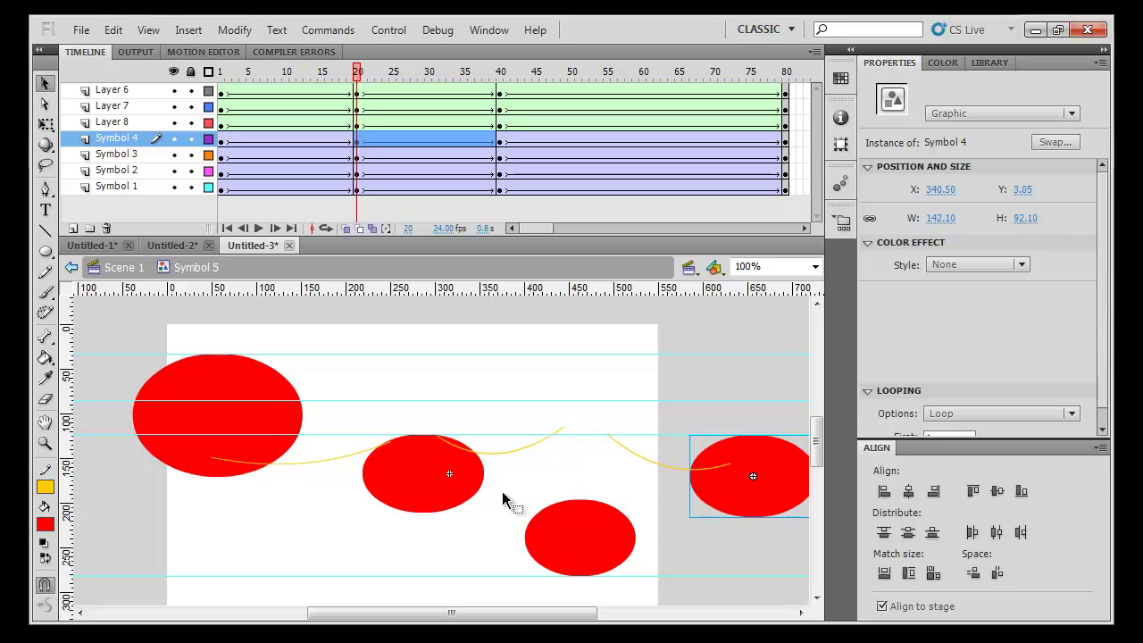
{"action": "left_click", "coordinate": [689, 449]}
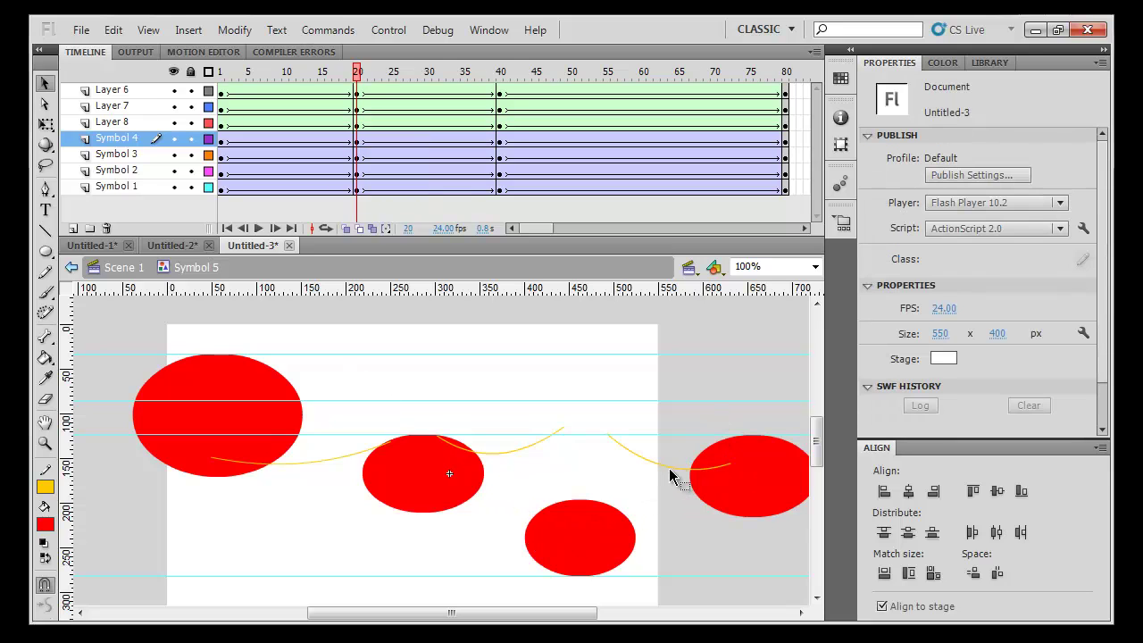
{"action": "left_click", "coordinate": [674, 466]}
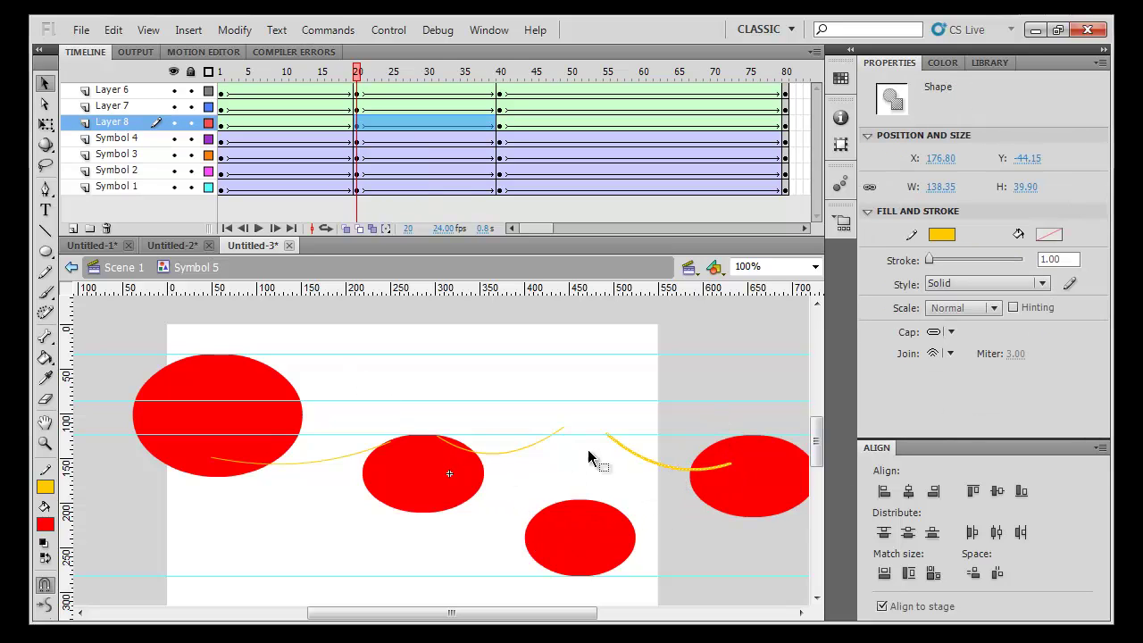
At frame 40, lower the second oval to the lowest guide and hang the first and third ovals from the third guide
{"action": "left_click_drag", "start_coordinate": [358, 71], "coordinate": [514, 131]}
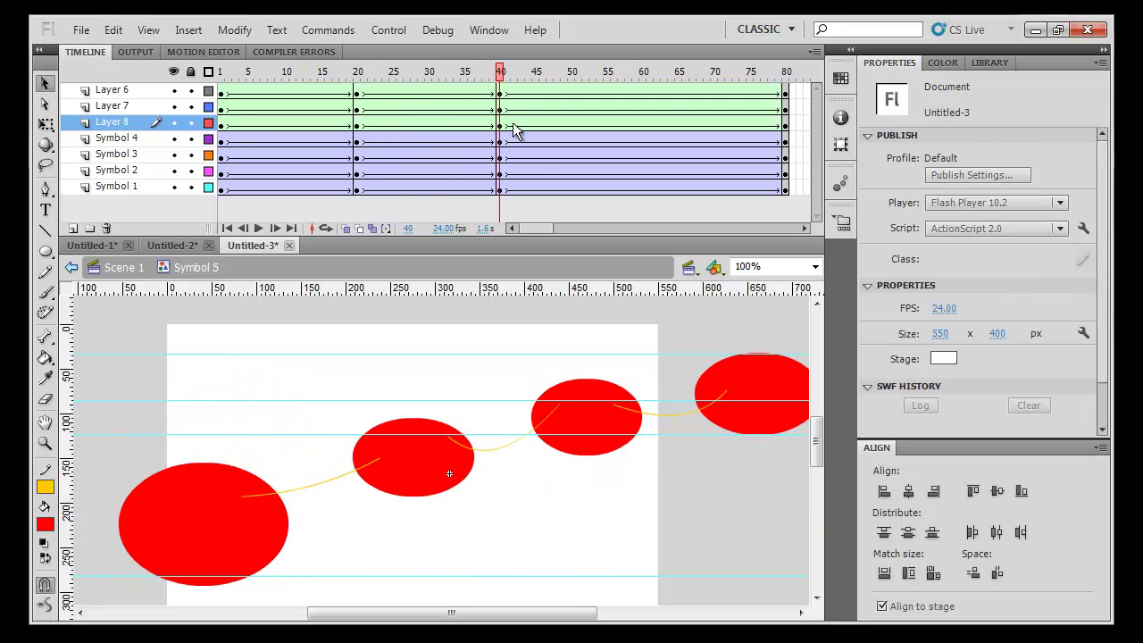
{"action": "left_click", "coordinate": [773, 420]}
{"action": "left_click_drag", "start_coordinate": [451, 479], "coordinate": [447, 553]}
{"action": "left_click_drag", "start_coordinate": [228, 536], "coordinate": [237, 509]}
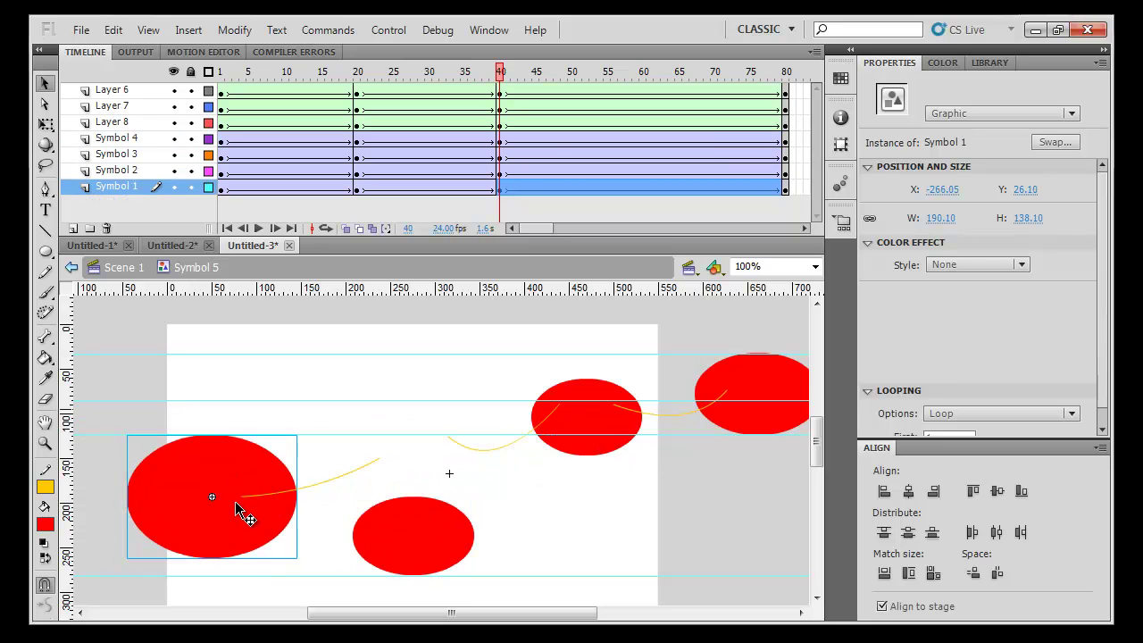
{"action": "left_click_drag", "start_coordinate": [579, 450], "coordinate": [579, 506]}
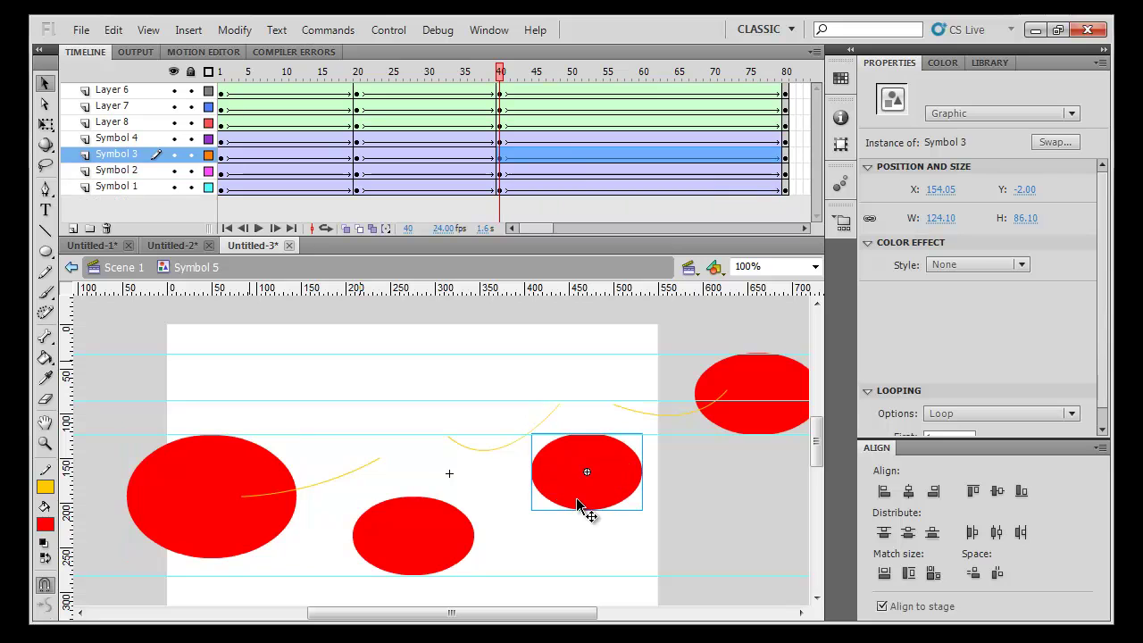
Compare the oval poses at frames 1, 20 and 40
{"action": "left_click_drag", "start_coordinate": [500, 85], "coordinate": [215, 52]}
{"action": "key", "text": "ctrl+shift+a"}
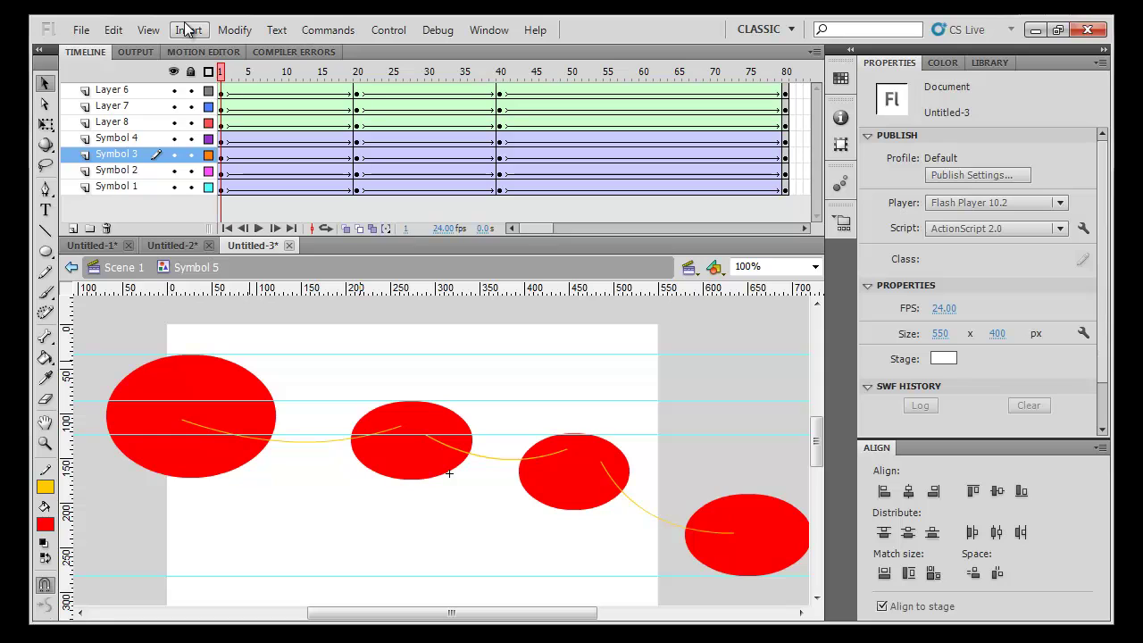
{"action": "left_click", "coordinate": [357, 72]}
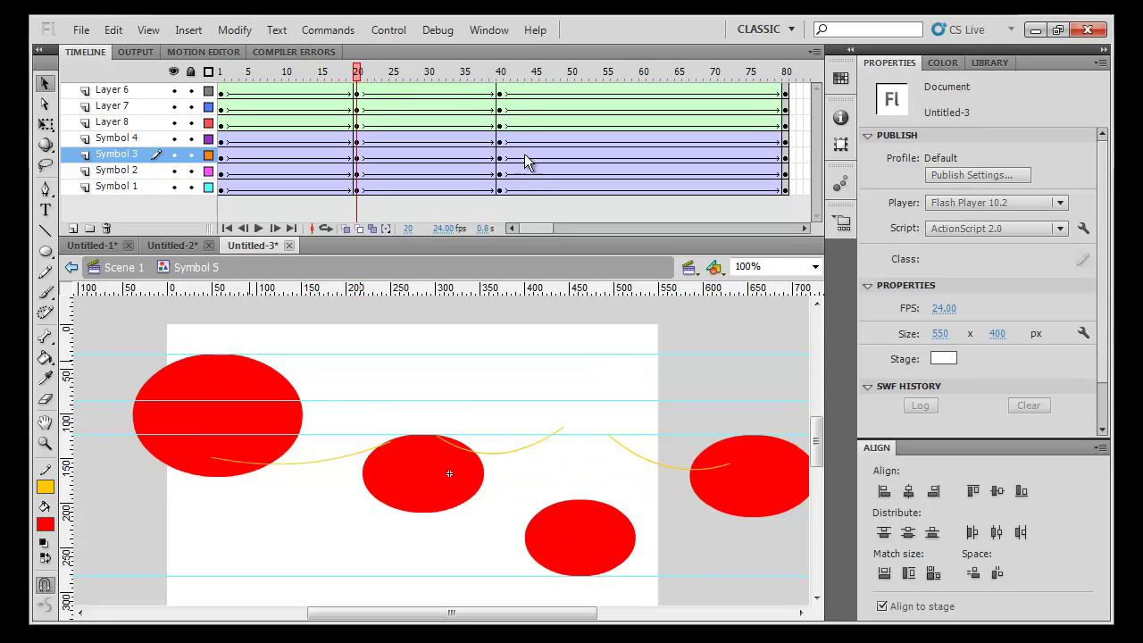
{"action": "left_click", "coordinate": [500, 72]}
{"action": "left_click", "coordinate": [424, 543]}
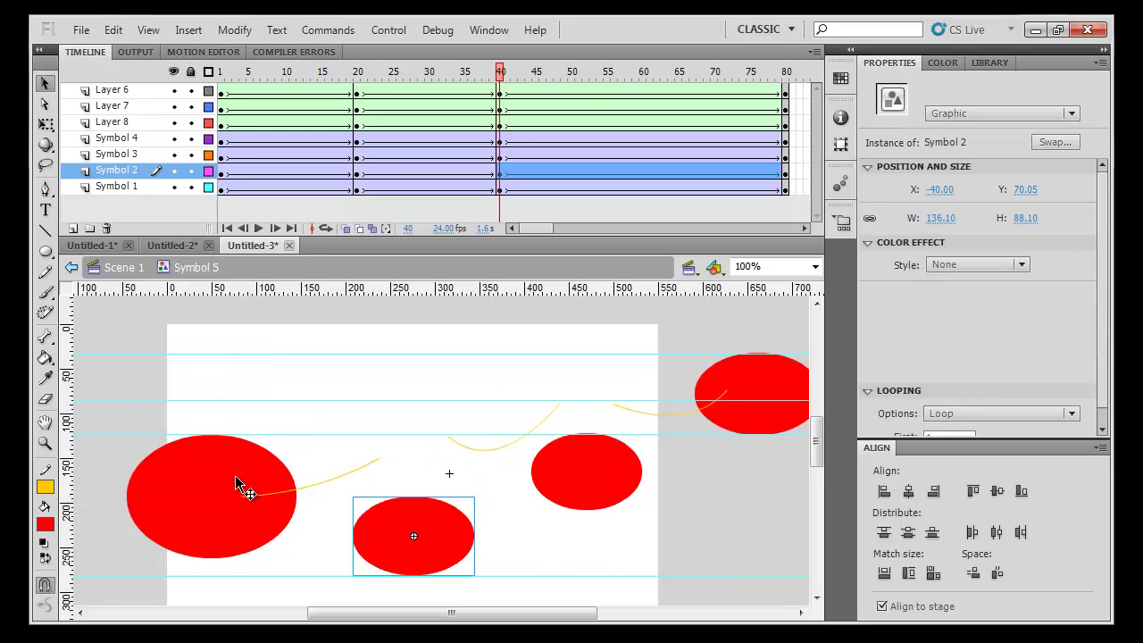
Add keyframes on all layers around frame 62, lower the first oval, and raise the other three to the third, second and uppermost guides respectively
{"action": "left_click_drag", "start_coordinate": [661, 87], "coordinate": [655, 233]}
{"action": "key", "text": "F6"}
{"action": "left_click", "coordinate": [589, 349]}
{"action": "left_click_drag", "start_coordinate": [227, 505], "coordinate": [215, 556]}
{"action": "left_click_drag", "start_coordinate": [789, 486], "coordinate": [775, 422]}
{"action": "left_click_drag", "start_coordinate": [582, 496], "coordinate": [576, 460]}
{"action": "left_click_drag", "start_coordinate": [408, 490], "coordinate": [414, 478]}
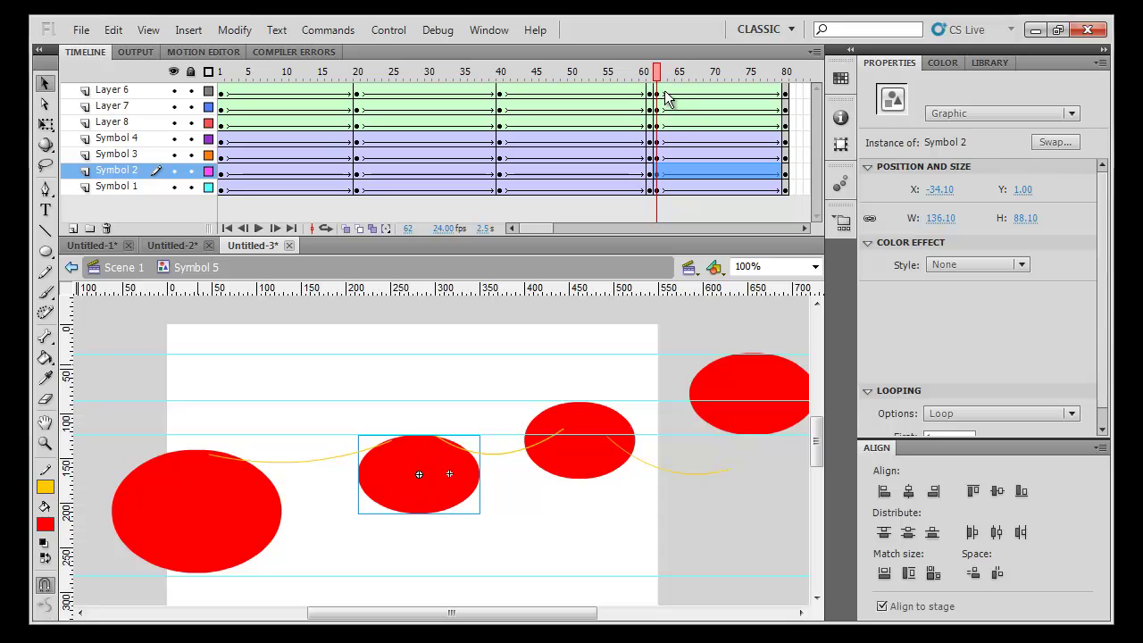
Clear the surplus keyframes at frame 61 on all seven layers
{"action": "left_click_drag", "start_coordinate": [652, 95], "coordinate": [652, 189]}
{"action": "right_click", "coordinate": [654, 195]}
{"action": "left_click", "coordinate": [705, 308]}
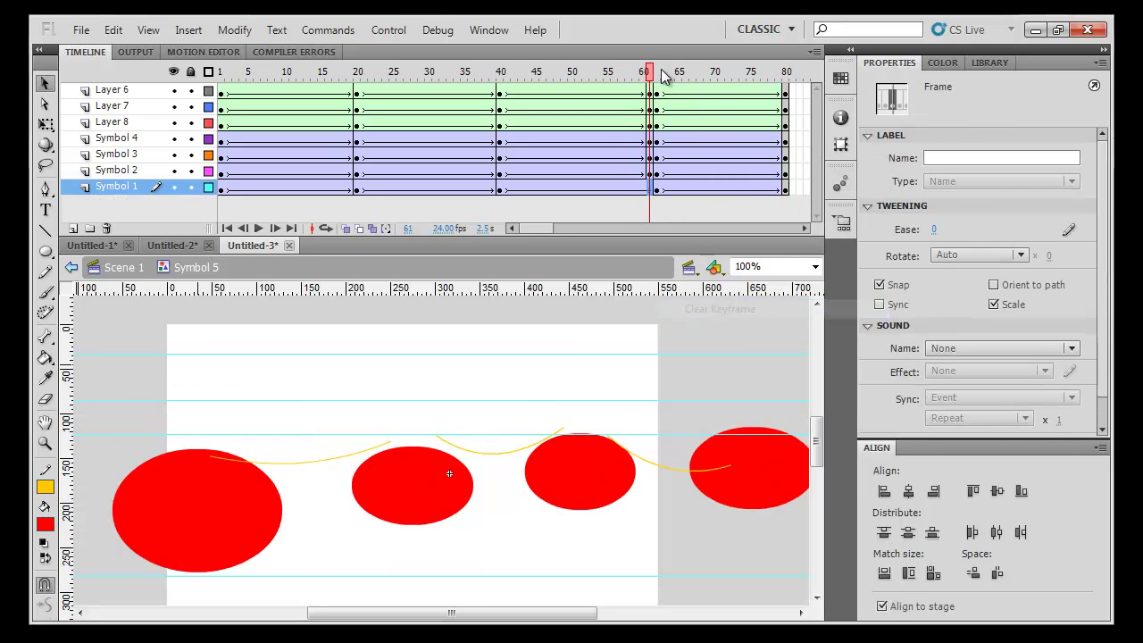
{"action": "left_click_drag", "start_coordinate": [652, 94], "coordinate": [652, 170]}
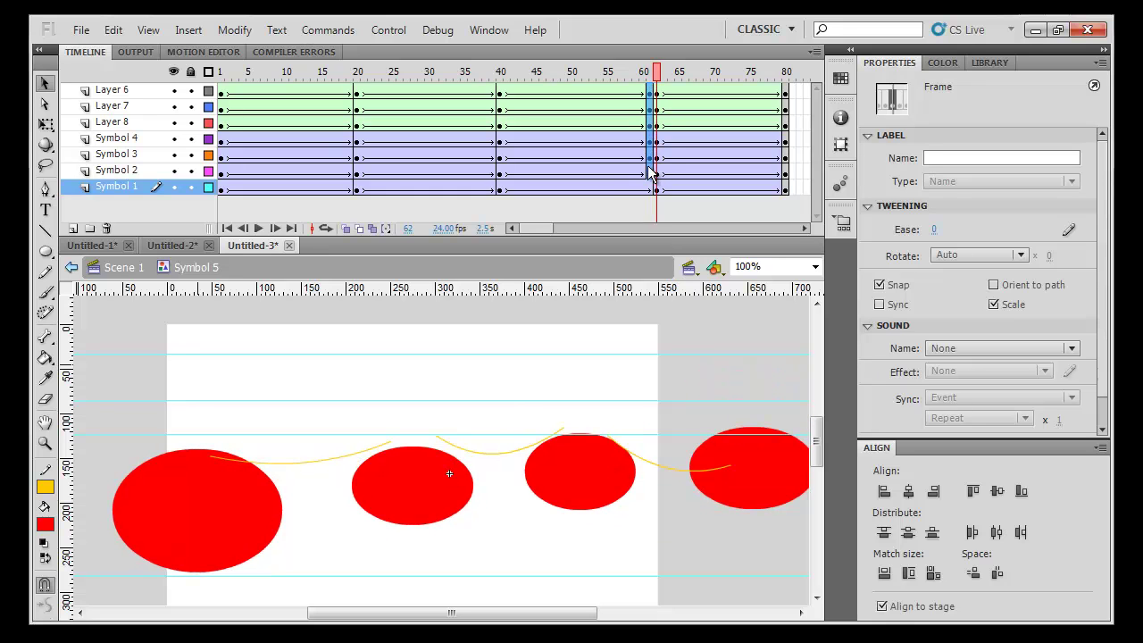
{"action": "right_click", "coordinate": [652, 170]}
{"action": "left_click", "coordinate": [732, 308]}
Play the animation from frame 1 and compare the poses at frames 80 and 62
{"action": "left_click_drag", "start_coordinate": [650, 71], "coordinate": [220, 71]}
{"action": "key", "text": "Return"}
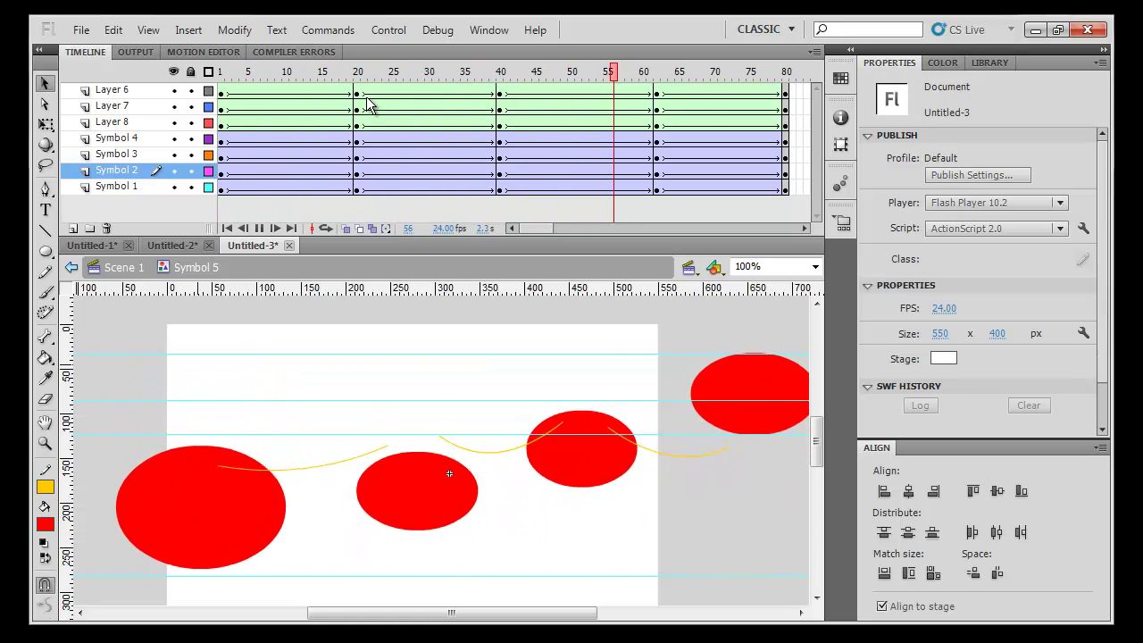
{"action": "left_click", "coordinate": [500, 73]}
{"action": "left_click_drag", "start_coordinate": [500, 79], "coordinate": [639, 85]}
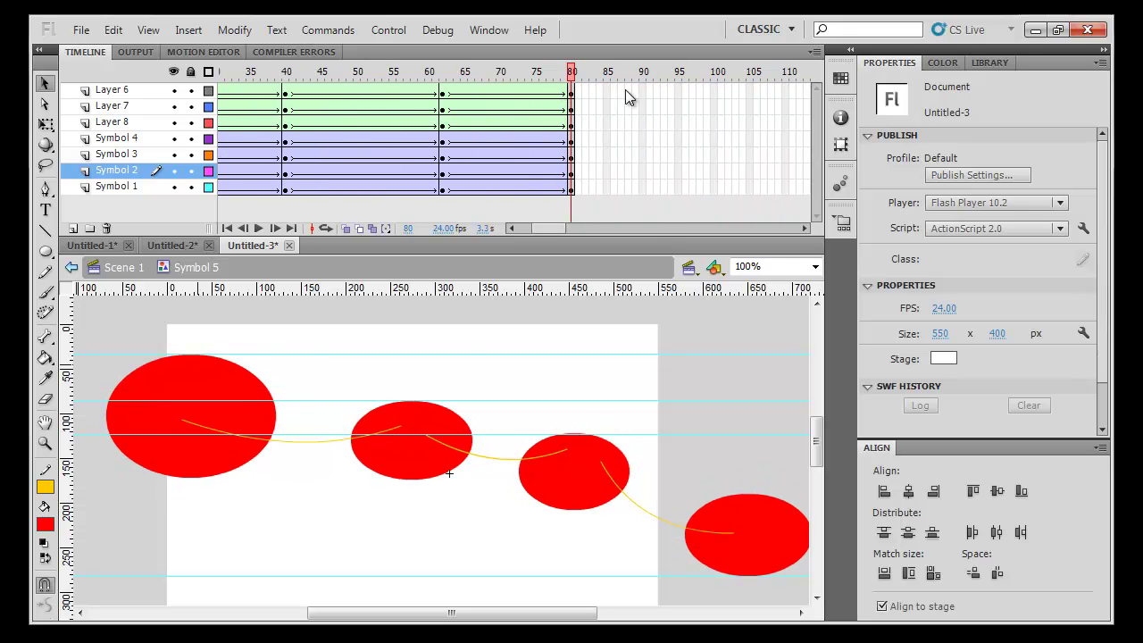
{"action": "left_click_drag", "start_coordinate": [513, 614], "coordinate": [492, 614]}
{"action": "left_click_drag", "start_coordinate": [510, 73], "coordinate": [658, 82]}
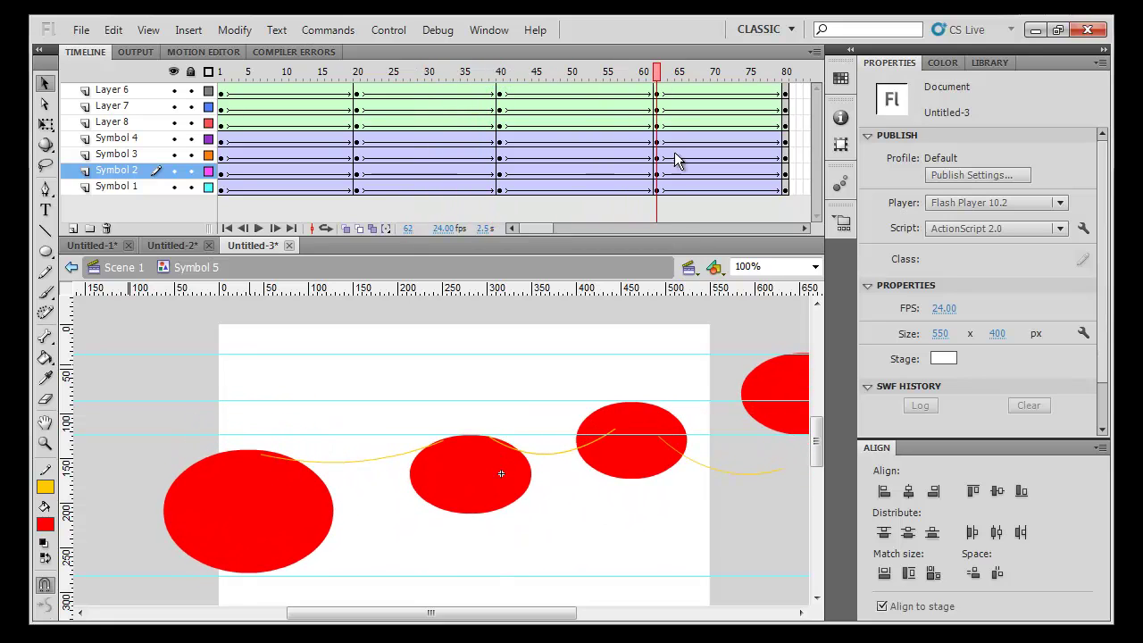
At frame 62, hang the fourth and second ovals from the second guide and the third from the uppermost guide, and play the result
{"action": "left_click_drag", "start_coordinate": [728, 361], "coordinate": [663, 348]}
{"action": "left_click_drag", "start_coordinate": [765, 378], "coordinate": [721, 390]}
{"action": "left_click_drag", "start_coordinate": [606, 411], "coordinate": [587, 361]}
{"action": "left_click_drag", "start_coordinate": [411, 466], "coordinate": [420, 434]}
{"action": "left_click_drag", "start_coordinate": [701, 73], "coordinate": [485, 74]}
{"action": "key", "text": "Return"}
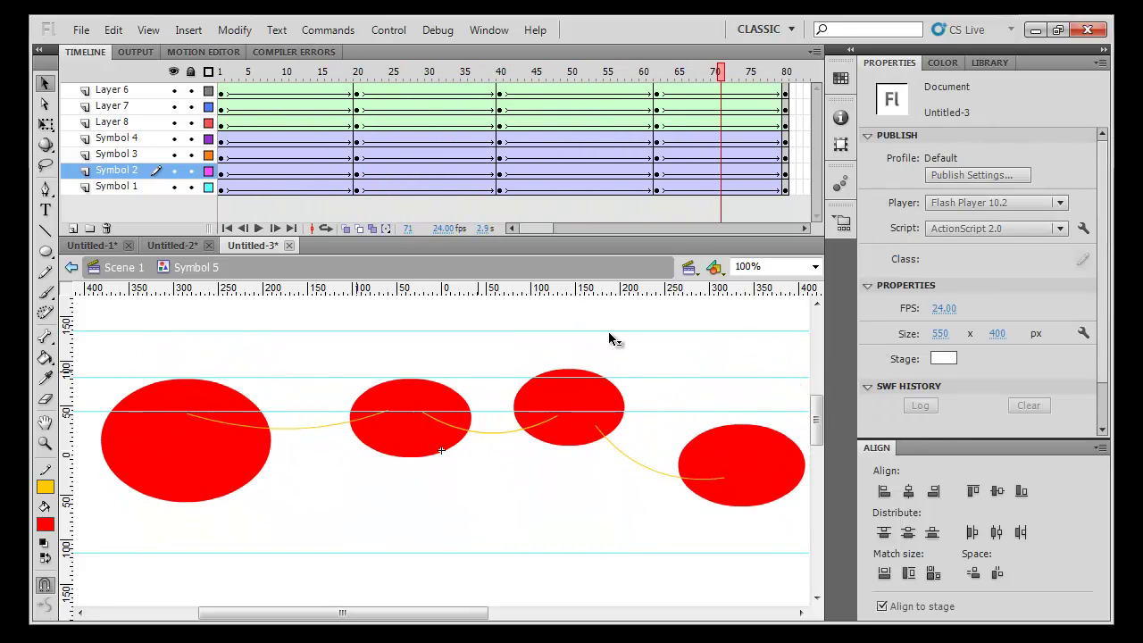
At frame 62, raise the first oval to hang from the third guide at about X -279, Y 24
{"action": "left_click", "coordinate": [664, 72]}
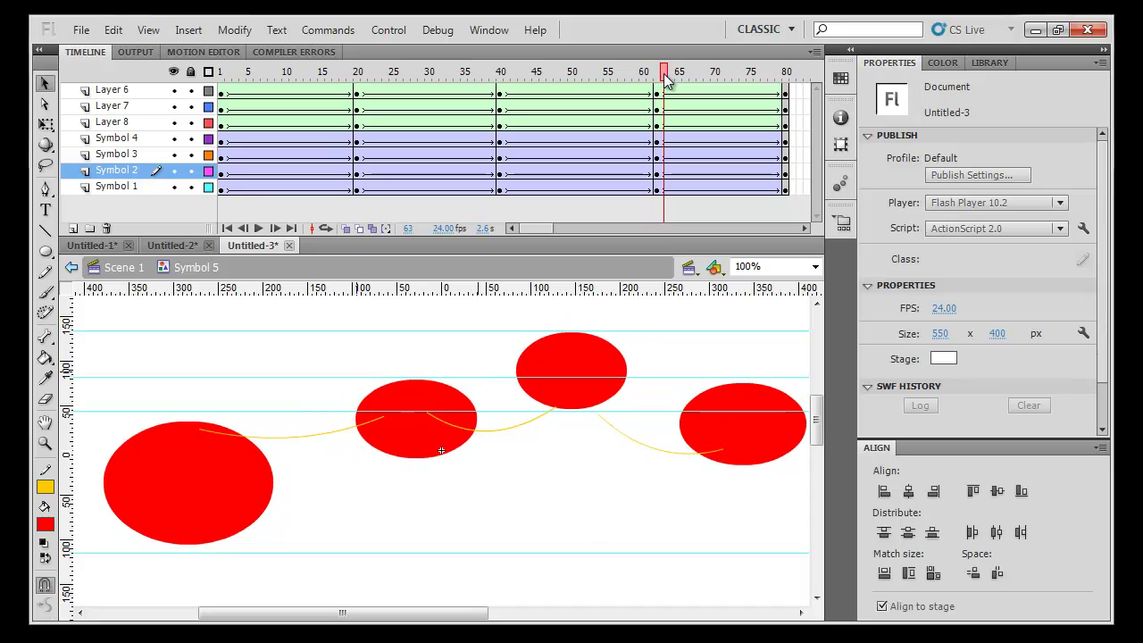
{"action": "left_click", "coordinate": [658, 71]}
{"action": "left_click_drag", "start_coordinate": [185, 491], "coordinate": [190, 475]}
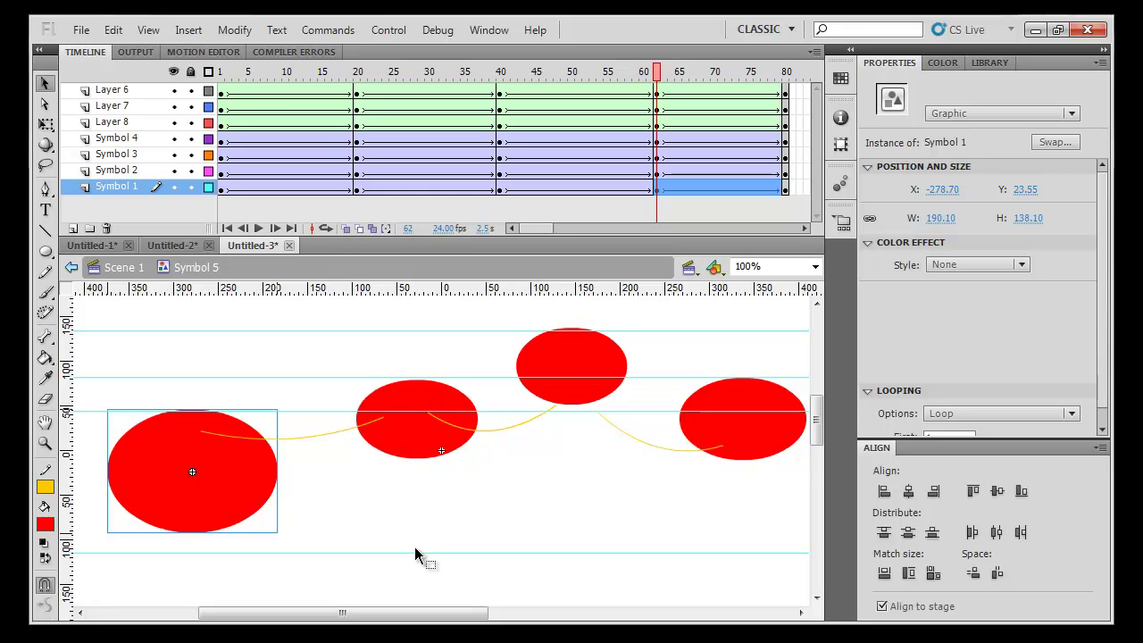
Play the opening part of the wave animation repeatedly from the first frame to check the motion
{"action": "key", "text": "Return"}
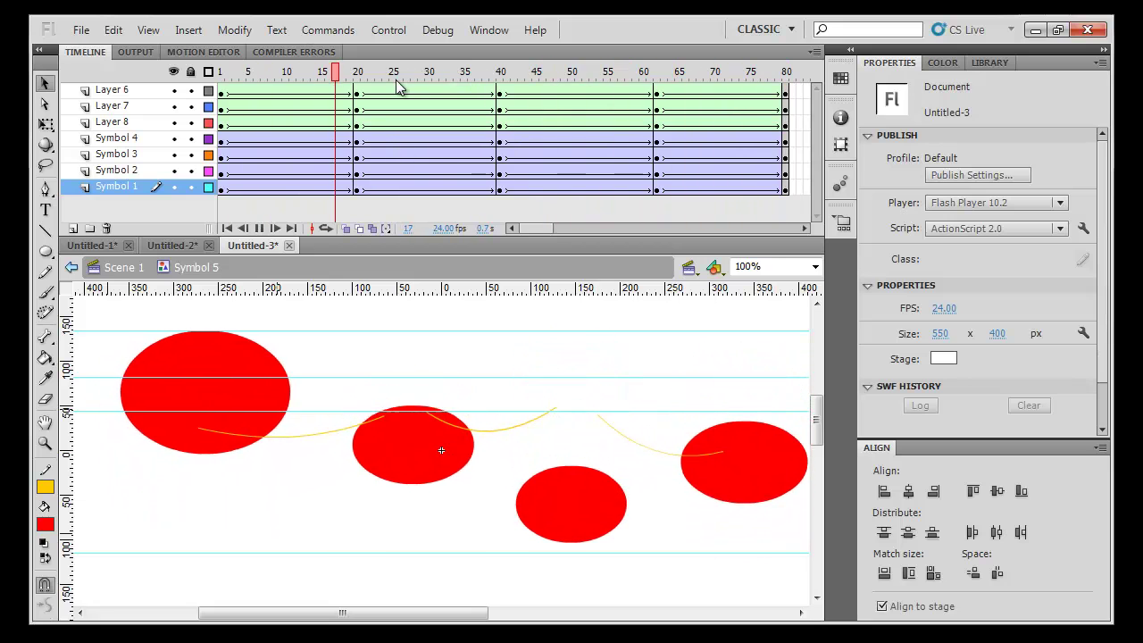
{"action": "left_click", "coordinate": [221, 73]}
{"action": "key", "text": "Return"}
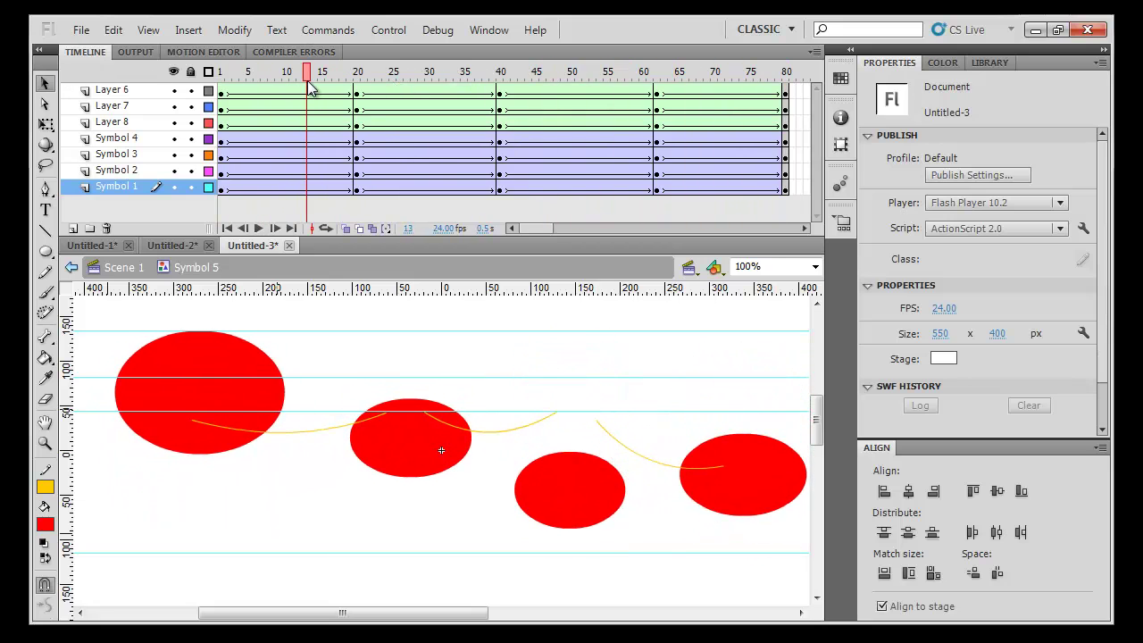
{"action": "key", "text": "shift+comma"}
{"action": "key", "text": "Return"}
At frame 20, lower the first oval until its top meets the second guide, and preview the motion
{"action": "left_click", "coordinate": [358, 97]}
{"action": "left_click_drag", "start_coordinate": [208, 353], "coordinate": [214, 399]}
{"action": "key", "text": "Return"}
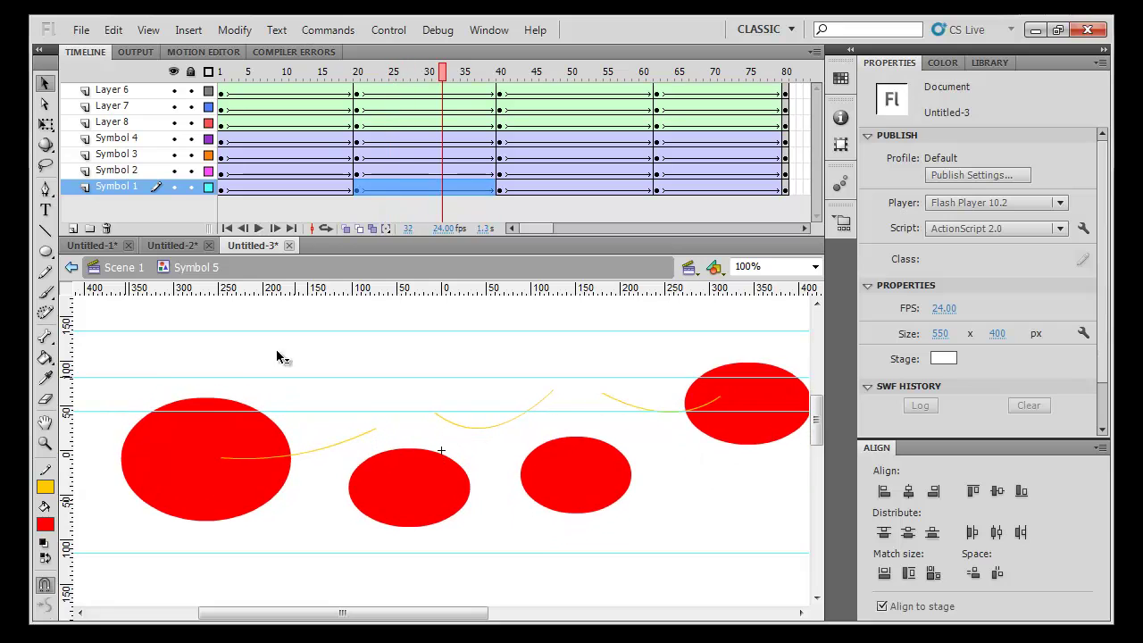
{"action": "left_click", "coordinate": [375, 92]}
{"action": "left_click_drag", "start_coordinate": [376, 92], "coordinate": [362, 86]}
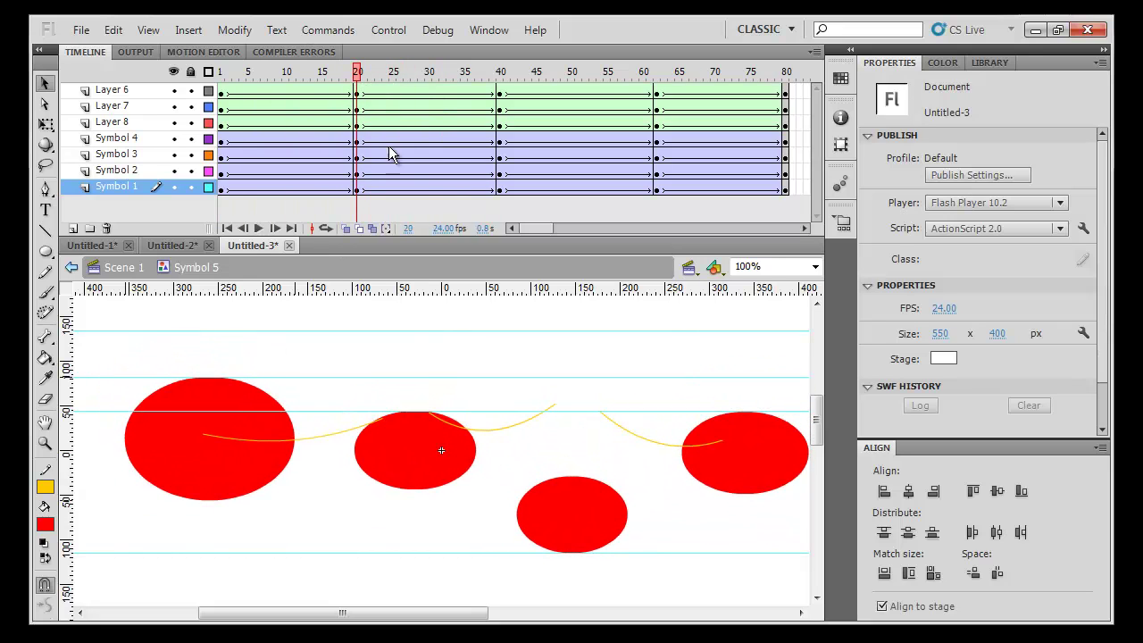
At frame 62, move the first oval slightly to the right and play on to the last frame
{"action": "left_click_drag", "start_coordinate": [267, 90], "coordinate": [656, 116]}
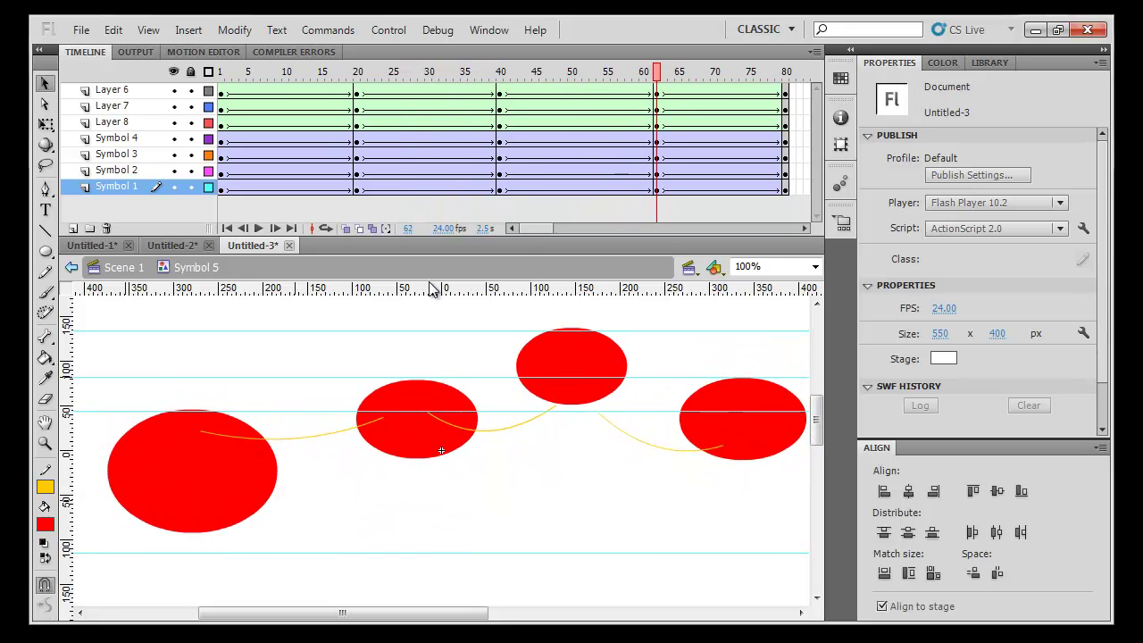
{"action": "mouse_move", "coordinate": [233, 454]}
{"action": "left_mouse_down"}
{"action": "mouse_move", "coordinate": [243, 427]}
{"action": "mouse_move", "coordinate": [242, 461]}
{"action": "left_mouse_up"}
{"action": "key", "text": "Return"}
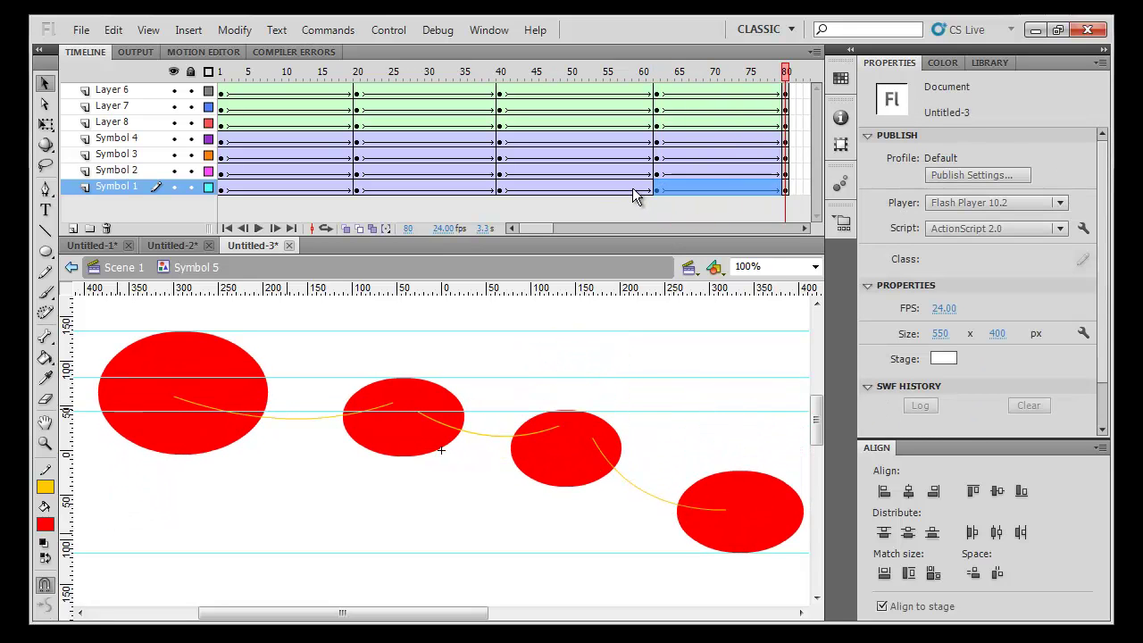
Replay the whole animation from frame 1 to check the ovals' movement
{"action": "left_click_drag", "start_coordinate": [221, 72], "coordinate": [219, 125]}
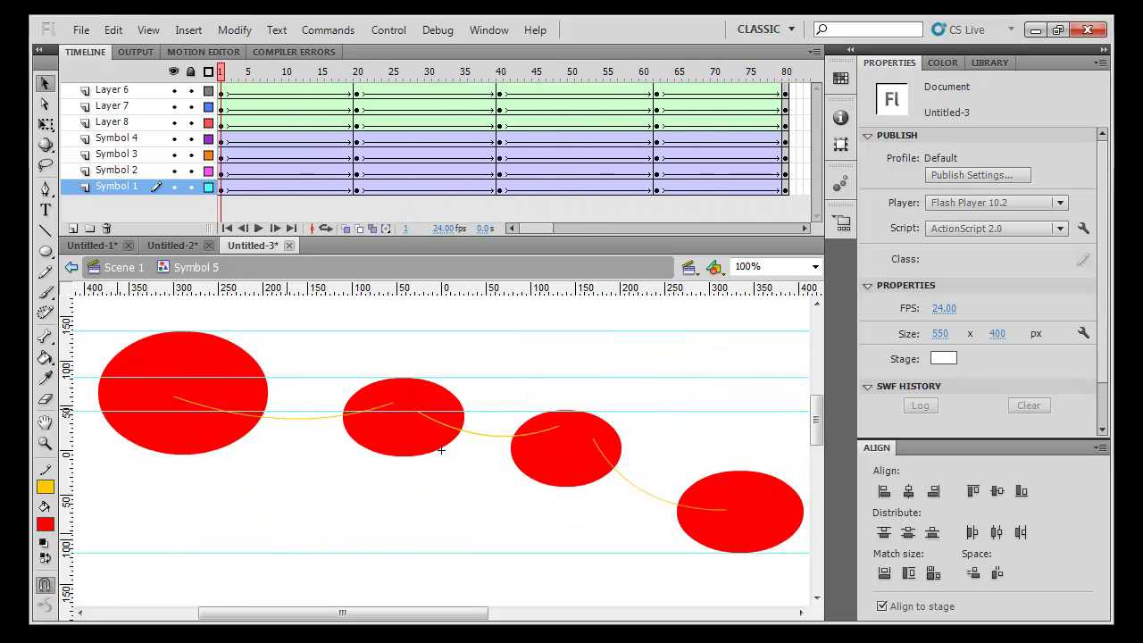
{"action": "key", "text": "Return"}
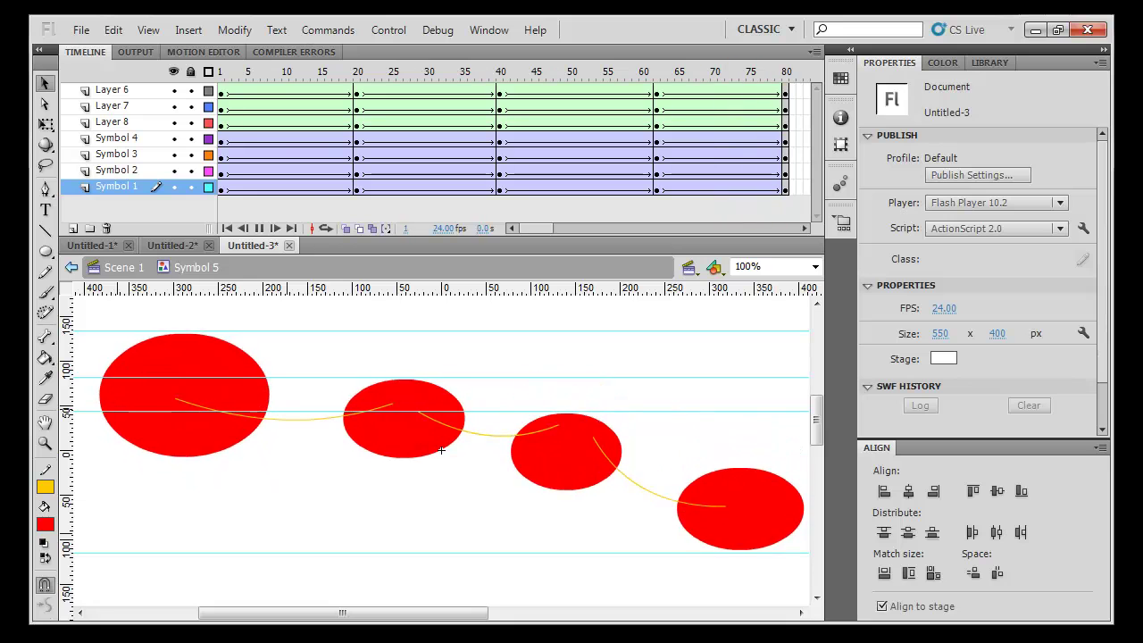
{"action": "key", "text": "Return"}
{"action": "left_click", "coordinate": [221, 73]}
{"action": "key", "text": "Return"}
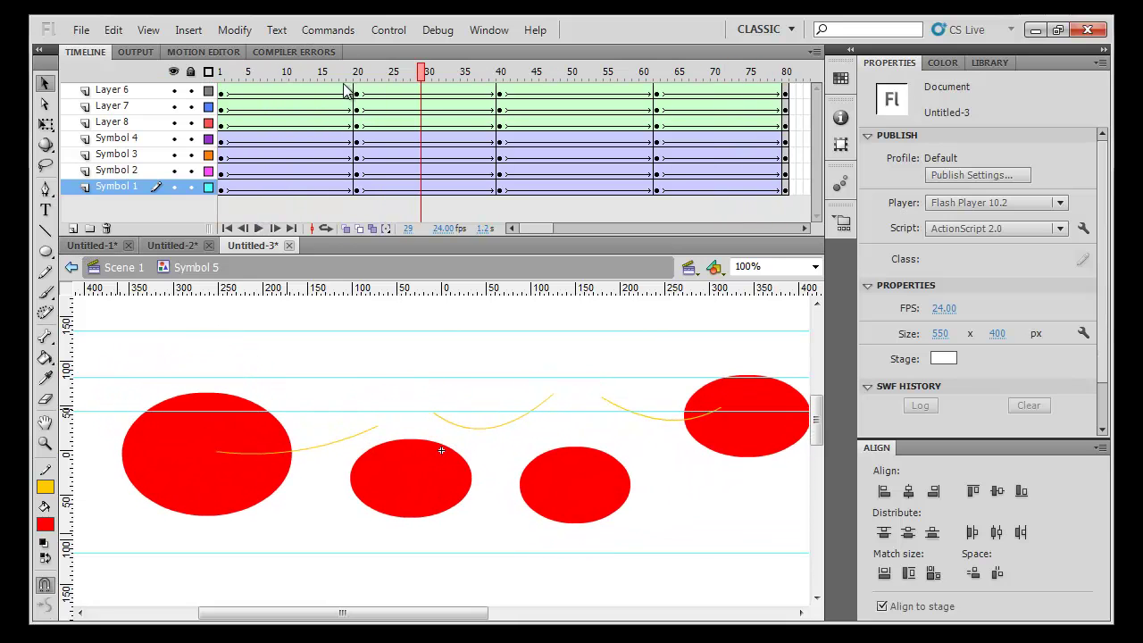
Insert frames on all layers after the frame 62 keyframes so the last keyframes move to frame 98
{"action": "left_click_drag", "start_coordinate": [268, 89], "coordinate": [656, 136]}
{"action": "left_click_drag", "start_coordinate": [613, 95], "coordinate": [485, 205]}
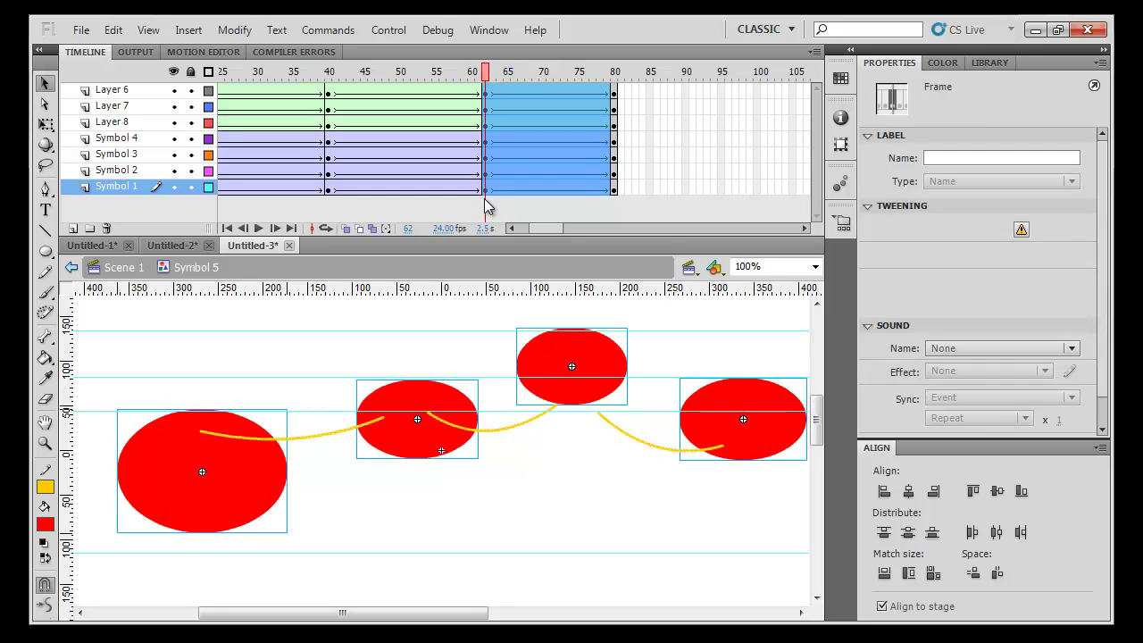
{"action": "key", "text": "F5"}
{"action": "left_click", "coordinate": [643, 153]}
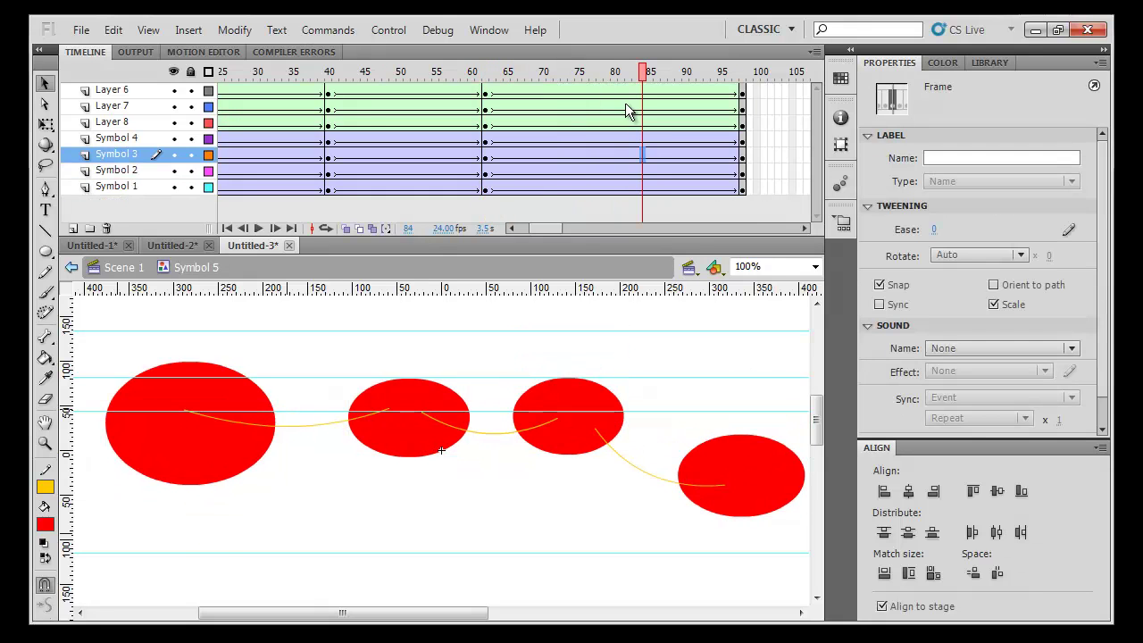
Add keyframes on all layers at frame 80 and extend the final tween so it ends at frame 100
{"action": "left_click_drag", "start_coordinate": [614, 95], "coordinate": [616, 222]}
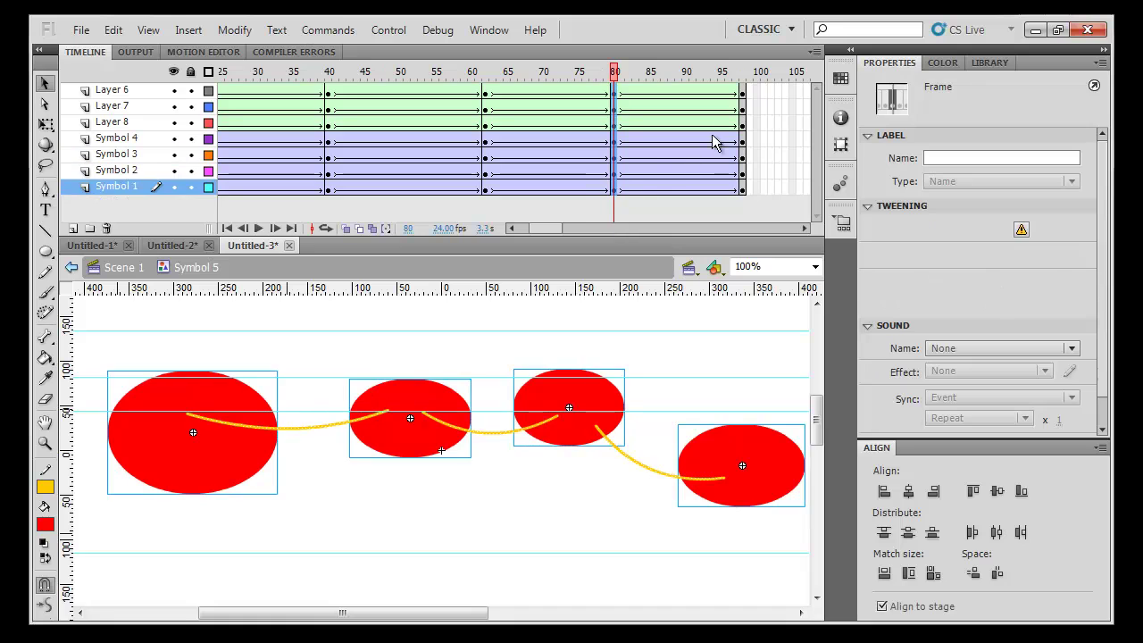
{"action": "left_click_drag", "start_coordinate": [720, 96], "coordinate": [719, 208]}
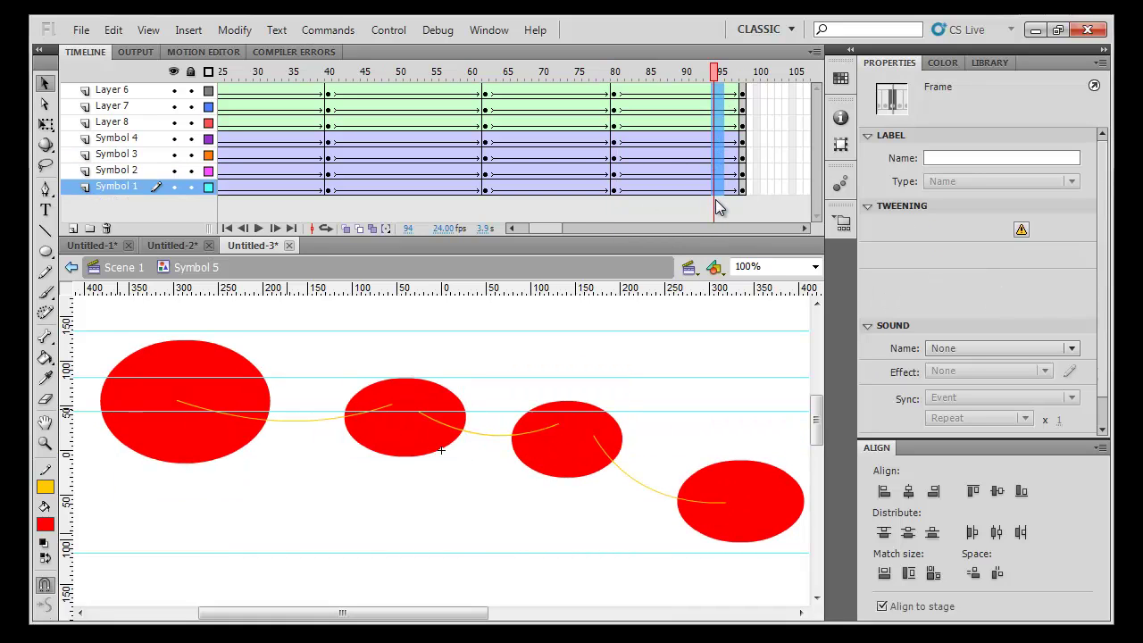
{"action": "key", "text": "F5"}
{"action": "left_click", "coordinate": [737, 124]}
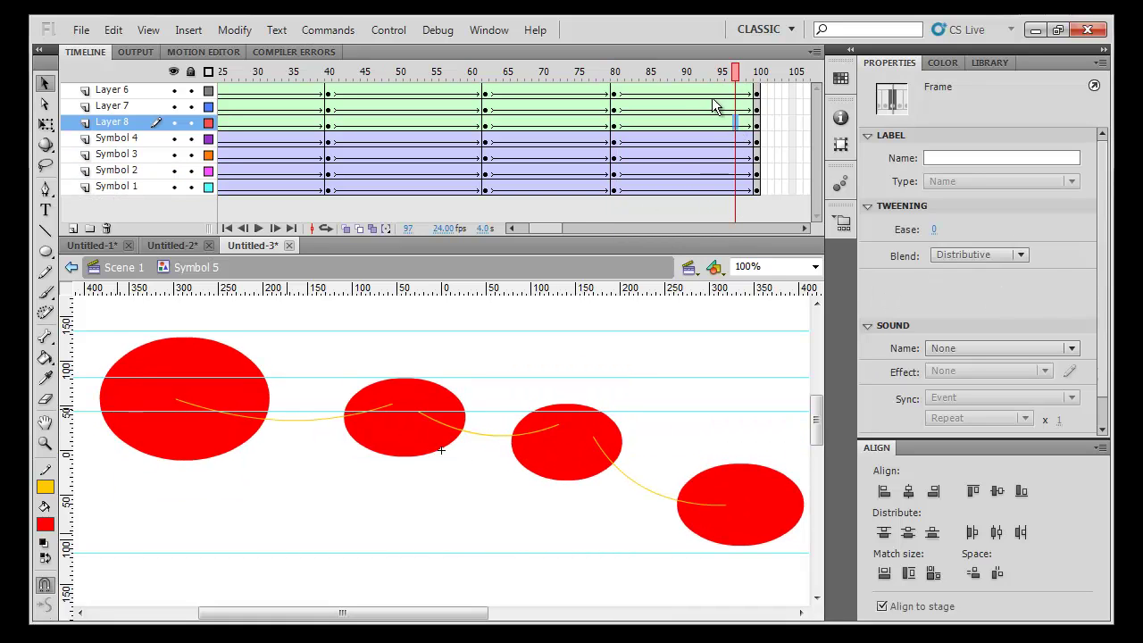
At frame 62, rest the first oval on the lowest guide and hang the second, third and fourth from the third, second and uppermost guides
{"action": "left_click_drag", "start_coordinate": [630, 81], "coordinate": [326, 108]}
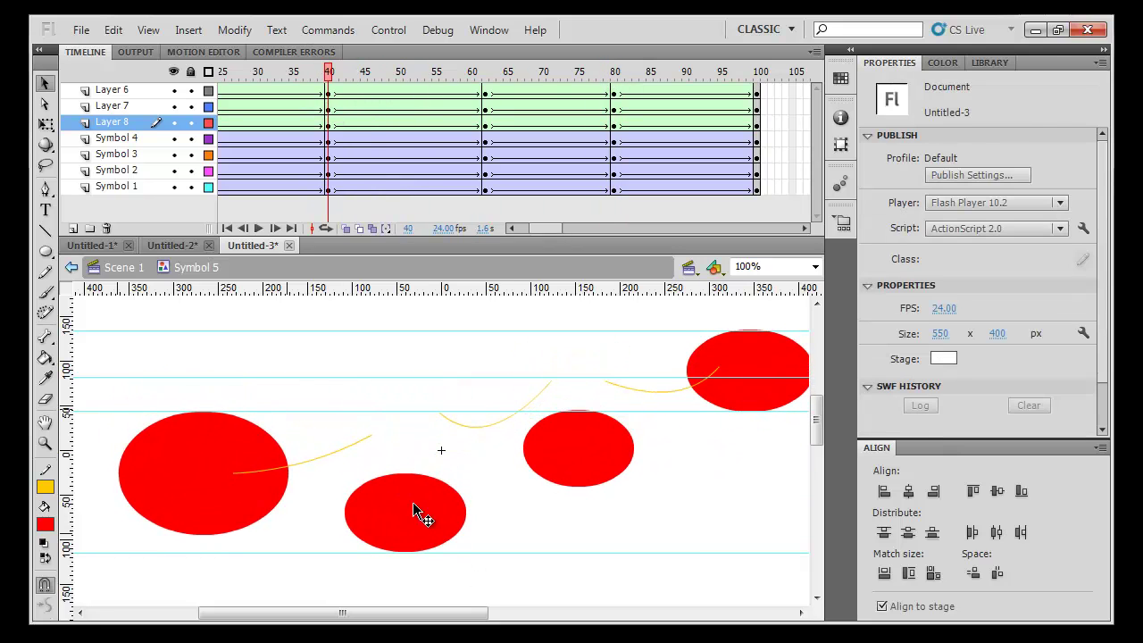
{"action": "left_click", "coordinate": [486, 76]}
{"action": "left_click_drag", "start_coordinate": [197, 504], "coordinate": [191, 526]}
{"action": "left_click_drag", "start_coordinate": [454, 433], "coordinate": [443, 472]}
{"action": "left_click_drag", "start_coordinate": [591, 379], "coordinate": [582, 429]}
{"action": "left_click_drag", "start_coordinate": [730, 379], "coordinate": [732, 344]}
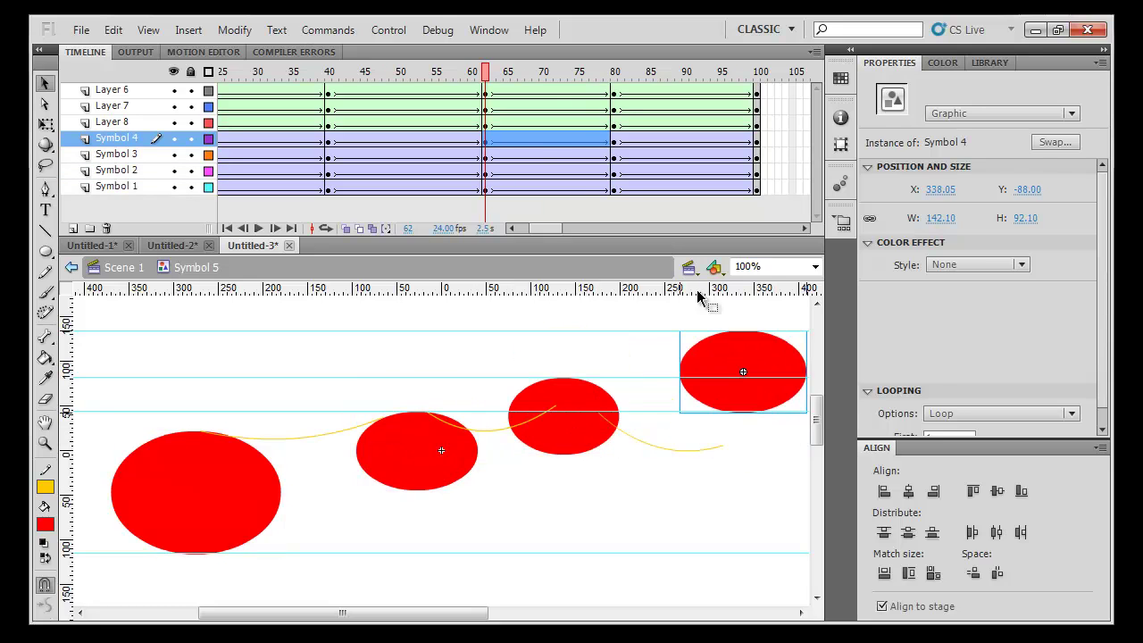
At frame 80, raise the fourth oval to the second guide and the third to the uppermost guide at about X 143, Y -92
{"action": "left_click_drag", "start_coordinate": [514, 78], "coordinate": [551, 83]}
{"action": "mouse_move", "coordinate": [618, 100]}
{"action": "left_mouse_down"}
{"action": "mouse_move", "coordinate": [633, 106]}
{"action": "mouse_move", "coordinate": [607, 97]}
{"action": "mouse_move", "coordinate": [619, 96]}
{"action": "left_mouse_up"}
{"action": "left_click_drag", "start_coordinate": [748, 475], "coordinate": [742, 423]}
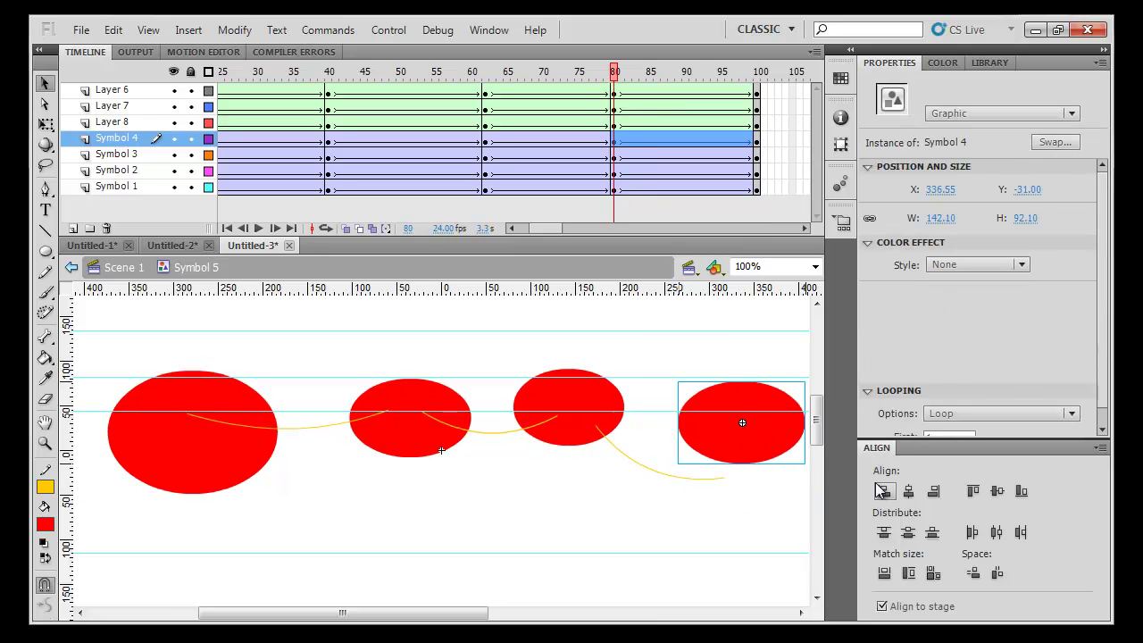
{"action": "left_click", "coordinate": [577, 408]}
{"action": "key", "text": "shift+Up"}
{"action": "key", "text": "shift+Up"}
{"action": "key", "text": "shift+Up"}
{"action": "key", "text": "shift+Up"}
{"action": "key", "text": "Up"}
{"action": "key", "text": "Up"}
{"action": "key", "text": "Up"}
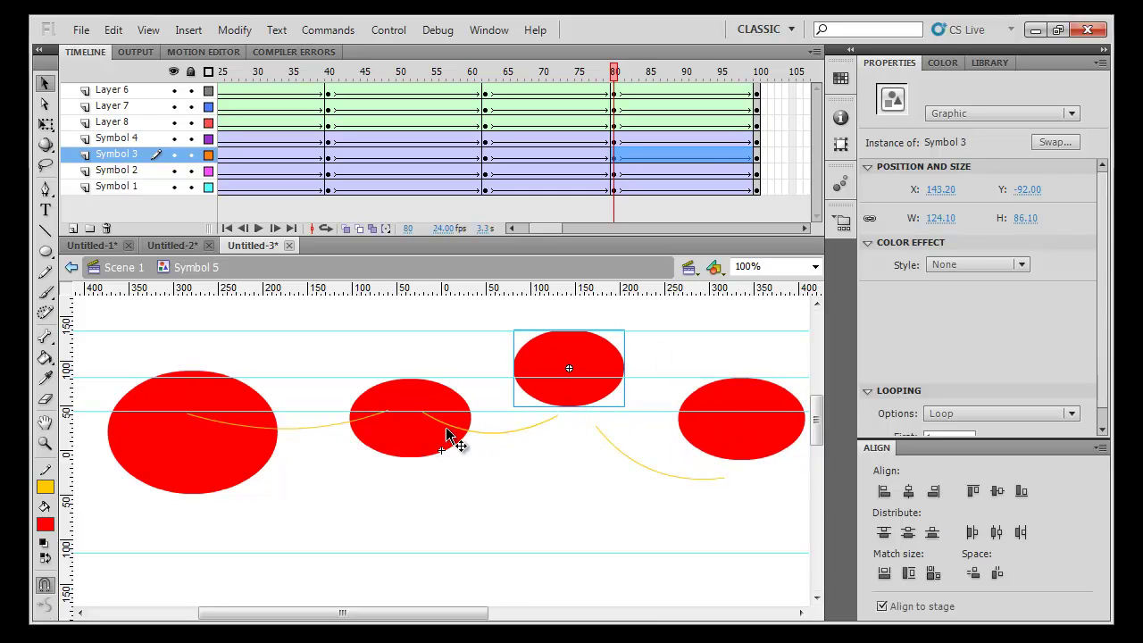
At frame 80, nudge the second oval up to the second guide and lower the first to the third guide, and play the animation
{"action": "left_click", "coordinate": [434, 447]}
{"action": "key", "text": "Up"}
{"action": "key", "text": "Up"}
{"action": "left_click", "coordinate": [231, 455]}
{"action": "key", "text": "Down"}
{"action": "key", "text": "Down"}
{"action": "key", "text": "Down"}
{"action": "key", "text": "Down"}
{"action": "key", "text": "Down"}
{"action": "key", "text": "Down"}
{"action": "key", "text": "Down"}
{"action": "key", "text": "Down"}
{"action": "key", "text": "Down"}
{"action": "key", "text": "Down"}
{"action": "key", "text": "Down"}
{"action": "key", "text": "Down"}
{"action": "key", "text": "Down"}
{"action": "key", "text": "Down"}
{"action": "key", "text": "Down"}
{"action": "key", "text": "Down"}
{"action": "key", "text": "Down"}
{"action": "key", "text": "Down"}
{"action": "key", "text": "Down"}
{"action": "key", "text": "Down"}
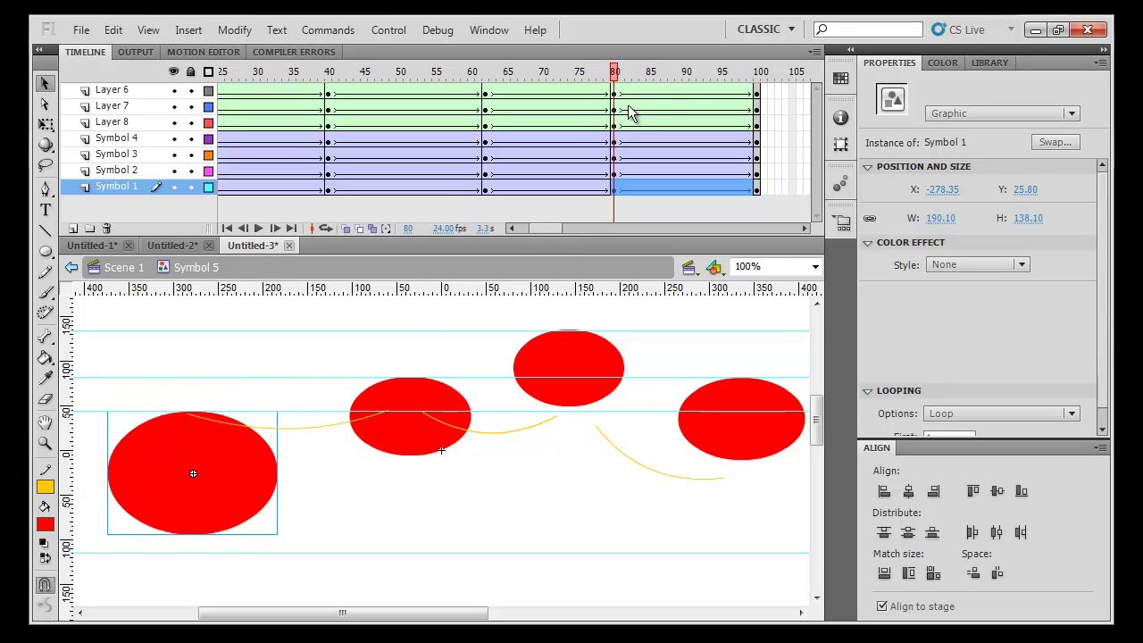
{"action": "key", "text": "Return"}
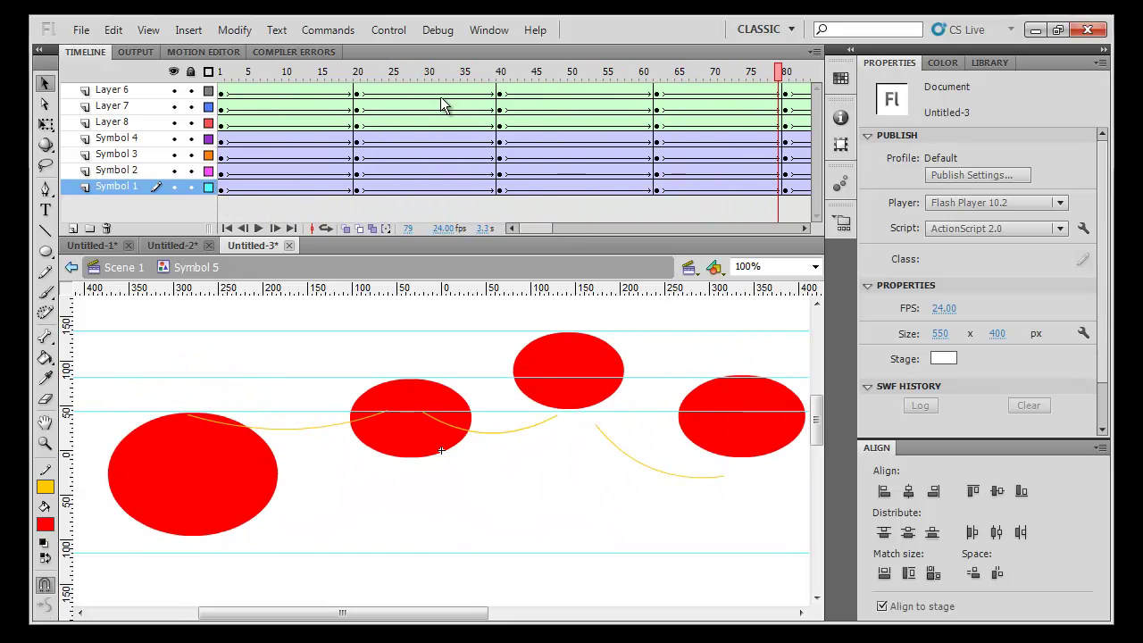
Play the animation from frame 1, pausing partway to check how the ovals and curves move together
{"action": "left_click", "coordinate": [307, 73]}
{"action": "left_click", "coordinate": [221, 71]}
{"action": "key", "text": "Return"}
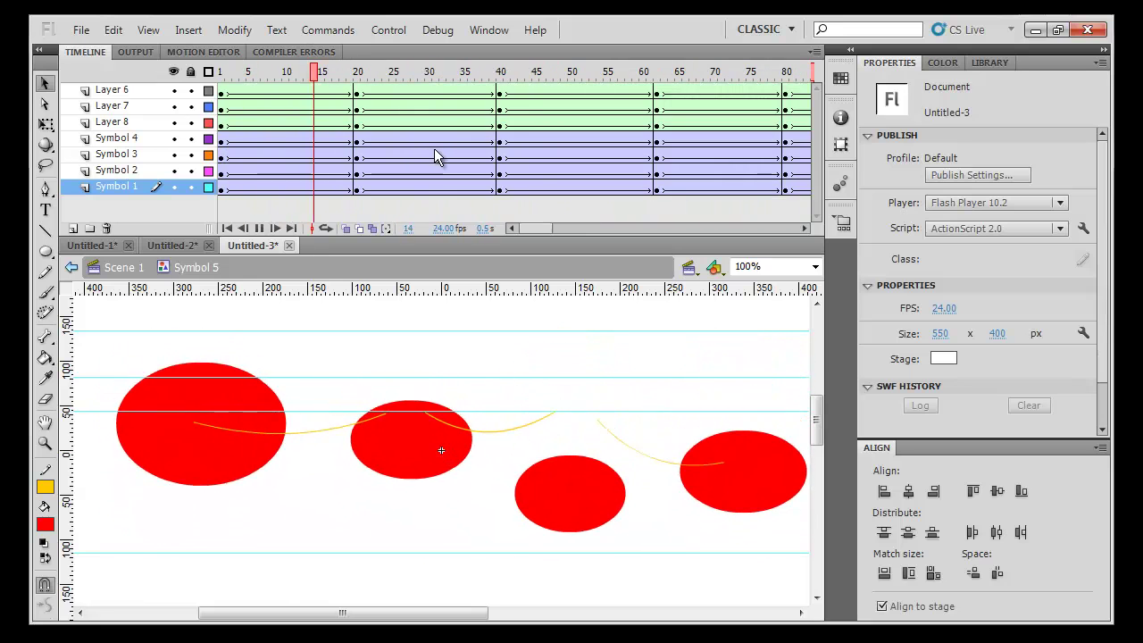
{"action": "key", "text": "Return"}
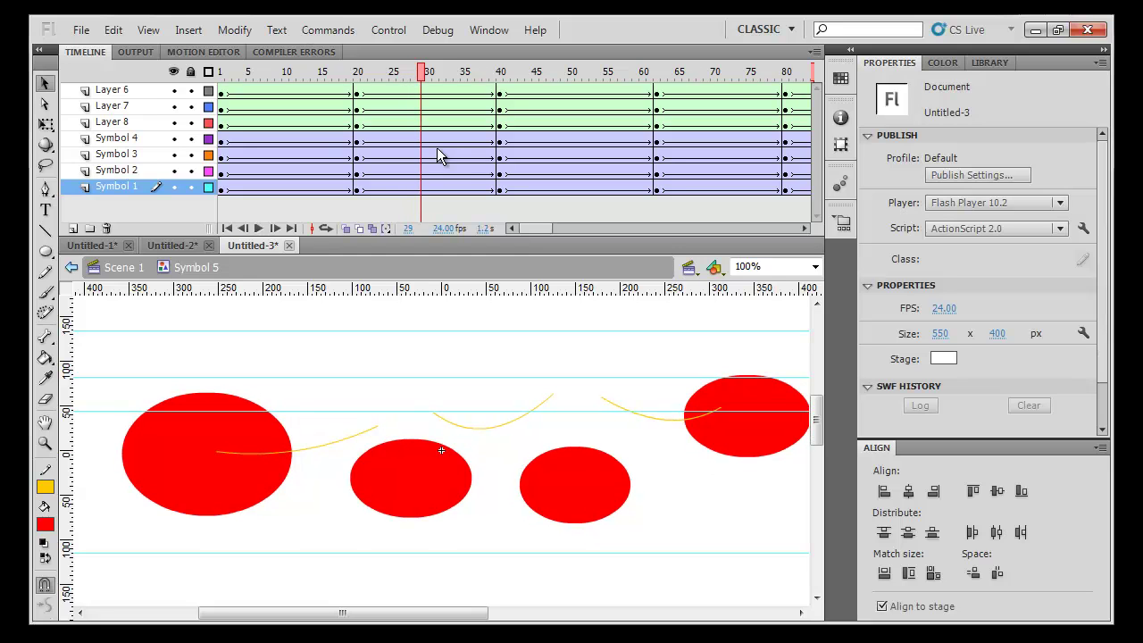
{"action": "key", "text": "Return"}
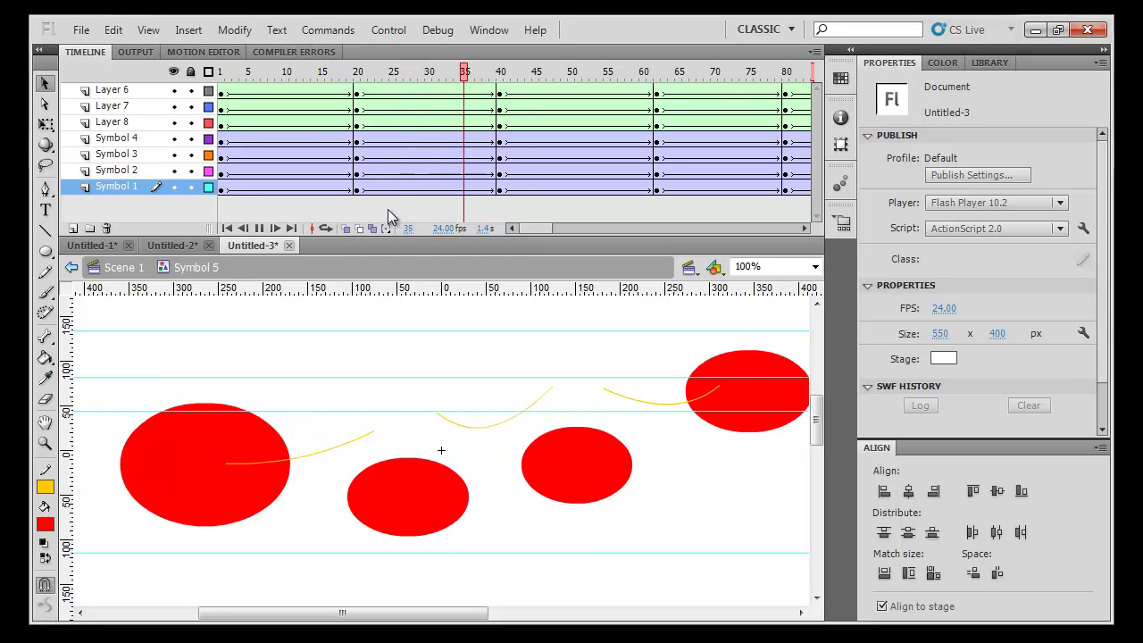
{"action": "left_click", "coordinate": [221, 71]}
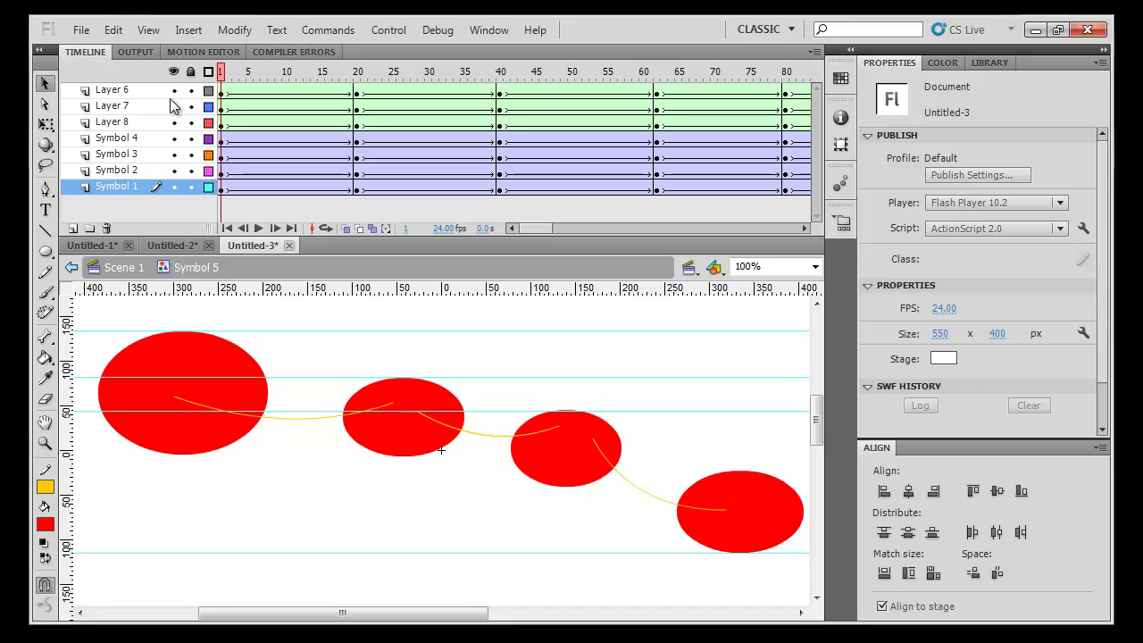
Hide every layer except Symbol 1 and check the first oval's poses across the keyframes up to frame 100
{"action": "left_click_drag", "start_coordinate": [175, 167], "coordinate": [175, 90]}
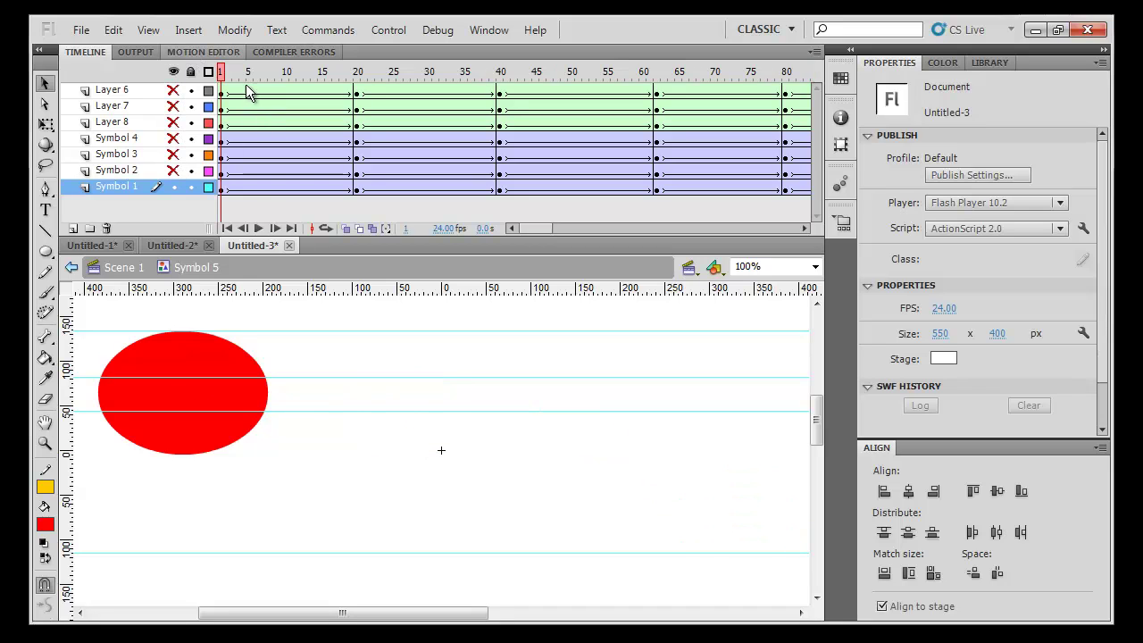
{"action": "left_click", "coordinate": [356, 71]}
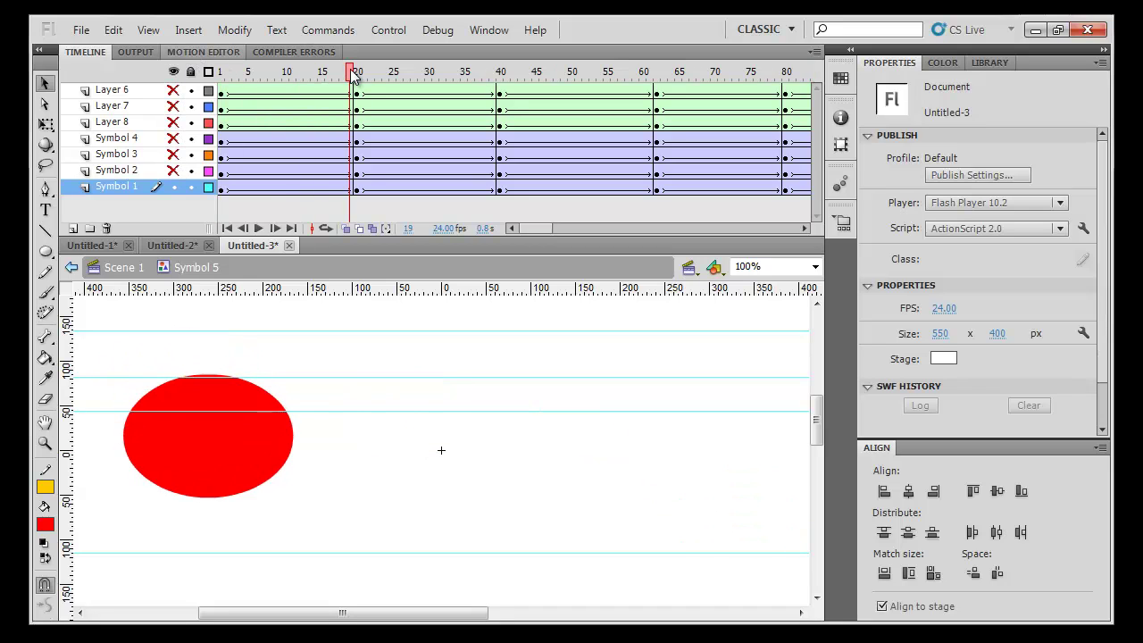
{"action": "left_click", "coordinate": [501, 79]}
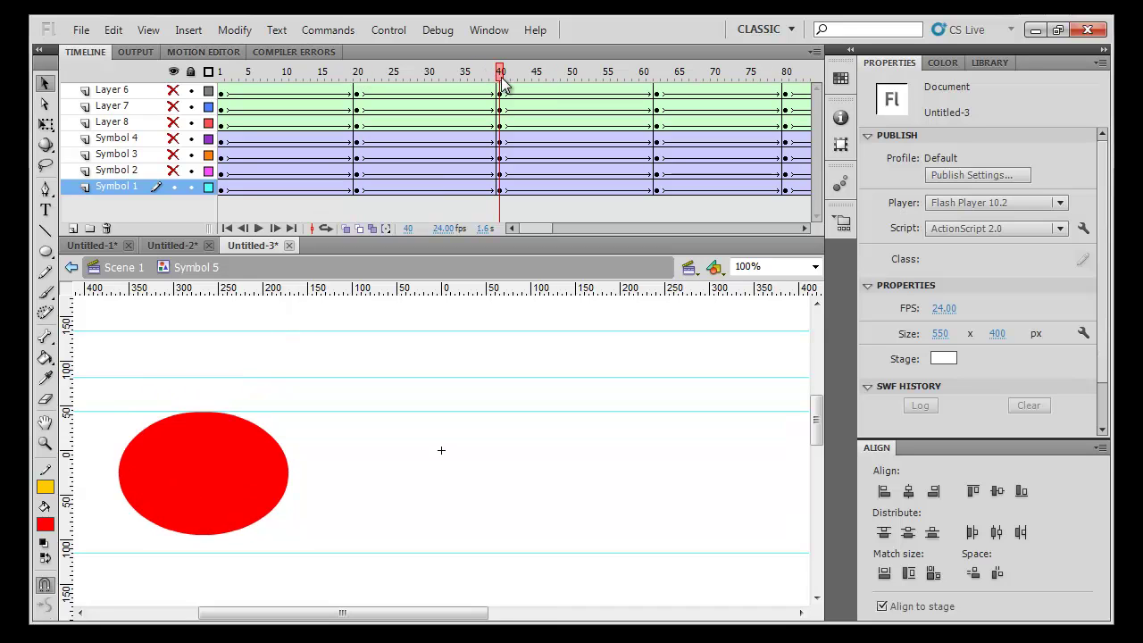
{"action": "left_click_drag", "start_coordinate": [648, 94], "coordinate": [786, 90]}
{"action": "scroll", "coordinate": [706, 177], "scroll_direction": "right", "scroll_amount": 5}
{"action": "left_click", "coordinate": [658, 82]}
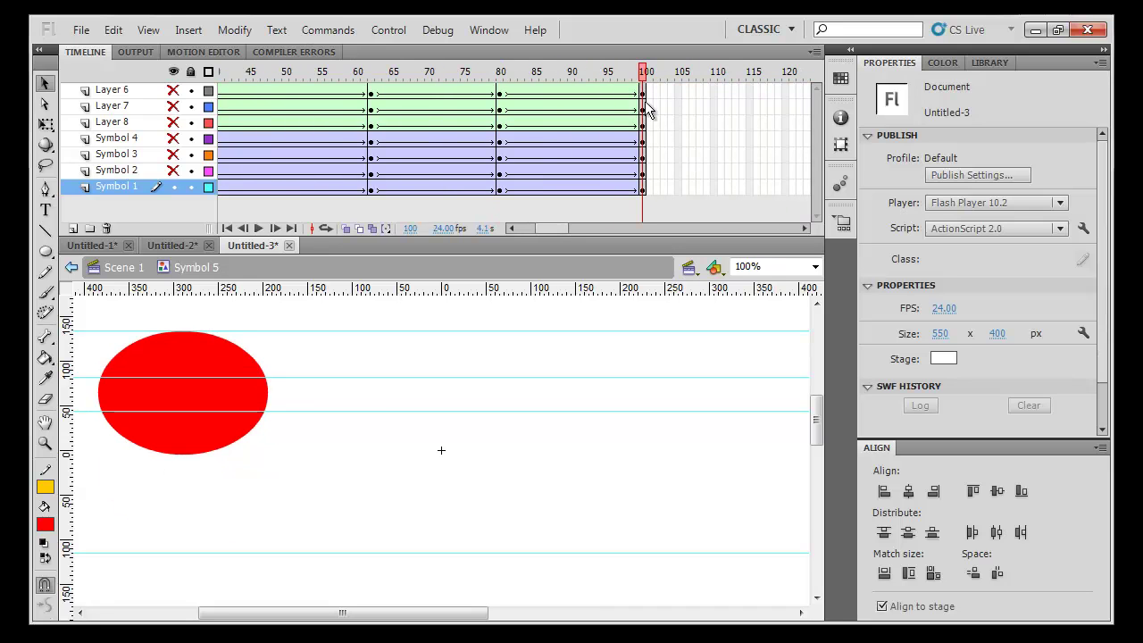
{"action": "left_click", "coordinate": [181, 443]}
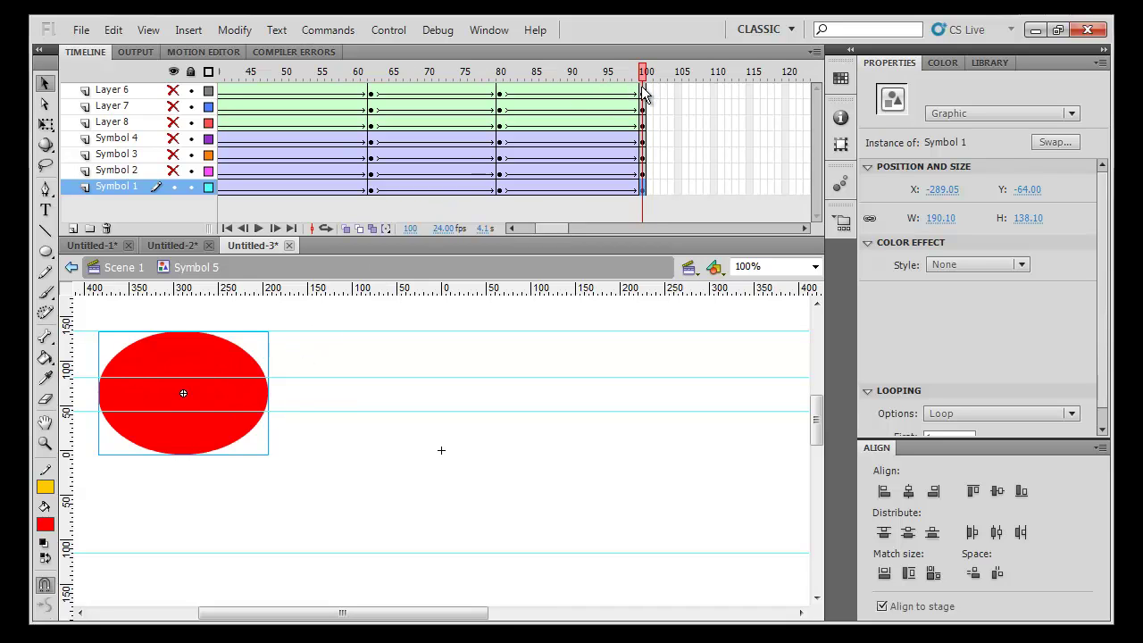
{"action": "left_click", "coordinate": [647, 207]}
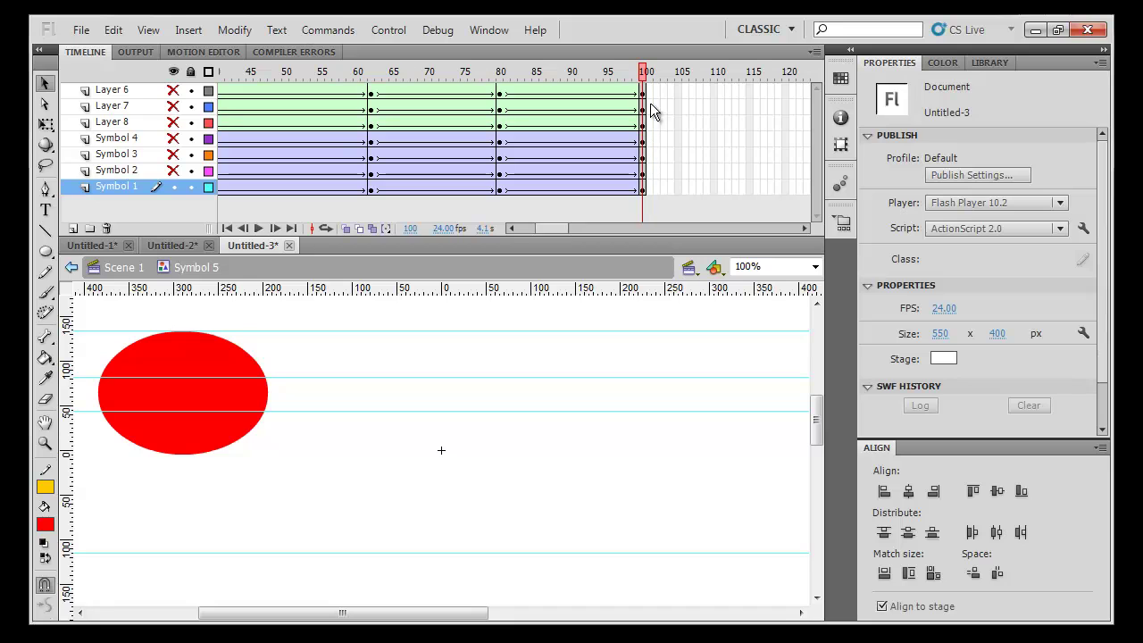
Copy the frame 100 keyframes to frame 120 on all layers, with shape tweens for the curves and classic tweens for the ovals
{"action": "left_click_drag", "start_coordinate": [644, 88], "coordinate": [644, 183]}
{"action": "left_click_drag", "start_coordinate": [536, 90], "coordinate": [621, 189]}
{"action": "right_click", "coordinate": [558, 120]}
{"action": "left_click", "coordinate": [661, 151]}
{"action": "right_click", "coordinate": [606, 201]}
{"action": "left_click", "coordinate": [661, 197]}
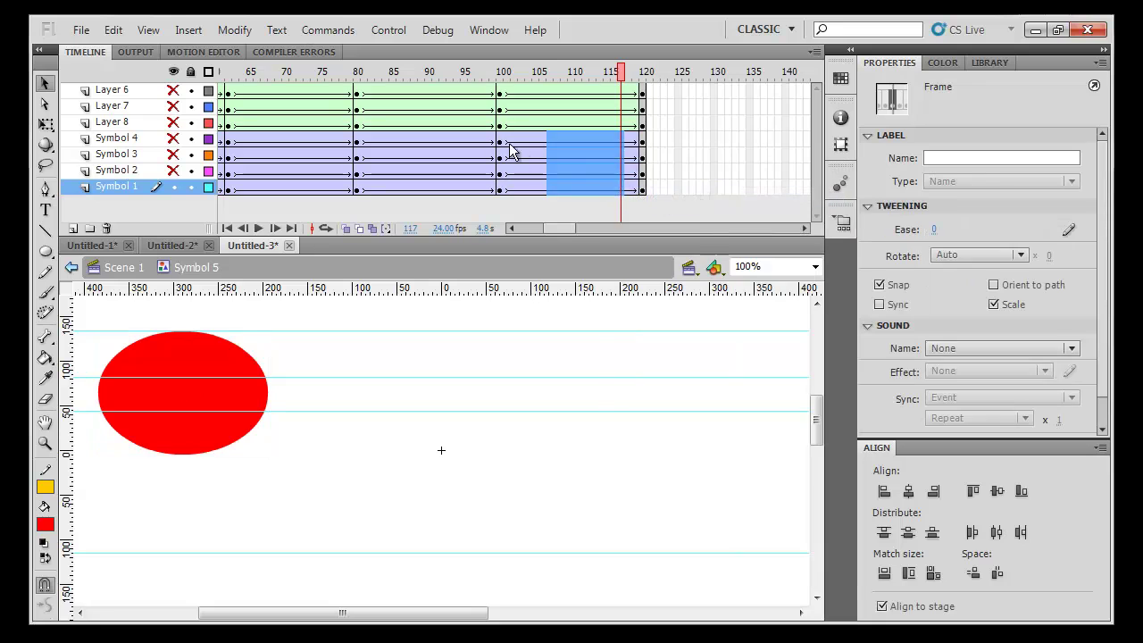
At frame 100, lower the first oval to the second guide, about Y -14, and play the result
{"action": "left_click", "coordinate": [498, 140]}
{"action": "left_click", "coordinate": [464, 369]}
{"action": "left_click_drag", "start_coordinate": [235, 370], "coordinate": [230, 411]}
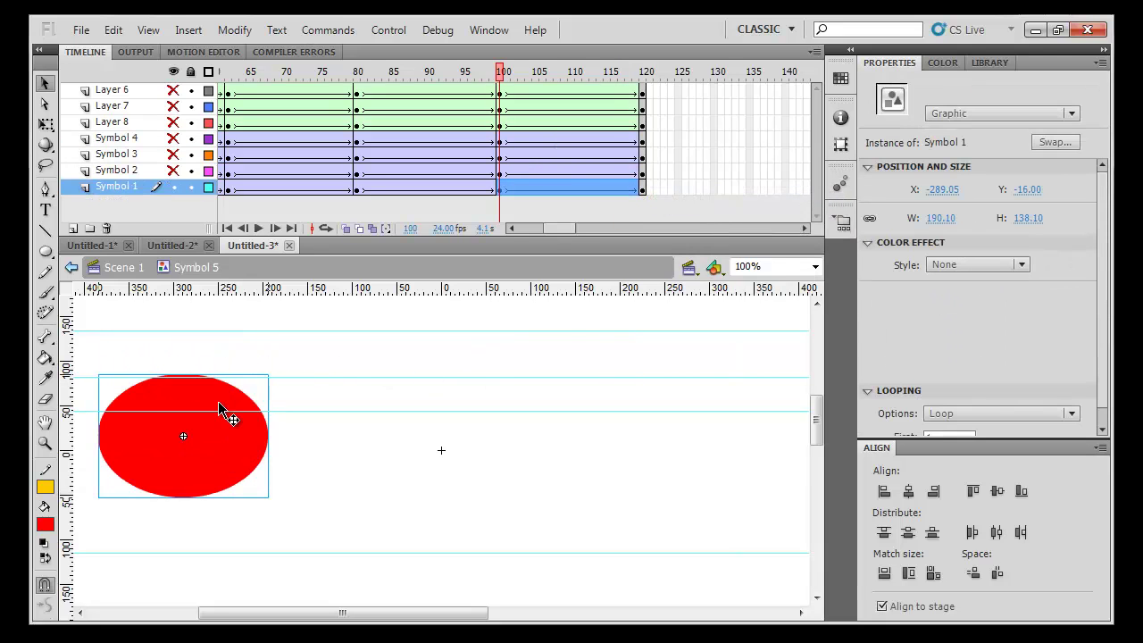
{"action": "key", "text": "Return"}
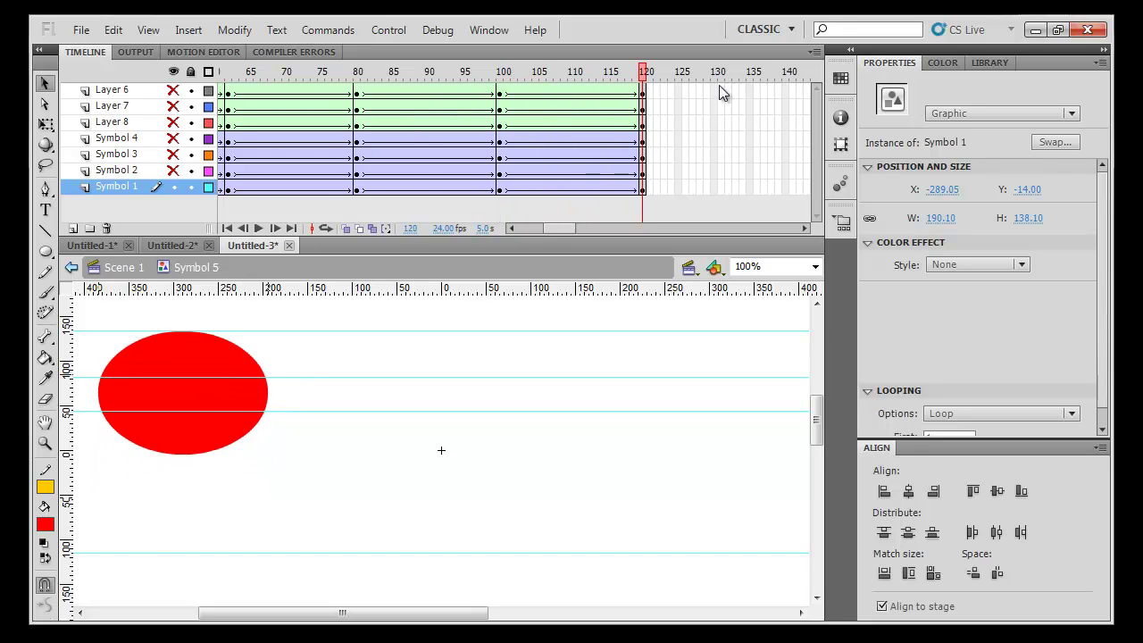
{"action": "key", "text": "Return"}
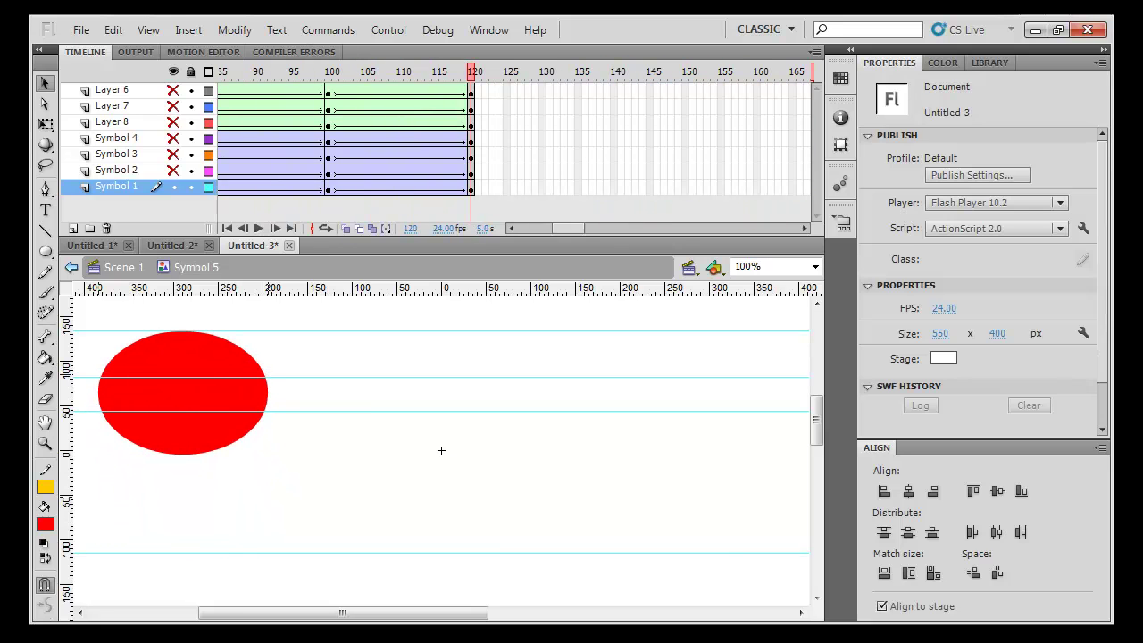
Show only Symbol 2, raise its oval to the uppermost guide at frame 100, about X -33, Y -93, and play the result
{"action": "left_click", "coordinate": [173, 186]}
{"action": "left_click", "coordinate": [176, 170]}
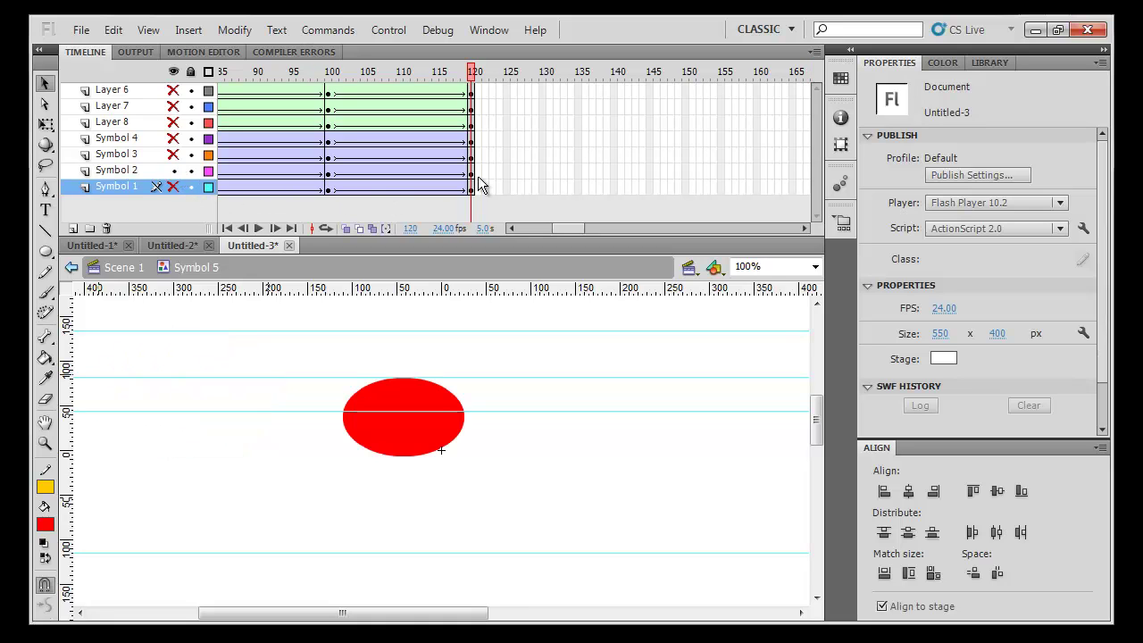
{"action": "key", "text": "shift+comma"}
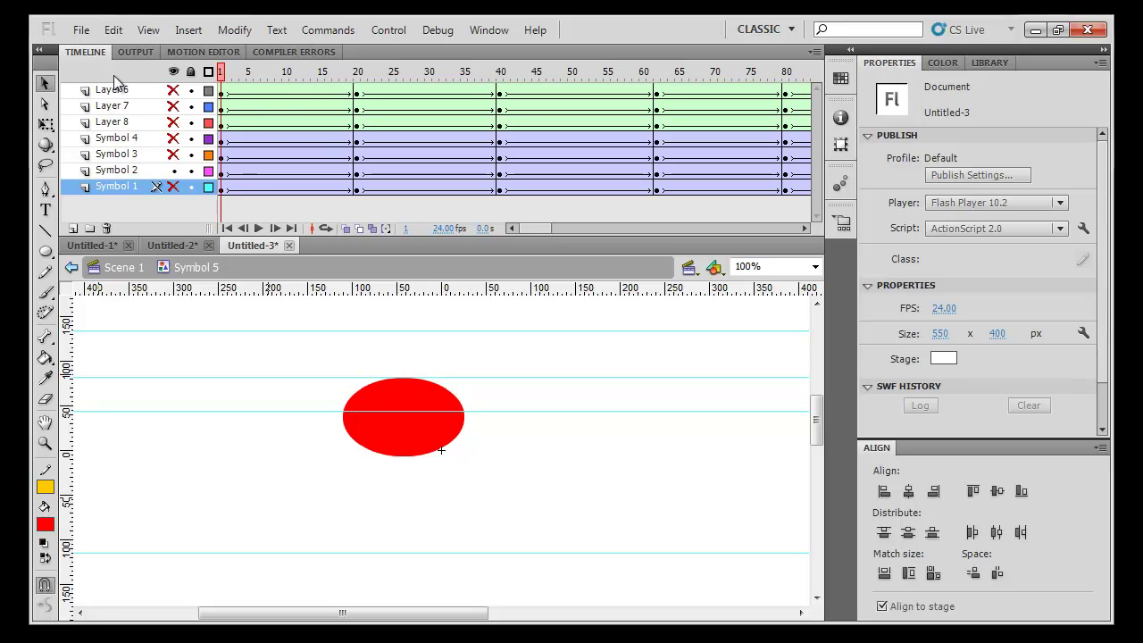
{"action": "key", "text": "Return"}
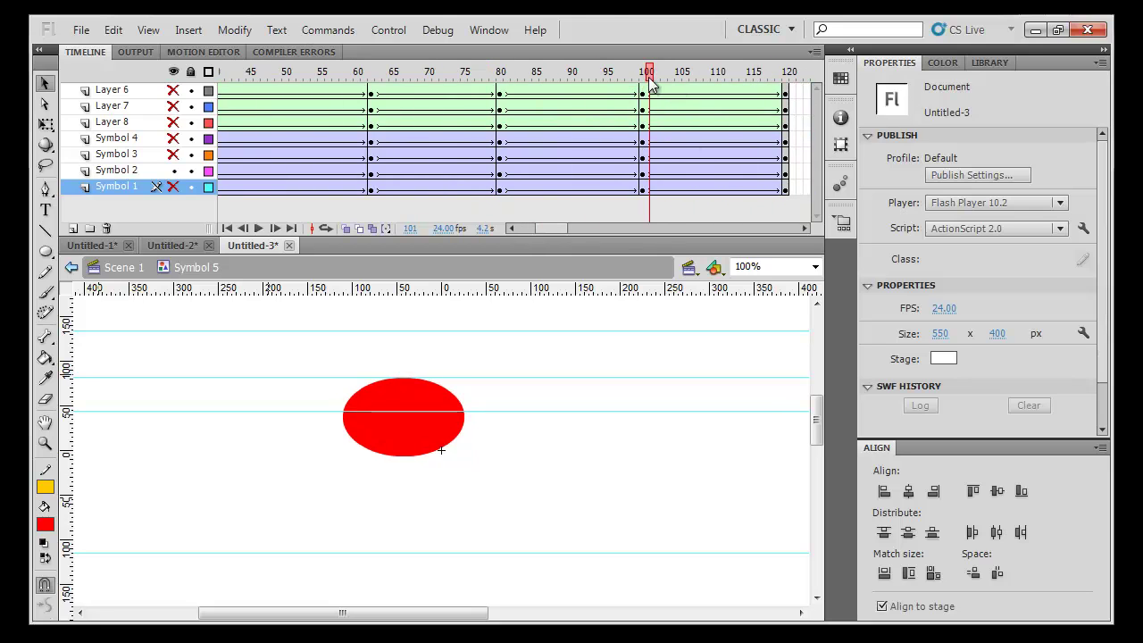
{"action": "left_click", "coordinate": [649, 80]}
{"action": "left_click_drag", "start_coordinate": [424, 430], "coordinate": [436, 383]}
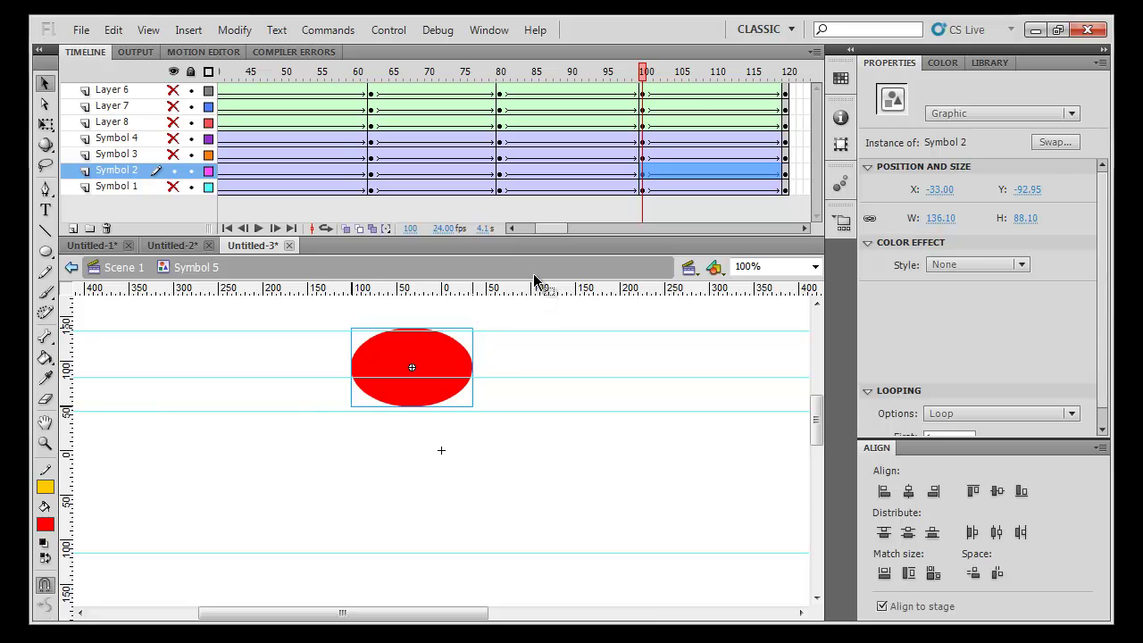
{"action": "key", "text": "Return"}
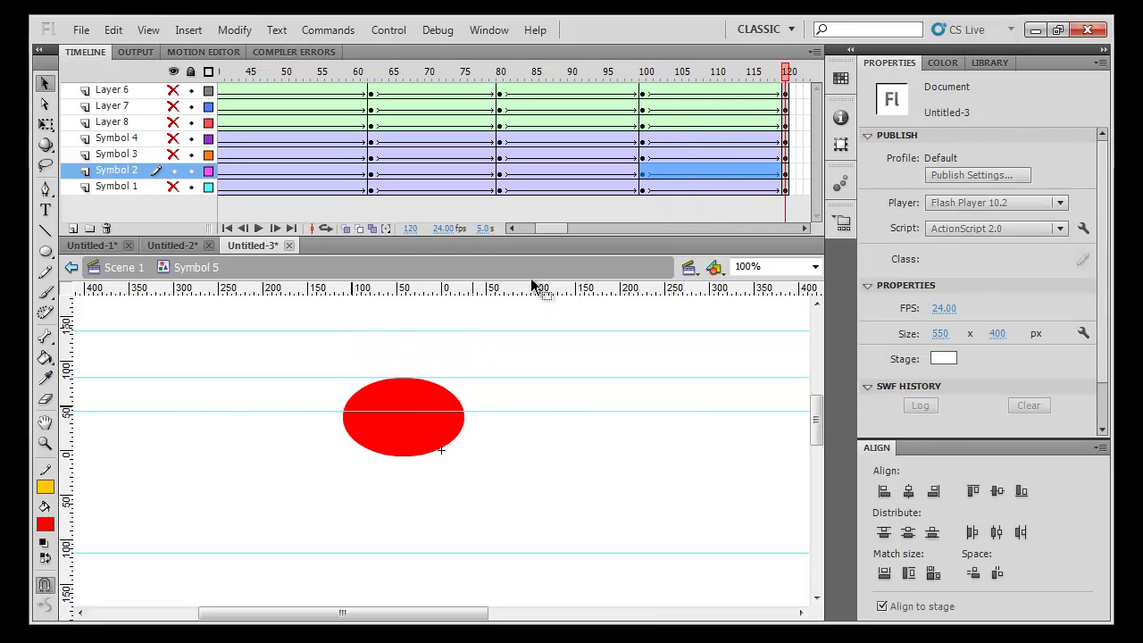
Show only Symbol 3, hang its oval from the second guide at frame 100, about X 146, Y -39, and play the result
{"action": "left_click", "coordinate": [173, 170]}
{"action": "left_click", "coordinate": [173, 153]}
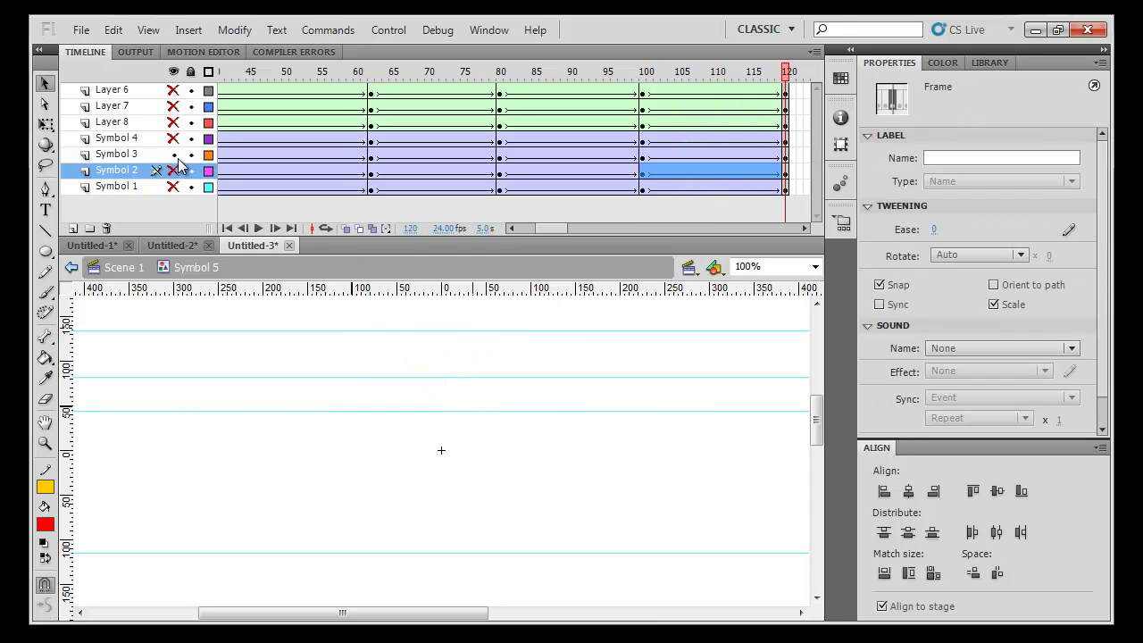
{"action": "left_click_drag", "start_coordinate": [558, 232], "coordinate": [465, 204]}
{"action": "left_click", "coordinate": [221, 72]}
{"action": "left_click_drag", "start_coordinate": [220, 99], "coordinate": [658, 123]}
{"action": "scroll", "coordinate": [616, 99], "scroll_direction": "right", "scroll_amount": 3}
{"action": "left_click", "coordinate": [601, 73]}
{"action": "left_click_drag", "start_coordinate": [603, 85], "coordinate": [757, 163]}
{"action": "mouse_move", "coordinate": [577, 467]}
{"action": "left_mouse_down"}
{"action": "mouse_move", "coordinate": [576, 433]}
{"action": "mouse_move", "coordinate": [572, 445]}
{"action": "left_mouse_up"}
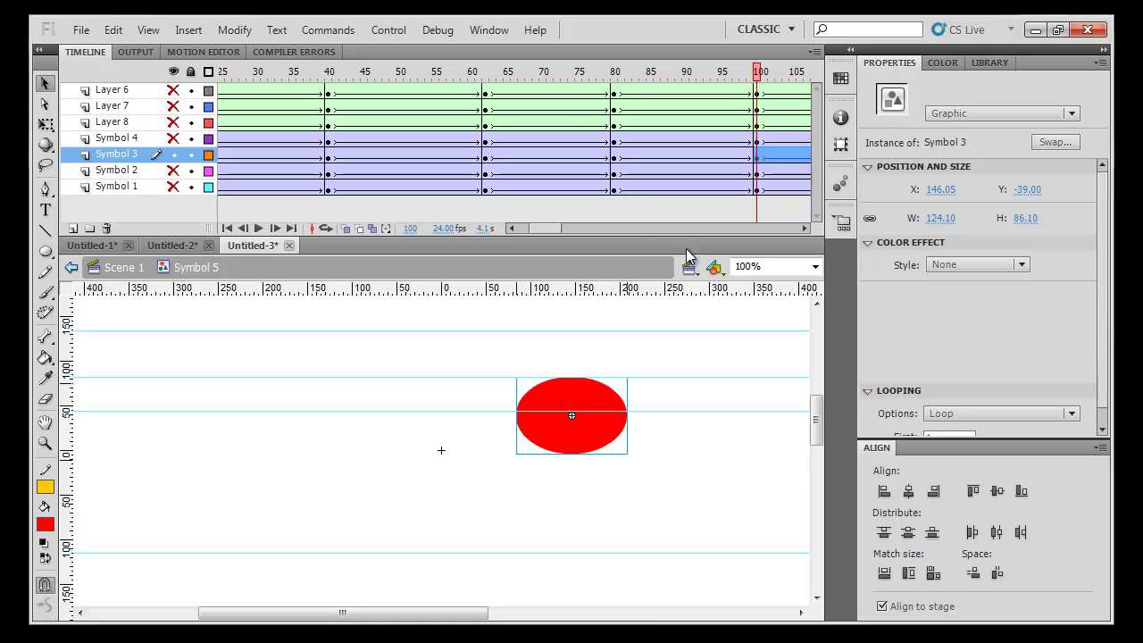
{"action": "left_click_drag", "start_coordinate": [545, 226], "coordinate": [558, 233]}
{"action": "key", "text": "Return"}
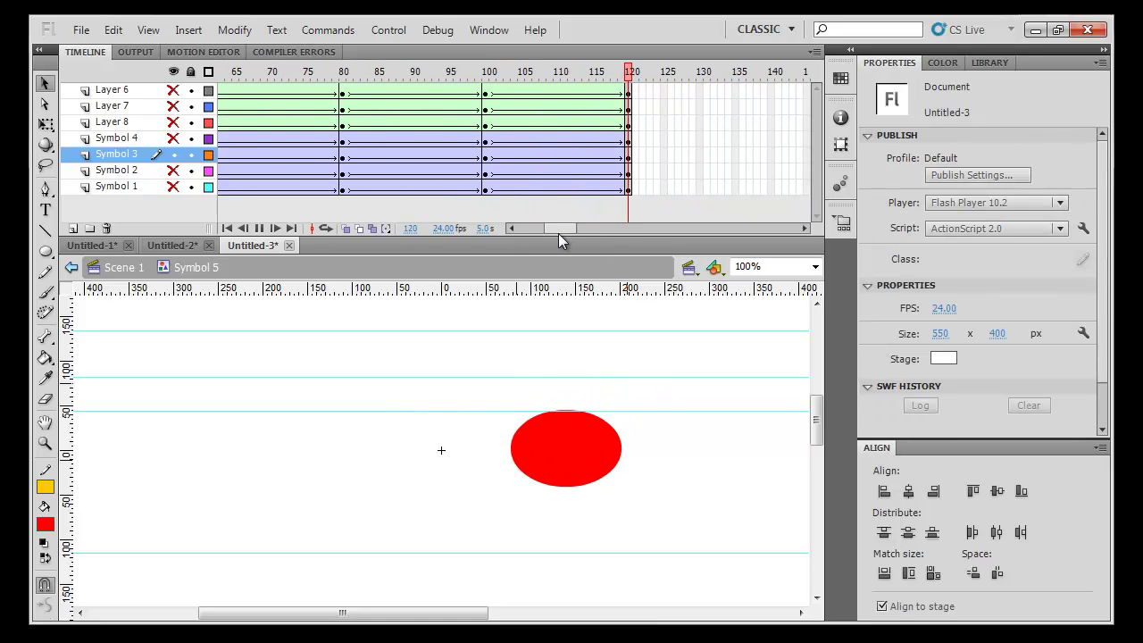
Show only Symbol 4, review its motion, and lower its oval to the second guide at frame 40
{"action": "left_click", "coordinate": [173, 154]}
{"action": "left_click", "coordinate": [173, 138]}
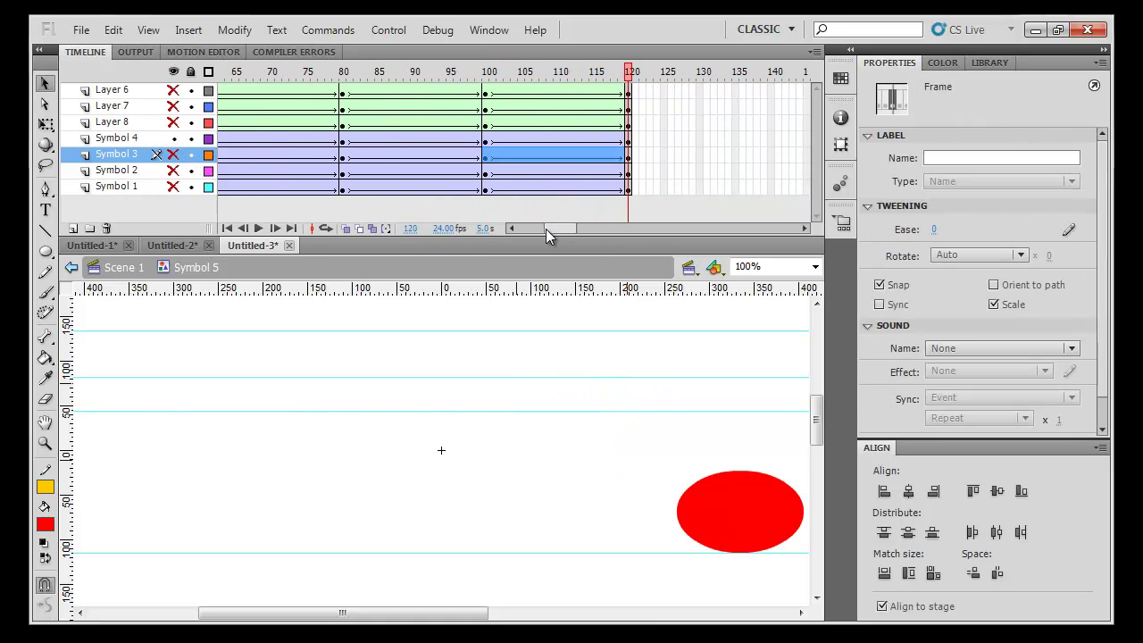
{"action": "left_click_drag", "start_coordinate": [545, 227], "coordinate": [488, 216]}
{"action": "left_click_drag", "start_coordinate": [330, 73], "coordinate": [219, 73]}
{"action": "left_click_drag", "start_coordinate": [223, 113], "coordinate": [363, 115]}
{"action": "left_click", "coordinate": [501, 202]}
{"action": "left_click", "coordinate": [555, 229]}
{"action": "left_click", "coordinate": [337, 77]}
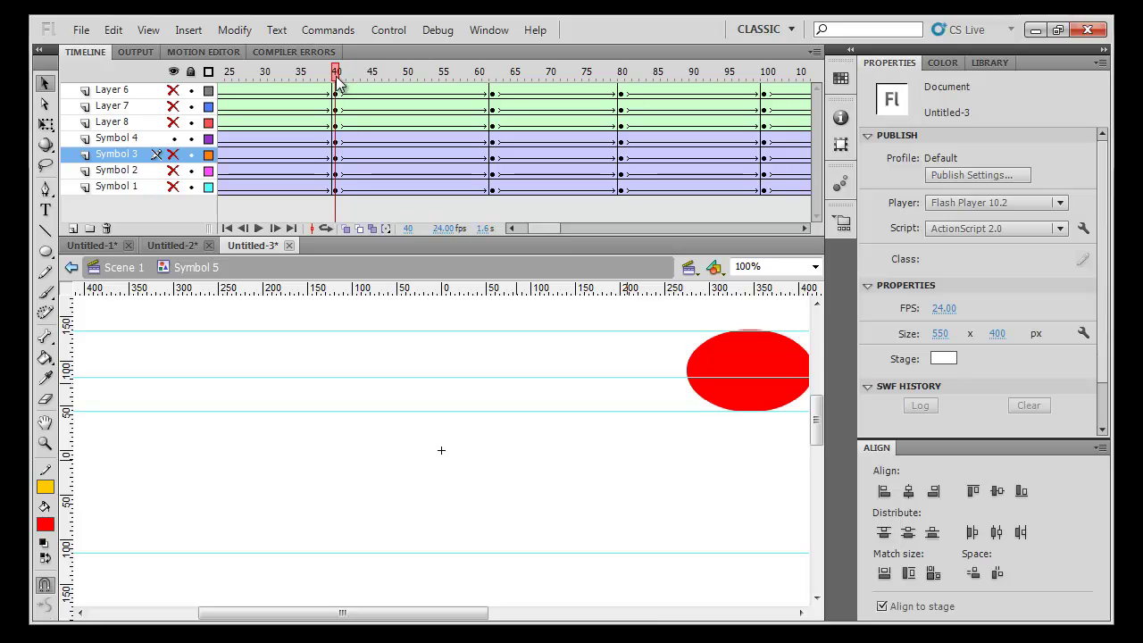
{"action": "left_click_drag", "start_coordinate": [769, 353], "coordinate": [764, 397]}
At frame 100, raise the fourth oval to the third guide and play the result
{"action": "left_click", "coordinate": [466, 137]}
{"action": "left_click", "coordinate": [486, 73]}
{"action": "left_click_drag", "start_coordinate": [489, 79], "coordinate": [622, 76]}
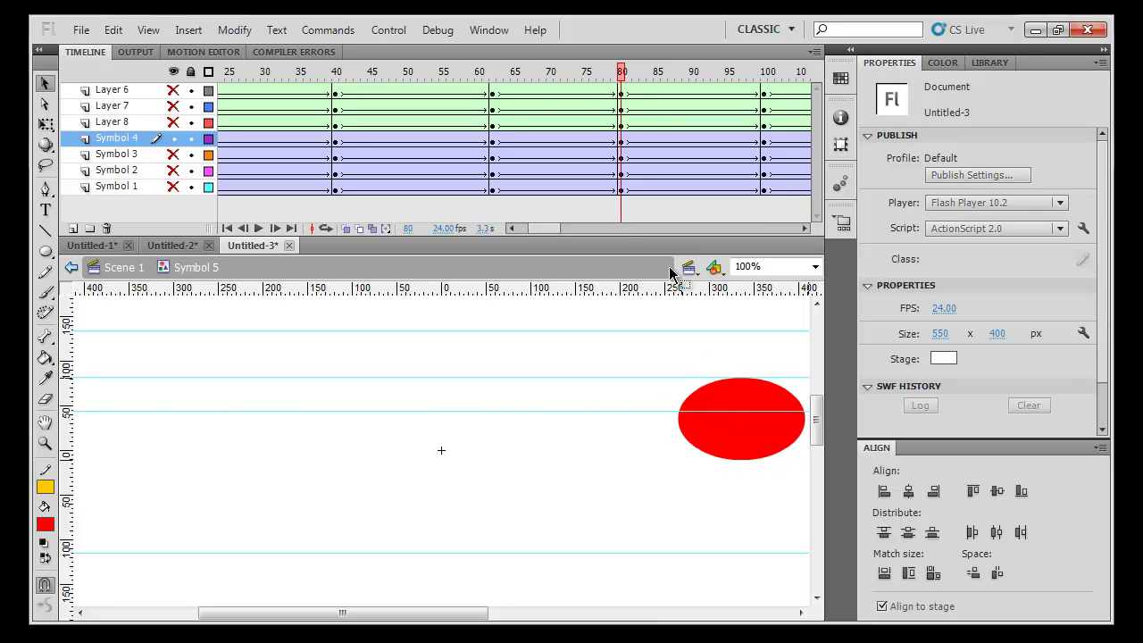
{"action": "left_click_drag", "start_coordinate": [549, 231], "coordinate": [560, 231]}
{"action": "left_click_drag", "start_coordinate": [497, 77], "coordinate": [537, 77]}
{"action": "left_click_drag", "start_coordinate": [741, 501], "coordinate": [740, 446]}
{"action": "key", "text": "Return"}
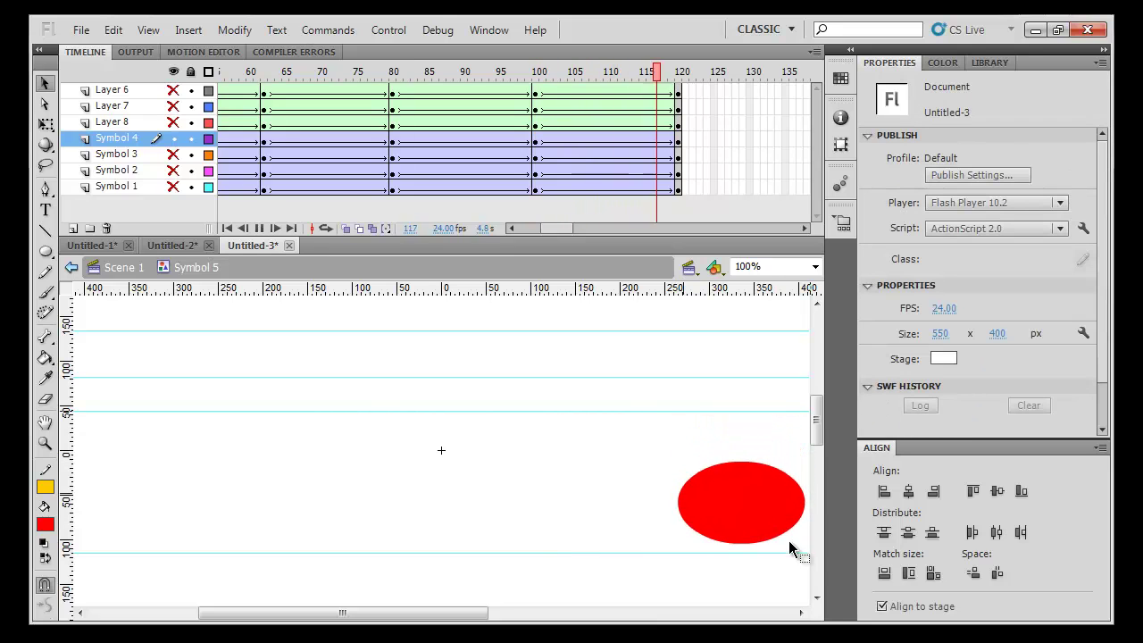
Unhide the Symbol 1, Symbol 2 and Symbol 3 layers and play the four ovals together
{"action": "left_click_drag", "start_coordinate": [172, 153], "coordinate": [172, 186]}
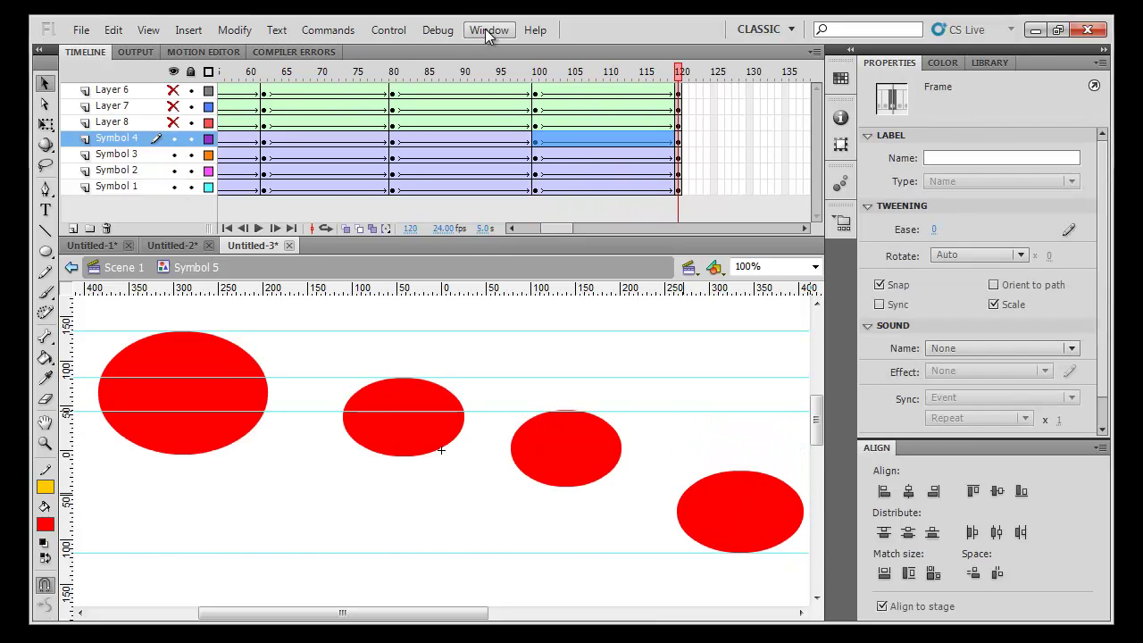
{"action": "left_click", "coordinate": [372, 73]}
{"action": "key", "text": "Return"}
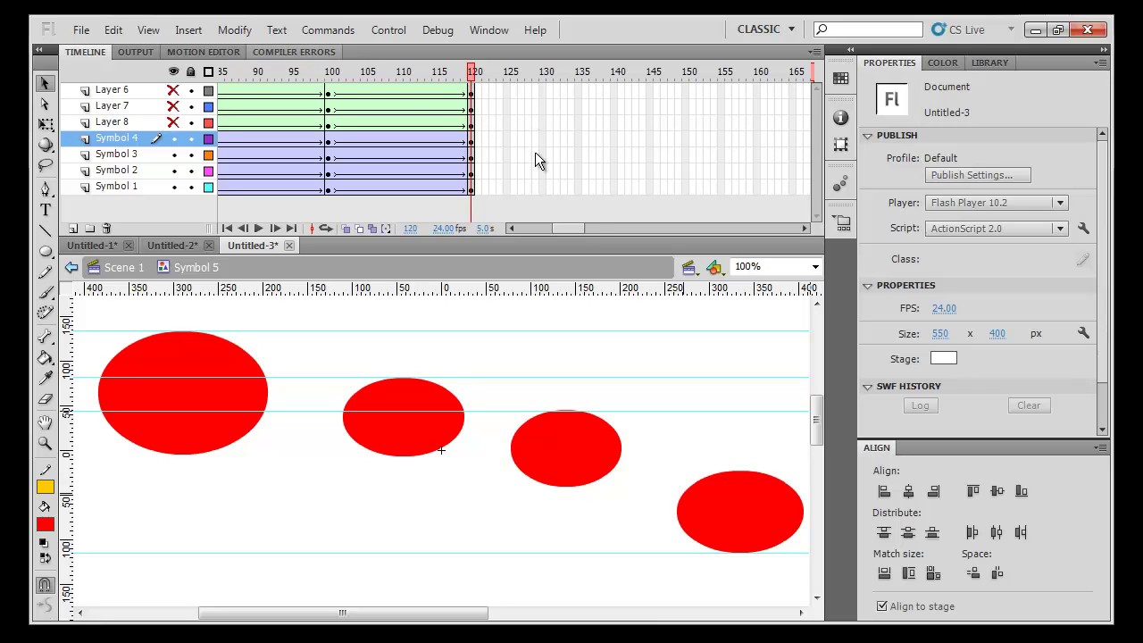
{"action": "left_click_drag", "start_coordinate": [576, 229], "coordinate": [557, 234]}
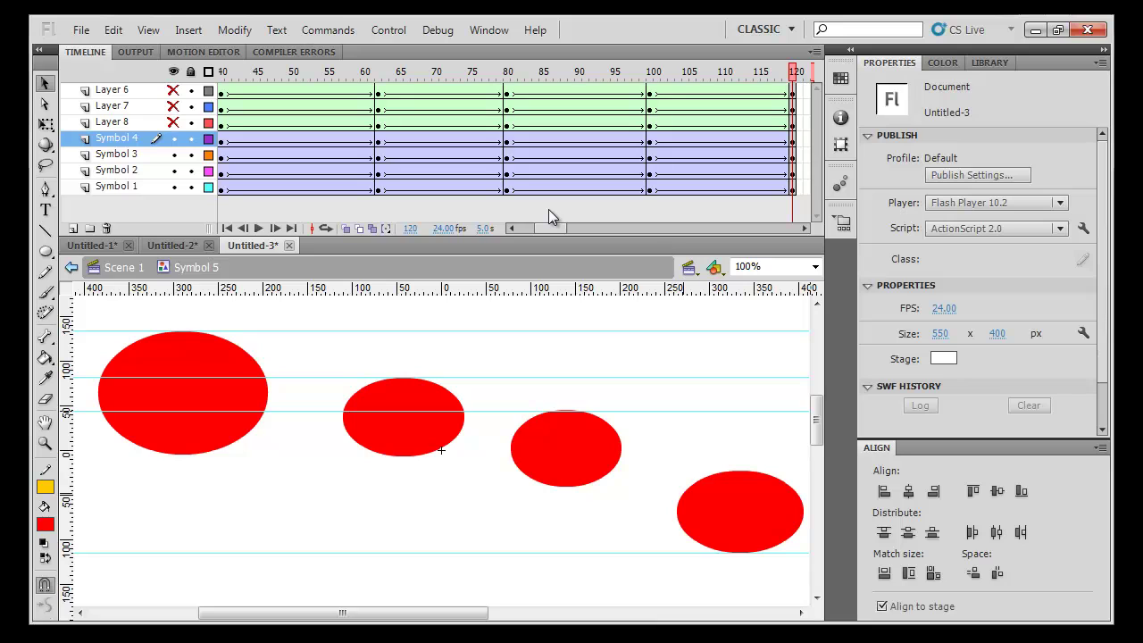
{"action": "left_click_drag", "start_coordinate": [568, 231], "coordinate": [524, 230]}
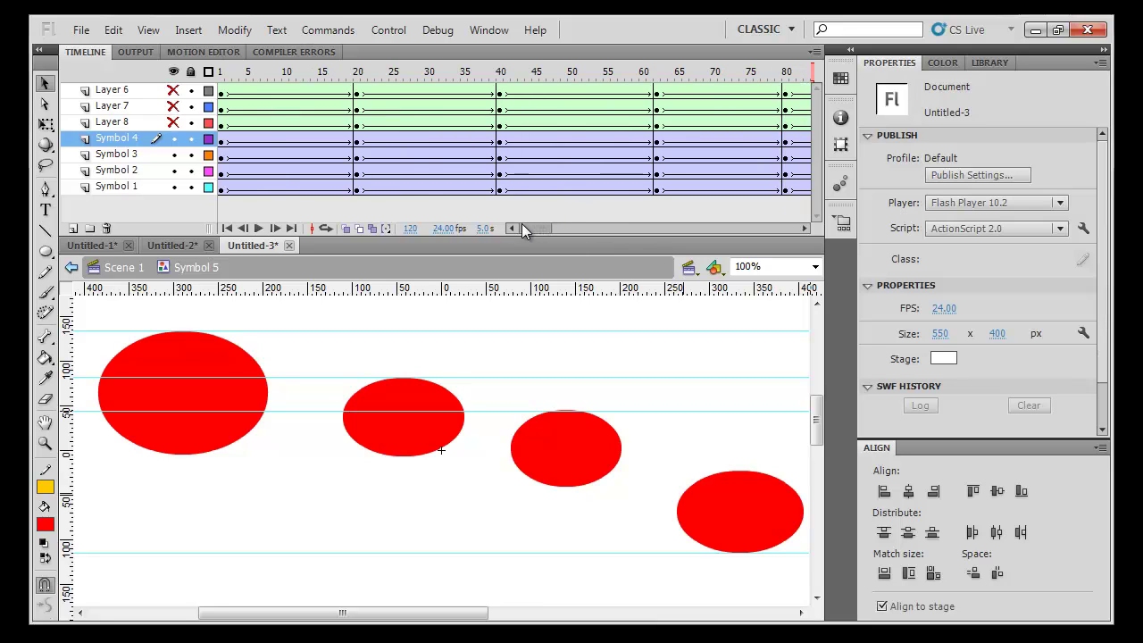
Unhide the curve layers 6, 7 and 8, go to frame 20 and lock the guides
{"action": "left_click_drag", "start_coordinate": [173, 123], "coordinate": [202, 72]}
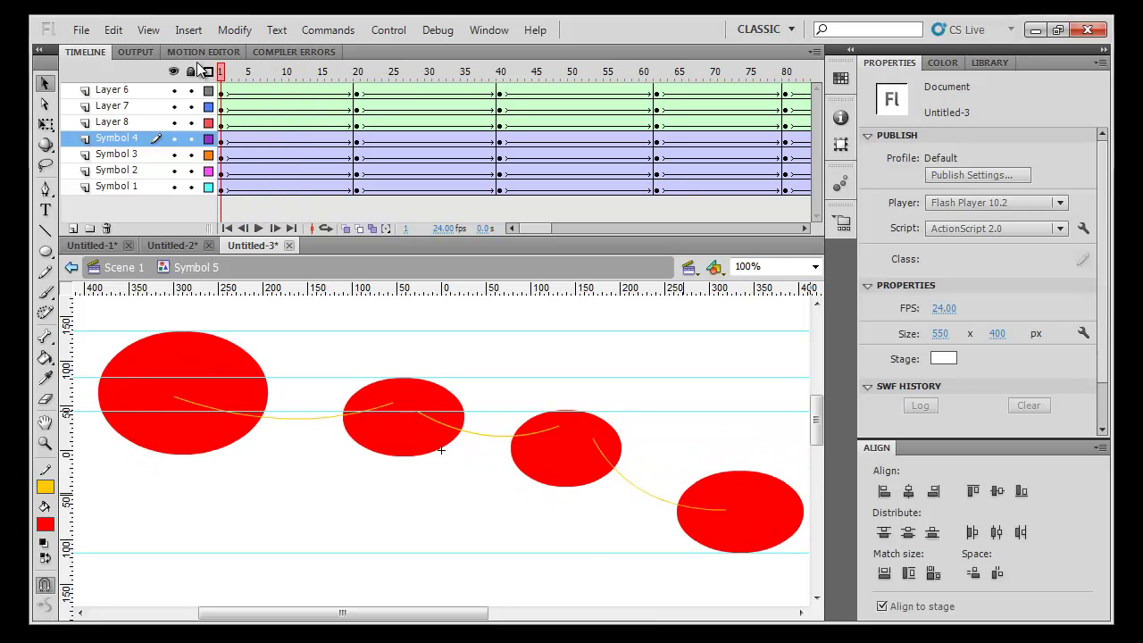
{"action": "left_click", "coordinate": [358, 90]}
{"action": "scroll", "coordinate": [626, 386], "scroll_direction": "down", "scroll_amount": 2}
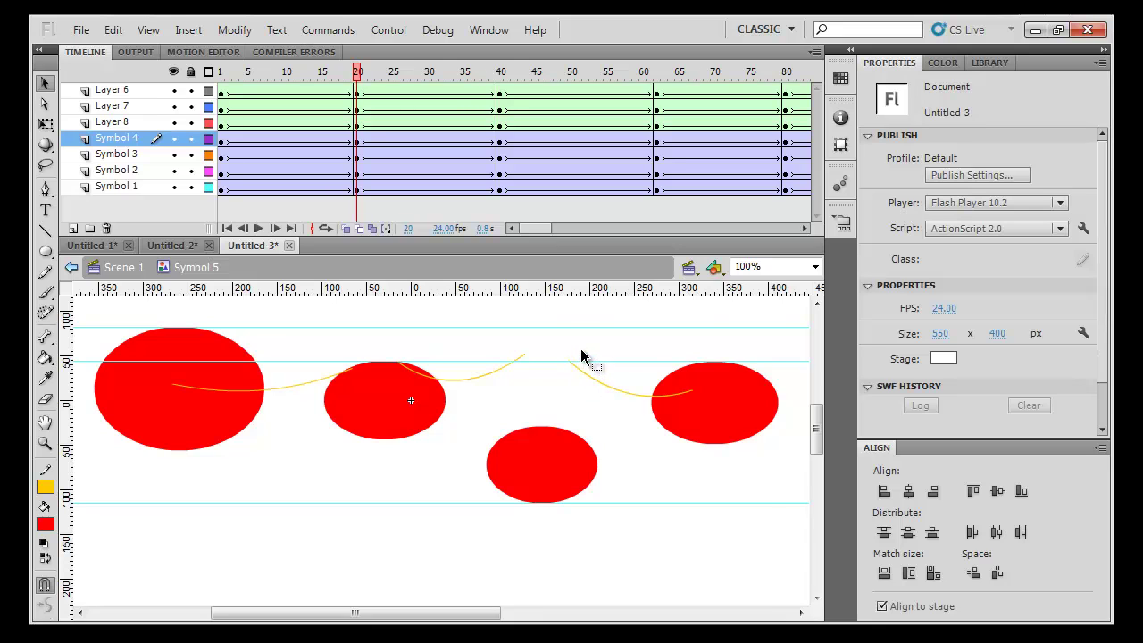
{"action": "right_click", "coordinate": [582, 351]}
{"action": "mouse_move", "coordinate": [686, 524]}
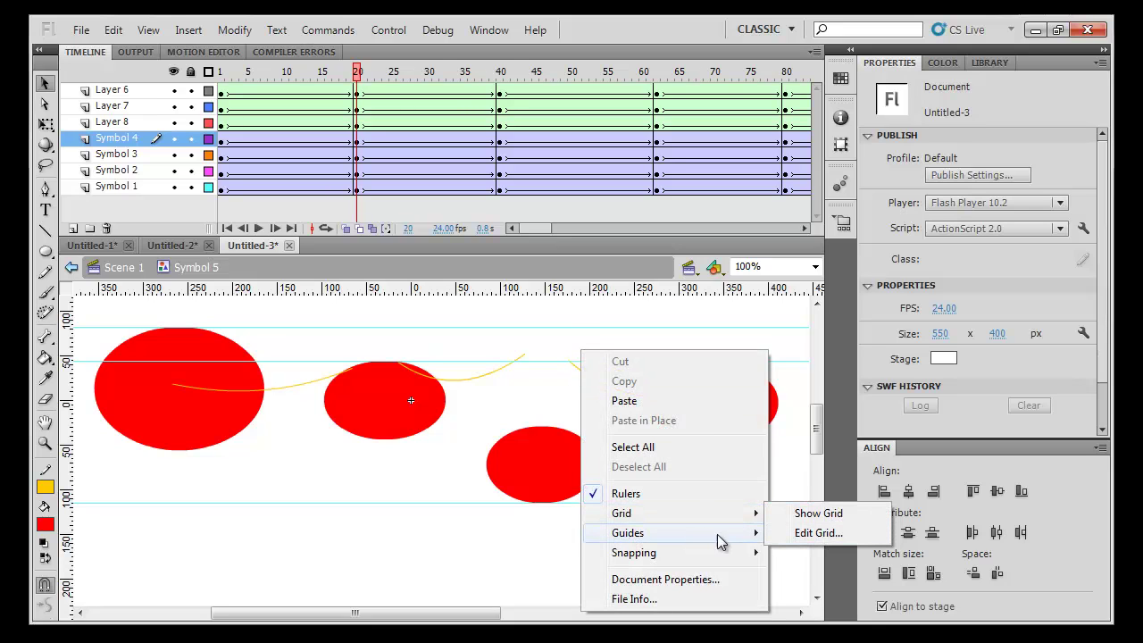
{"action": "left_click", "coordinate": [821, 552]}
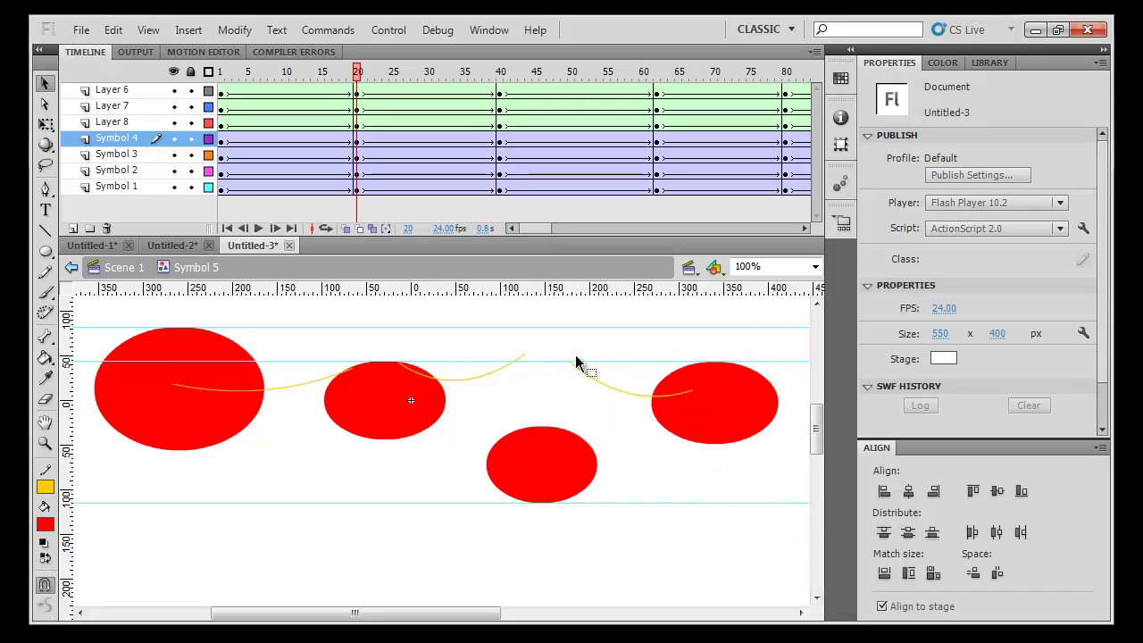
At frame 20, move the ends of the three curves so they link the neighbouring ovals
{"action": "left_click_drag", "start_coordinate": [580, 420], "coordinate": [630, 450]}
{"action": "left_click_drag", "start_coordinate": [524, 355], "coordinate": [516, 436]}
{"action": "left_click_drag", "start_coordinate": [401, 370], "coordinate": [446, 443]}
{"action": "left_click_drag", "start_coordinate": [354, 375], "coordinate": [346, 389]}
{"action": "left_click_drag", "start_coordinate": [178, 386], "coordinate": [220, 390]}
At frame 40, lower the last curve between the third and fourth ovals, and the middle curve to about X -26, Y 4
{"action": "left_click", "coordinate": [494, 87]}
{"action": "left_click", "coordinate": [499, 88]}
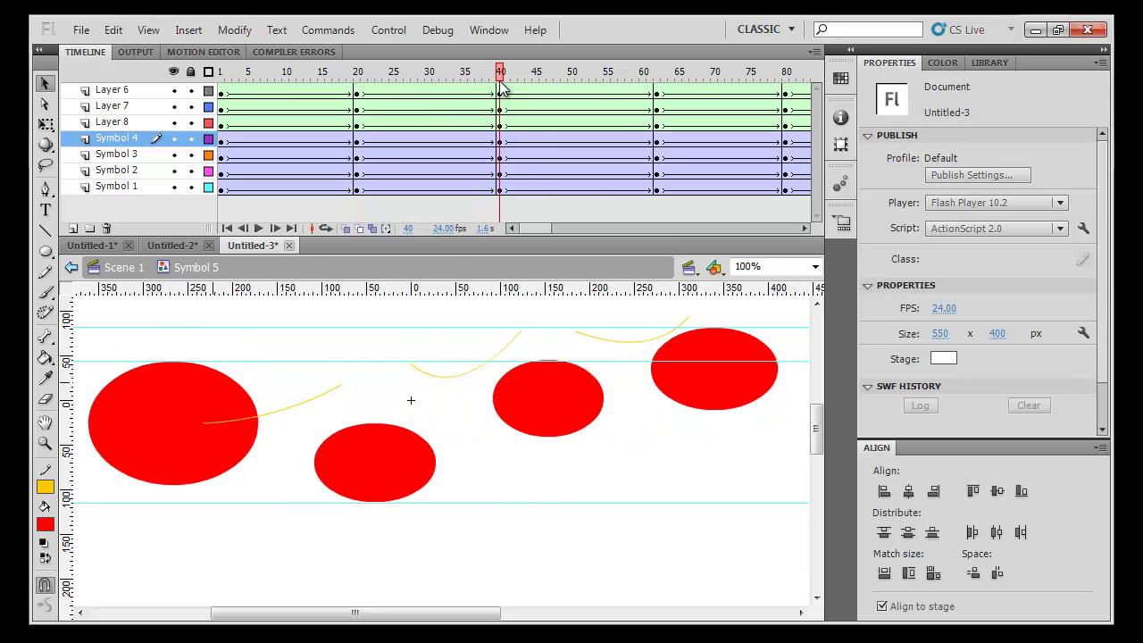
{"action": "left_click", "coordinate": [636, 343]}
{"action": "left_click_drag", "start_coordinate": [637, 348], "coordinate": [627, 393]}
{"action": "left_click", "coordinate": [461, 378]}
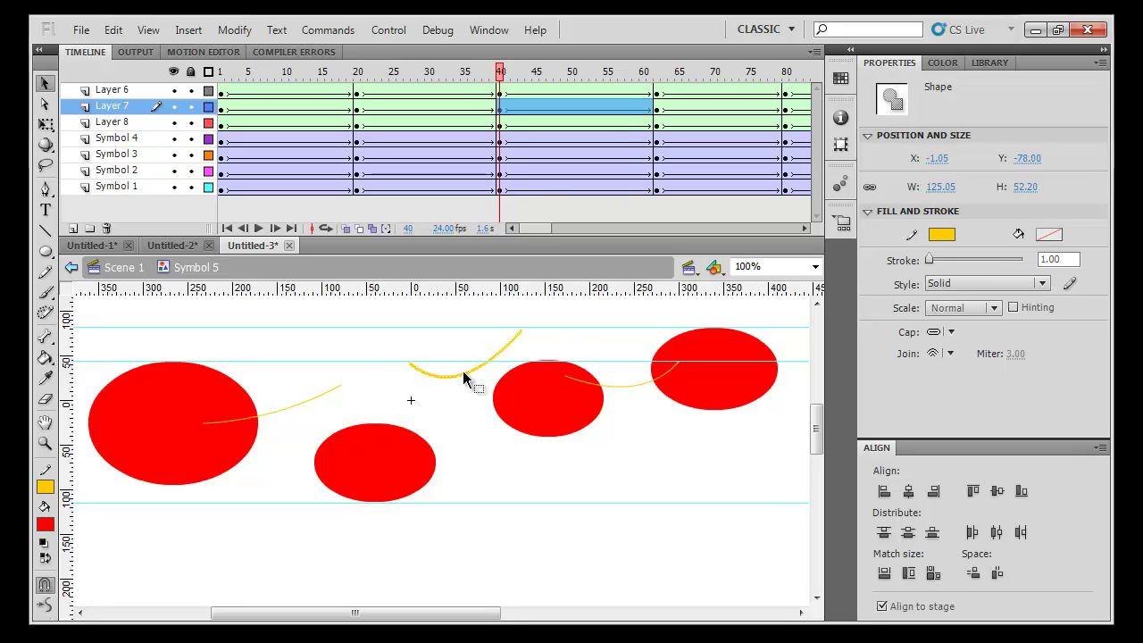
{"action": "left_click", "coordinate": [466, 384]}
{"action": "left_click_drag", "start_coordinate": [465, 378], "coordinate": [444, 452]}
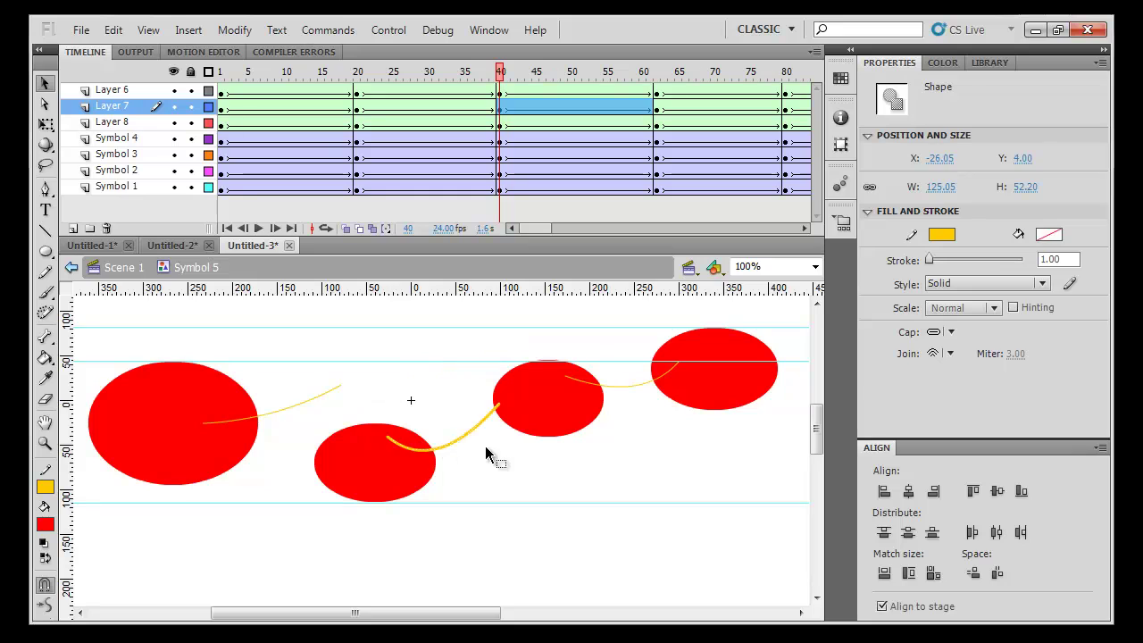
At frame 40, reshape the middle and left yellow curves so their ends sit inside the neighbouring red ellipses
{"action": "left_click", "coordinate": [486, 453]}
{"action": "left_click_drag", "start_coordinate": [507, 392], "coordinate": [506, 394]}
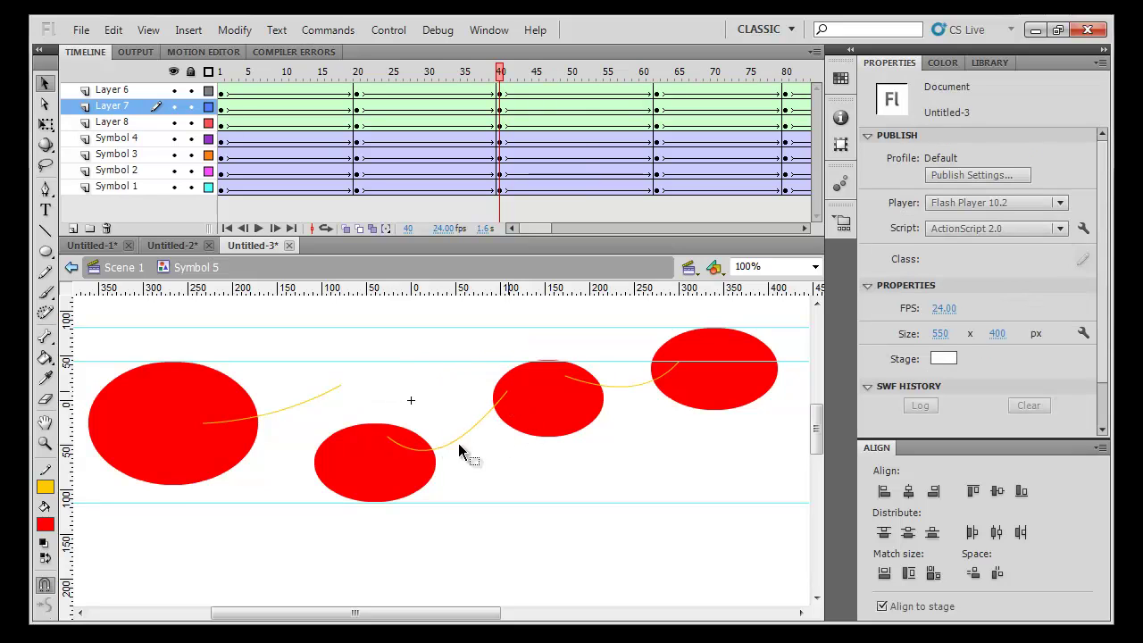
{"action": "left_click_drag", "start_coordinate": [475, 438], "coordinate": [466, 448]}
{"action": "left_click_drag", "start_coordinate": [343, 386], "coordinate": [348, 435]}
{"action": "left_click_drag", "start_coordinate": [208, 430], "coordinate": [215, 391]}
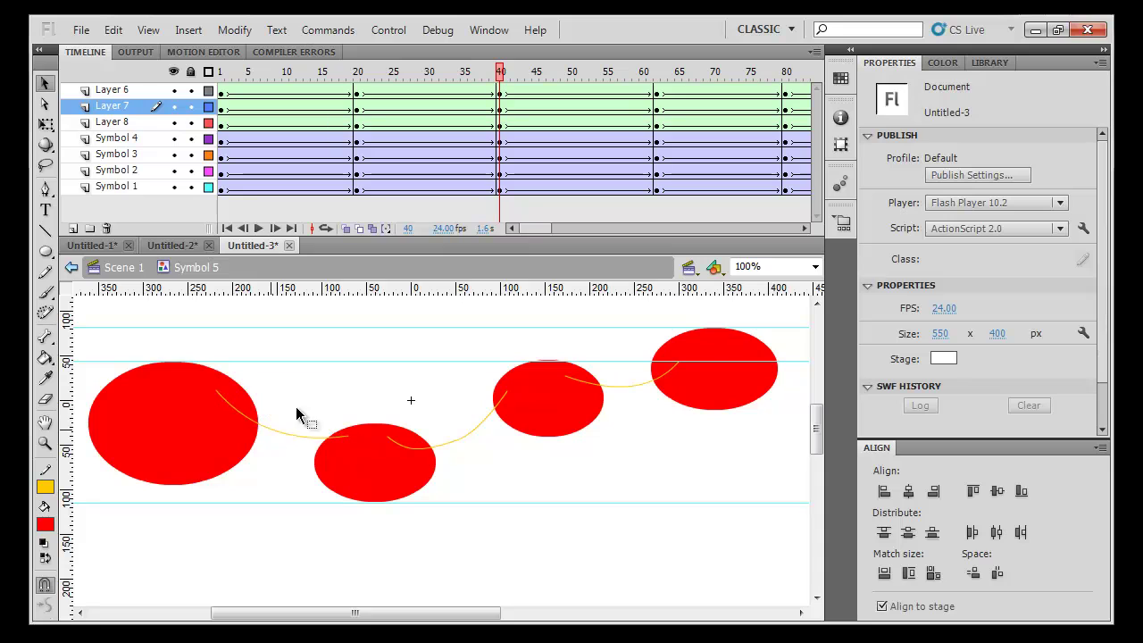
At frame 62, reshape the rightmost yellow curve so it links the third and fourth ellipses
{"action": "left_click_drag", "start_coordinate": [503, 71], "coordinate": [659, 79]}
{"action": "left_click_drag", "start_coordinate": [662, 415], "coordinate": [662, 351]}
{"action": "left_click_drag", "start_coordinate": [557, 403], "coordinate": [552, 389]}
{"action": "left_click_drag", "start_coordinate": [604, 416], "coordinate": [616, 393]}
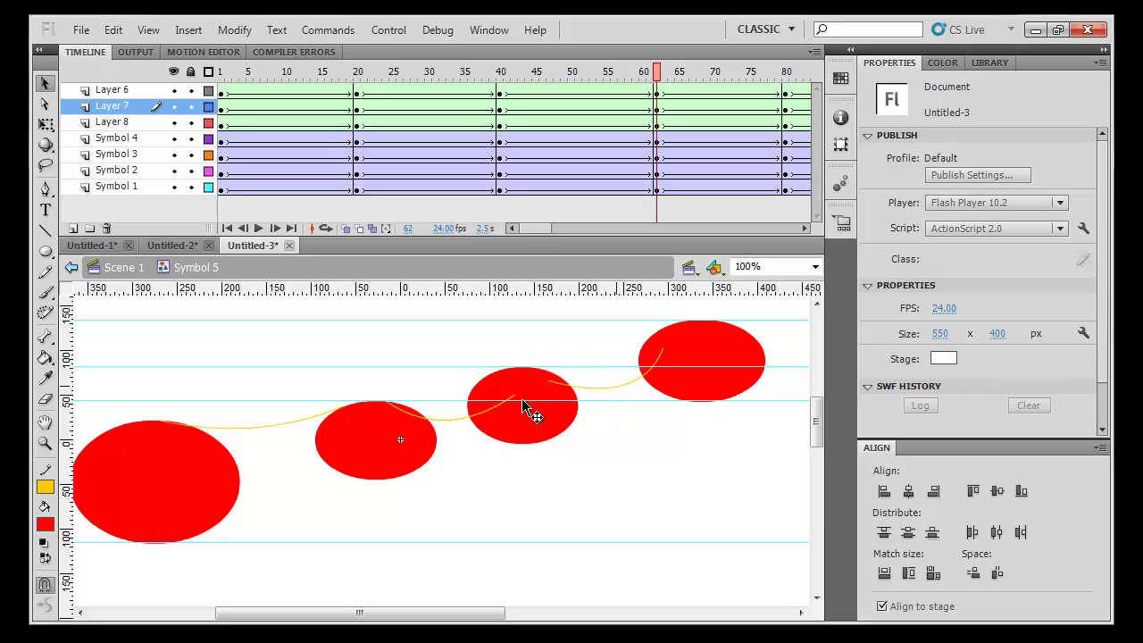
At frame 62, adjust the ends and bends of the middle and left curves so they connect the first three ellipses
{"action": "left_click", "coordinate": [522, 406]}
{"action": "left_click_drag", "start_coordinate": [486, 392], "coordinate": [490, 398]}
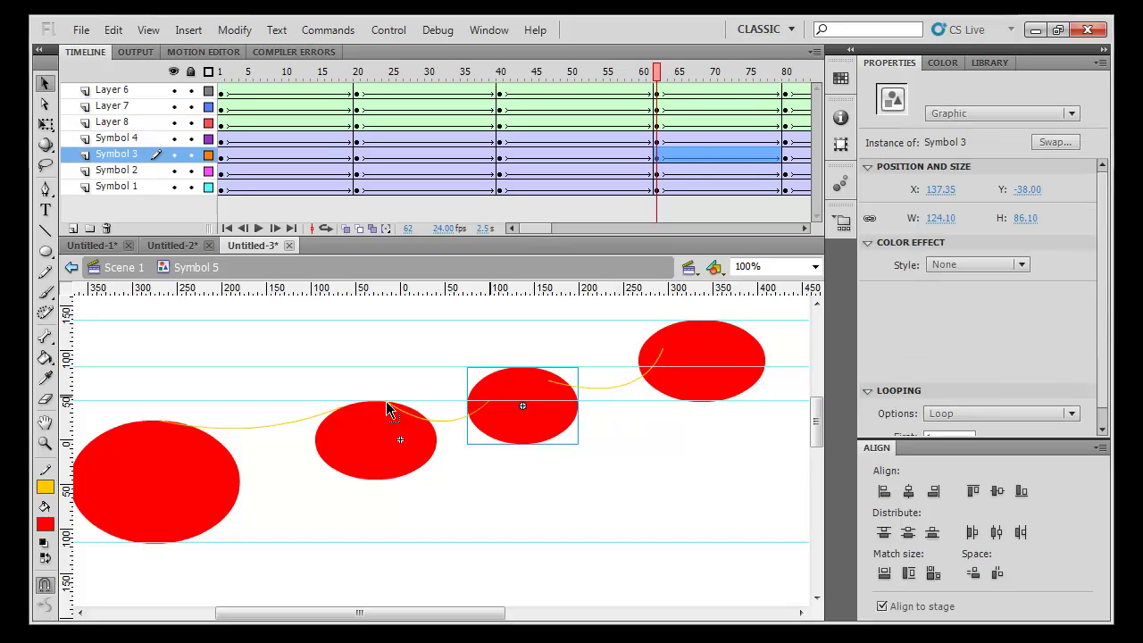
{"action": "left_click_drag", "start_coordinate": [398, 423], "coordinate": [398, 423]}
{"action": "left_click", "coordinate": [344, 409]}
{"action": "left_click", "coordinate": [336, 407]}
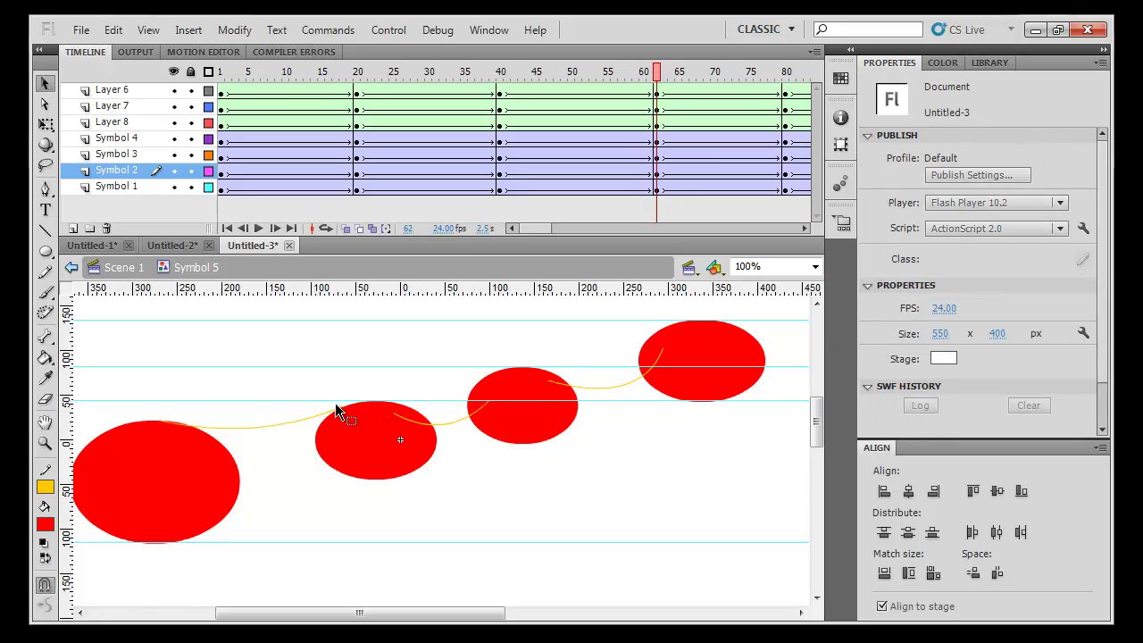
{"action": "left_click_drag", "start_coordinate": [342, 408], "coordinate": [342, 419]}
{"action": "left_click_drag", "start_coordinate": [159, 429], "coordinate": [175, 437]}
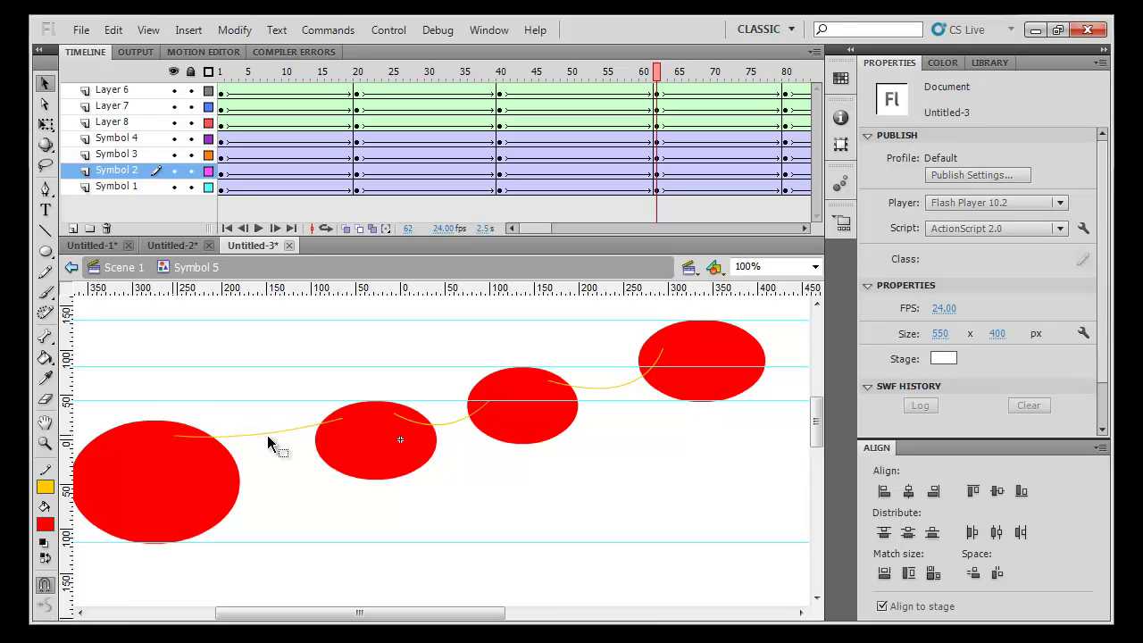
{"action": "left_click_drag", "start_coordinate": [269, 439], "coordinate": [275, 459]}
At frame 80, move the Layer 8 curve up so it joins the third and fourth ellipses
{"action": "left_click_drag", "start_coordinate": [722, 71], "coordinate": [500, 72]}
{"action": "left_click", "coordinate": [600, 456]}
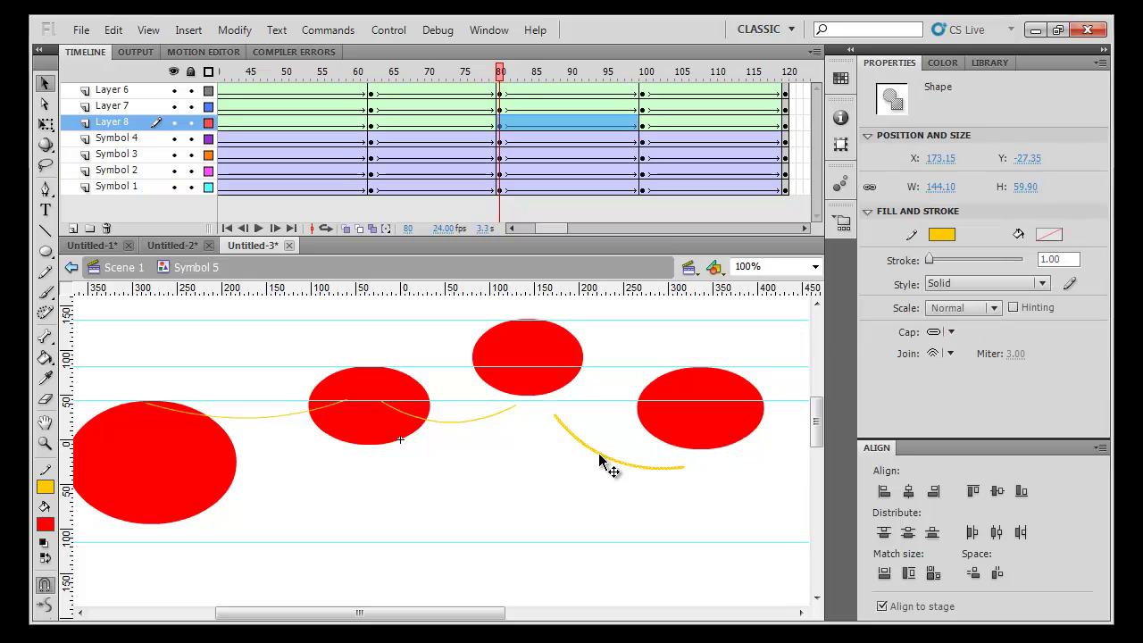
{"action": "left_click", "coordinate": [578, 377]}
{"action": "left_click", "coordinate": [600, 447]}
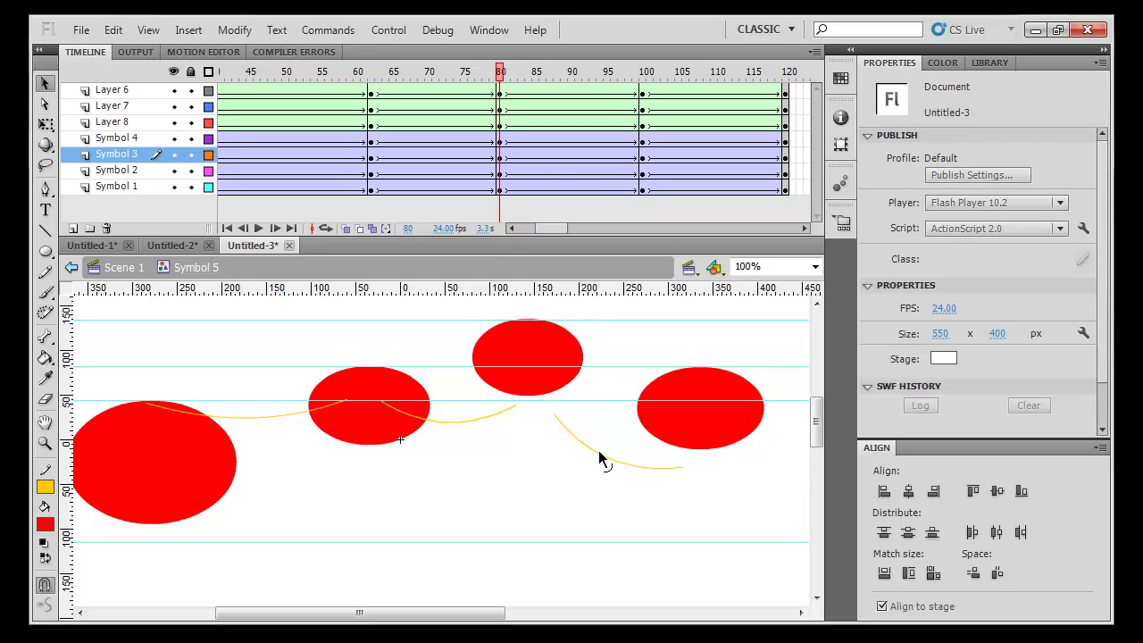
{"action": "left_click", "coordinate": [600, 457]}
{"action": "key", "text": "shift+Up"}
{"action": "key", "text": "shift+Up"}
{"action": "key", "text": "shift+Up"}
{"action": "key", "text": "shift+Up"}
{"action": "key", "text": "shift+Up"}
{"action": "key", "text": "shift+Up"}
{"action": "key", "text": "shift+Up"}
{"action": "key", "text": "shift+Up"}
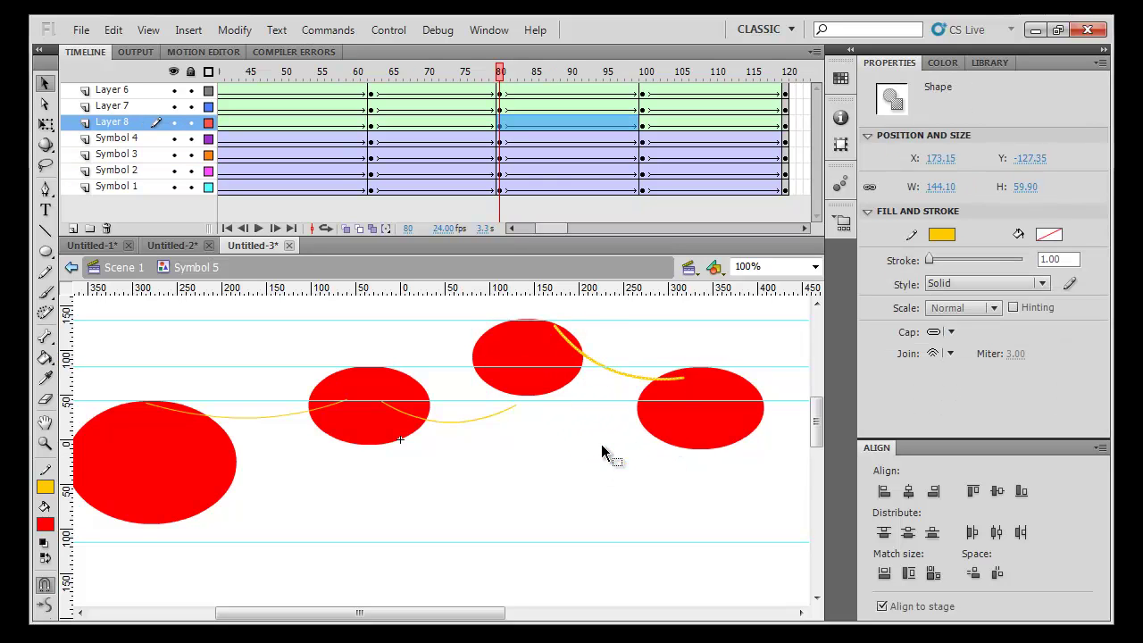
At frame 80, reshape the middle and left curves so they link the first three ellipses
{"action": "left_click_drag", "start_coordinate": [518, 408], "coordinate": [506, 348]}
{"action": "left_click_drag", "start_coordinate": [386, 409], "coordinate": [465, 383]}
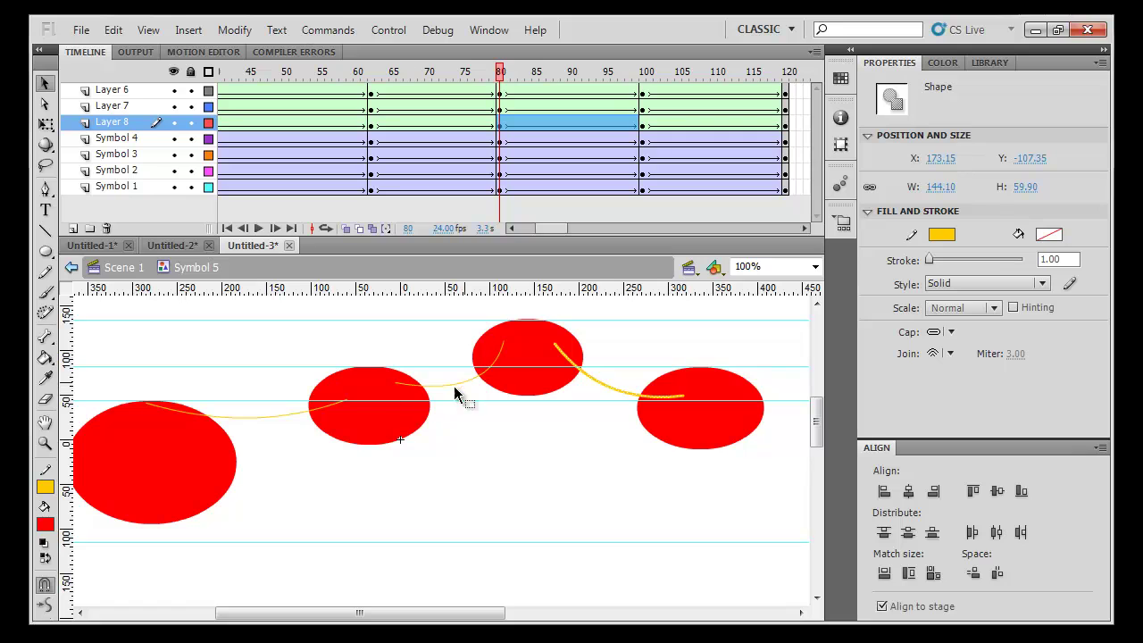
{"action": "mouse_move", "coordinate": [327, 412]}
{"action": "left_mouse_down"}
{"action": "mouse_move", "coordinate": [365, 434]}
{"action": "mouse_move", "coordinate": [309, 446]}
{"action": "left_mouse_up"}
{"action": "left_click", "coordinate": [309, 446]}
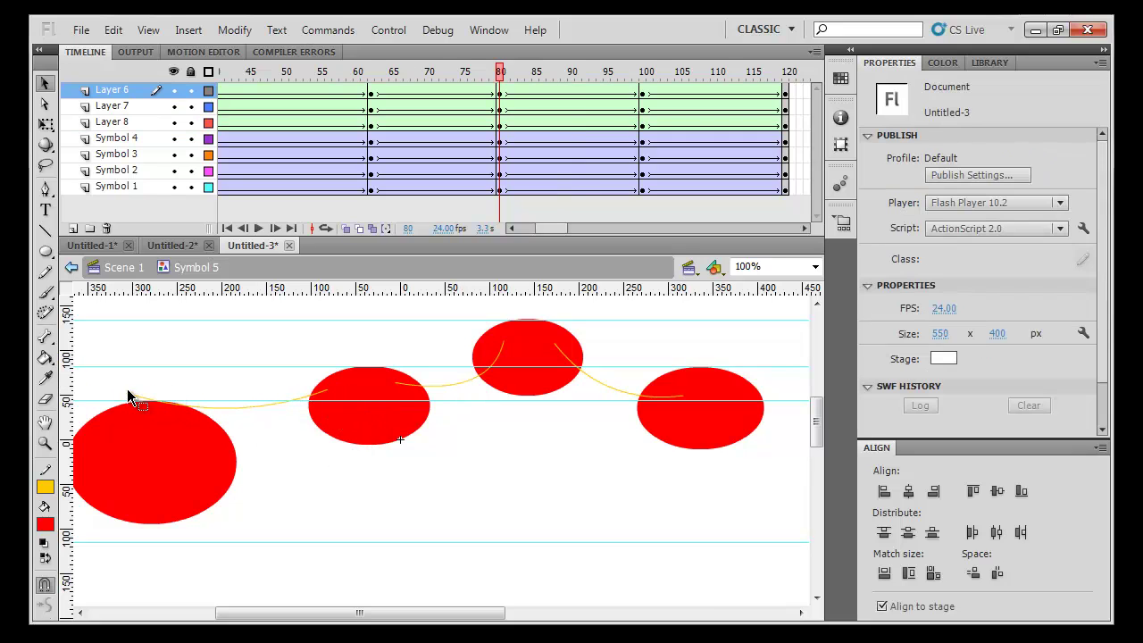
{"action": "left_click_drag", "start_coordinate": [129, 397], "coordinate": [168, 427]}
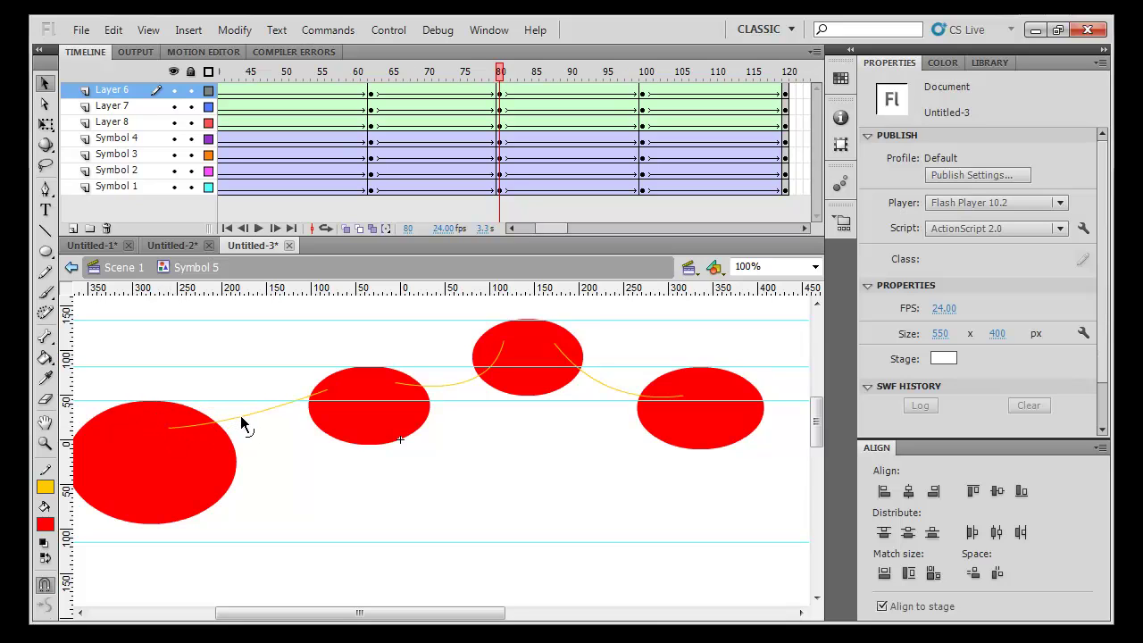
{"action": "left_click_drag", "start_coordinate": [289, 459], "coordinate": [286, 490]}
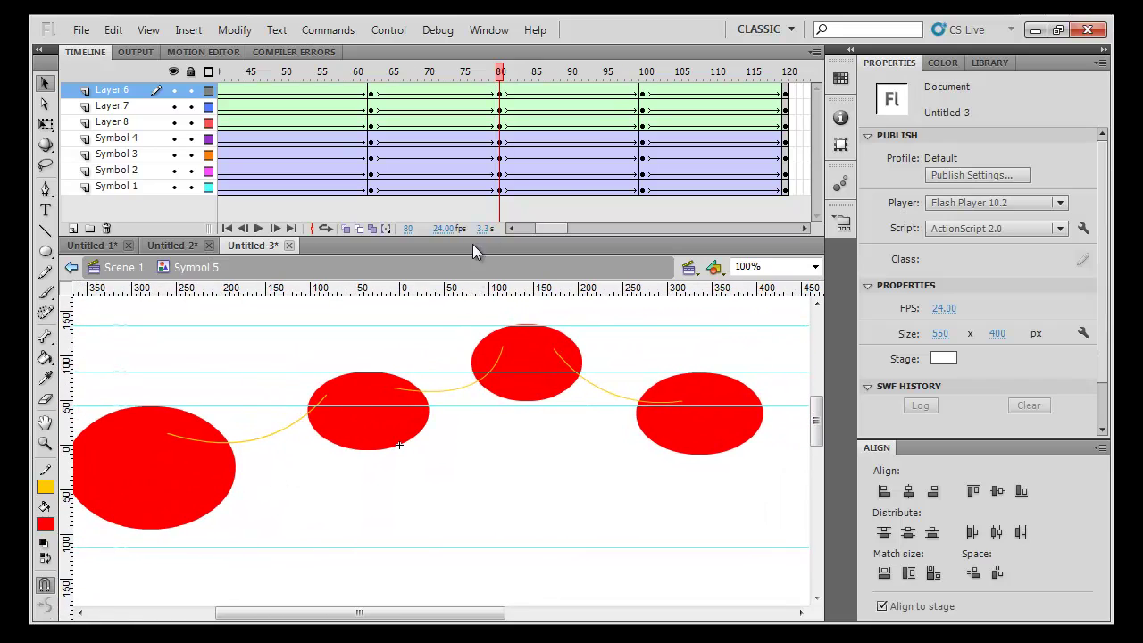
At frame 100, move the Layer 8 and Layer 7 curves up onto the ellipses they connect
{"action": "left_click", "coordinate": [643, 82]}
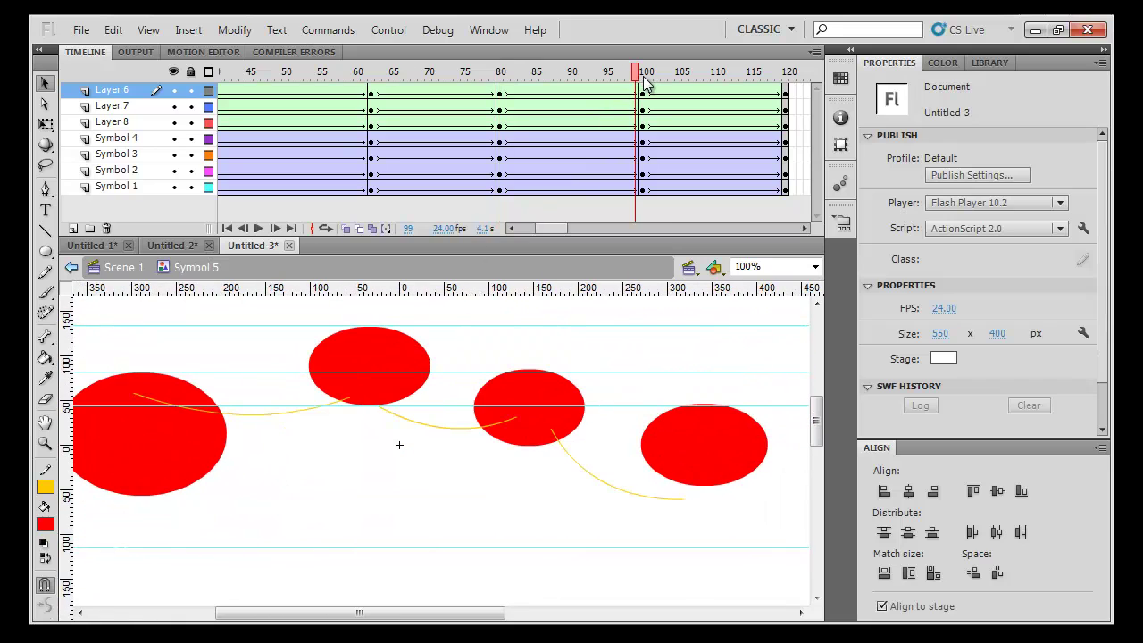
{"action": "left_click", "coordinate": [622, 500]}
{"action": "left_click_drag", "start_coordinate": [622, 500], "coordinate": [623, 457]}
{"action": "left_click", "coordinate": [416, 428]}
{"action": "left_click_drag", "start_coordinate": [421, 434], "coordinate": [428, 397]}
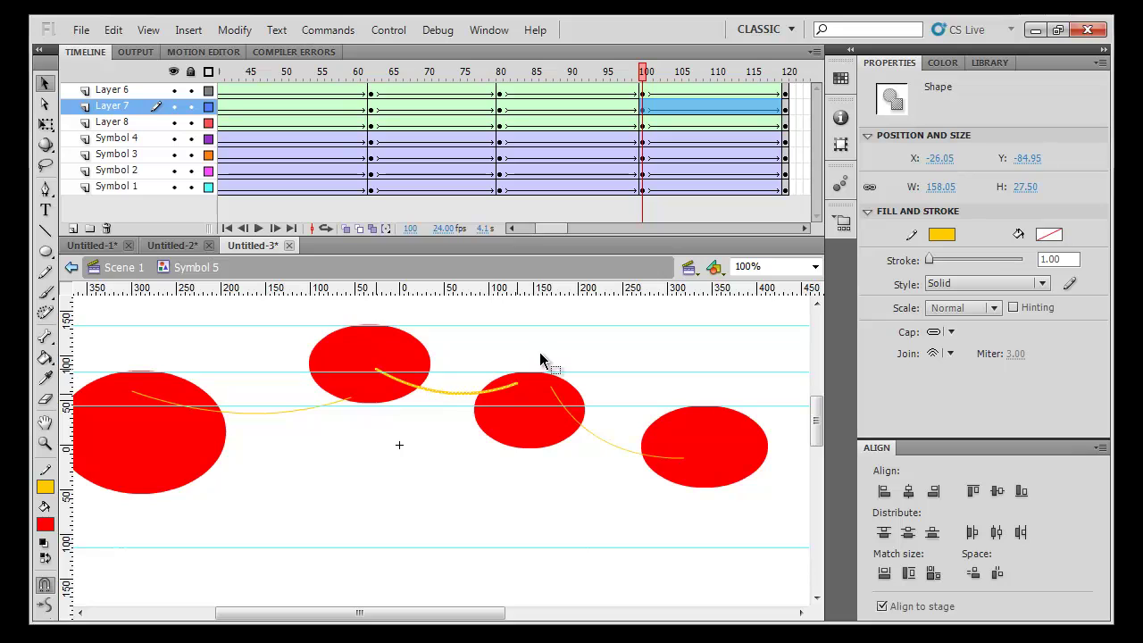
Rotate the Layer 7 and Layer 6 curves at frame 100 to meet their ellipses, and preview the movie
{"action": "key", "text": "q"}
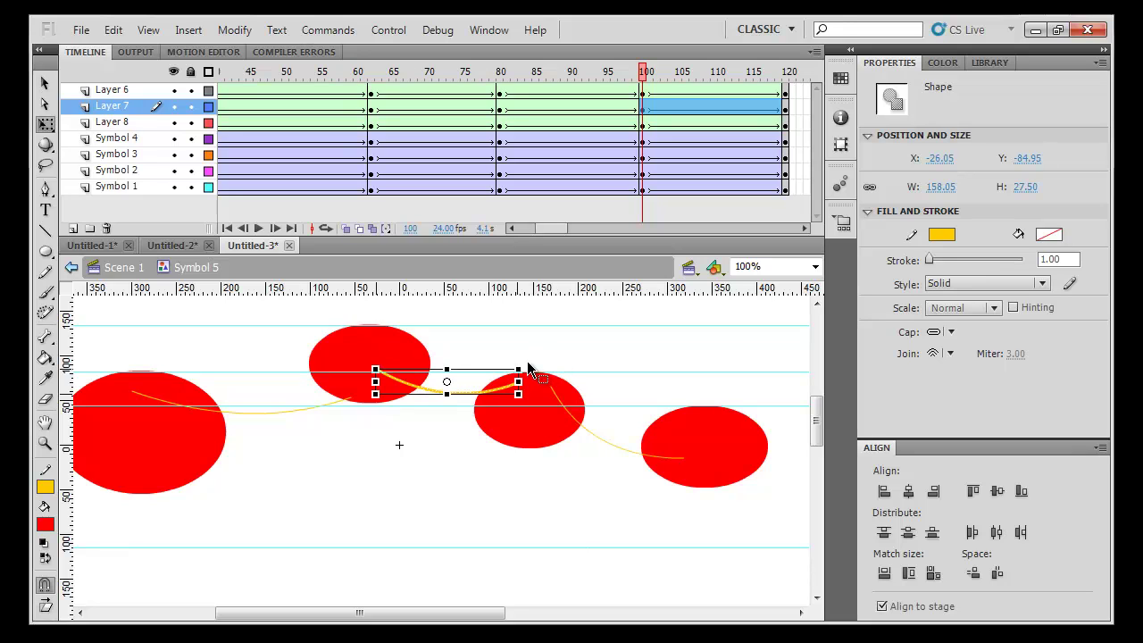
{"action": "left_click_drag", "start_coordinate": [531, 362], "coordinate": [555, 382]}
{"action": "left_click", "coordinate": [319, 411]}
{"action": "left_click_drag", "start_coordinate": [364, 383], "coordinate": [350, 350]}
{"action": "key", "text": "ctrl+Return"}
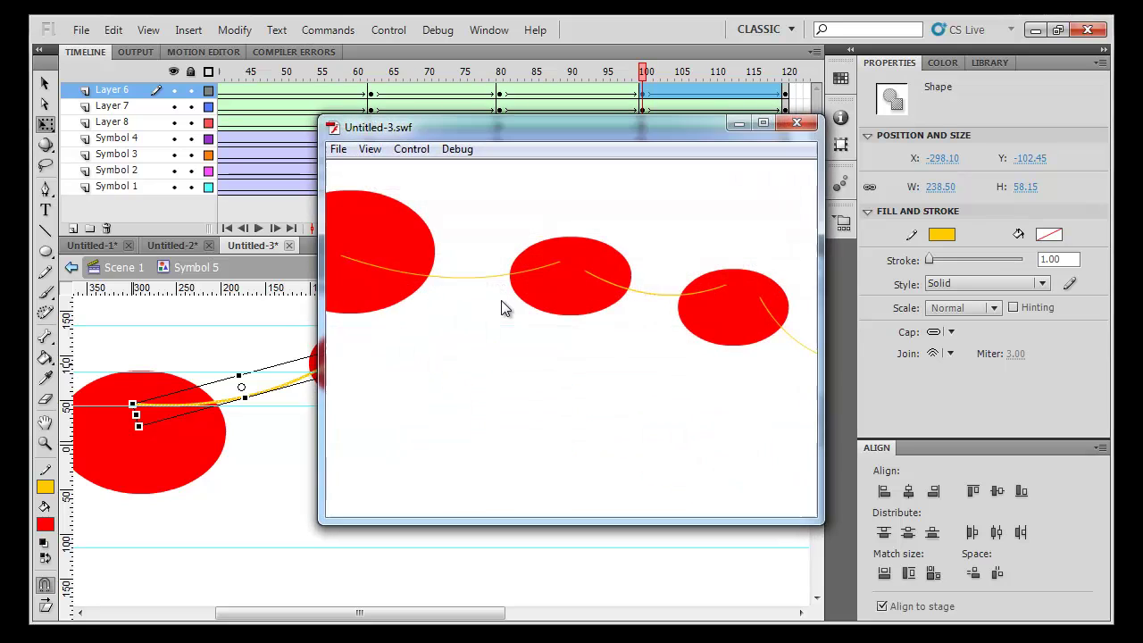
{"action": "left_click", "coordinate": [797, 122]}
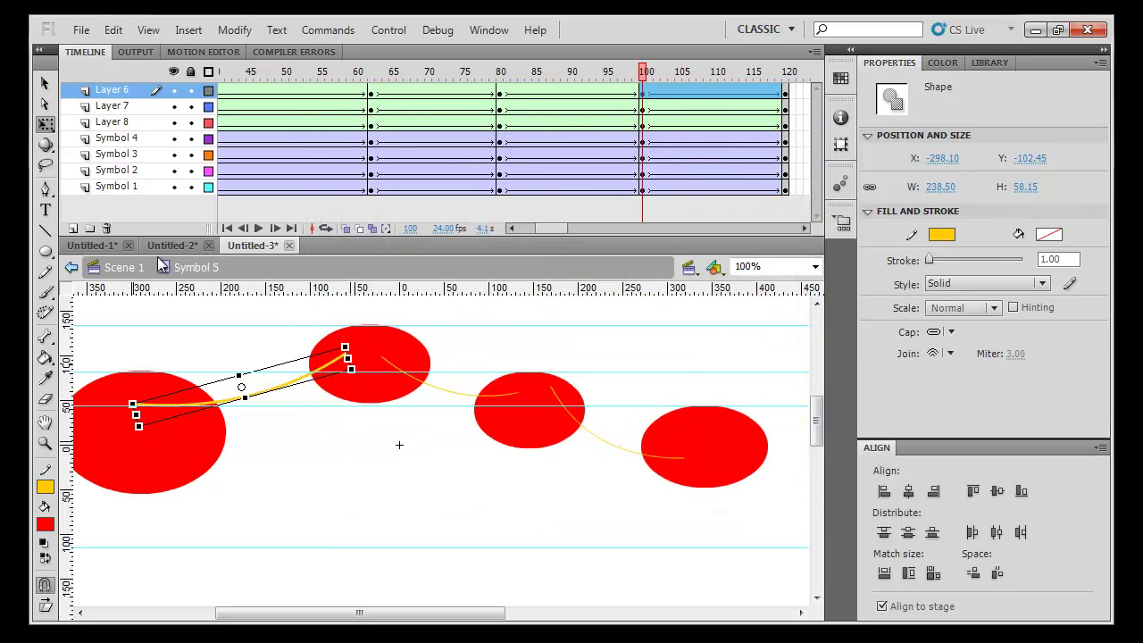
Return to Scene 1 and extend Layer 1 by inserting additional frames
{"action": "left_click", "coordinate": [121, 267]}
{"action": "left_click_drag", "start_coordinate": [299, 92], "coordinate": [515, 92]}
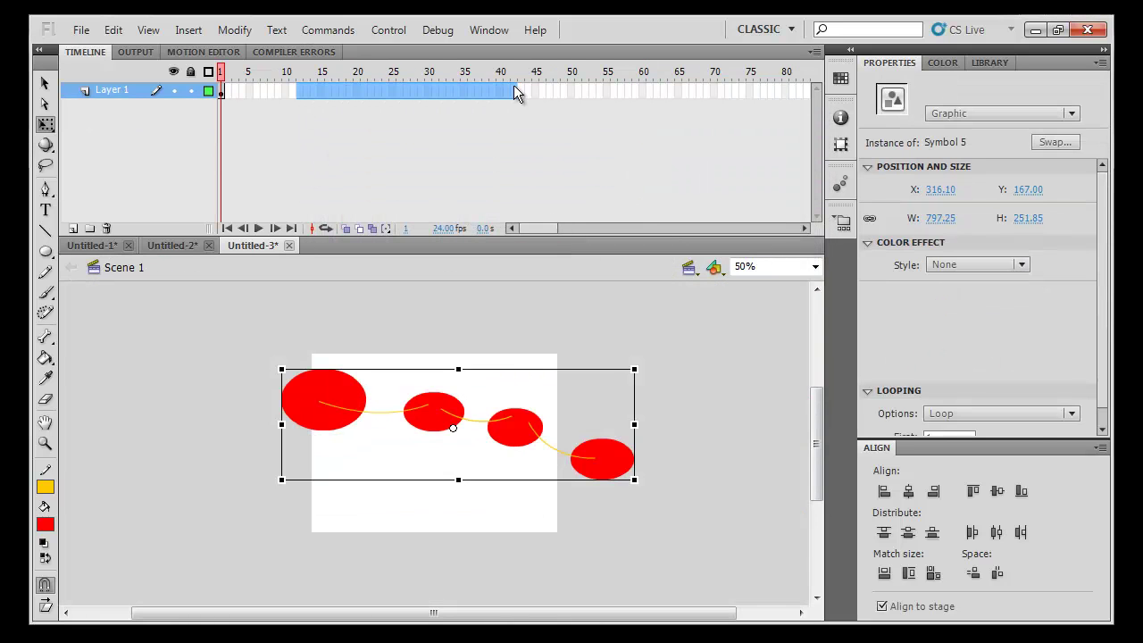
{"action": "key", "text": "F5"}
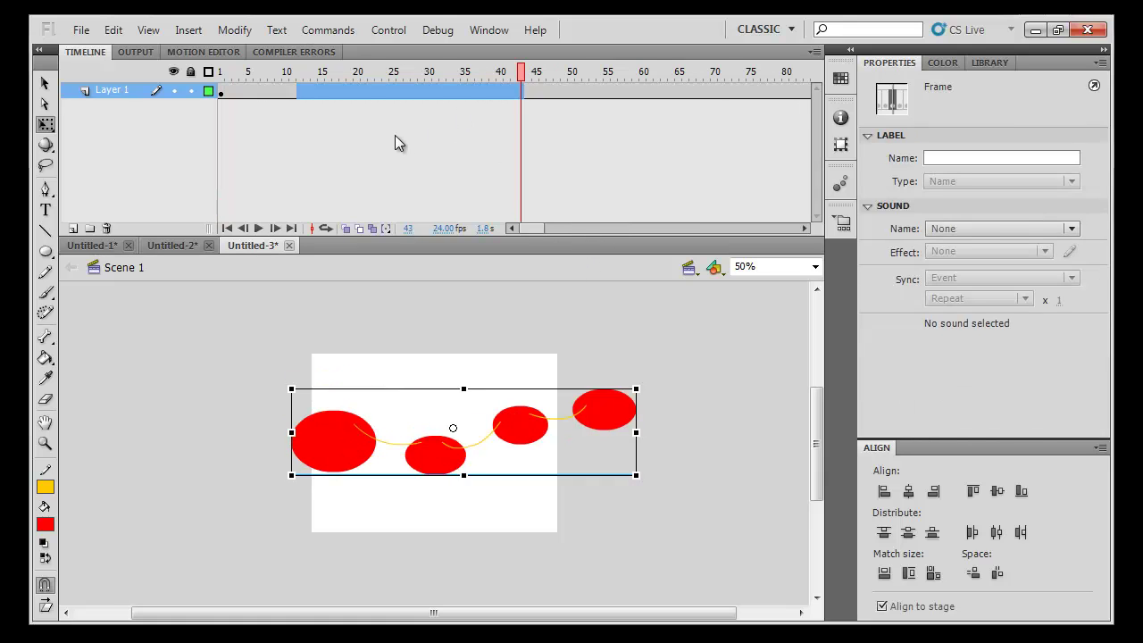
At frame 26, scale the Symbol 5 instance down to fit well inside the stage, and test the movie
{"action": "left_click", "coordinate": [393, 129]}
{"action": "left_click", "coordinate": [398, 92]}
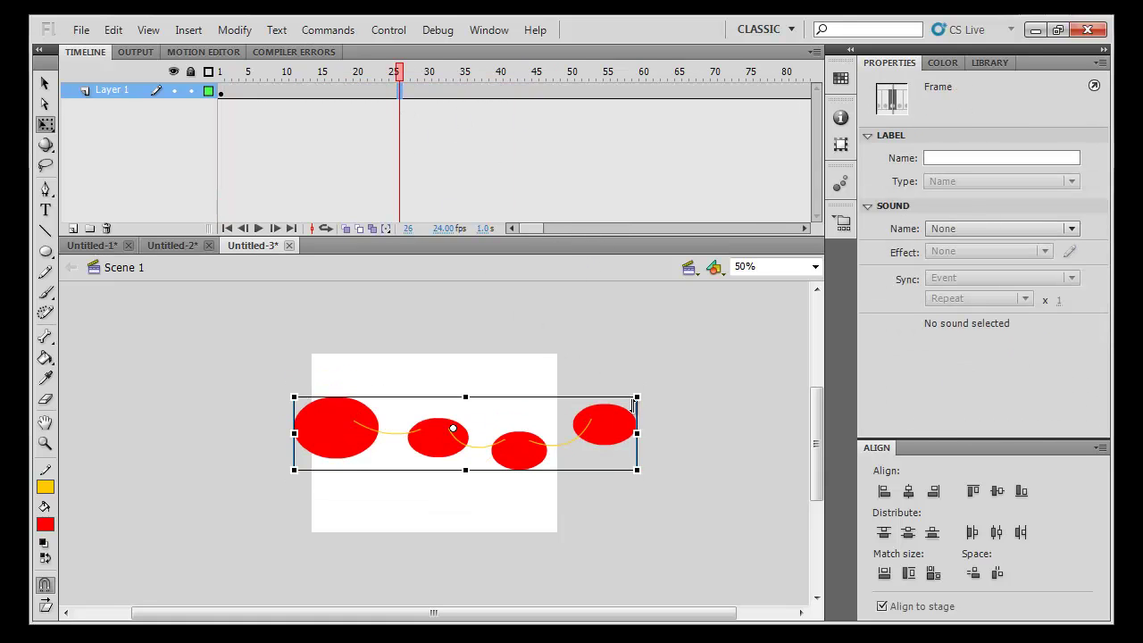
{"action": "left_click_drag", "start_coordinate": [640, 398], "coordinate": [480, 423]}
{"action": "left_click", "coordinate": [602, 350]}
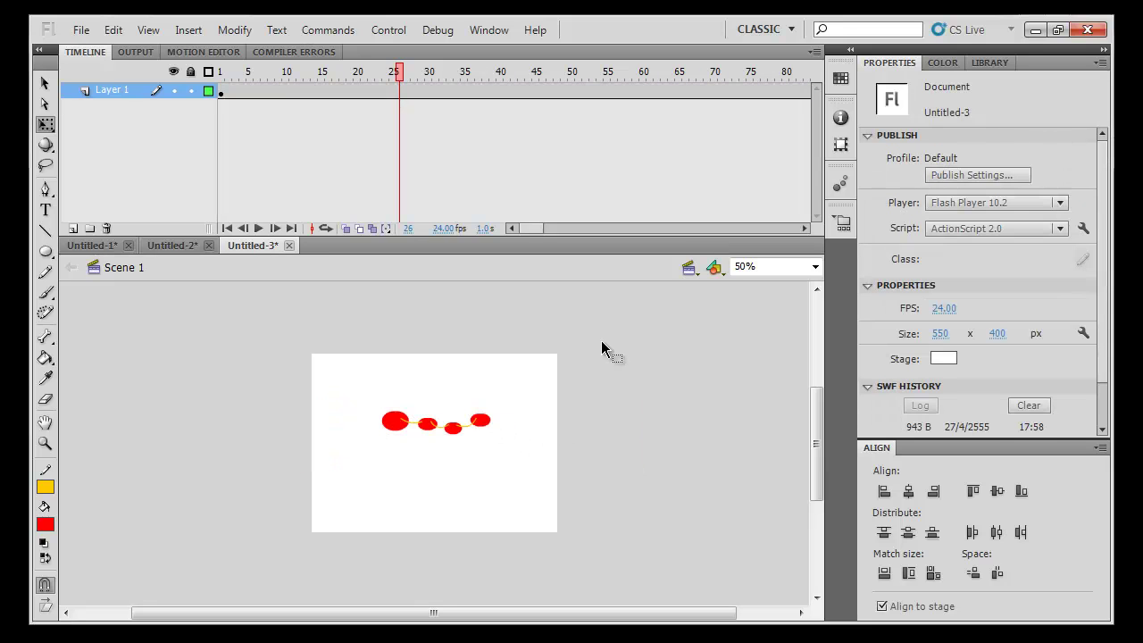
{"action": "key", "text": "ctrl+Return"}
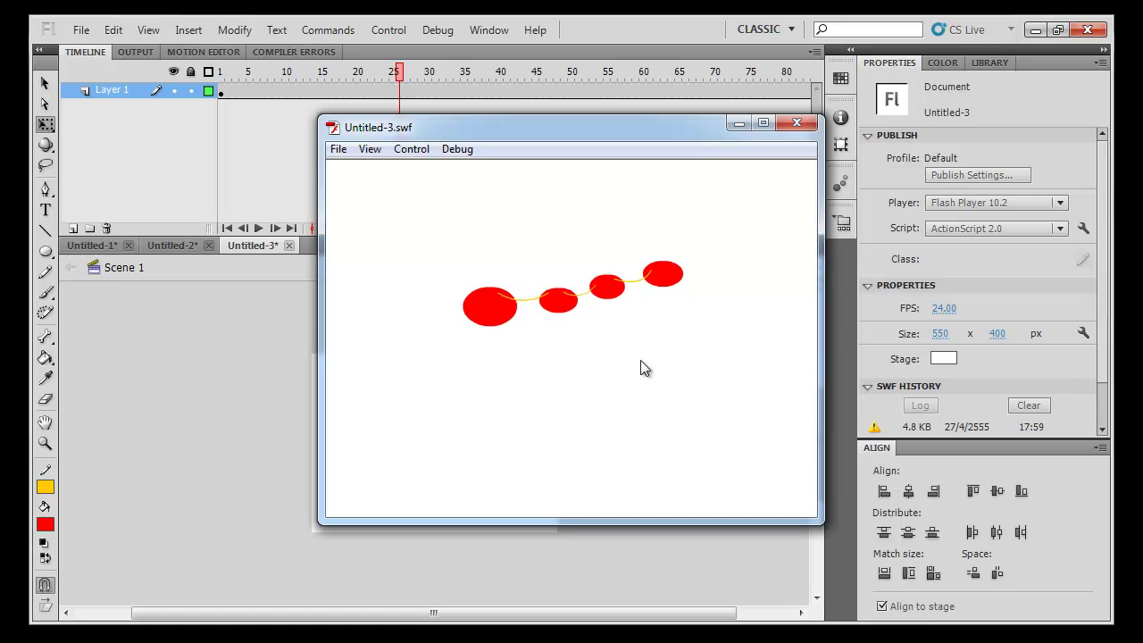
{"action": "left_click", "coordinate": [801, 126]}
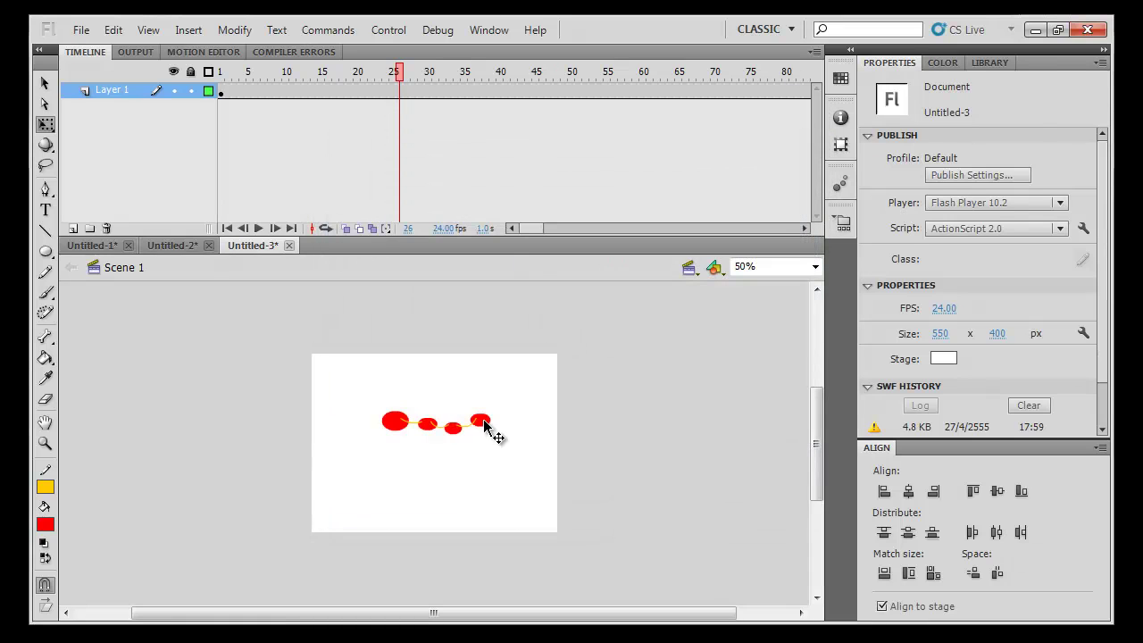
Open Symbol 5 for editing and move the second ellipse closer to the first at frame 20
{"action": "double_click", "coordinate": [484, 424]}
{"action": "key", "text": "ctrl+equal"}
{"action": "key", "text": "ctrl+equal"}
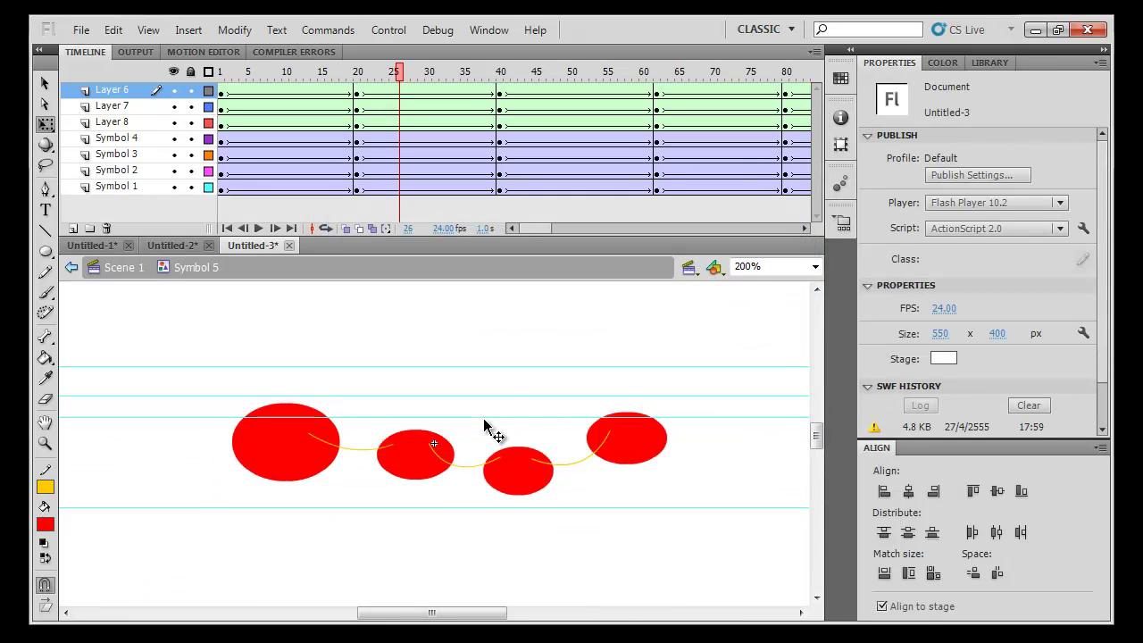
{"action": "key", "text": "ctrl+equal"}
{"action": "key", "text": "ctrl+minus"}
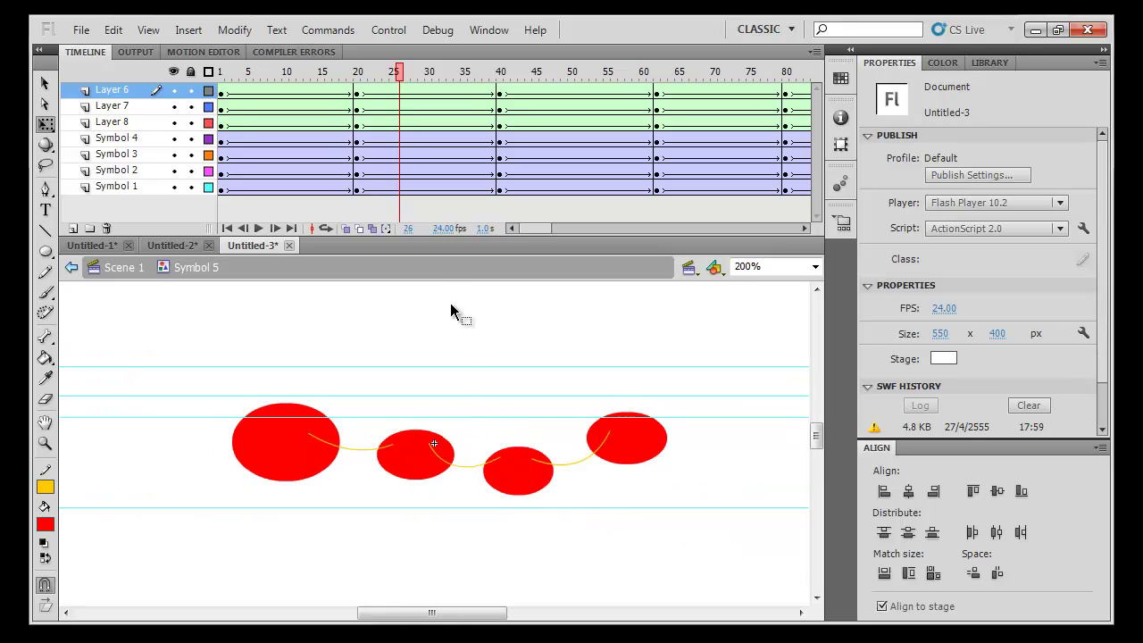
{"action": "left_click_drag", "start_coordinate": [224, 71], "coordinate": [356, 81]}
{"action": "left_click_drag", "start_coordinate": [409, 459], "coordinate": [387, 454]}
{"action": "left_click", "coordinate": [392, 487]}
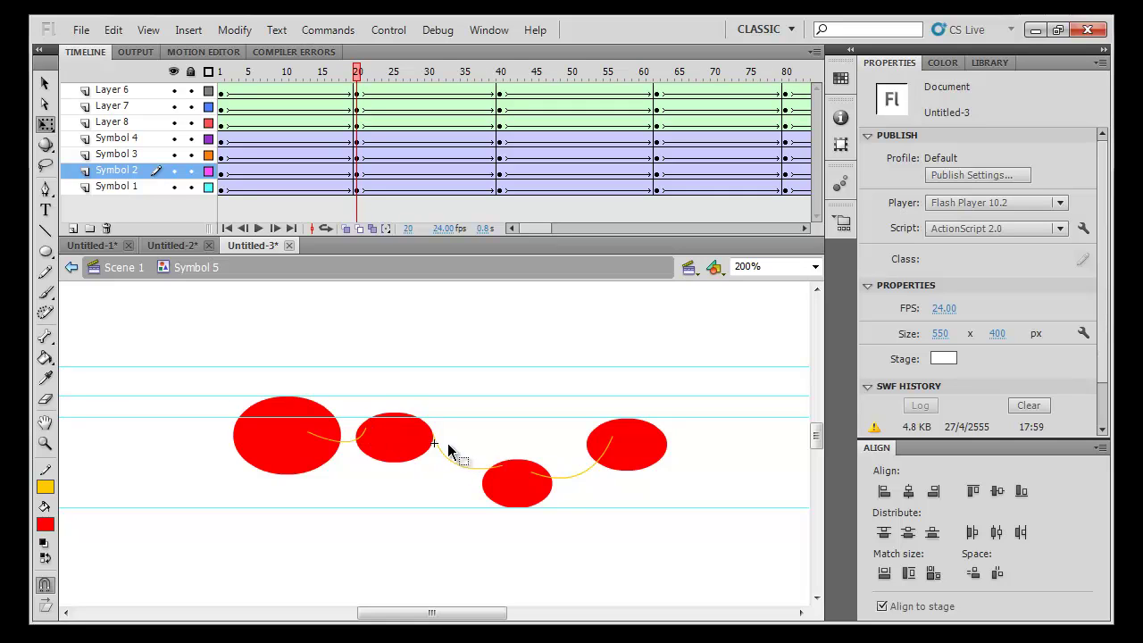
At frame 20, pull the left end of the middle curve into the second ellipse
{"action": "left_click_drag", "start_coordinate": [425, 444], "coordinate": [432, 443]}
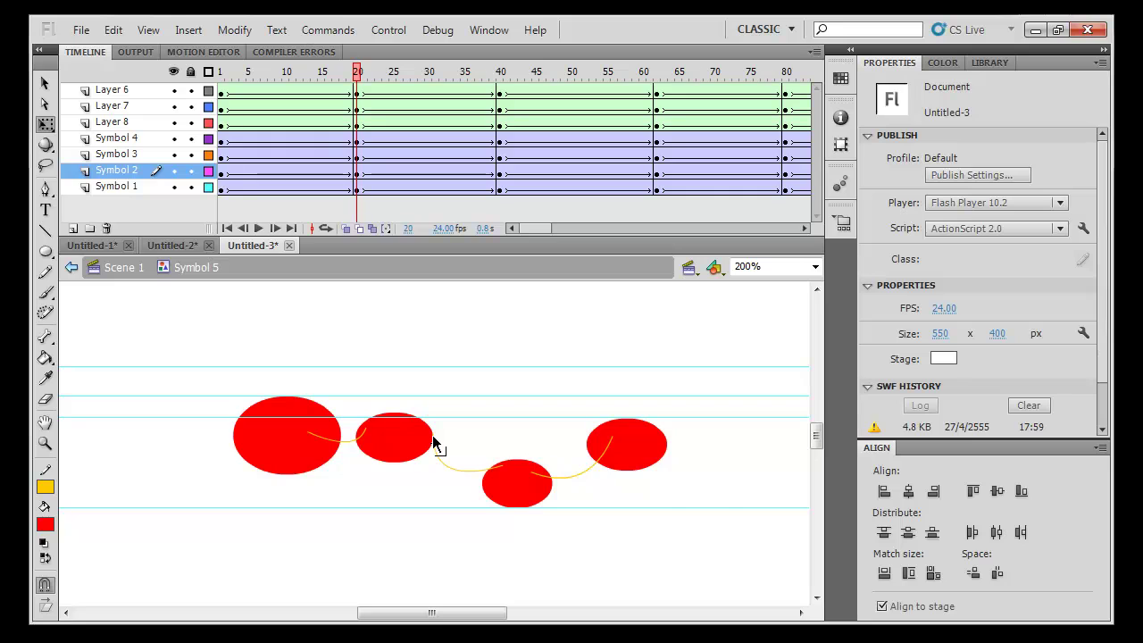
{"action": "scroll", "coordinate": [435, 446], "scroll_direction": "up", "scroll_amount": 1}
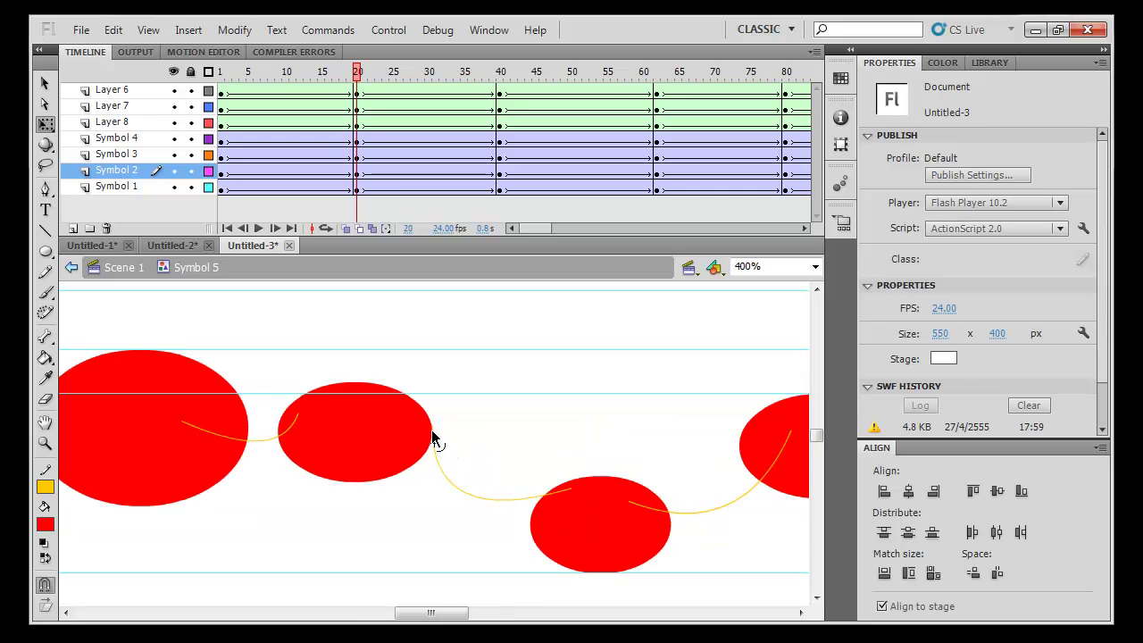
{"action": "left_click_drag", "start_coordinate": [432, 438], "coordinate": [391, 429]}
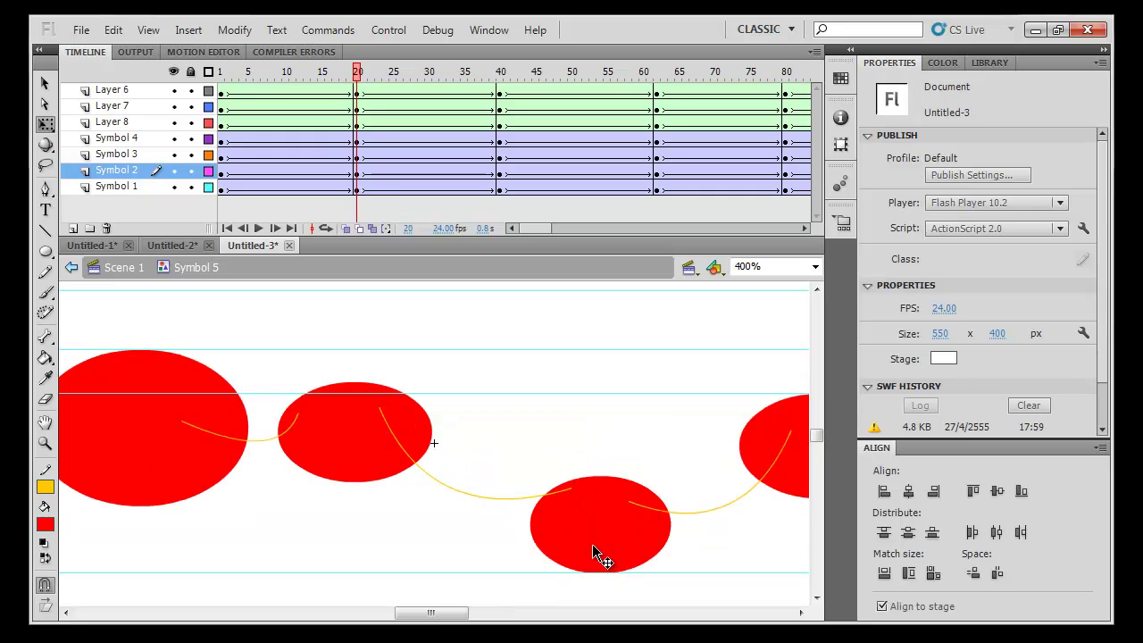
At frame 20, move the third ellipse slightly left and adjust the curves on both sides of it to match
{"action": "mouse_move", "coordinate": [587, 560]}
{"action": "left_mouse_down"}
{"action": "mouse_move", "coordinate": [579, 546]}
{"action": "mouse_move", "coordinate": [573, 556]}
{"action": "left_mouse_up"}
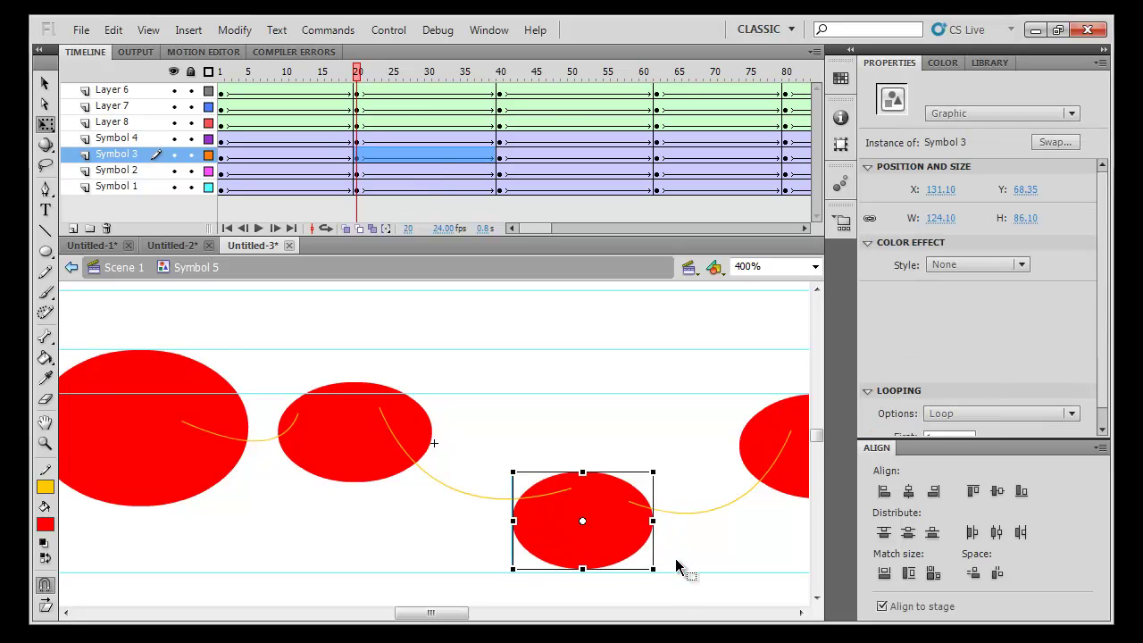
{"action": "left_click_drag", "start_coordinate": [652, 561], "coordinate": [654, 563]}
{"action": "left_click", "coordinate": [633, 465]}
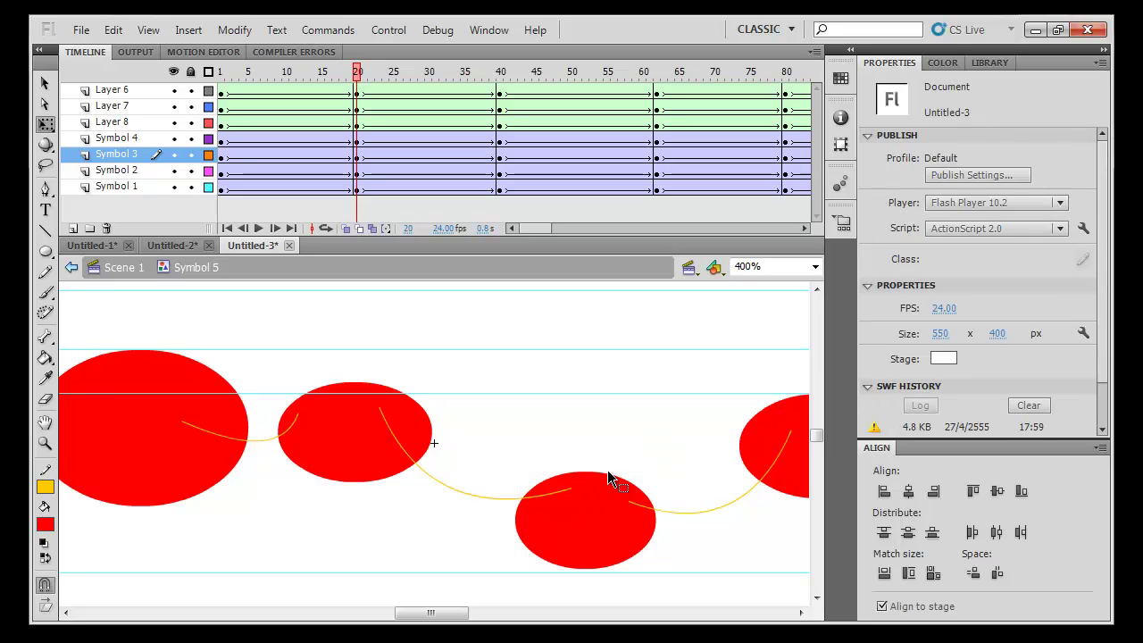
{"action": "left_click_drag", "start_coordinate": [545, 506], "coordinate": [545, 505]}
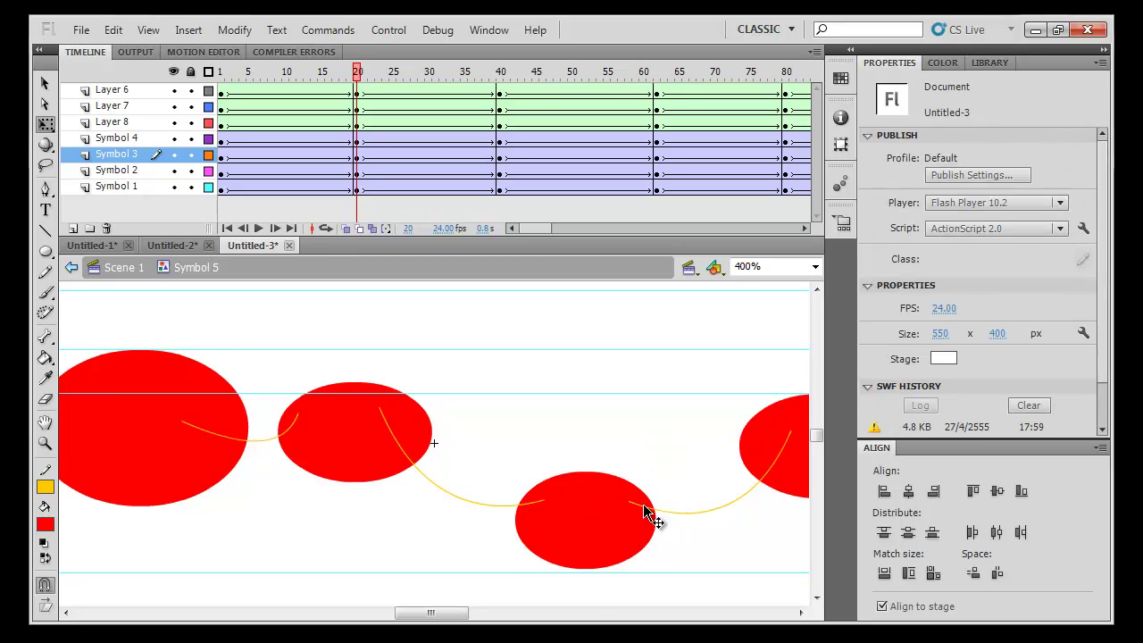
{"action": "left_click_drag", "start_coordinate": [625, 507], "coordinate": [625, 507]}
{"action": "mouse_move", "coordinate": [722, 477]}
{"action": "left_mouse_down"}
{"action": "mouse_move", "coordinate": [576, 474]}
{"action": "mouse_move", "coordinate": [721, 489]}
{"action": "left_mouse_up"}
At frame 62, bring the third and fourth ellipses closer together and adjust the curve ends to match
{"action": "left_click_drag", "start_coordinate": [500, 73], "coordinate": [655, 73]}
{"action": "left_click_drag", "start_coordinate": [548, 398], "coordinate": [579, 423]}
{"action": "left_click_drag", "start_coordinate": [492, 482], "coordinate": [497, 467]}
{"action": "left_click", "coordinate": [602, 537]}
{"action": "left_click_drag", "start_coordinate": [434, 432], "coordinate": [526, 408]}
{"action": "left_click_drag", "start_coordinate": [726, 373], "coordinate": [707, 370]}
At frame 62, shift the second ellipse right and fit the adjoining curves to its new position
{"action": "scroll", "coordinate": [477, 383], "scroll_direction": "left", "scroll_amount": 3}
{"action": "left_click_drag", "start_coordinate": [470, 503], "coordinate": [511, 456]}
{"action": "key", "text": "ctrl+shift+a"}
{"action": "left_click_drag", "start_coordinate": [396, 464], "coordinate": [435, 457]}
{"action": "left_click_drag", "start_coordinate": [545, 465], "coordinate": [568, 457]}
At frame 100, move the second ellipse left and the third ellipse slightly right
{"action": "left_click_drag", "start_coordinate": [527, 228], "coordinate": [546, 241]}
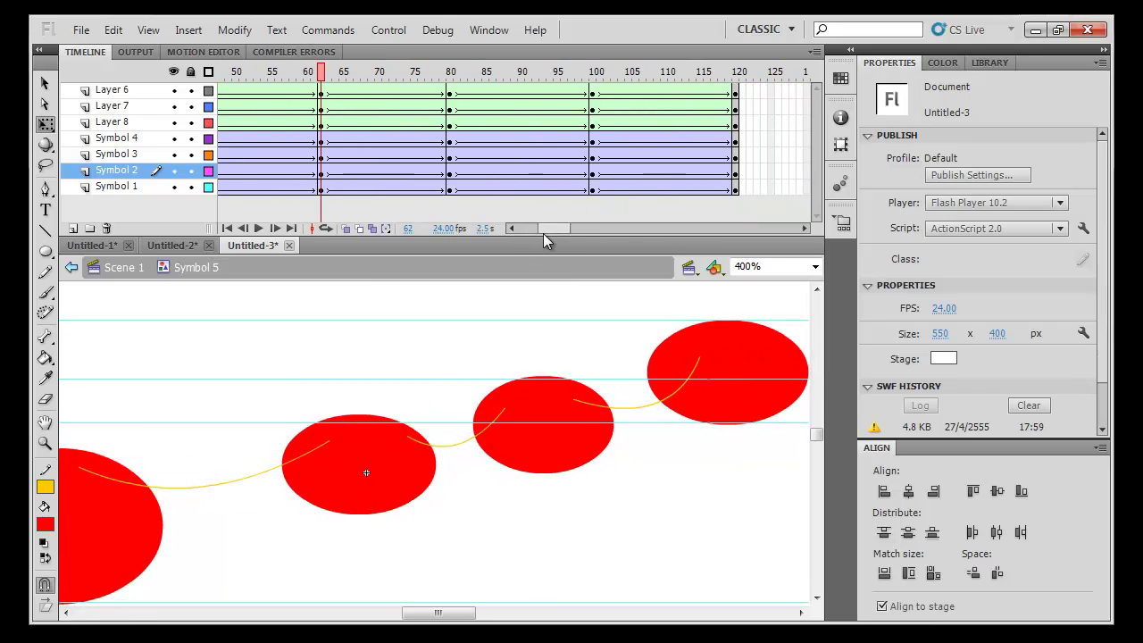
{"action": "left_click", "coordinate": [591, 81]}
{"action": "left_click_drag", "start_coordinate": [429, 377], "coordinate": [395, 375]}
{"action": "left_click_drag", "start_coordinate": [480, 466], "coordinate": [497, 466]}
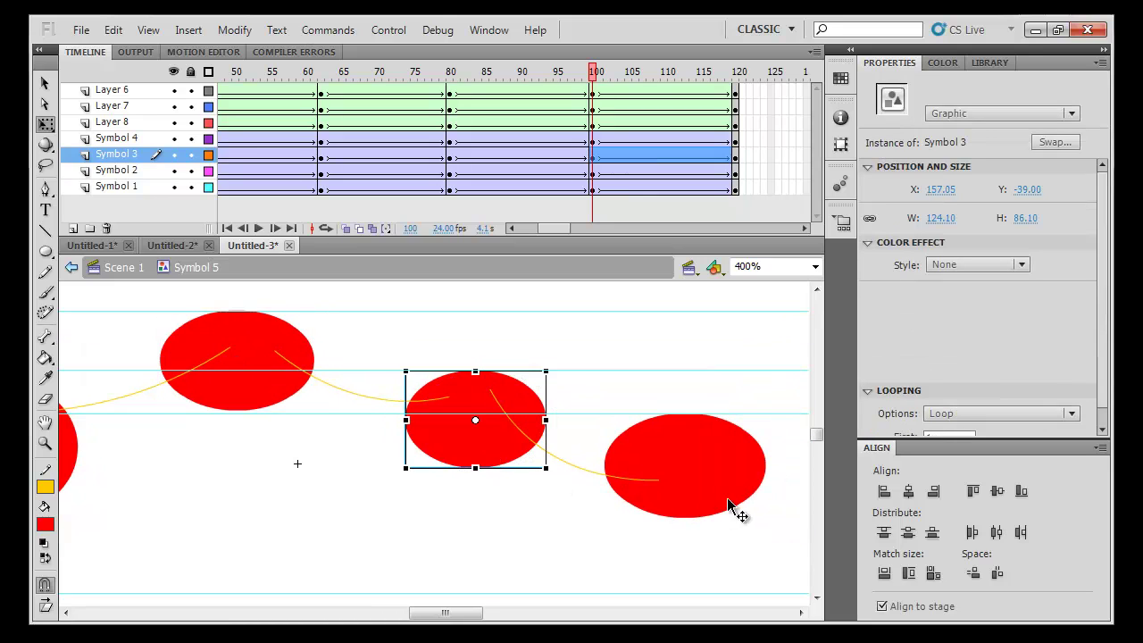
At frame 100, move the fourth ellipse slightly left and up, and refit the ends of the yellow curves to the ellipses
{"action": "left_click_drag", "start_coordinate": [734, 510], "coordinate": [715, 503]}
{"action": "left_click", "coordinate": [714, 503]}
{"action": "left_click_drag", "start_coordinate": [659, 473], "coordinate": [648, 459]}
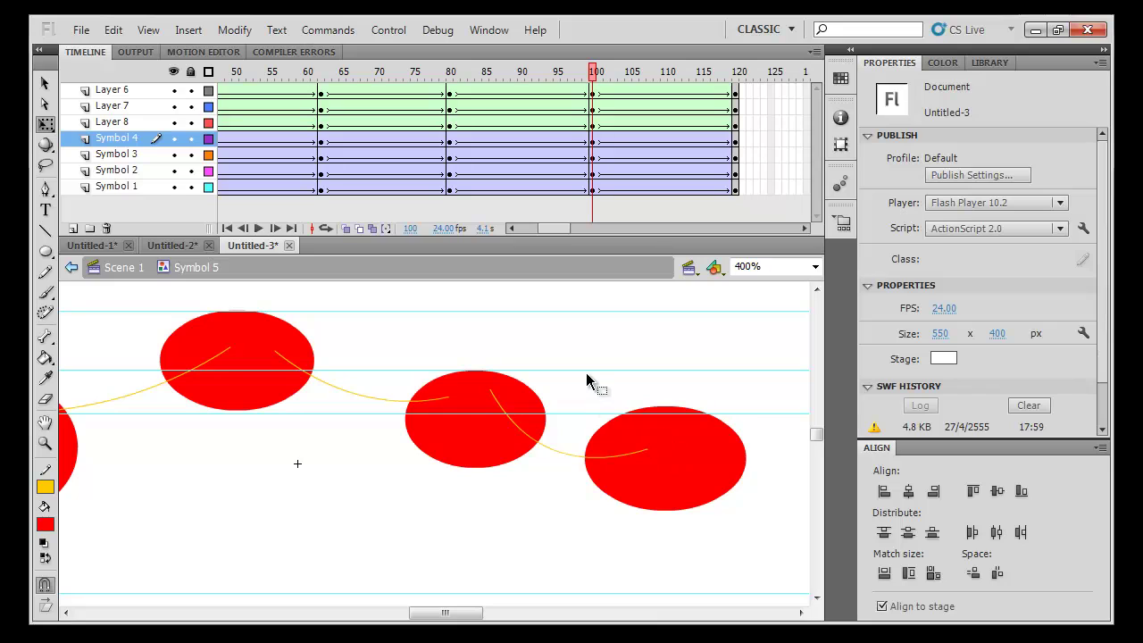
{"action": "left_click_drag", "start_coordinate": [492, 393], "coordinate": [531, 403]}
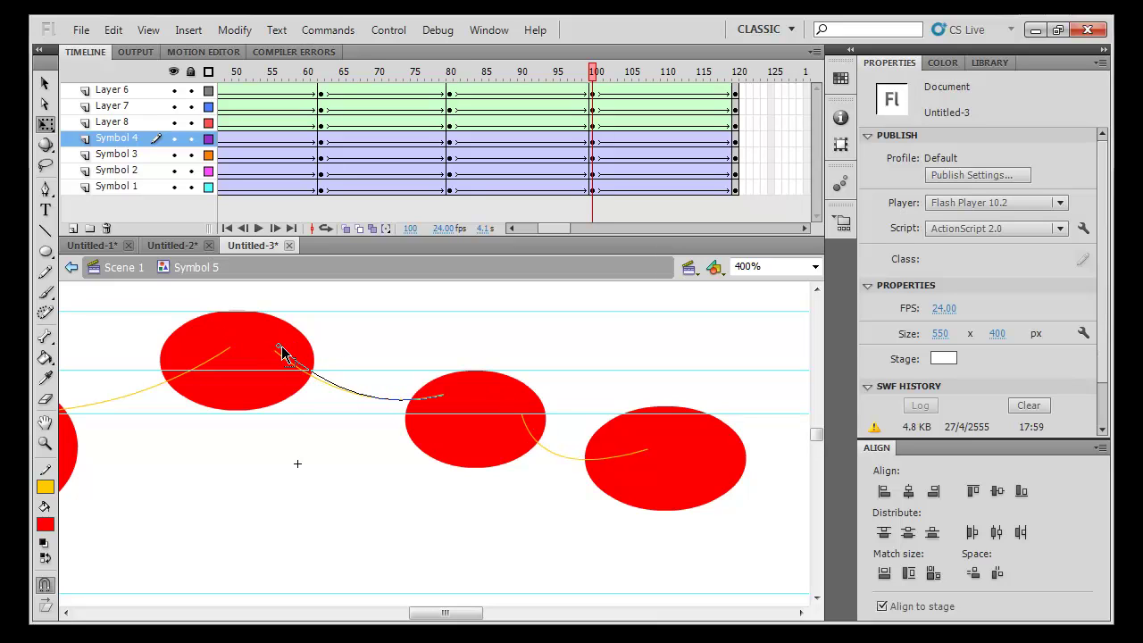
{"action": "left_click_drag", "start_coordinate": [283, 355], "coordinate": [184, 352]}
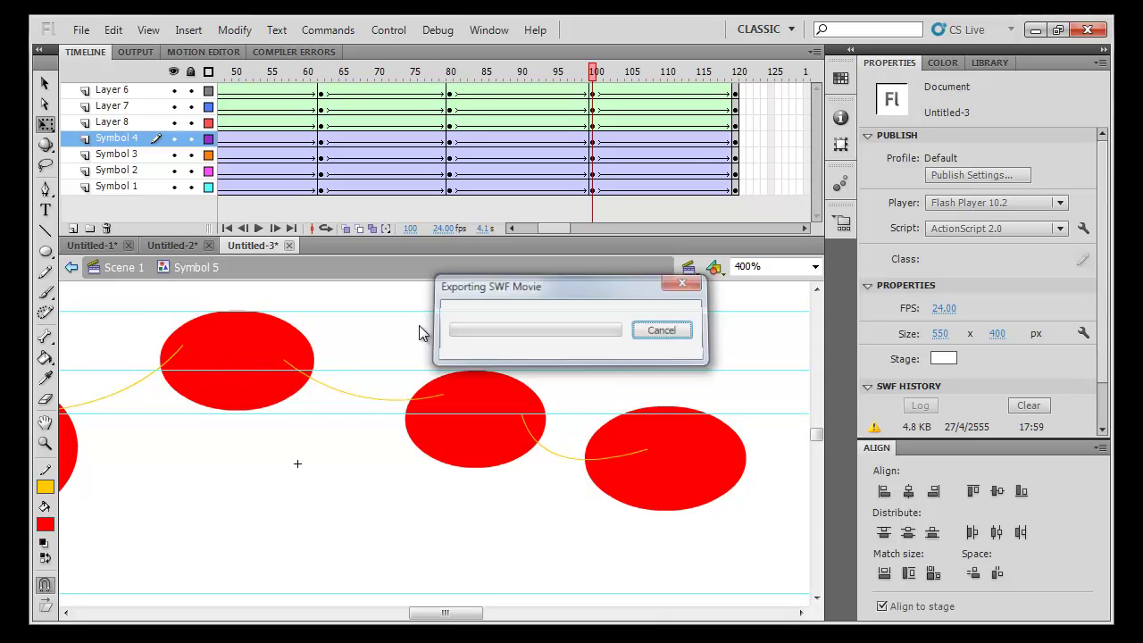
Test the movie, close the preview, and scrub through the timeline to review the chain's motion
{"action": "key", "text": "ctrl+Return"}
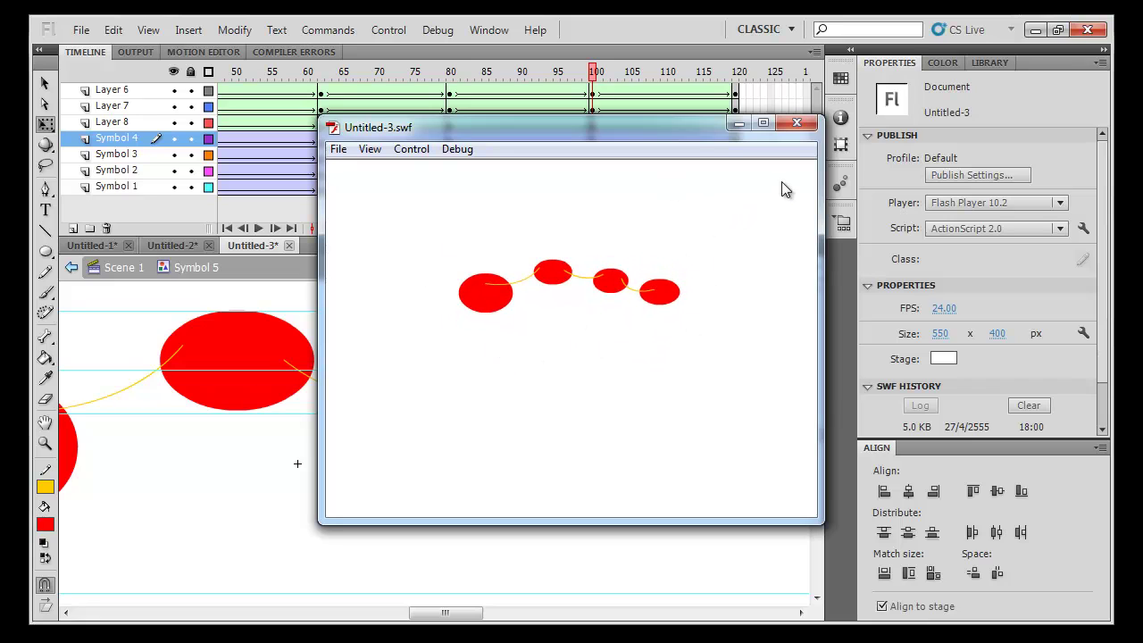
{"action": "left_click", "coordinate": [807, 125]}
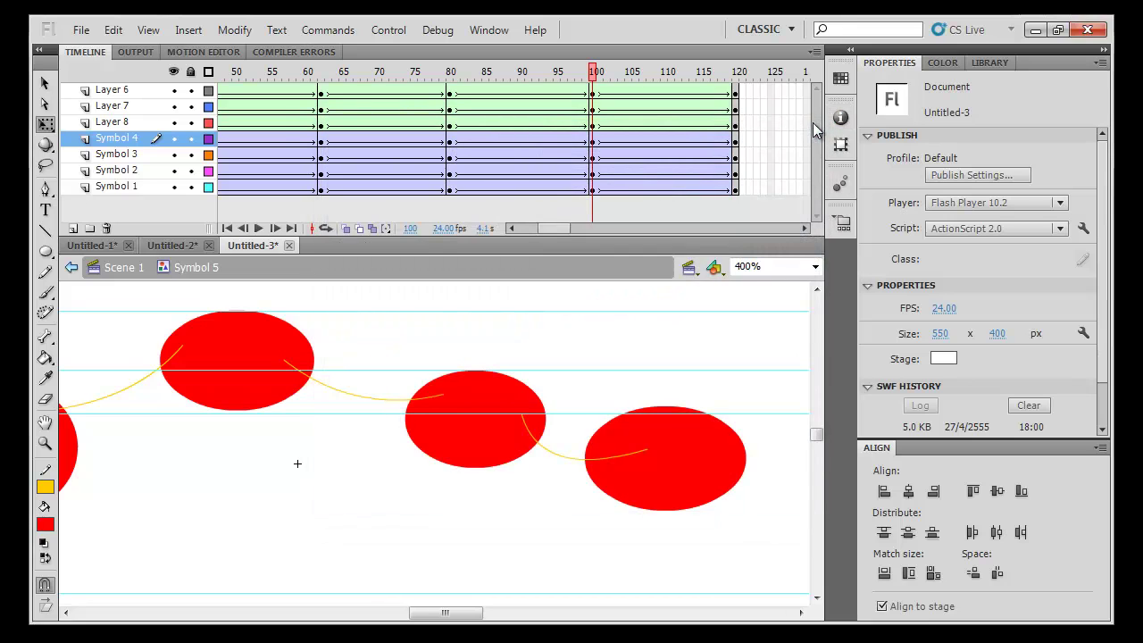
{"action": "left_click_drag", "start_coordinate": [654, 191], "coordinate": [214, 204]}
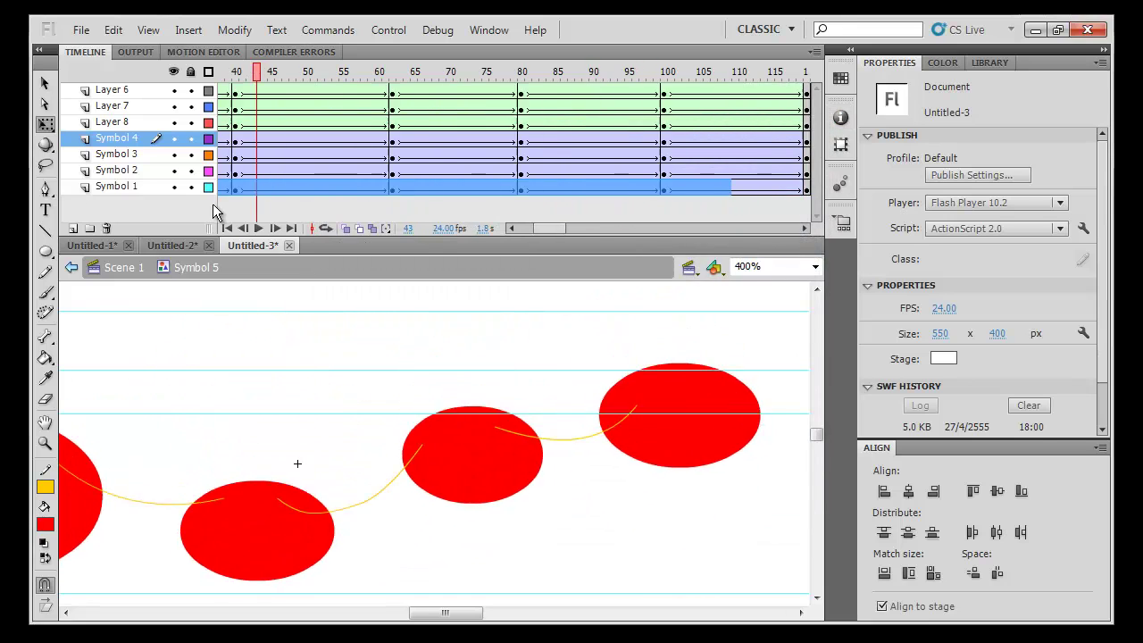
{"action": "left_click", "coordinate": [571, 293]}
{"action": "key", "text": "ctrl+minus"}
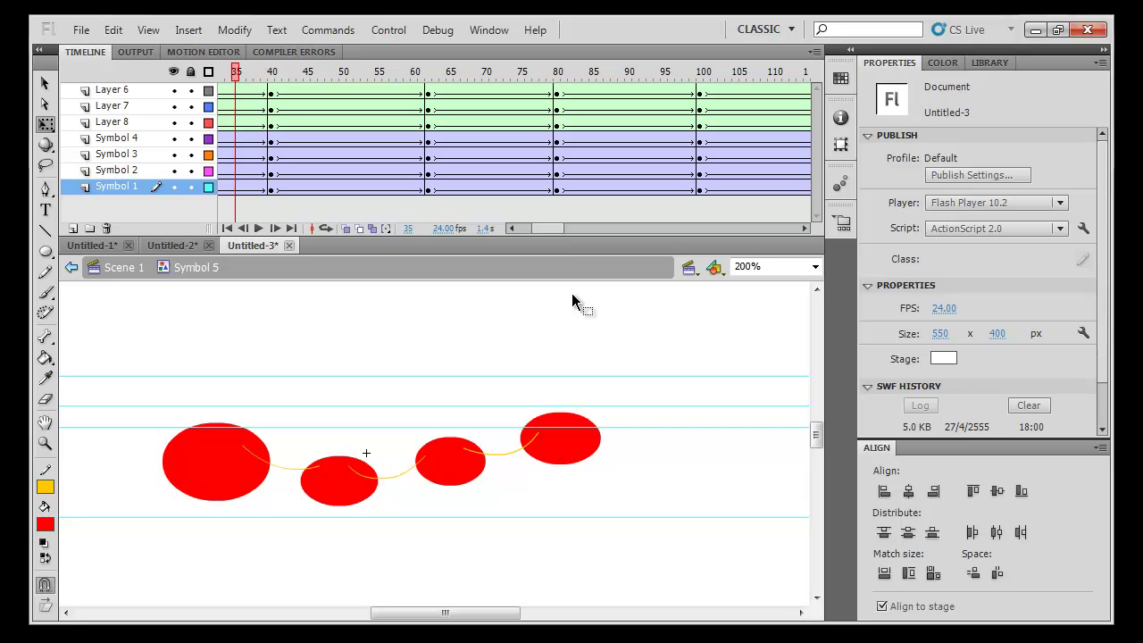
Create a new ActionScript 2.0 document and draw a flat red ellipse with a yellow outline, about 120 by 45 px
{"action": "key", "text": "ctrl+n"}
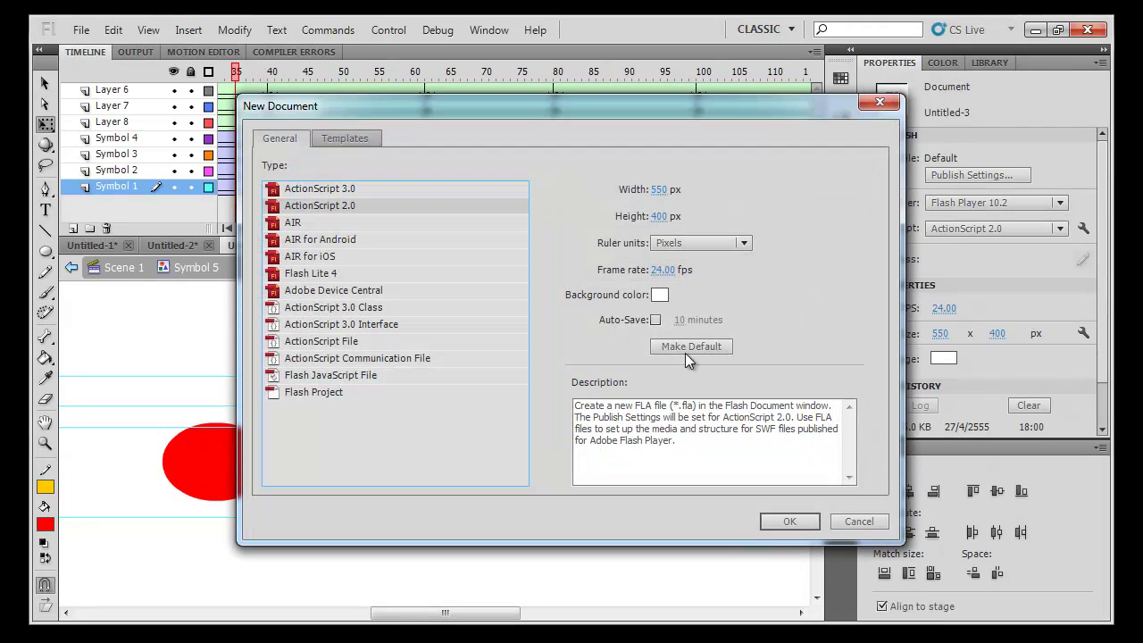
{"action": "left_click", "coordinate": [760, 521]}
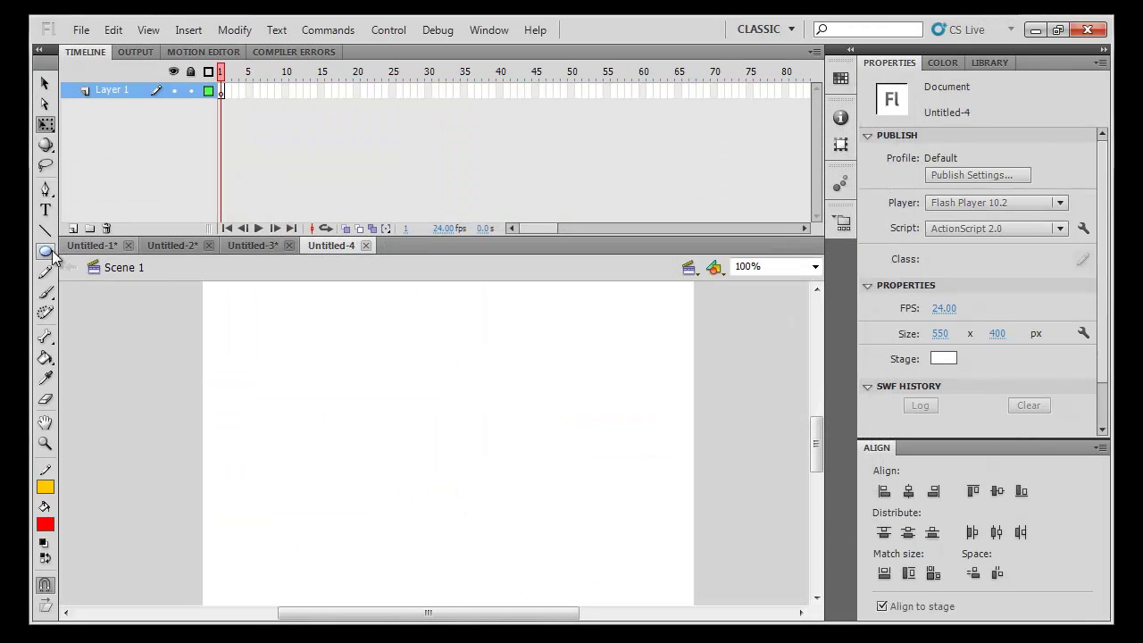
{"action": "left_click", "coordinate": [46, 251]}
{"action": "left_click_drag", "start_coordinate": [528, 375], "coordinate": [635, 415]}
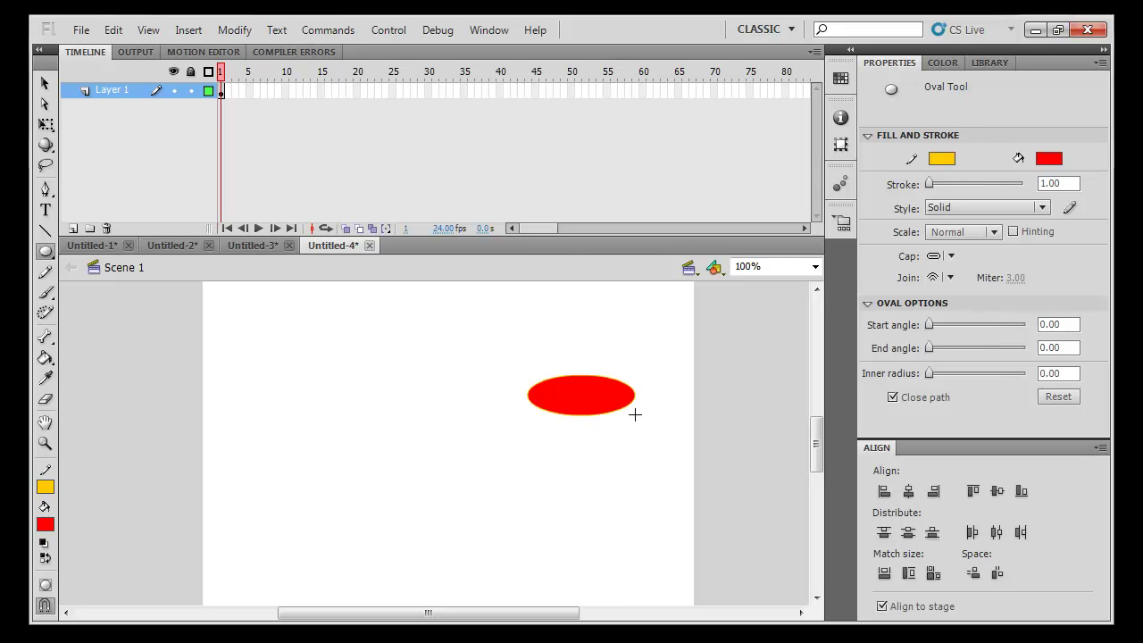
Convert the whole ellipse, including its outline, to a graphic symbol and open that symbol for editing
{"action": "key", "text": "v"}
{"action": "left_click", "coordinate": [609, 402]}
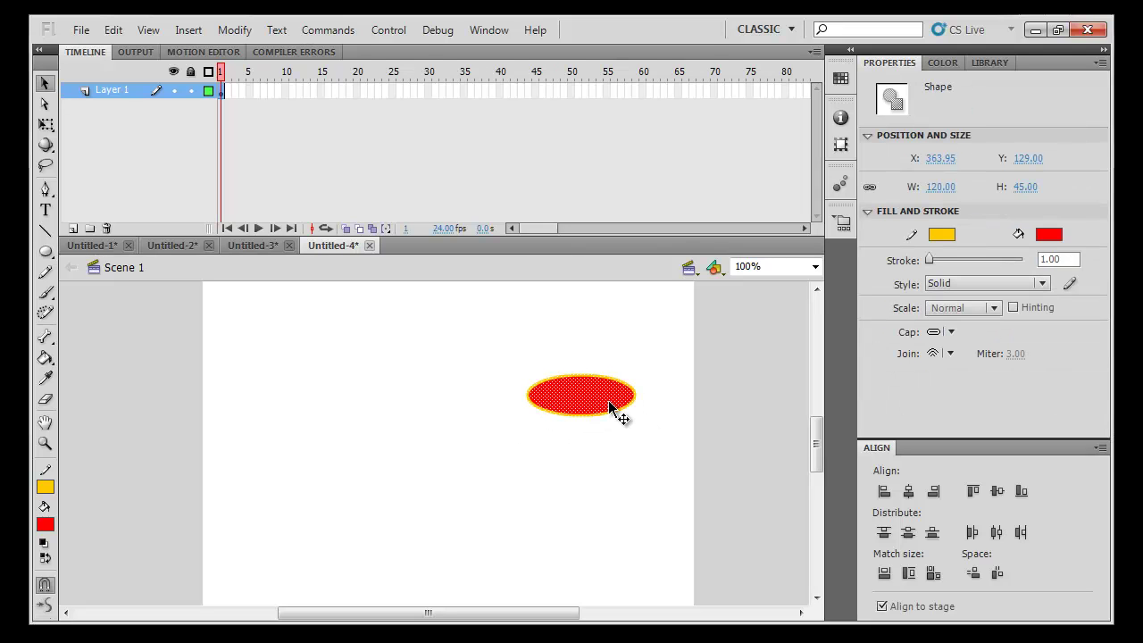
{"action": "key", "text": "F8"}
{"action": "key", "text": "Return"}
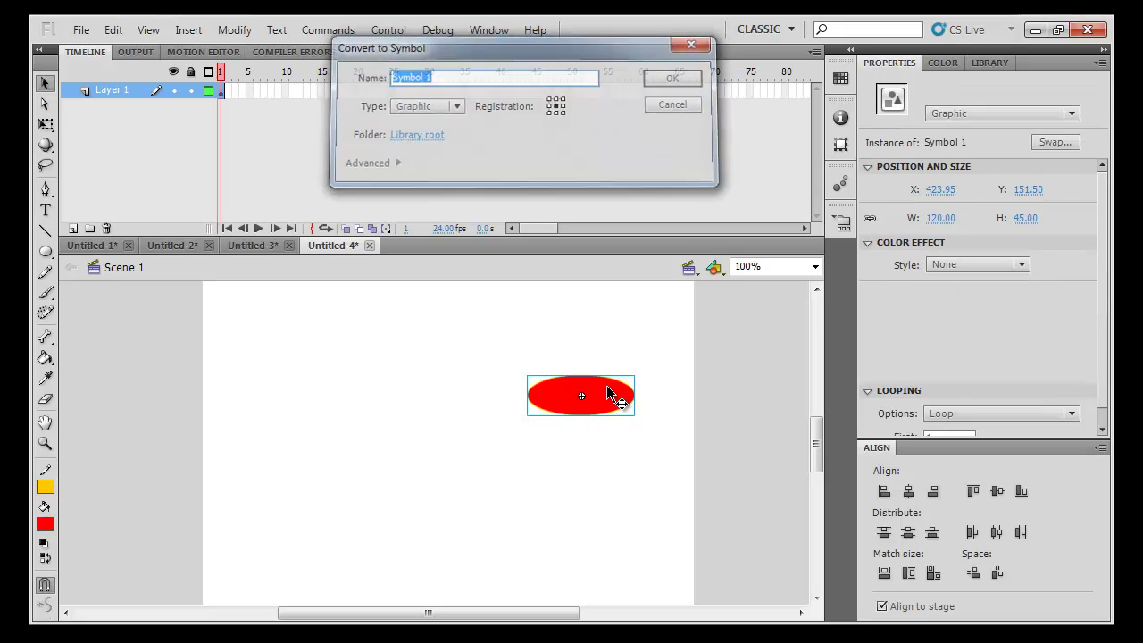
{"action": "double_click", "coordinate": [607, 393]}
{"action": "left_click", "coordinate": [566, 479]}
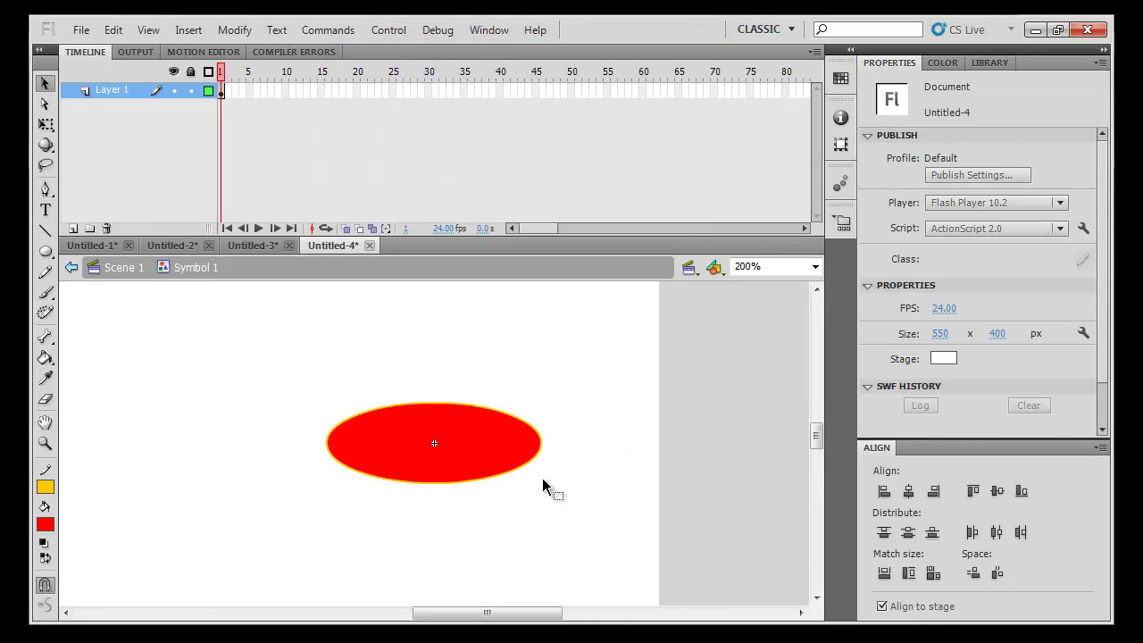
Add a layer above the locked ellipse layer and draw two slightly slanted lines as legs beneath the ellipse
{"action": "left_click", "coordinate": [75, 228]}
{"action": "left_click", "coordinate": [190, 107]}
{"action": "left_click", "coordinate": [45, 231]}
{"action": "left_click_drag", "start_coordinate": [433, 455], "coordinate": [443, 396]}
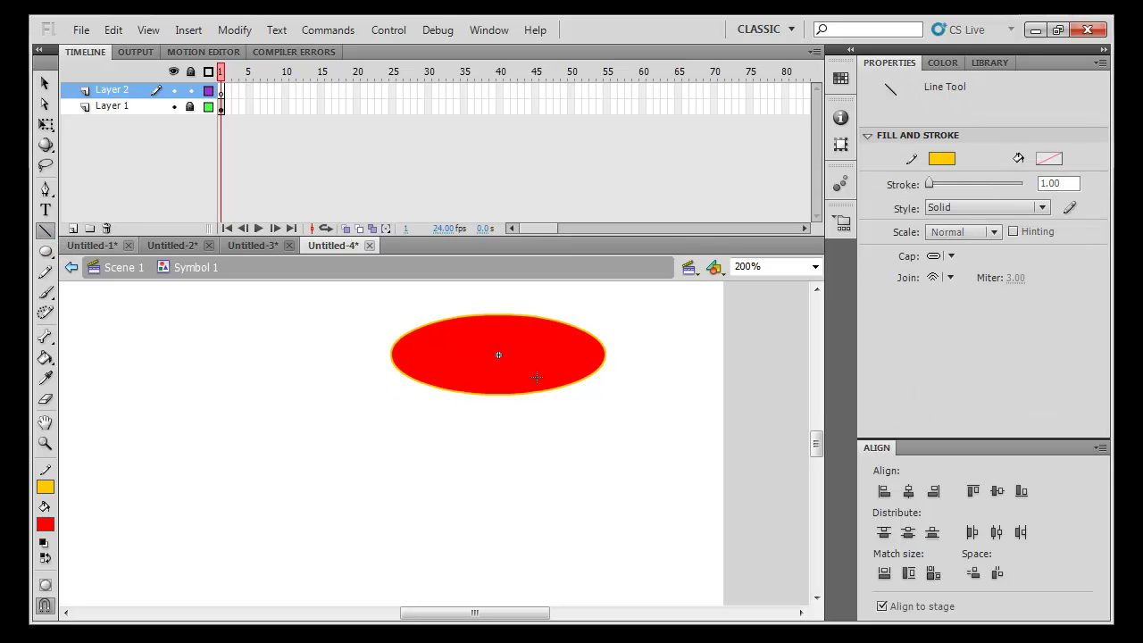
{"action": "left_click_drag", "start_coordinate": [555, 482], "coordinate": [556, 483]}
{"action": "left_click_drag", "start_coordinate": [427, 413], "coordinate": [403, 457]}
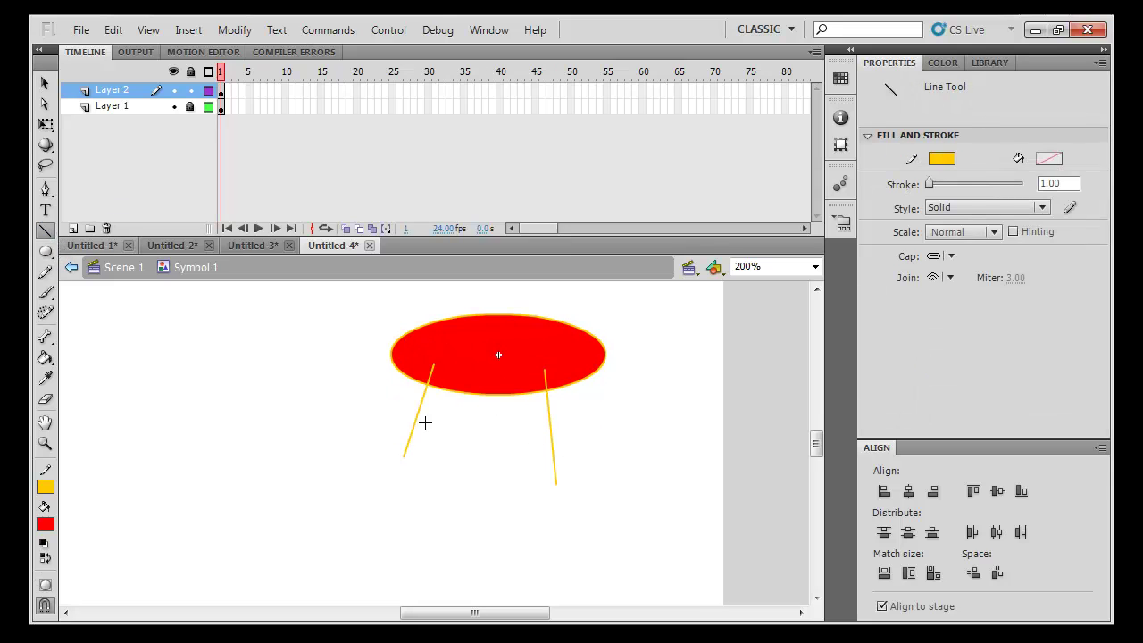
Set the stroke of both leg lines inside the symbol to 2.90 and distribute the lines to separate layers
{"action": "key", "text": "v"}
{"action": "key", "text": "ctrl+e"}
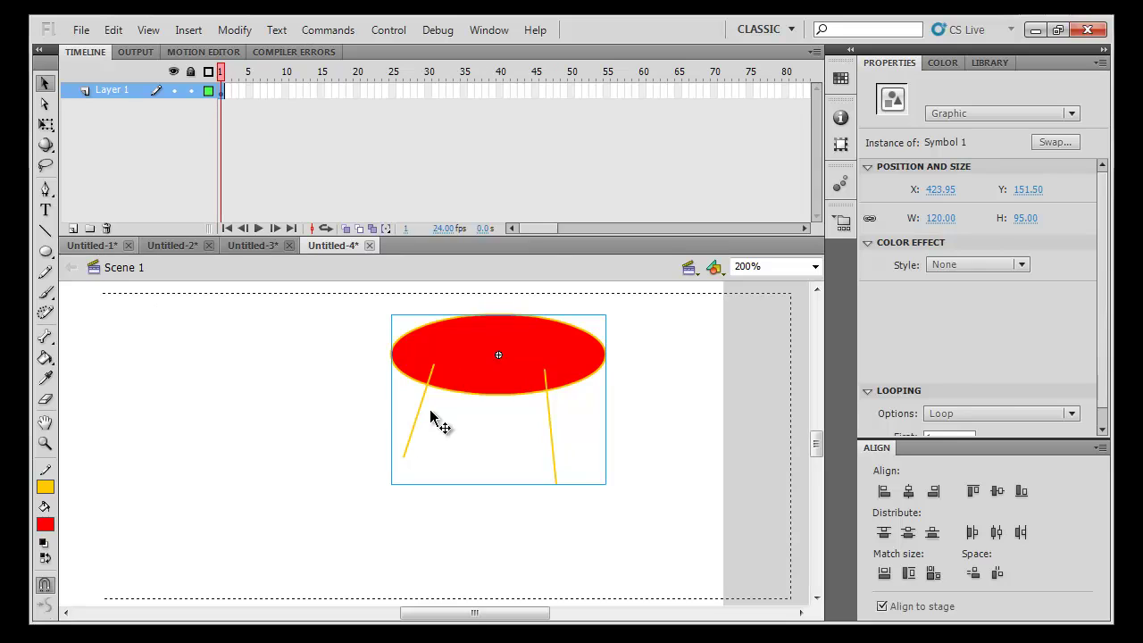
{"action": "double_click", "coordinate": [426, 413]}
{"action": "key", "text": "ctrl+a"}
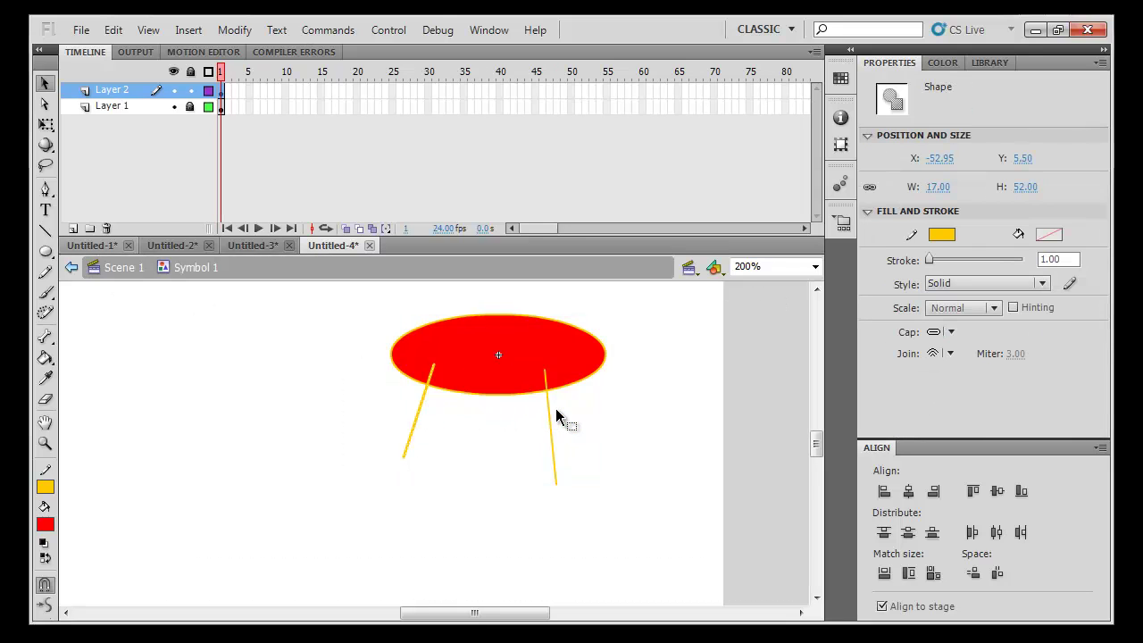
{"action": "mouse_move", "coordinate": [931, 260]}
{"action": "left_mouse_down"}
{"action": "mouse_move", "coordinate": [973, 260]}
{"action": "mouse_move", "coordinate": [930, 260]}
{"action": "left_mouse_up"}
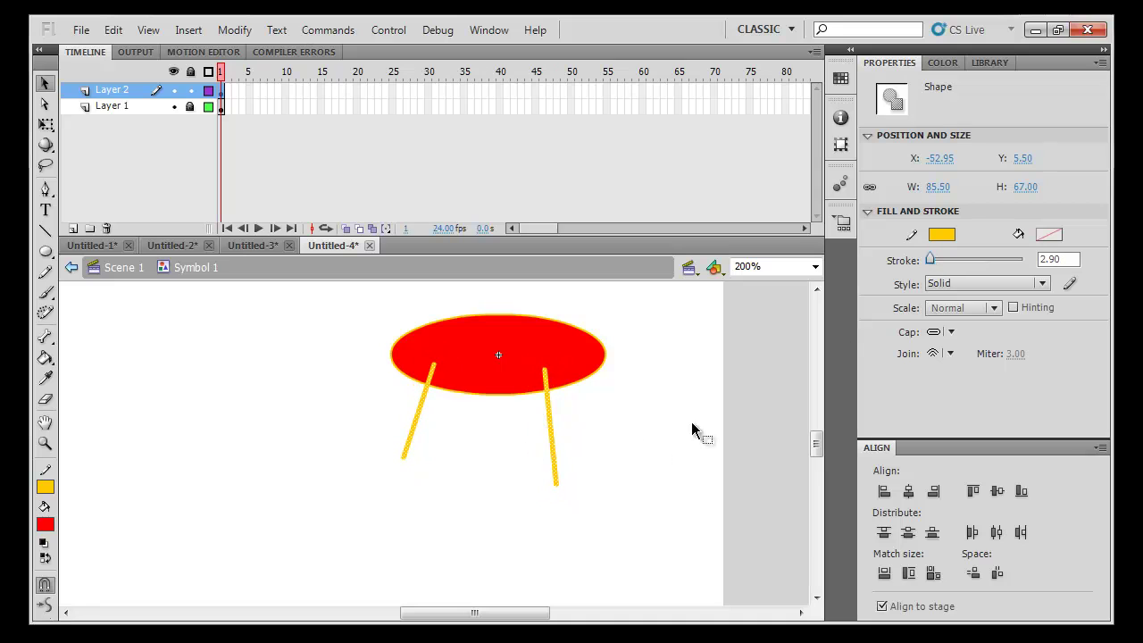
{"action": "right_click", "coordinate": [554, 431]}
{"action": "left_click", "coordinate": [665, 537]}
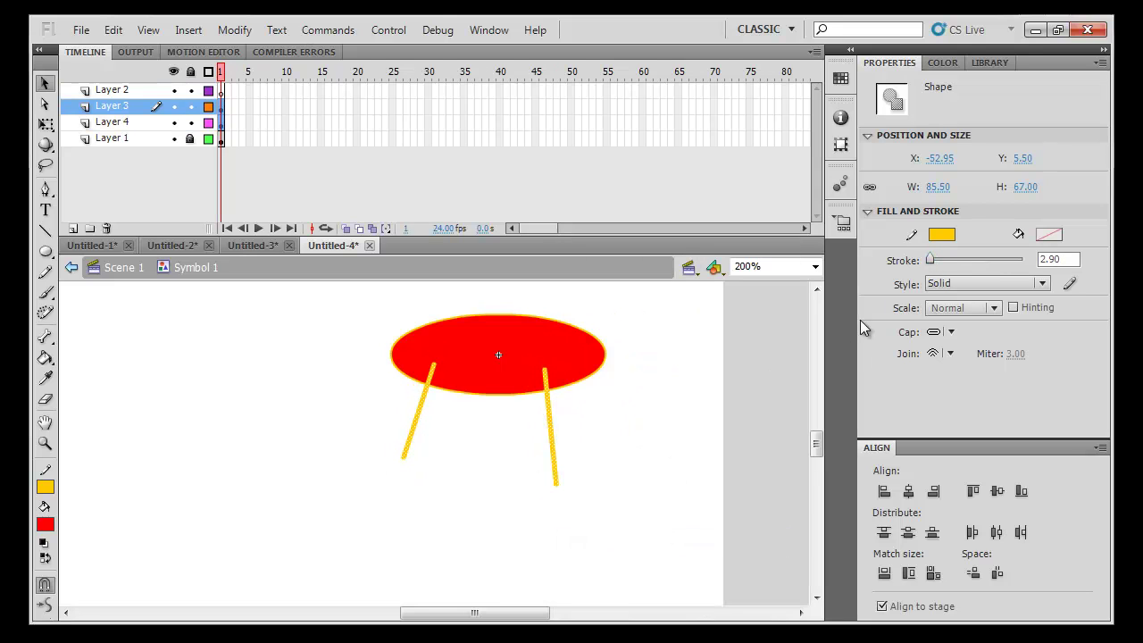
Set the stroke of both legs to 12.40 and bend each leg outward to the right with its foot pulled up
{"action": "left_click_drag", "start_coordinate": [931, 260], "coordinate": [932, 259]}
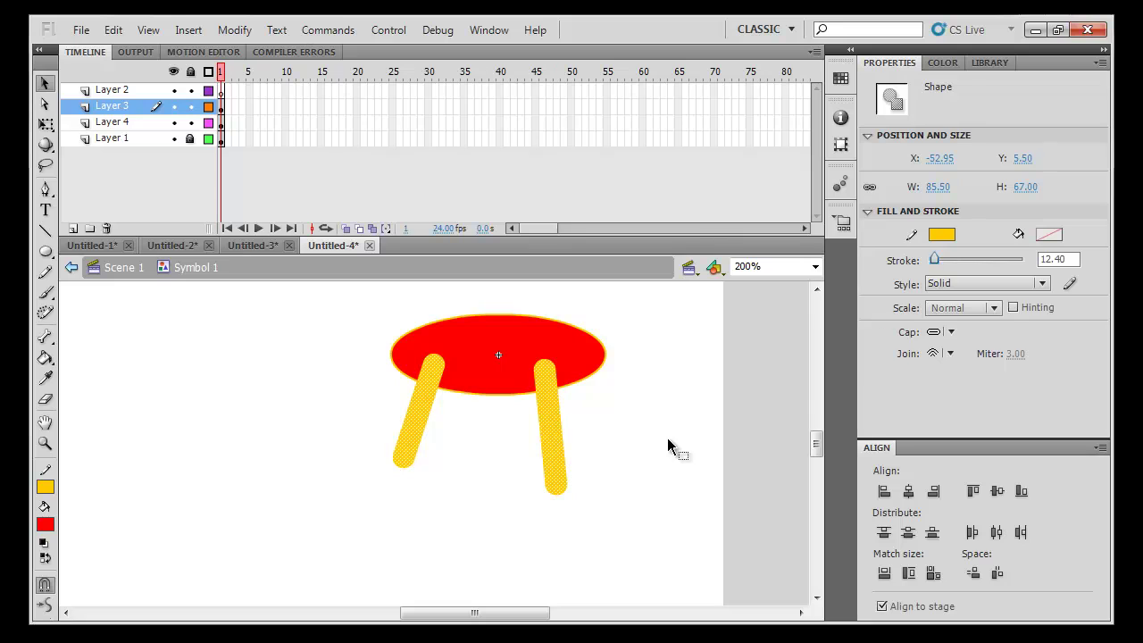
{"action": "left_click", "coordinate": [566, 416]}
{"action": "left_click_drag", "start_coordinate": [557, 429], "coordinate": [584, 416]}
{"action": "left_click_drag", "start_coordinate": [556, 483], "coordinate": [554, 459]}
{"action": "left_click_drag", "start_coordinate": [428, 393], "coordinate": [462, 404]}
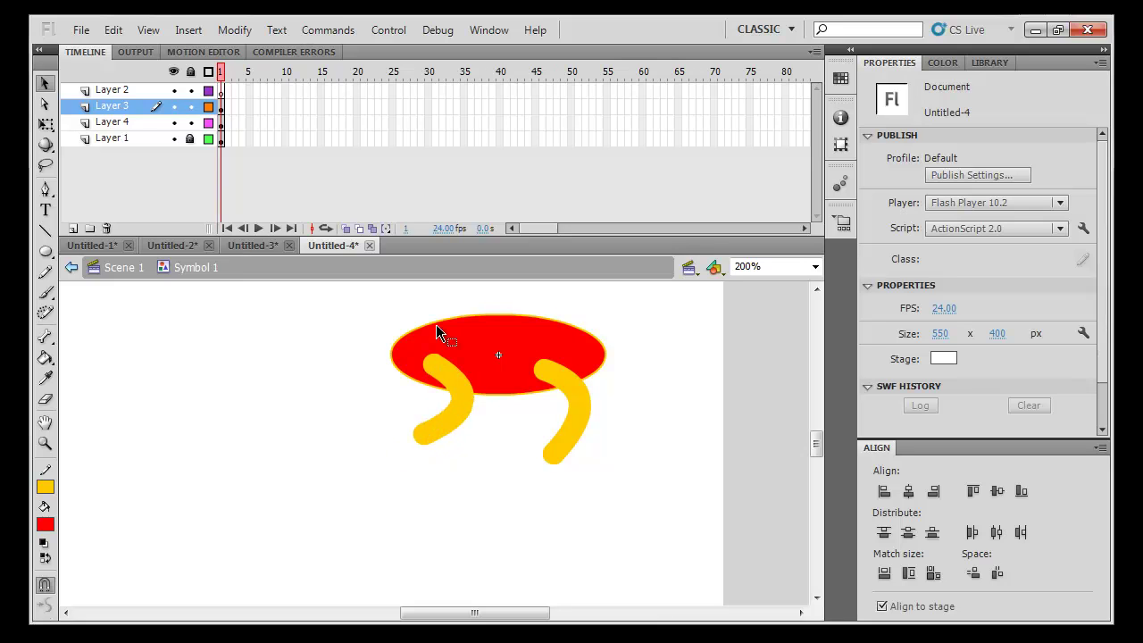
Delete the empty Layer 2
{"action": "left_click_drag", "start_coordinate": [273, 312], "coordinate": [286, 344]}
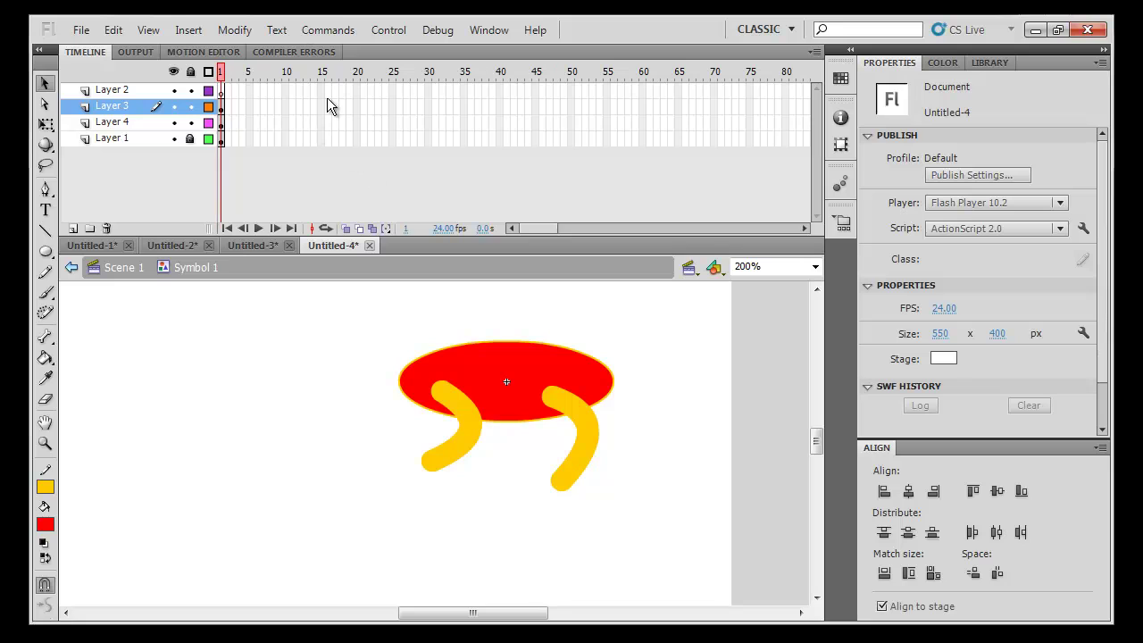
{"action": "left_click", "coordinate": [168, 92]}
{"action": "left_click", "coordinate": [106, 228]}
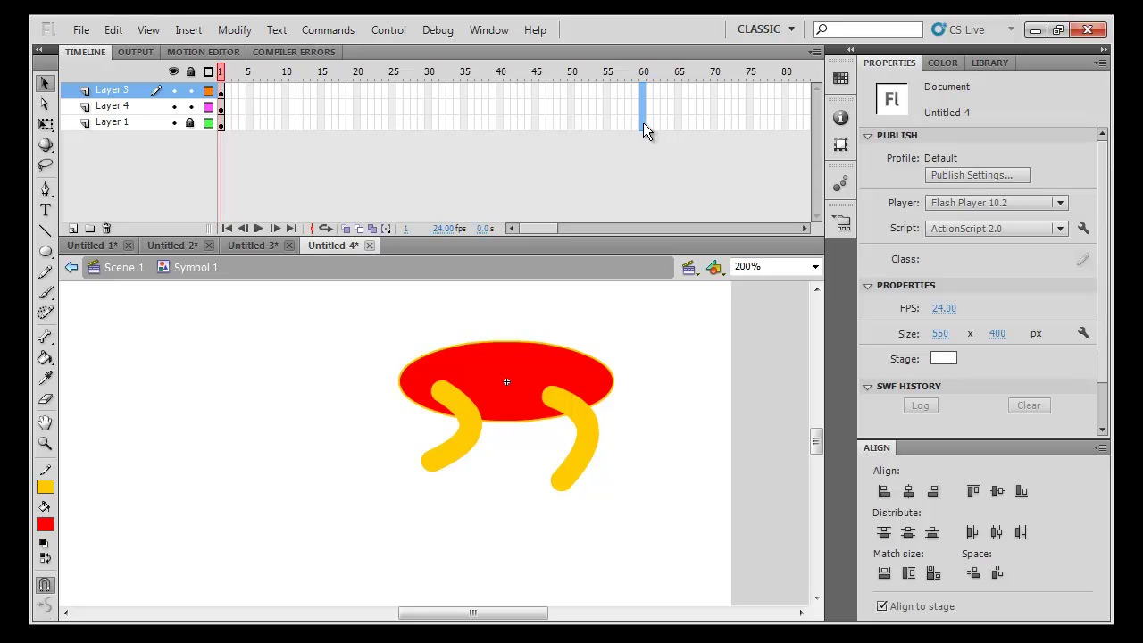
Insert keyframes on all three layers at frames 80 and 40
{"action": "left_click_drag", "start_coordinate": [646, 130], "coordinate": [645, 132]}
{"action": "left_click_drag", "start_coordinate": [784, 91], "coordinate": [791, 133]}
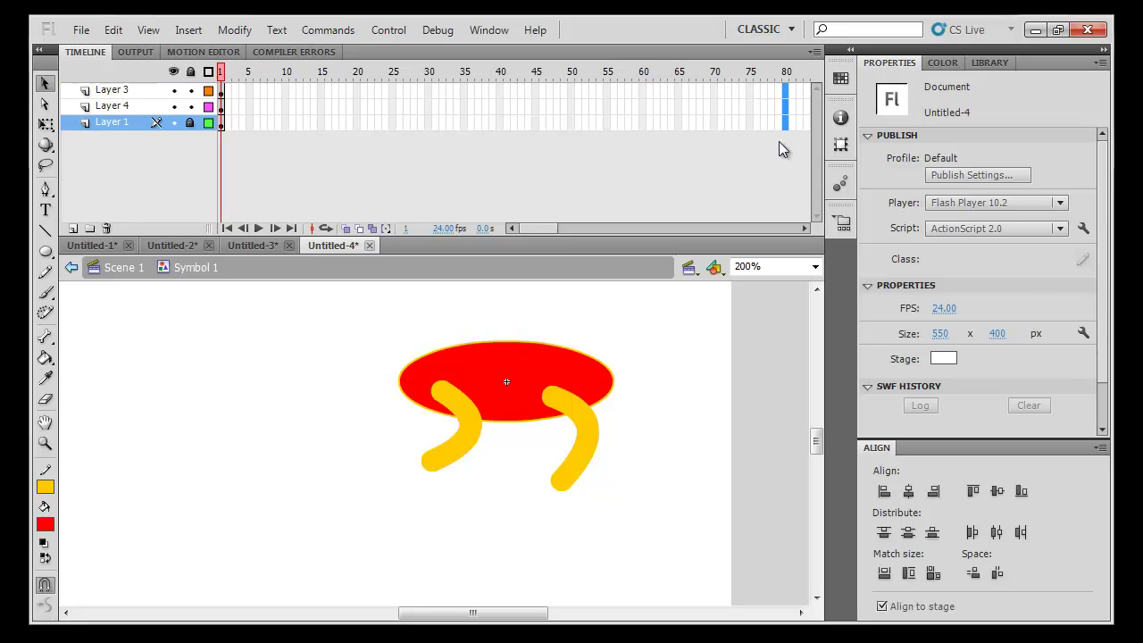
{"action": "key", "text": "F5"}
{"action": "left_click_drag", "start_coordinate": [700, 83], "coordinate": [503, 82]}
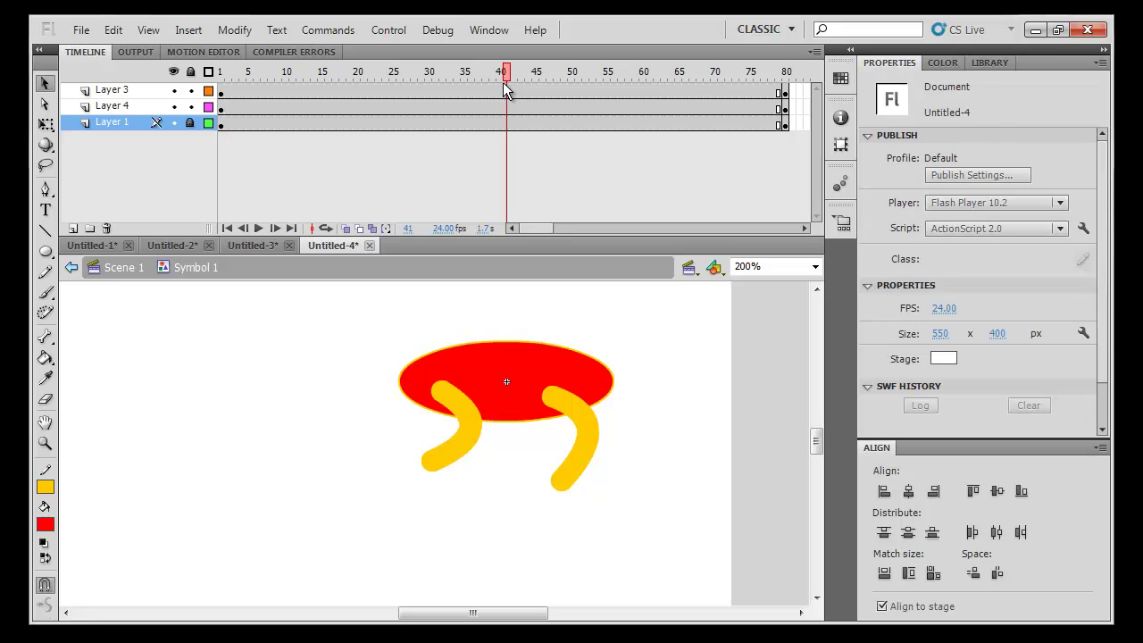
{"action": "key", "text": "comma"}
{"action": "key", "text": "F6"}
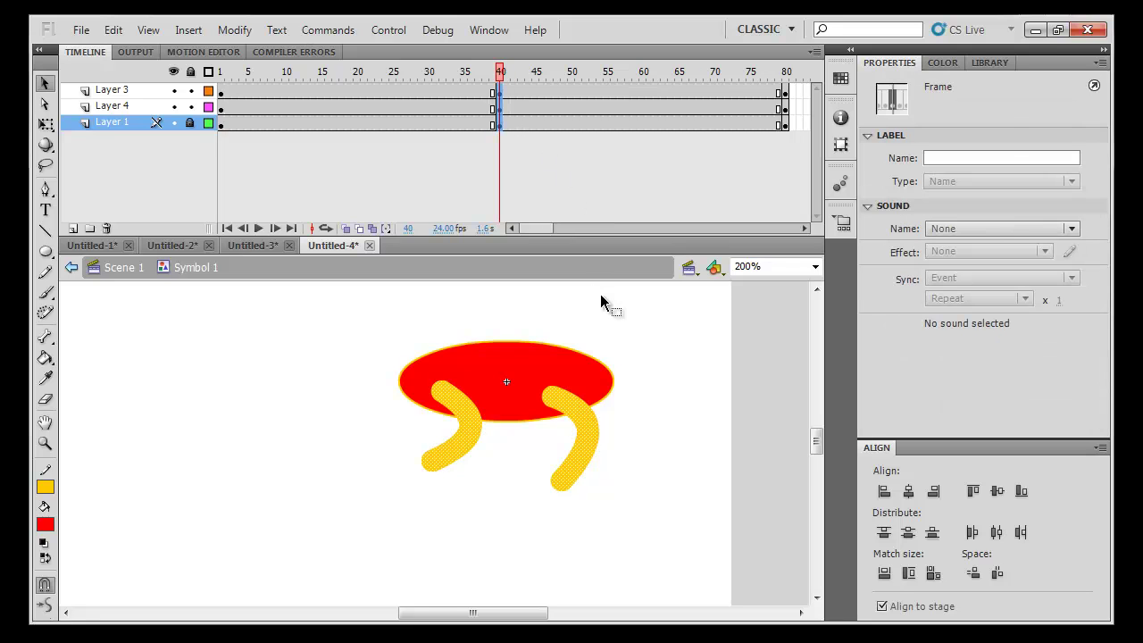
At frame 40, swing the feet of both legs to the left and reverse the bend of each leg
{"action": "left_click", "coordinate": [598, 292]}
{"action": "left_click", "coordinate": [554, 397]}
{"action": "left_click", "coordinate": [611, 516]}
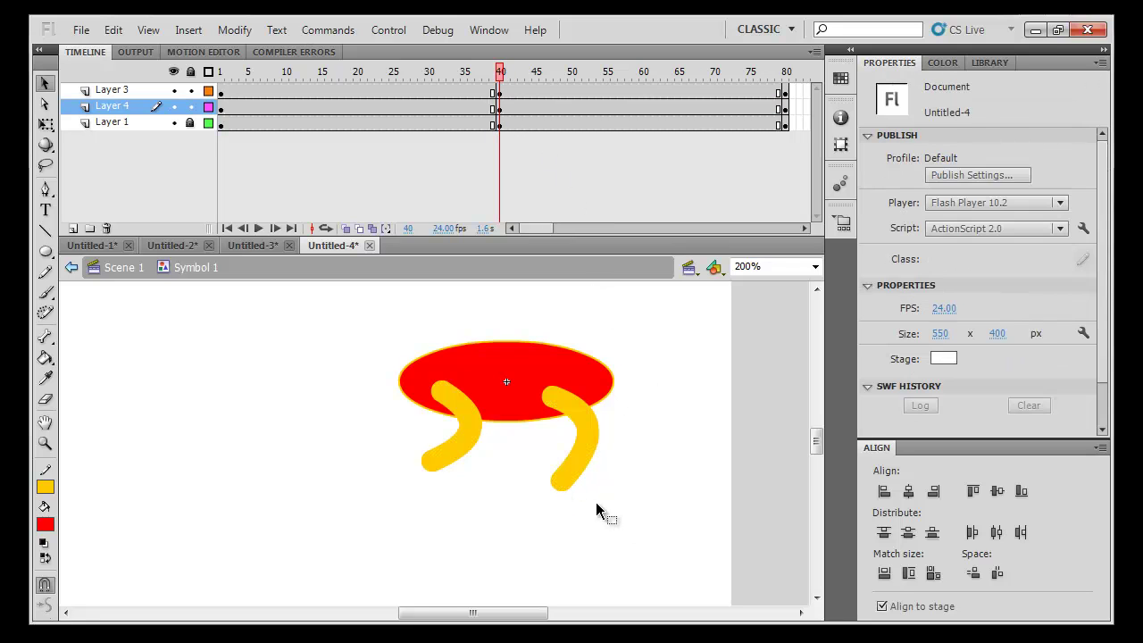
{"action": "left_click_drag", "start_coordinate": [560, 489], "coordinate": [479, 480]}
{"action": "left_click_drag", "start_coordinate": [577, 428], "coordinate": [541, 439]}
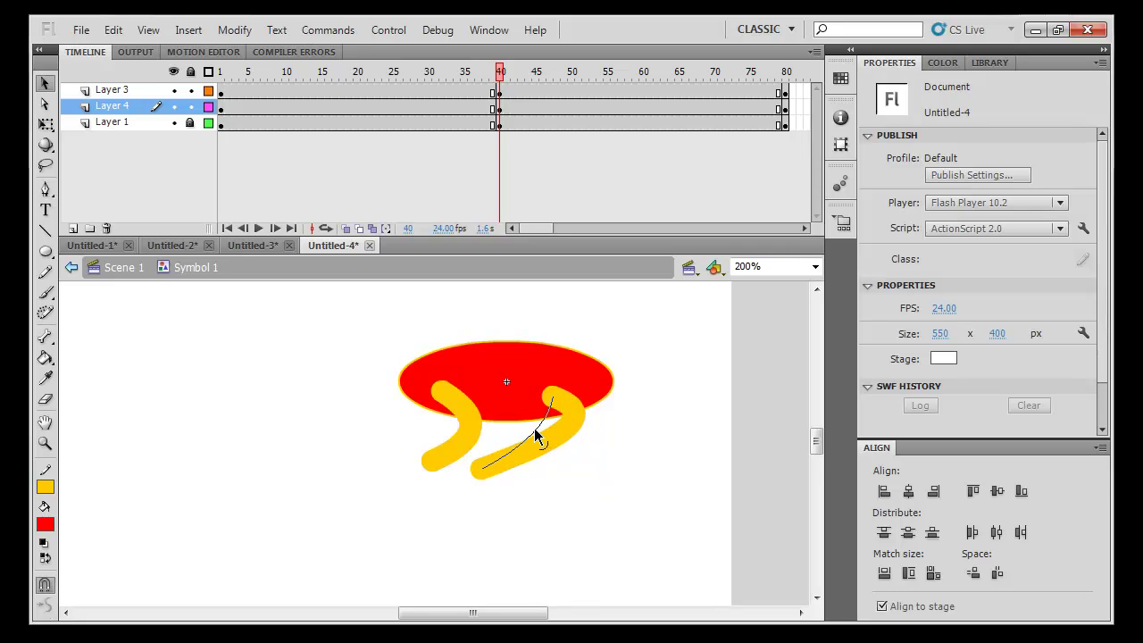
{"action": "left_click_drag", "start_coordinate": [436, 471], "coordinate": [361, 452]}
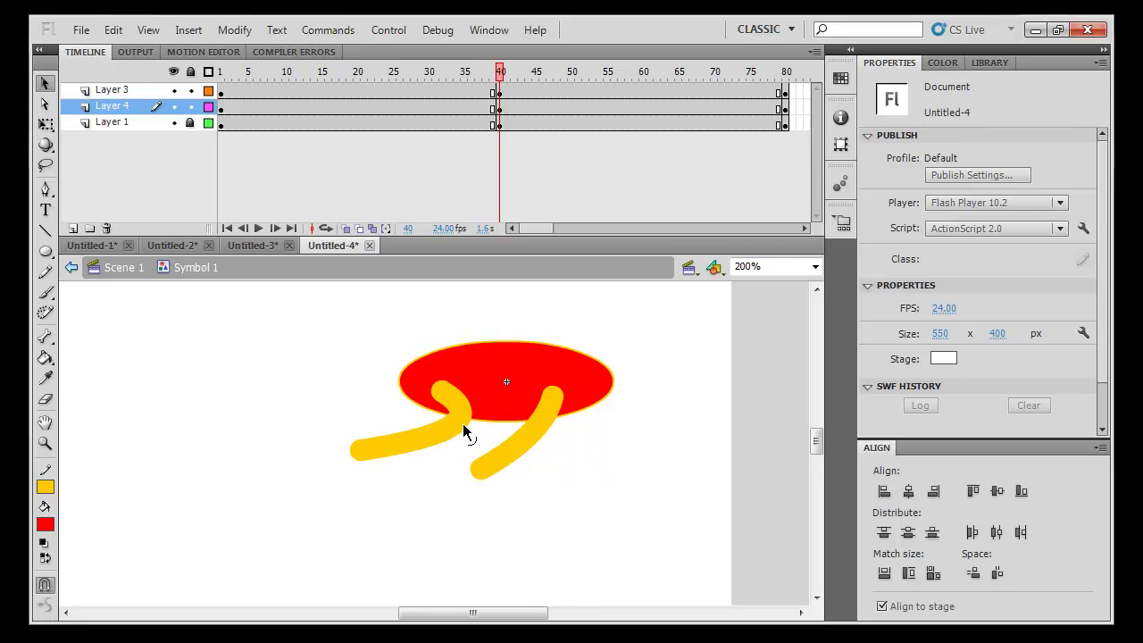
{"action": "left_click_drag", "start_coordinate": [423, 427], "coordinate": [415, 424]}
{"action": "left_click", "coordinate": [645, 77]}
{"action": "left_click_drag", "start_coordinate": [645, 90], "coordinate": [646, 125]}
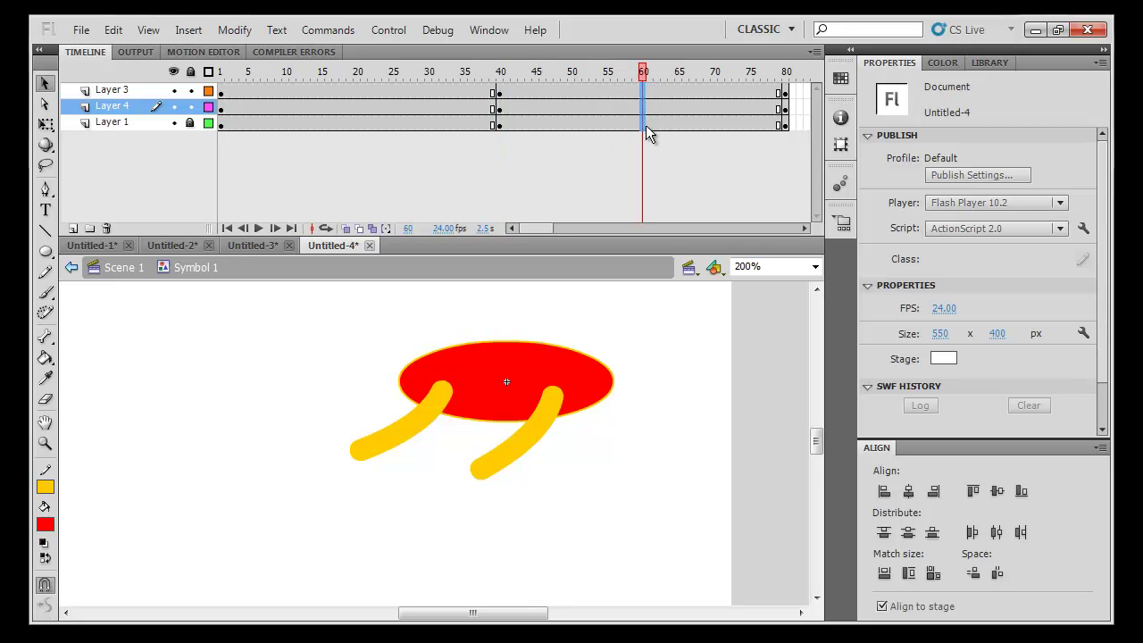
{"action": "left_click", "coordinate": [500, 75]}
{"action": "left_click_drag", "start_coordinate": [614, 329], "coordinate": [223, 536]}
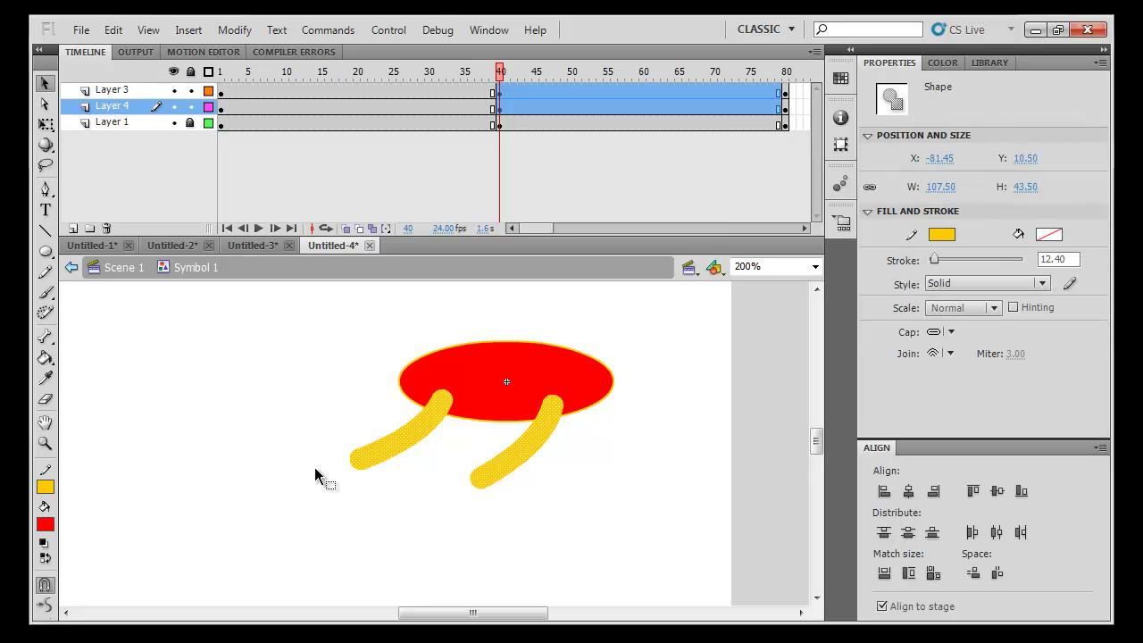
{"action": "left_click", "coordinate": [314, 475]}
Unlock the ellipse layer and move the ellipse and both legs down slightly together at frame 40
{"action": "left_click", "coordinate": [190, 123]}
{"action": "mouse_move", "coordinate": [625, 319]}
{"action": "left_mouse_down"}
{"action": "mouse_move", "coordinate": [469, 464]}
{"action": "mouse_move", "coordinate": [336, 529]}
{"action": "left_mouse_up"}
{"action": "key", "text": "Down"}
{"action": "key", "text": "Down"}
{"action": "key", "text": "Down"}
{"action": "key", "text": "Down"}
{"action": "key", "text": "Down"}
{"action": "key", "text": "Down"}
{"action": "key", "text": "Down"}
{"action": "key", "text": "Down"}
{"action": "key", "text": "Down"}
{"action": "key", "text": "Down"}
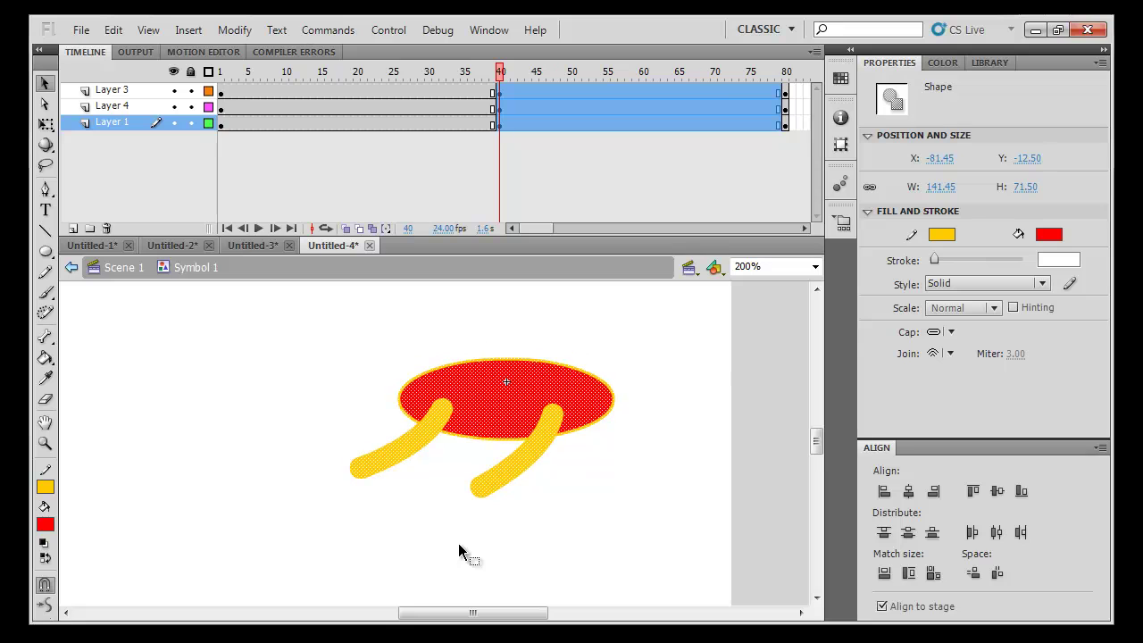
{"action": "key", "text": "Down"}
{"action": "key", "text": "Down"}
{"action": "key", "text": "Down"}
{"action": "key", "text": "Down"}
{"action": "key", "text": "Down"}
{"action": "key", "text": "Down"}
{"action": "key", "text": "Down"}
{"action": "key", "text": "Down"}
{"action": "key", "text": "Down"}
{"action": "key", "text": "Down"}
{"action": "left_click", "coordinate": [575, 184]}
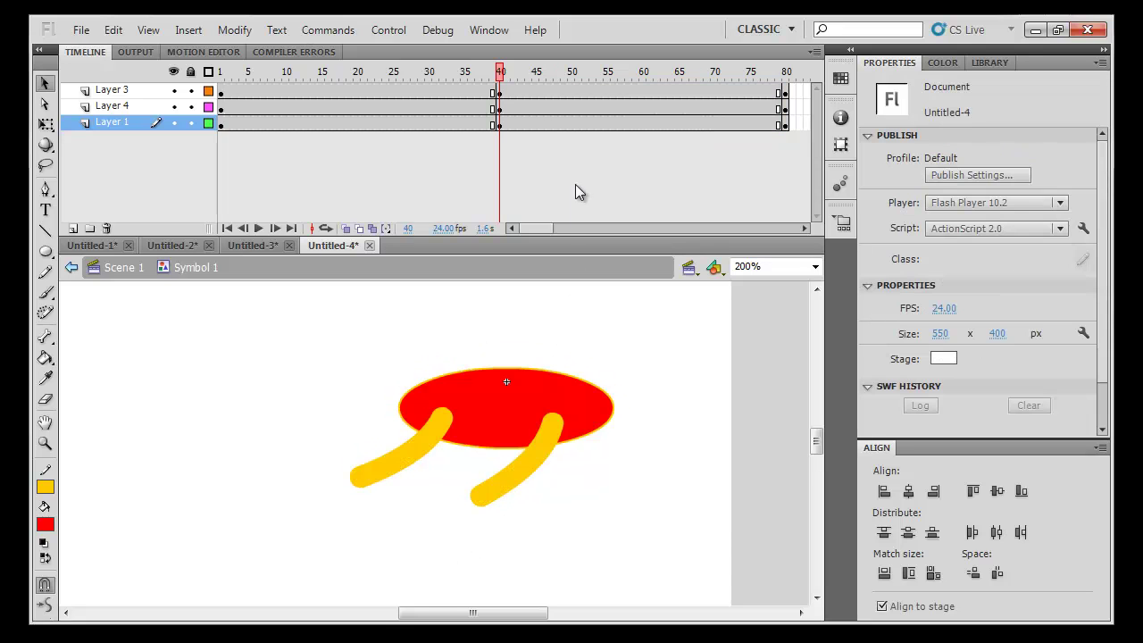
Create shape tweens between the keyframes on all three layers and play the animation
{"action": "left_click_drag", "start_coordinate": [549, 125], "coordinate": [393, 91]}
{"action": "right_click", "coordinate": [416, 91]}
{"action": "left_click", "coordinate": [480, 121]}
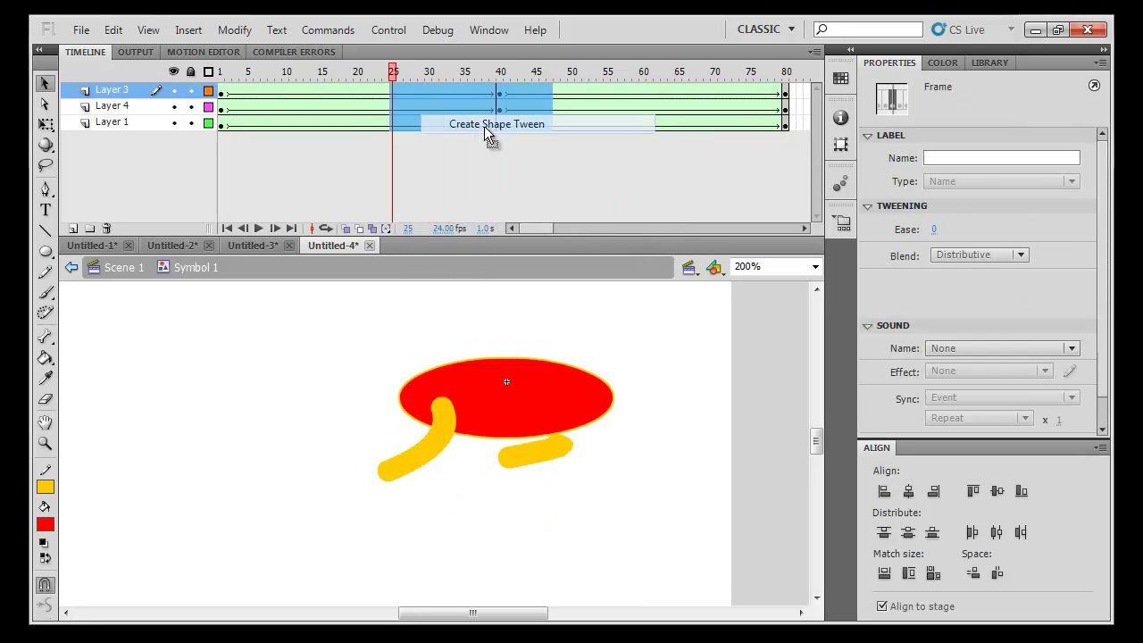
{"action": "key", "text": "Return"}
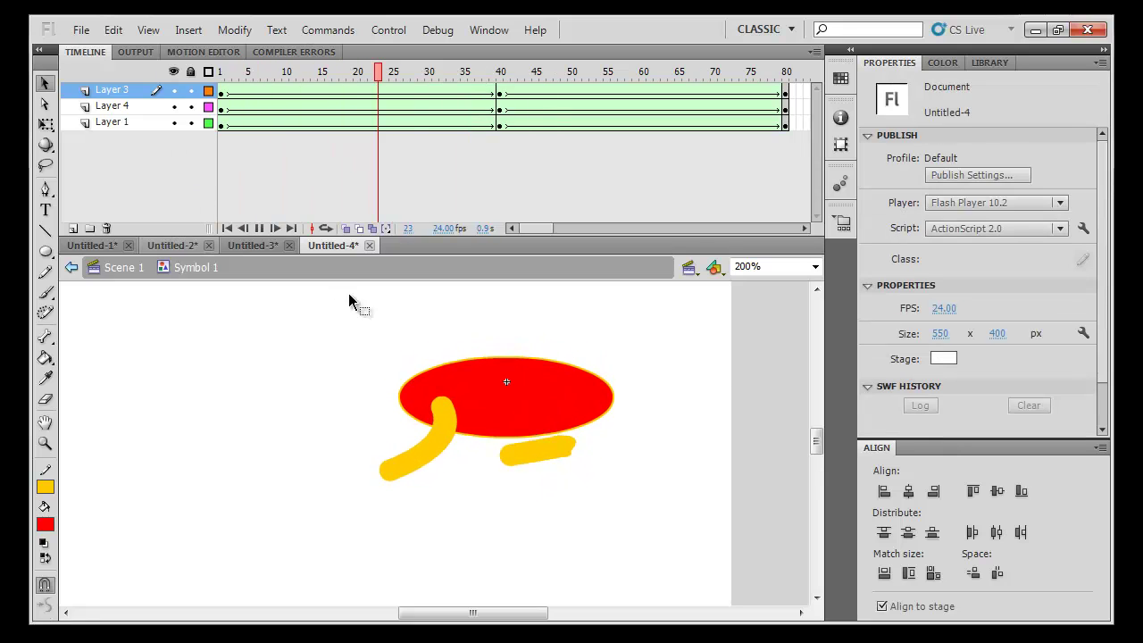
At frame 1, add a shape hint to the right leg and place it on the leg's upper end
{"action": "left_click_drag", "start_coordinate": [506, 73], "coordinate": [199, 50]}
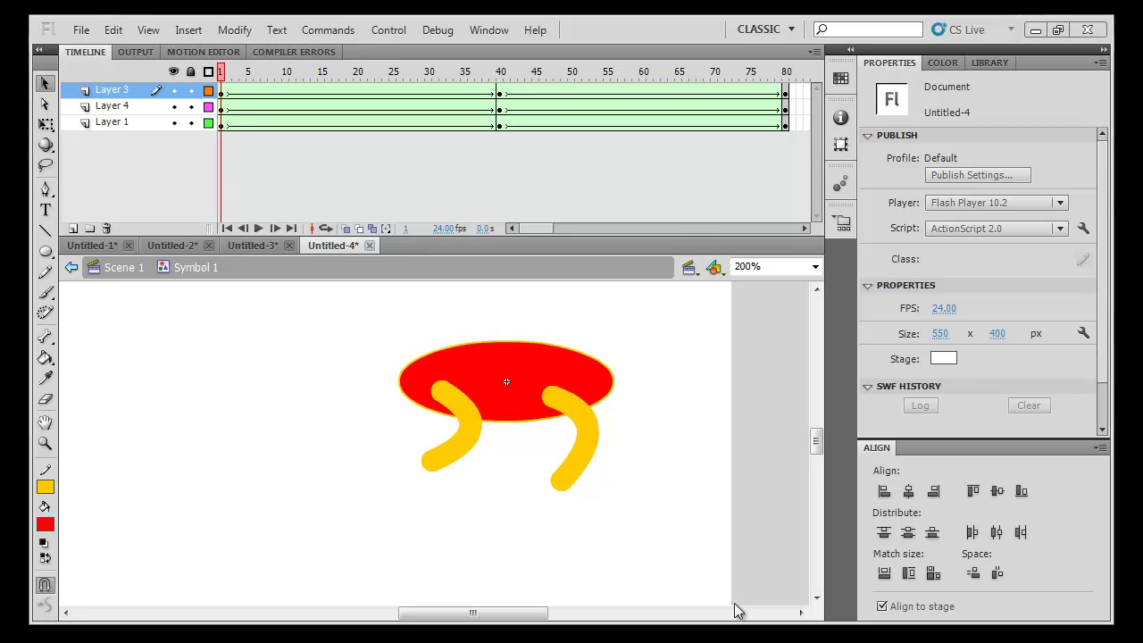
{"action": "left_click", "coordinate": [587, 439]}
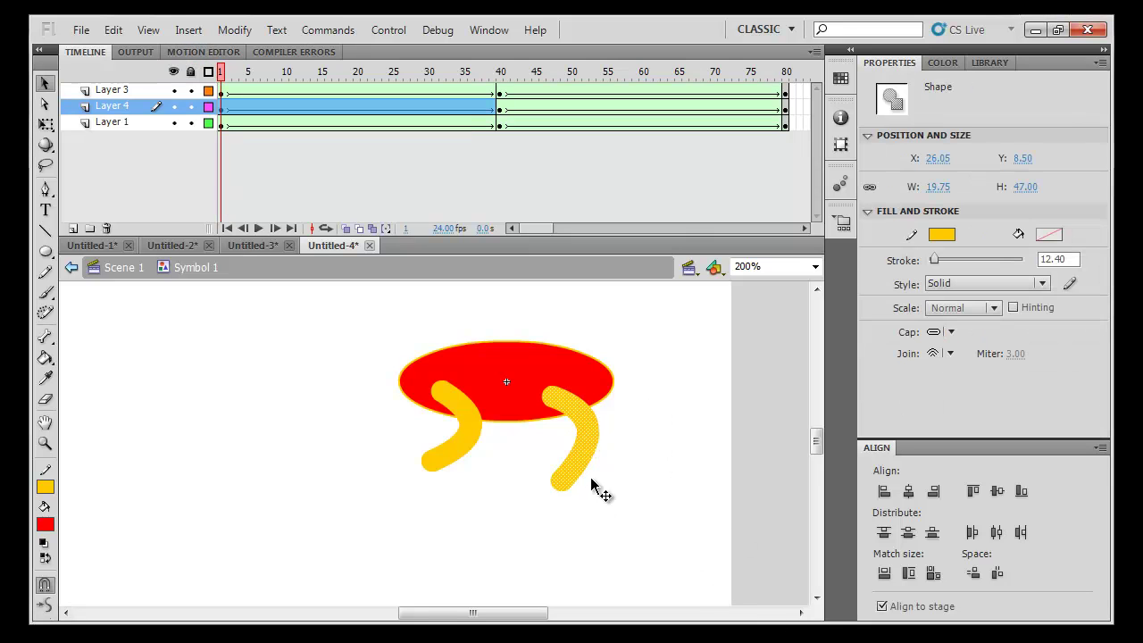
{"action": "left_click", "coordinate": [239, 31]}
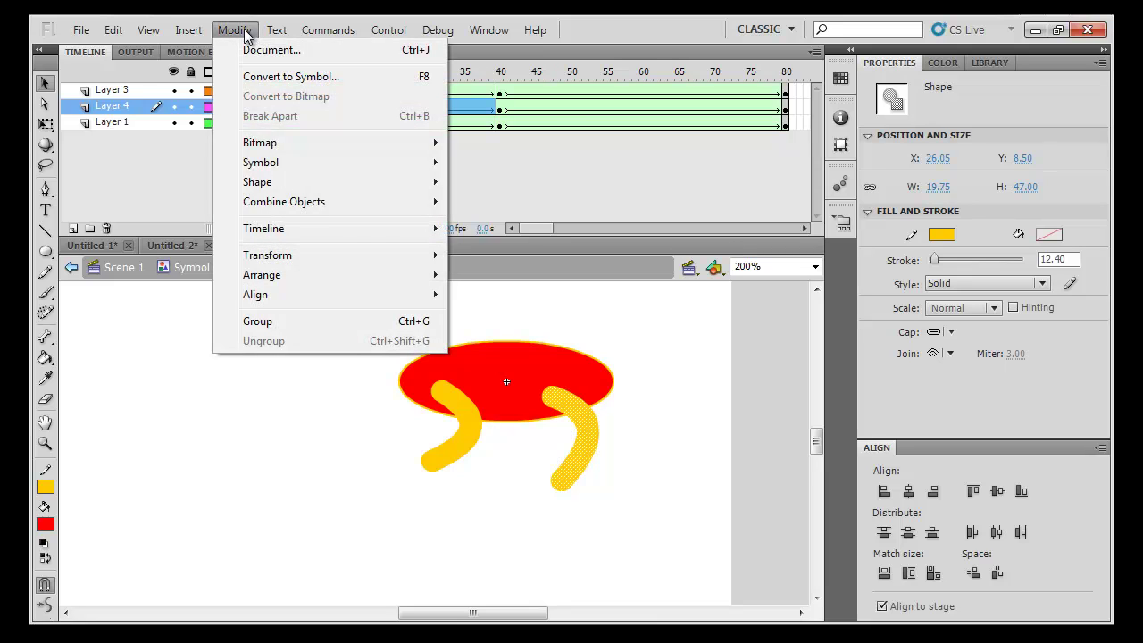
{"action": "mouse_move", "coordinate": [304, 183]}
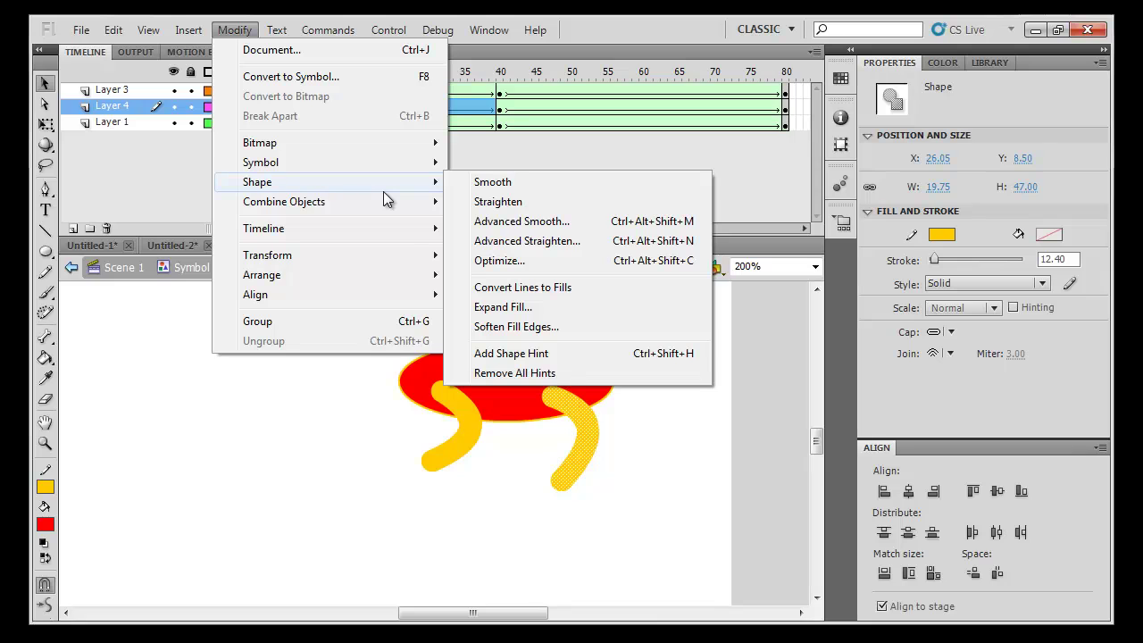
{"action": "left_click", "coordinate": [554, 352]}
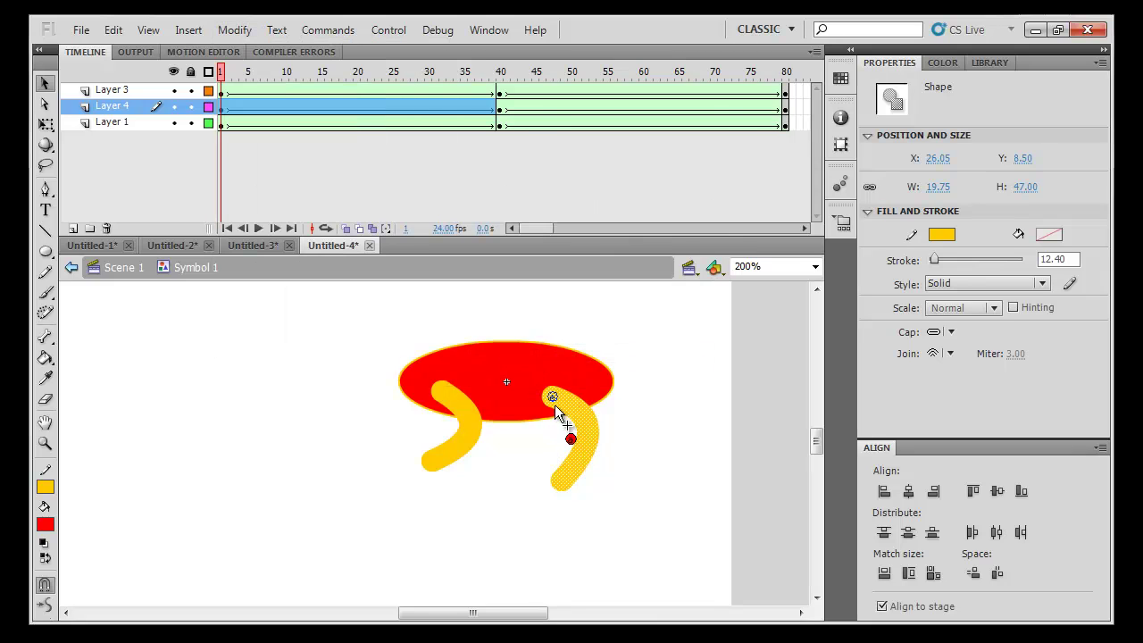
{"action": "left_click_drag", "start_coordinate": [554, 406], "coordinate": [551, 400]}
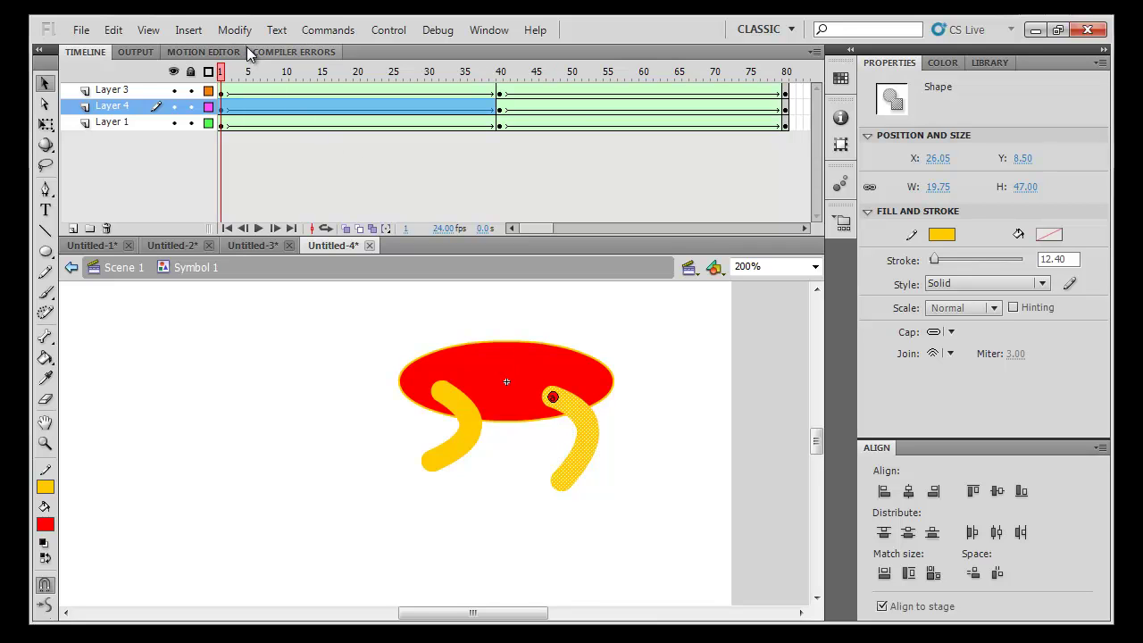
At frame 40, move the matching shape hint onto the upper end of the right leg
{"action": "left_click_drag", "start_coordinate": [463, 78], "coordinate": [501, 78]}
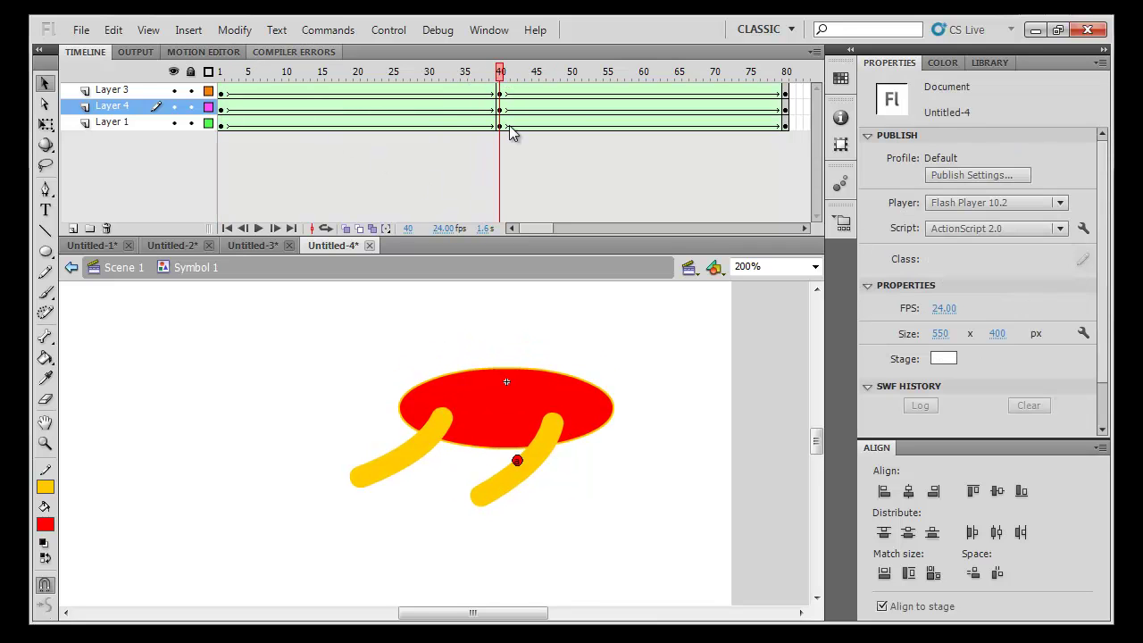
{"action": "left_click_drag", "start_coordinate": [517, 460], "coordinate": [552, 422]}
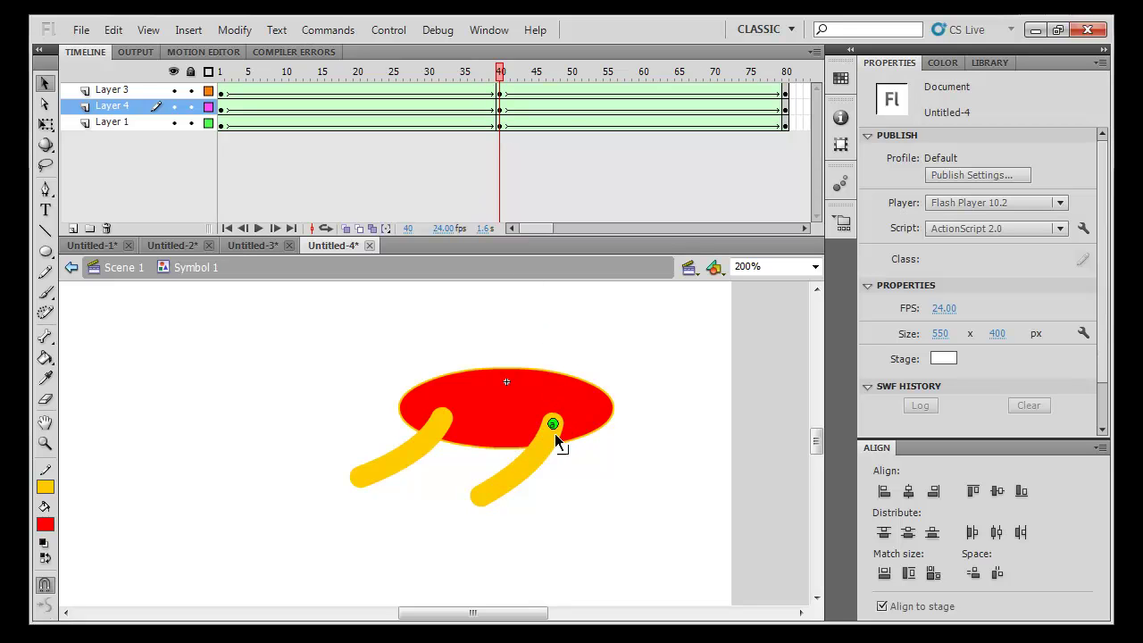
{"action": "mouse_move", "coordinate": [497, 96]}
{"action": "left_mouse_down"}
{"action": "mouse_move", "coordinate": [222, 98]}
{"action": "mouse_move", "coordinate": [809, 116]}
{"action": "mouse_move", "coordinate": [472, 98]}
{"action": "mouse_move", "coordinate": [499, 96]}
{"action": "left_mouse_up"}
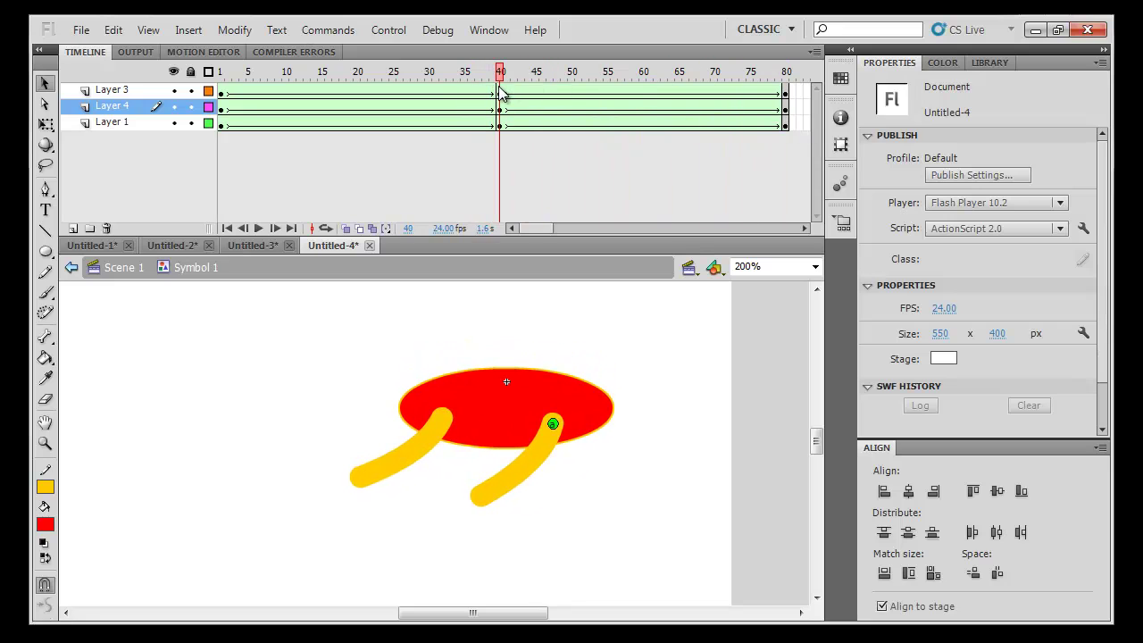
Add a shape hint for the second tween at frame 40 and place its frame 80 counterpart on the right leg's upper end
{"action": "left_click", "coordinate": [234, 30]}
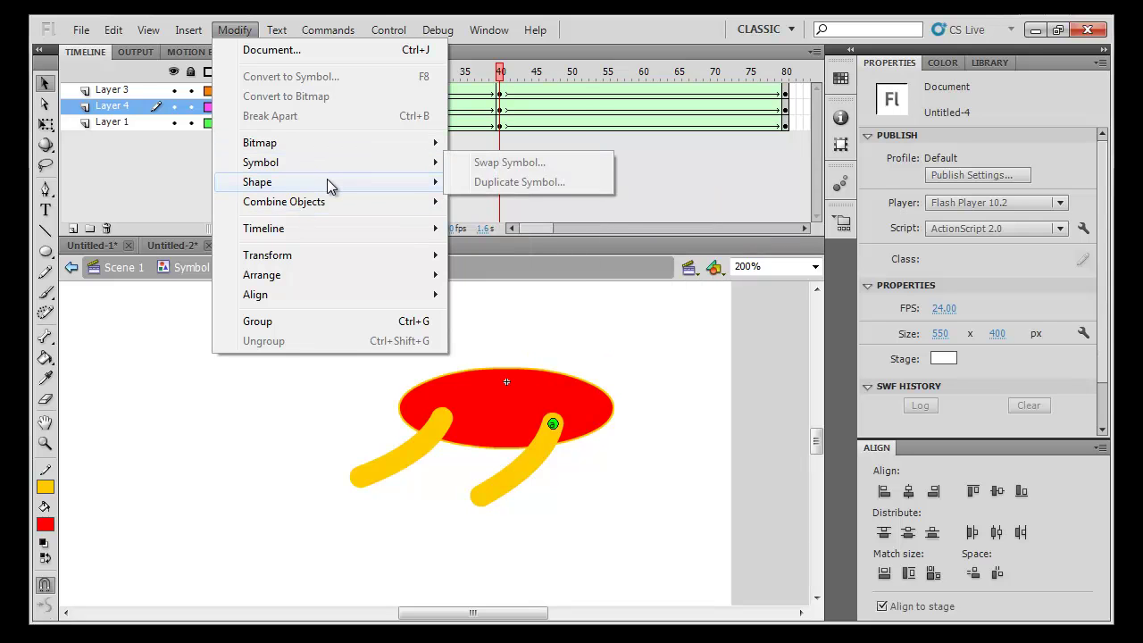
{"action": "mouse_move", "coordinate": [367, 181]}
{"action": "left_click", "coordinate": [549, 353]}
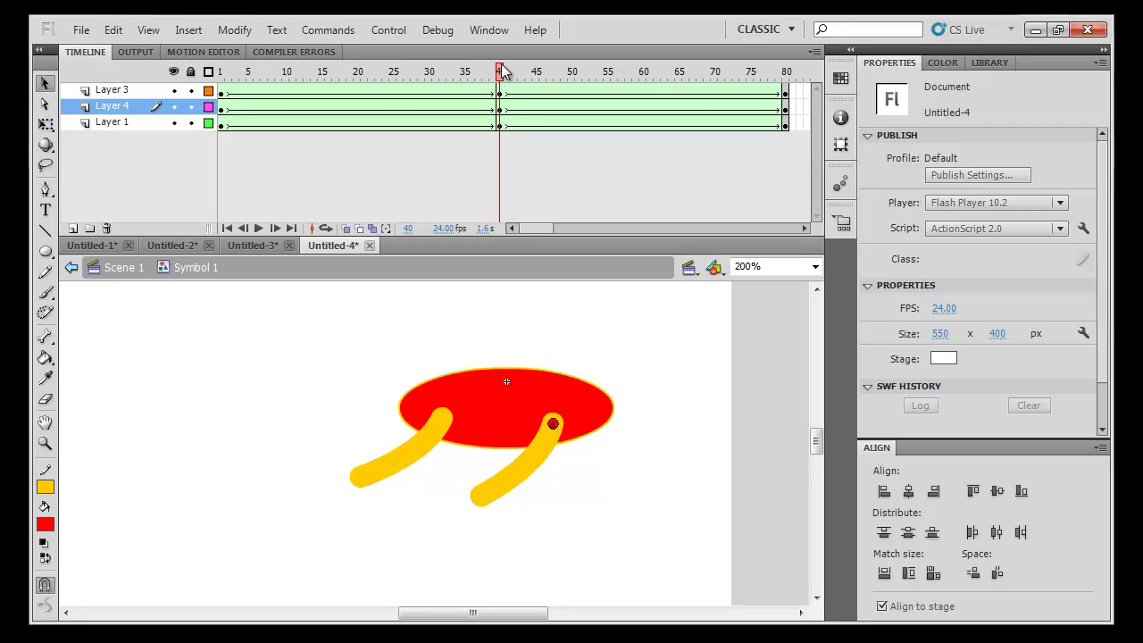
{"action": "left_click_drag", "start_coordinate": [625, 79], "coordinate": [785, 79]}
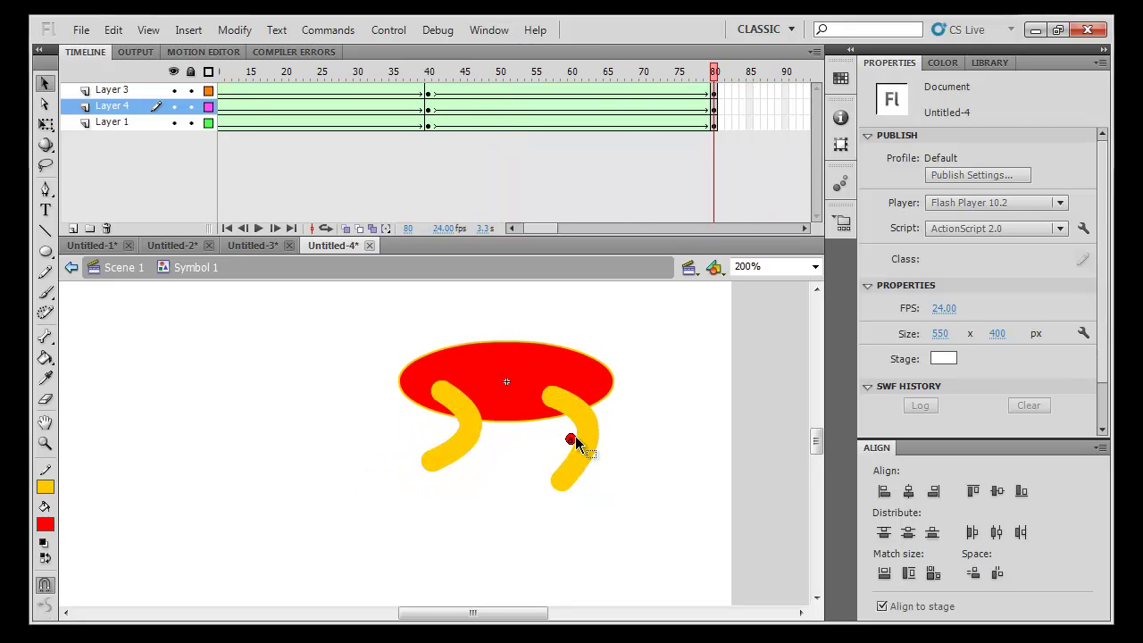
{"action": "left_click_drag", "start_coordinate": [572, 439], "coordinate": [553, 398]}
Play the leg animation from the start and inspect the in-between pose at frame 20
{"action": "key", "text": "Return"}
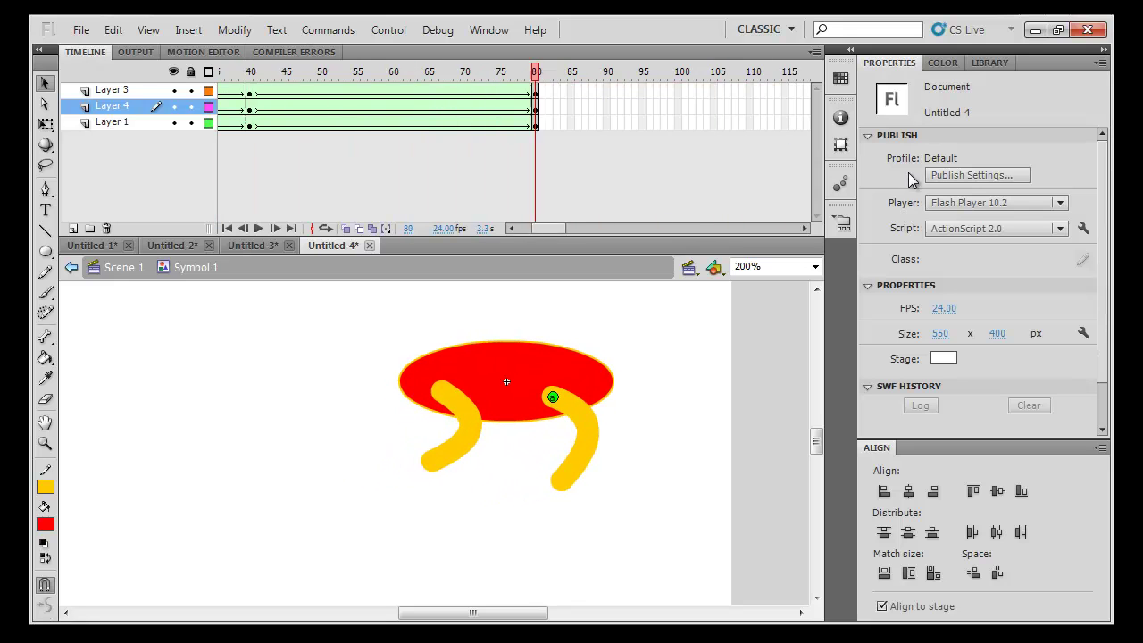
{"action": "key", "text": "Return"}
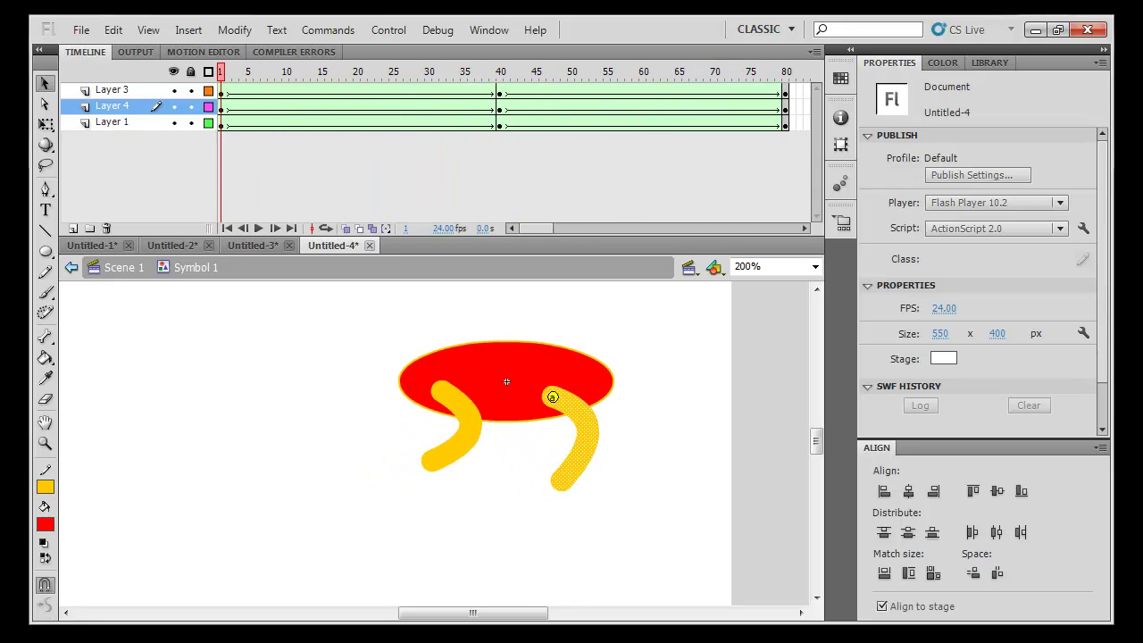
{"action": "key", "text": "Return"}
{"action": "left_click", "coordinate": [358, 73]}
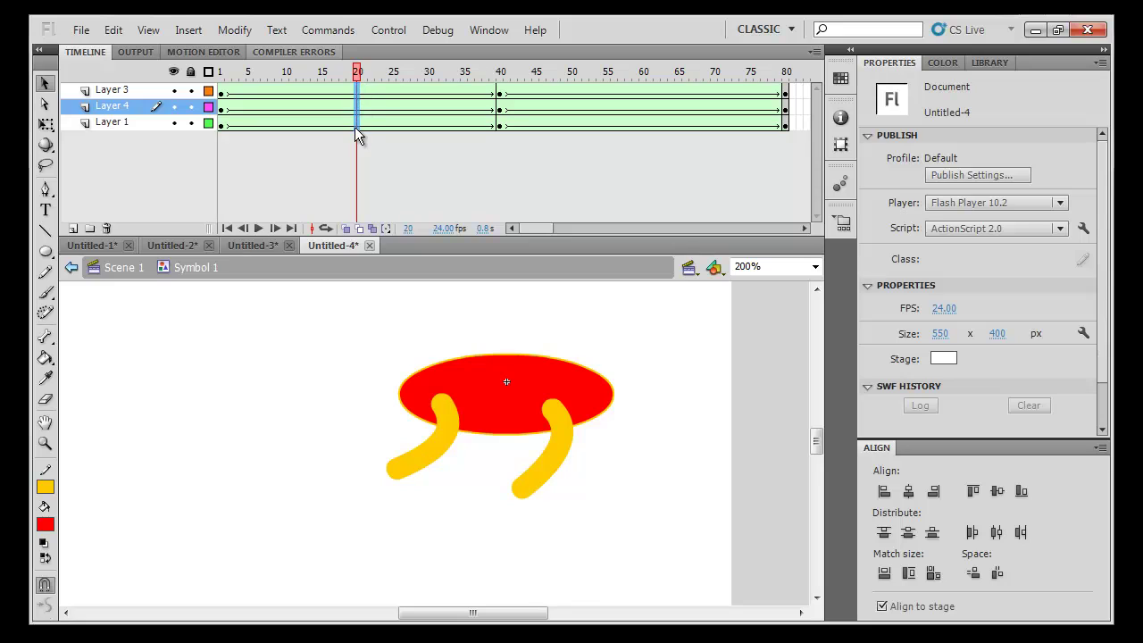
{"action": "left_click", "coordinate": [355, 124]}
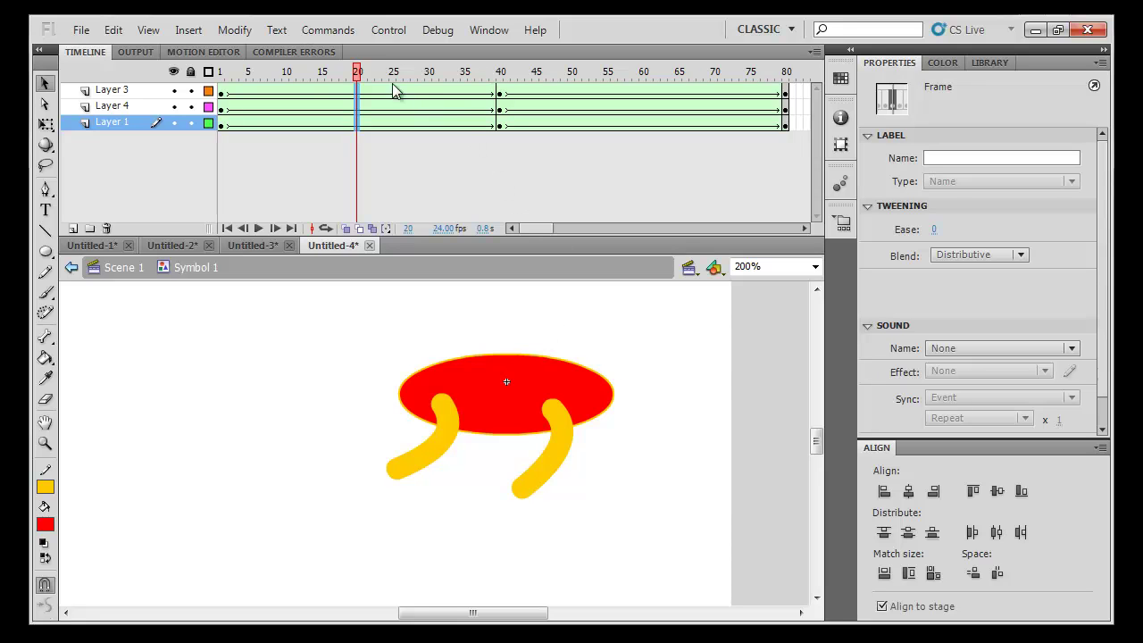
{"action": "key", "text": "Return"}
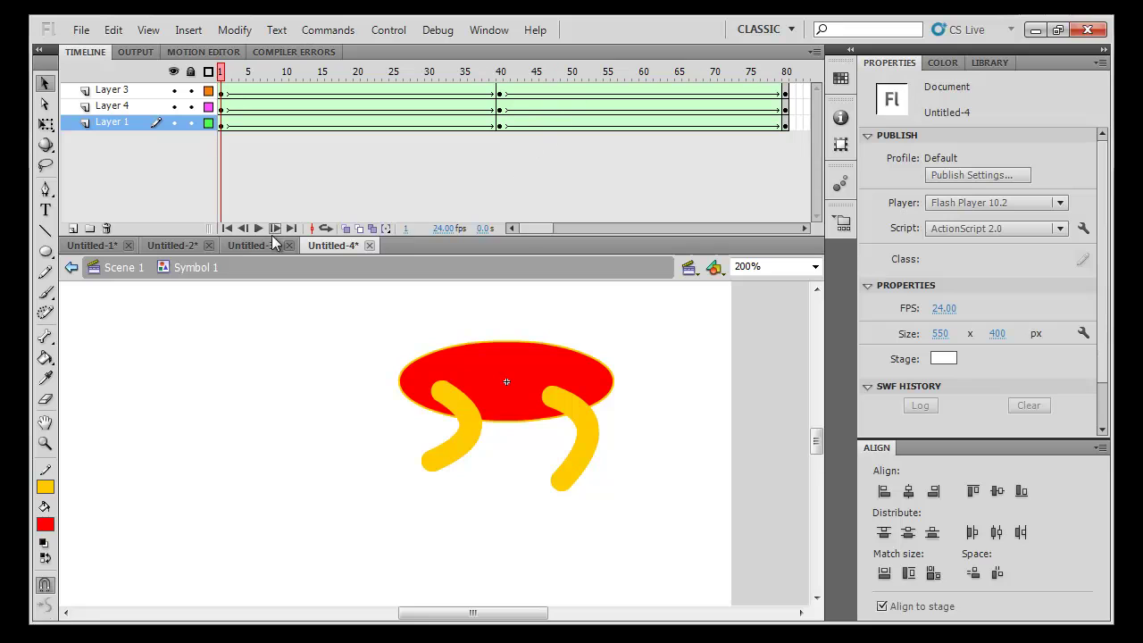
Return to the main scene, convert the figure instance into a new graphic symbol and open that symbol for editing
{"action": "left_click", "coordinate": [124, 267]}
{"action": "left_click", "coordinate": [548, 382]}
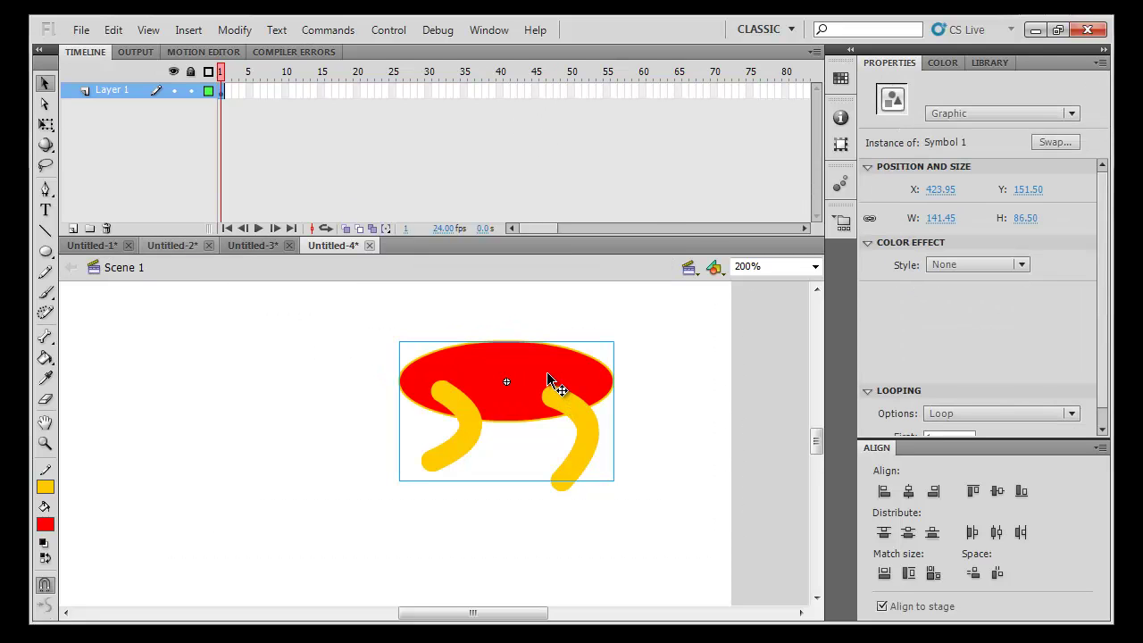
{"action": "key", "text": "F8"}
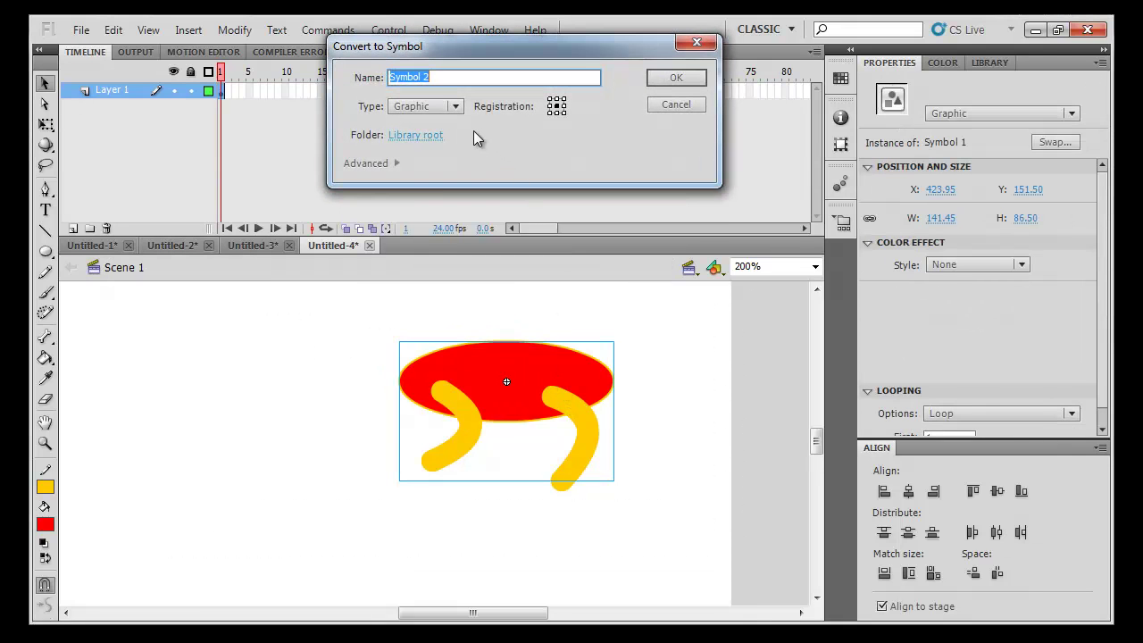
{"action": "key", "text": "Return"}
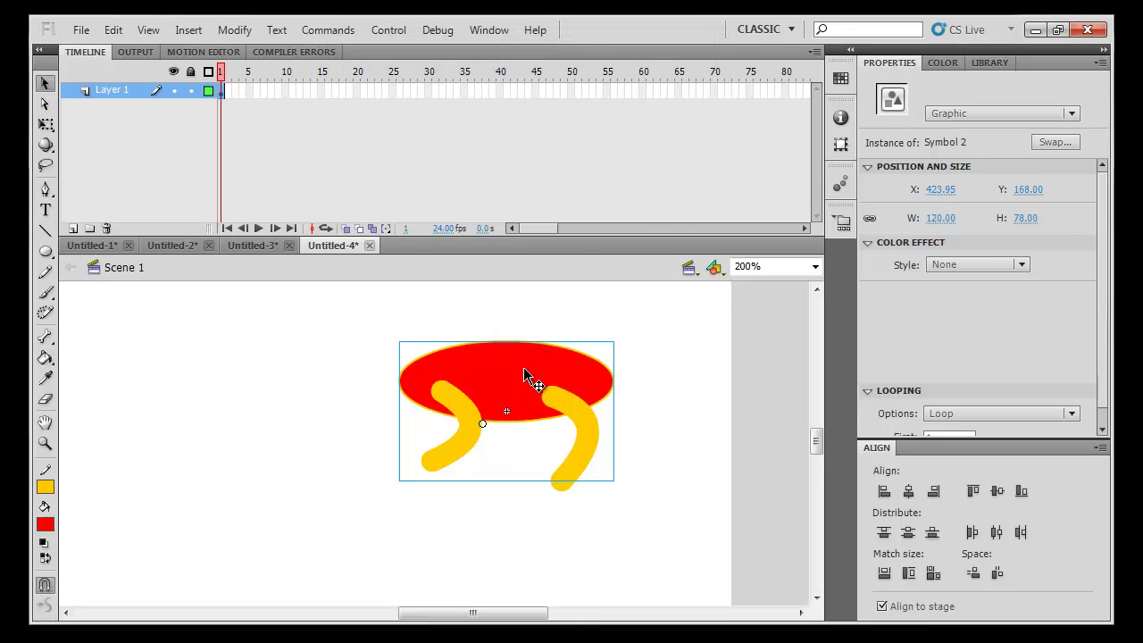
{"action": "key", "text": "ctrl+e"}
{"action": "key", "text": "ctrl+shift+a"}
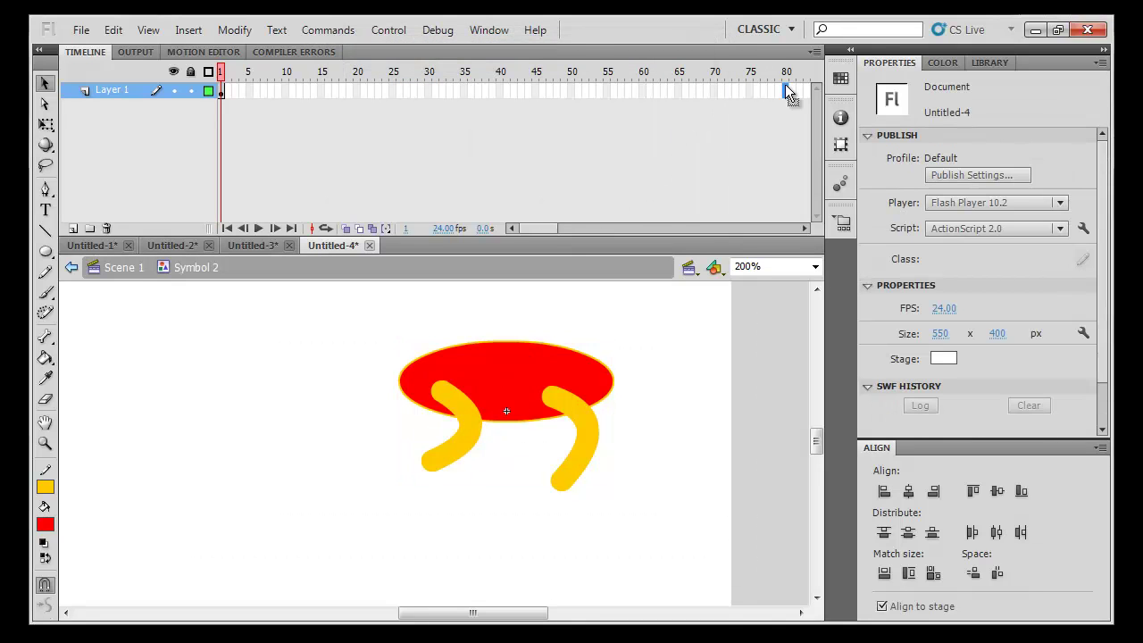
Insert keyframes at frames 80 and 40 on the new symbol's layer
{"action": "key", "text": "F5"}
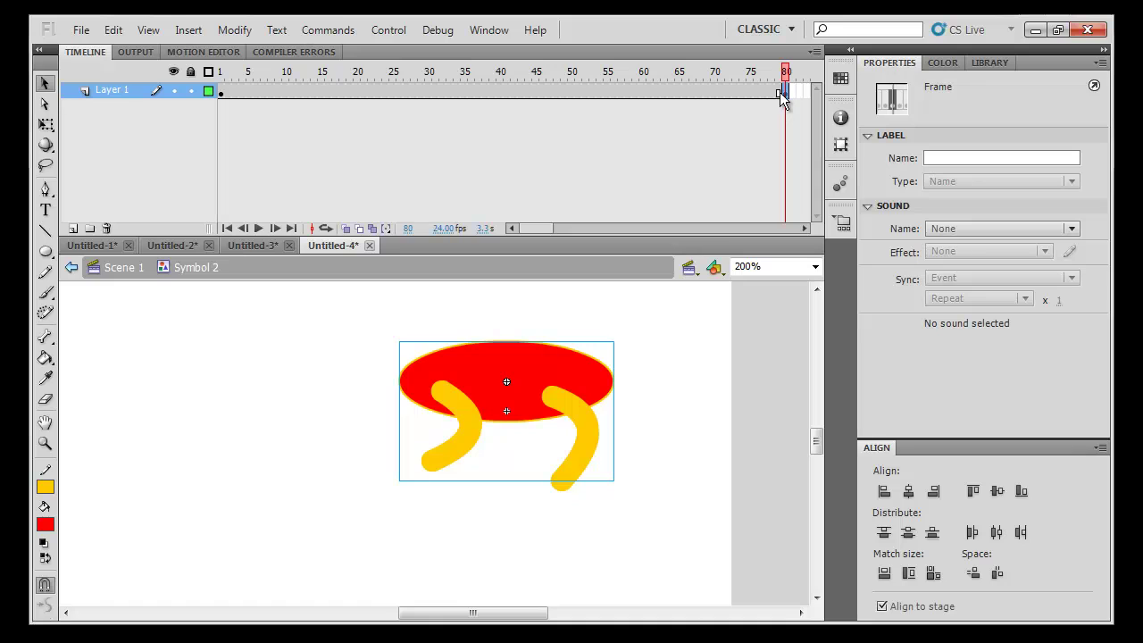
{"action": "key", "text": "ctrl+1"}
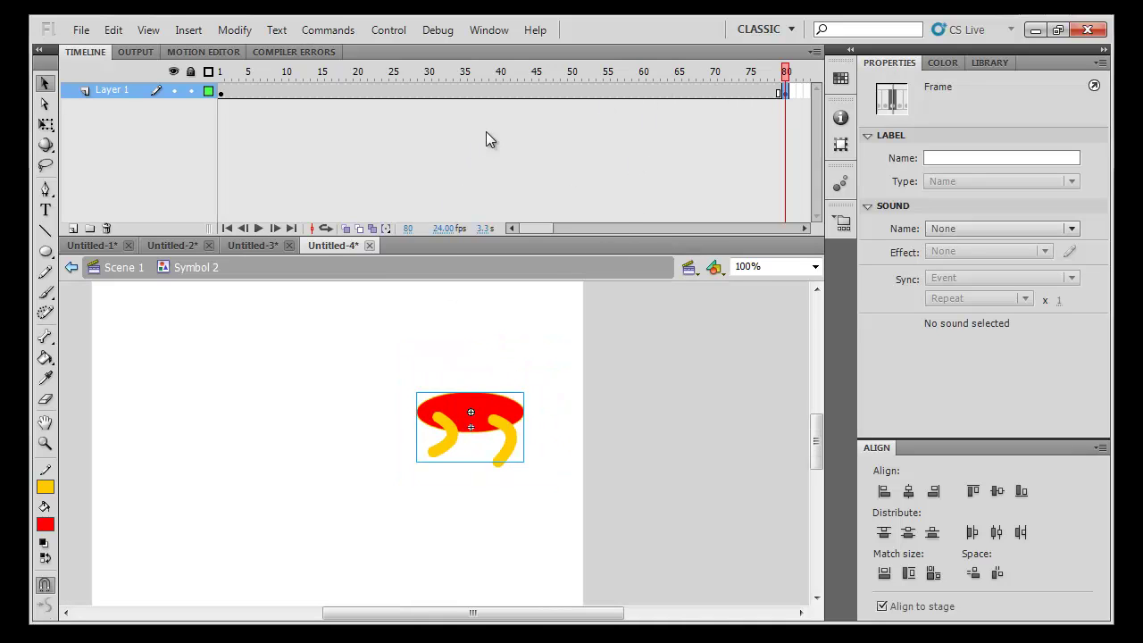
{"action": "left_click", "coordinate": [501, 93]}
{"action": "key", "text": "F6"}
At frame 40, move the whole figure straight down by about 110 pixels
{"action": "key", "text": "shift+Down"}
{"action": "key", "text": "shift+Down"}
{"action": "key", "text": "shift+Down"}
{"action": "key", "text": "shift+Down"}
{"action": "key", "text": "shift+Down"}
{"action": "key", "text": "shift+Down"}
{"action": "key", "text": "shift+Down"}
{"action": "key", "text": "shift+Down"}
{"action": "key", "text": "shift+Down"}
{"action": "key", "text": "shift+Down"}
{"action": "key", "text": "shift+Down"}
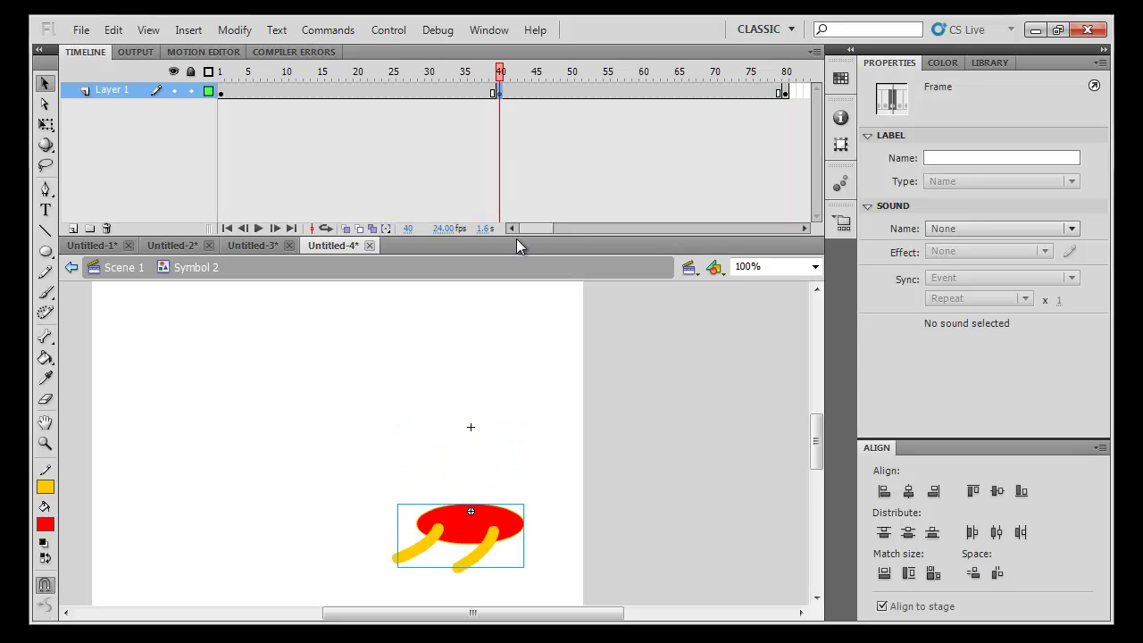
Create classic tweens across both keyframe spans and play the up-and-down motion
{"action": "left_click_drag", "start_coordinate": [451, 93], "coordinate": [558, 93]}
{"action": "right_click", "coordinate": [557, 92]}
{"action": "left_click", "coordinate": [631, 131]}
{"action": "key", "text": "Return"}
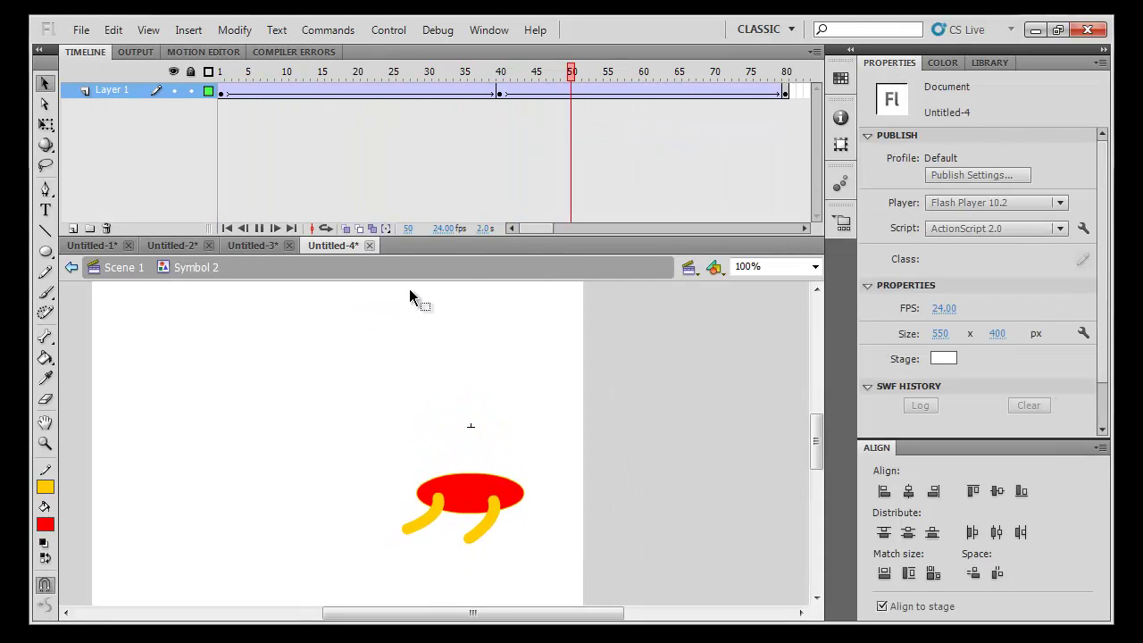
Apply a custom ease curve that starts and ends flat to both classic tweens, and play the animation
{"action": "left_click_drag", "start_coordinate": [574, 93], "coordinate": [444, 93]}
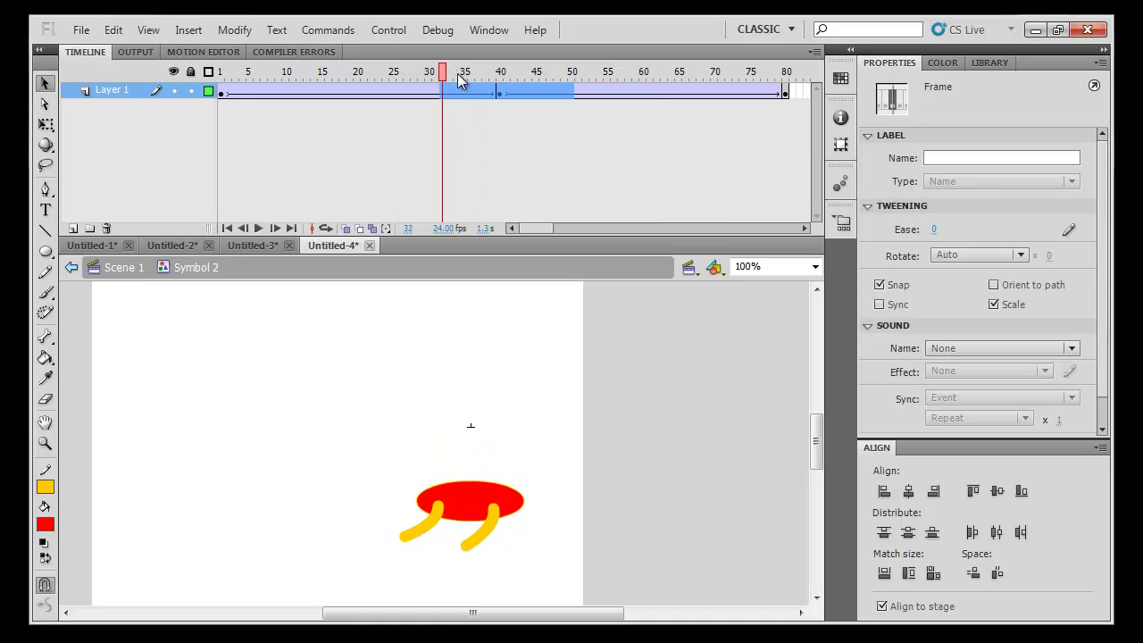
{"action": "left_click", "coordinate": [1069, 229]}
{"action": "left_click", "coordinate": [797, 184]}
{"action": "left_click_drag", "start_coordinate": [658, 268], "coordinate": [612, 156]}
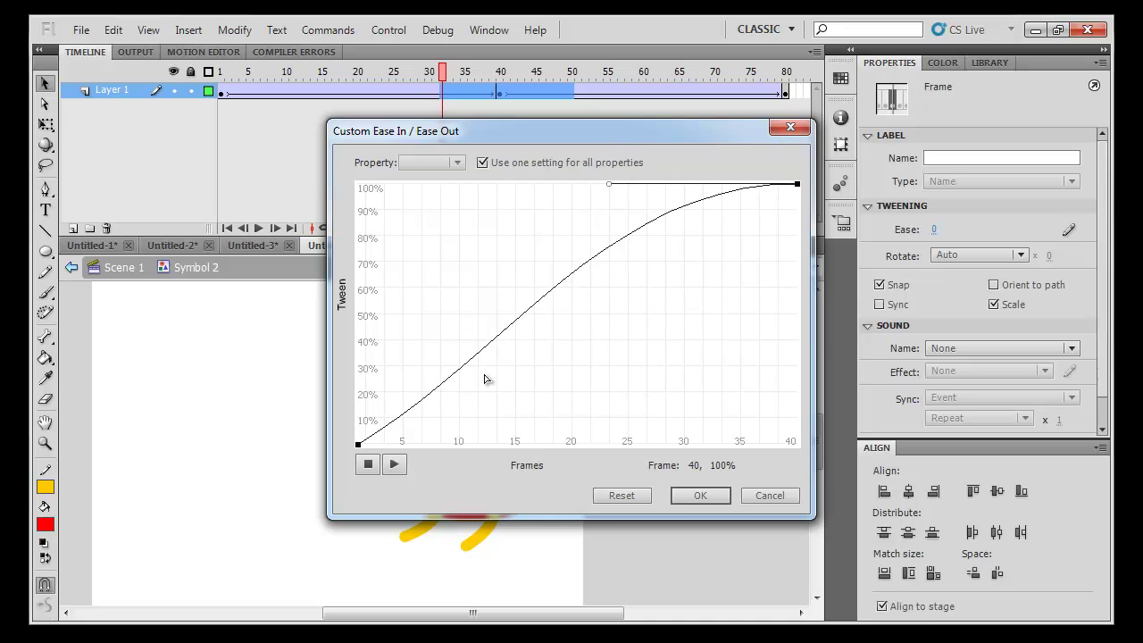
{"action": "left_click", "coordinate": [358, 444]}
{"action": "left_click_drag", "start_coordinate": [505, 361], "coordinate": [516, 510]}
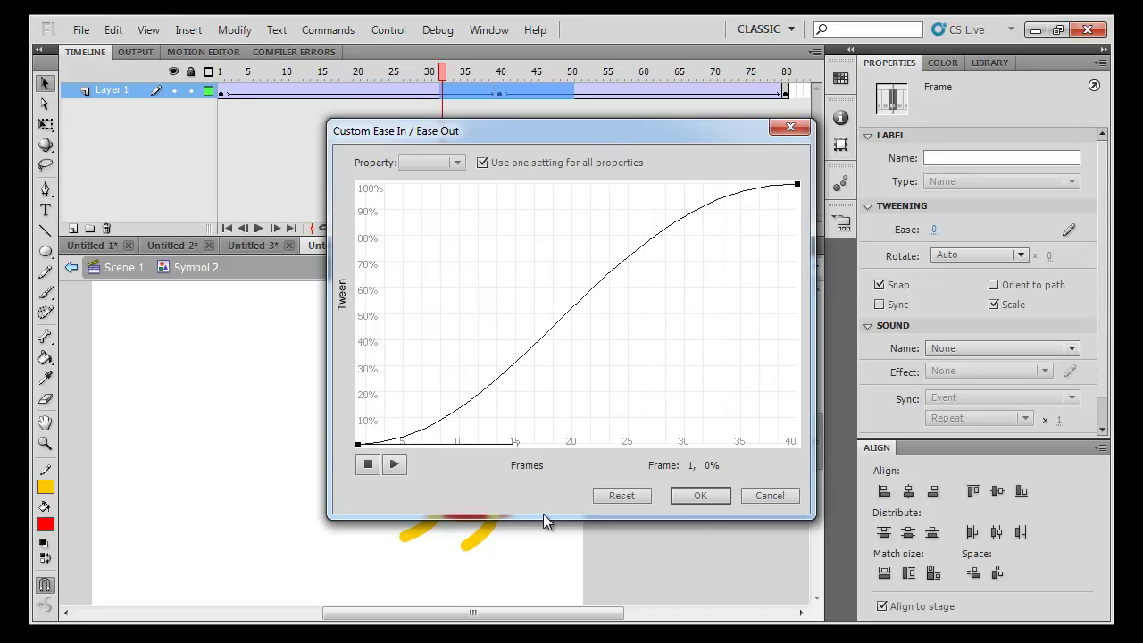
{"action": "left_click", "coordinate": [713, 497]}
{"action": "key", "text": "Return"}
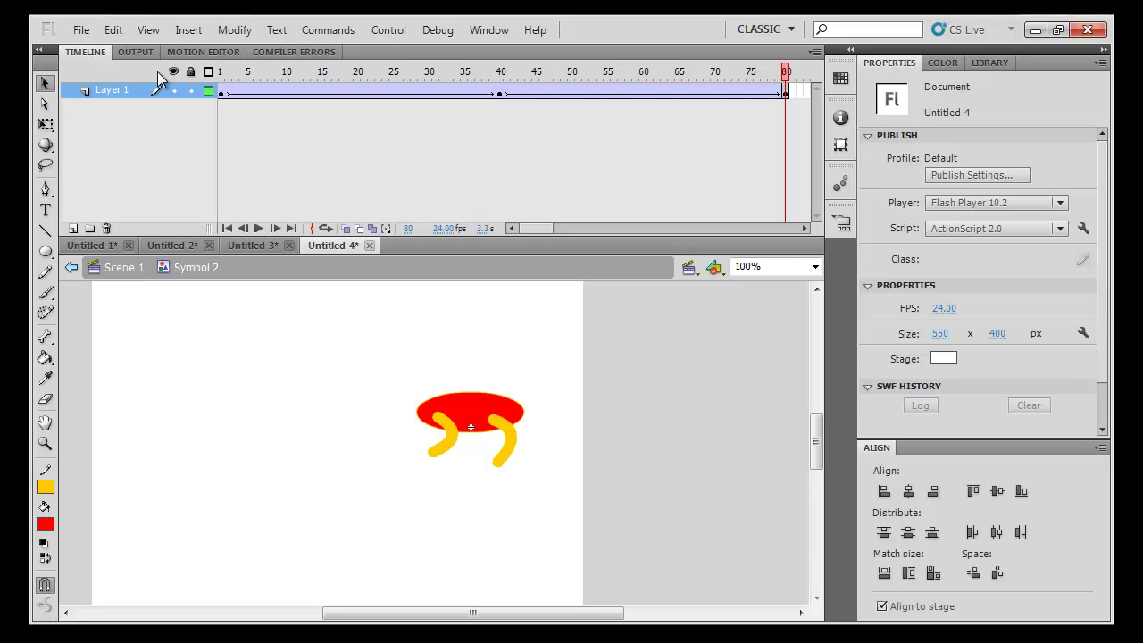
Return to the main scene, scale the figure down to about two-thirds size and duplicate it three times in a horizontal row
{"action": "left_click", "coordinate": [124, 267]}
{"action": "left_click", "coordinate": [460, 395]}
{"action": "left_click_drag", "start_coordinate": [460, 396], "coordinate": [543, 466]}
{"action": "key", "text": "q"}
{"action": "left_click_drag", "start_coordinate": [602, 437], "coordinate": [637, 438]}
{"action": "left_click_drag", "start_coordinate": [637, 438], "coordinate": [372, 434]}
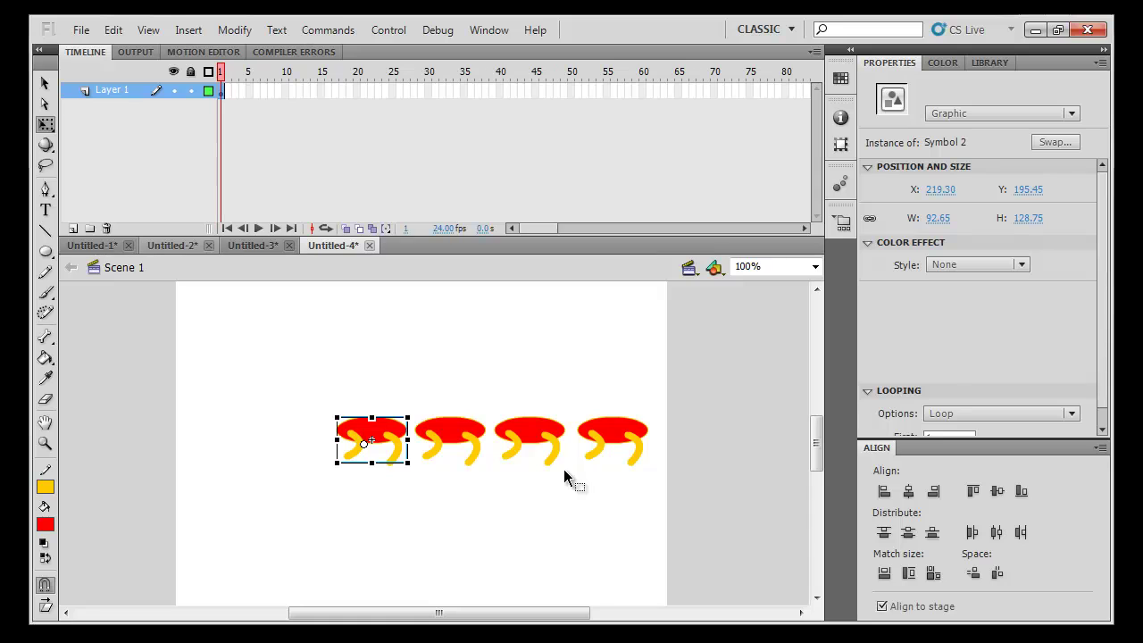
Set the looping first frame of the third figure from the left to 20
{"action": "left_click", "coordinate": [549, 437]}
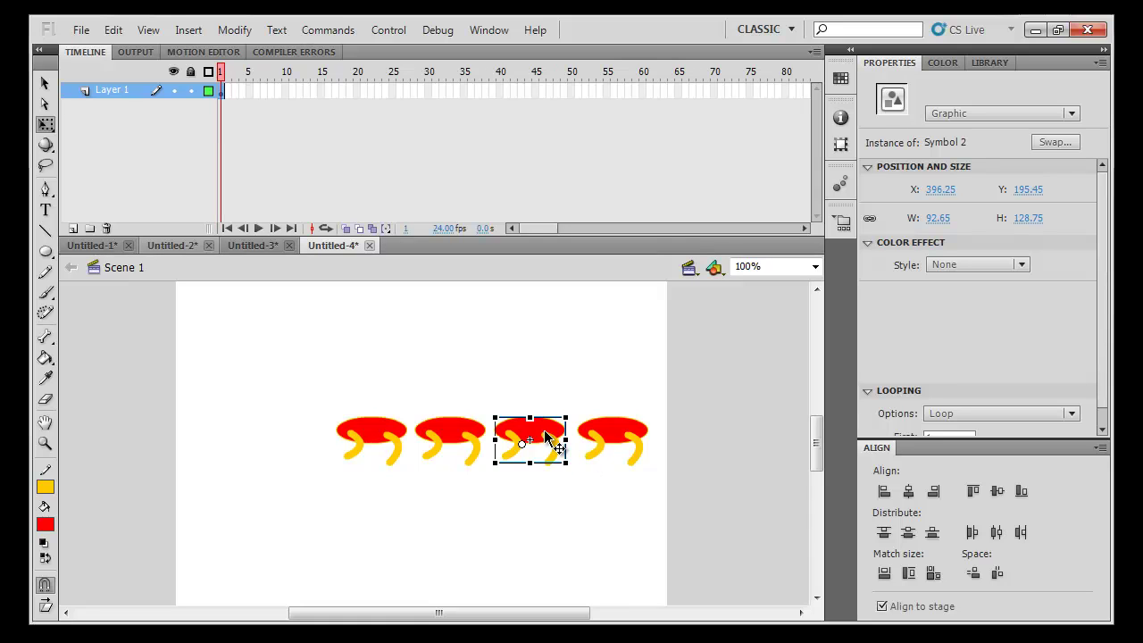
{"action": "scroll", "coordinate": [957, 420], "scroll_direction": "down", "scroll_amount": 1}
{"action": "left_click", "coordinate": [948, 420]}
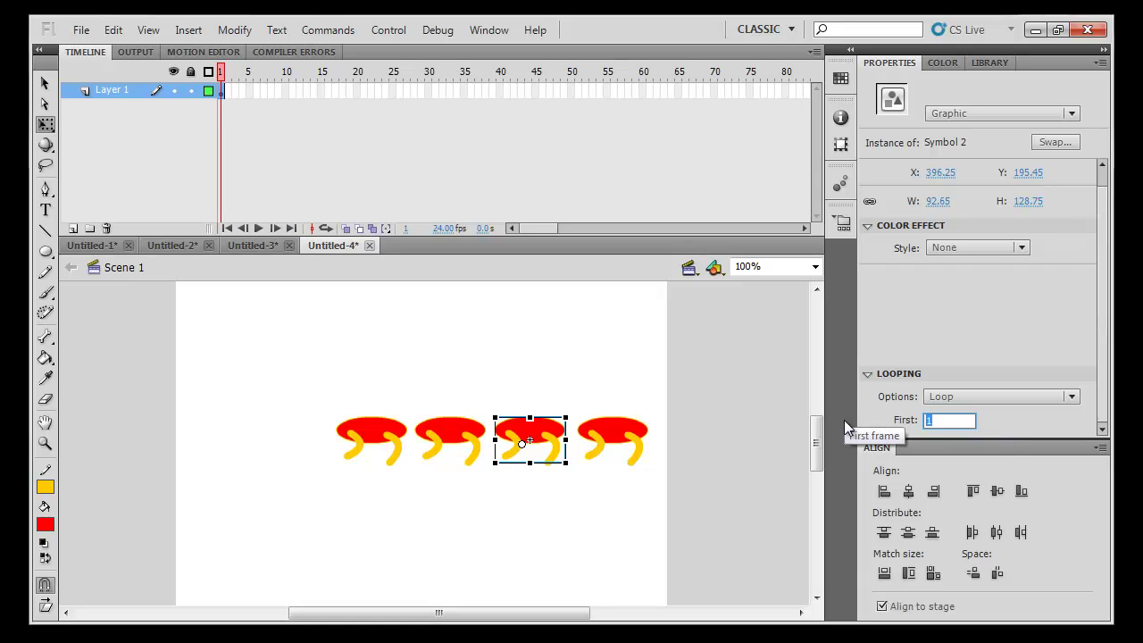
{"action": "type", "text": "20"}
{"action": "key", "text": "Return"}
Set the looping first frame of the second figure from the left to 40
{"action": "left_click", "coordinate": [458, 433]}
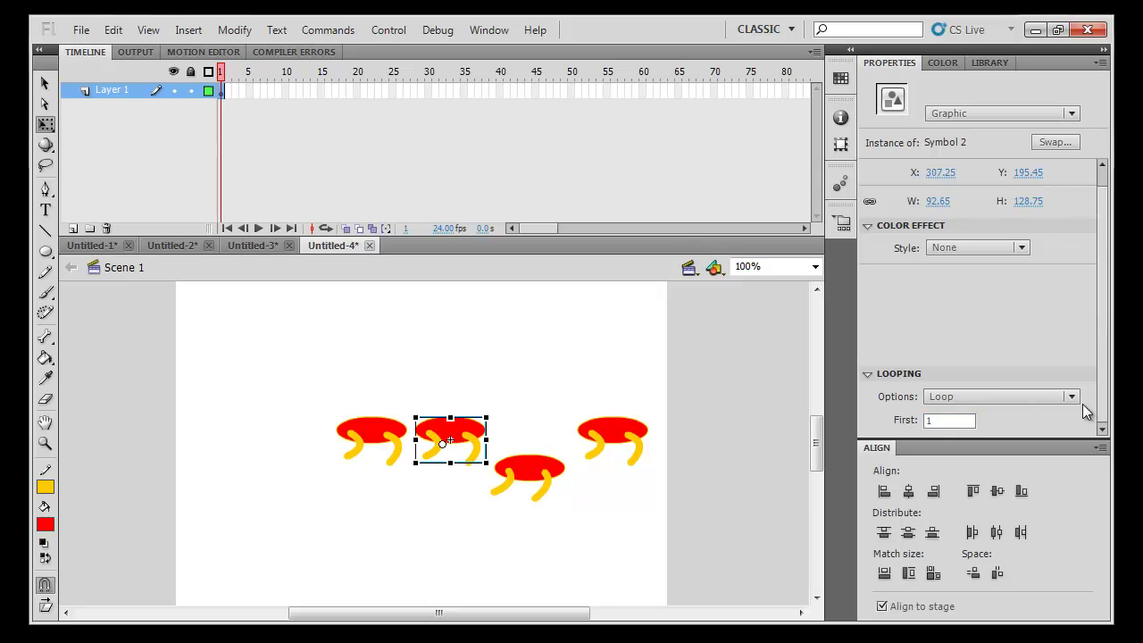
{"action": "left_click", "coordinate": [948, 420]}
{"action": "type", "text": "40"}
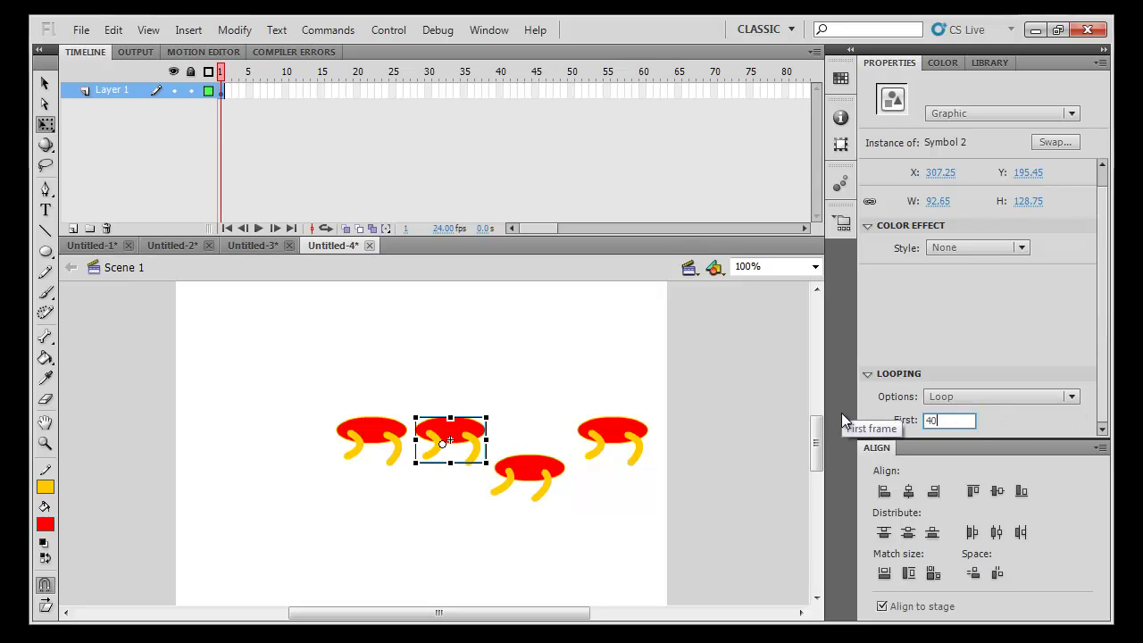
{"action": "key", "text": "Return"}
Set the looping first frame of the leftmost figure to 60 and deselect it
{"action": "left_click", "coordinate": [401, 449]}
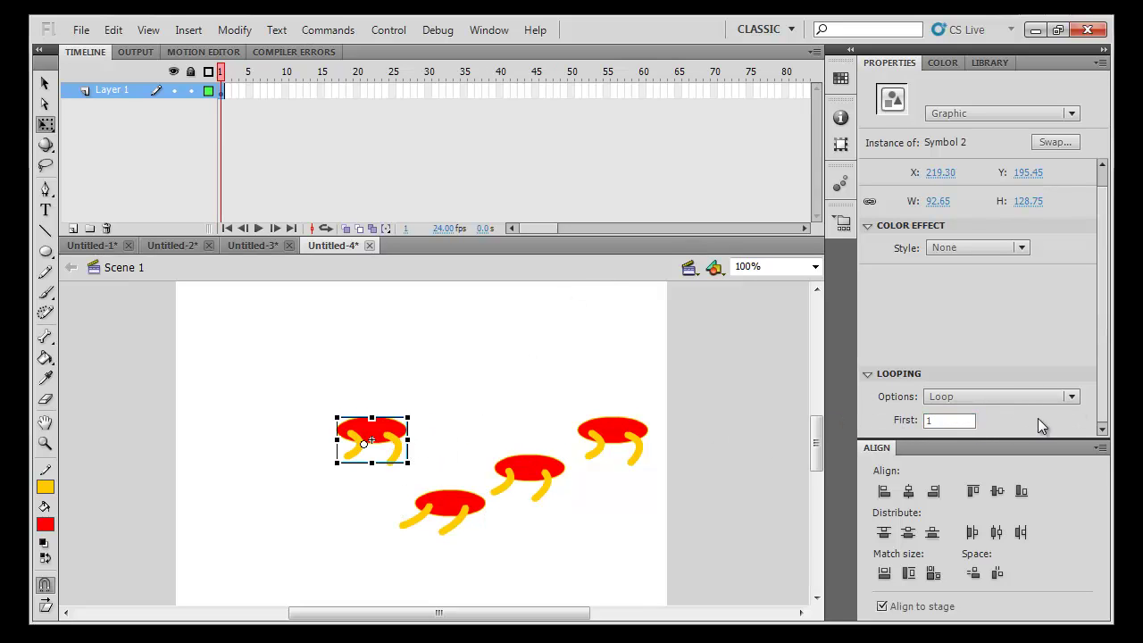
{"action": "left_click", "coordinate": [949, 420]}
{"action": "type", "text": "60"}
{"action": "key", "text": "Return"}
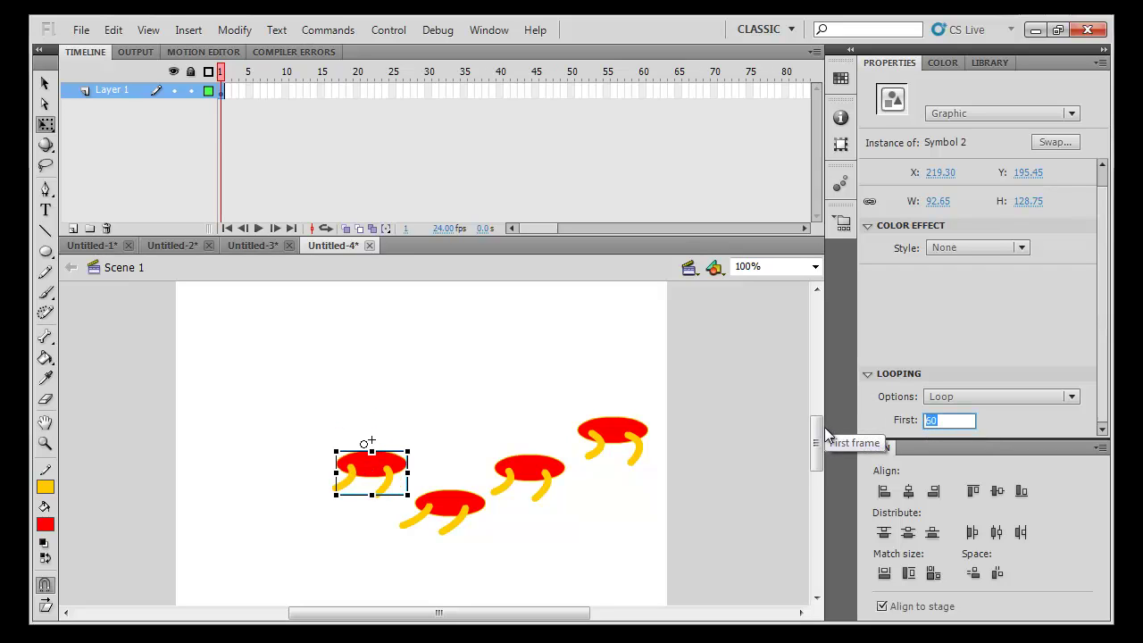
{"action": "left_click", "coordinate": [634, 366]}
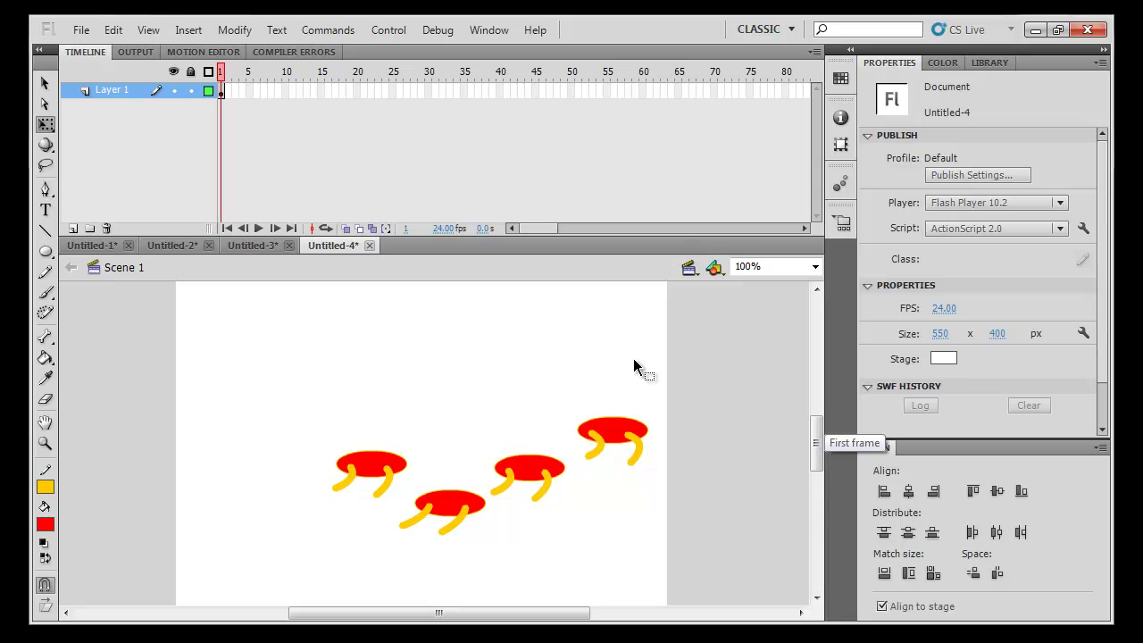
Extend the frames of the figures' layer past frame 95, test the movie, and close the preview
{"action": "left_click_drag", "start_coordinate": [463, 90], "coordinate": [685, 102]}
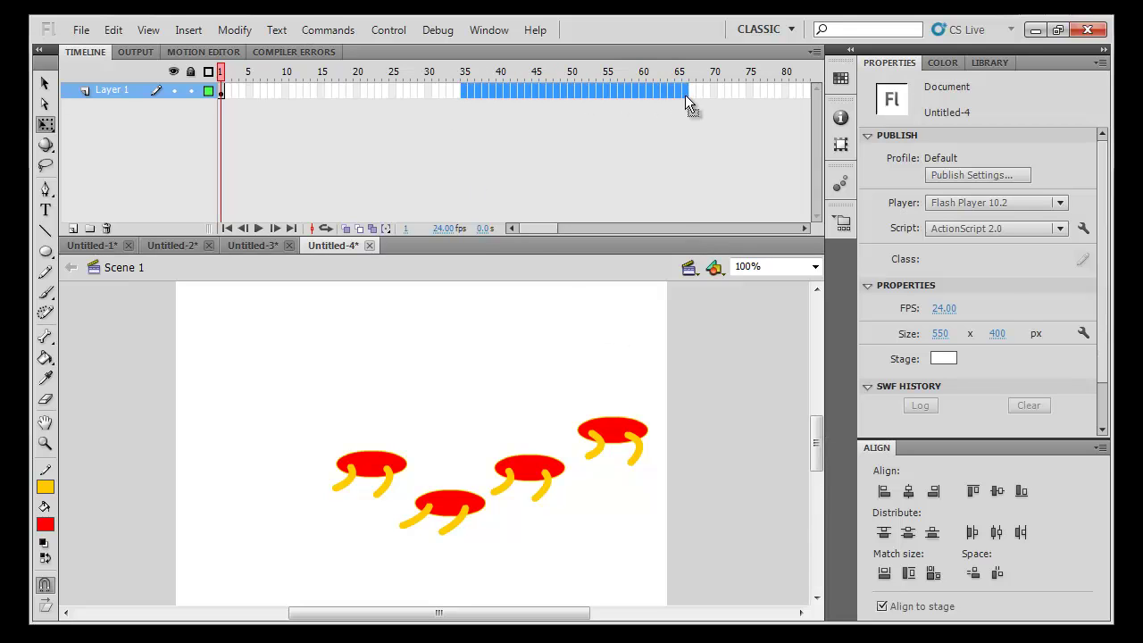
{"action": "left_click", "coordinate": [685, 95]}
{"action": "left_click", "coordinate": [674, 368]}
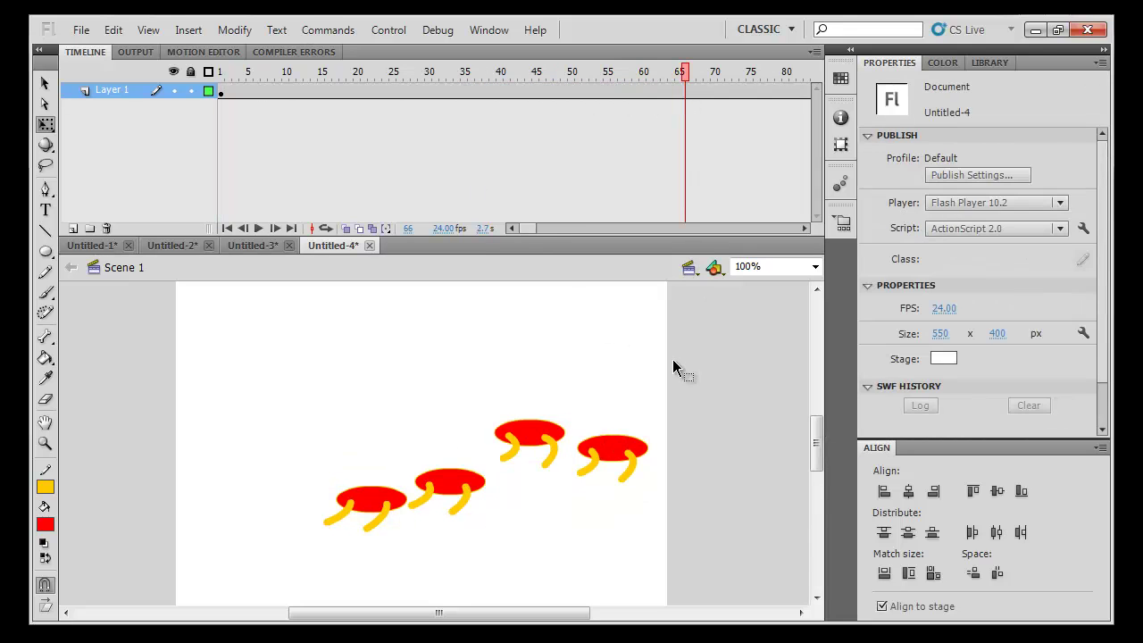
{"action": "key", "text": "ctrl+Return"}
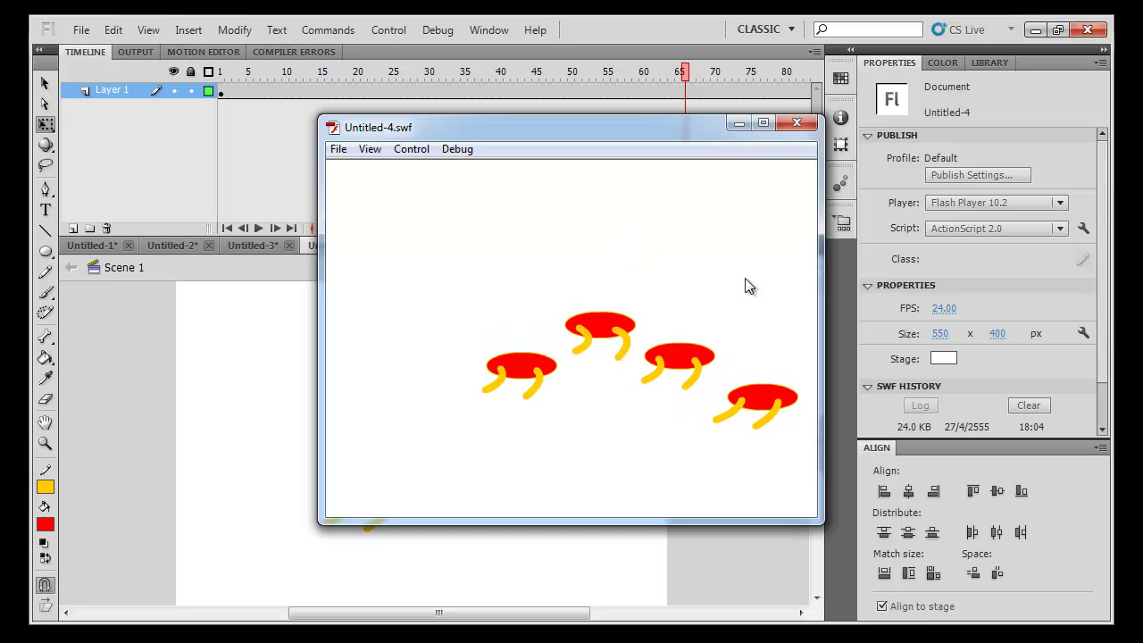
{"action": "left_click", "coordinate": [797, 123]}
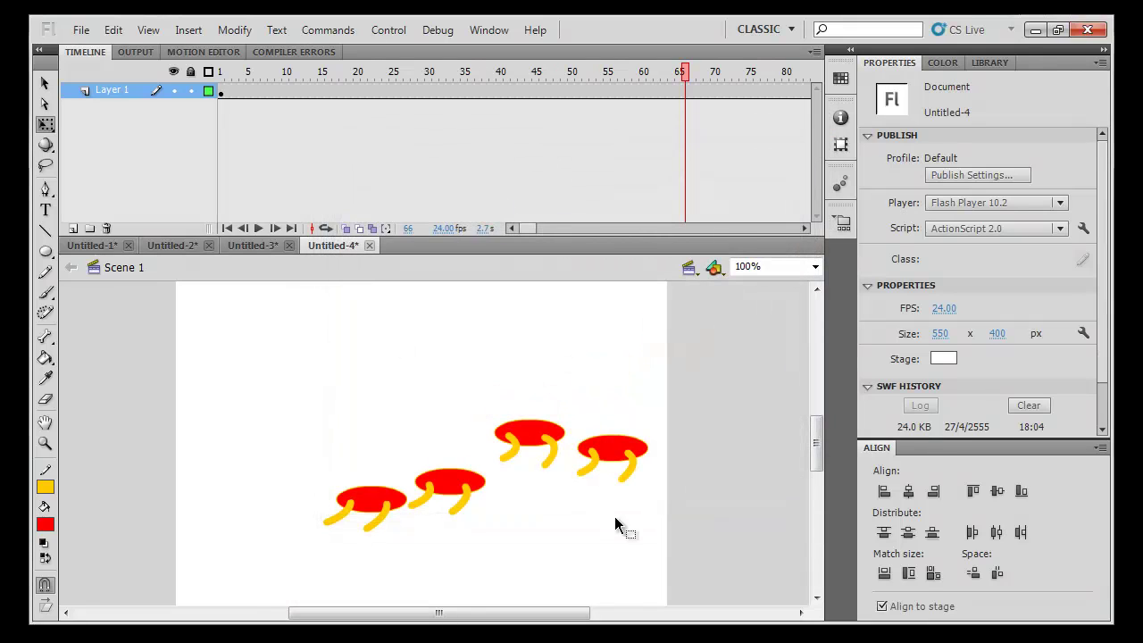
Open the rightmost figure's symbol, scrub its classic tweens back to frame 1, and return to the main scene
{"action": "left_click", "coordinate": [615, 456]}
{"action": "double_click", "coordinate": [615, 455]}
{"action": "left_click", "coordinate": [406, 71]}
{"action": "left_click_drag", "start_coordinate": [406, 72], "coordinate": [172, 81]}
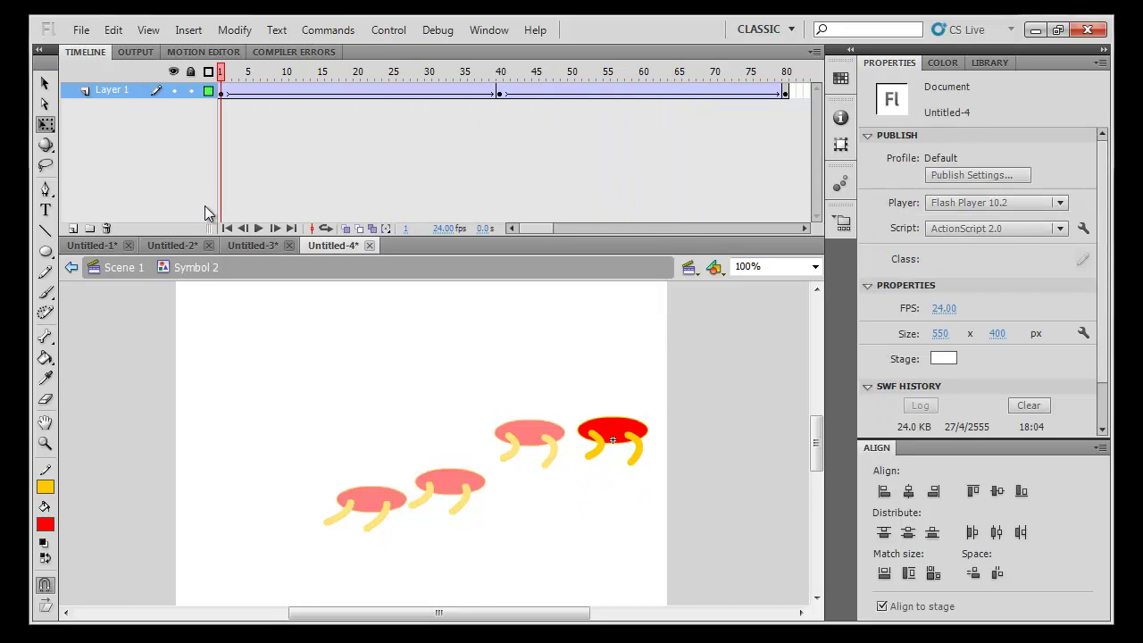
{"action": "left_click", "coordinate": [129, 267]}
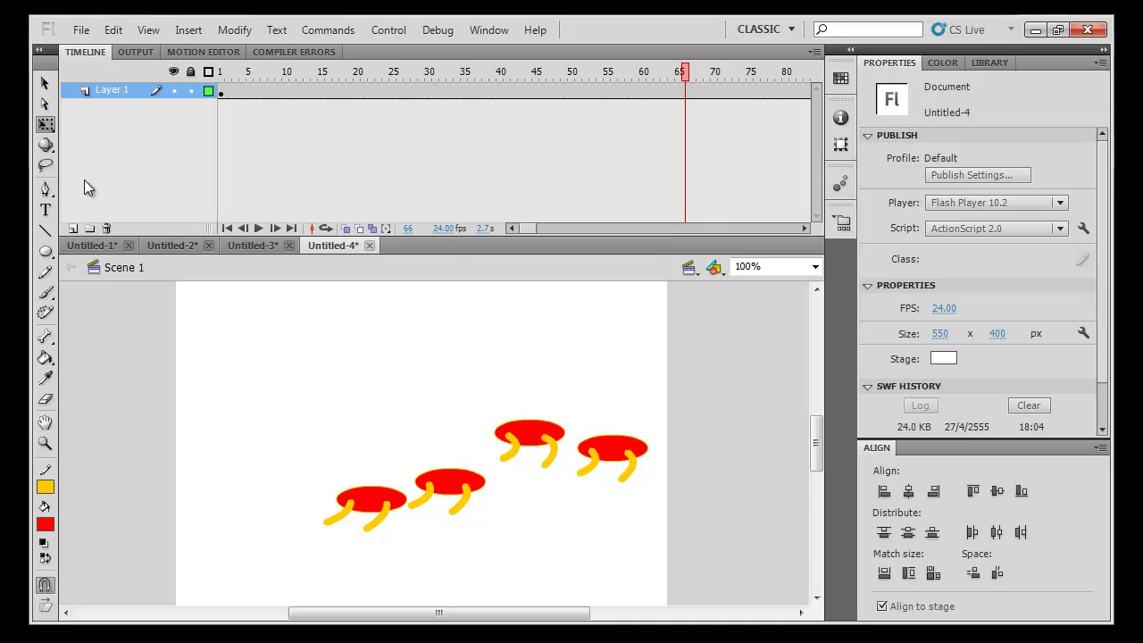
Add a new layer above the figures' layer and scrub the main timeline back toward its start
{"action": "left_click", "coordinate": [74, 228]}
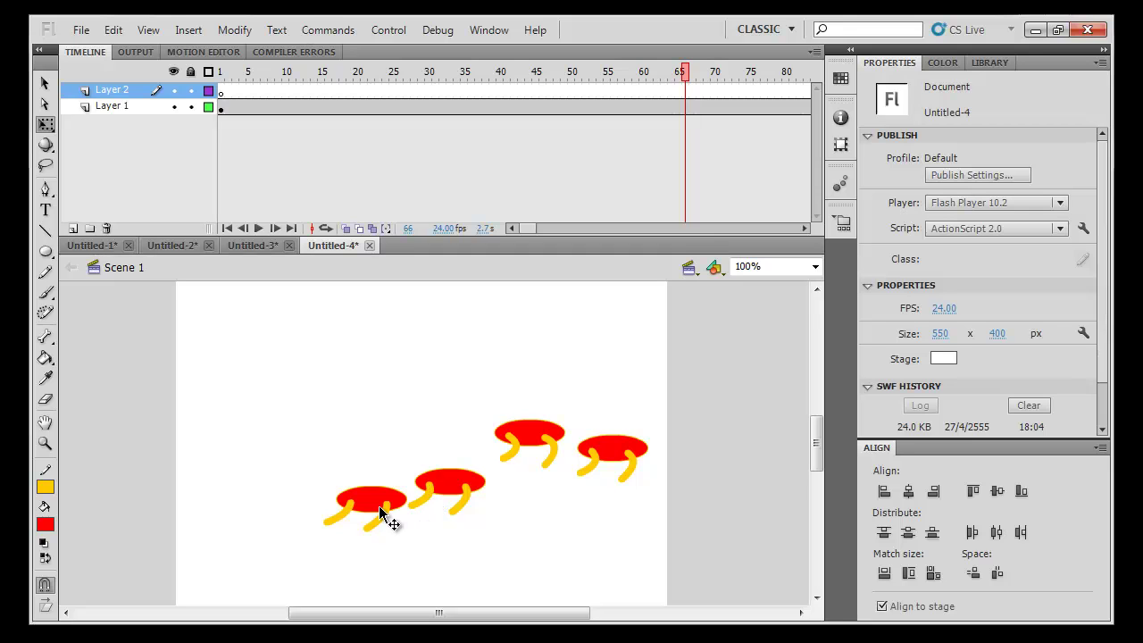
{"action": "left_click_drag", "start_coordinate": [256, 71], "coordinate": [179, 105]}
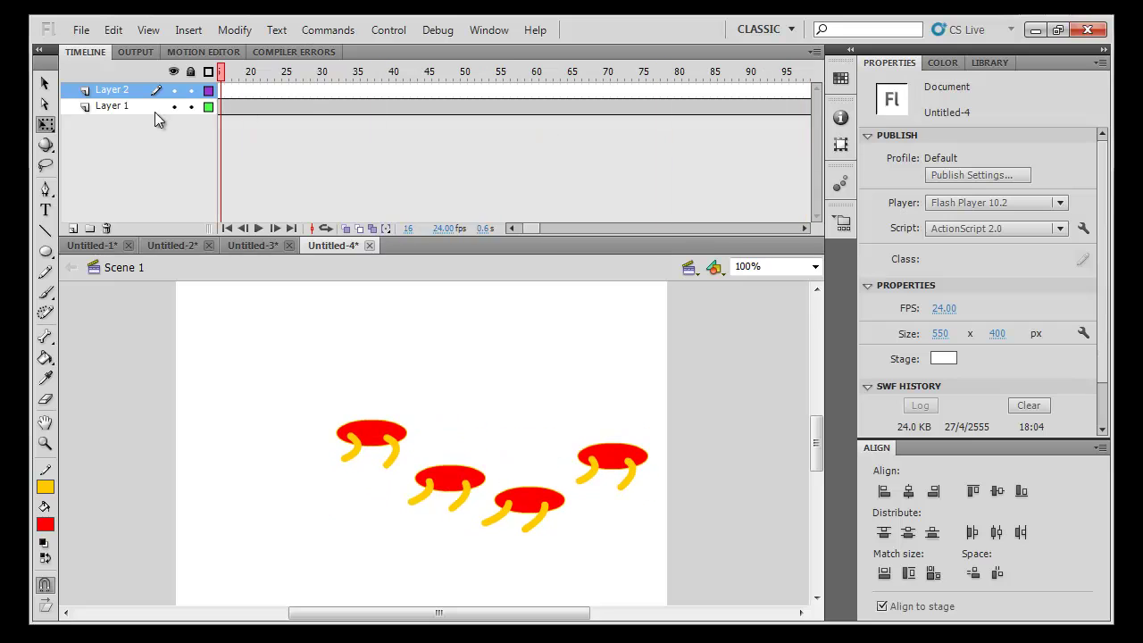
Switch to Media Player Classic, move its window aside, play silapaibab.mpeg, and skip from the church scene to the family scene near 02:19
{"action": "key", "text": "alt+Tab"}
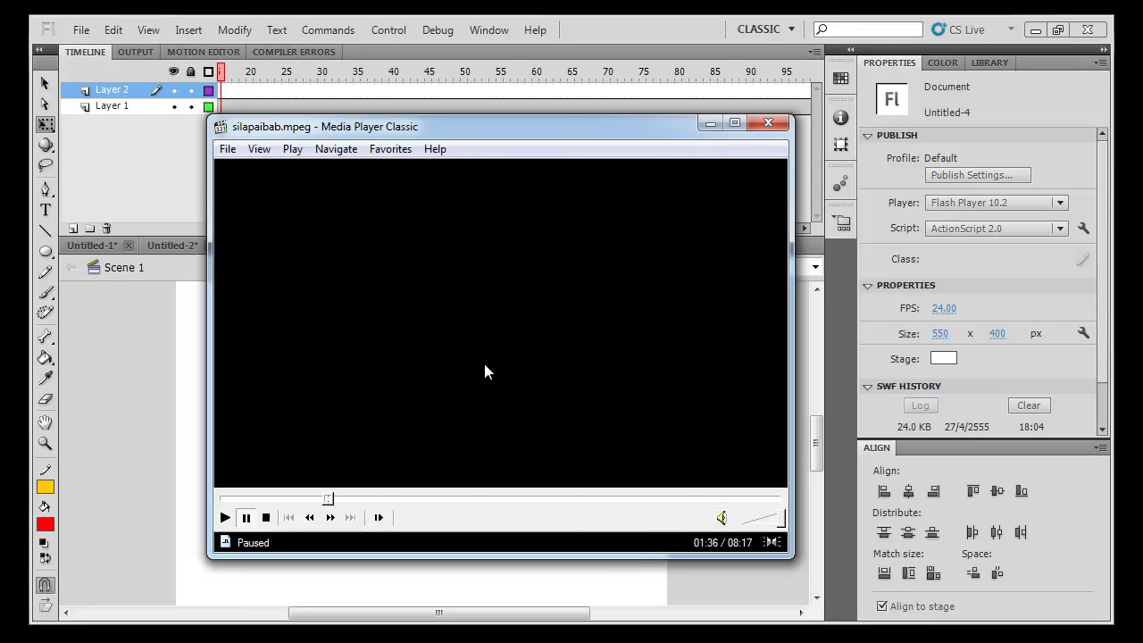
{"action": "left_click_drag", "start_coordinate": [485, 372], "coordinate": [799, 395]}
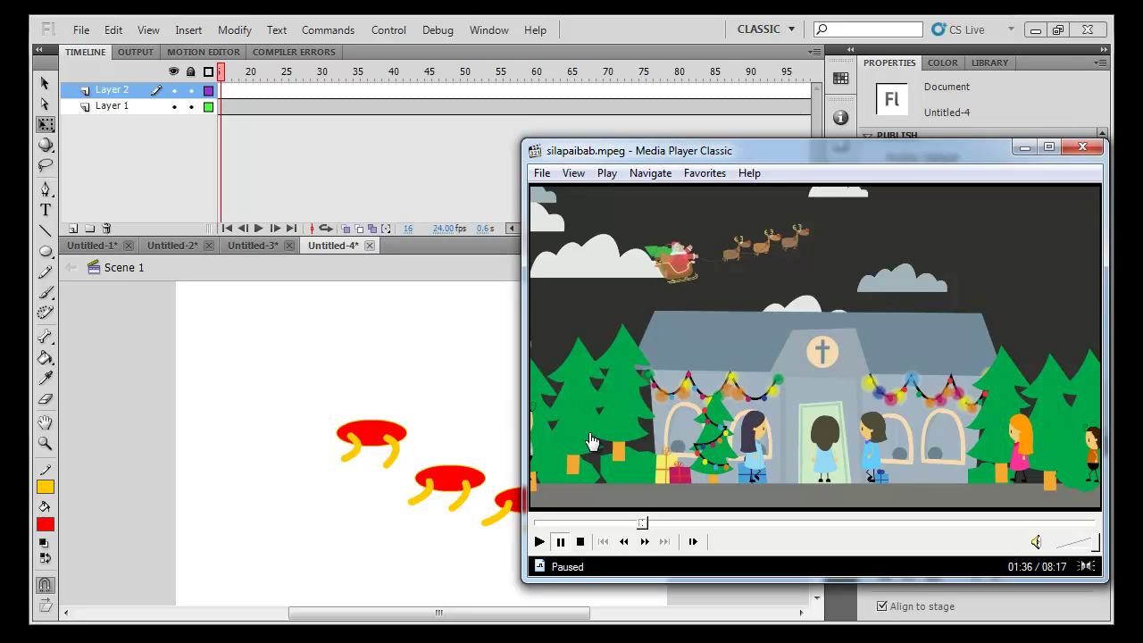
{"action": "left_click", "coordinate": [696, 392]}
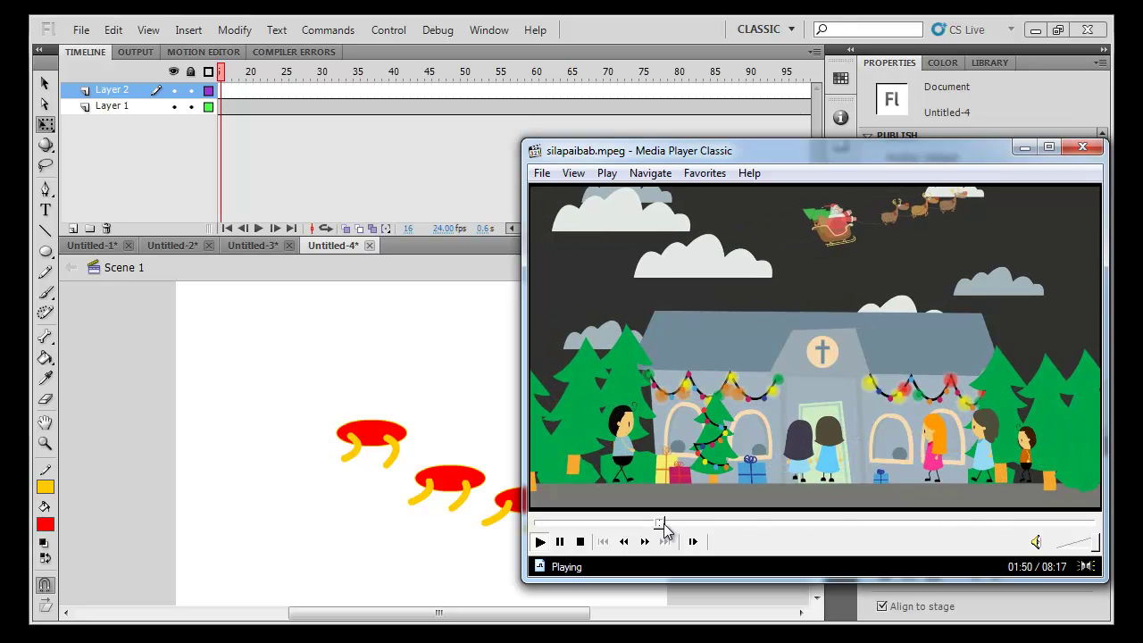
{"action": "left_click", "coordinate": [658, 524]}
{"action": "left_click", "coordinate": [676, 525]}
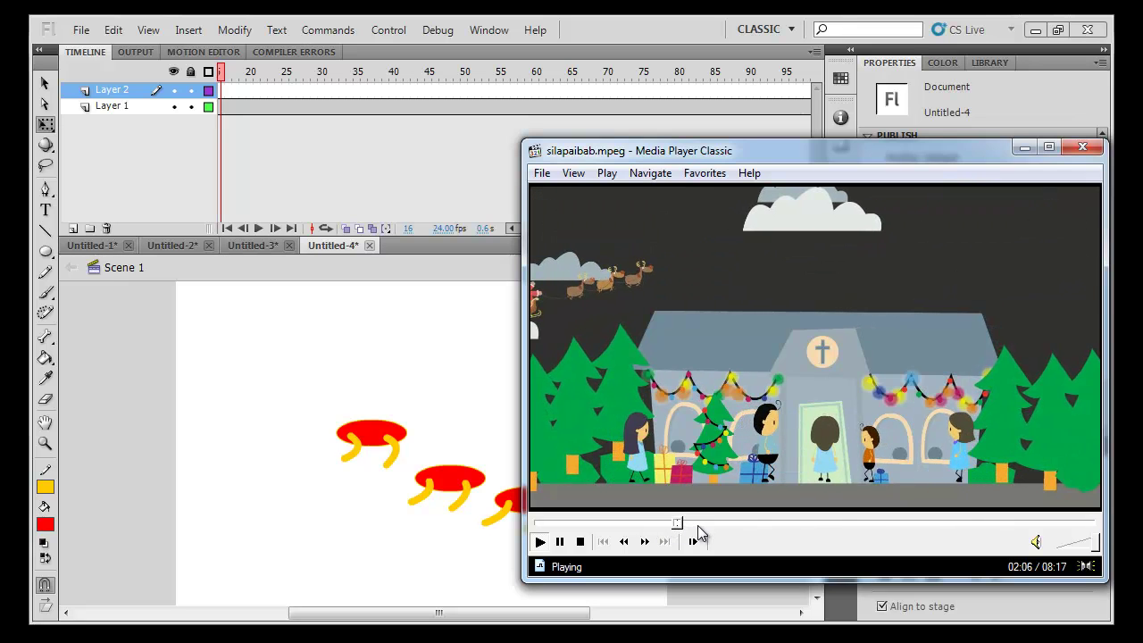
{"action": "left_click", "coordinate": [697, 524]}
{"action": "left_click", "coordinate": [692, 524]}
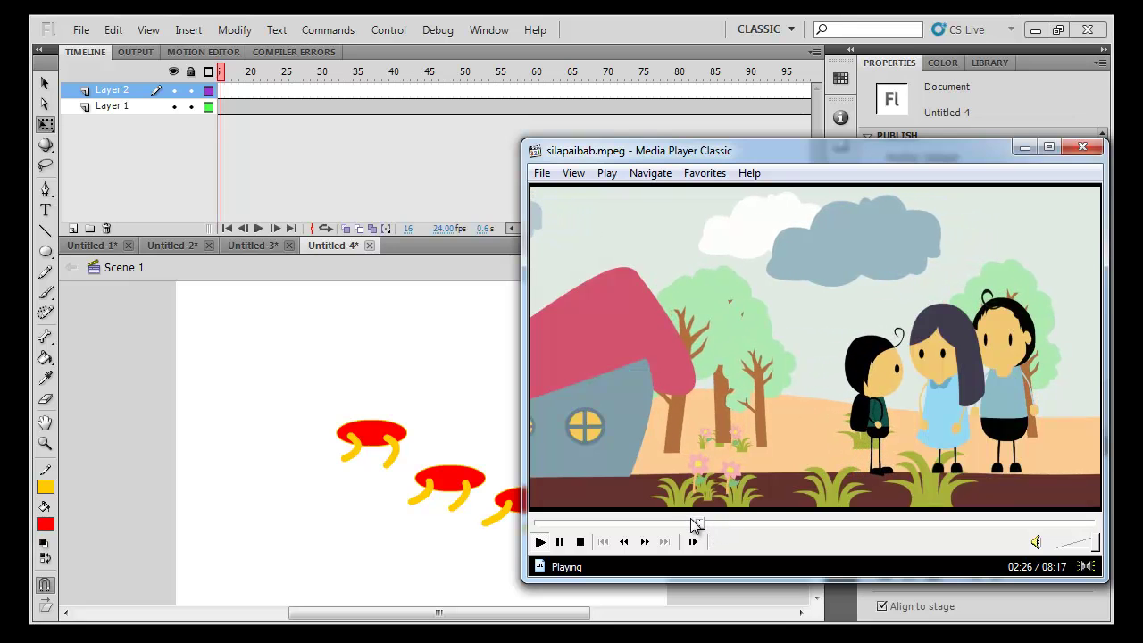
Play and pause the outdoor family scene to examine how the boy walks and the layers move
{"action": "left_click", "coordinate": [720, 443]}
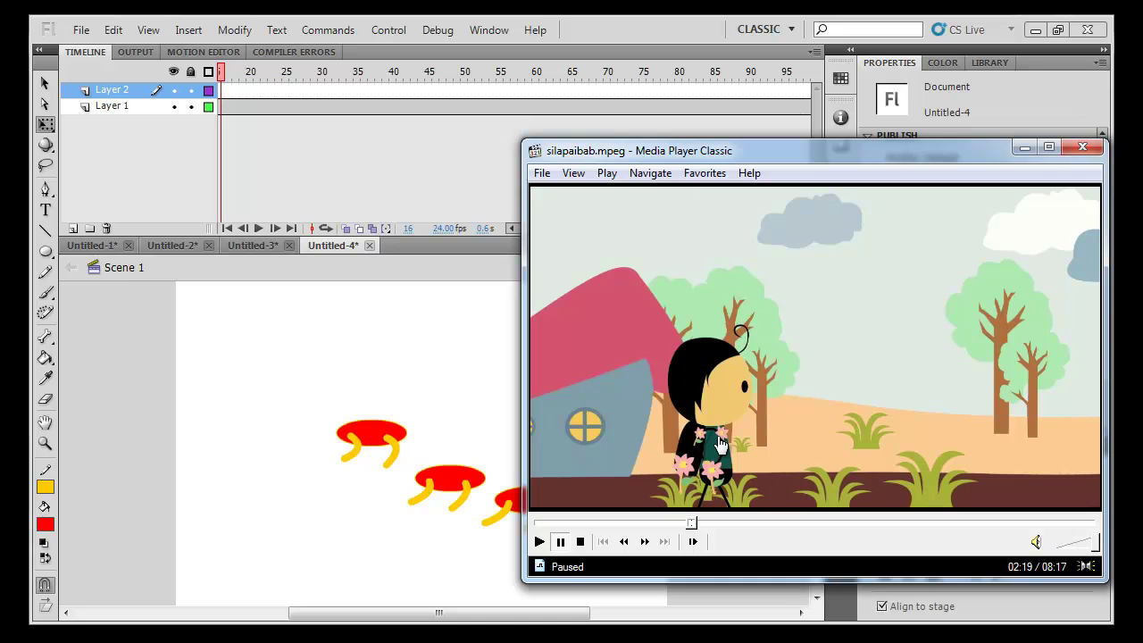
{"action": "left_click", "coordinate": [637, 462]}
{"action": "left_click", "coordinate": [638, 462]}
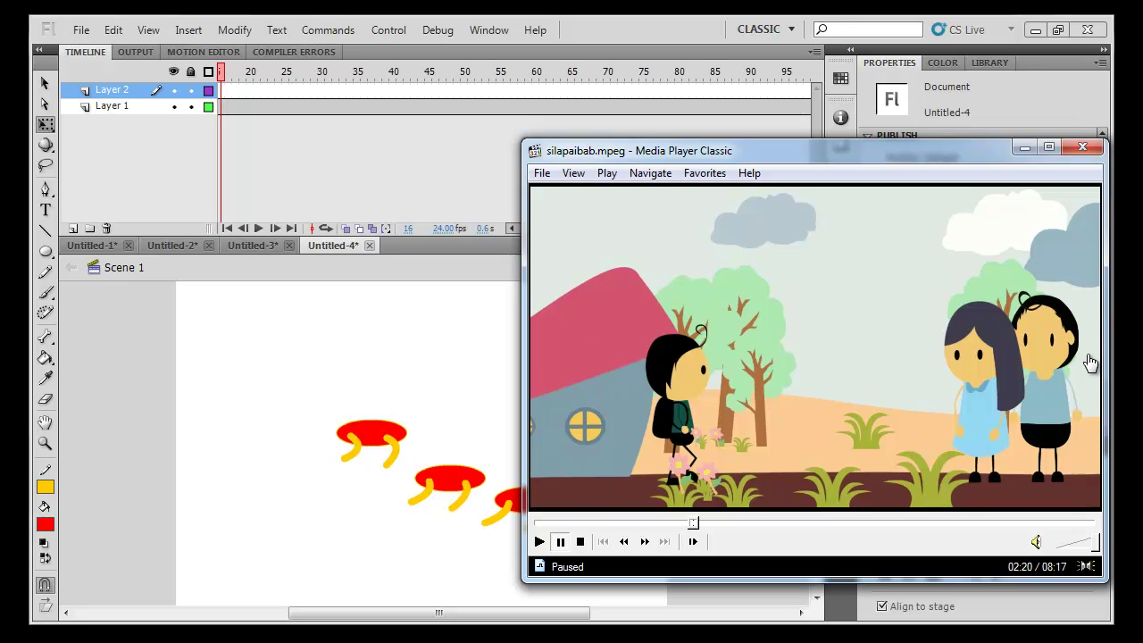
{"action": "left_click", "coordinate": [1026, 365]}
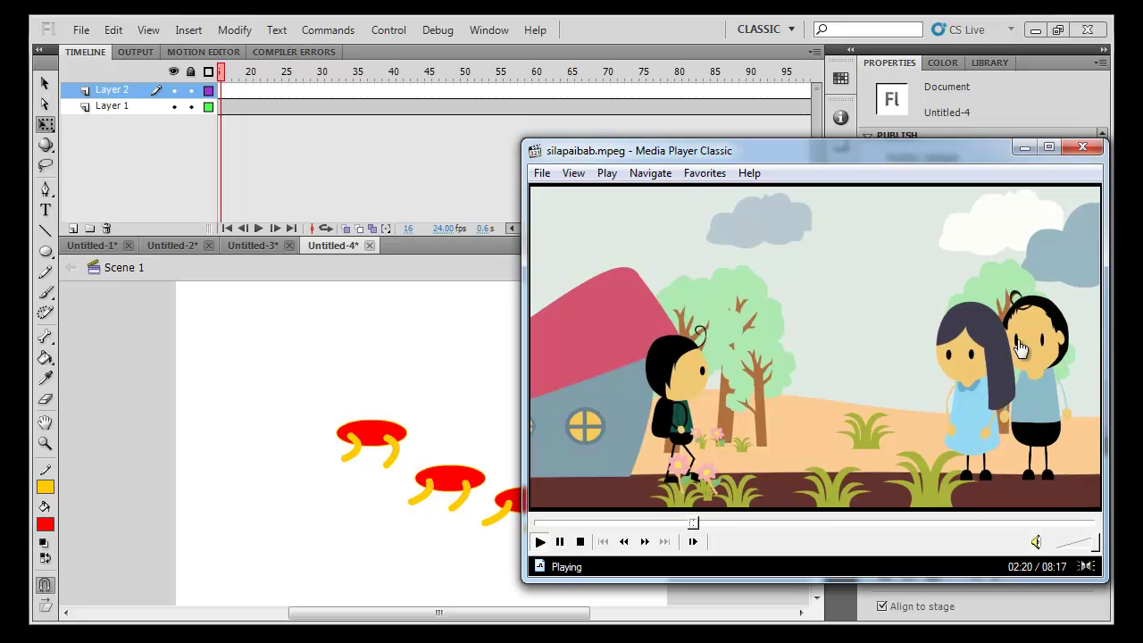
{"action": "left_click", "coordinate": [938, 438]}
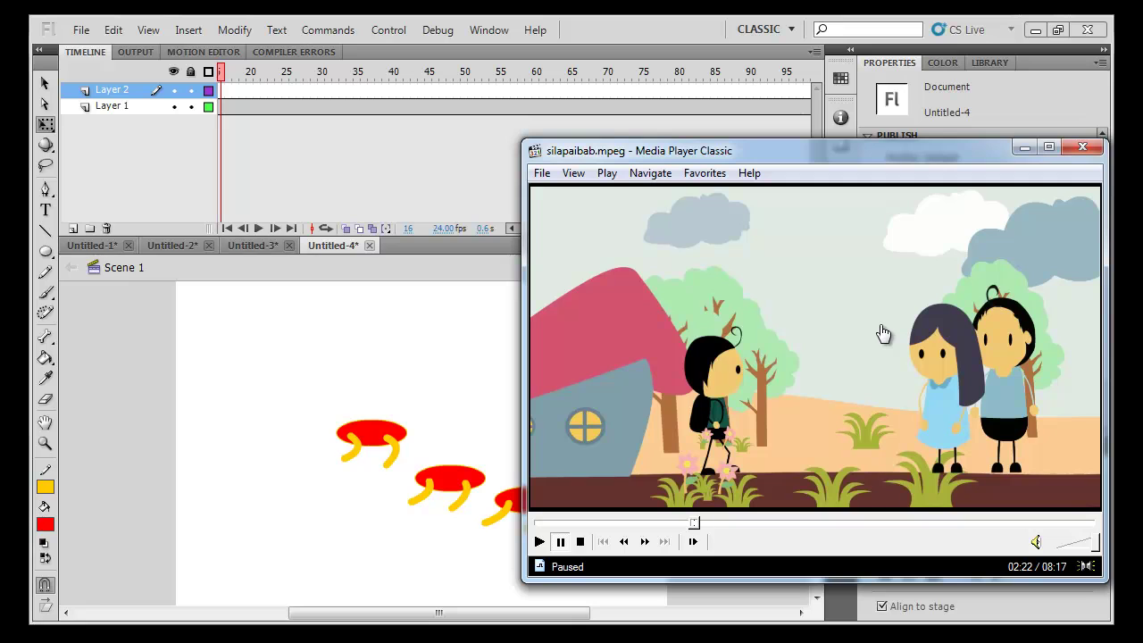
{"action": "left_click", "coordinate": [799, 331]}
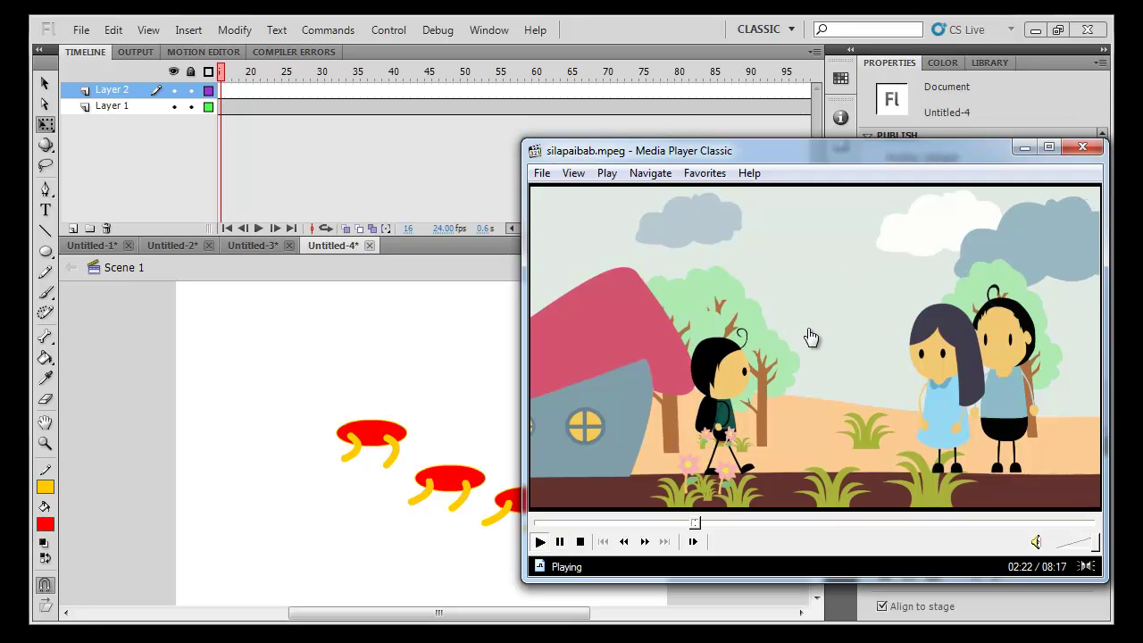
Skip to the feverish girl's close-up near 02:36 and examine the looping head and smoke motion by pausing and resuming
{"action": "left_click", "coordinate": [717, 525]}
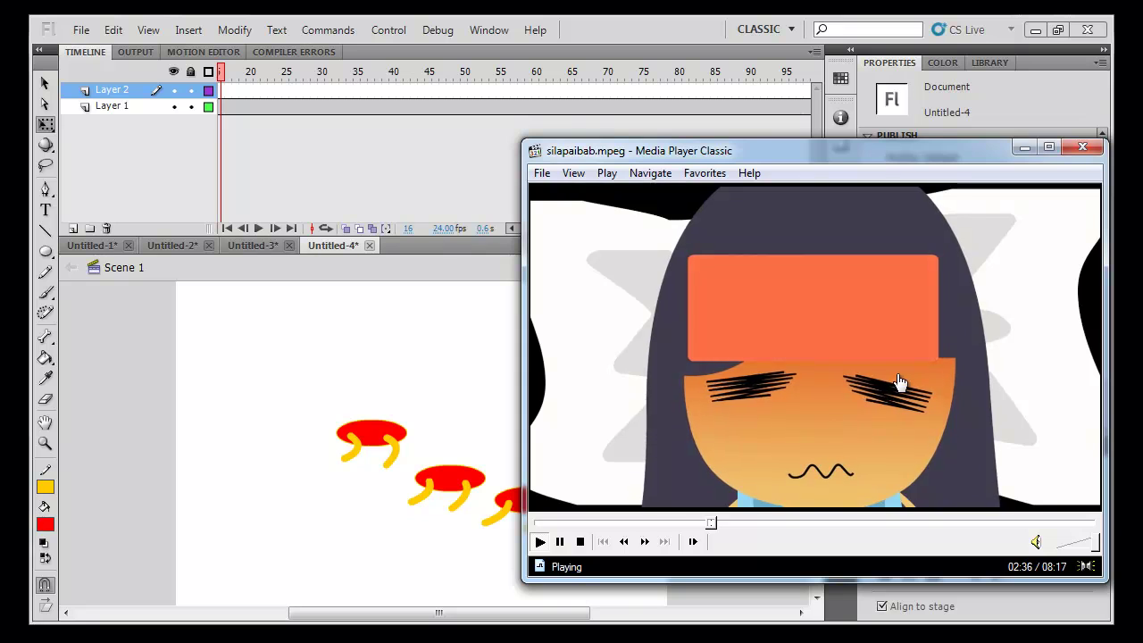
{"action": "left_click", "coordinate": [900, 385]}
{"action": "left_click", "coordinate": [924, 456]}
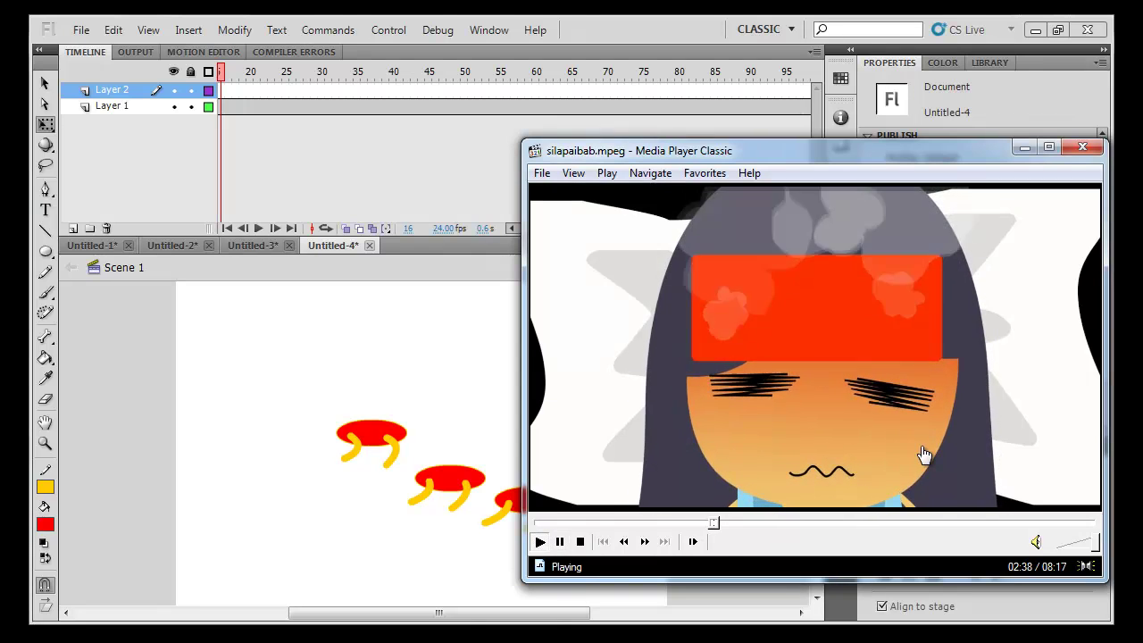
{"action": "left_click", "coordinate": [924, 456]}
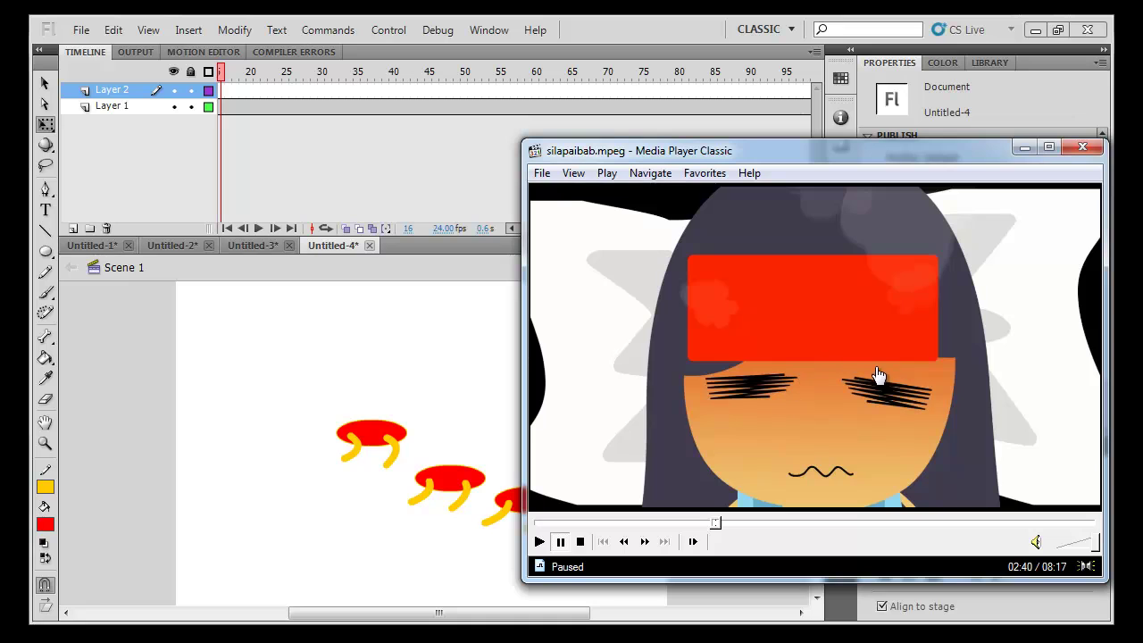
{"action": "left_click", "coordinate": [904, 422]}
{"action": "left_click", "coordinate": [880, 433]}
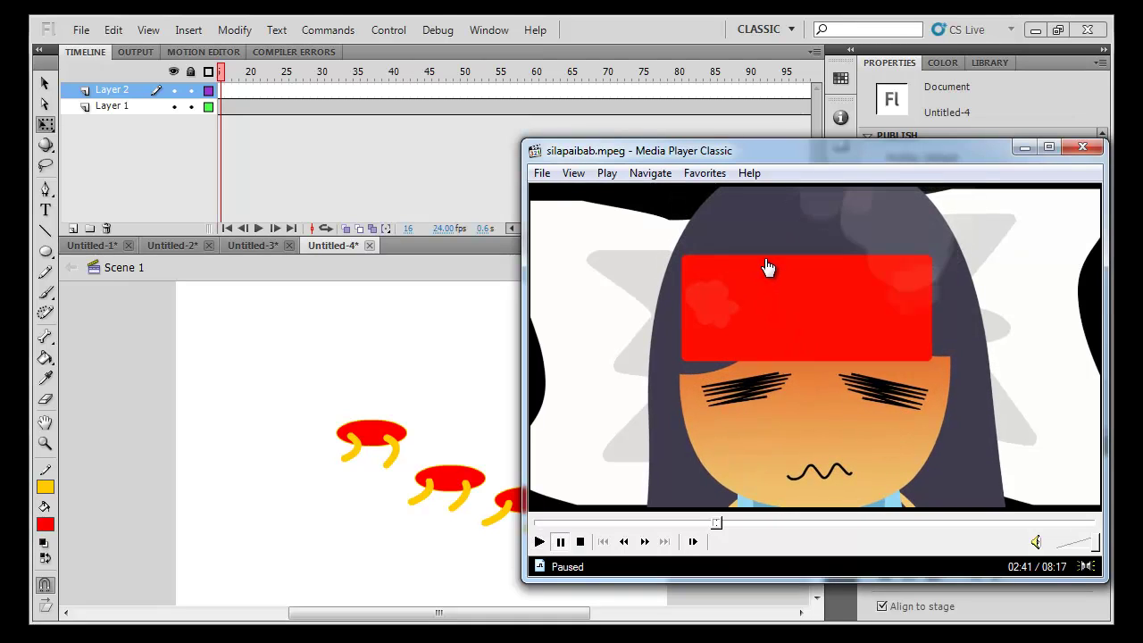
{"action": "left_click", "coordinate": [866, 311]}
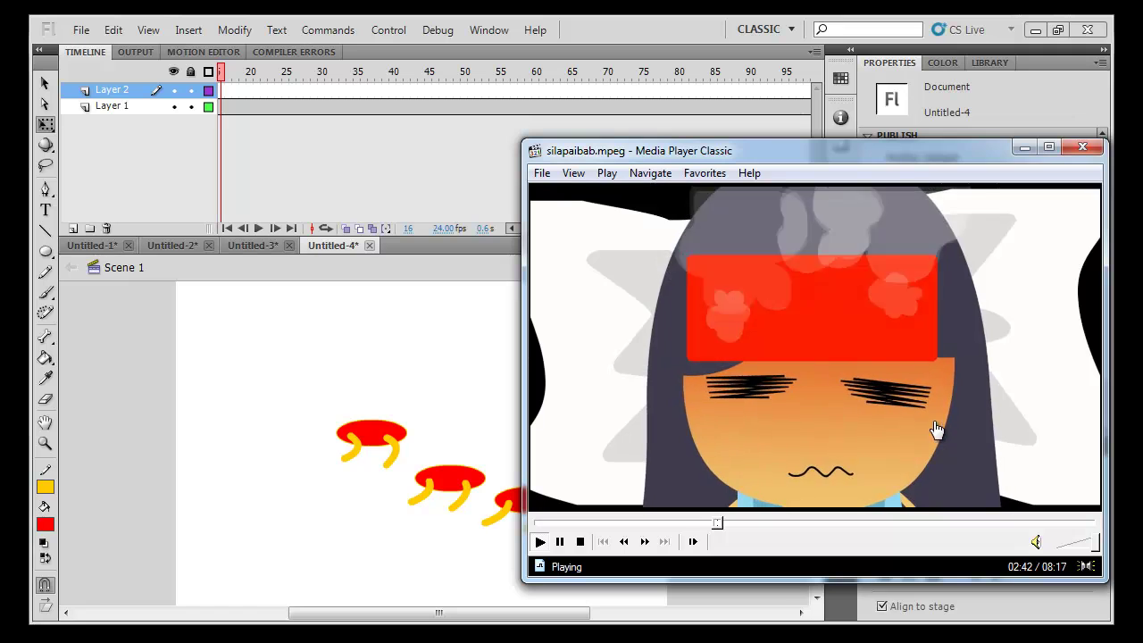
{"action": "left_click", "coordinate": [846, 389]}
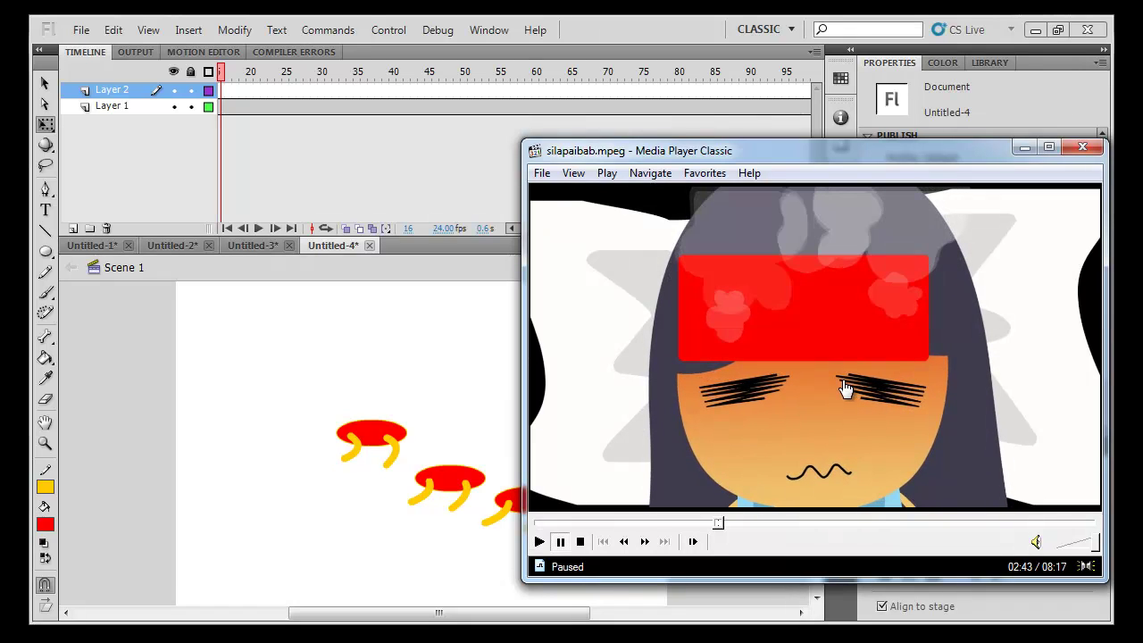
{"action": "left_click", "coordinate": [845, 390]}
{"action": "left_click", "coordinate": [887, 450]}
{"action": "left_click", "coordinate": [753, 430]}
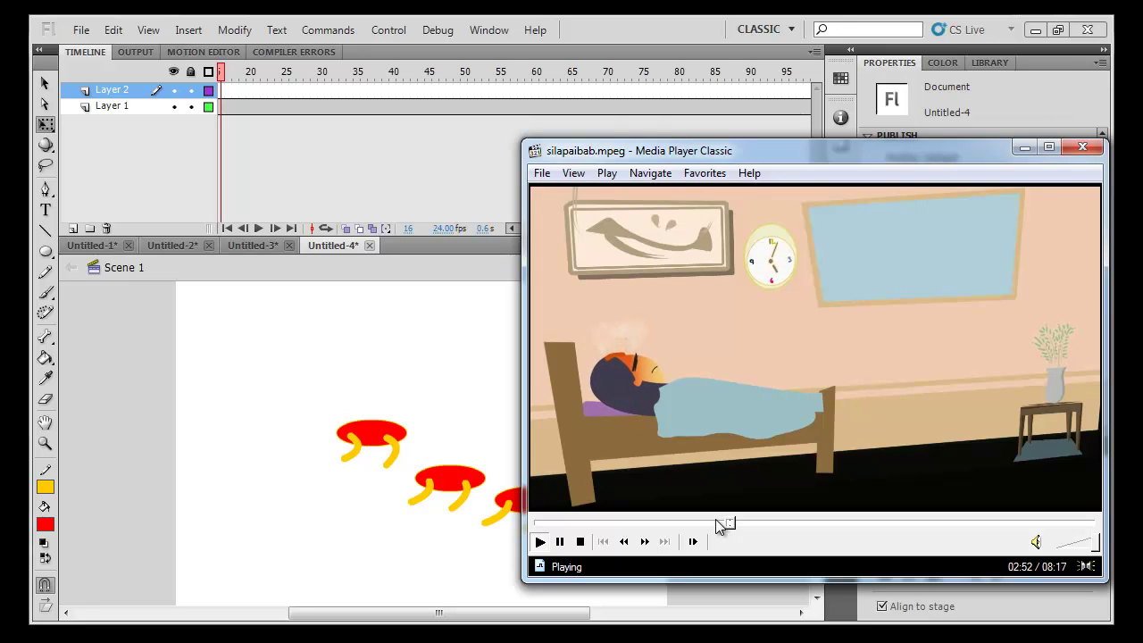
Play and pause the bedroom scene to examine the smoke, clock, cloud and walking woman animations
{"action": "left_click", "coordinate": [746, 450]}
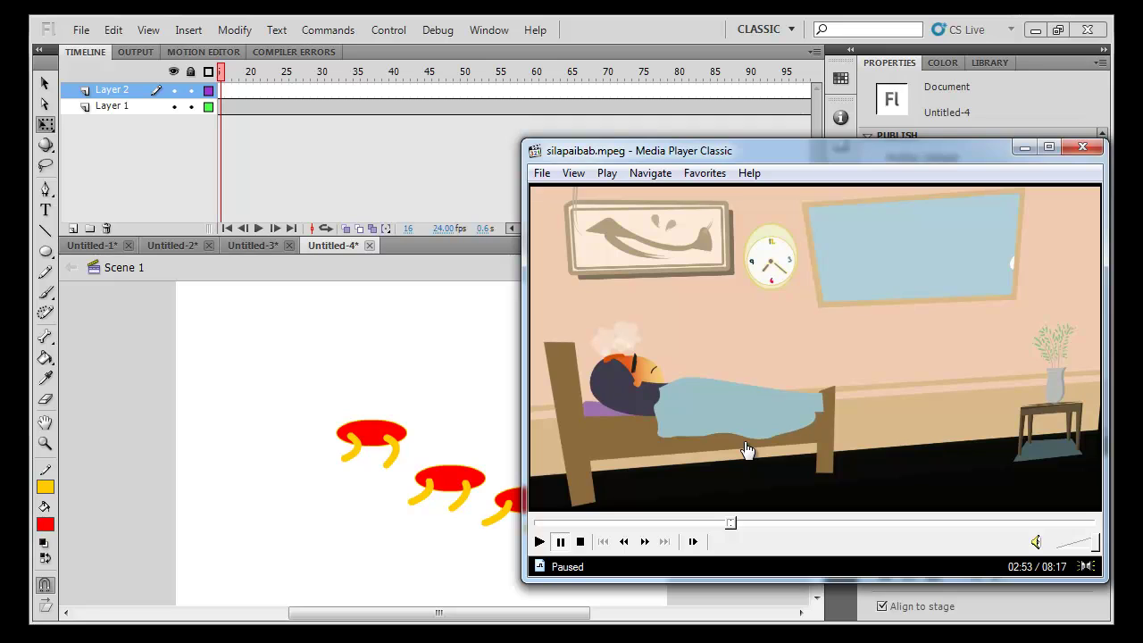
{"action": "left_click", "coordinate": [747, 450]}
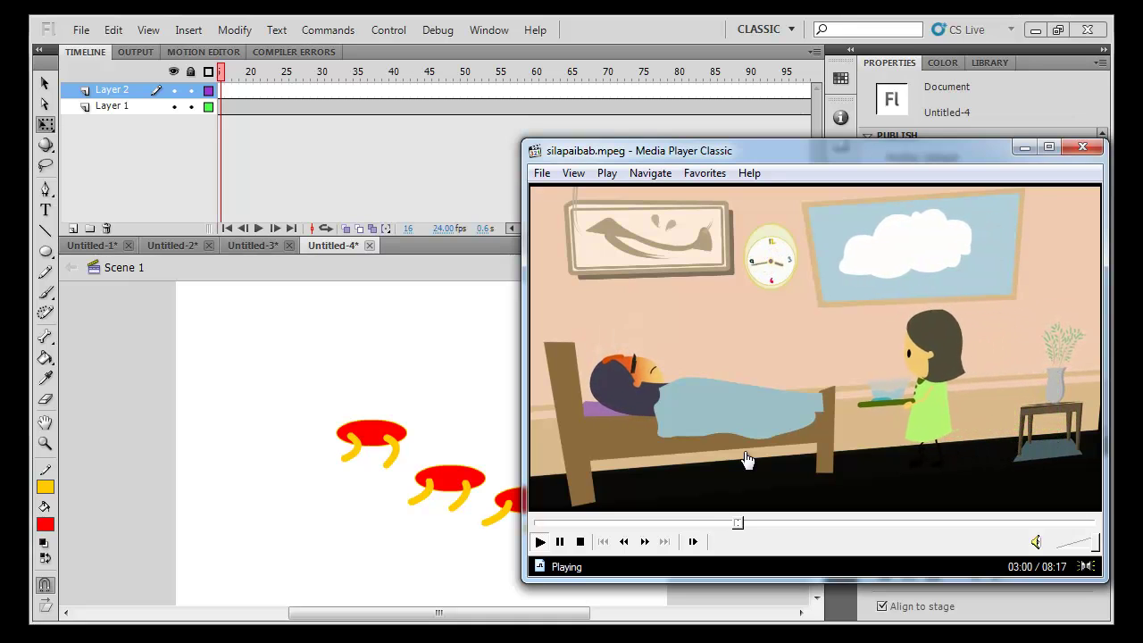
{"action": "left_click", "coordinate": [952, 457]}
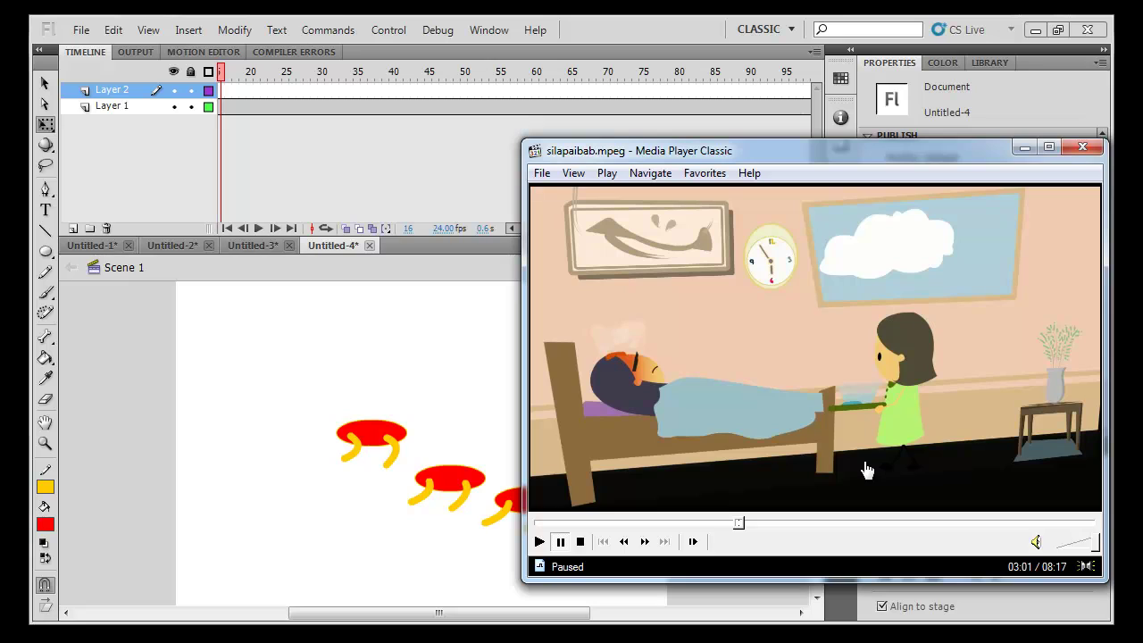
{"action": "left_click", "coordinate": [932, 454]}
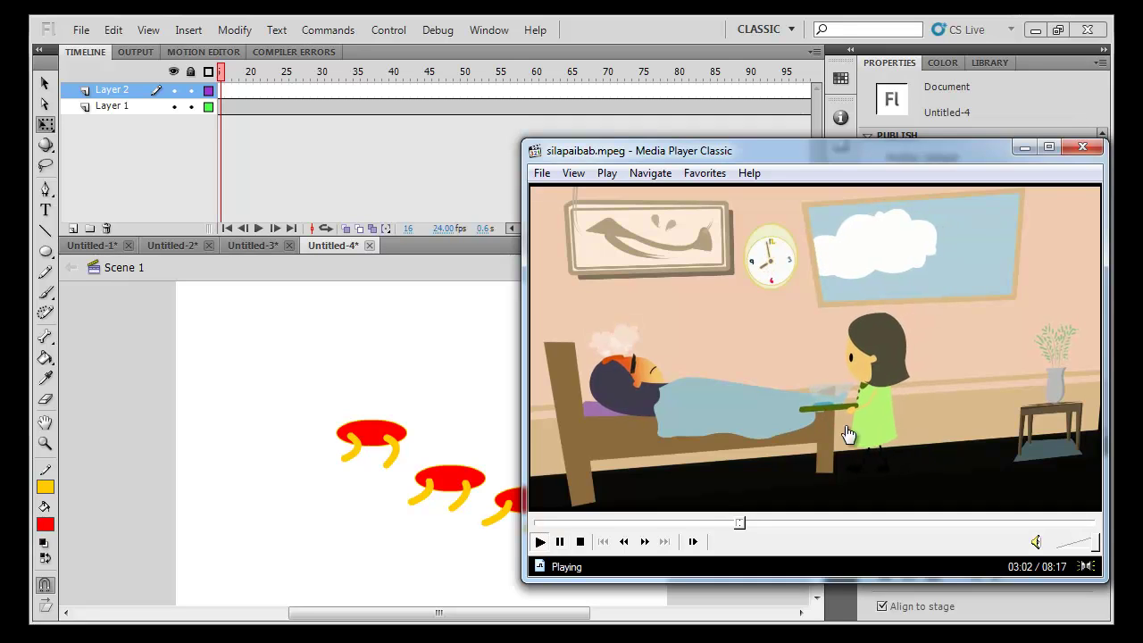
Pause and resume the second close-up of the girl to examine how her forehead cloth and smoke are animated
{"action": "left_click", "coordinate": [928, 465]}
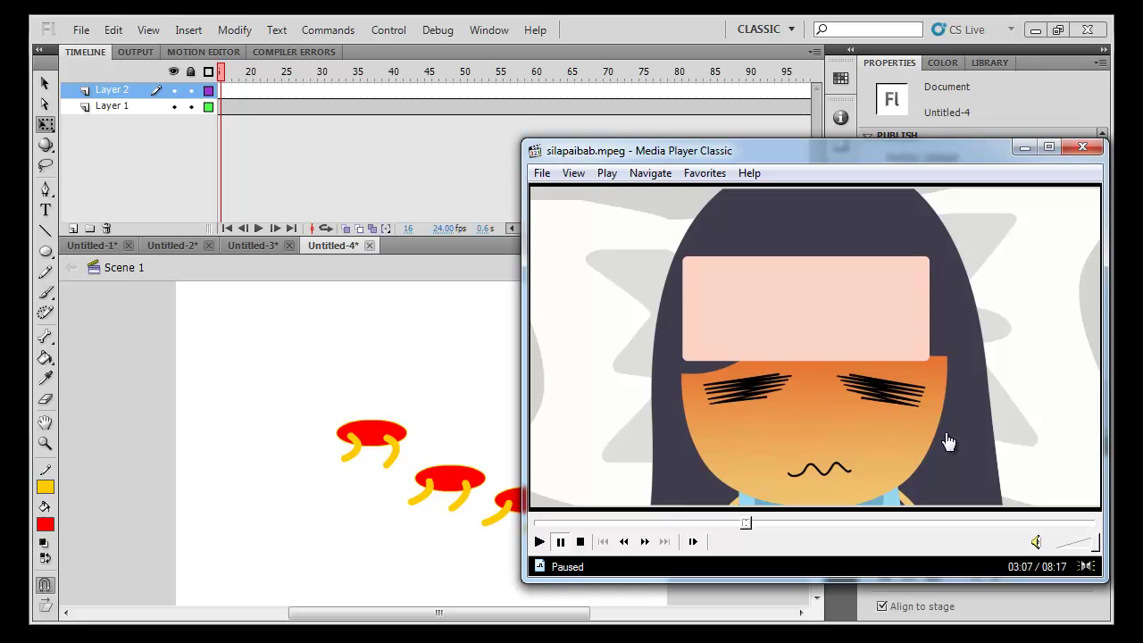
{"action": "left_click", "coordinate": [893, 388]}
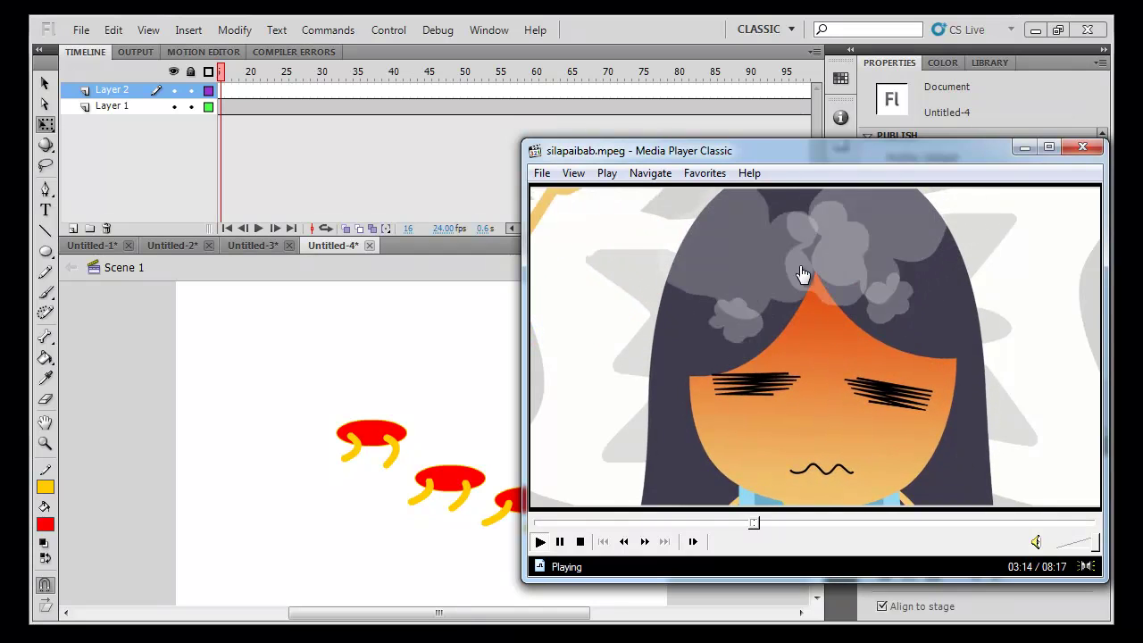
{"action": "left_click", "coordinate": [940, 373]}
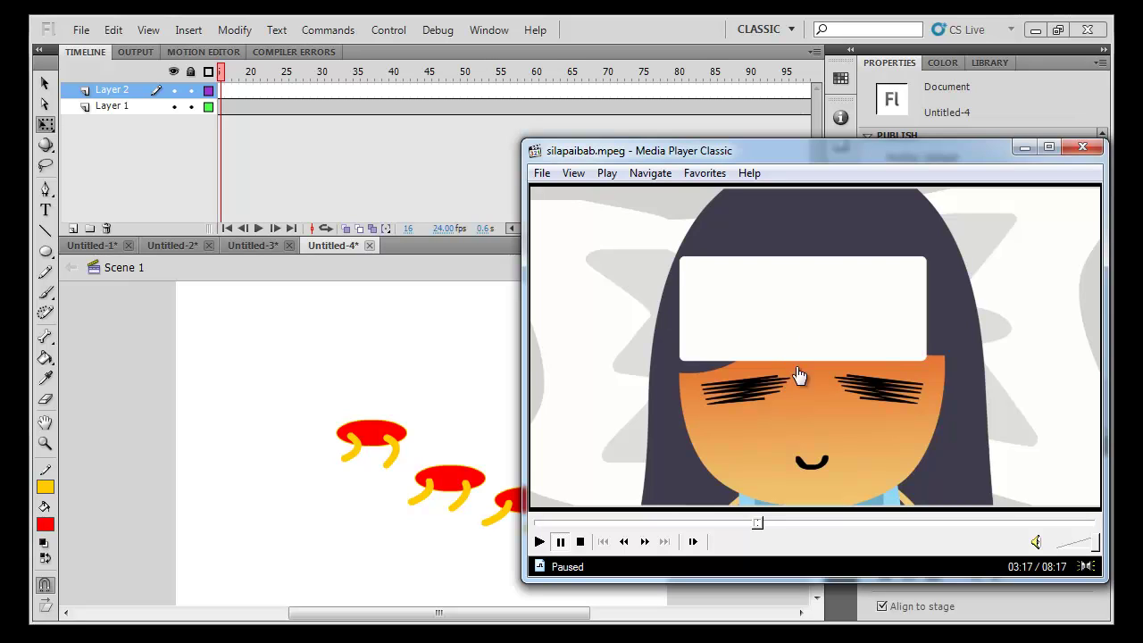
Rewind the cartoon to the bedroom scene near 03:06 and replay it to examine how the girl's forehead cloth is changed
{"action": "left_click_drag", "start_coordinate": [755, 523], "coordinate": [744, 525]}
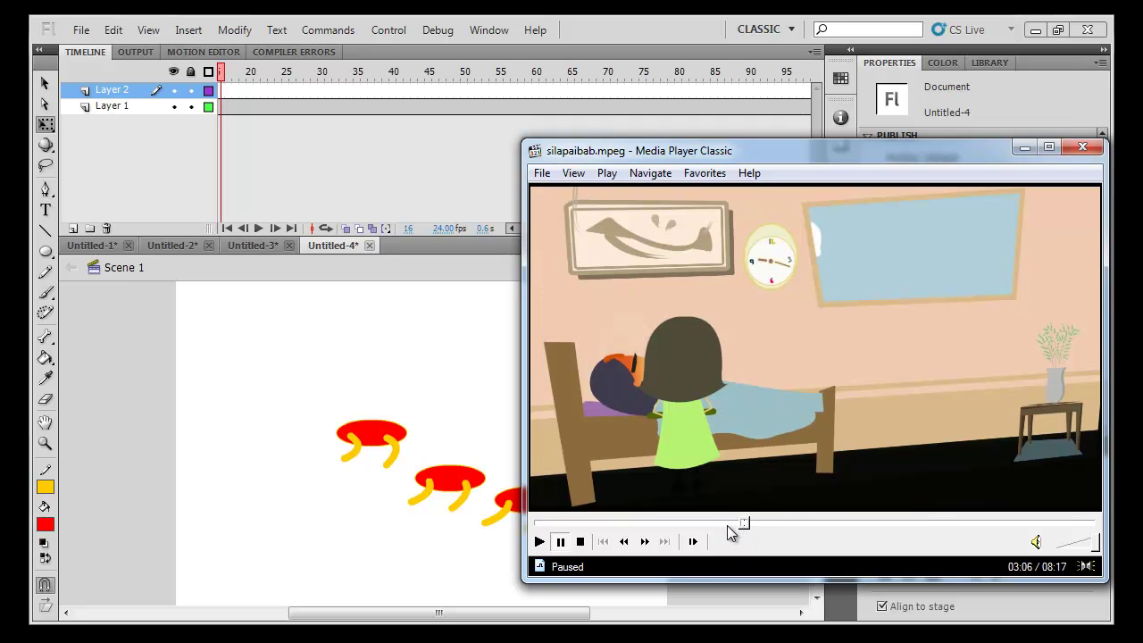
{"action": "left_click", "coordinate": [784, 479]}
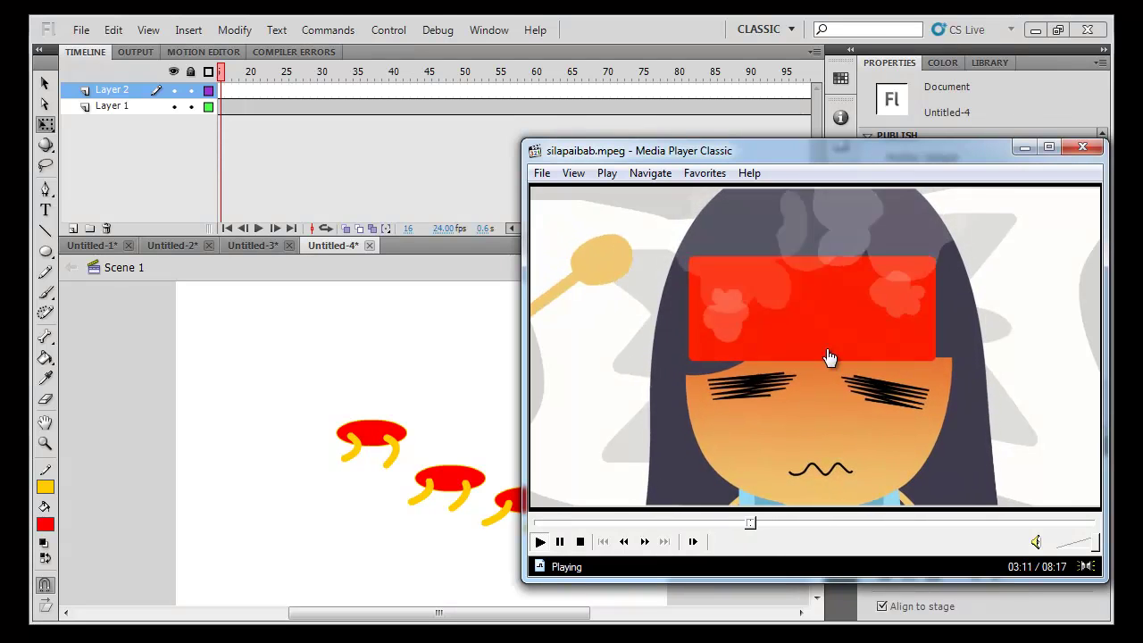
{"action": "left_click", "coordinate": [949, 341]}
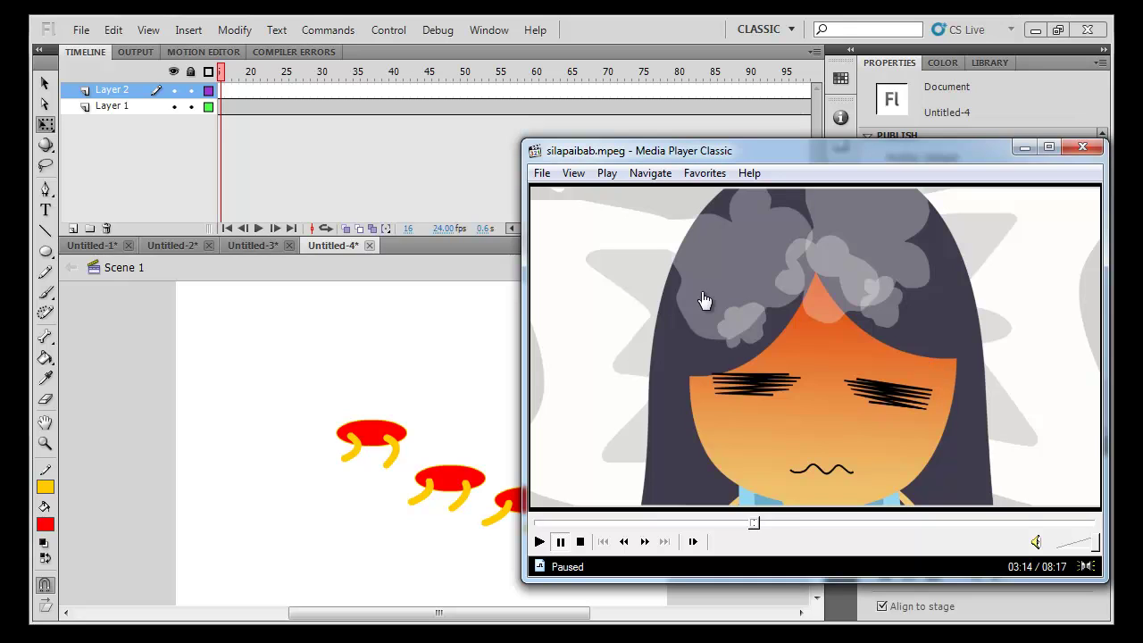
{"action": "left_click", "coordinate": [802, 323]}
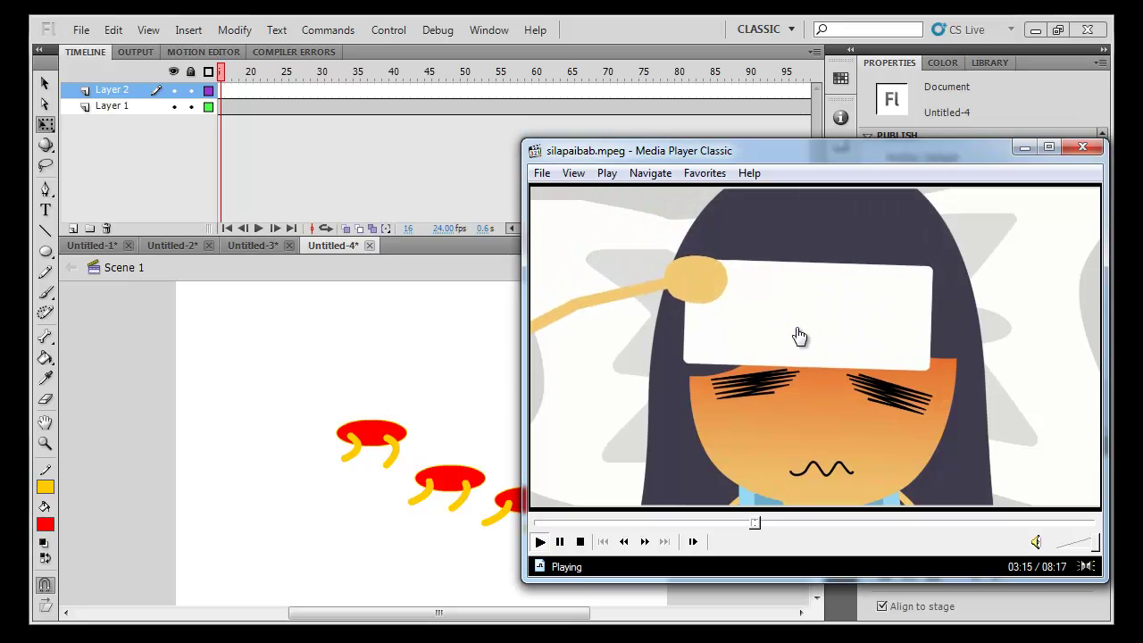
{"action": "left_click", "coordinate": [849, 411]}
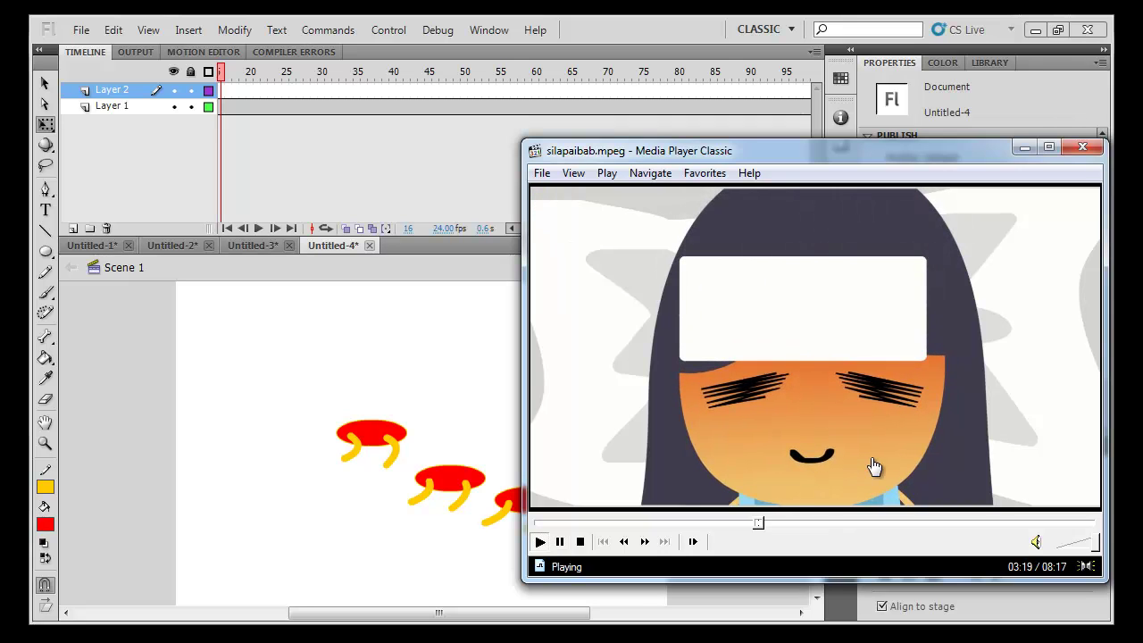
Pause and resume the close-up of the smiling girl to examine how little of her face is animated
{"action": "left_click", "coordinate": [734, 395]}
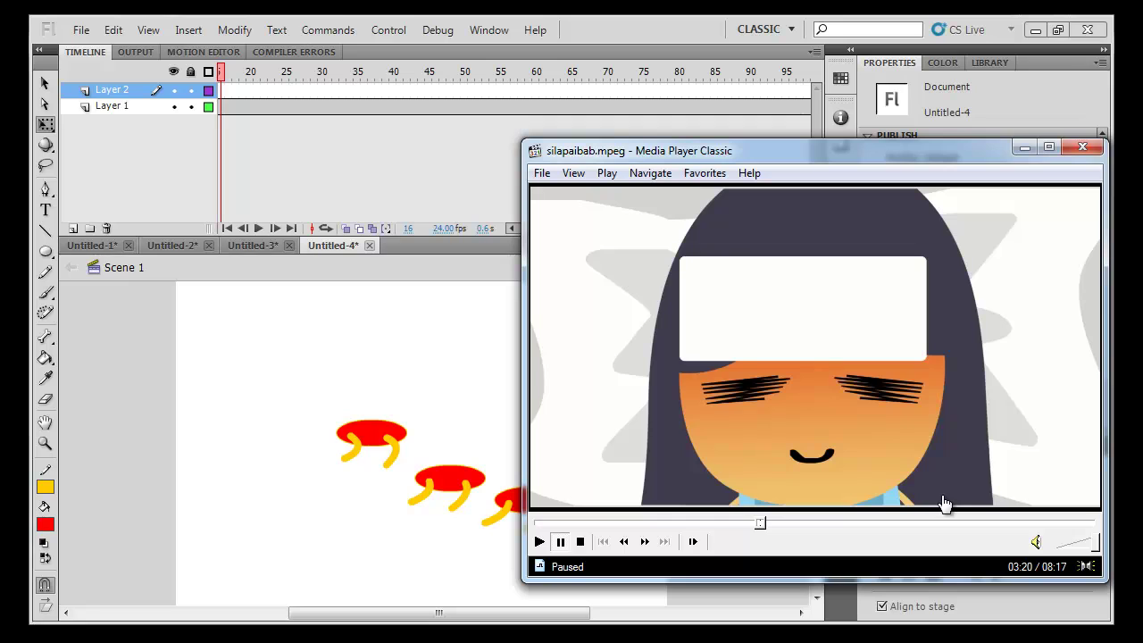
{"action": "left_click", "coordinate": [962, 451]}
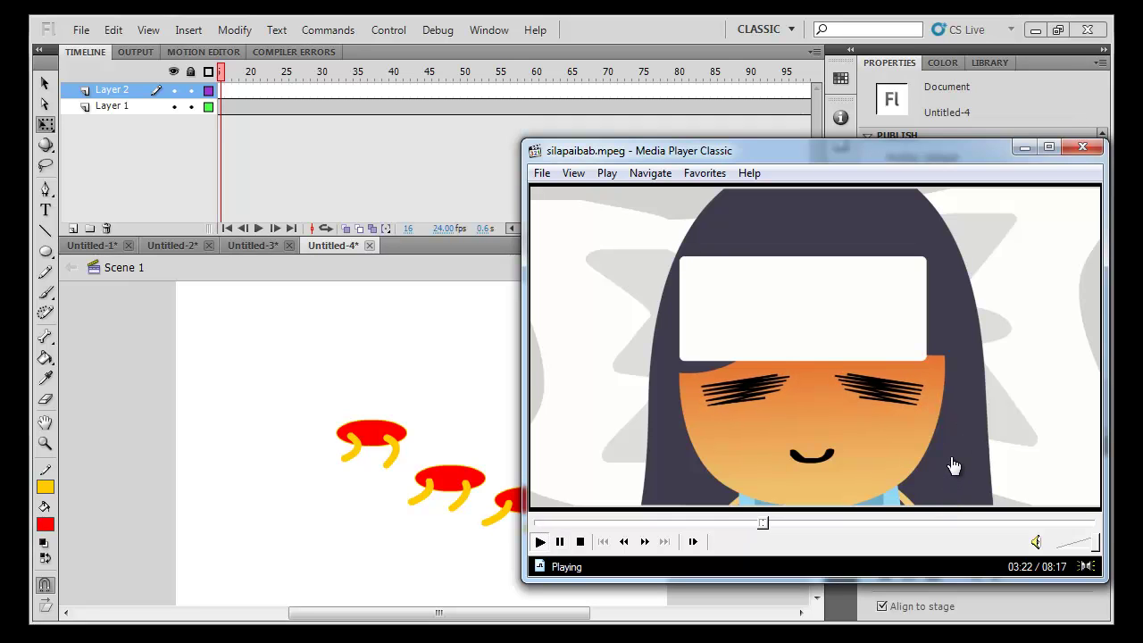
{"action": "left_click", "coordinate": [953, 464]}
{"action": "left_click", "coordinate": [884, 470]}
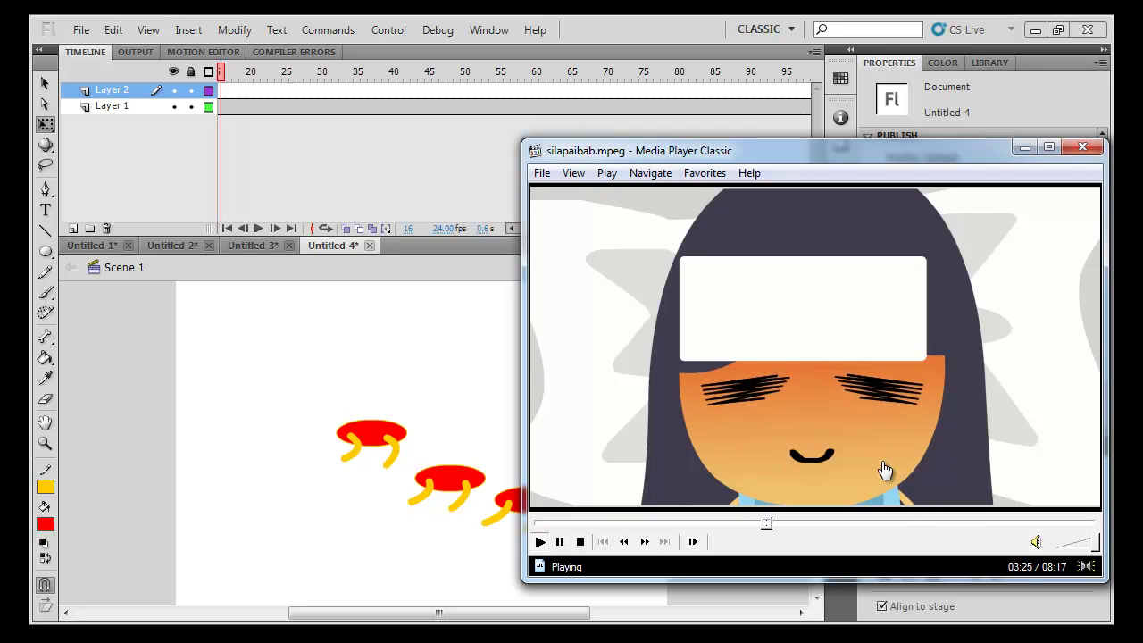
Skip ahead to the city traffic scene near 03:49, pause on the cars, and minimize the video player
{"action": "left_click", "coordinate": [774, 523]}
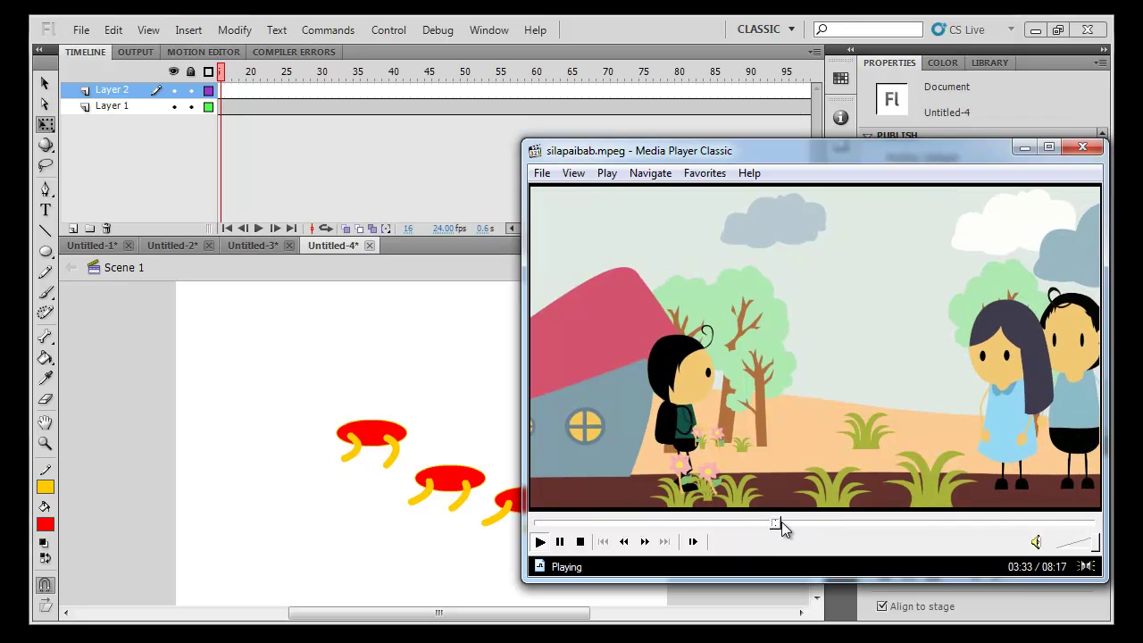
{"action": "left_click", "coordinate": [792, 523]}
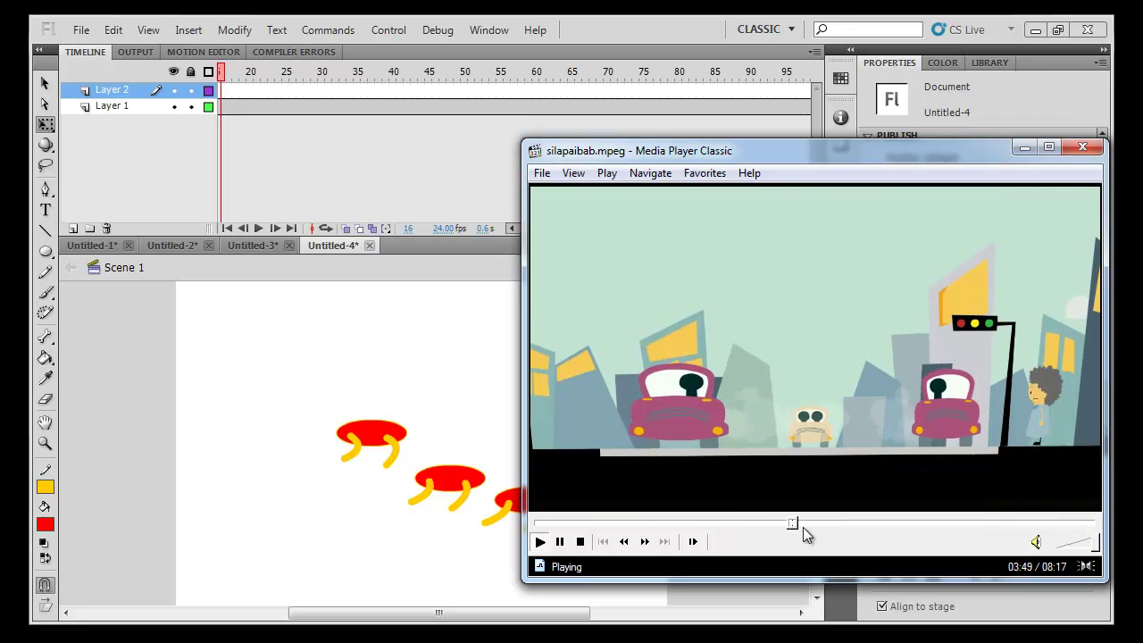
{"action": "left_click", "coordinate": [839, 466]}
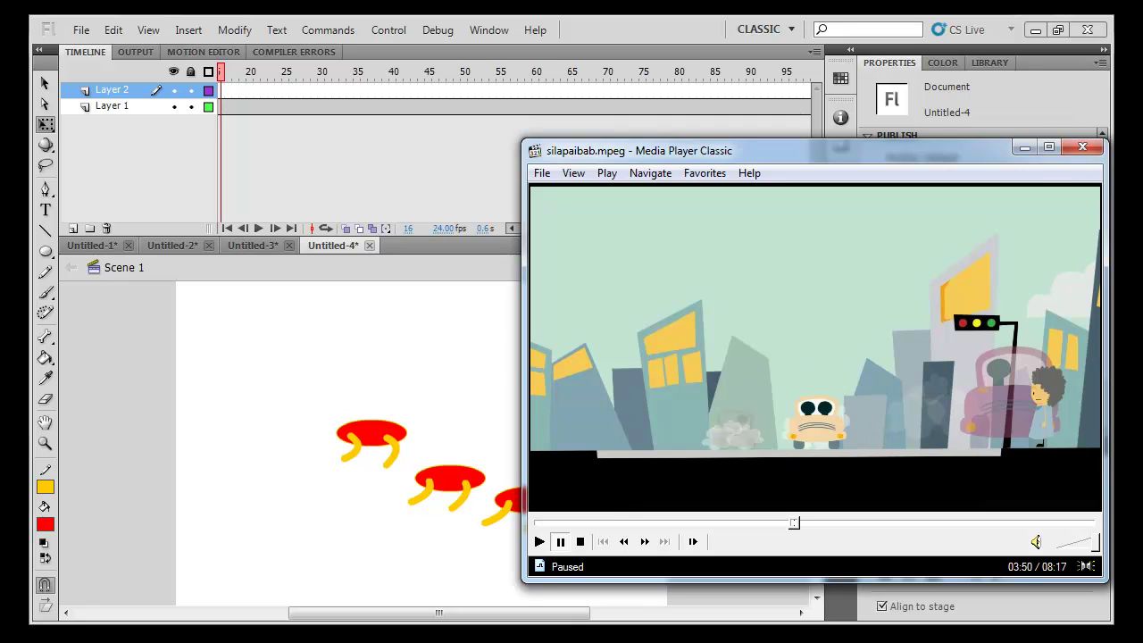
{"action": "left_click_drag", "start_coordinate": [982, 148], "coordinate": [825, 91]}
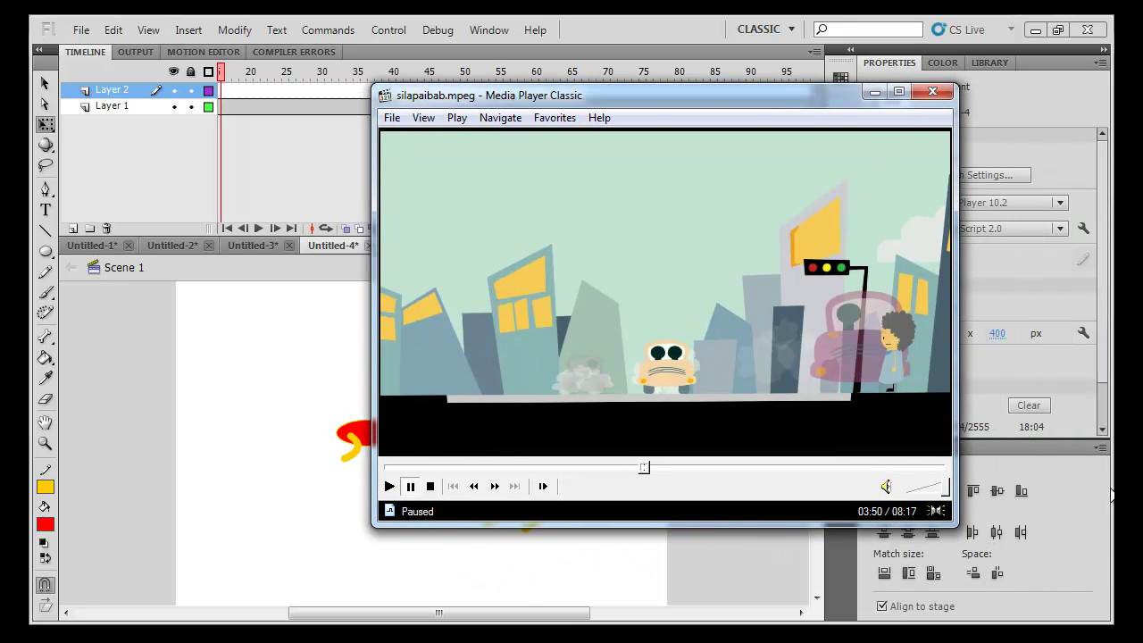
{"action": "left_click", "coordinate": [875, 92]}
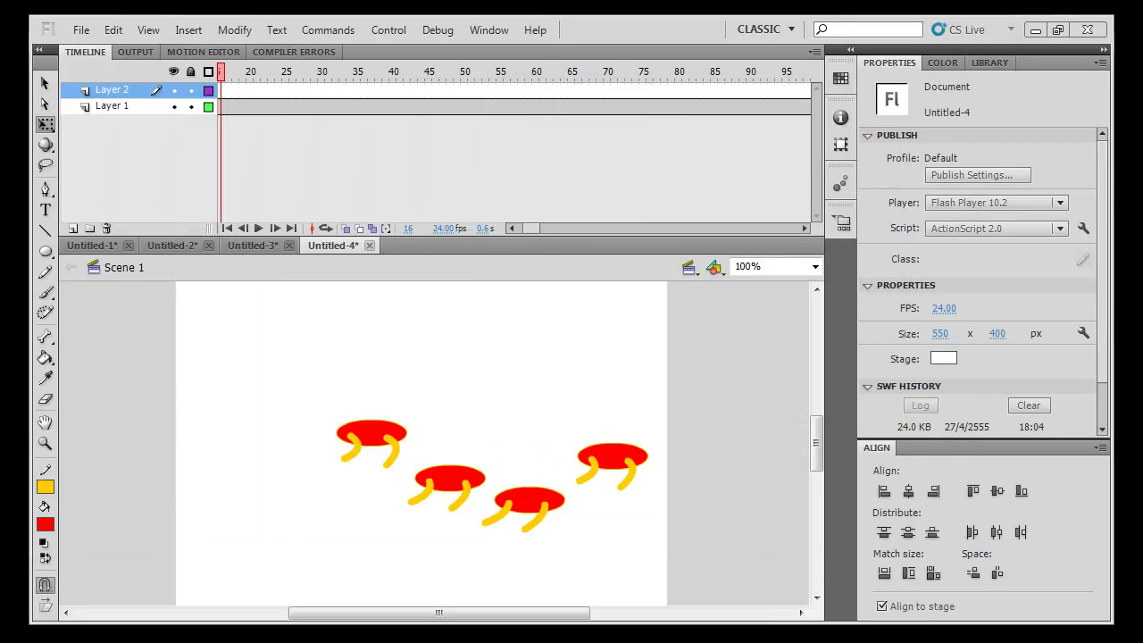
Create a new ActionScript 2.0 document and draw a simple front-view car from four ovals: a cabin, a wide body and two wheels
{"action": "key", "text": "ctrl+n"}
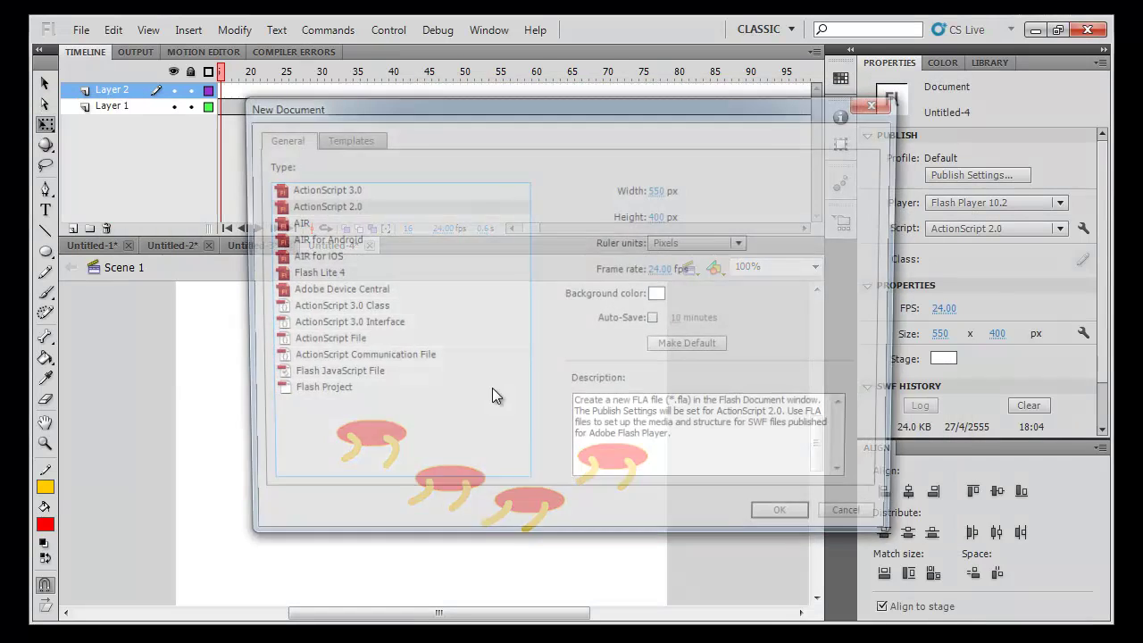
{"action": "left_click", "coordinate": [788, 519]}
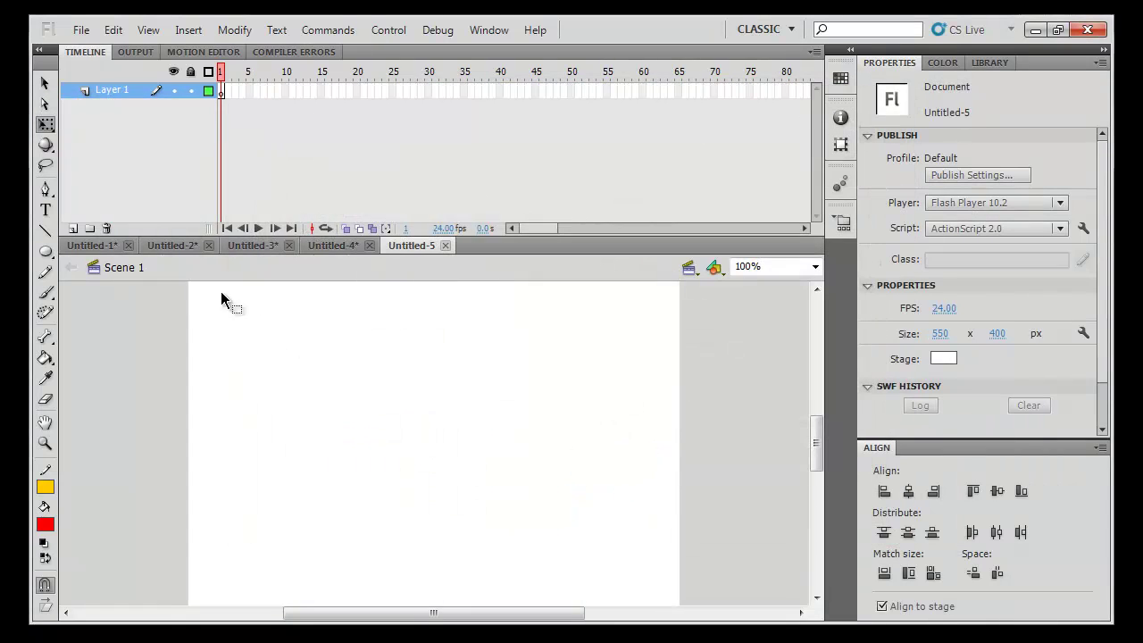
{"action": "left_click", "coordinate": [46, 251]}
{"action": "left_click_drag", "start_coordinate": [398, 361], "coordinate": [524, 481]}
{"action": "mouse_move", "coordinate": [570, 449]}
{"action": "left_mouse_down"}
{"action": "mouse_move", "coordinate": [343, 489]}
{"action": "mouse_move", "coordinate": [419, 527]}
{"action": "left_mouse_up"}
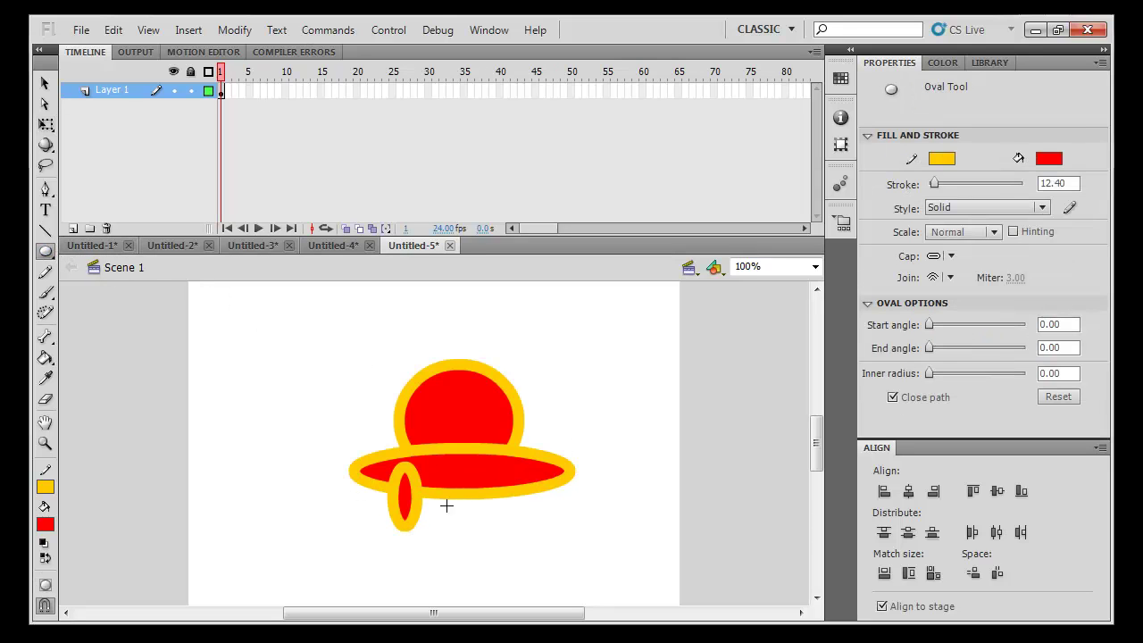
{"action": "left_click_drag", "start_coordinate": [483, 468], "coordinate": [513, 527]}
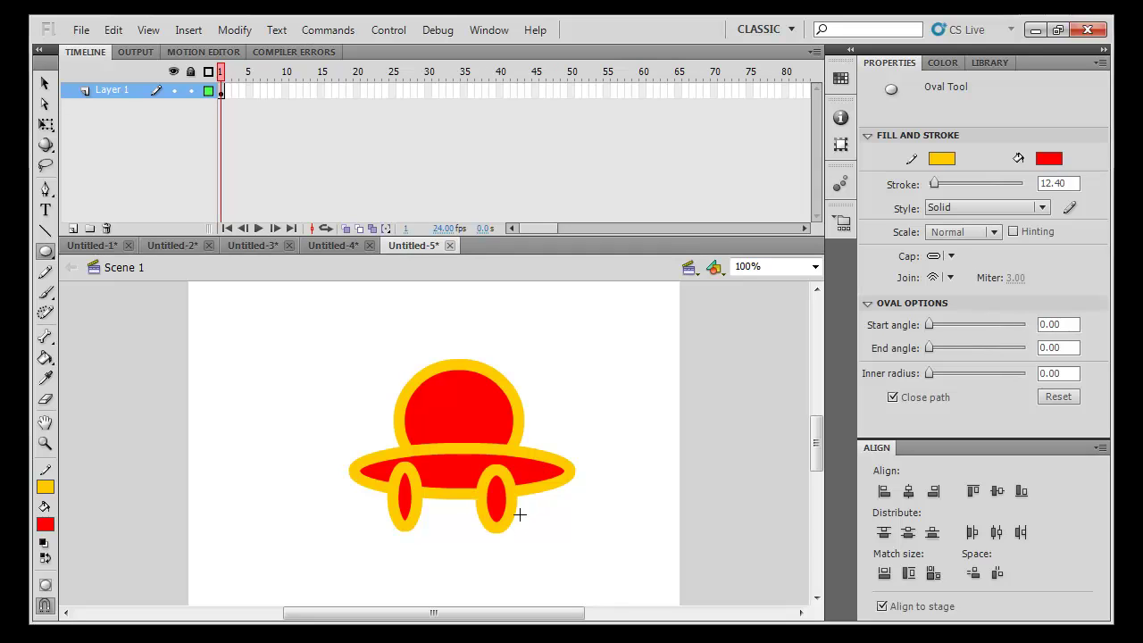
Convert the whole car into a graphic symbol, move it up slightly, and scale it down to about 122.5 × 93 px
{"action": "key", "text": "v"}
{"action": "key", "text": "ctrl+a"}
{"action": "left_click_drag", "start_coordinate": [615, 328], "coordinate": [288, 575]}
{"action": "key", "text": "F8"}
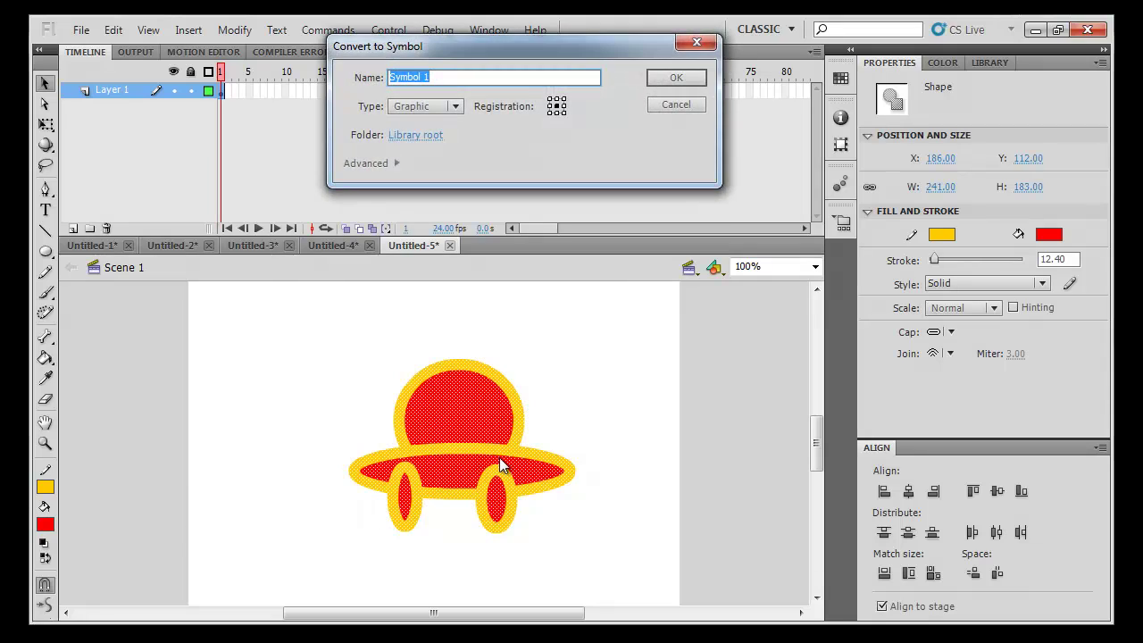
{"action": "key", "text": "Return"}
{"action": "left_click_drag", "start_coordinate": [501, 447], "coordinate": [532, 408]}
{"action": "key", "text": "q"}
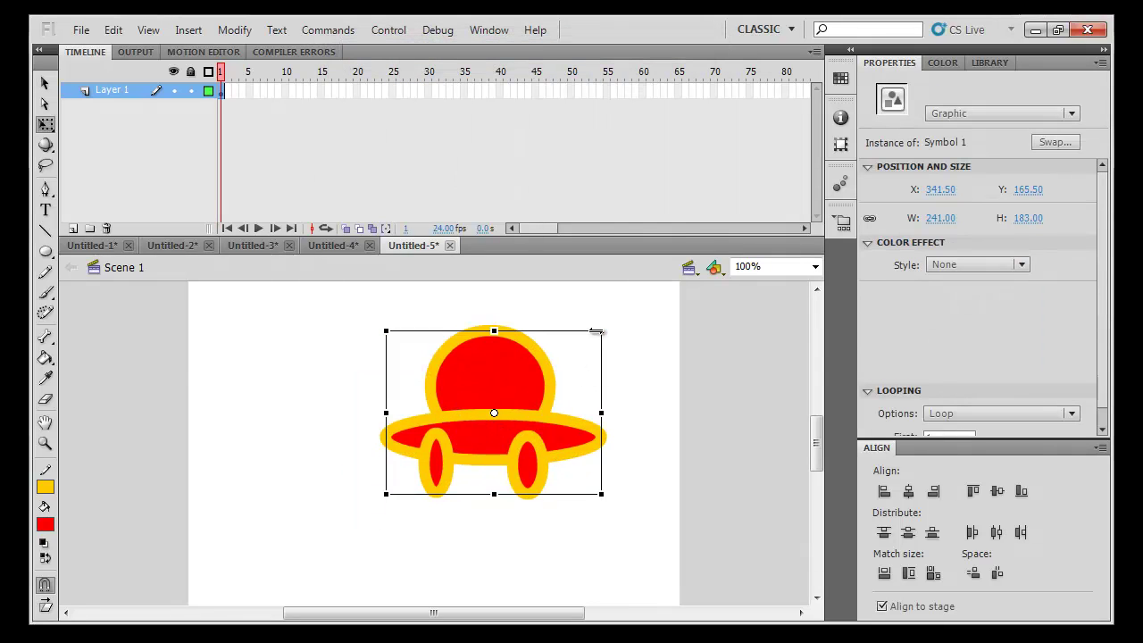
{"action": "left_click_drag", "start_coordinate": [603, 331], "coordinate": [551, 371]}
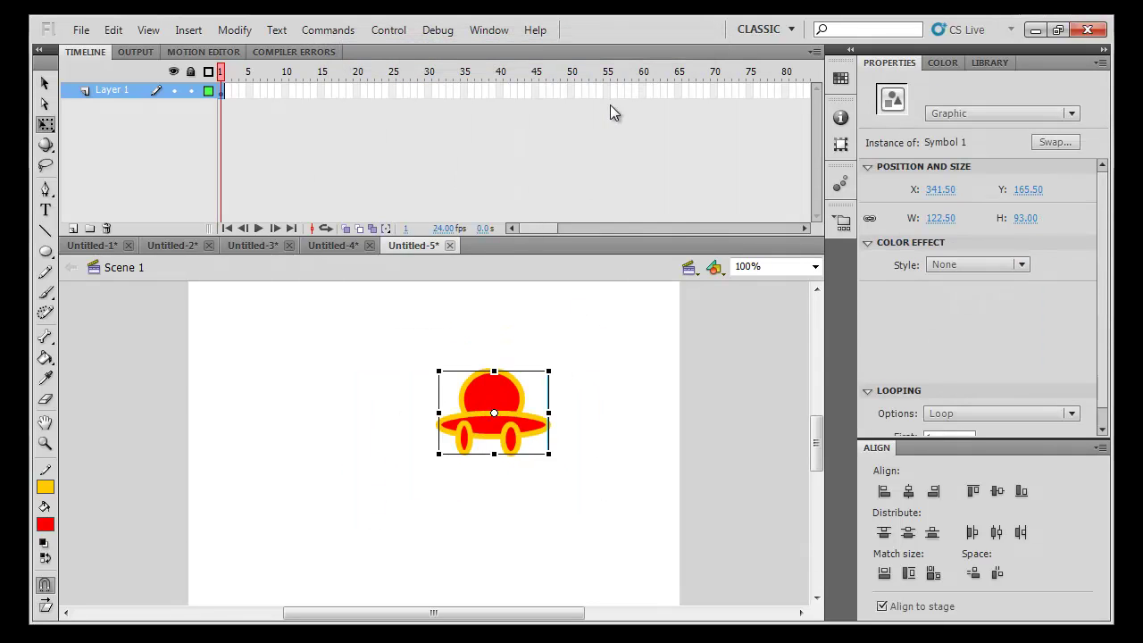
Insert a keyframe at frame 70 and create a classic tween from frame 1 to it
{"action": "right_click", "coordinate": [716, 89]}
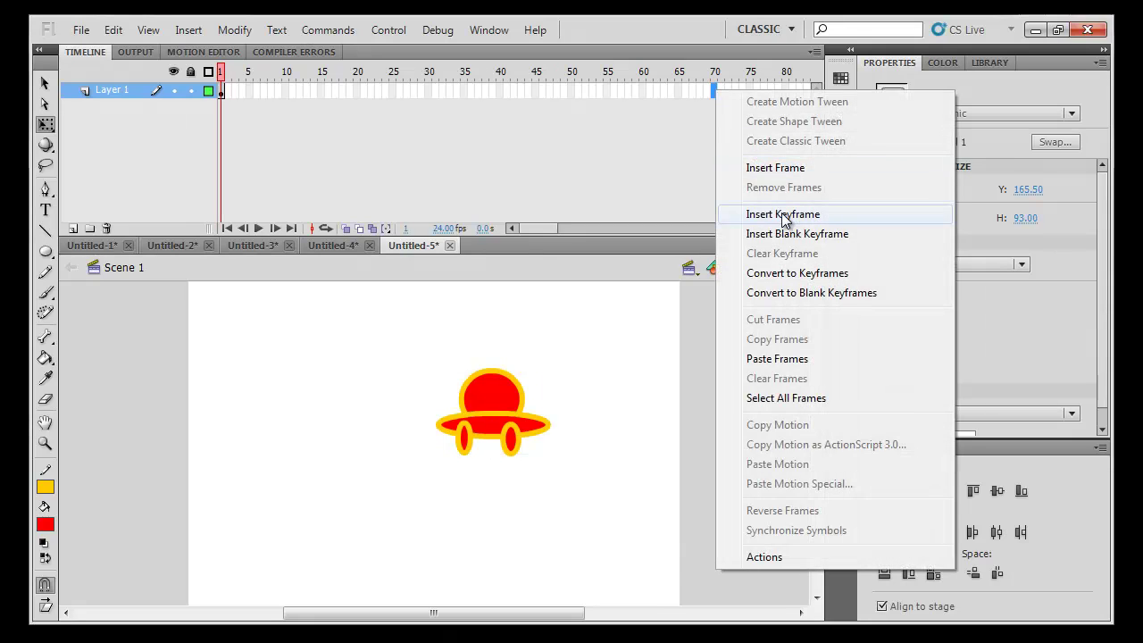
{"action": "left_click", "coordinate": [726, 215]}
{"action": "right_click", "coordinate": [701, 91]}
{"action": "left_click", "coordinate": [741, 137]}
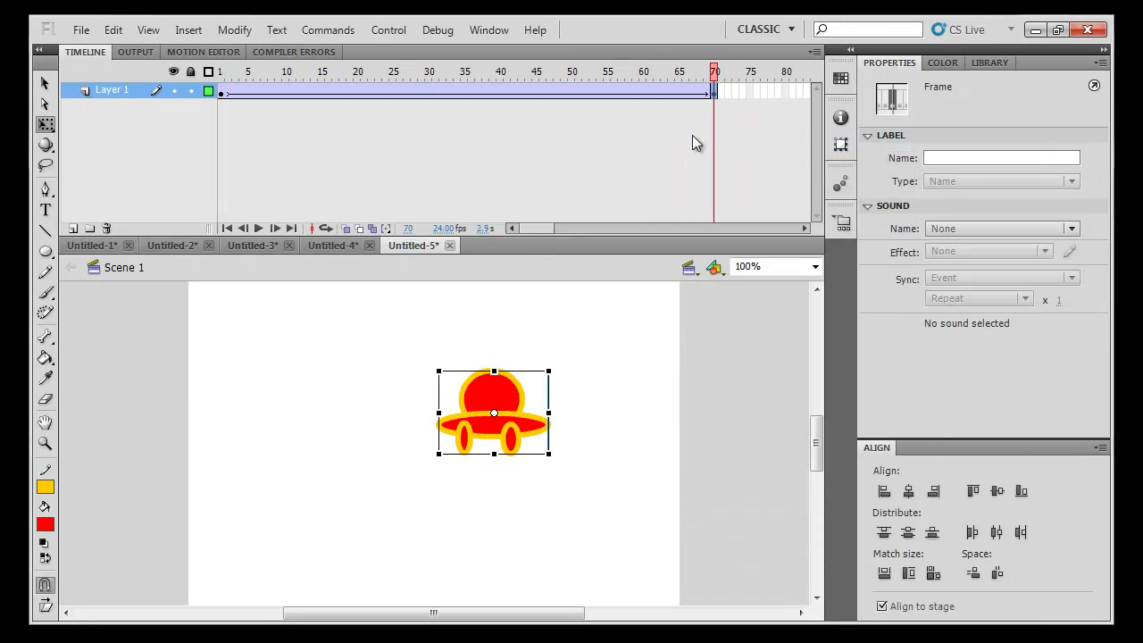
At frame 70, enlarge the car to about 396 × 301 px, move it off the stage's lower-right side, and test the movie
{"action": "left_click_drag", "start_coordinate": [562, 415], "coordinate": [719, 478]}
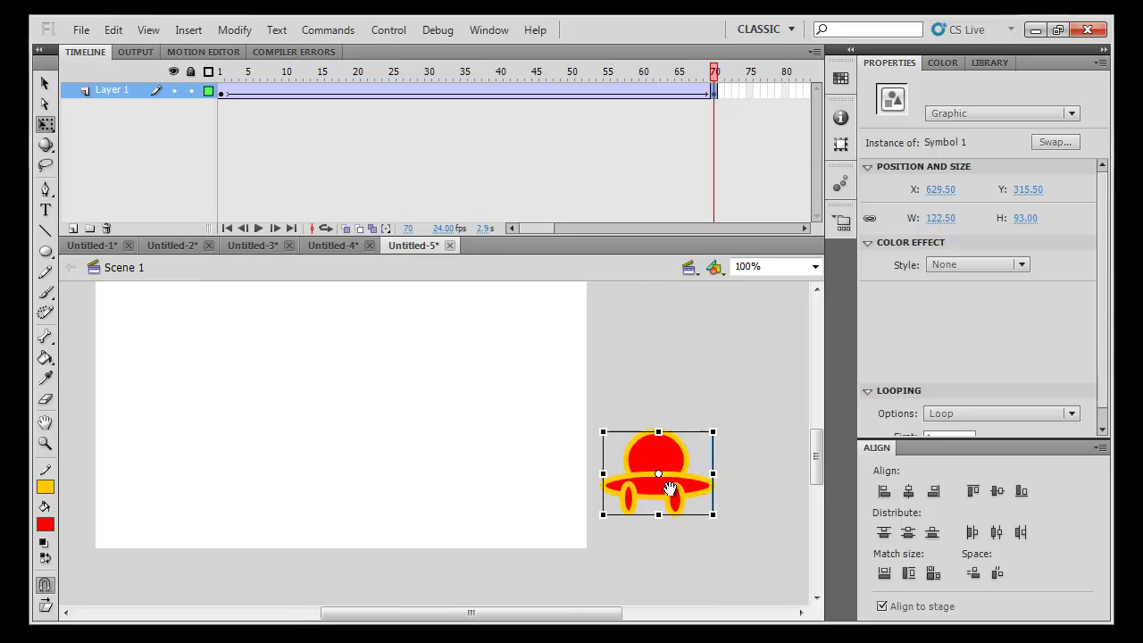
{"action": "left_click_drag", "start_coordinate": [715, 431], "coordinate": [808, 350]}
{"action": "left_click_drag", "start_coordinate": [670, 385], "coordinate": [765, 455]}
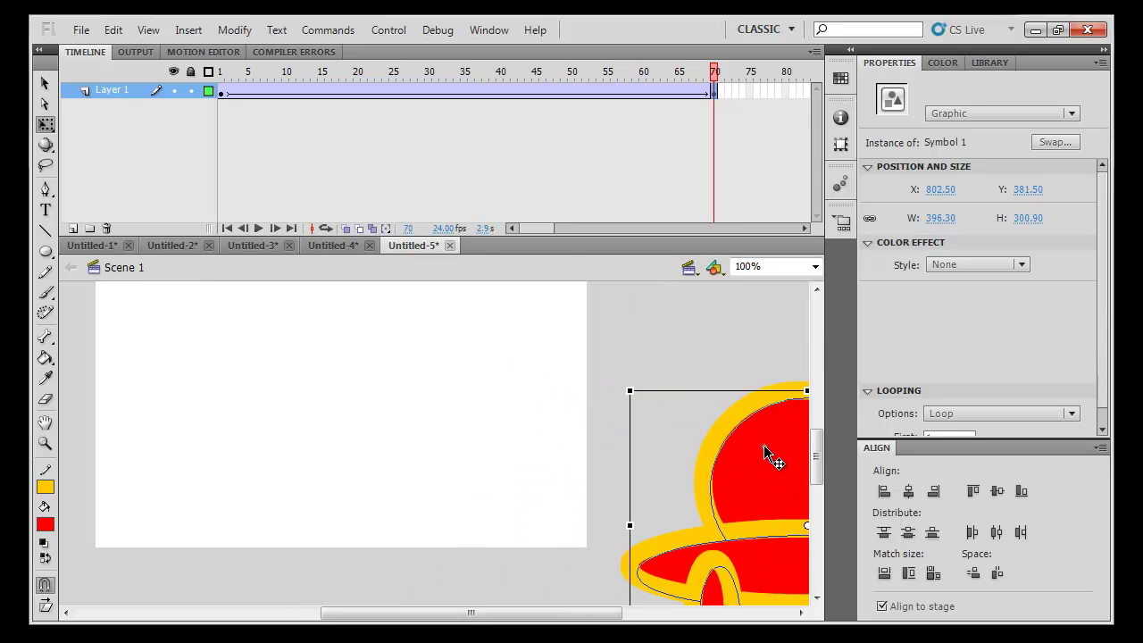
{"action": "left_click", "coordinate": [673, 301]}
{"action": "key", "text": "ctrl+Return"}
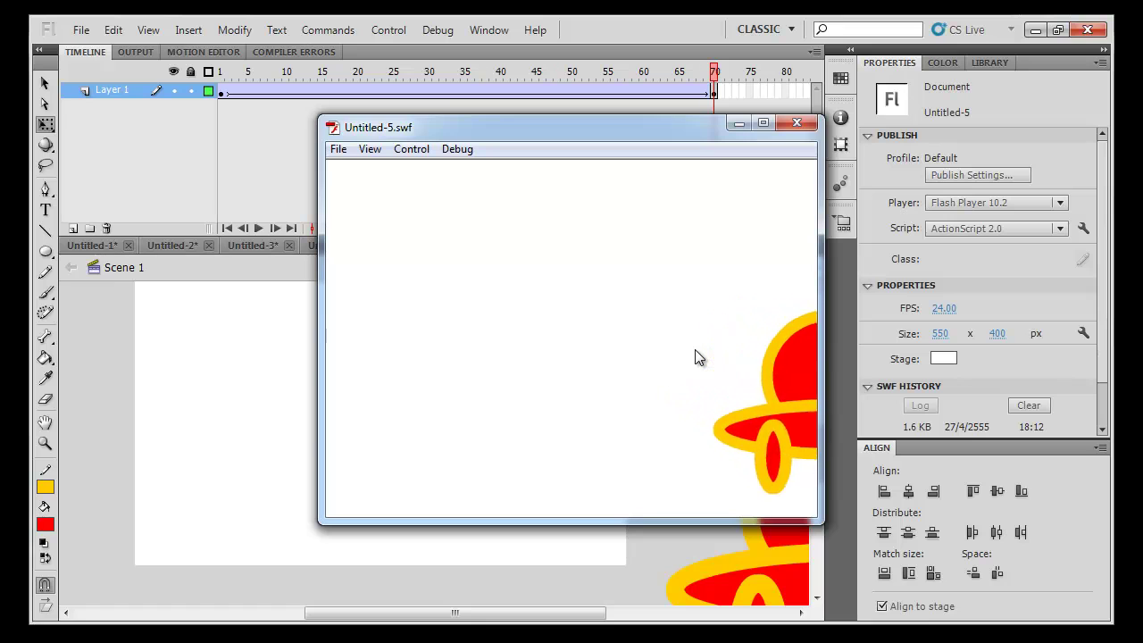
{"action": "left_click", "coordinate": [797, 123]}
Slow the car down by inserting frames inside the tween so it ends at frame 152, and test the movie
{"action": "left_click_drag", "start_coordinate": [689, 99], "coordinate": [398, 100]}
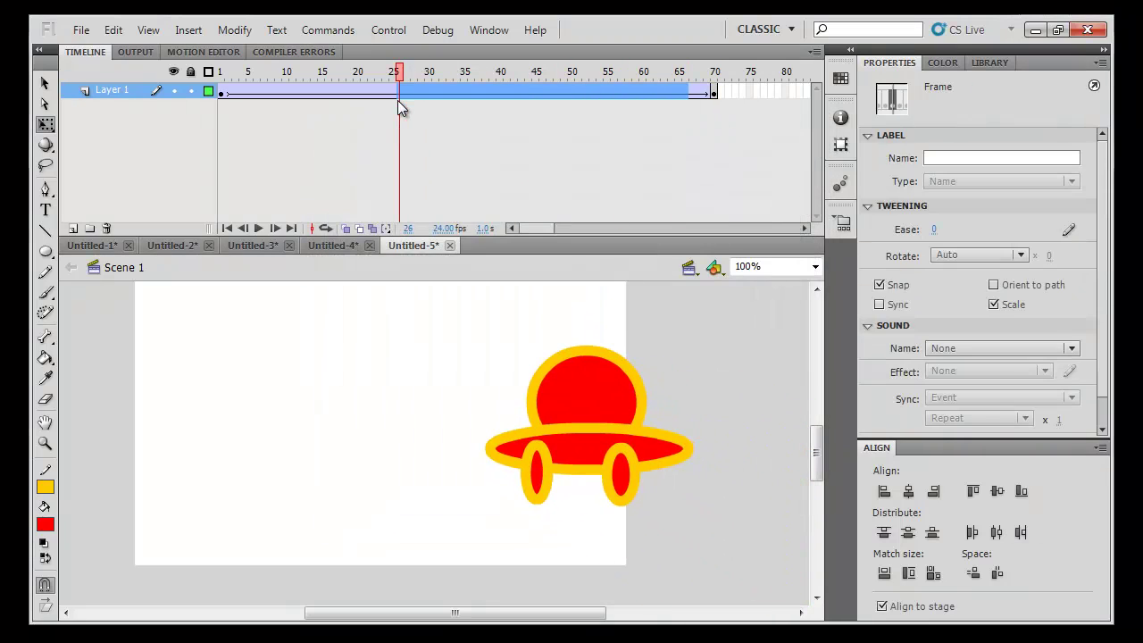
{"action": "key", "text": "Return"}
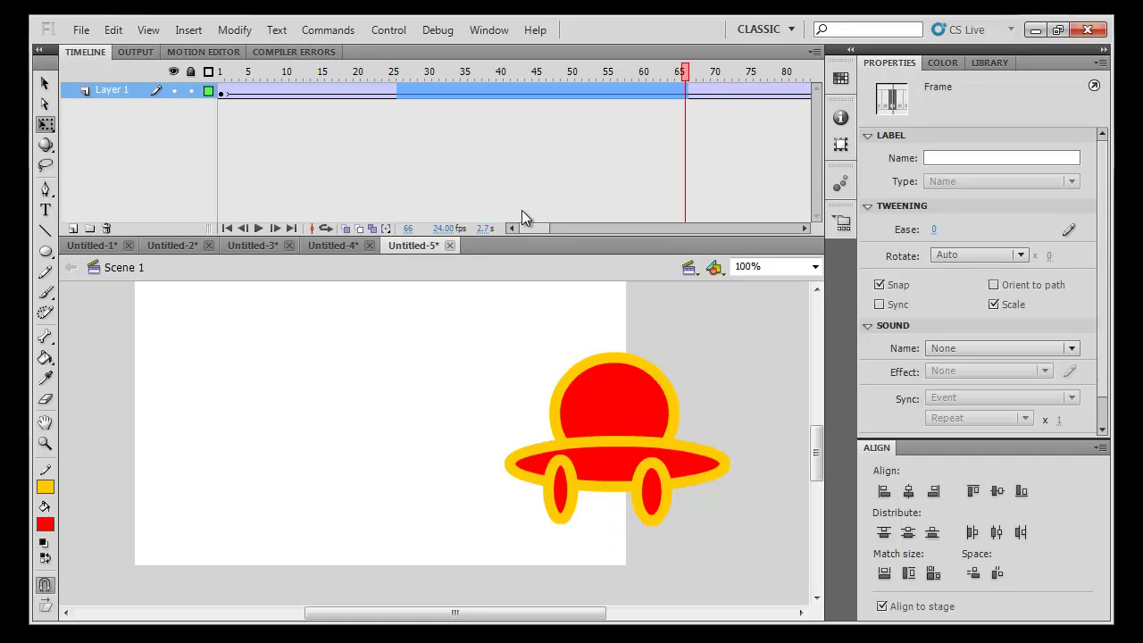
{"action": "key", "text": "ctrl+Return"}
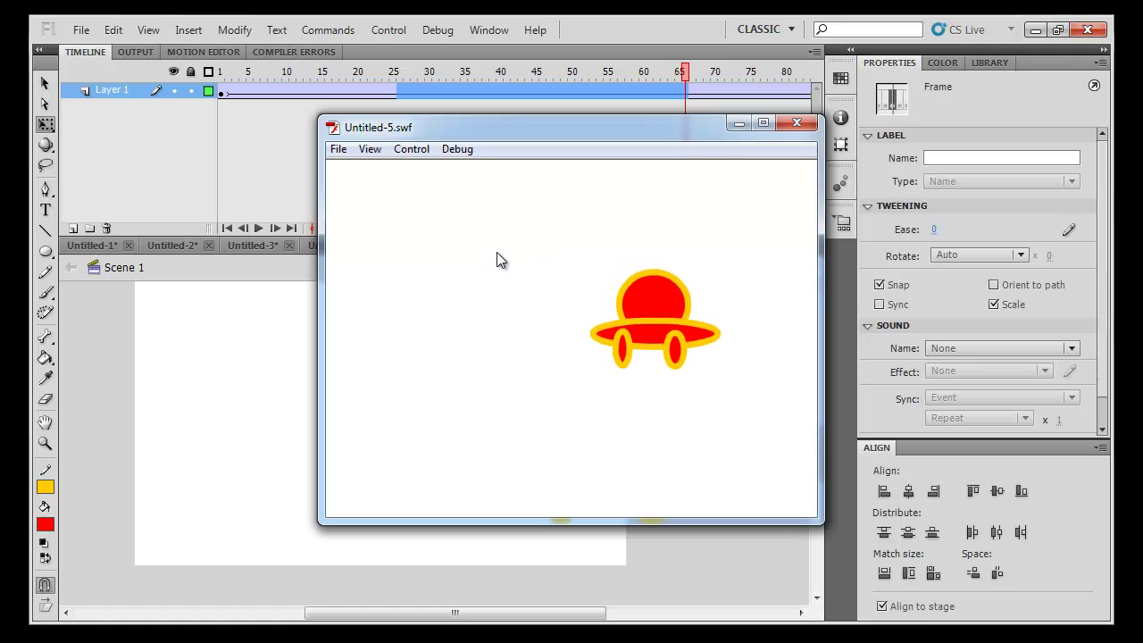
{"action": "left_click", "coordinate": [797, 124]}
{"action": "left_click", "coordinate": [504, 186]}
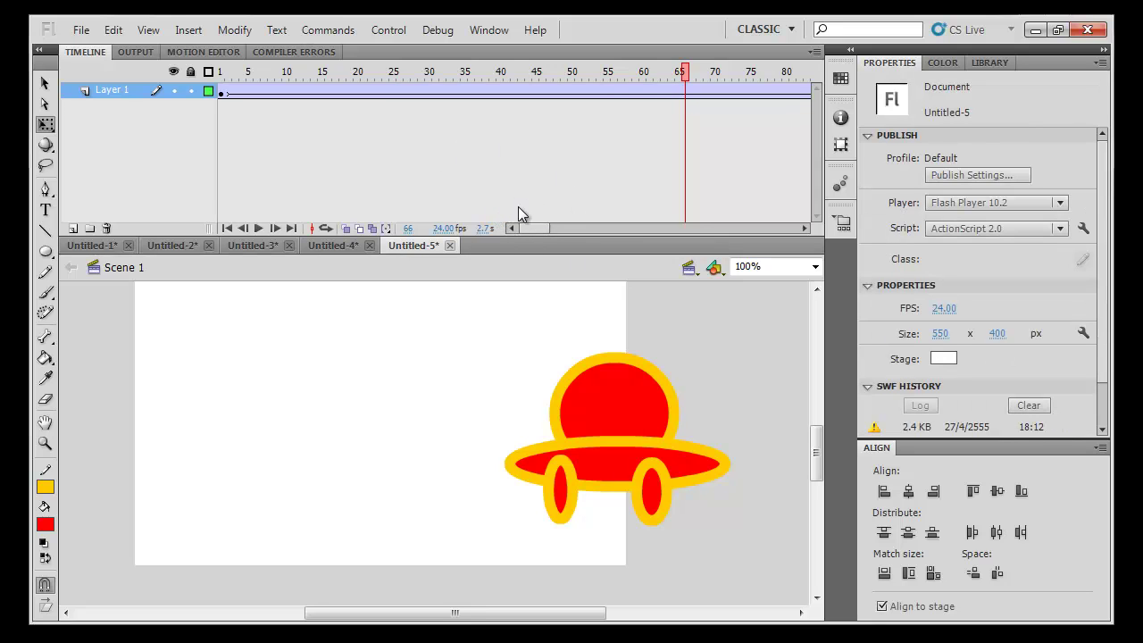
At the last keyframe, frame 152, move the car below the stage to about X 245.5, Y 570.5
{"action": "left_click", "coordinate": [556, 228]}
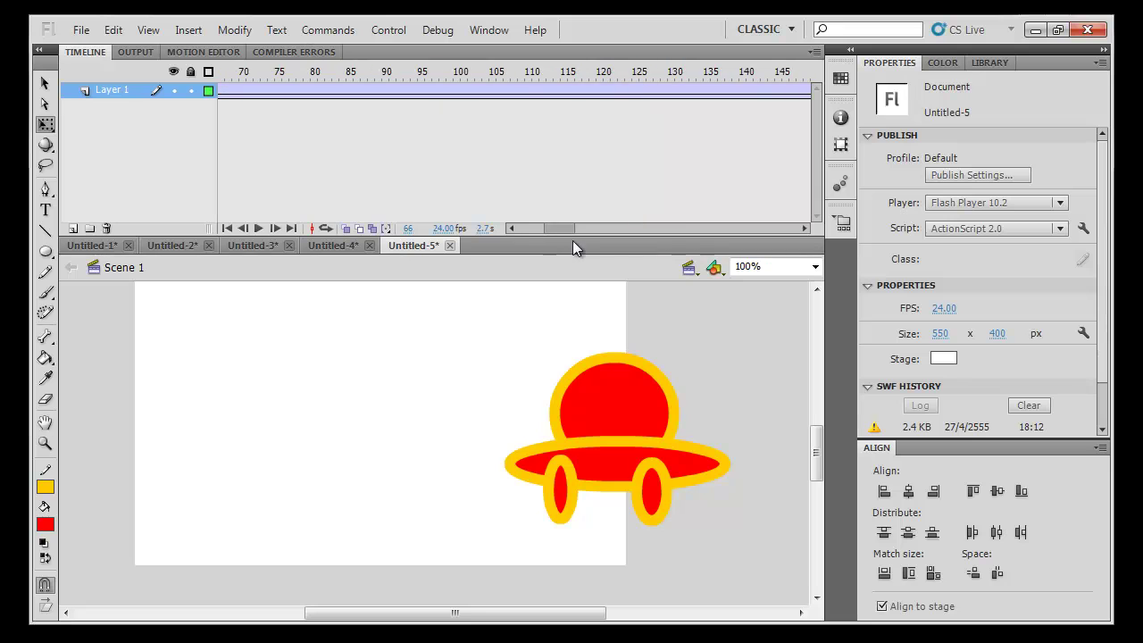
{"action": "left_click", "coordinate": [681, 91]}
{"action": "left_click_drag", "start_coordinate": [792, 484], "coordinate": [386, 573]}
{"action": "left_click_drag", "start_coordinate": [531, 446], "coordinate": [440, 593]}
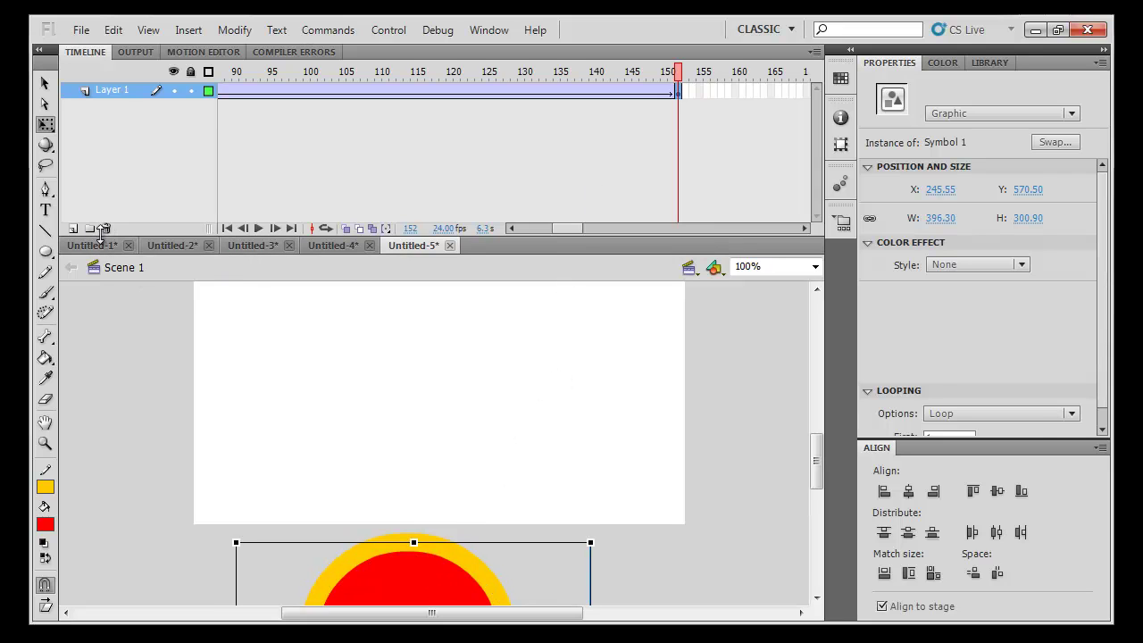
Add a second layer and copy the entire car tween from Layer 1 into it, starting at frame 1
{"action": "left_click", "coordinate": [73, 229]}
{"action": "left_click_drag", "start_coordinate": [681, 108], "coordinate": [154, 148]}
{"action": "left_click_drag", "start_coordinate": [230, 106], "coordinate": [229, 95]}
{"action": "left_click", "coordinate": [369, 145]}
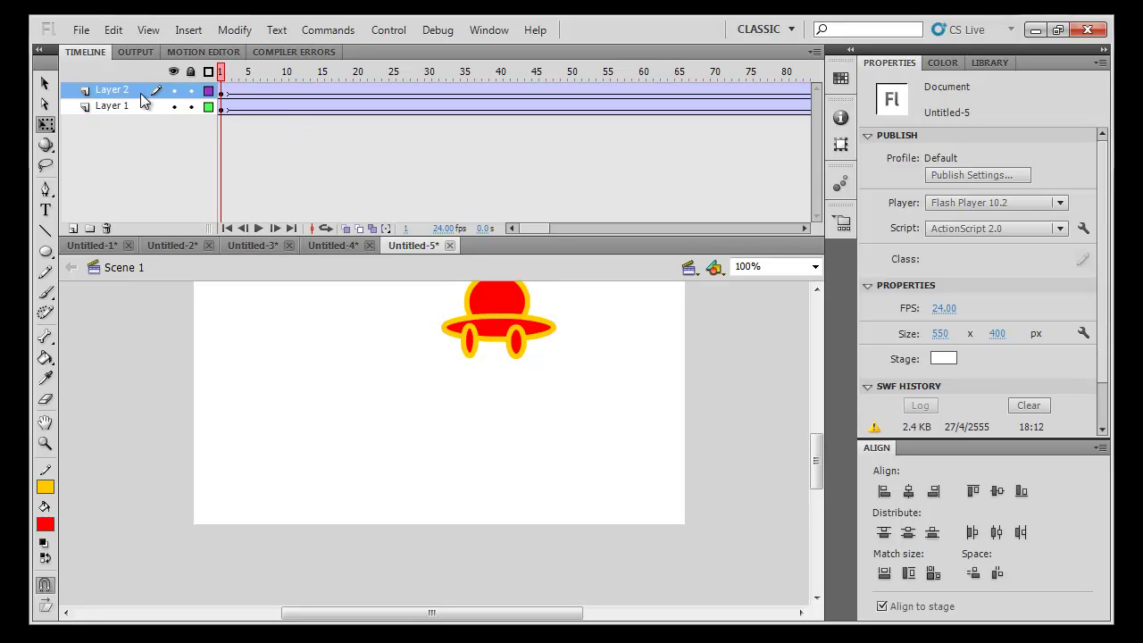
Shift the whole Layer 2 tween to start at frame 40 and place Layer 2 beneath Layer 1
{"action": "left_click", "coordinate": [100, 90]}
{"action": "left_click_drag", "start_coordinate": [230, 95], "coordinate": [507, 82]}
{"action": "left_click_drag", "start_coordinate": [536, 226], "coordinate": [543, 229]}
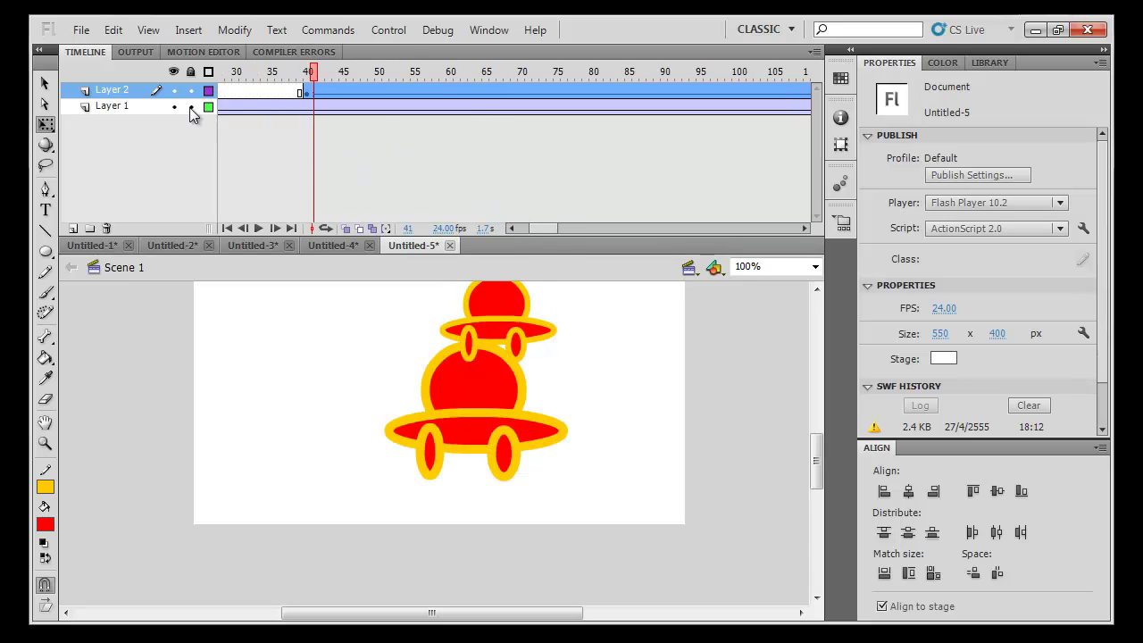
{"action": "left_click_drag", "start_coordinate": [132, 98], "coordinate": [134, 111]}
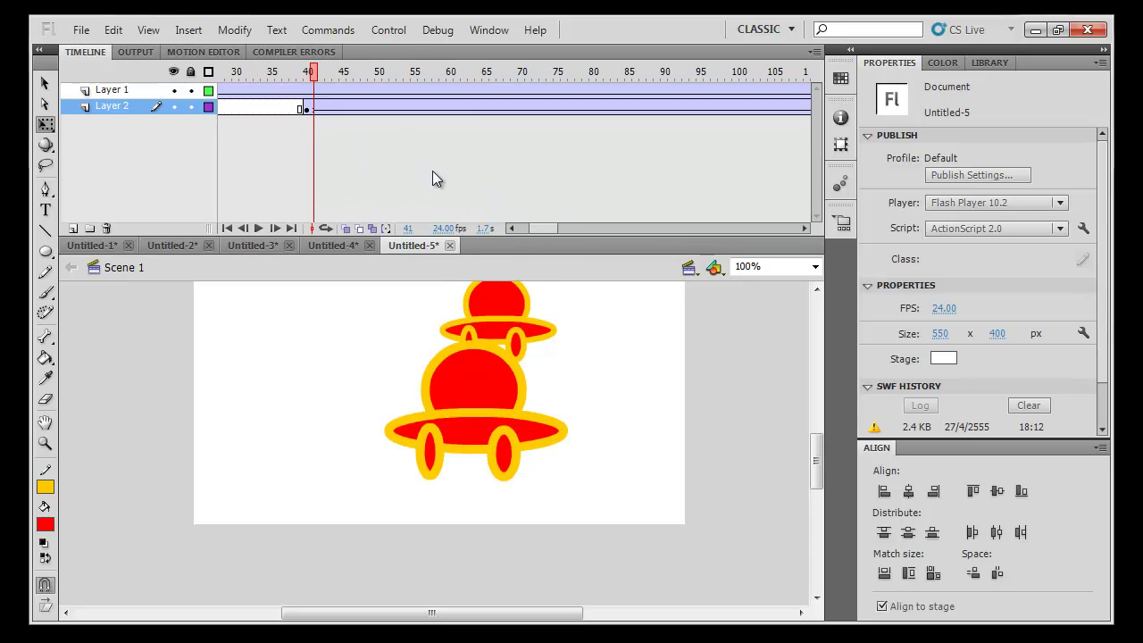
At Layer 2's last keyframe, frame 191, move the car off the stage's lower-right corner to about X 690.5, Y 584.5
{"action": "left_click", "coordinate": [584, 229]}
{"action": "left_click", "coordinate": [595, 109]}
{"action": "left_click_drag", "start_coordinate": [457, 581], "coordinate": [816, 599]}
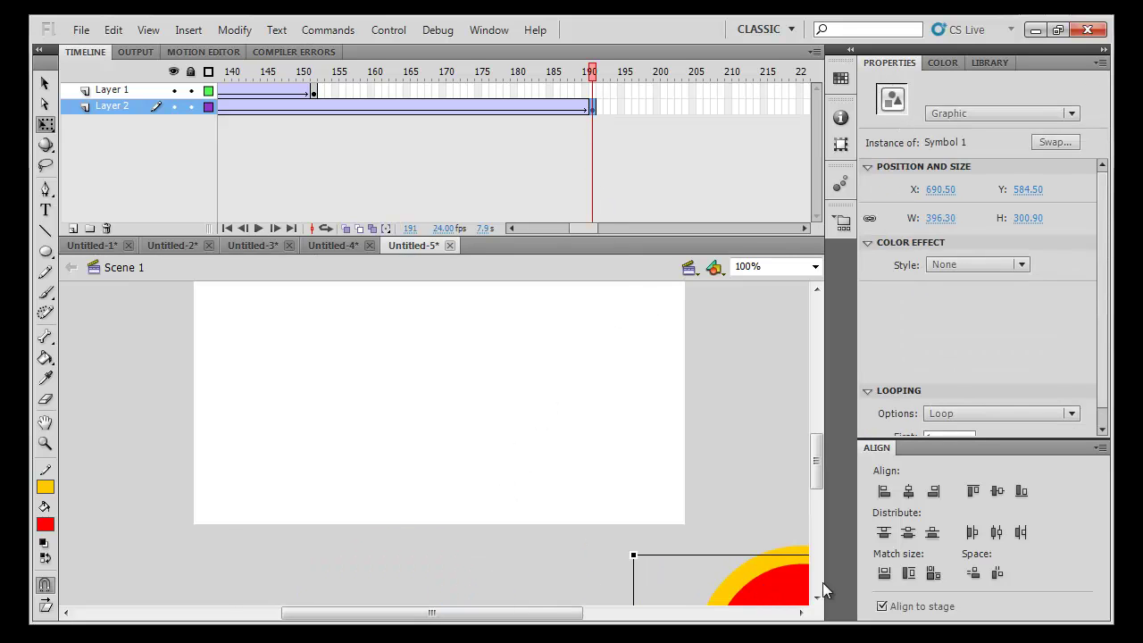
Run a test of the movie to check both car layers driving off, and close the preview
{"action": "left_click_drag", "start_coordinate": [733, 530], "coordinate": [748, 385]}
{"action": "key", "text": "ctrl+Return"}
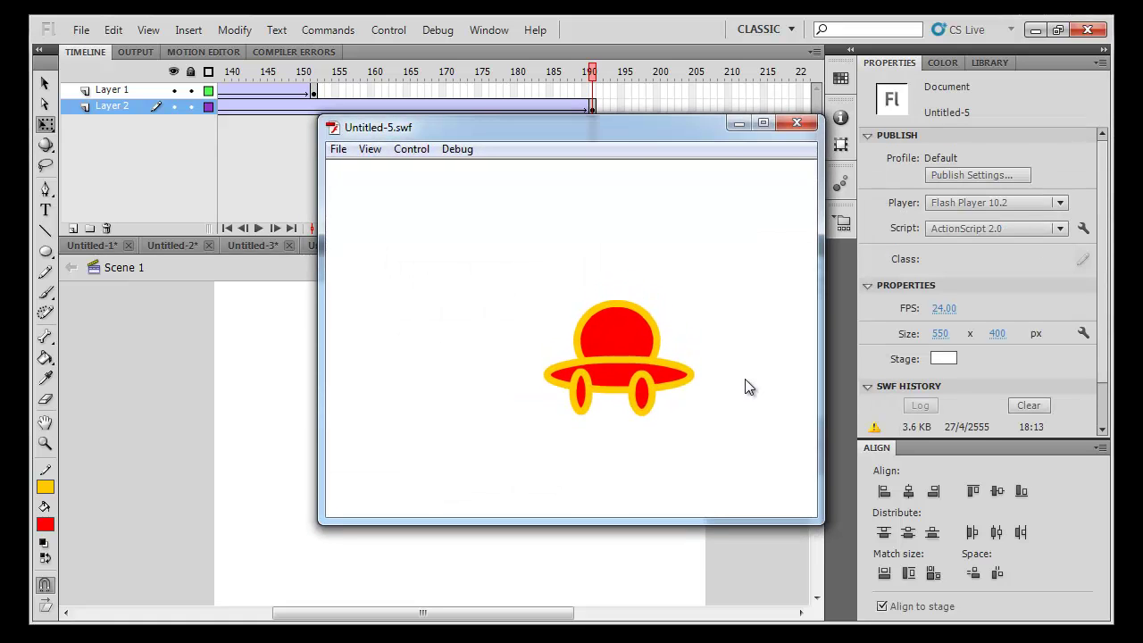
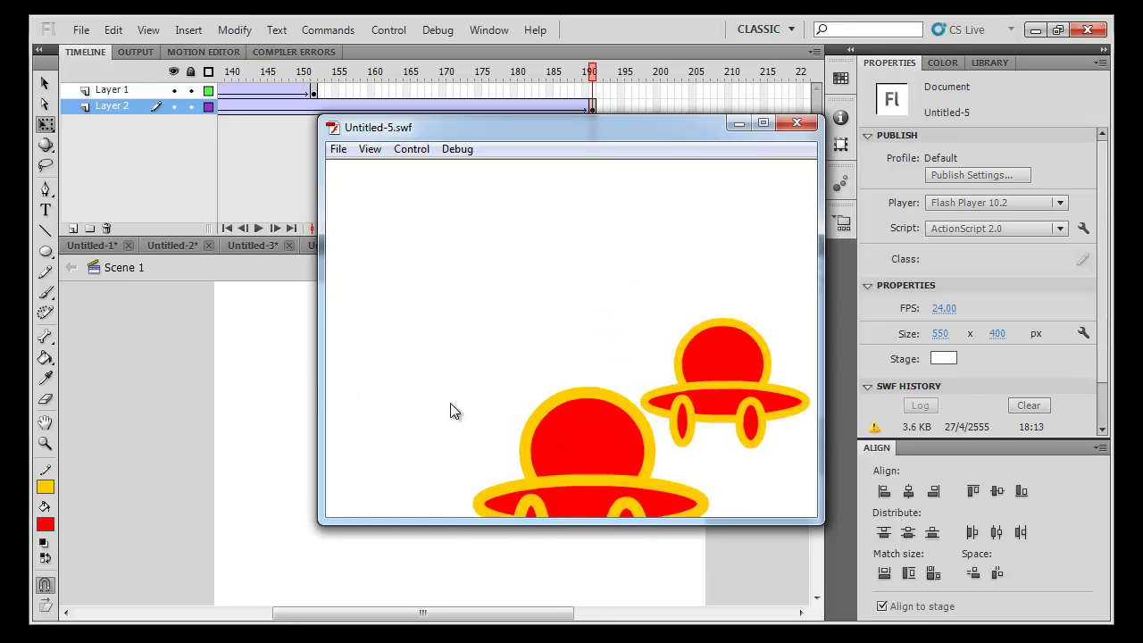
{"action": "key", "text": "ctrl+w"}
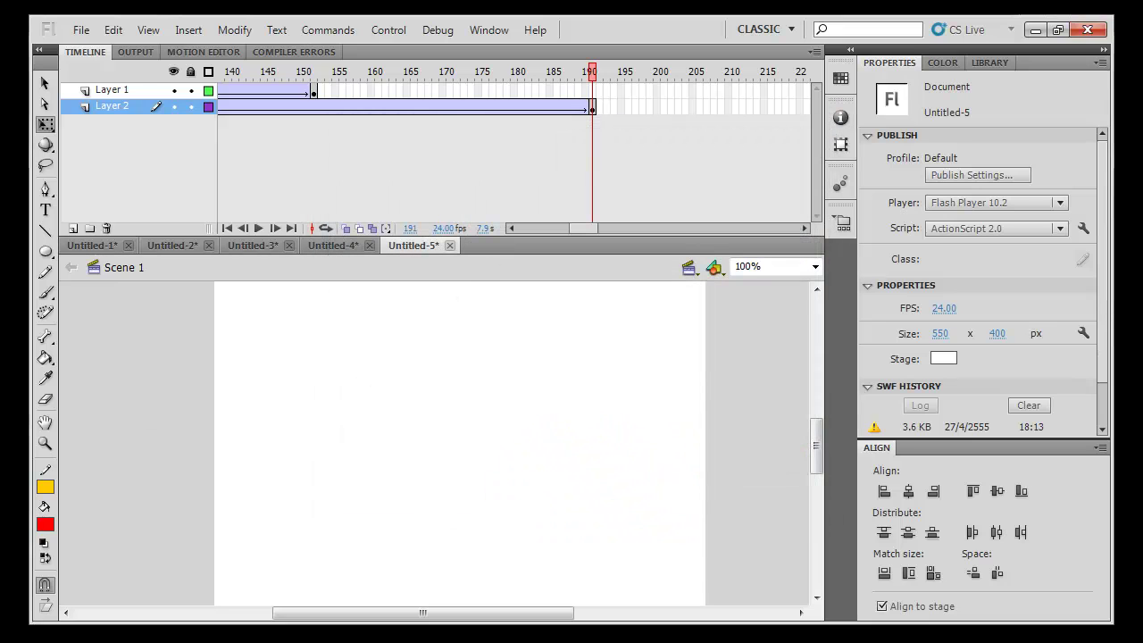
Switch to Media Player Classic and play the cartoon's traffic scene on from 03:50, pausing at 04:09
{"action": "key", "text": "alt+Tab"}
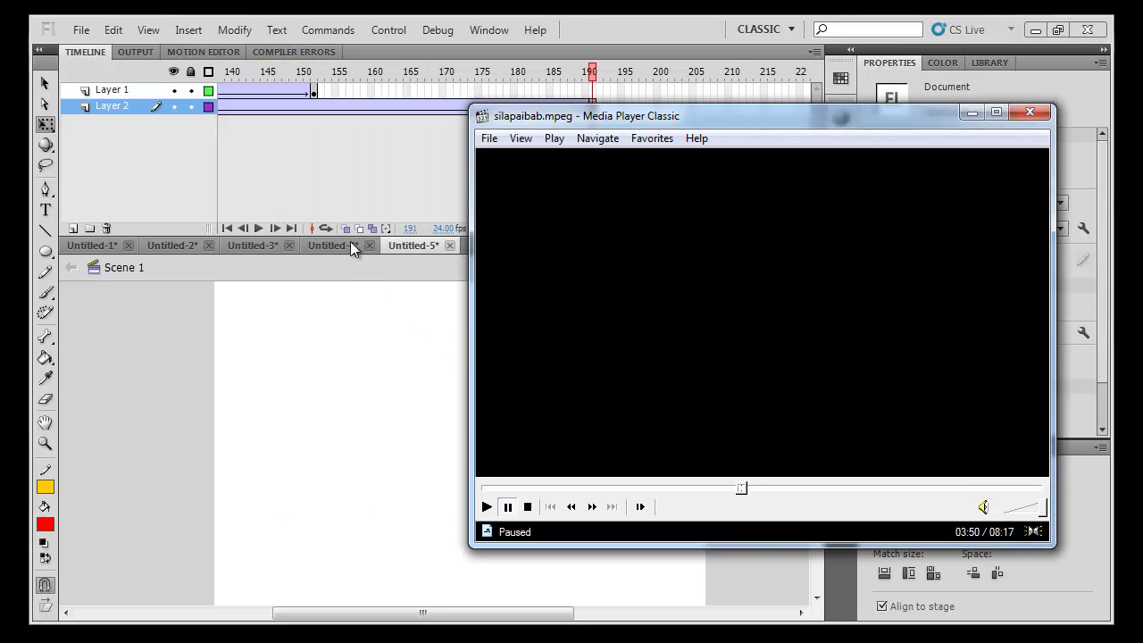
{"action": "left_click", "coordinate": [711, 322]}
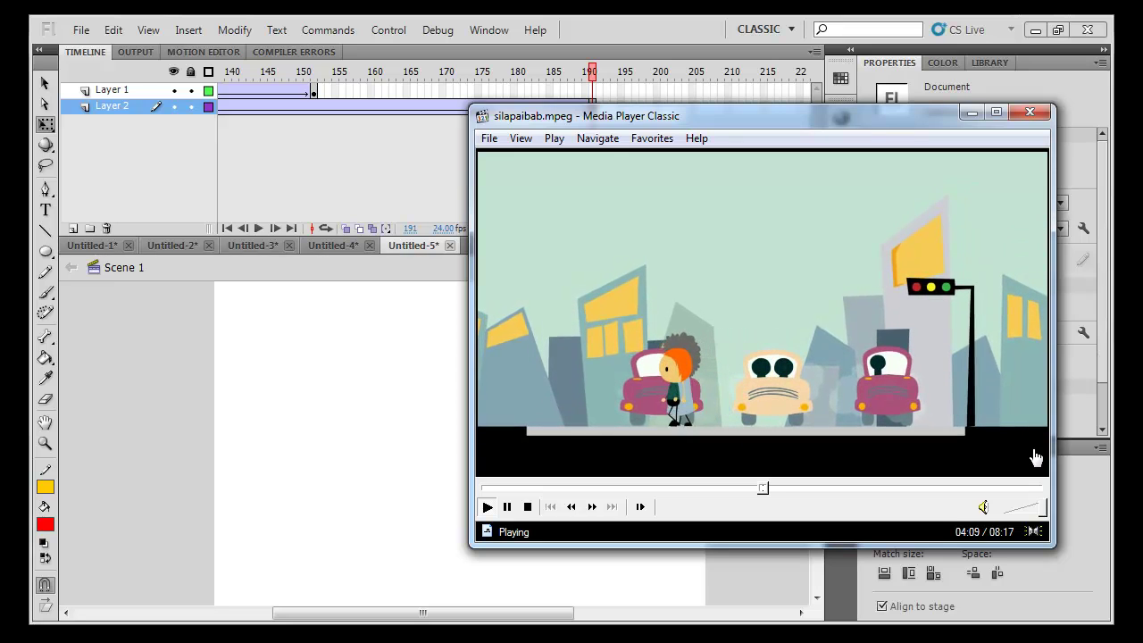
{"action": "left_click", "coordinate": [915, 366]}
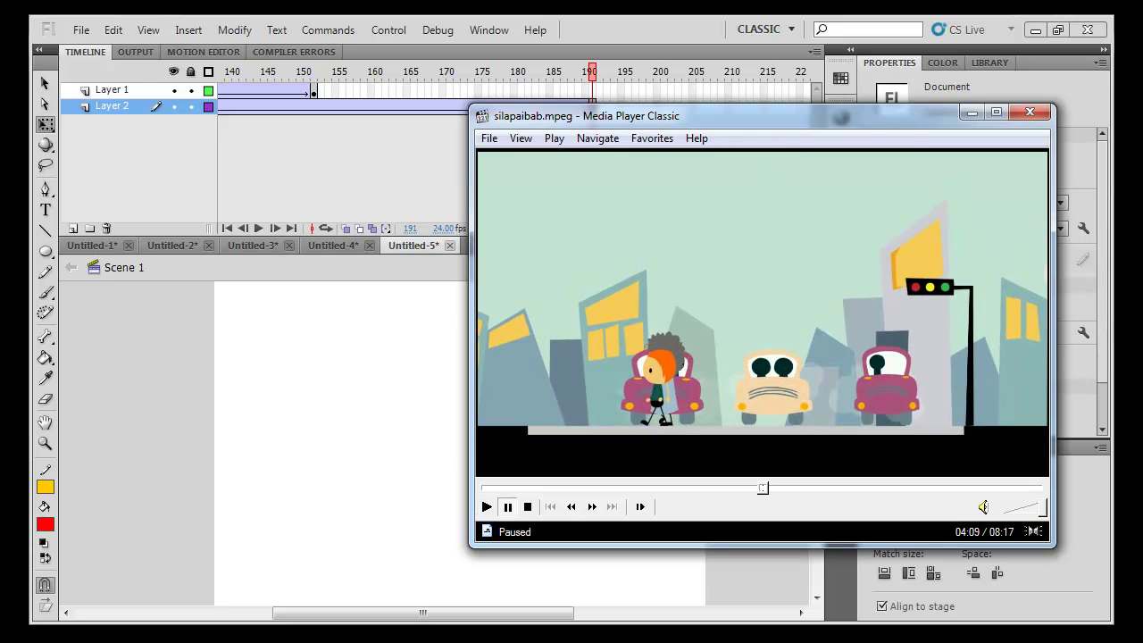
Switch to After Effects and create composition Comp 1 with the HDV/HDTV 720 25 preset and a duration of 1500 frames
{"action": "key", "text": "alt+Tab"}
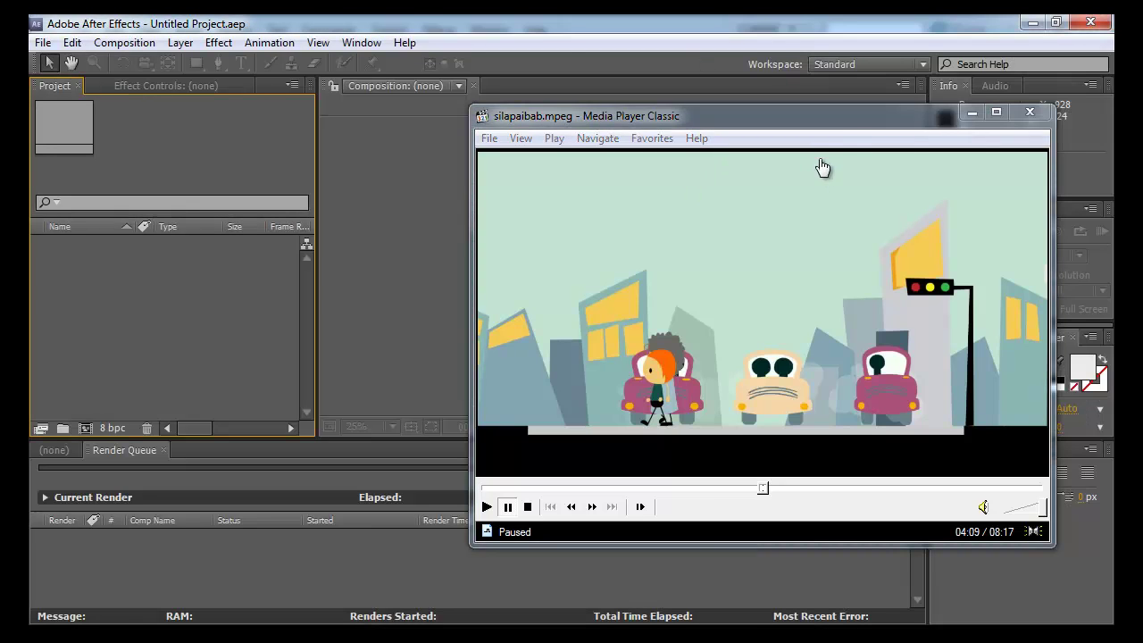
{"action": "left_click", "coordinate": [972, 113]}
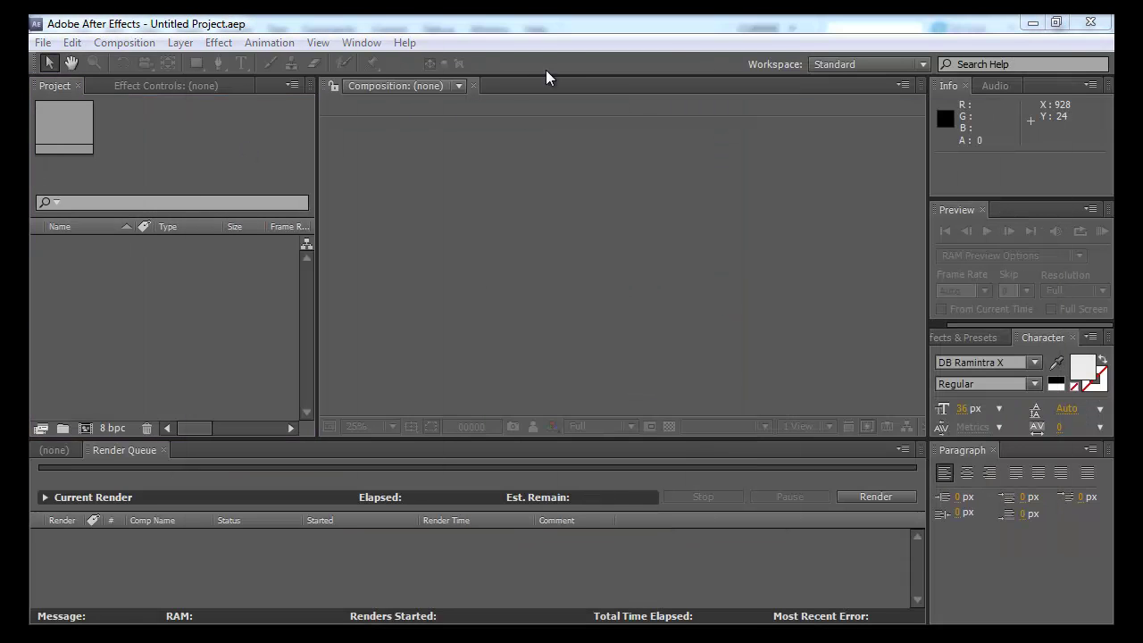
{"action": "right_click", "coordinate": [199, 319]}
{"action": "left_click", "coordinate": [89, 429]}
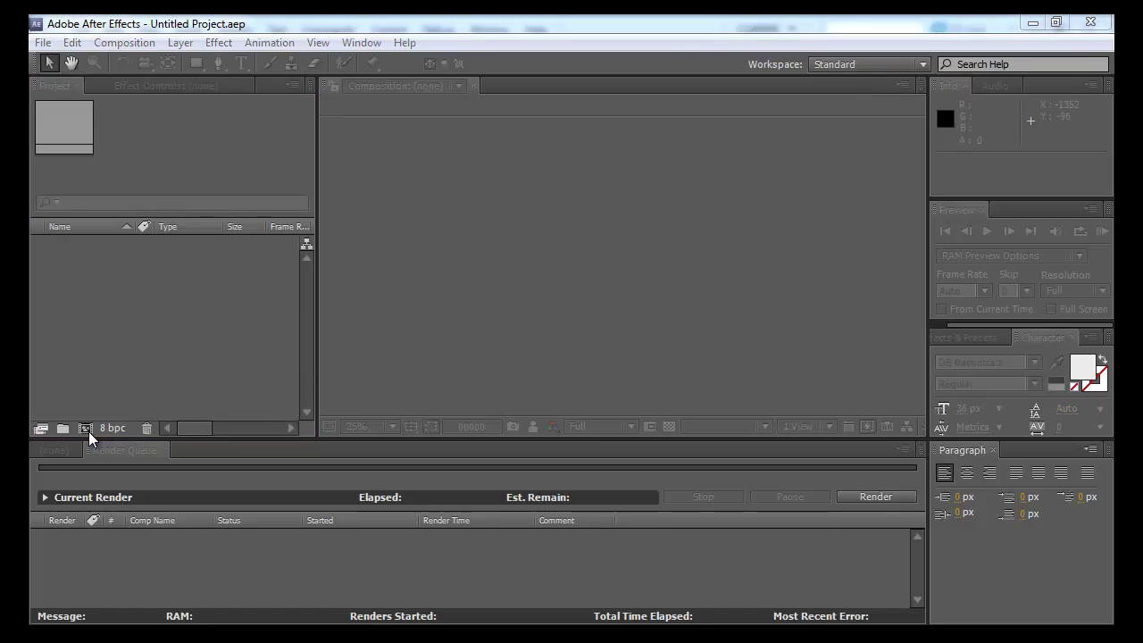
{"action": "left_click_drag", "start_coordinate": [522, 230], "coordinate": [665, 172]}
{"action": "left_click", "coordinate": [816, 540]}
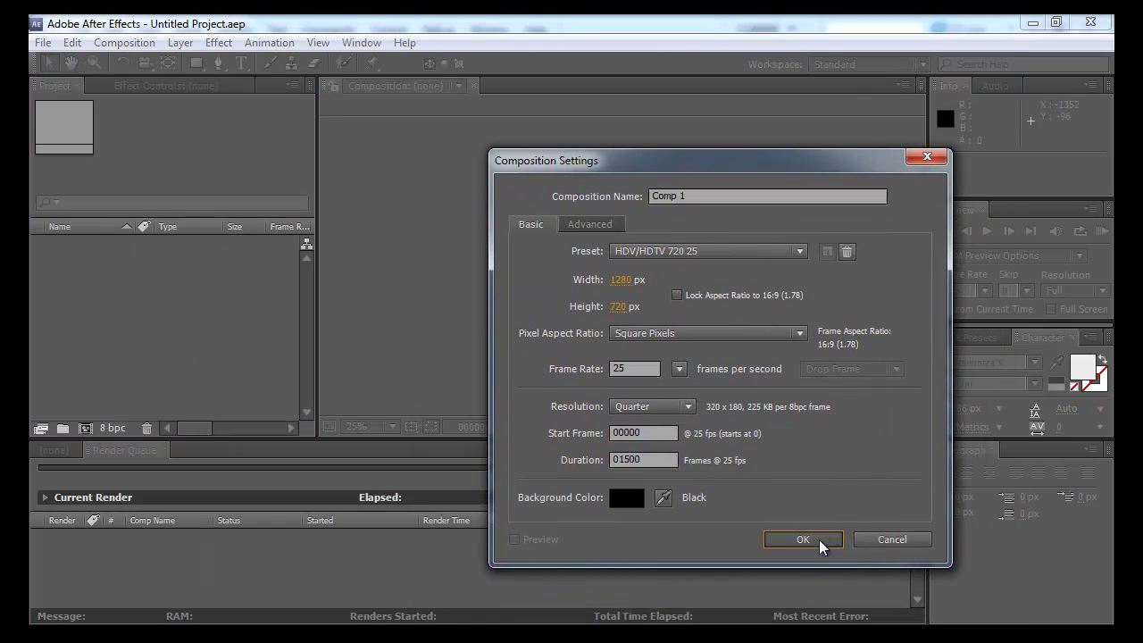
Draw a red rectangle about 424 by 336 px near the centre of the composition and nudge it slightly downward
{"action": "left_click", "coordinate": [196, 62]}
{"action": "mouse_move", "coordinate": [581, 221]}
{"action": "left_mouse_down"}
{"action": "mouse_move", "coordinate": [684, 294]}
{"action": "mouse_move", "coordinate": [675, 290]}
{"action": "left_mouse_up"}
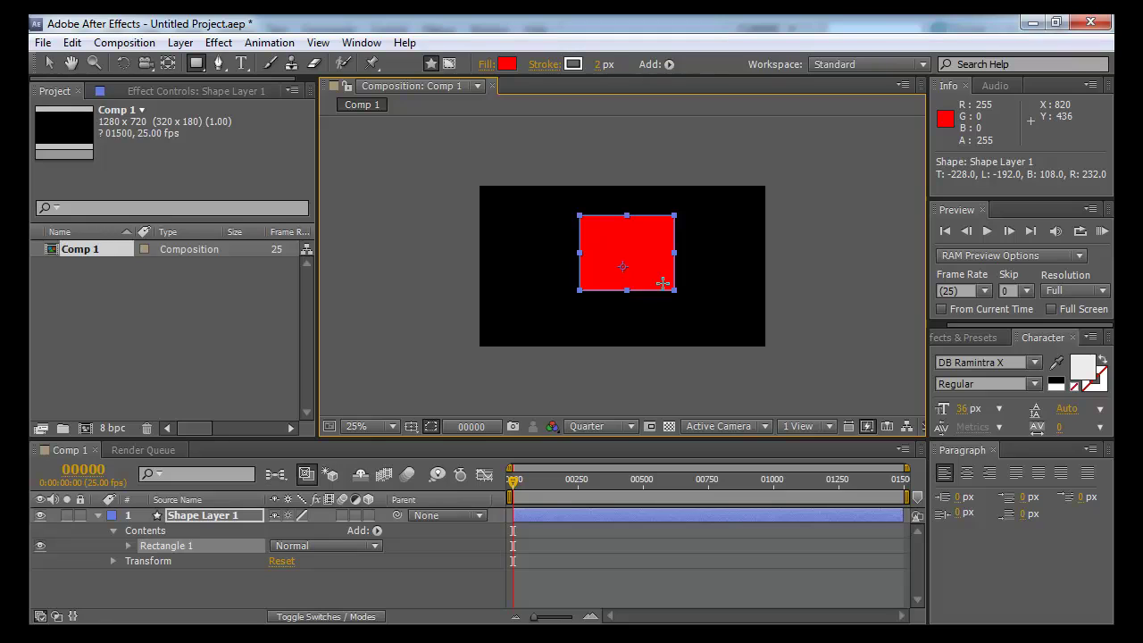
{"action": "key", "text": "v"}
{"action": "mouse_move", "coordinate": [651, 279]}
{"action": "left_mouse_down"}
{"action": "mouse_move", "coordinate": [853, 398]}
{"action": "mouse_move", "coordinate": [624, 298]}
{"action": "mouse_move", "coordinate": [634, 279]}
{"action": "mouse_move", "coordinate": [893, 451]}
{"action": "mouse_move", "coordinate": [647, 282]}
{"action": "left_mouse_up"}
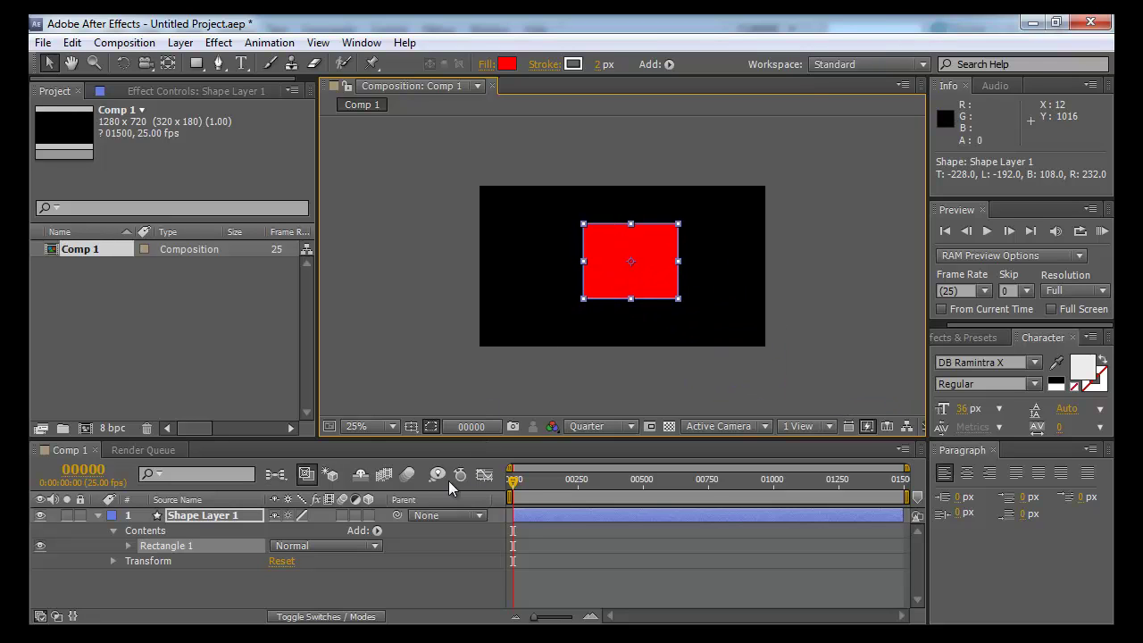
Make the shape layer 3D and view it at an orbited angle in Custom View 1
{"action": "left_click", "coordinate": [367, 515]}
{"action": "left_click", "coordinate": [691, 429]}
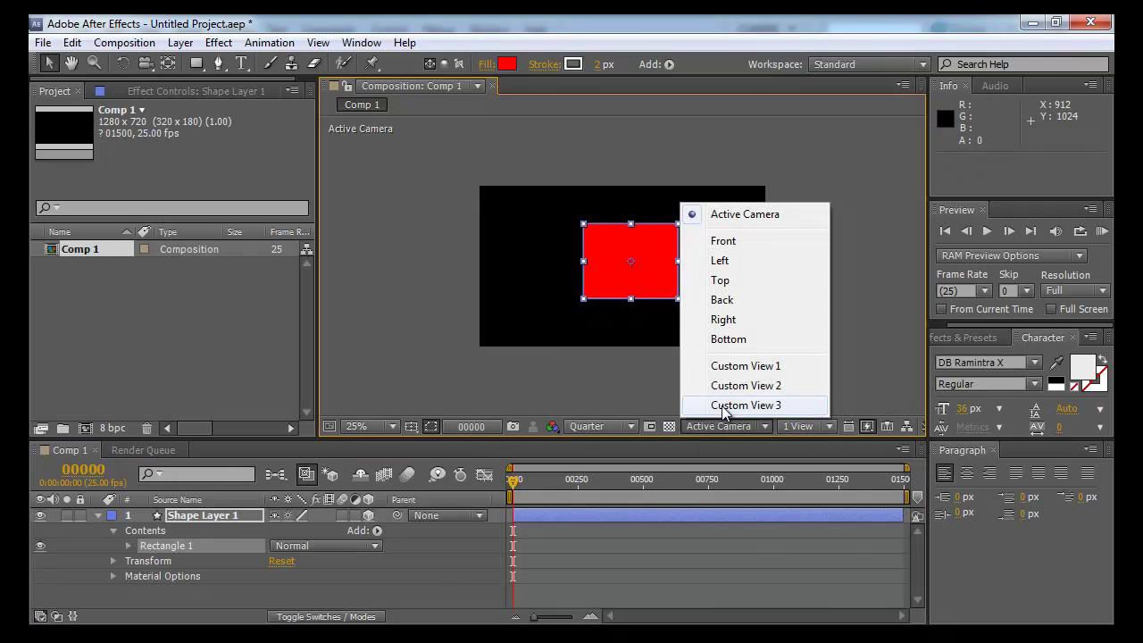
{"action": "left_click", "coordinate": [742, 365]}
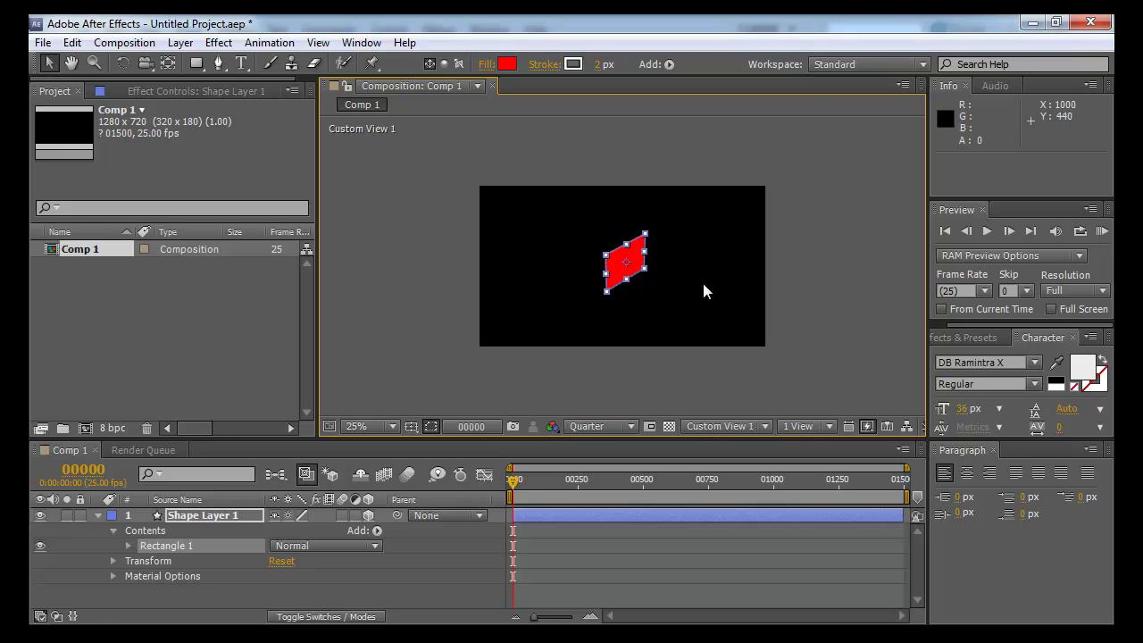
{"action": "key", "text": "c"}
{"action": "mouse_move", "coordinate": [704, 307]}
{"action": "left_mouse_down"}
{"action": "mouse_move", "coordinate": [658, 282]}
{"action": "mouse_move", "coordinate": [688, 289]}
{"action": "mouse_move", "coordinate": [706, 313]}
{"action": "left_mouse_up"}
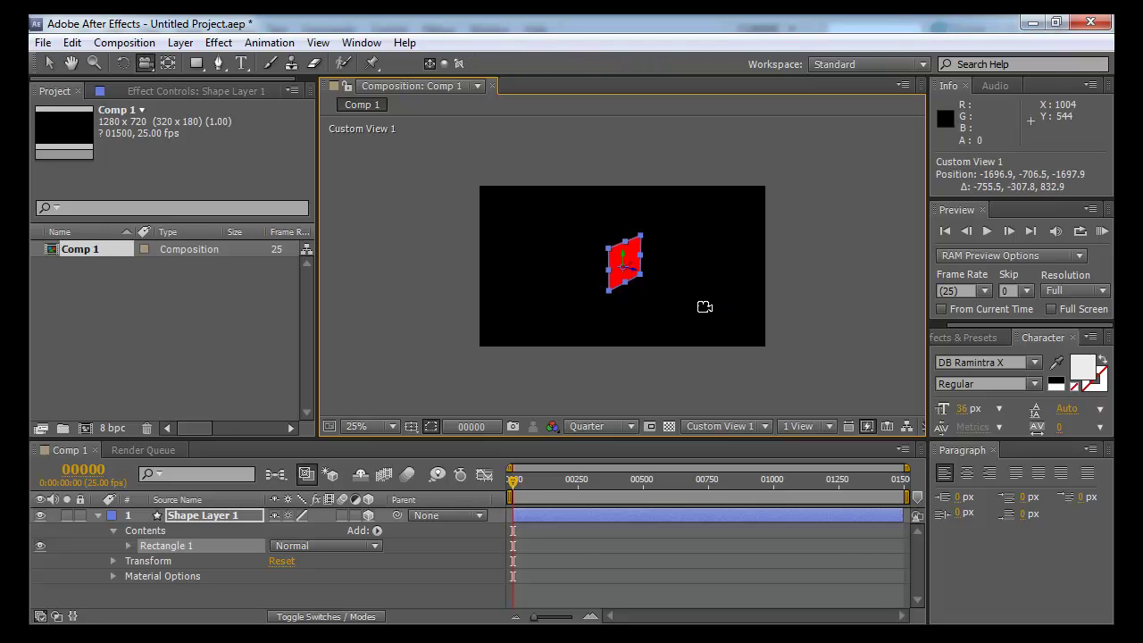
{"action": "key", "text": "v"}
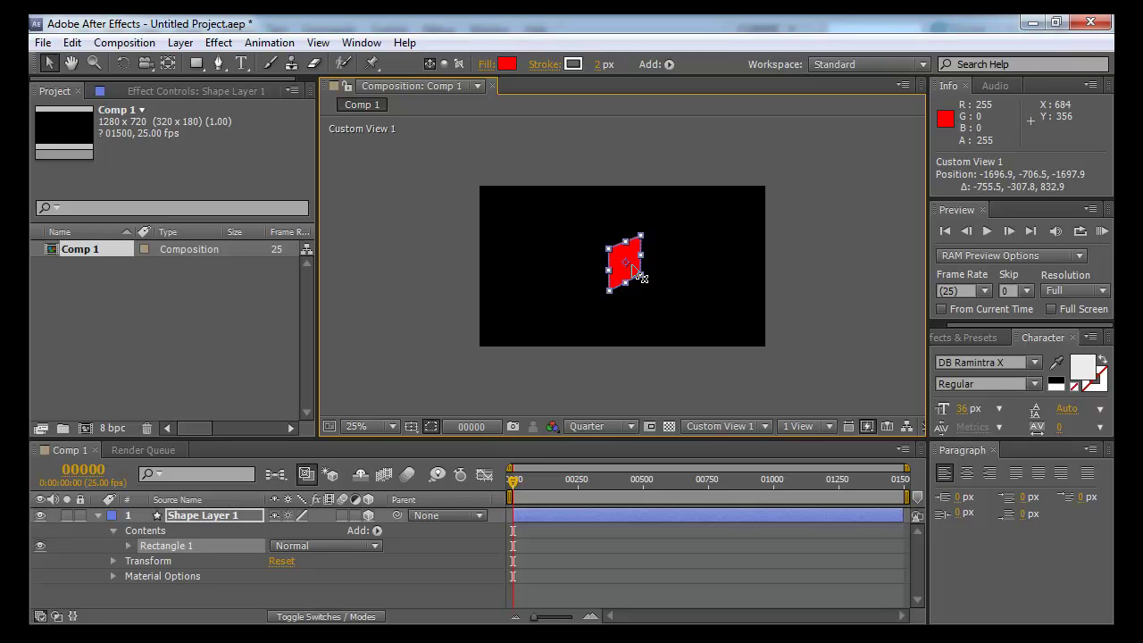
Keyframe the shape's position at frame 0 and bring it forward in depth to about Z -372.5 at frame 1499
{"action": "key", "text": "p"}
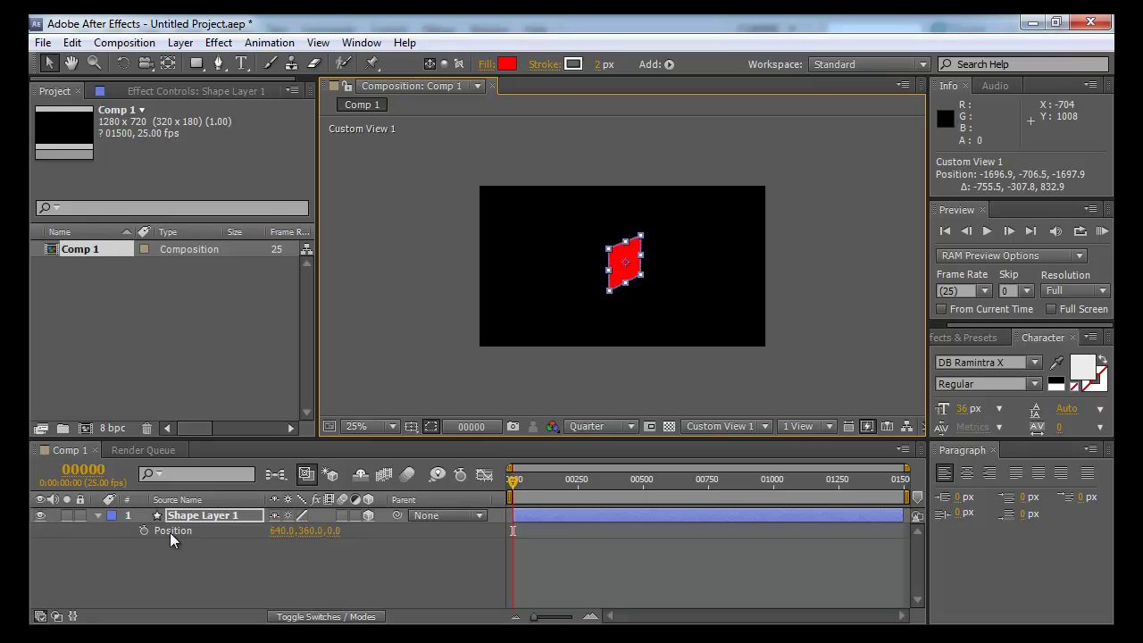
{"action": "left_click", "coordinate": [143, 531]}
{"action": "left_click_drag", "start_coordinate": [668, 497], "coordinate": [915, 505]}
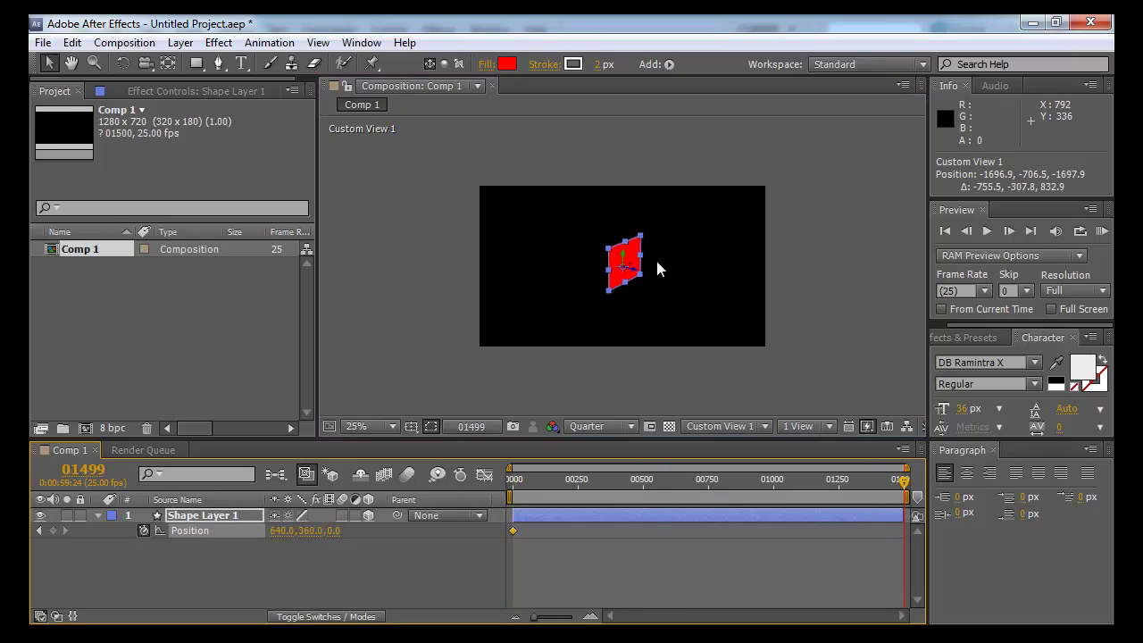
{"action": "left_click_drag", "start_coordinate": [635, 277], "coordinate": [711, 314]}
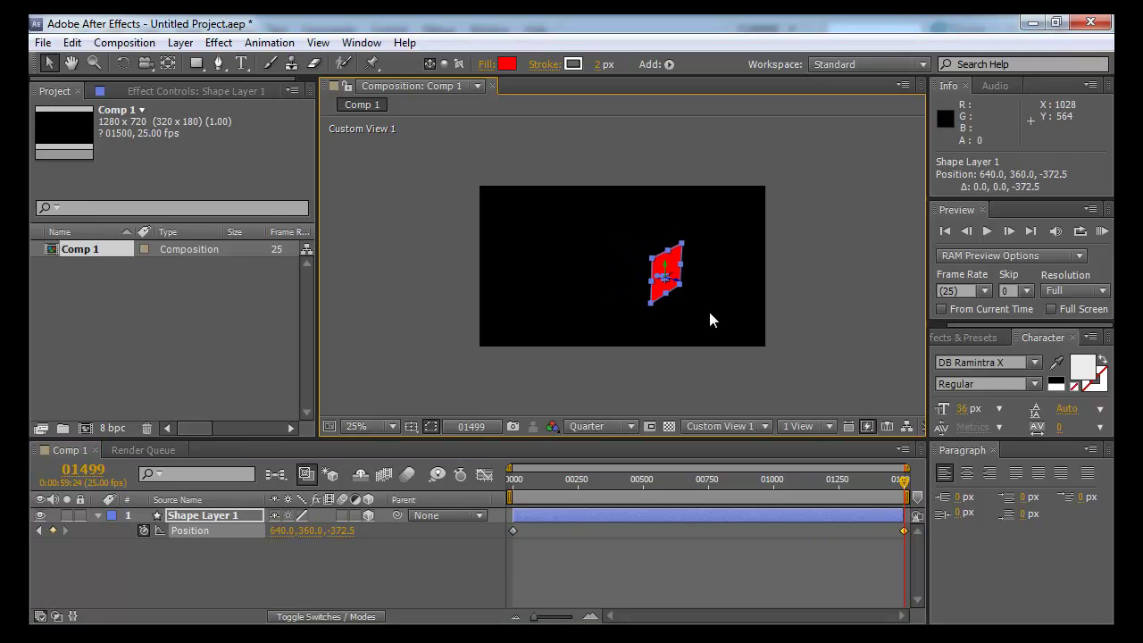
{"action": "left_click", "coordinate": [709, 310]}
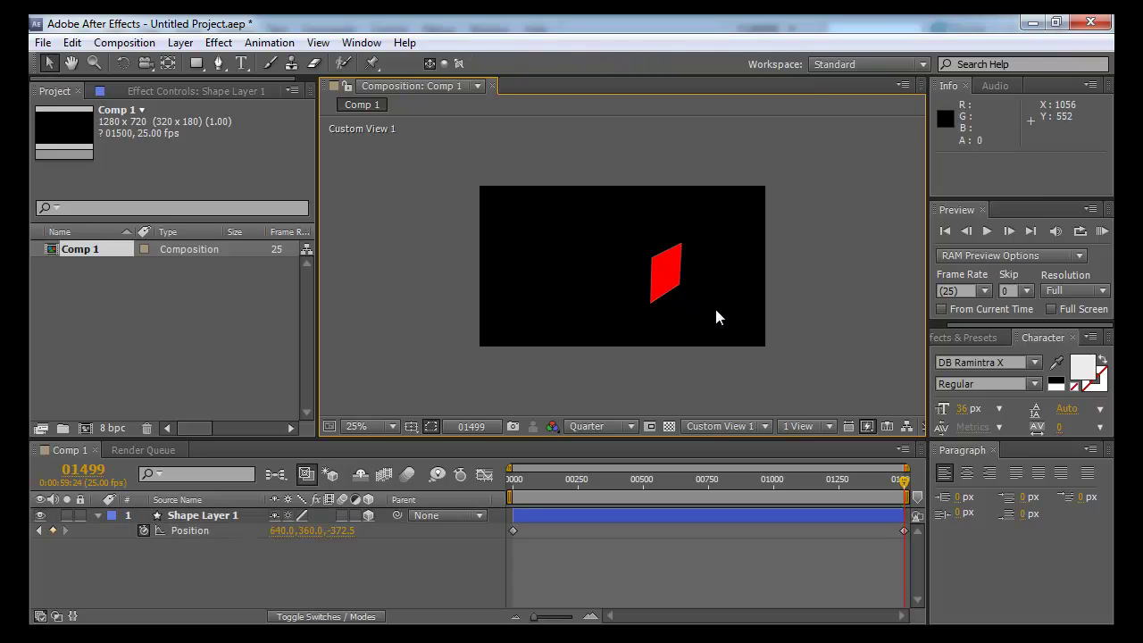
Pre-compose the animated shape layer together with its position keyframes
{"action": "key", "text": "c"}
{"action": "left_click_drag", "start_coordinate": [717, 306], "coordinate": [637, 297]}
{"action": "left_click_drag", "start_coordinate": [633, 478], "coordinate": [973, 515]}
{"action": "key", "text": "Home"}
{"action": "left_click", "coordinate": [554, 516]}
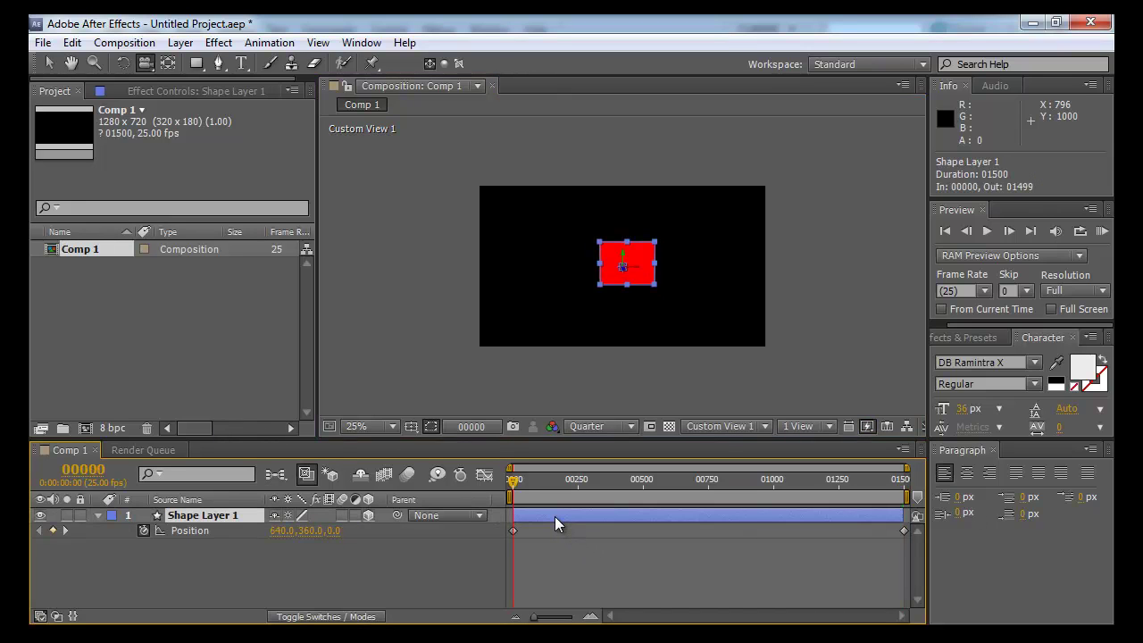
{"action": "key", "text": "ctrl+shift+c"}
{"action": "left_click", "coordinate": [624, 414]}
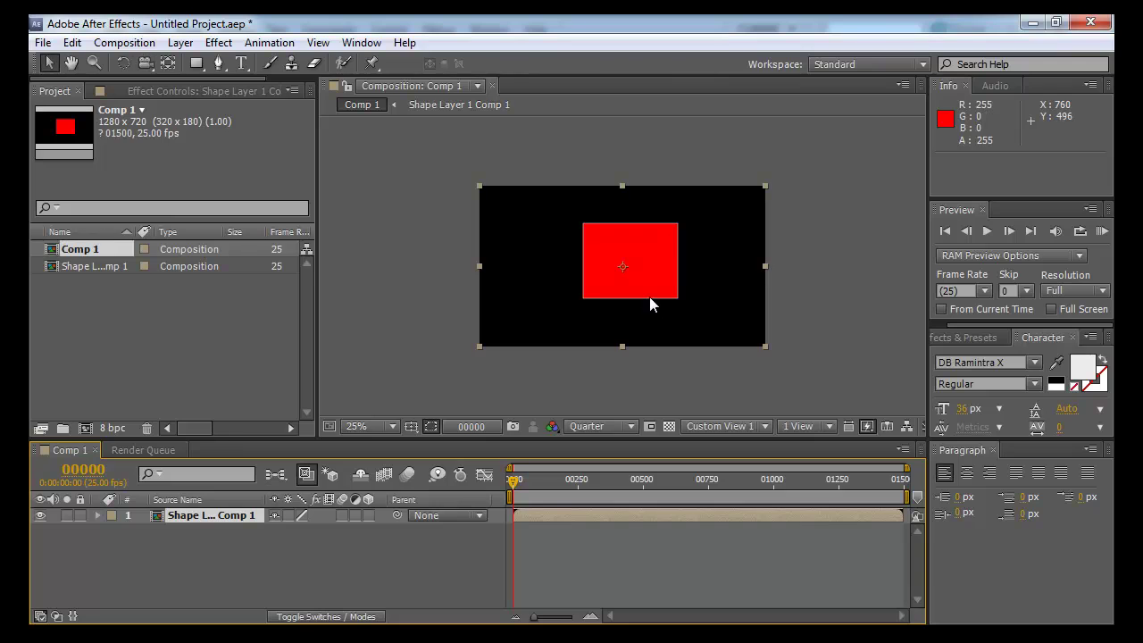
Inside the pre-composition, enlarge the rectangle to about 408% and move it to about 2358.6, 1798.2, -637.2 at frame 1499
{"action": "double_click", "coordinate": [650, 300]}
{"action": "key", "text": "End"}
{"action": "key", "text": "Home"}
{"action": "key", "text": "End"}
{"action": "left_click_drag", "start_coordinate": [636, 269], "coordinate": [812, 427]}
{"action": "left_click_drag", "start_coordinate": [779, 483], "coordinate": [391, 433]}
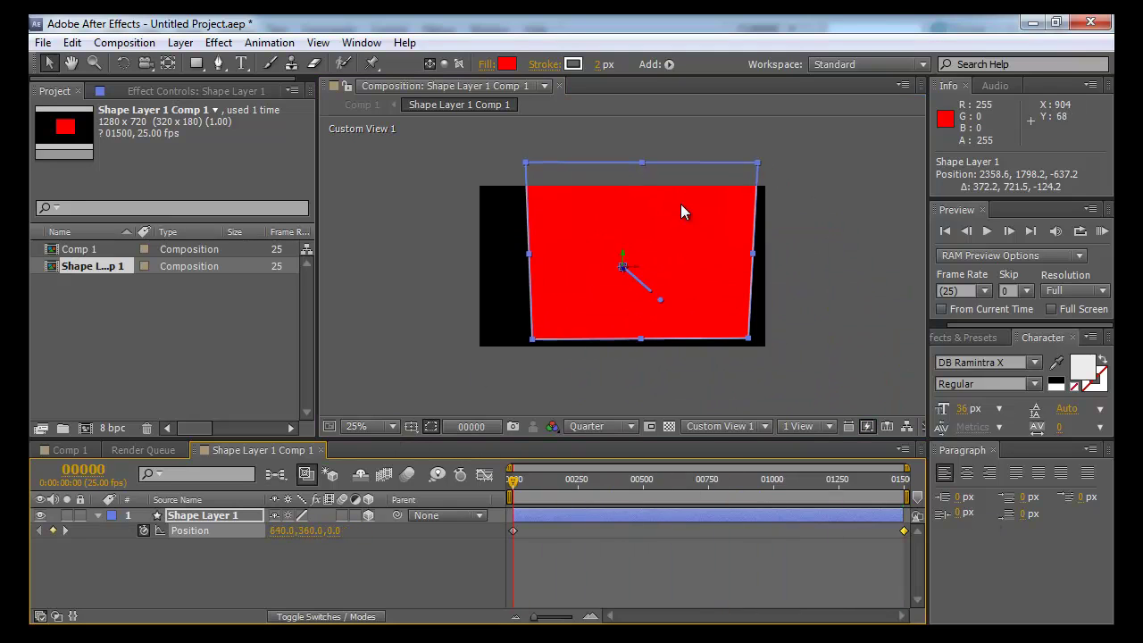
Add a scale keyframe for the rectangle at frame 0 and reduce it to about 187%
{"action": "key", "text": "s"}
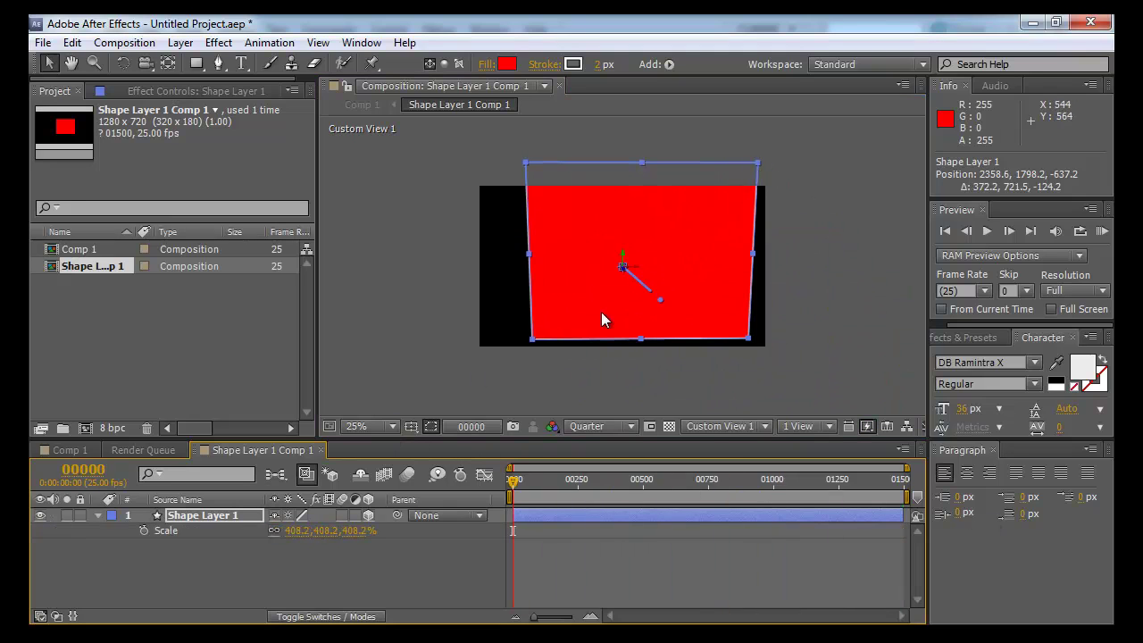
{"action": "left_click", "coordinate": [143, 531]}
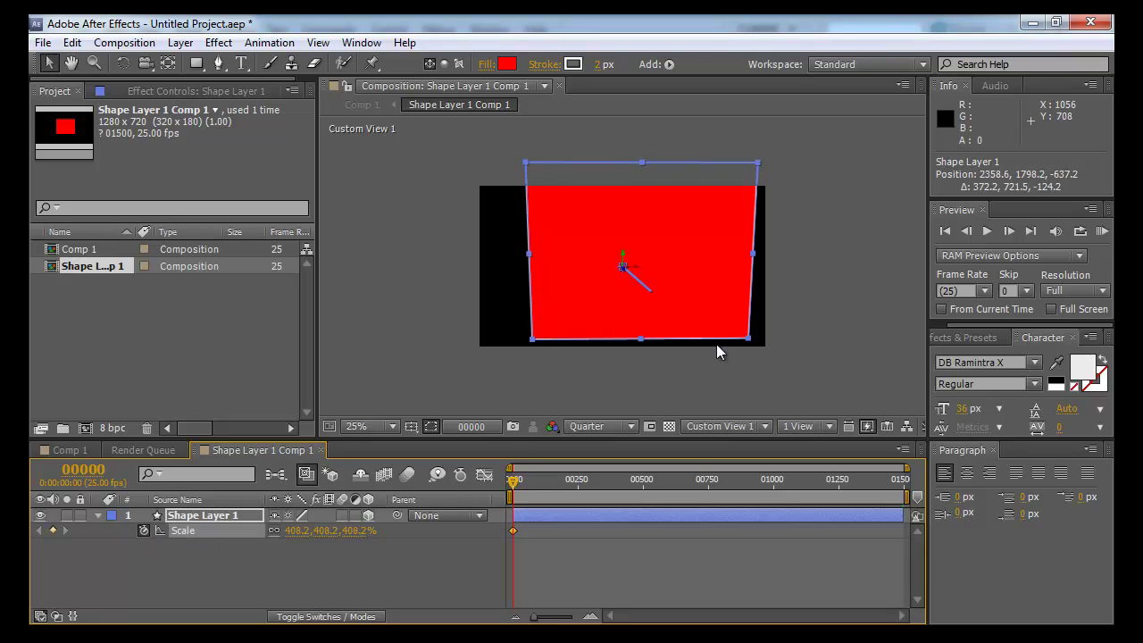
{"action": "left_click_drag", "start_coordinate": [746, 339], "coordinate": [688, 292]}
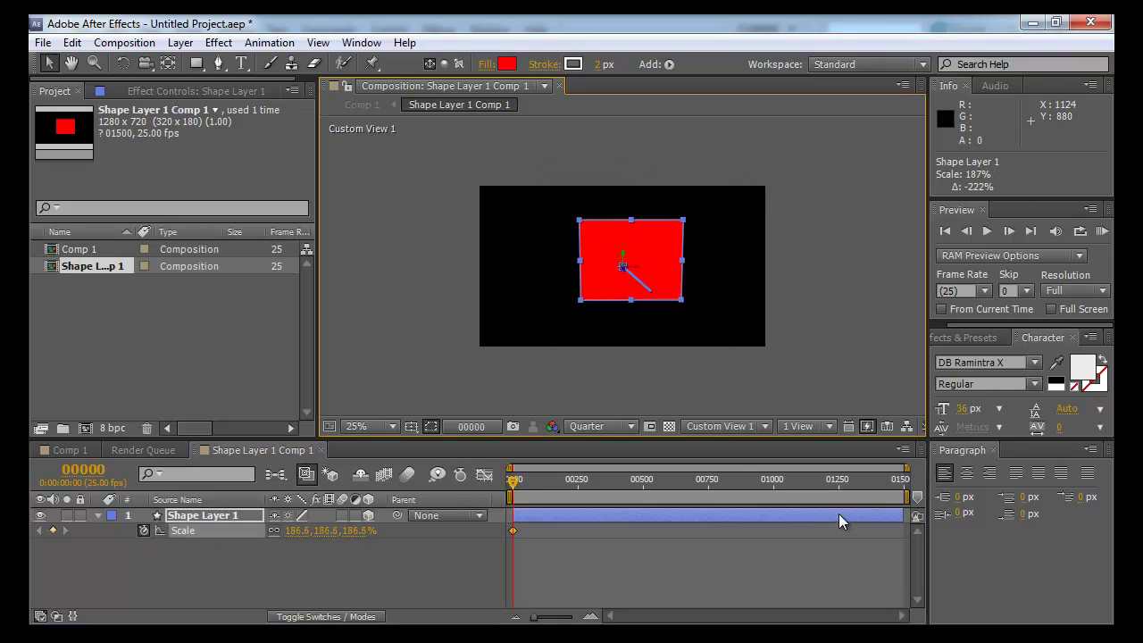
Enlarge the off-screen rectangle to about 515% at frame 1499
{"action": "key", "text": "End"}
{"action": "key", "text": "comma"}
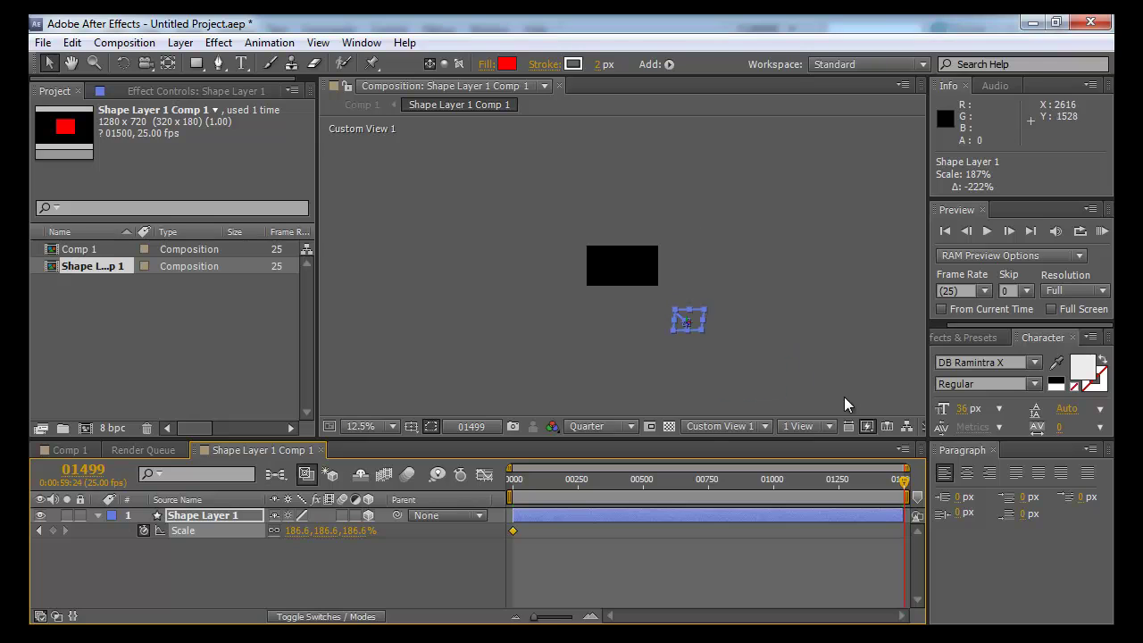
{"action": "left_click_drag", "start_coordinate": [696, 306], "coordinate": [737, 284]}
{"action": "key", "text": "period"}
{"action": "key", "text": "period"}
{"action": "left_click_drag", "start_coordinate": [710, 479], "coordinate": [383, 429]}
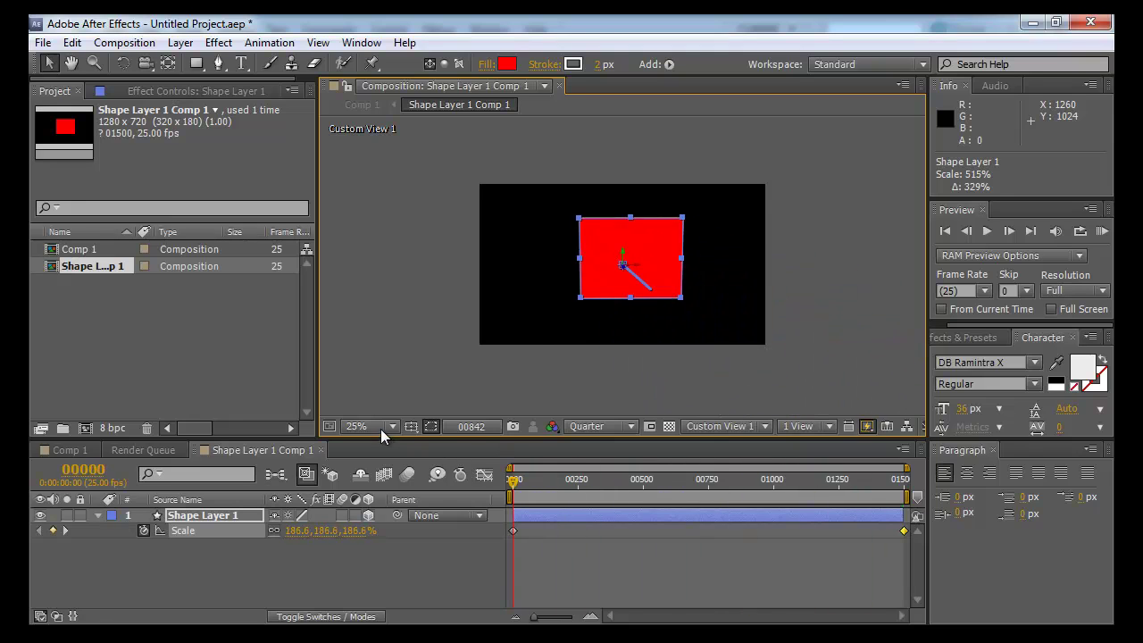
Shrink the rectangle to about 62% at frame 0 and move it to about 3179.4, 1849.6, -659.9 at frame 1499
{"action": "left_click_drag", "start_coordinate": [680, 298], "coordinate": [651, 276]}
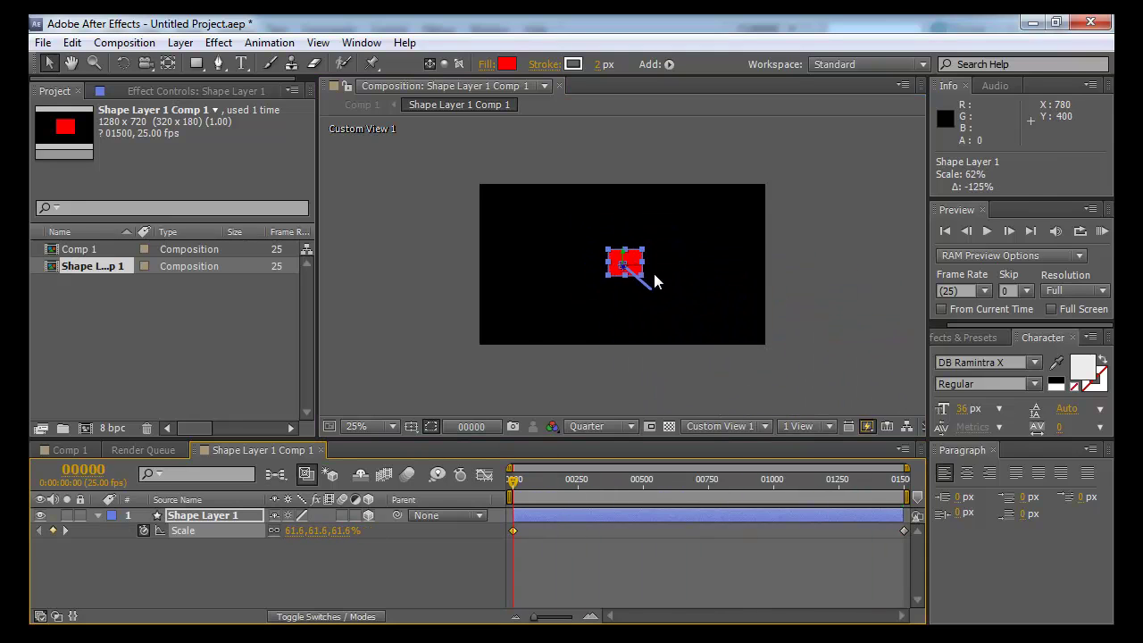
{"action": "left_click_drag", "start_coordinate": [513, 479], "coordinate": [919, 500]}
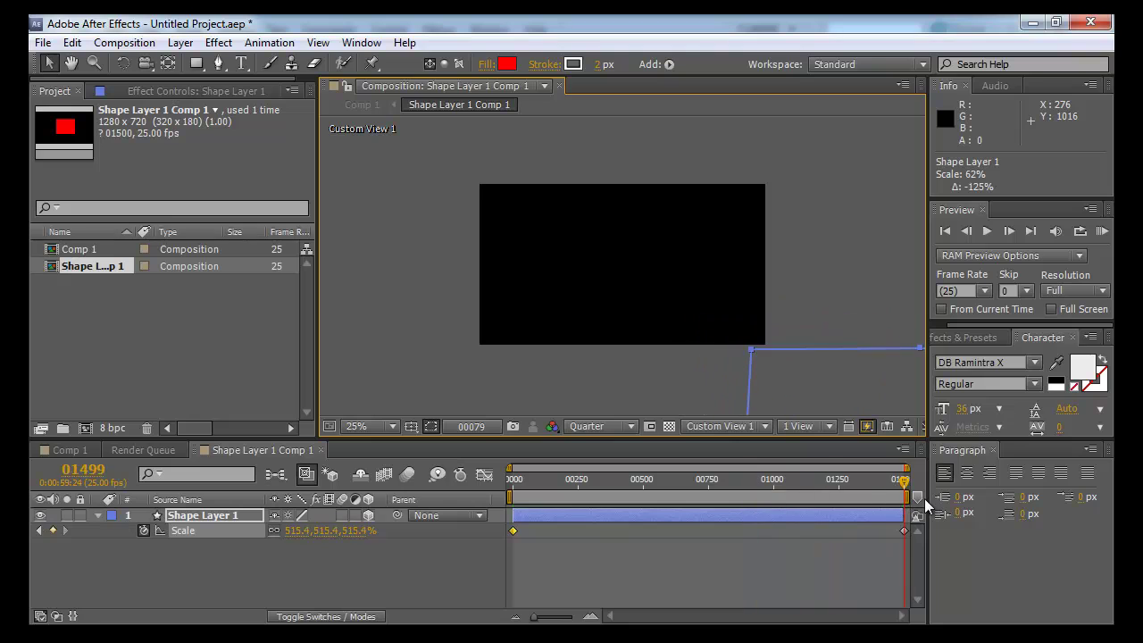
{"action": "left_click_drag", "start_coordinate": [776, 383], "coordinate": [871, 378]}
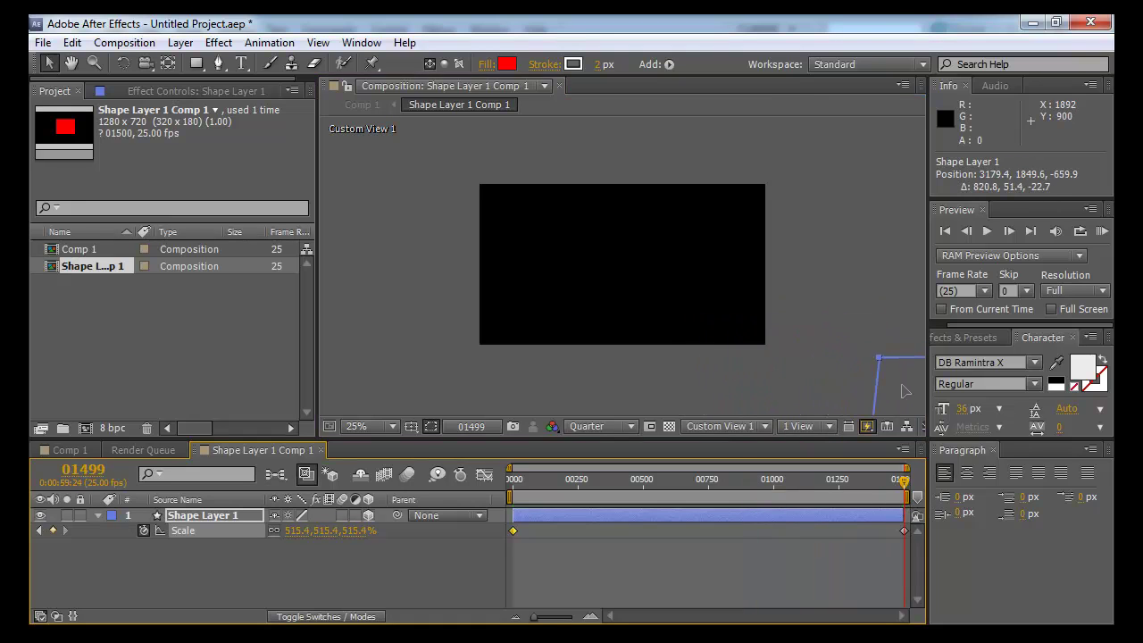
Return to Comp 1 and scrub through the timeline to check the growing rectangle's motion
{"action": "left_click_drag", "start_coordinate": [904, 480], "coordinate": [137, 443]}
{"action": "left_click", "coordinate": [138, 446]}
{"action": "left_click", "coordinate": [75, 446]}
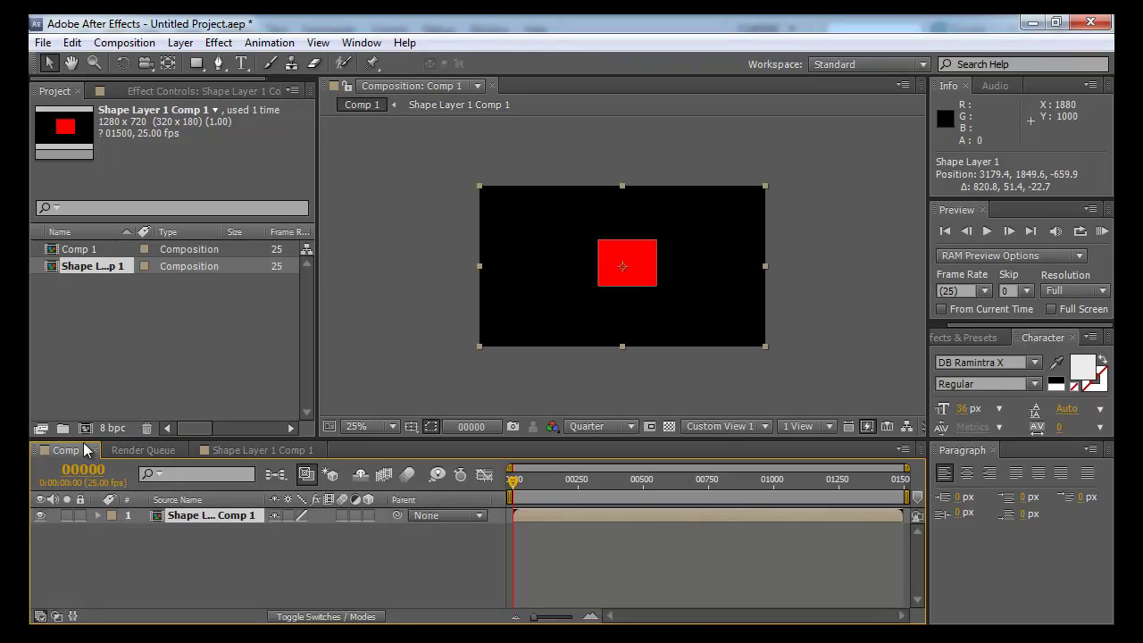
{"action": "left_click_drag", "start_coordinate": [655, 479], "coordinate": [433, 499]}
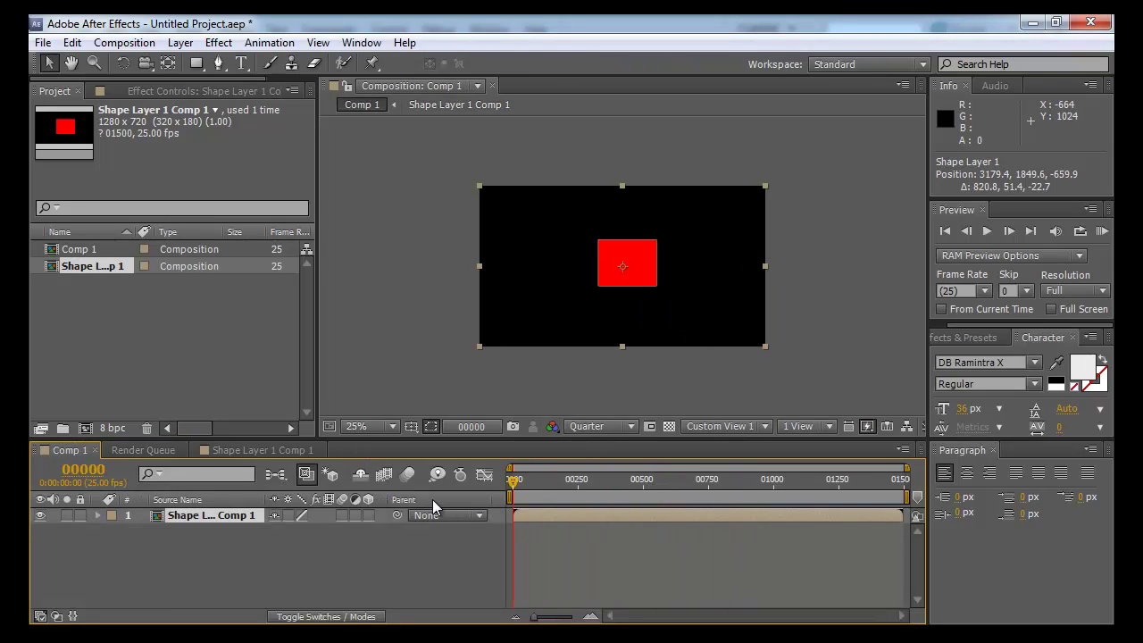
Make the nested composition layer 3D in Comp 1 and set a position keyframe for it at frame 0
{"action": "left_click", "coordinate": [368, 516]}
{"action": "key", "text": "c"}
{"action": "left_click_drag", "start_coordinate": [671, 255], "coordinate": [718, 265]}
{"action": "key", "text": "p"}
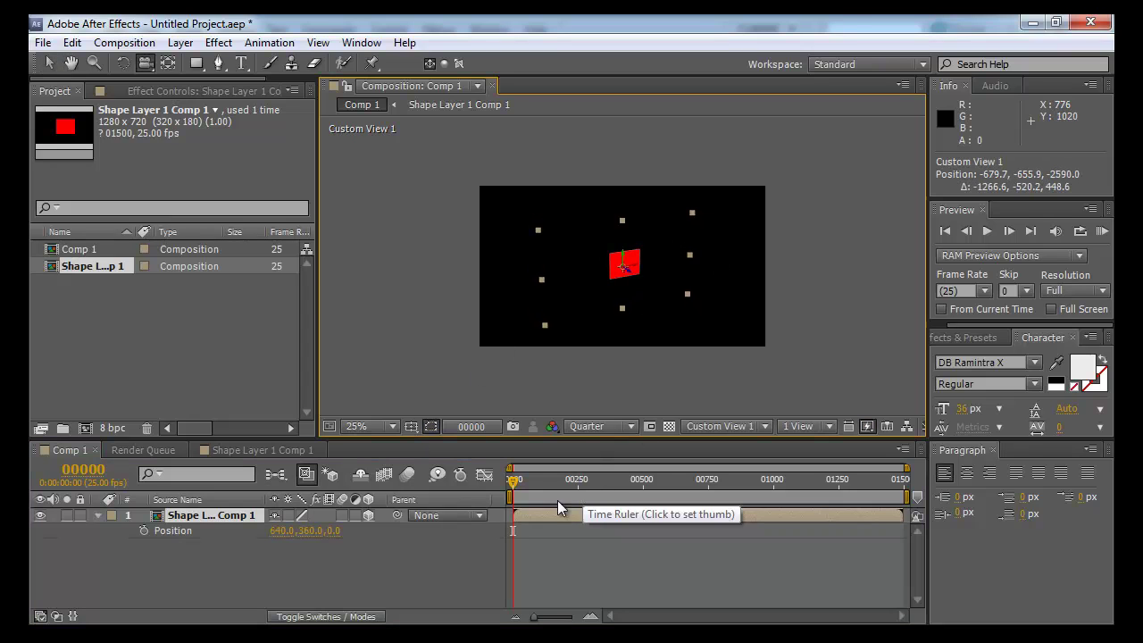
{"action": "left_click", "coordinate": [143, 531]}
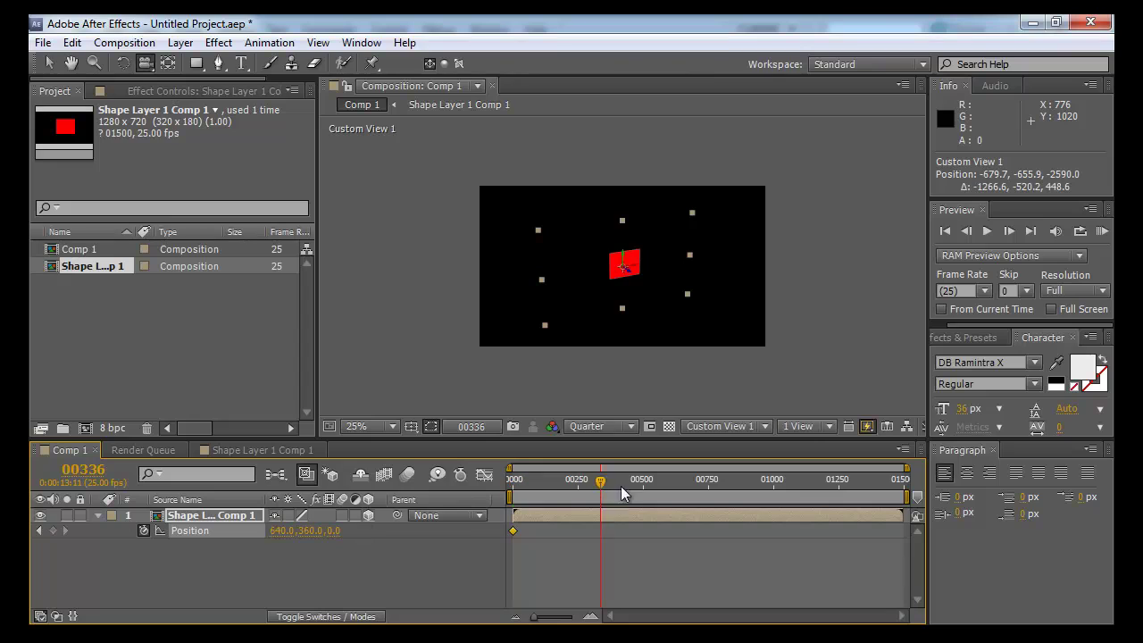
Pull the nested composition layer forward in depth to about 640, 360, -898.6 at frame 1499
{"action": "left_click_drag", "start_coordinate": [603, 480], "coordinate": [957, 498]}
{"action": "key", "text": "v"}
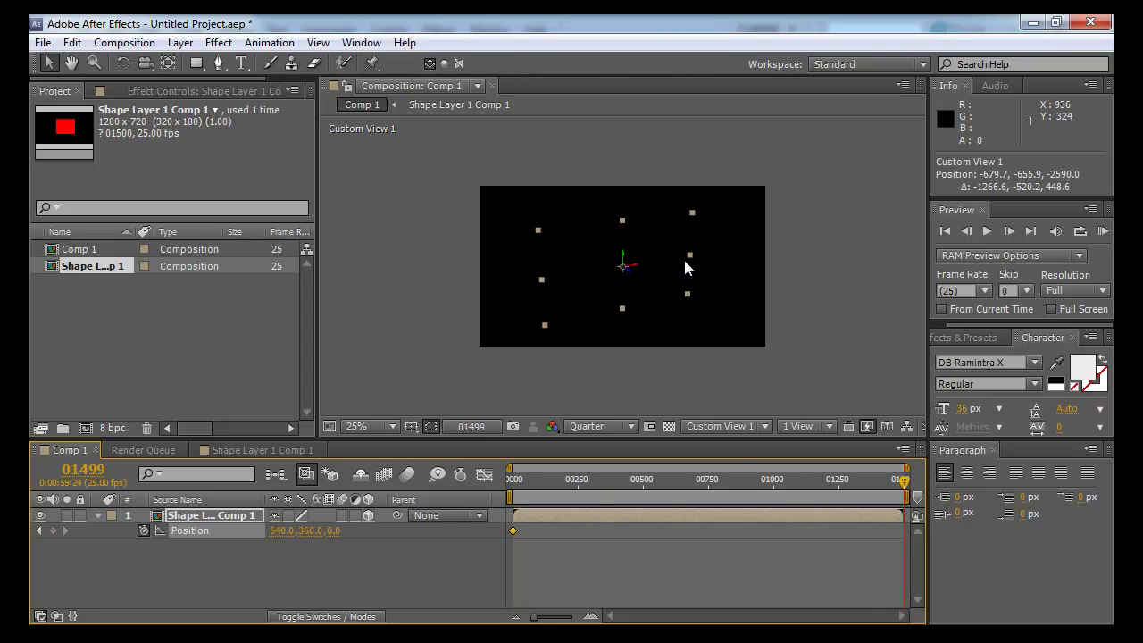
{"action": "left_click_drag", "start_coordinate": [634, 279], "coordinate": [812, 355]}
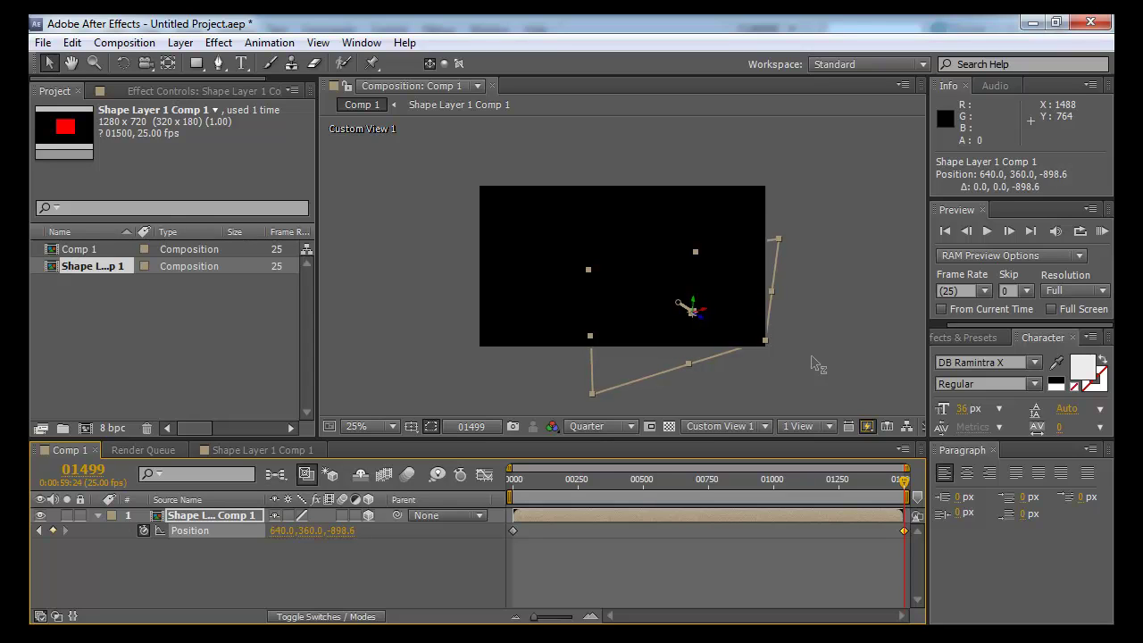
Orbit around the scene and scrub back to frame 0 to examine the nested layer's combined motion in depth
{"action": "key", "text": "c"}
{"action": "left_click_drag", "start_coordinate": [684, 303], "coordinate": [738, 323]}
{"action": "left_click_drag", "start_coordinate": [743, 473], "coordinate": [441, 453]}
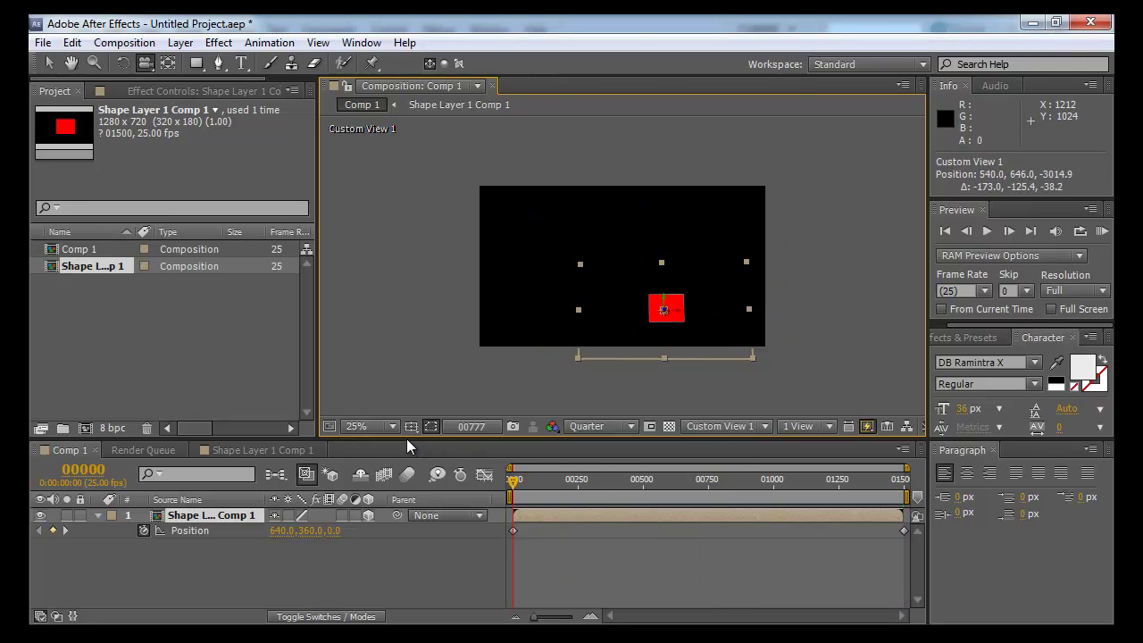
{"action": "left_click_drag", "start_coordinate": [804, 306], "coordinate": [796, 289]}
{"action": "left_click_drag", "start_coordinate": [628, 480], "coordinate": [481, 415]}
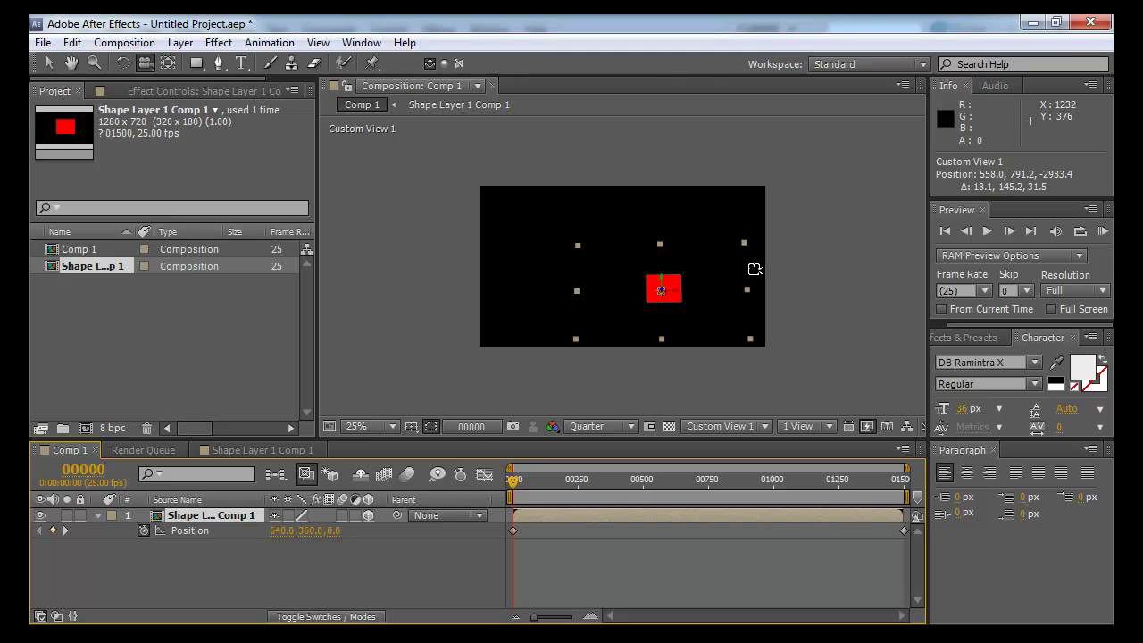
{"action": "key", "text": "c"}
{"action": "mouse_move", "coordinate": [704, 297]}
{"action": "left_mouse_down"}
{"action": "mouse_move", "coordinate": [742, 324]}
{"action": "mouse_move", "coordinate": [712, 316]}
{"action": "left_mouse_up"}
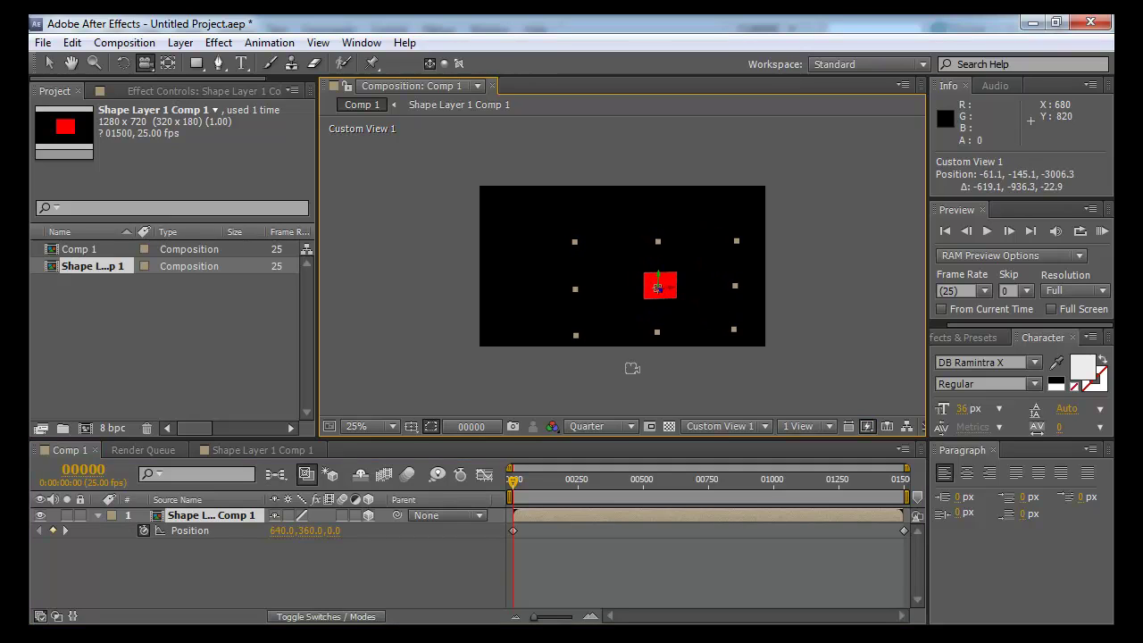
Draw a separate upright rectangle shape about 156 by 244 px beside the animated one, with fill FF0000
{"action": "right_click", "coordinate": [176, 322]}
{"action": "left_click", "coordinate": [195, 64]}
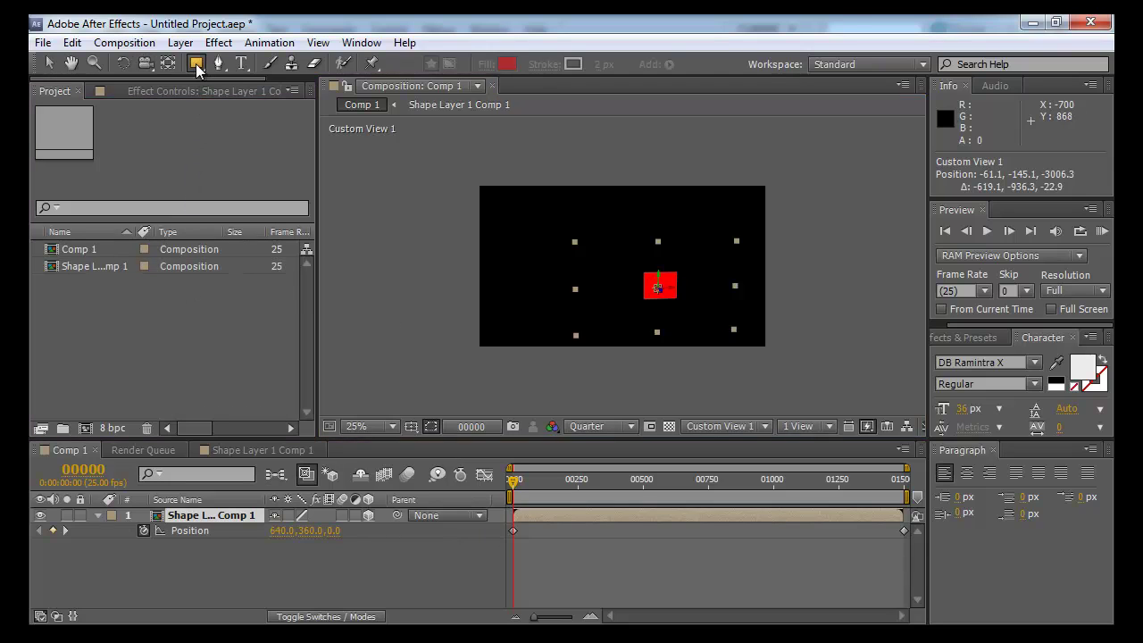
{"action": "left_click_drag", "start_coordinate": [682, 218], "coordinate": [728, 294]}
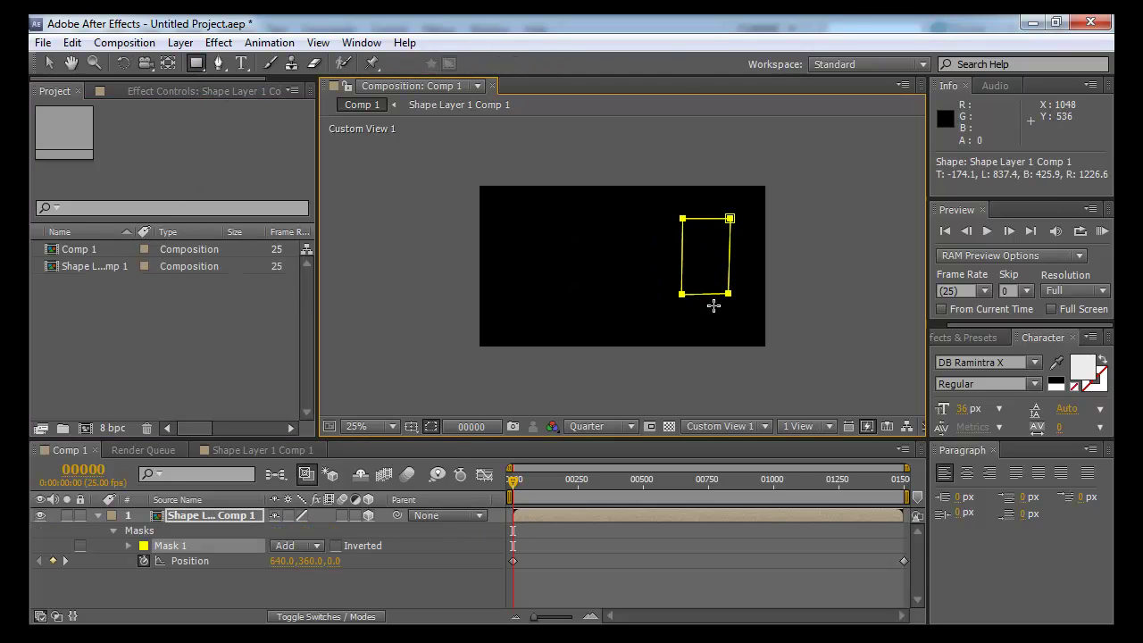
{"action": "key", "text": "ctrl+z"}
{"action": "left_click", "coordinate": [604, 583]}
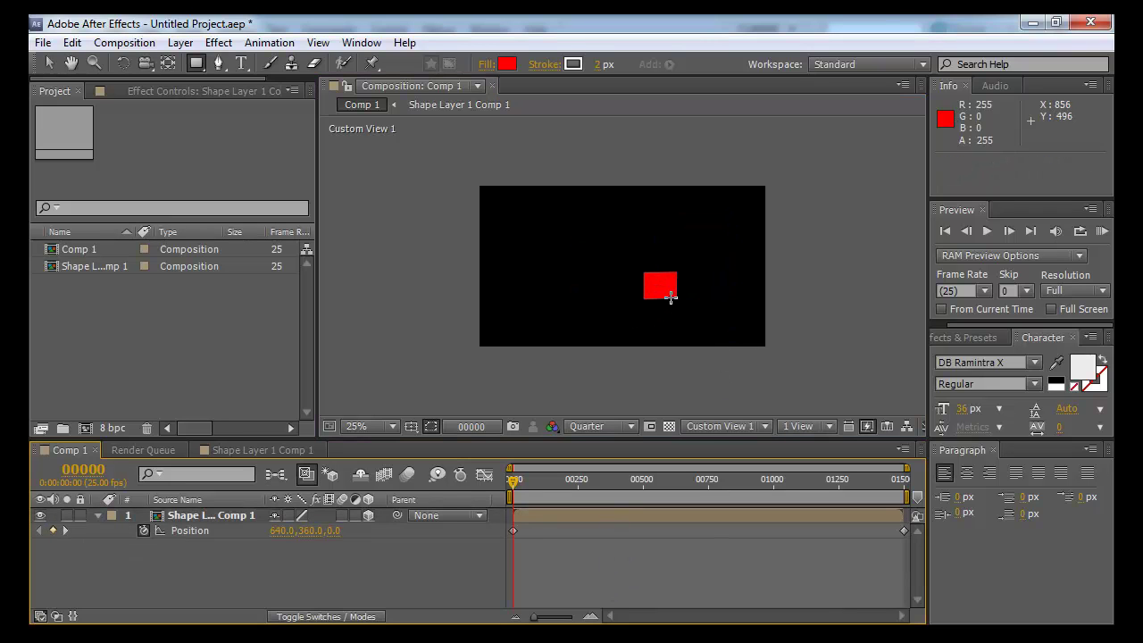
{"action": "mouse_move", "coordinate": [699, 225]}
{"action": "left_mouse_down"}
{"action": "mouse_move", "coordinate": [742, 295]}
{"action": "mouse_move", "coordinate": [736, 279]}
{"action": "left_mouse_up"}
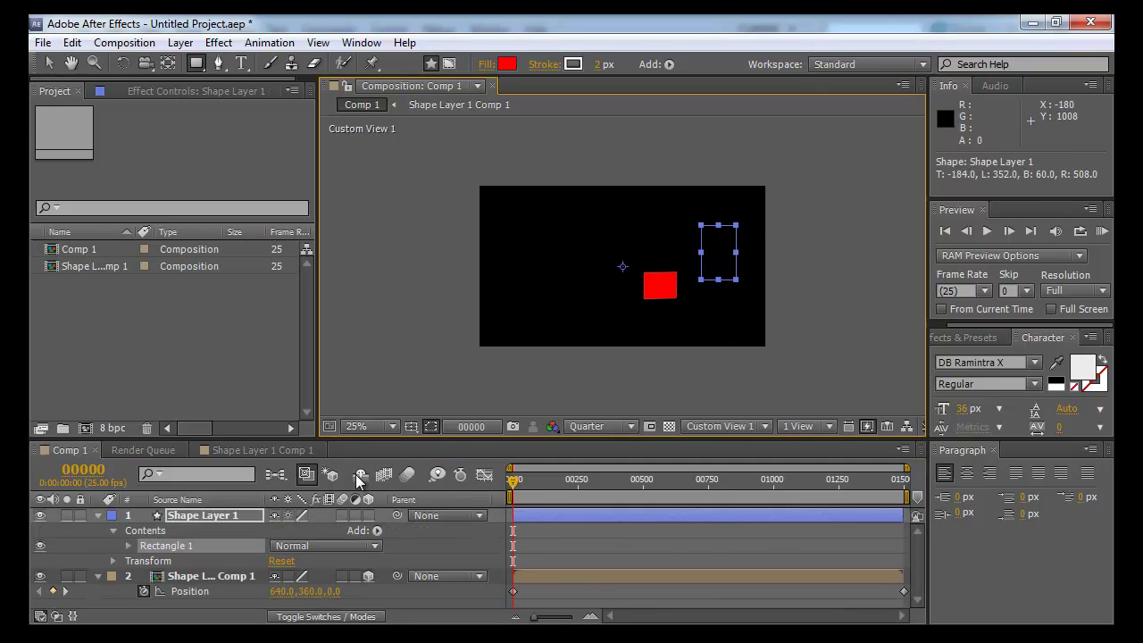
{"action": "left_click", "coordinate": [507, 64]}
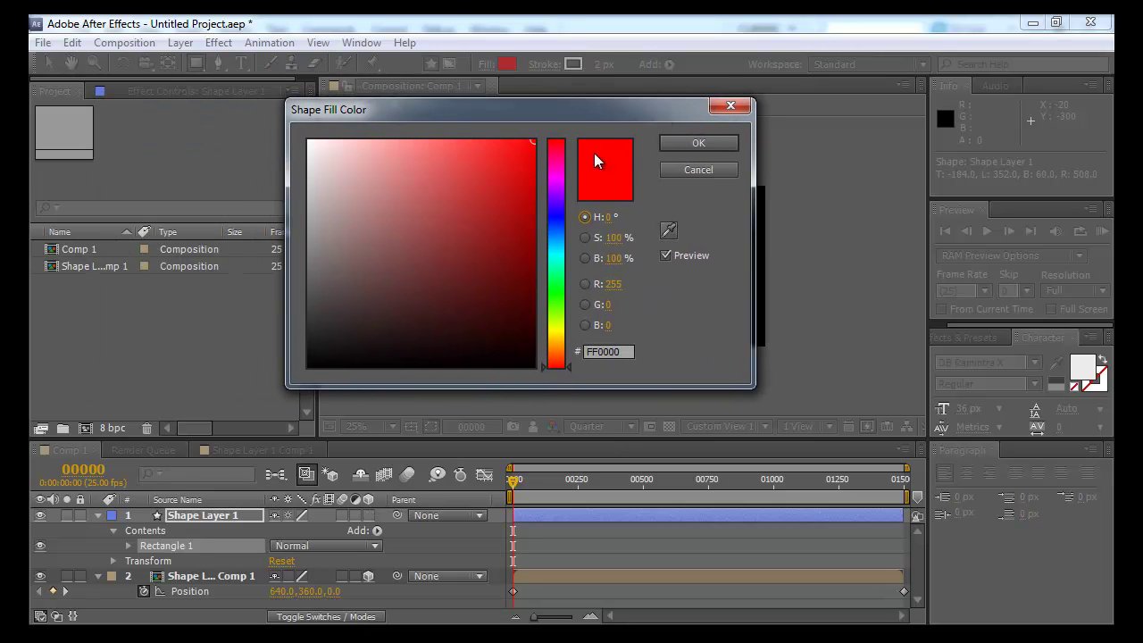
{"action": "key", "text": "Return"}
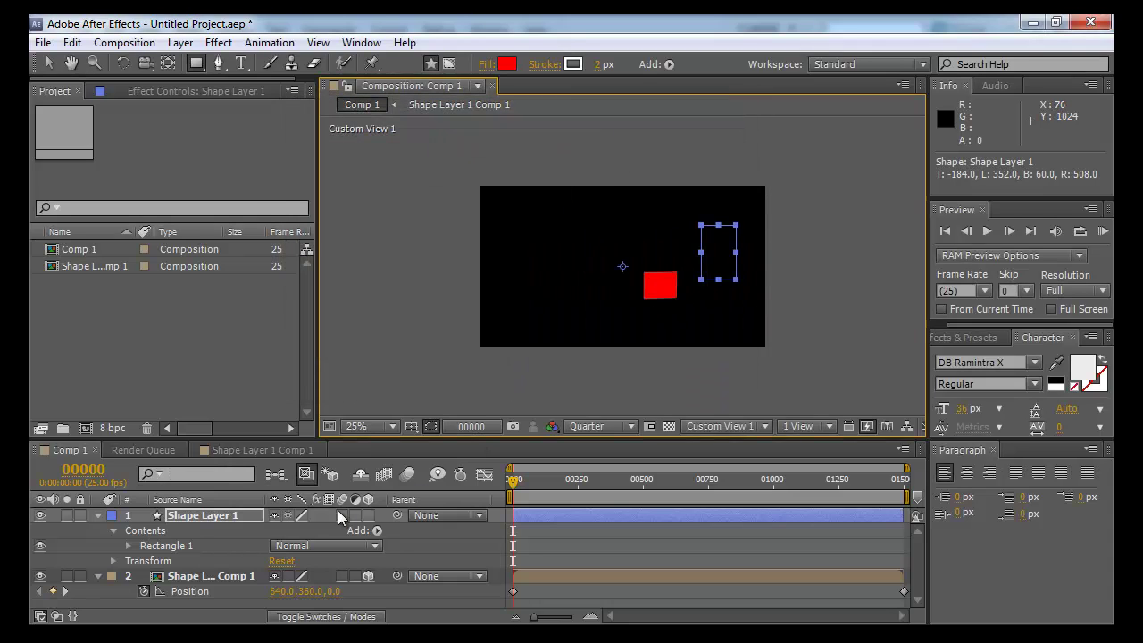
Make the new rectangle's shape layer 3D and view both layers from an angle
{"action": "left_click", "coordinate": [368, 515]}
{"action": "key", "text": "v"}
{"action": "key", "text": "c"}
{"action": "mouse_move", "coordinate": [697, 299]}
{"action": "left_mouse_down"}
{"action": "mouse_move", "coordinate": [727, 311]}
{"action": "mouse_move", "coordinate": [692, 290]}
{"action": "mouse_move", "coordinate": [787, 314]}
{"action": "mouse_move", "coordinate": [690, 290]}
{"action": "left_mouse_up"}
{"action": "key", "text": "v"}
{"action": "scroll", "coordinate": [719, 304], "scroll_direction": "down", "scroll_amount": 2}
{"action": "scroll", "coordinate": [707, 301], "scroll_direction": "up", "scroll_amount": 2}
{"action": "scroll", "coordinate": [709, 302], "scroll_direction": "down", "scroll_amount": 2}
{"action": "scroll", "coordinate": [707, 301], "scroll_direction": "down", "scroll_amount": 1}
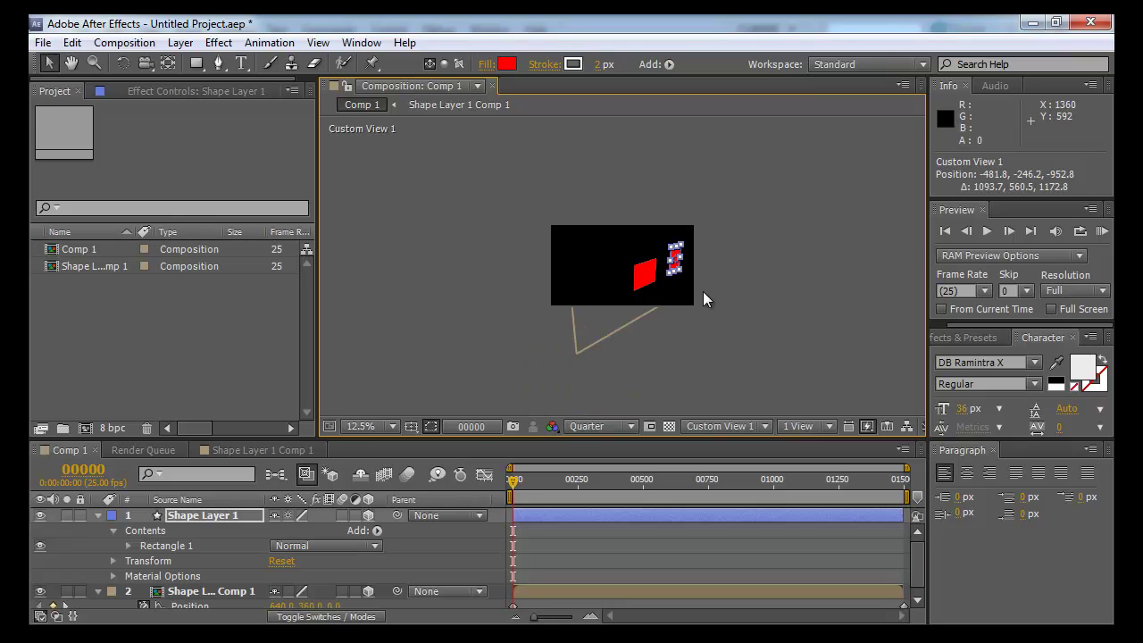
Move the upright rectangle forward in depth to about Z -153 and shift it sideways along its X axis
{"action": "left_click", "coordinate": [709, 268]}
{"action": "left_click", "coordinate": [676, 259]}
{"action": "left_click_drag", "start_coordinate": [658, 286], "coordinate": [674, 293]}
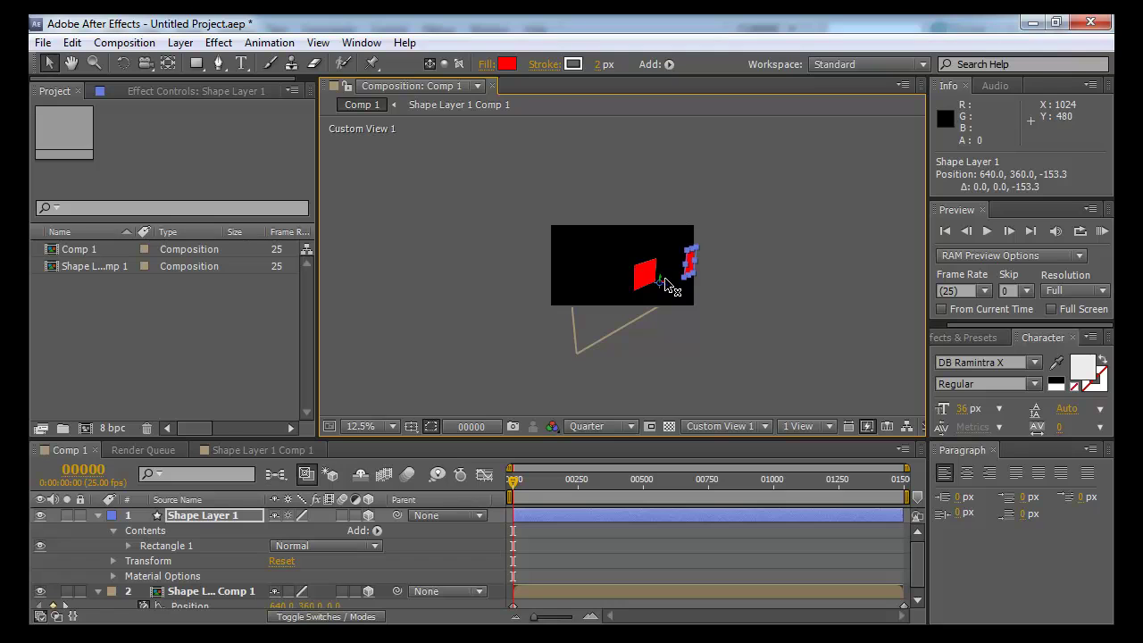
{"action": "key", "text": "."}
{"action": "left_click_drag", "start_coordinate": [709, 307], "coordinate": [607, 350]}
{"action": "key", "text": "c"}
{"action": "left_click_drag", "start_coordinate": [664, 298], "coordinate": [680, 268]}
{"action": "key", "text": "v"}
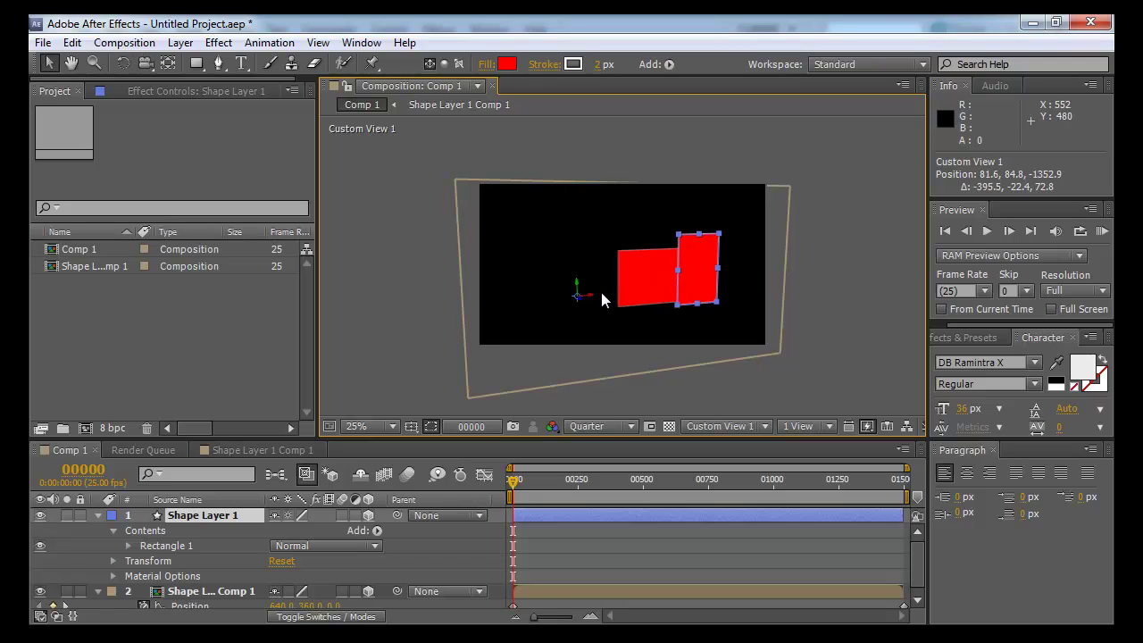
{"action": "left_click_drag", "start_coordinate": [596, 292], "coordinate": [664, 281]}
Select the nested composition layer and scrub its animation through frame 1499 and back to 853, comparing it with the static rectangle from several angles
{"action": "key", "text": "c"}
{"action": "left_click_drag", "start_coordinate": [525, 480], "coordinate": [572, 494]}
{"action": "mouse_move", "coordinate": [702, 342]}
{"action": "left_mouse_down"}
{"action": "mouse_move", "coordinate": [630, 342]}
{"action": "mouse_move", "coordinate": [706, 345]}
{"action": "mouse_move", "coordinate": [627, 298]}
{"action": "mouse_move", "coordinate": [658, 286]}
{"action": "mouse_move", "coordinate": [666, 306]}
{"action": "mouse_move", "coordinate": [694, 311]}
{"action": "left_mouse_up"}
{"action": "right_click", "coordinate": [705, 346]}
{"action": "left_click", "coordinate": [673, 316]}
{"action": "key", "text": "v"}
{"action": "key", "text": "c"}
{"action": "key", "text": "v"}
{"action": "left_click", "coordinate": [694, 321]}
{"action": "key", "text": "End"}
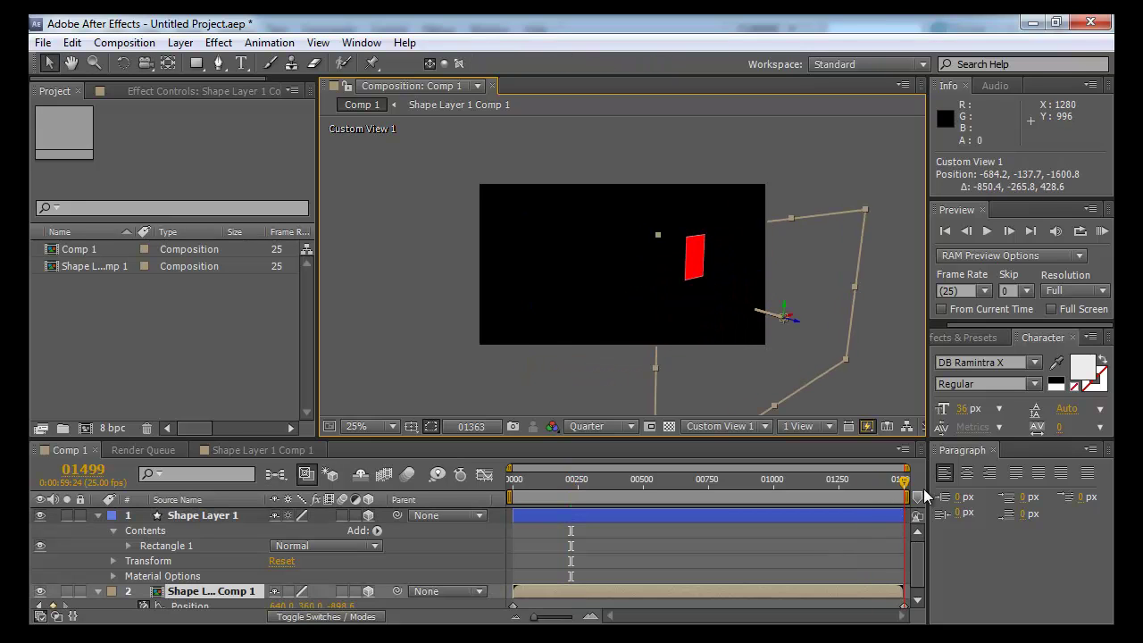
{"action": "left_click_drag", "start_coordinate": [853, 490], "coordinate": [736, 486]}
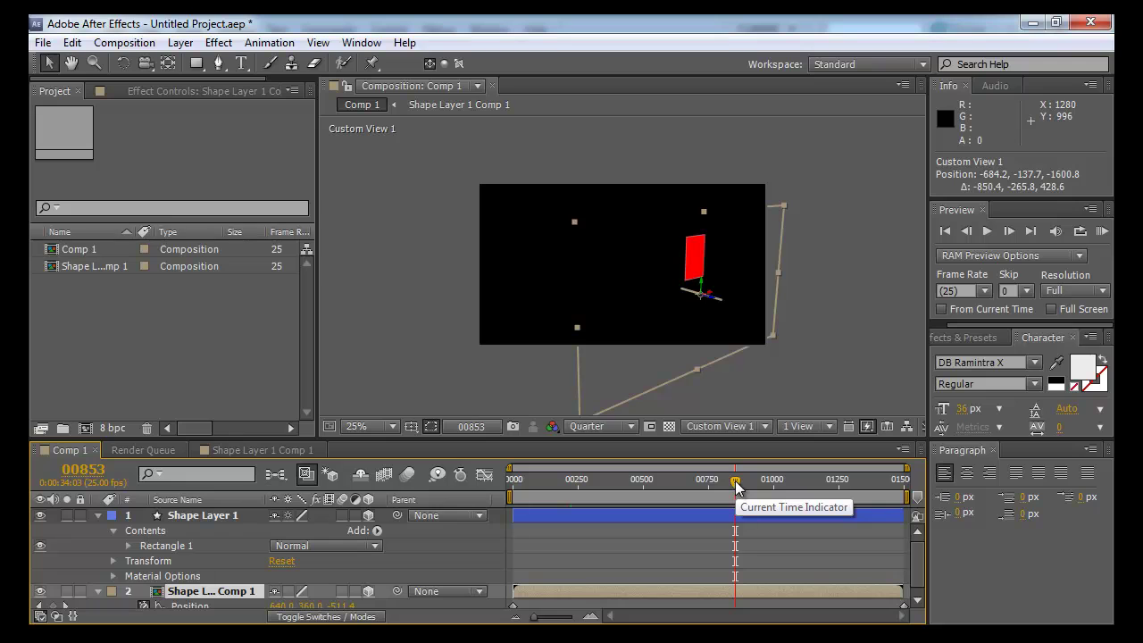
{"action": "key", "text": "c"}
{"action": "left_click_drag", "start_coordinate": [758, 324], "coordinate": [603, 321]}
Switch to Media Player Classic and play silapaibab.mpeg from 04:09 to 04:11 to study the cars' motion, then go to Flash
{"action": "key", "text": "alt+Tab"}
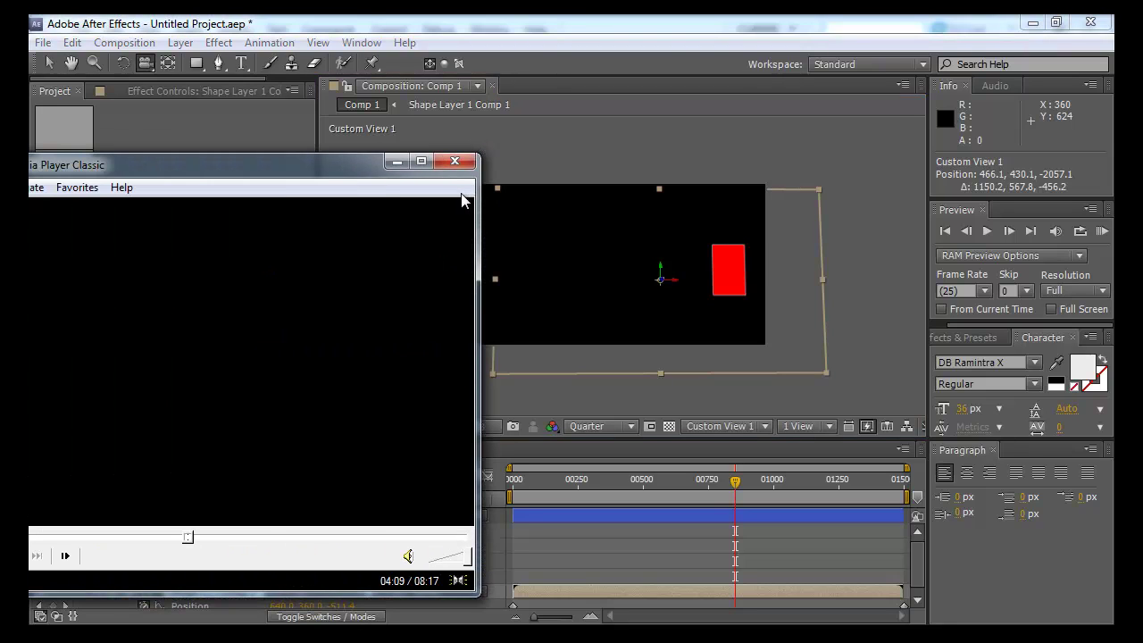
{"action": "left_click_drag", "start_coordinate": [223, 165], "coordinate": [473, 135]}
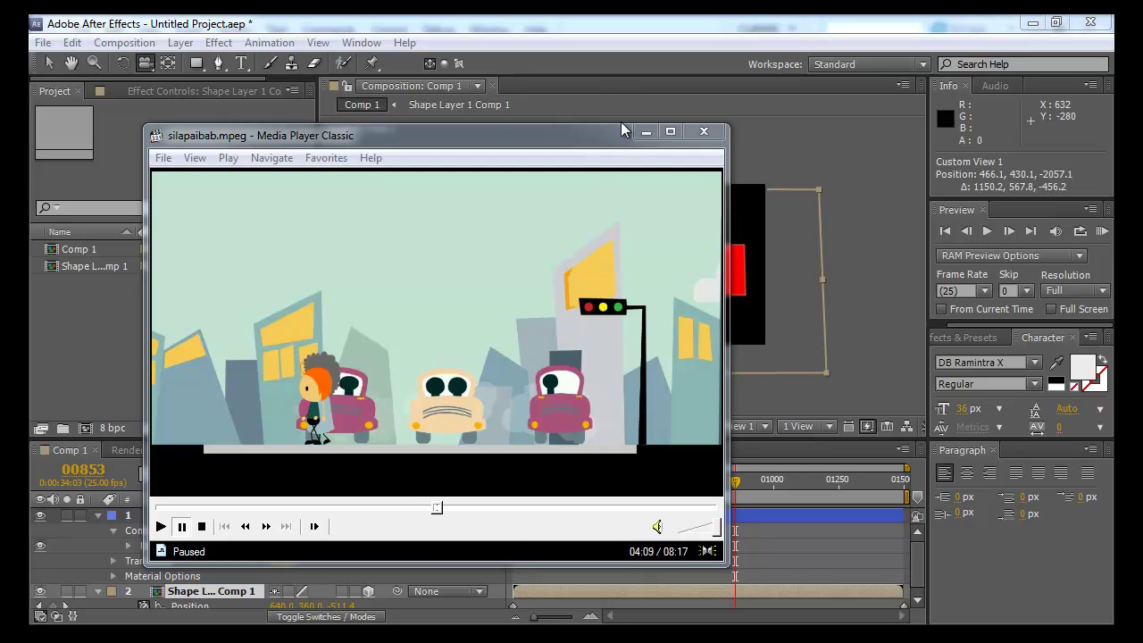
{"action": "left_click", "coordinate": [541, 289]}
{"action": "left_click", "coordinate": [553, 333]}
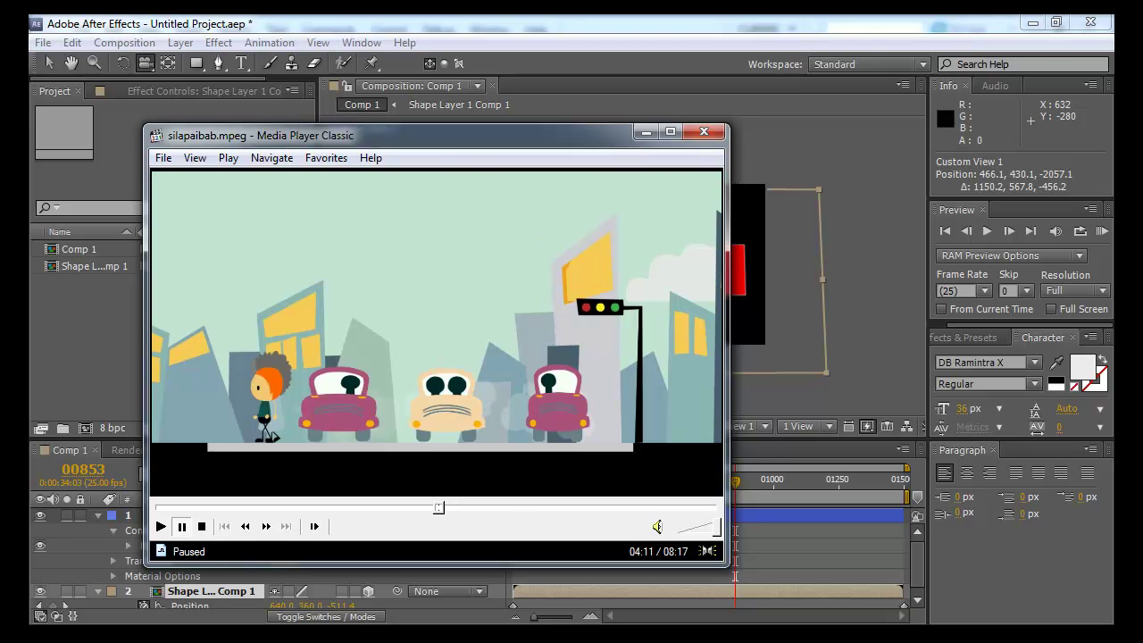
{"action": "key", "text": "alt+Tab"}
{"action": "left_click_drag", "start_coordinate": [644, 141], "coordinate": [0, 125]}
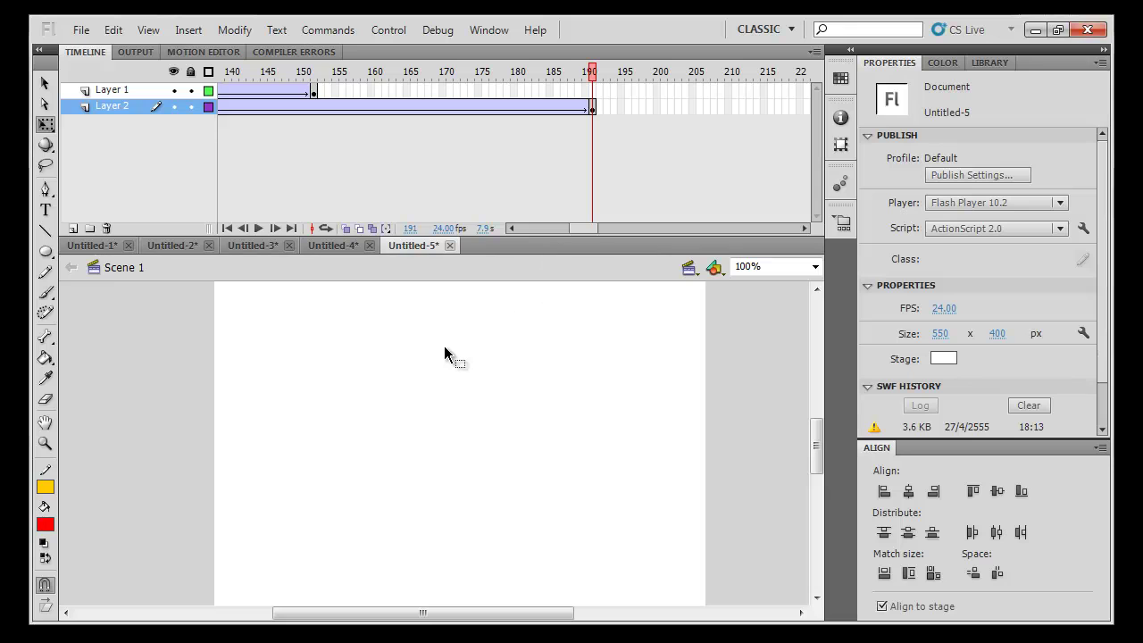
Create an ActionScript 2.0 document and draw a wide flat red oval with a taller oval overlapping its upper part
{"action": "key", "text": "ctrl+n"}
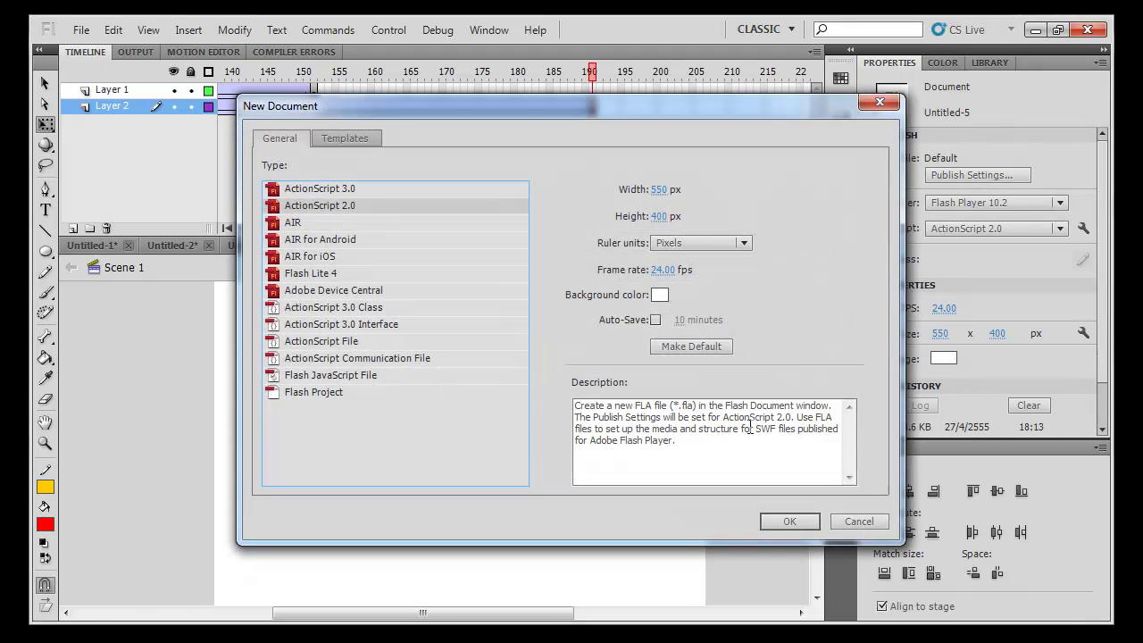
{"action": "left_click", "coordinate": [779, 521]}
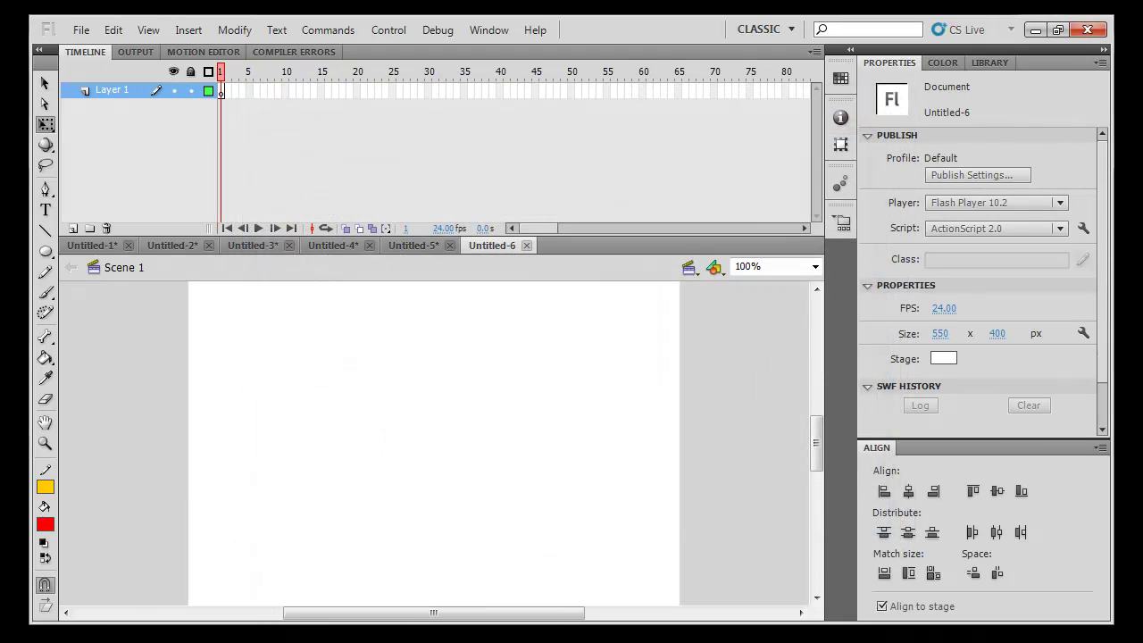
{"action": "left_click", "coordinate": [45, 250]}
{"action": "mouse_move", "coordinate": [319, 439]}
{"action": "left_mouse_down"}
{"action": "mouse_move", "coordinate": [462, 508]}
{"action": "mouse_move", "coordinate": [590, 536]}
{"action": "left_mouse_up"}
{"action": "mouse_move", "coordinate": [550, 354]}
{"action": "left_mouse_down"}
{"action": "mouse_move", "coordinate": [491, 497]}
{"action": "mouse_move", "coordinate": [349, 505]}
{"action": "left_mouse_up"}
Select both ovals and convert them to a symbol, wrapping that symbol inside a second one
{"action": "key", "text": "v"}
{"action": "left_click_drag", "start_coordinate": [634, 325], "coordinate": [220, 593]}
{"action": "mouse_move", "coordinate": [484, 503]}
{"action": "left_mouse_down"}
{"action": "mouse_move", "coordinate": [479, 490]}
{"action": "mouse_move", "coordinate": [472, 500]}
{"action": "left_mouse_up"}
{"action": "key", "text": "F8"}
{"action": "key", "text": "Return"}
{"action": "key", "text": "F8"}
{"action": "key", "text": "Return"}
Open the outer symbol and add keyframes at frames 2, 18, 32 and 33
{"action": "double_click", "coordinate": [477, 353]}
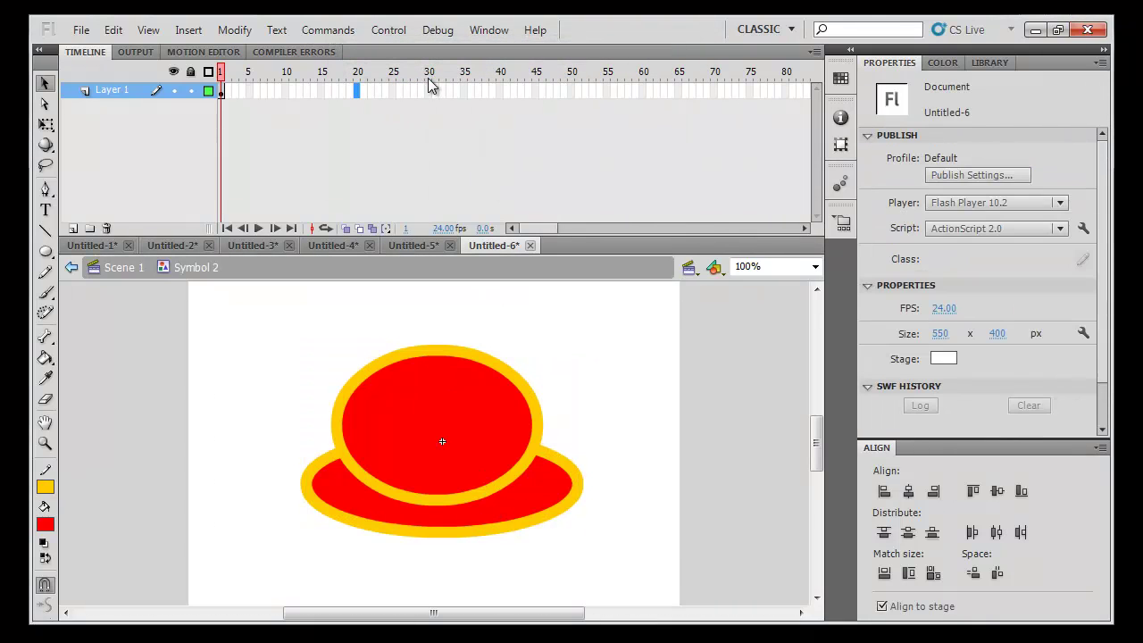
{"action": "left_click", "coordinate": [449, 92]}
{"action": "key", "text": "F6"}
{"action": "left_click", "coordinate": [348, 85]}
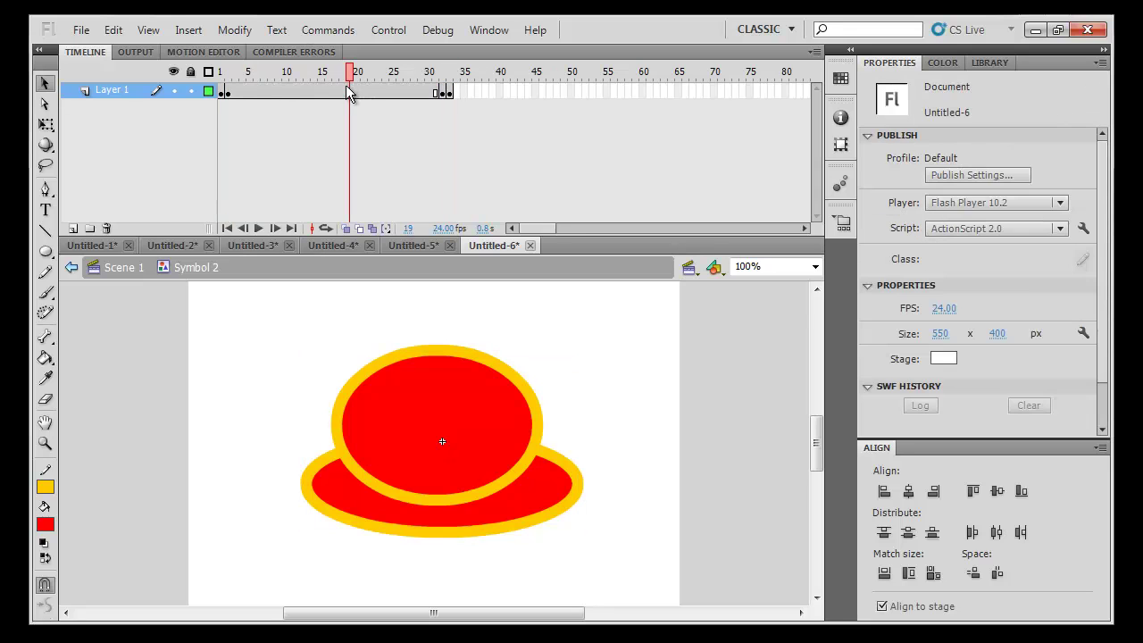
{"action": "left_click", "coordinate": [348, 91]}
{"action": "key", "text": "F6"}
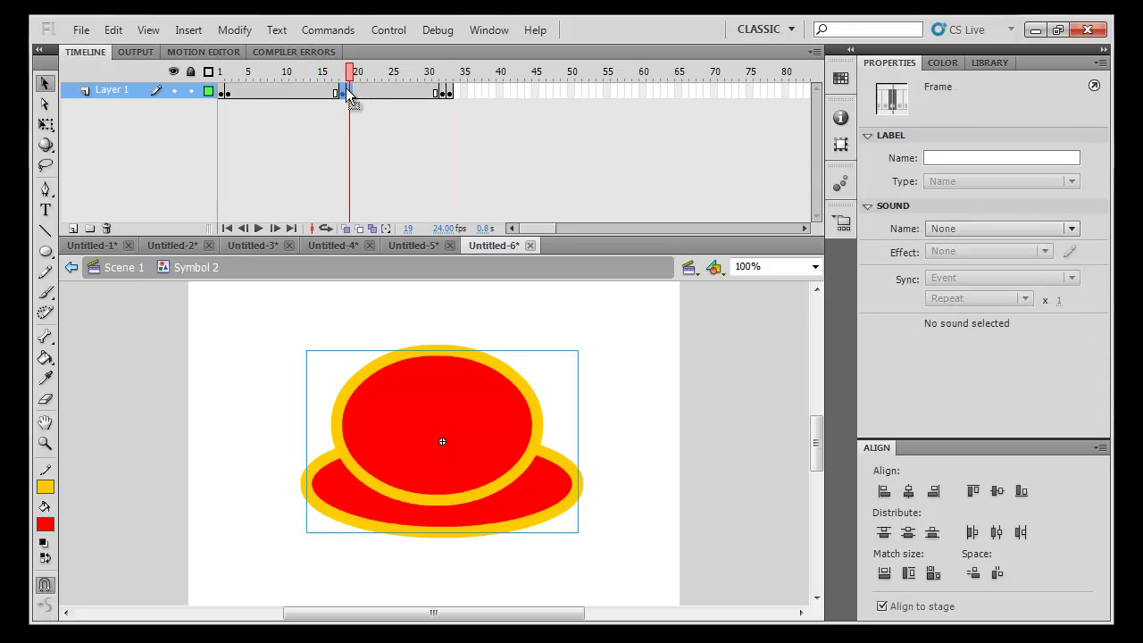
{"action": "left_click", "coordinate": [344, 92]}
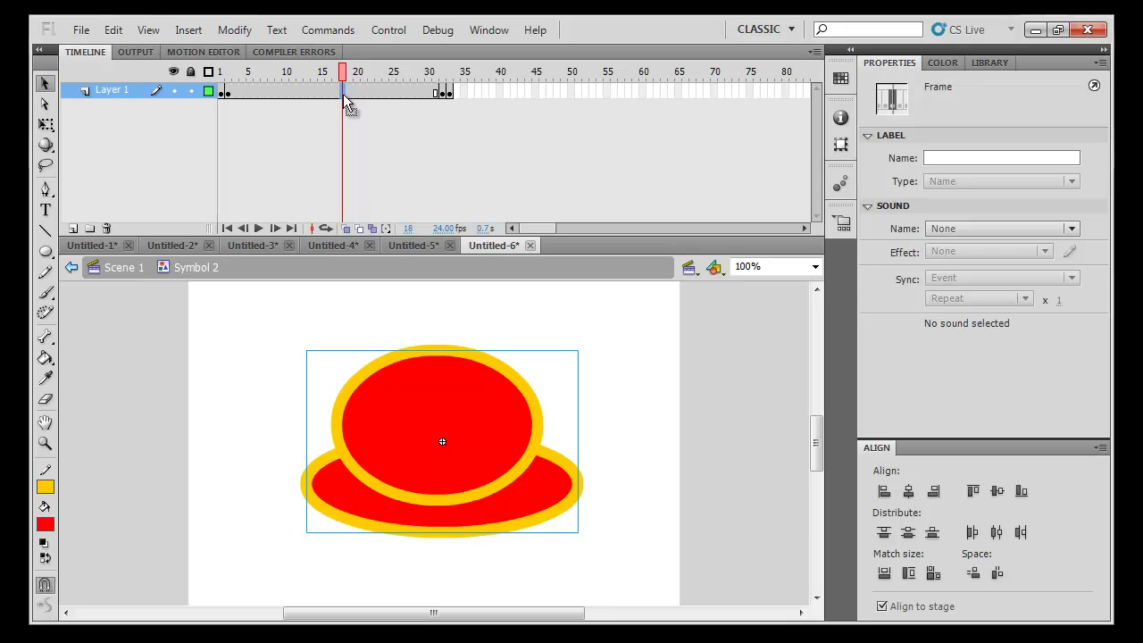
Apply classic tweens on both sides of frame 18 and squash the oval car slightly from its upper edge there
{"action": "left_click_drag", "start_coordinate": [314, 93], "coordinate": [378, 93]}
{"action": "right_click", "coordinate": [378, 93]}
{"action": "left_click", "coordinate": [425, 137]}
{"action": "left_click", "coordinate": [343, 93]}
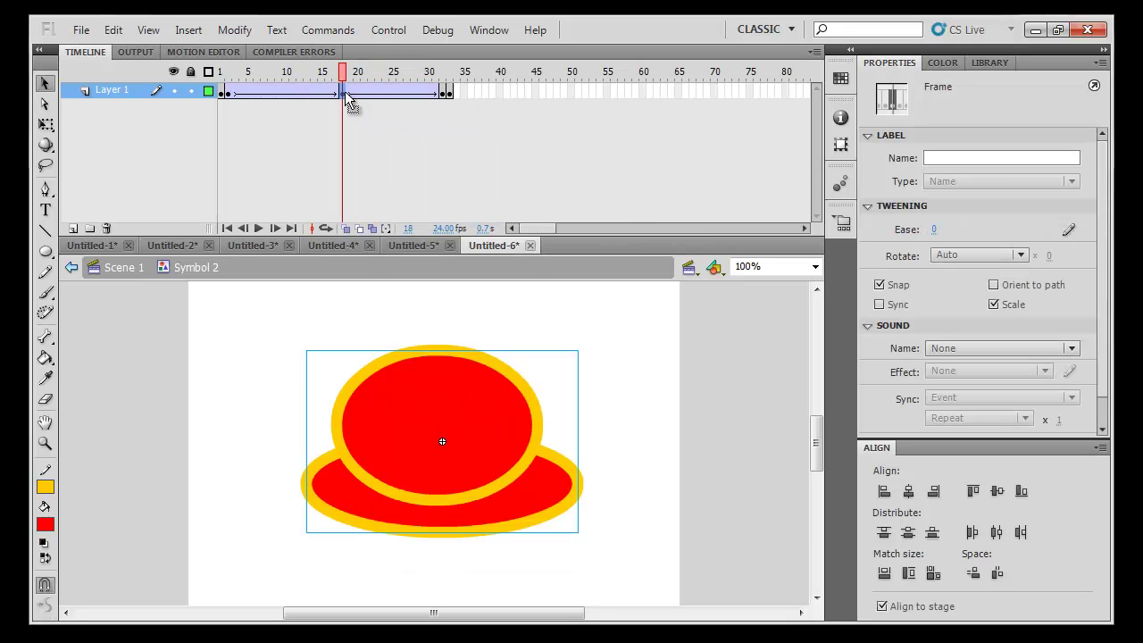
{"action": "key", "text": "q"}
{"action": "left_click_drag", "start_coordinate": [440, 357], "coordinate": [442, 367]}
{"action": "left_click", "coordinate": [531, 339]}
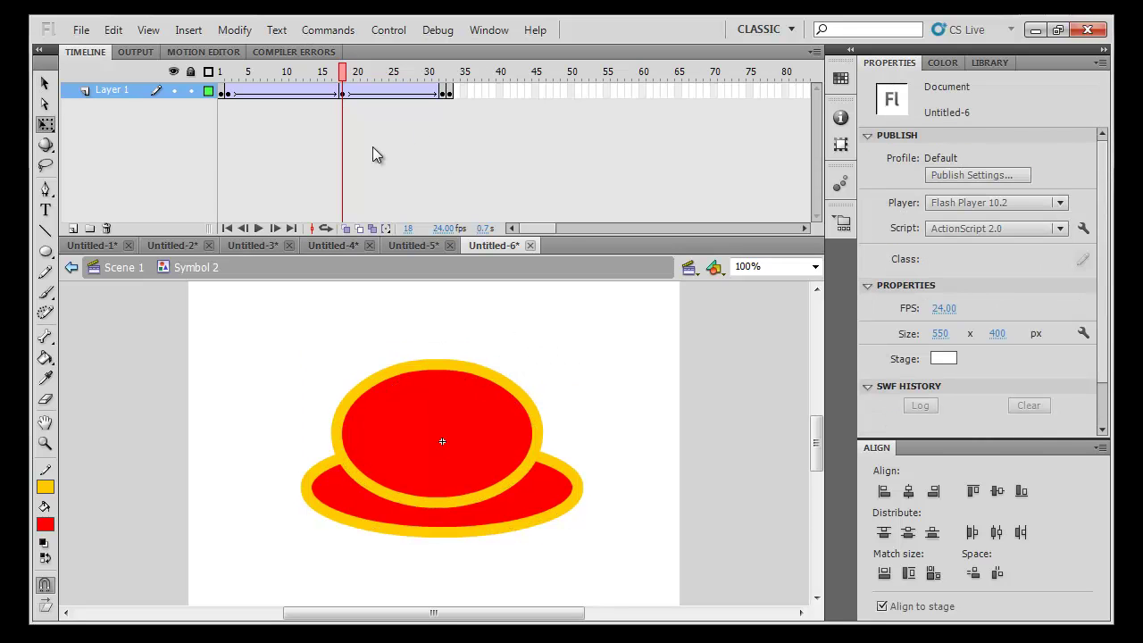
Return to Scene 1, extend the main timeline to frame 59 and test the movie to preview the looping bounce
{"action": "left_click", "coordinate": [134, 270]}
{"action": "left_click_drag", "start_coordinate": [392, 97], "coordinate": [632, 100]}
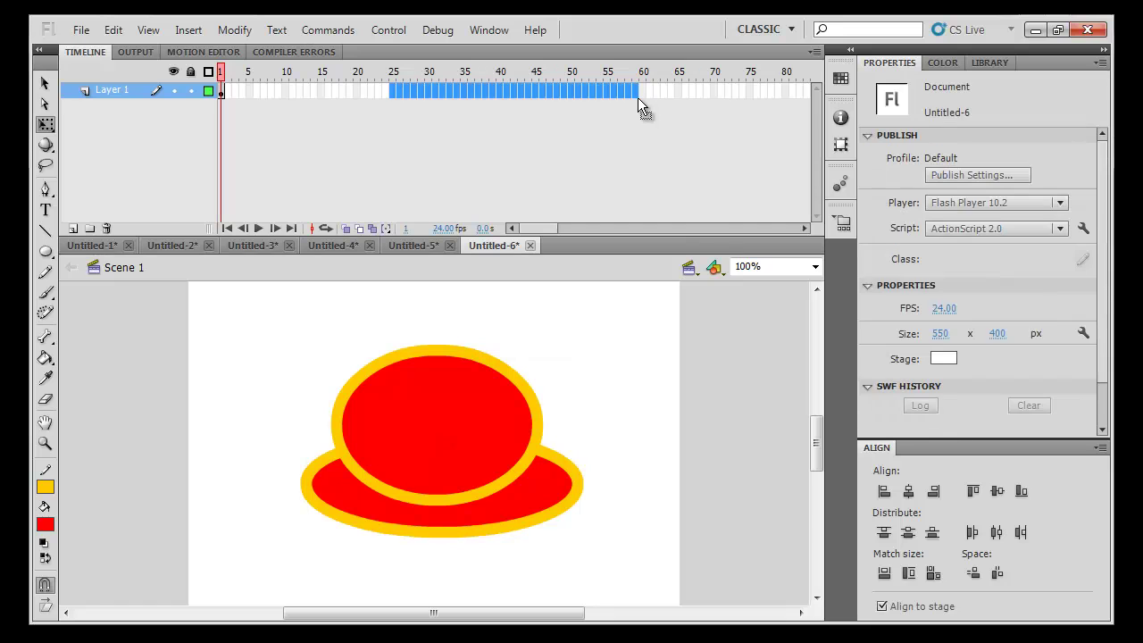
{"action": "left_click", "coordinate": [638, 98]}
{"action": "left_click", "coordinate": [637, 130]}
{"action": "key", "text": "ctrl+Return"}
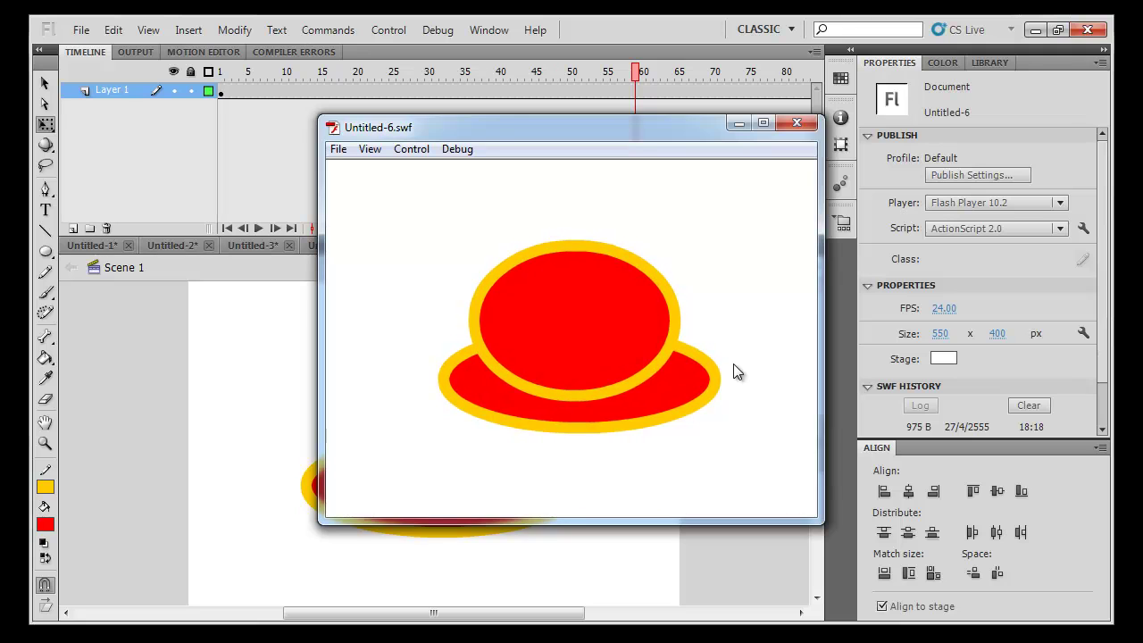
{"action": "left_click", "coordinate": [797, 122]}
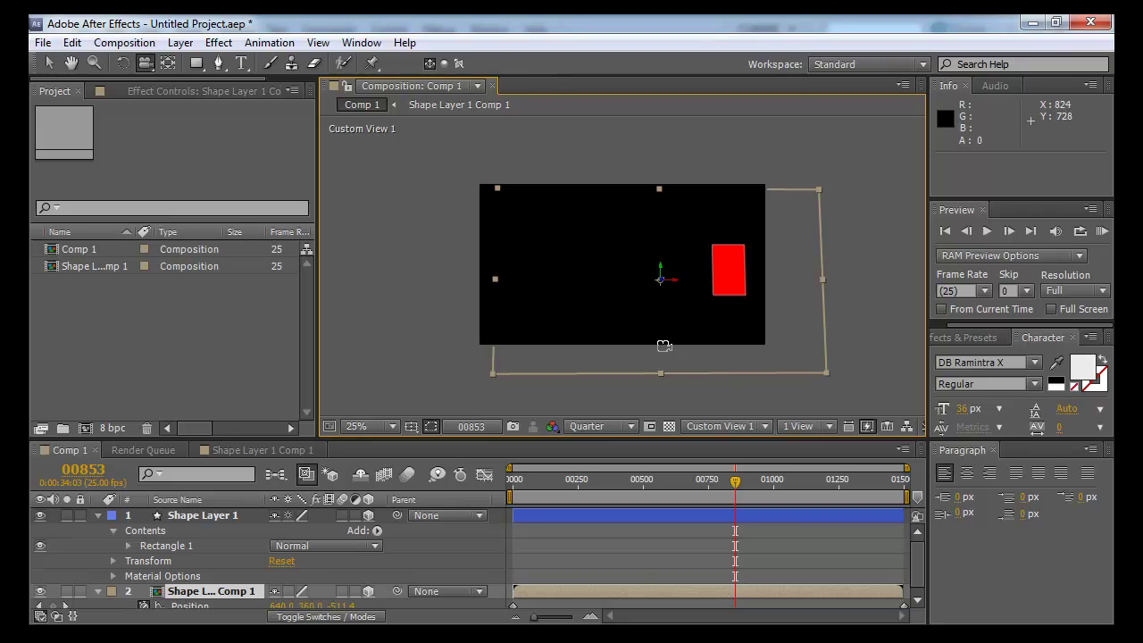
Back in After Effects, delete the nested composition layer from Comp 1, keeping the upright rectangle's layer
{"action": "mouse_move", "coordinate": [664, 346]}
{"action": "left_mouse_down"}
{"action": "mouse_move", "coordinate": [681, 355]}
{"action": "mouse_move", "coordinate": [663, 359]}
{"action": "left_mouse_up"}
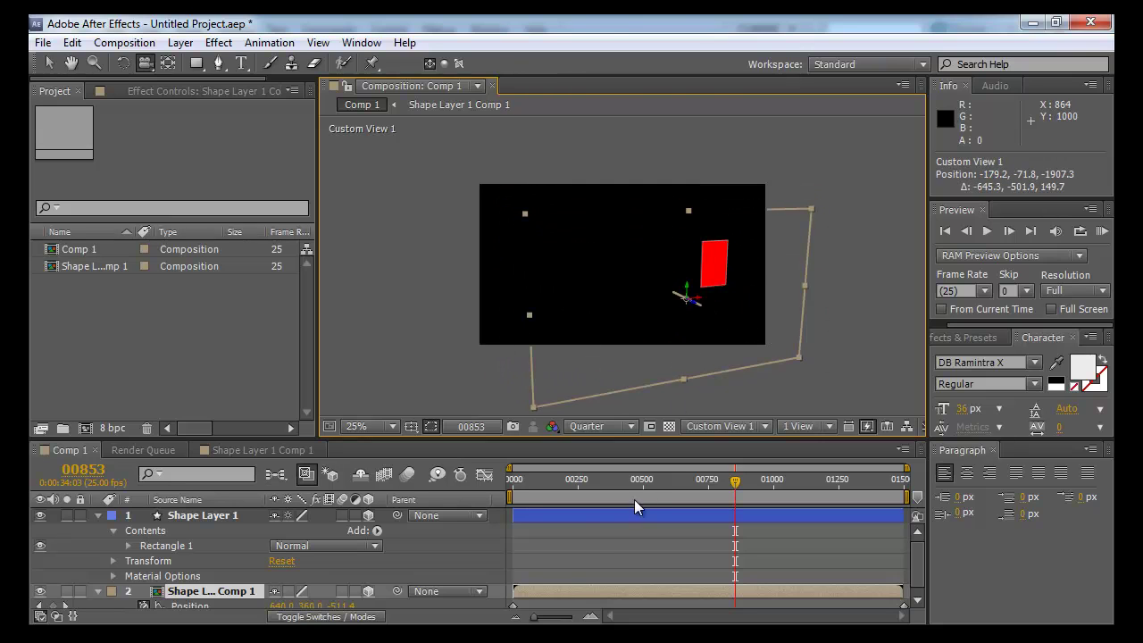
{"action": "left_click", "coordinate": [566, 588]}
{"action": "key", "text": "Delete"}
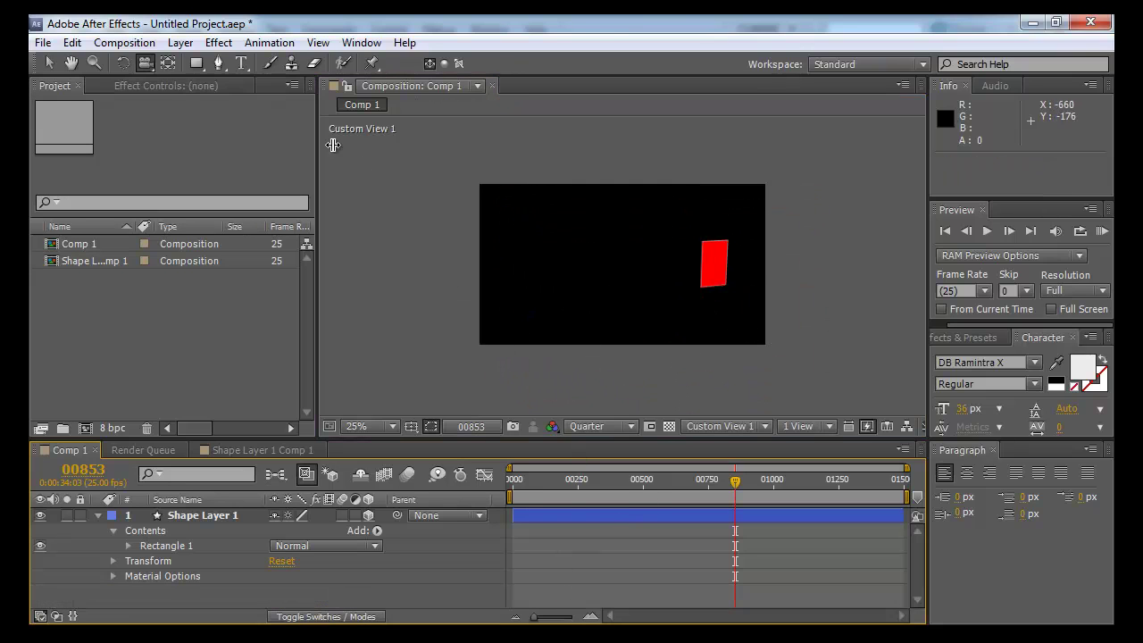
Draw a simple front-view car on a new shape layer from four rectangles: a wide body, a cabin above and two wheels below
{"action": "left_click", "coordinate": [199, 63]}
{"action": "left_click_drag", "start_coordinate": [554, 284], "coordinate": [691, 322]}
{"action": "mouse_move", "coordinate": [681, 306]}
{"action": "left_mouse_down"}
{"action": "mouse_move", "coordinate": [633, 230]}
{"action": "mouse_move", "coordinate": [571, 219]}
{"action": "left_mouse_up"}
{"action": "left_click_drag", "start_coordinate": [563, 312], "coordinate": [585, 338]}
{"action": "left_click_drag", "start_coordinate": [660, 309], "coordinate": [682, 339]}
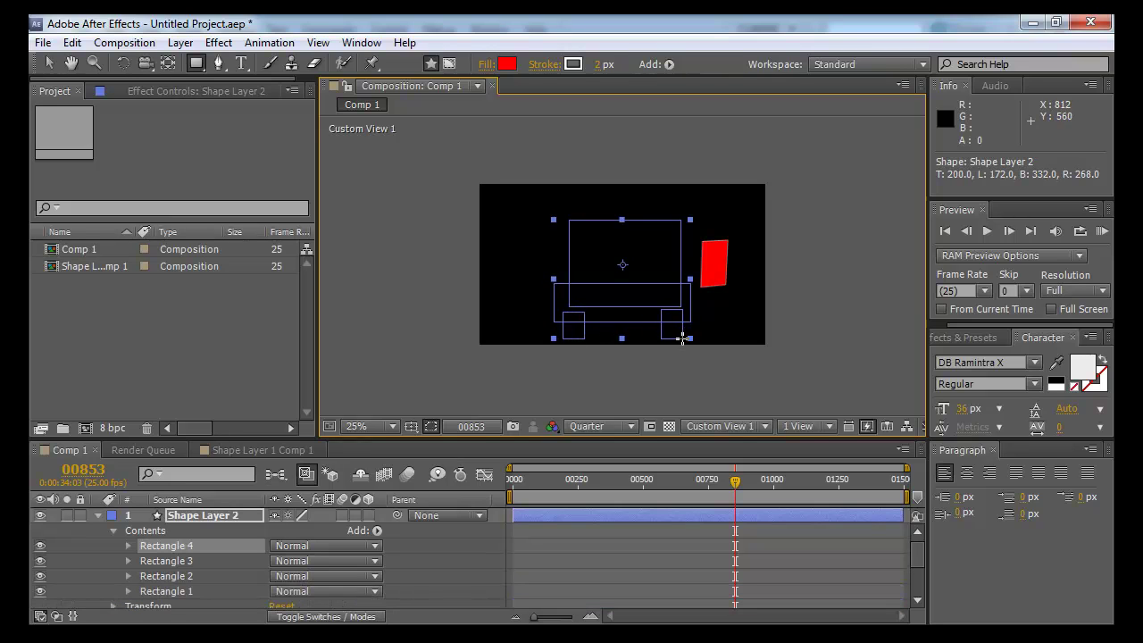
{"action": "key", "text": "v"}
{"action": "left_click", "coordinate": [797, 395]}
{"action": "left_click", "coordinate": [612, 518]}
{"action": "scroll", "coordinate": [598, 531], "scroll_direction": "down", "scroll_amount": 3}
{"action": "scroll", "coordinate": [602, 527], "scroll_direction": "up", "scroll_amount": 3}
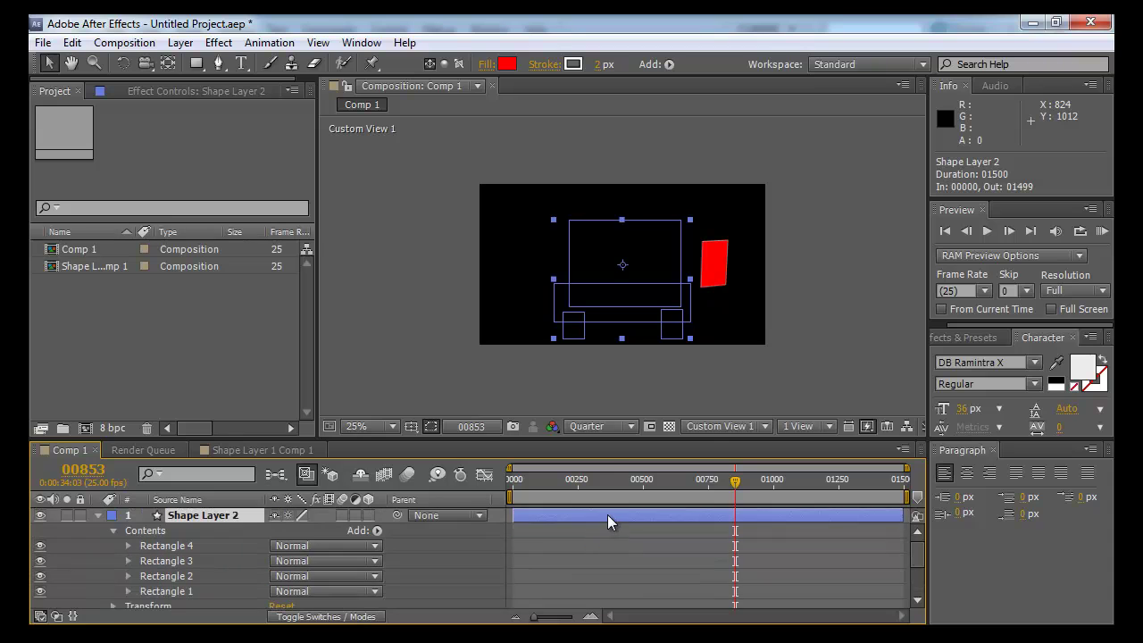
Make the car layer 3D, shrink it to about 40.5% and push it back in depth to Z 2738
{"action": "left_click", "coordinate": [368, 515]}
{"action": "left_click_drag", "start_coordinate": [666, 330], "coordinate": [639, 279]}
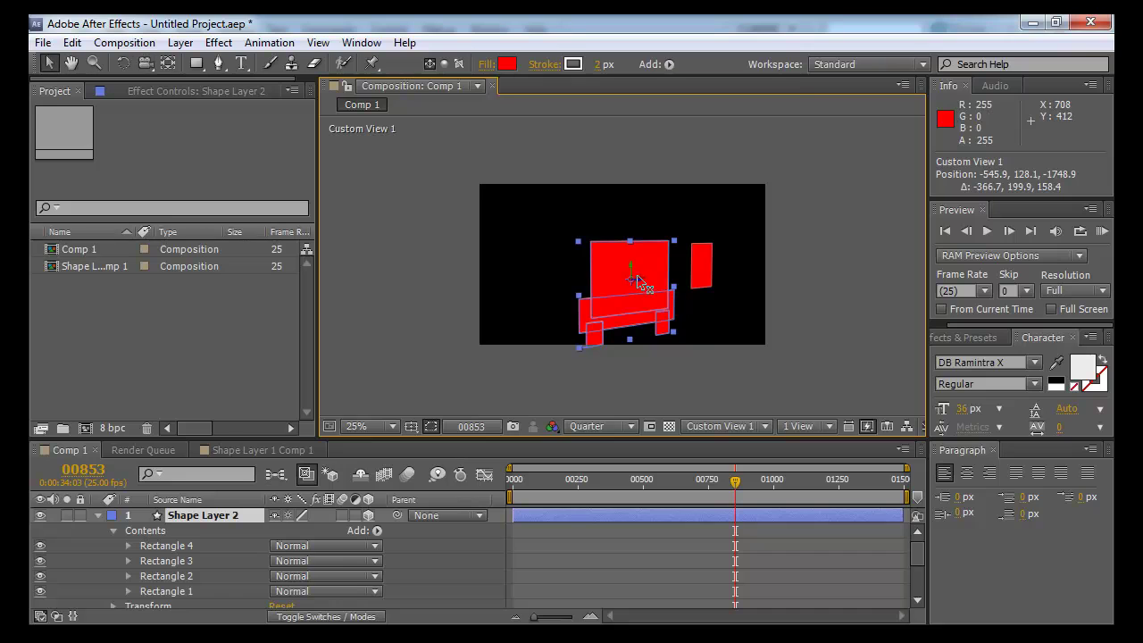
{"action": "mouse_move", "coordinate": [674, 242]}
{"action": "left_mouse_down"}
{"action": "mouse_move", "coordinate": [650, 267]}
{"action": "mouse_move", "coordinate": [614, 268]}
{"action": "mouse_move", "coordinate": [610, 253]}
{"action": "mouse_move", "coordinate": [615, 281]}
{"action": "mouse_move", "coordinate": [628, 274]}
{"action": "mouse_move", "coordinate": [659, 294]}
{"action": "mouse_move", "coordinate": [676, 283]}
{"action": "mouse_move", "coordinate": [625, 262]}
{"action": "mouse_move", "coordinate": [212, 194]}
{"action": "mouse_move", "coordinate": [78, 148]}
{"action": "left_mouse_up"}
{"action": "left_click", "coordinate": [664, 270]}
{"action": "key", "text": "c"}
{"action": "key", "text": "v"}
{"action": "left_click", "coordinate": [625, 252]}
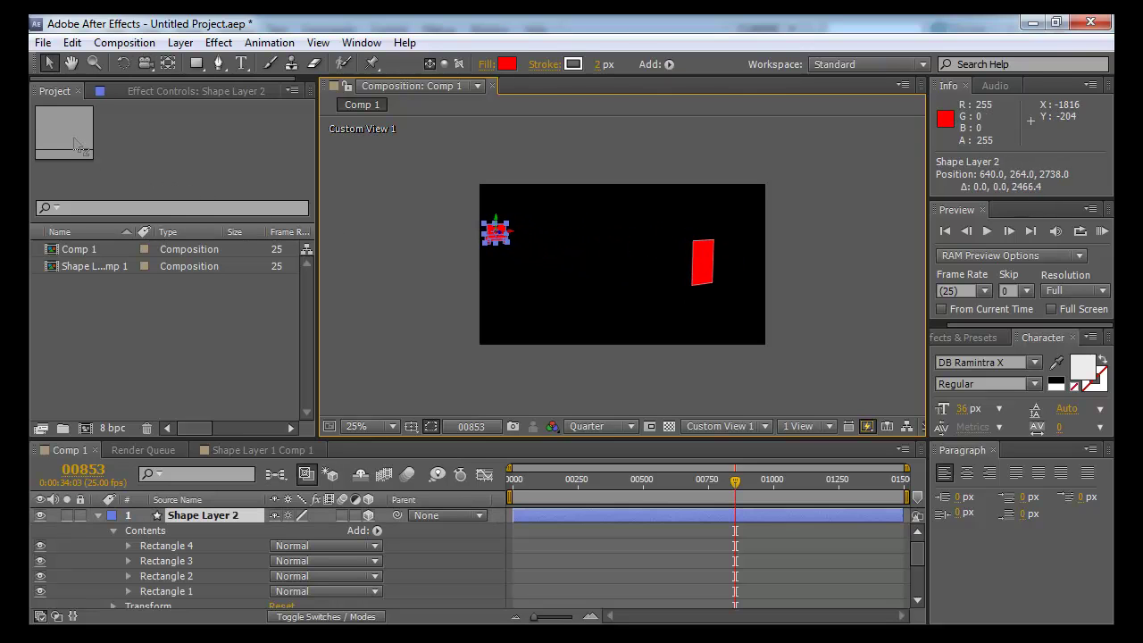
Start position and scale keyframes for the car layer at frame 0
{"action": "left_click", "coordinate": [555, 479]}
{"action": "key", "text": "Home"}
{"action": "key", "text": "alt+shift+p"}
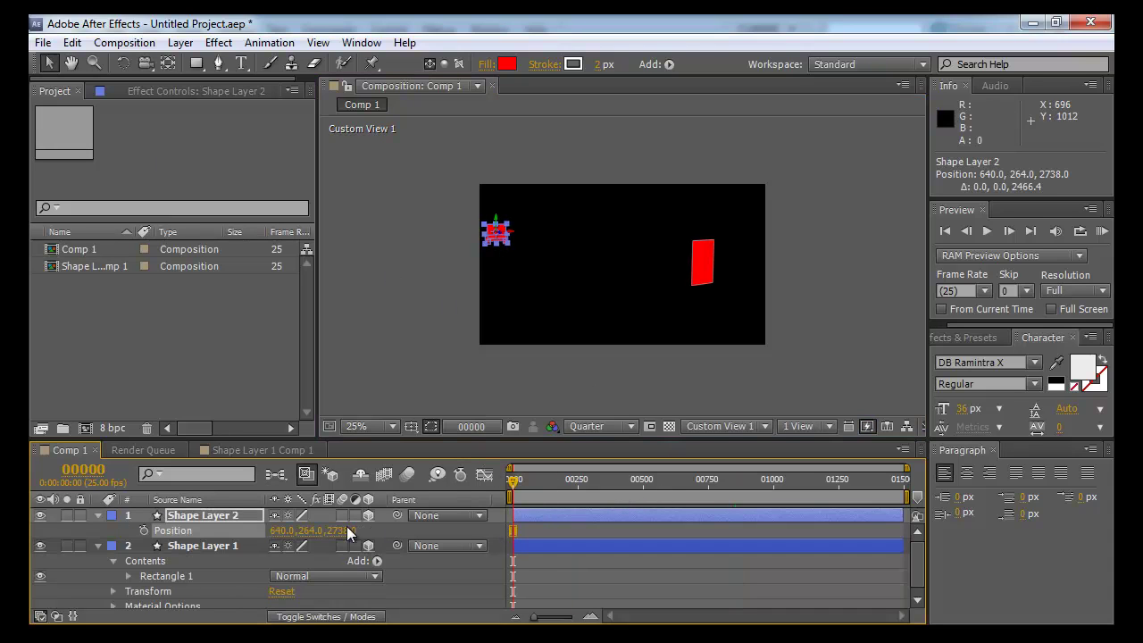
{"action": "key", "text": "s"}
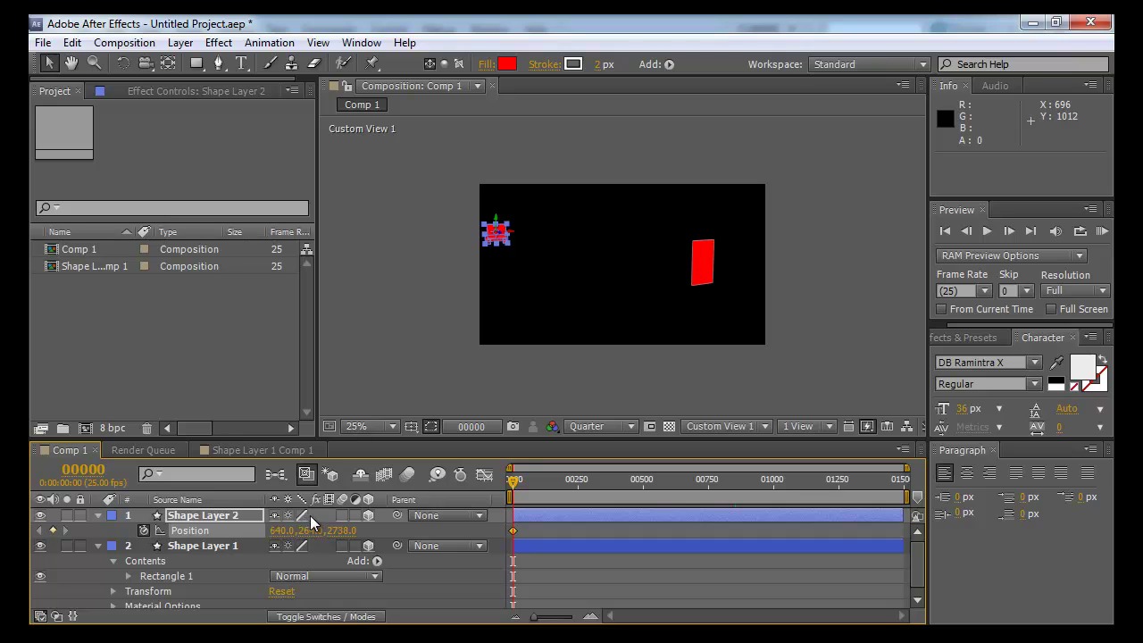
{"action": "left_click", "coordinate": [144, 529]}
At frame 435, bring the car forward along its depth axis to Z 127.3
{"action": "left_click_drag", "start_coordinate": [554, 485], "coordinate": [626, 484]}
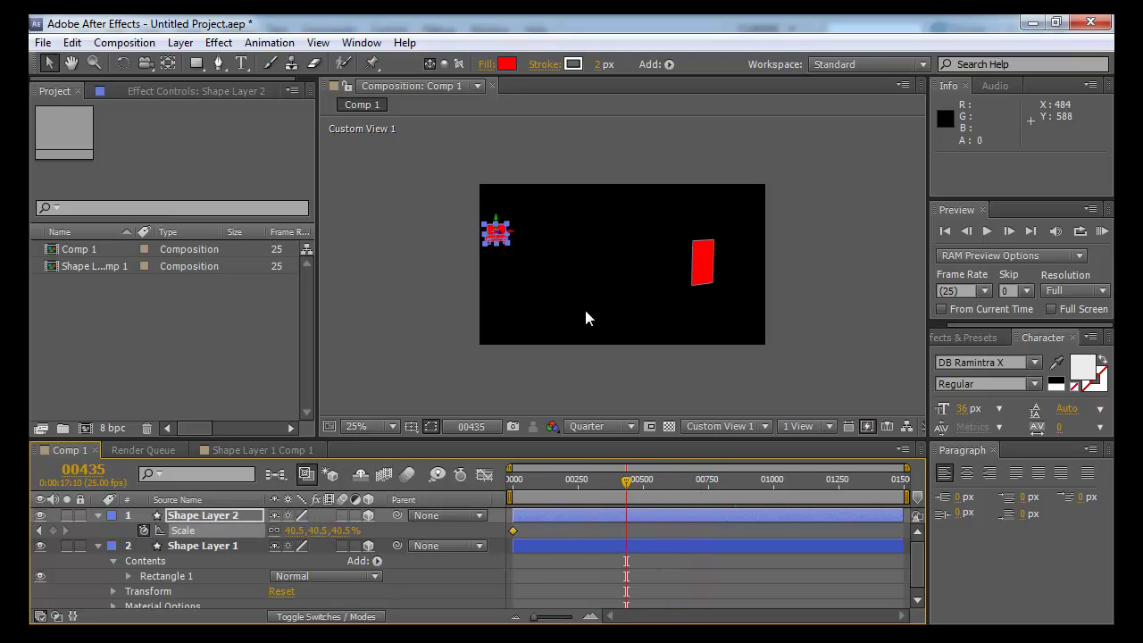
{"action": "left_click_drag", "start_coordinate": [510, 247], "coordinate": [630, 274]}
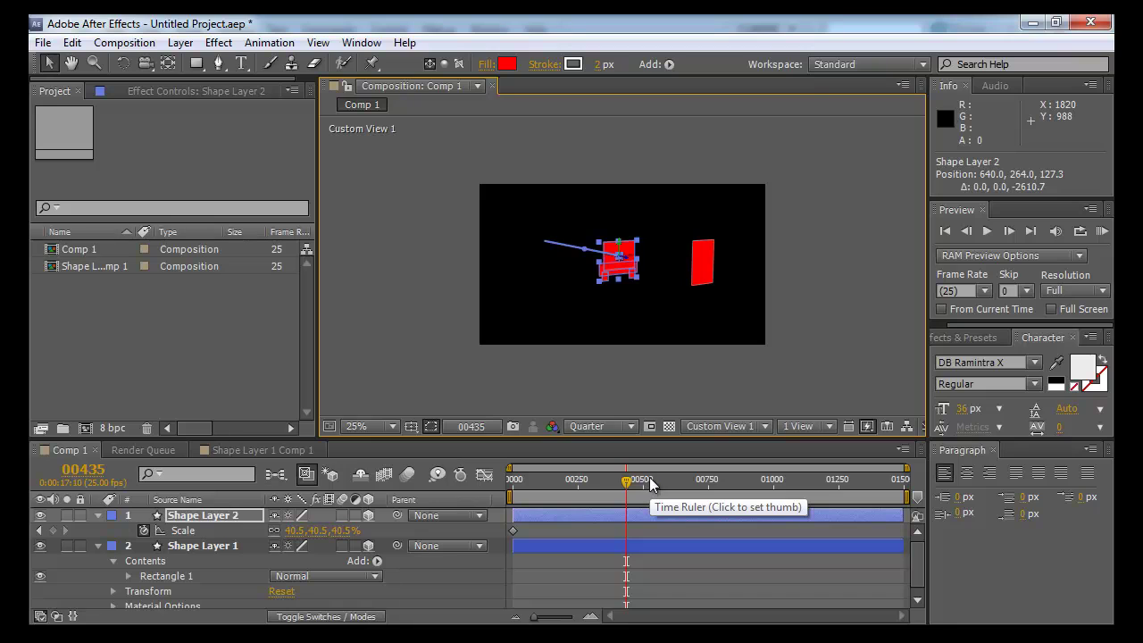
{"action": "key", "text": "p"}
Keyframe the upright rectangle's position at frame 425 and slide it sideways to X -1046.2 at about frame 590
{"action": "left_click_drag", "start_coordinate": [625, 481], "coordinate": [660, 492]}
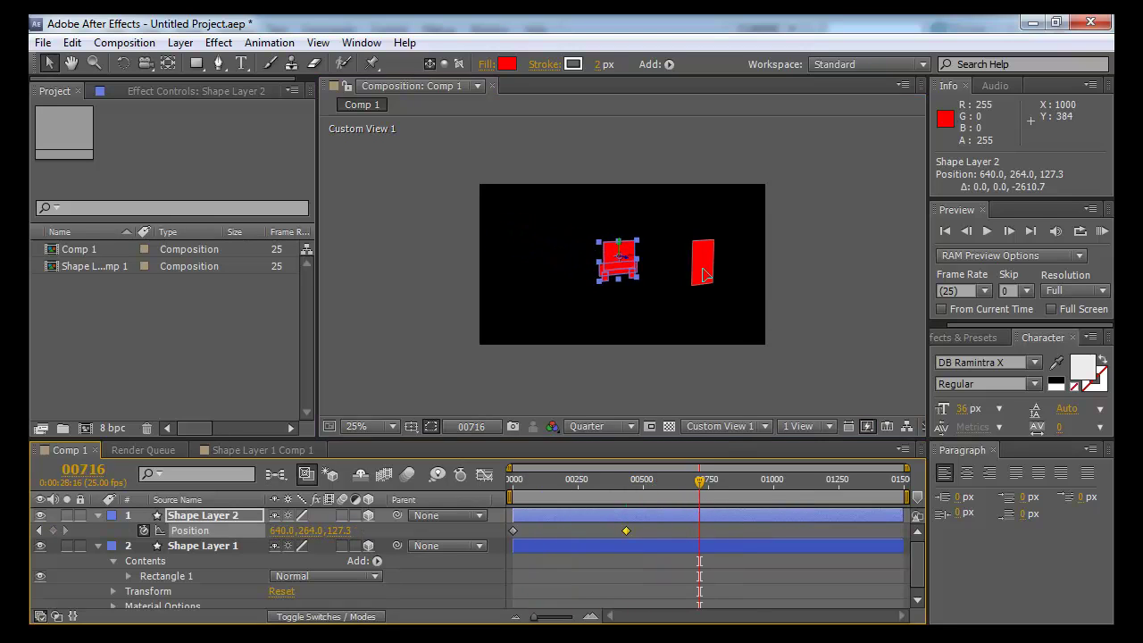
{"action": "left_click", "coordinate": [702, 266]}
{"action": "left_click", "coordinate": [656, 487]}
{"action": "left_click_drag", "start_coordinate": [656, 487], "coordinate": [624, 490]}
{"action": "key", "text": "p"}
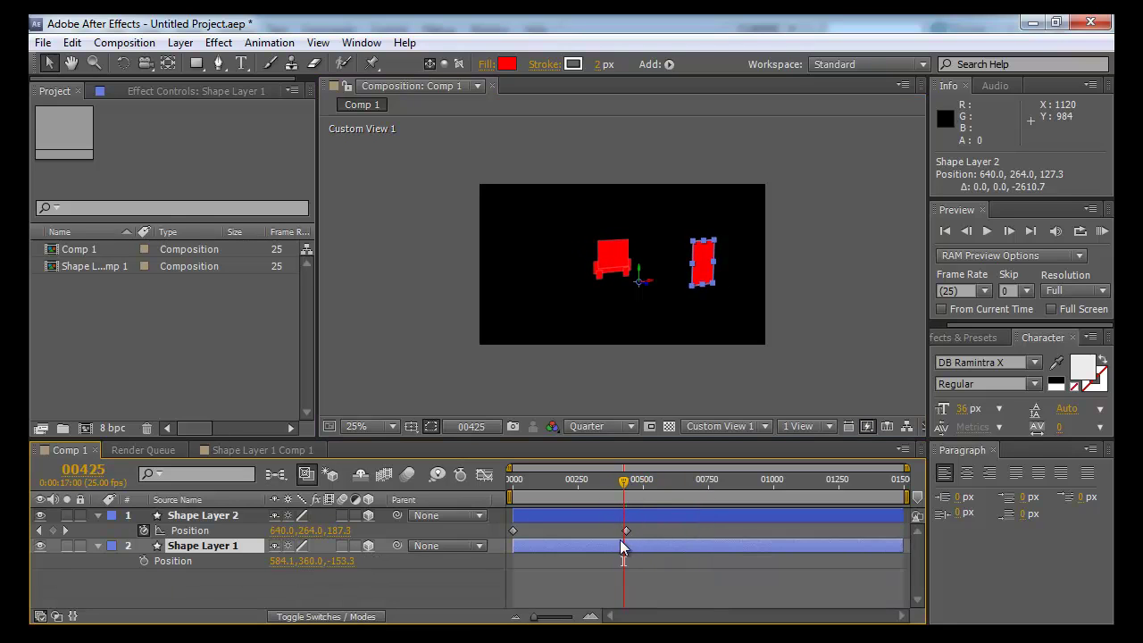
{"action": "left_click_drag", "start_coordinate": [623, 482], "coordinate": [666, 482]}
{"action": "left_click_drag", "start_coordinate": [652, 282], "coordinate": [326, 314]}
Hold the car's position with a keyframe at frame 524, then move it forward past the view and enlarge it to about 105% at frame 757
{"action": "left_click_drag", "start_coordinate": [629, 482], "coordinate": [653, 480]}
{"action": "left_click", "coordinate": [631, 264]}
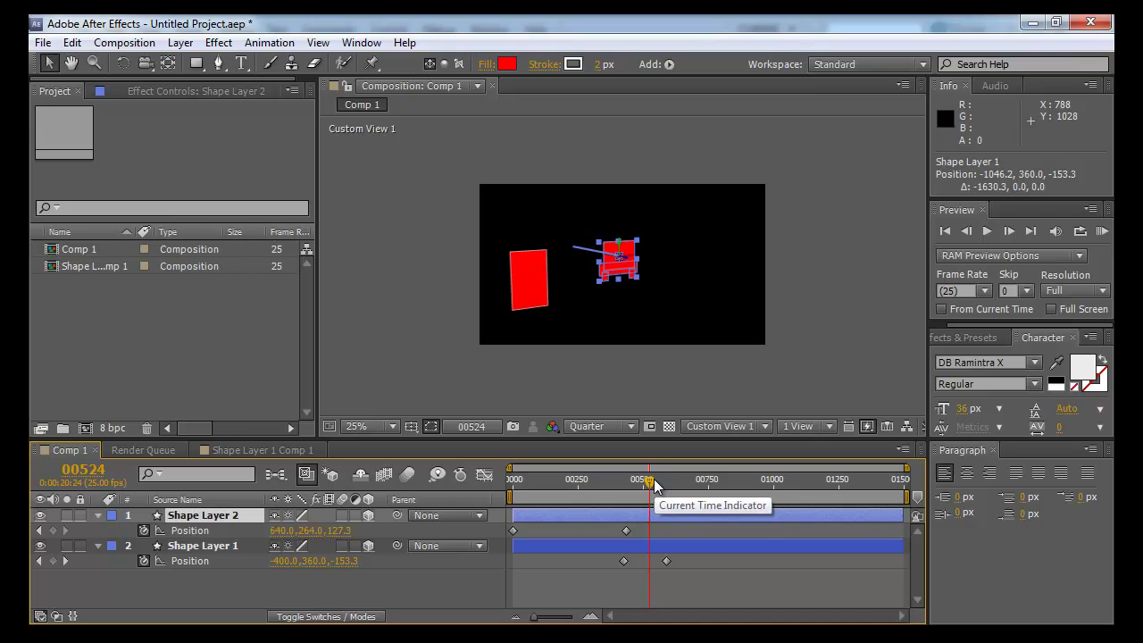
{"action": "left_click", "coordinate": [53, 530]}
{"action": "left_click_drag", "start_coordinate": [676, 482], "coordinate": [709, 487]}
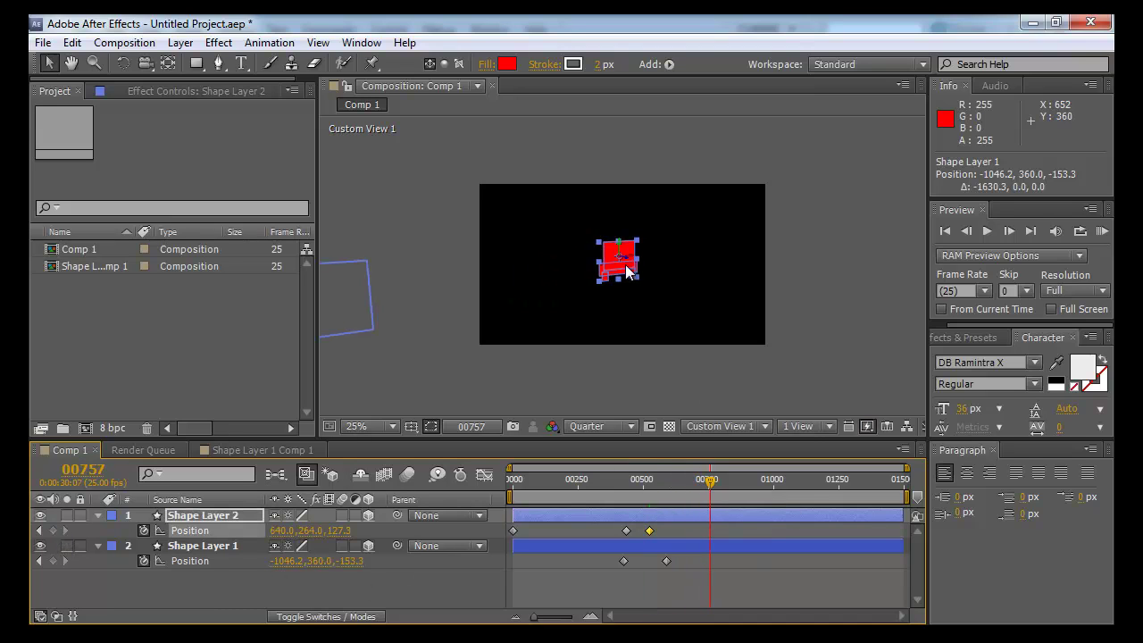
{"action": "left_click_drag", "start_coordinate": [629, 259], "coordinate": [864, 270]}
Copy the car's first scale keyframe and paste it at frame 524
{"action": "left_click_drag", "start_coordinate": [710, 478], "coordinate": [649, 460]}
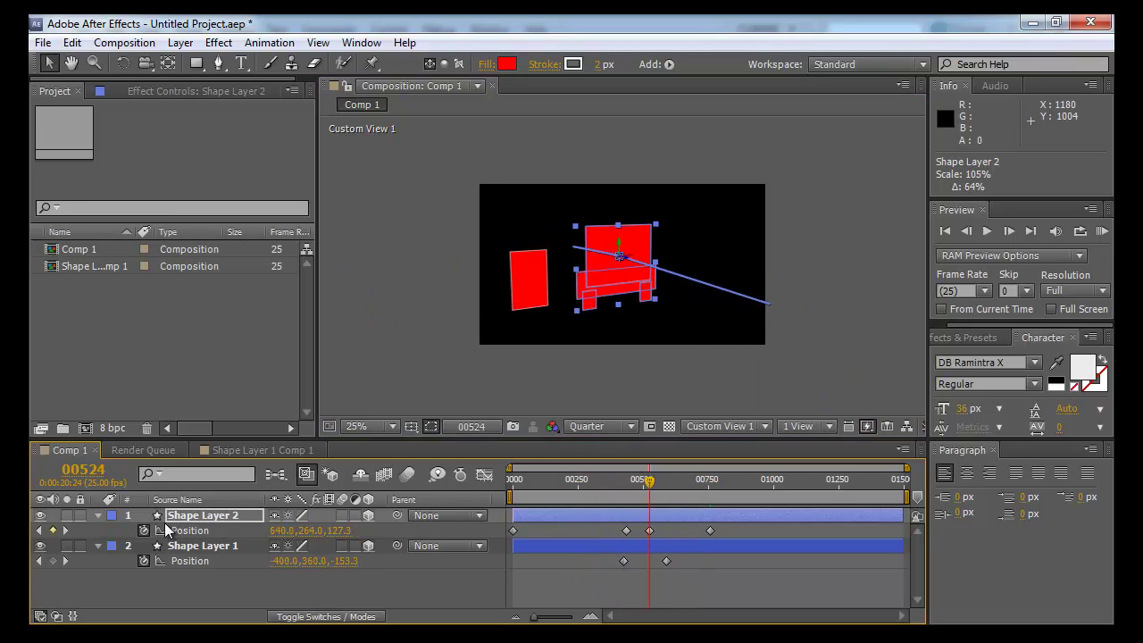
{"action": "key", "text": "s"}
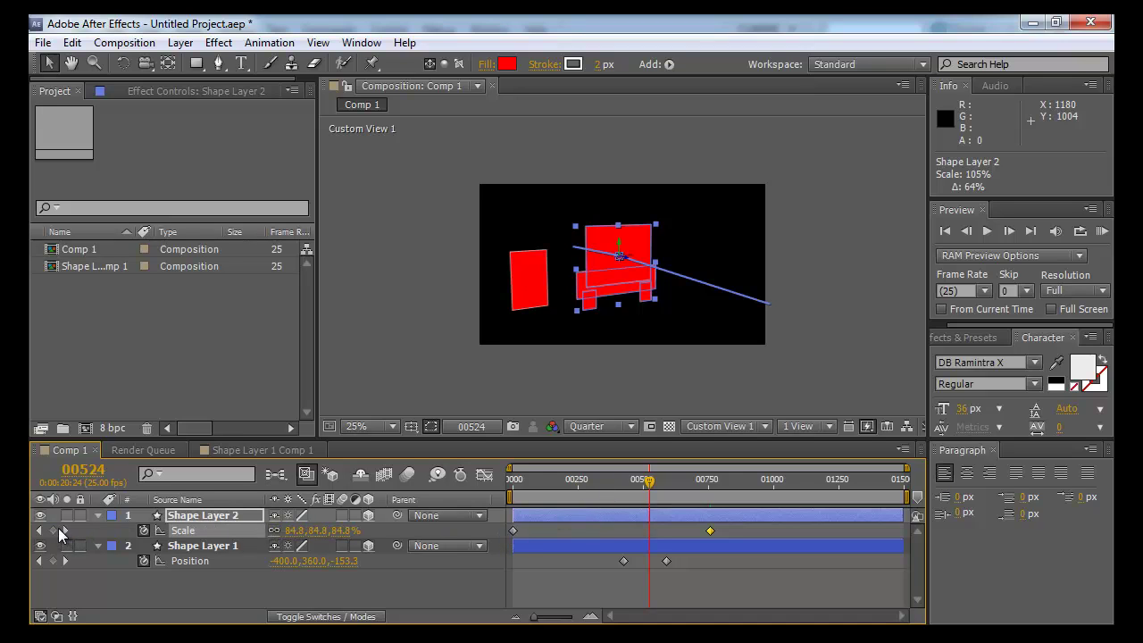
{"action": "left_click", "coordinate": [514, 530]}
{"action": "key", "text": "ctrl+c"}
{"action": "key", "text": "ctrl+v"}
Examine the car's approach and the sliding rectangle in Comp 1 from other camera angles and across the timeline
{"action": "left_click_drag", "start_coordinate": [649, 480], "coordinate": [720, 508]}
{"action": "key", "text": "c"}
{"action": "left_click_drag", "start_coordinate": [755, 350], "coordinate": [706, 337]}
{"action": "left_click_drag", "start_coordinate": [719, 482], "coordinate": [505, 496]}
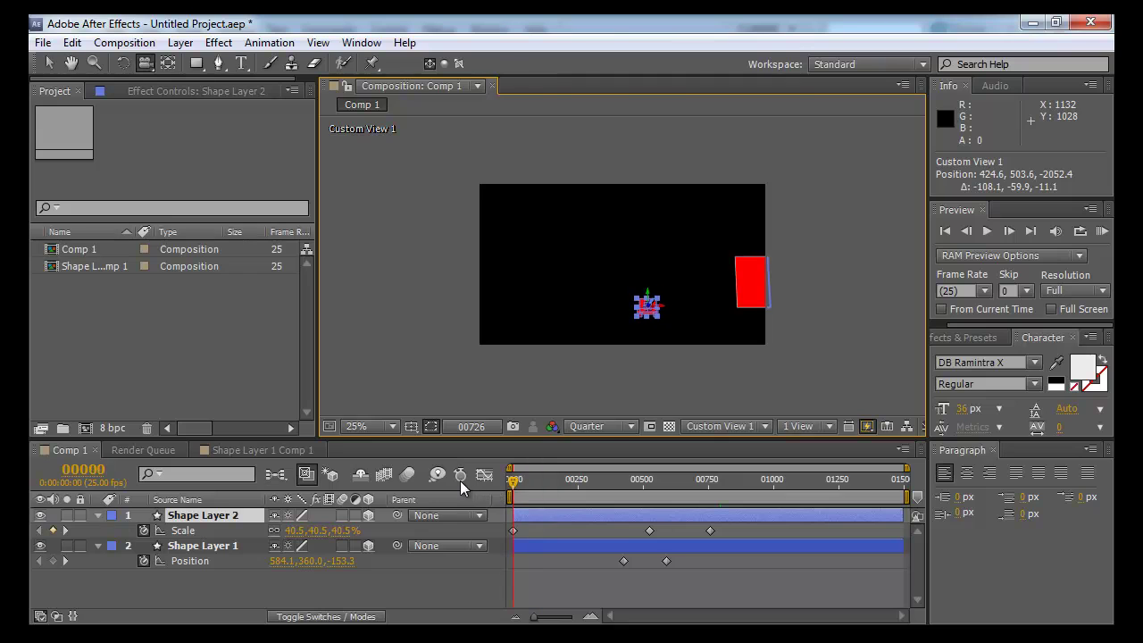
{"action": "left_click", "coordinate": [701, 330]}
{"action": "left_click_drag", "start_coordinate": [701, 330], "coordinate": [697, 333]}
{"action": "left_click_drag", "start_coordinate": [529, 500], "coordinate": [717, 481]}
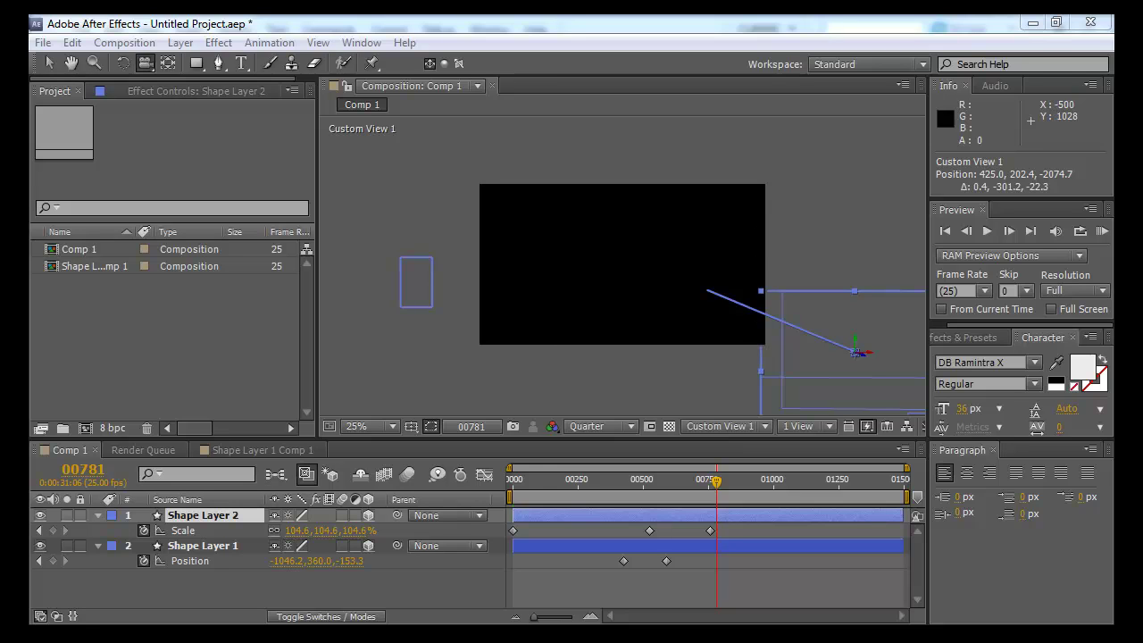
Switch to Media Player Classic, play silapaibab.mpeg and pause it on the room scene with the Thai wall sign
{"action": "key", "text": "alt+Tab"}
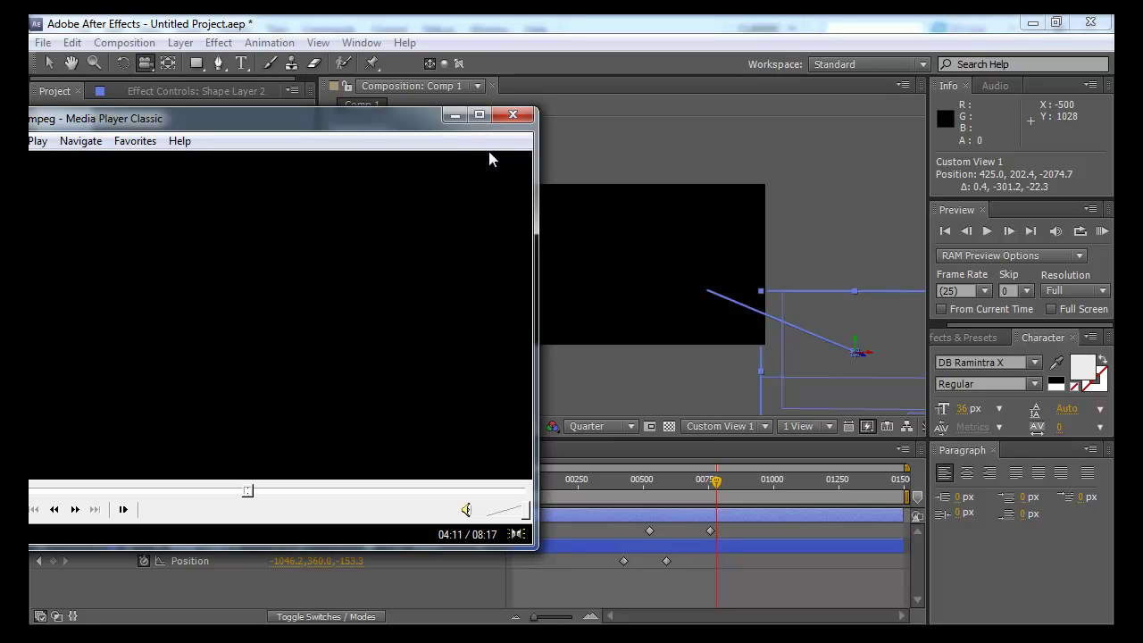
{"action": "left_click_drag", "start_coordinate": [438, 122], "coordinate": [677, 151]}
{"action": "left_click", "coordinate": [505, 288]}
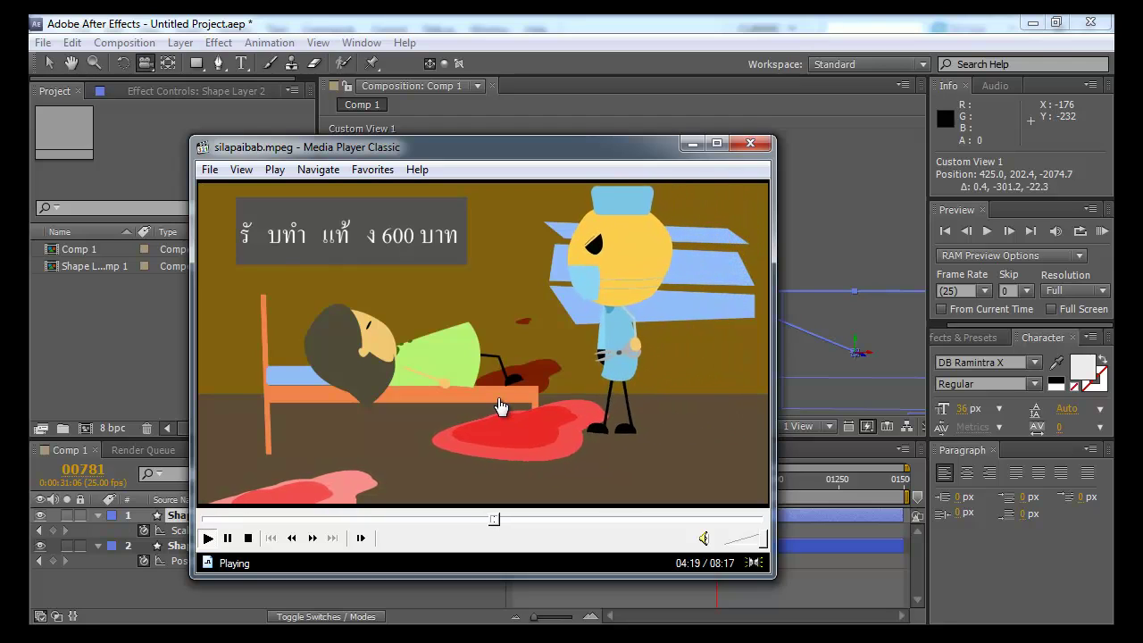
{"action": "key", "text": "space"}
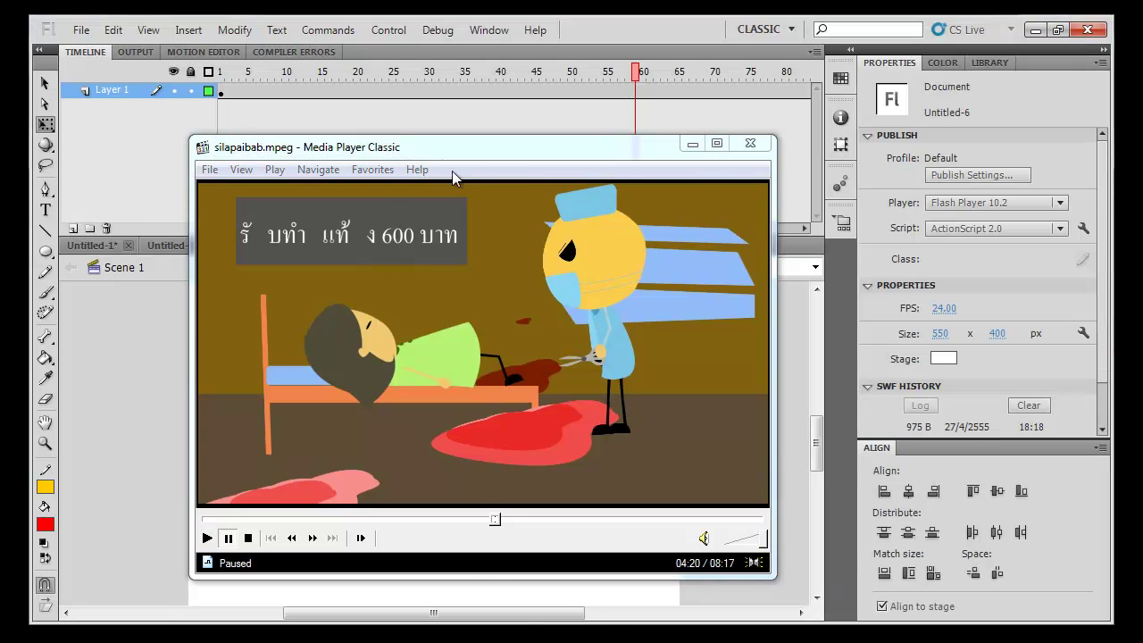
Switch to Flash, keep the video beside the stage and add the text "saasda" above the oval car
{"action": "left_click_drag", "start_coordinate": [518, 150], "coordinate": [831, 177]}
{"action": "left_click", "coordinate": [330, 335]}
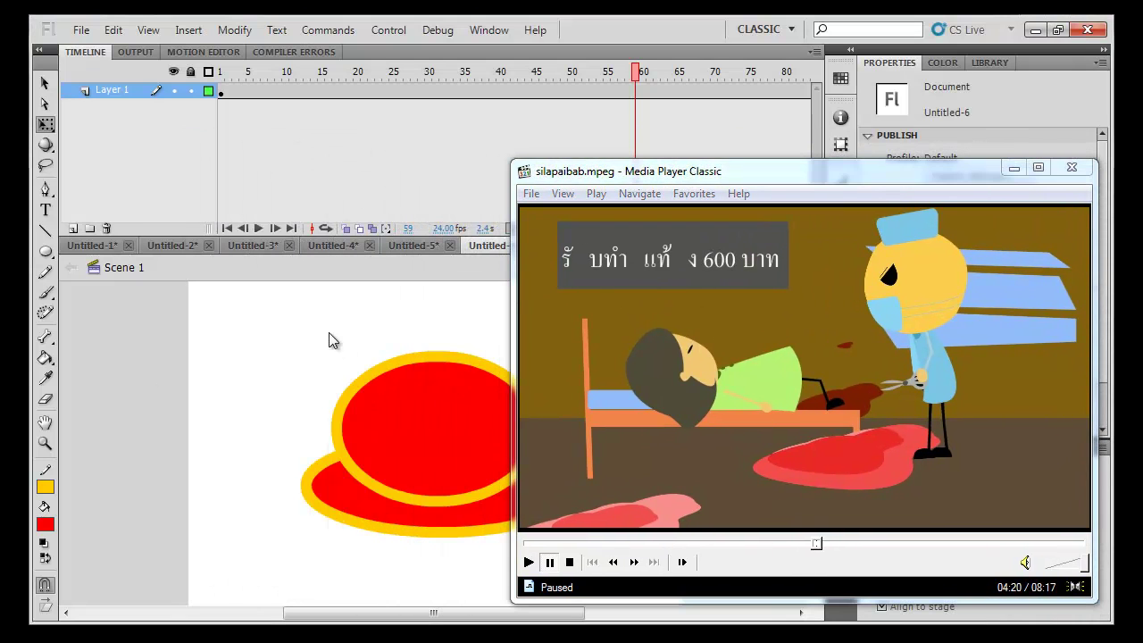
{"action": "key", "text": "t"}
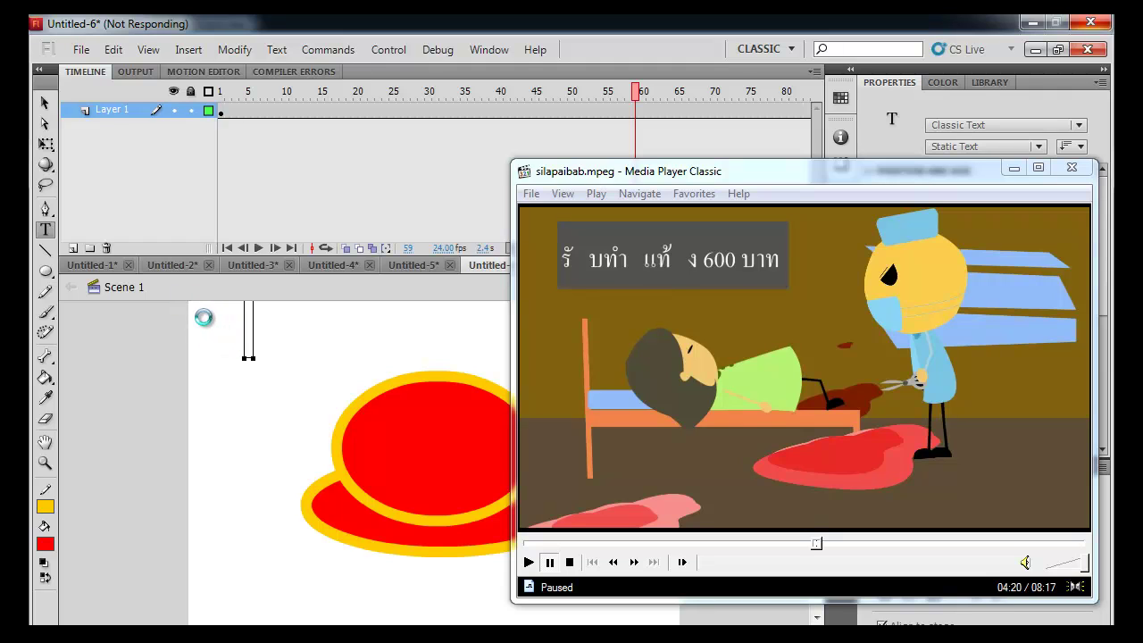
{"action": "type", "text": "saasda"}
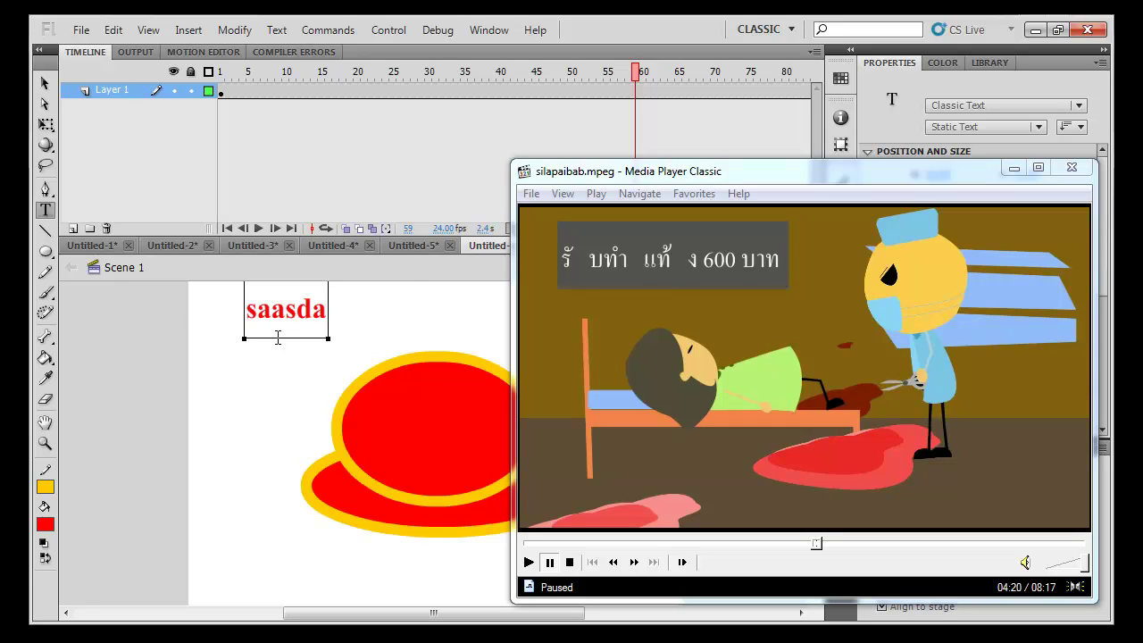
{"action": "key", "text": "Escape"}
{"action": "key", "text": "v"}
{"action": "left_click", "coordinate": [327, 312]}
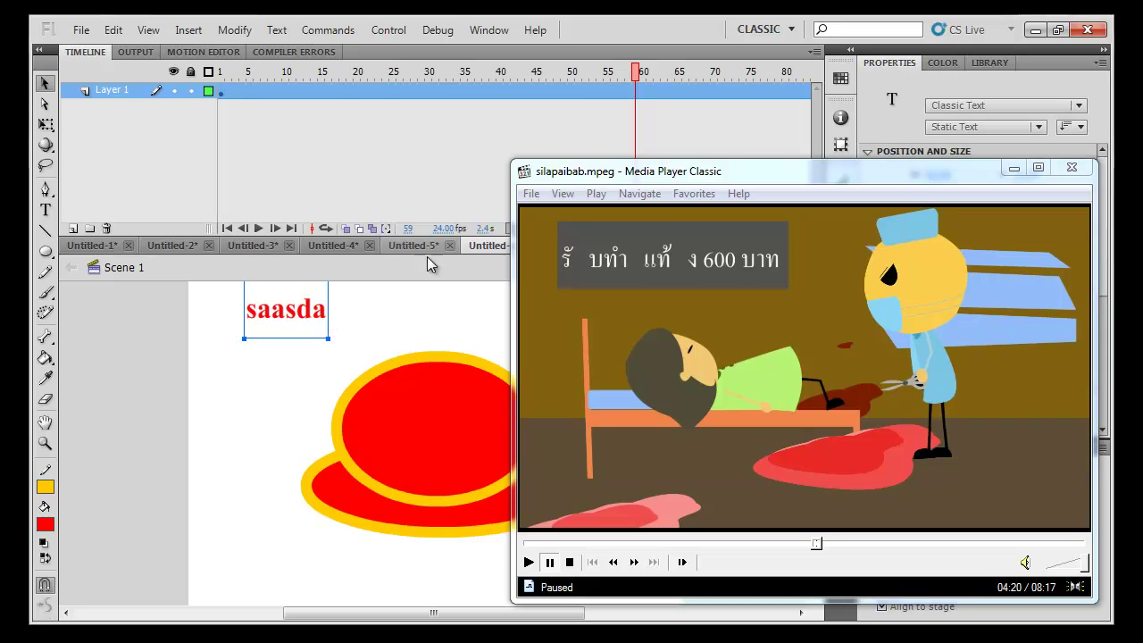
Try the 2005_iannnnn font families on the "saasda" text and settle on 2005_iannnnnSOS
{"action": "left_click_drag", "start_coordinate": [671, 176], "coordinate": [687, 464]}
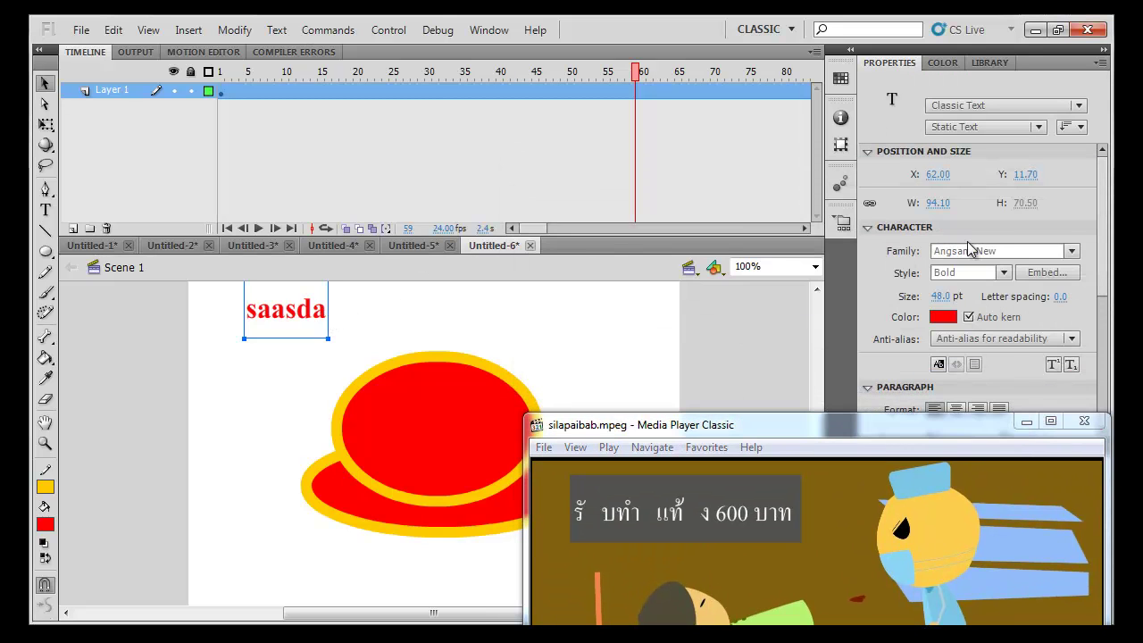
{"action": "left_click", "coordinate": [973, 250]}
{"action": "key", "text": "Home"}
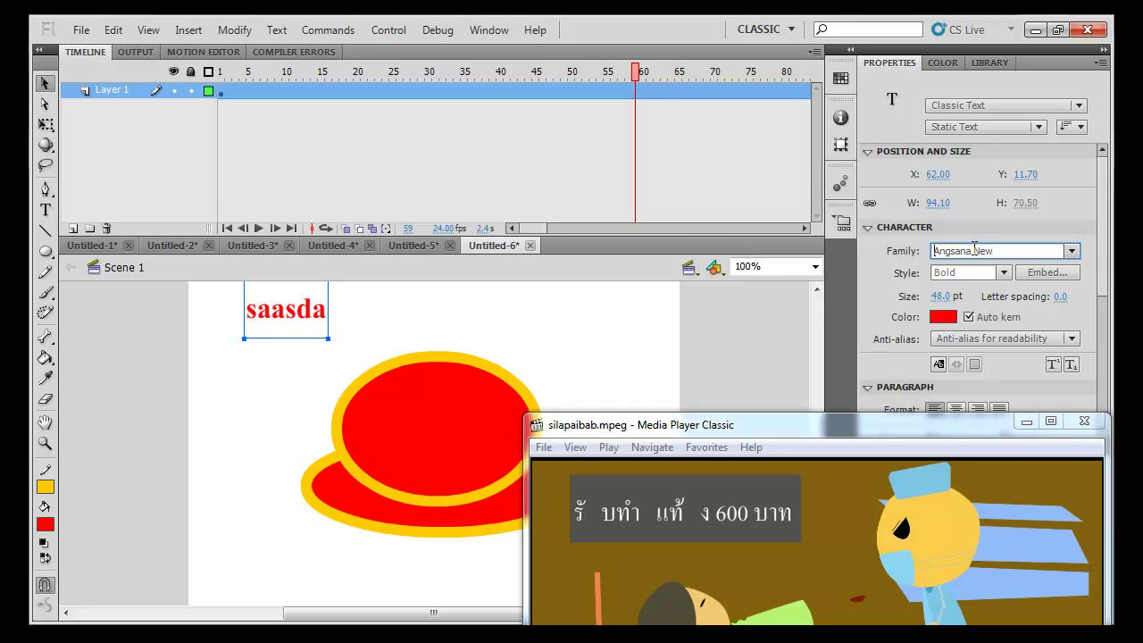
{"action": "key", "text": "Home"}
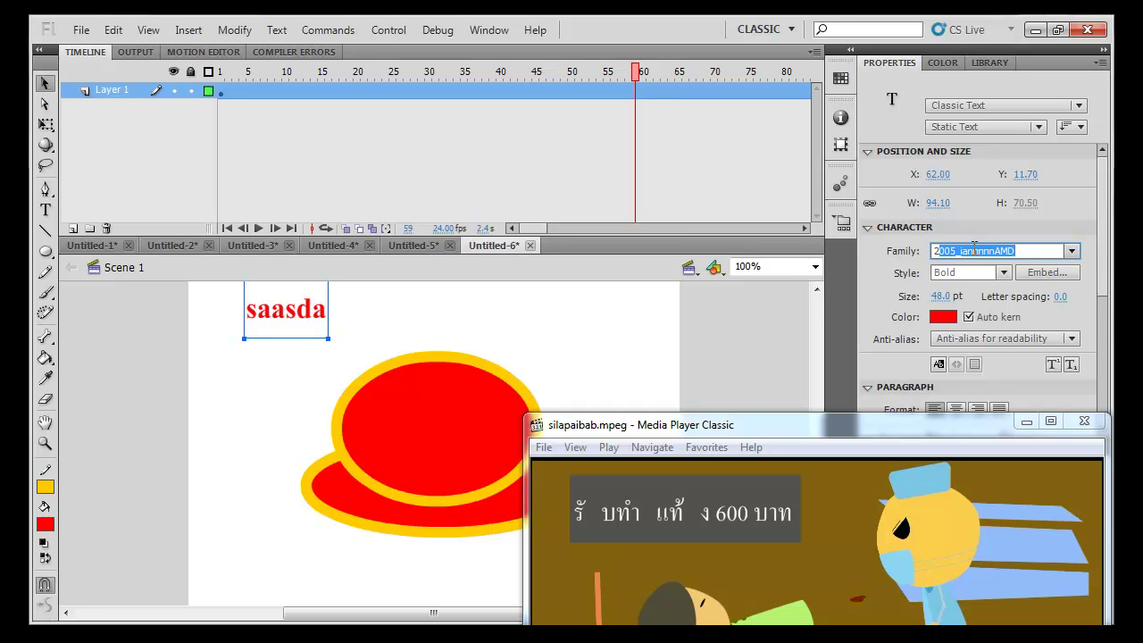
{"action": "key", "text": "Down"}
{"action": "key", "text": "Down"}
{"action": "key", "text": "Down"}
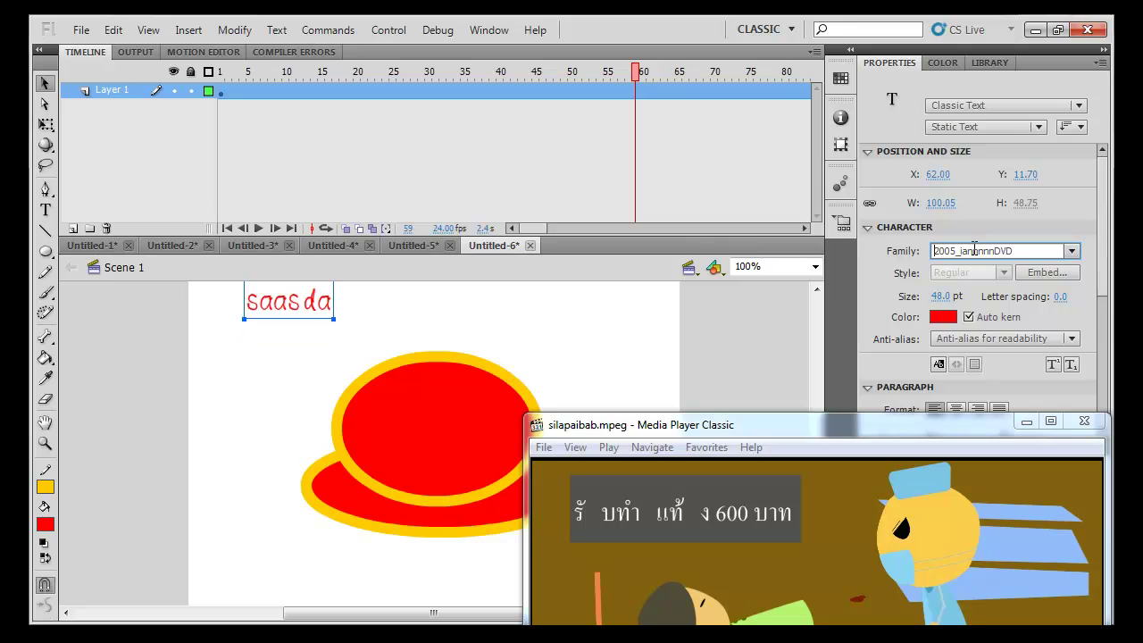
{"action": "key", "text": "Down"}
{"action": "key", "text": "Down"}
{"action": "key", "text": "Down"}
{"action": "key", "text": "Down"}
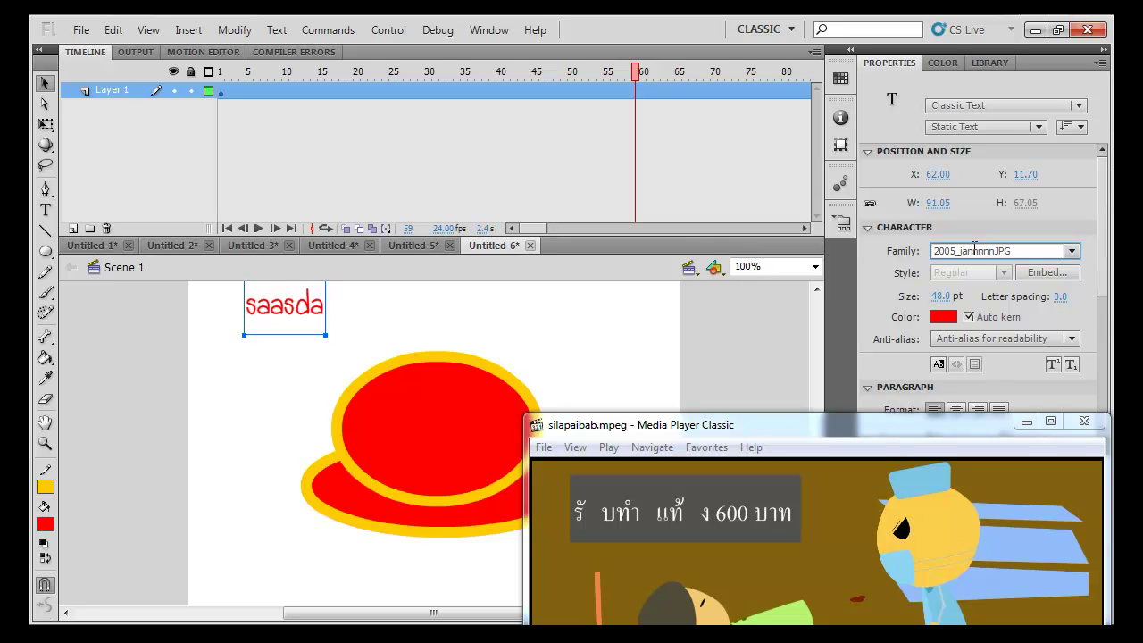
{"action": "key", "text": "Down"}
{"action": "key", "text": "Down"}
{"action": "key", "text": "Down"}
{"action": "key", "text": "Down"}
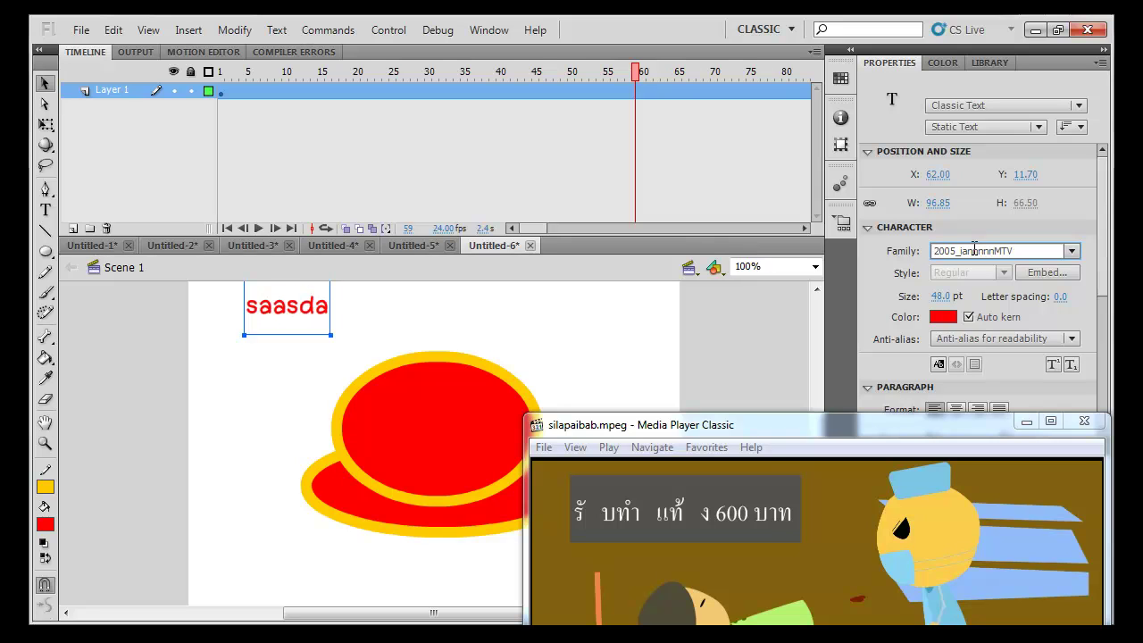
{"action": "key", "text": "Down"}
{"action": "key", "text": "Down"}
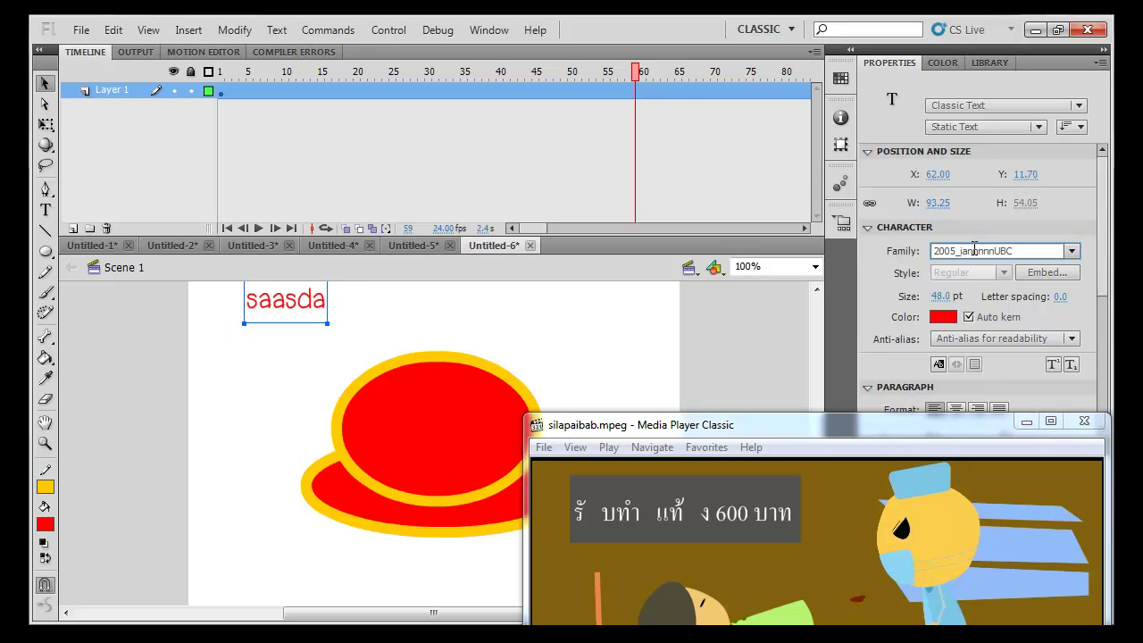
{"action": "key", "text": "Up"}
{"action": "key", "text": "Up"}
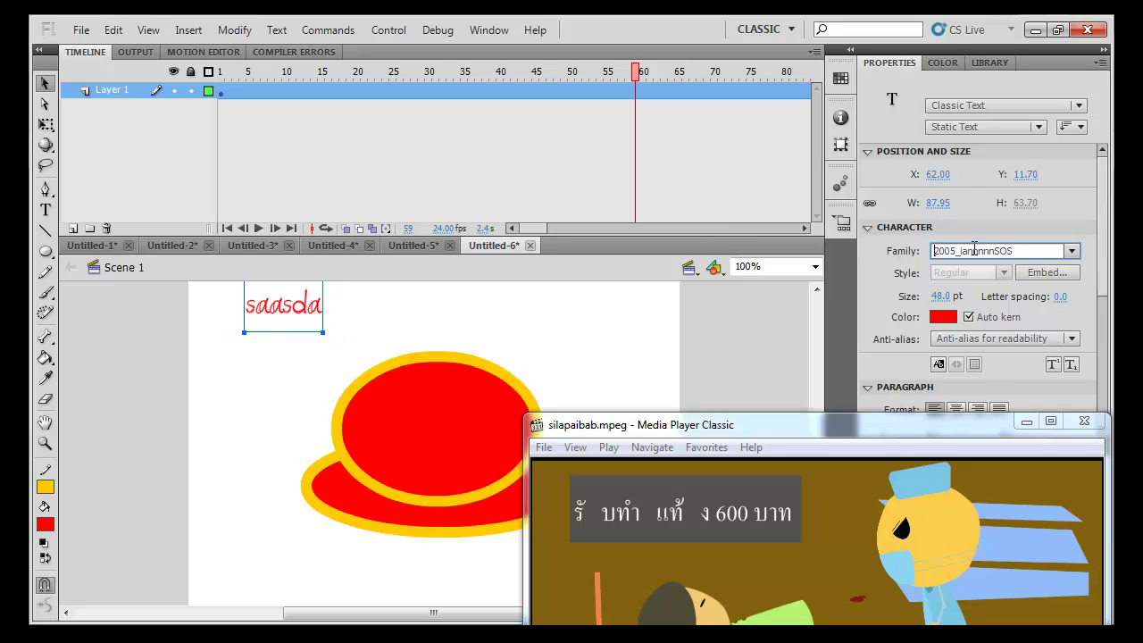
Replace the "saasda" text with "รับทำแท้ง"
{"action": "left_click", "coordinate": [375, 325]}
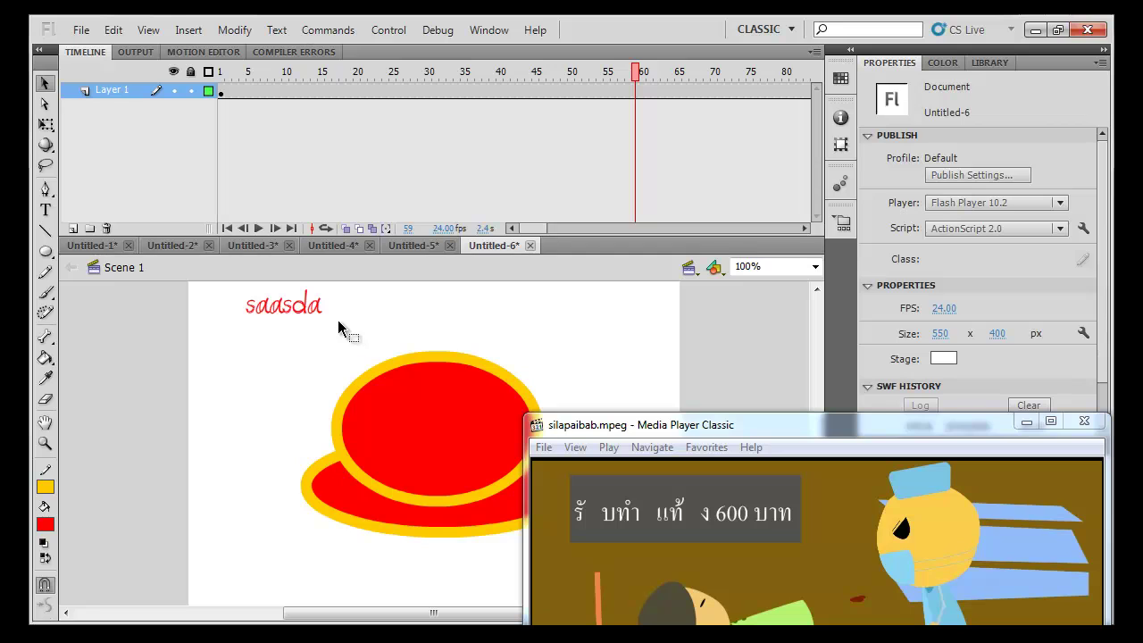
{"action": "key", "text": "t"}
{"action": "double_click", "coordinate": [308, 305]}
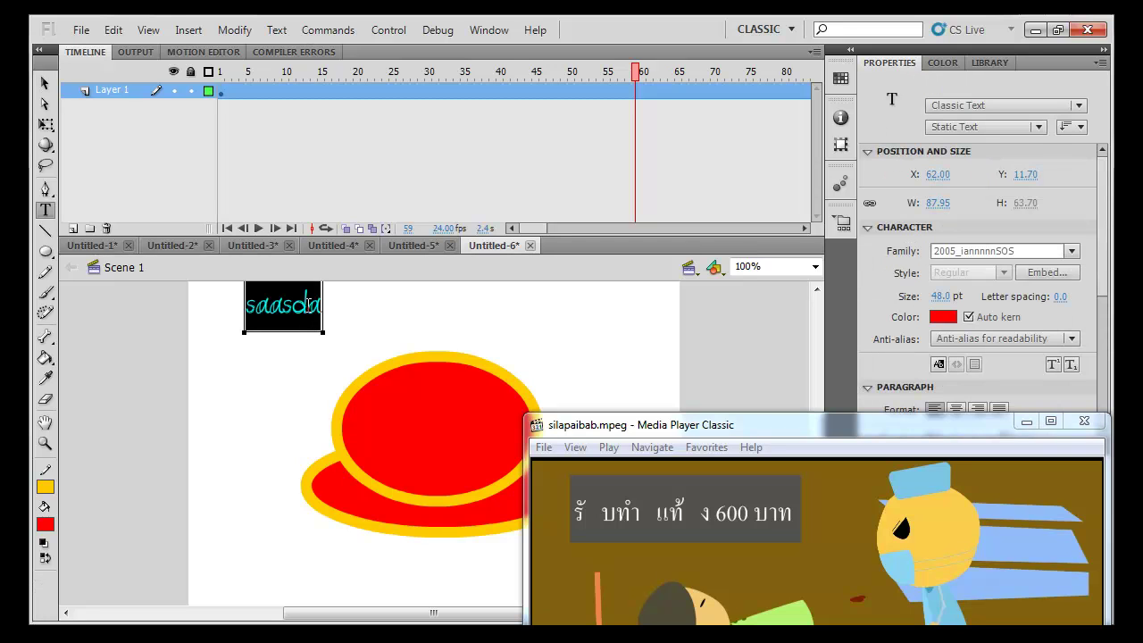
{"action": "type", "text": "รับทำแท้ง"}
{"action": "key", "text": "Escape"}
{"action": "key", "text": "v"}
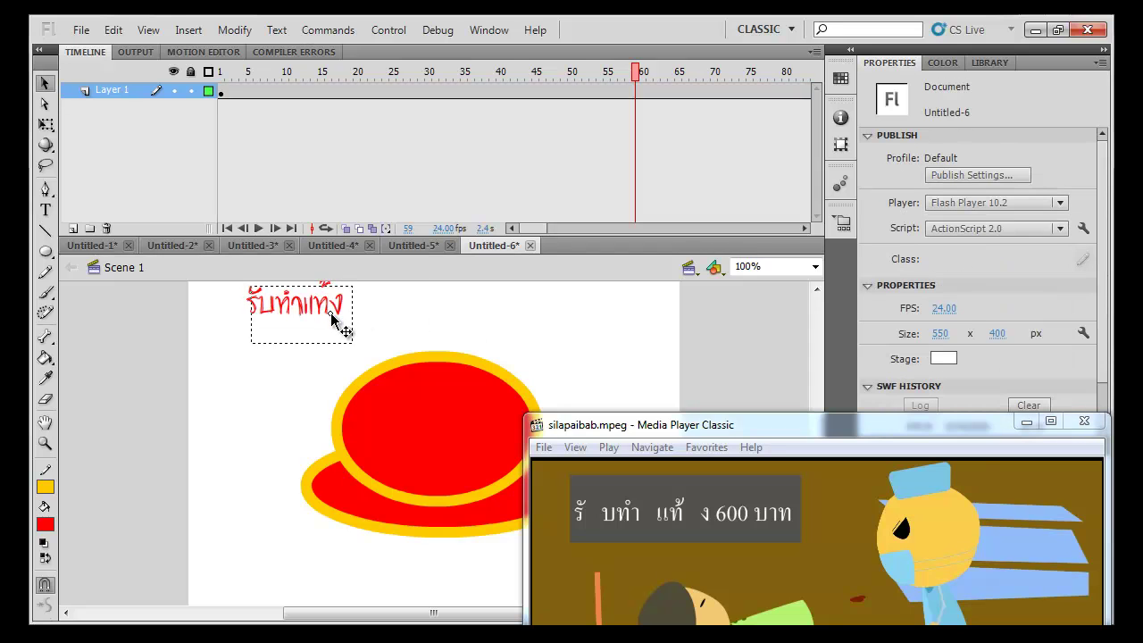
Move the Thai text to X 70, Y 24.70 and change its font family to 2005_iannnnnJPG
{"action": "left_click_drag", "start_coordinate": [332, 311], "coordinate": [340, 322]}
{"action": "left_click", "coordinate": [968, 251]}
{"action": "key", "text": "Up"}
{"action": "key", "text": "Up"}
{"action": "key", "text": "Up"}
{"action": "key", "text": "Up"}
{"action": "key", "text": "Up"}
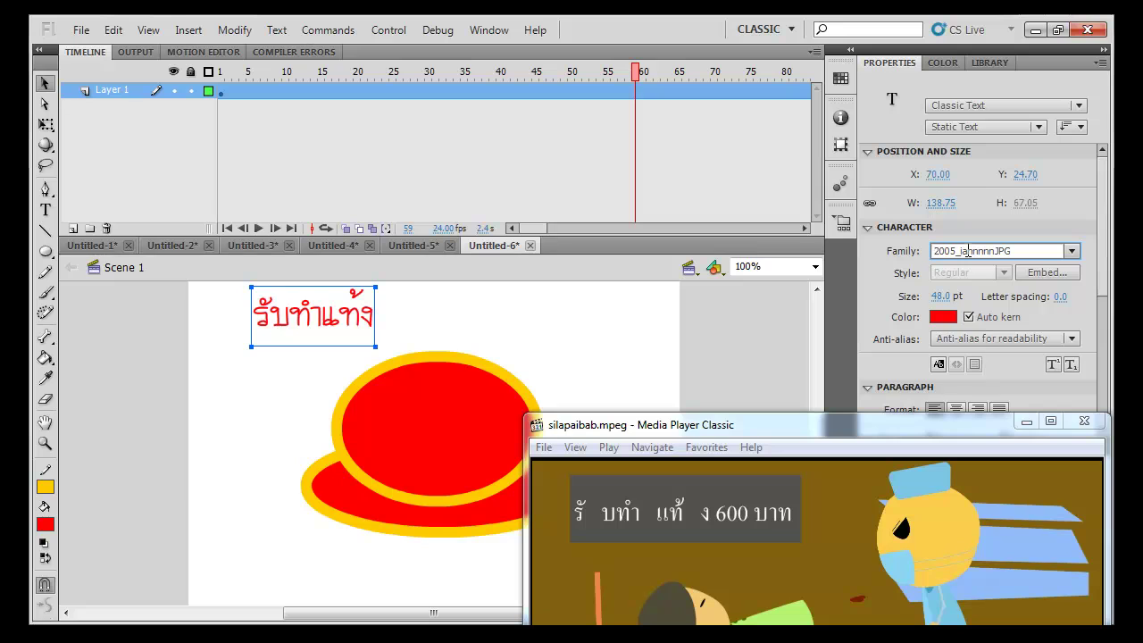
Set the Thai text's font family to 2005_iannnnnMTV and break the text apart into editable shapes
{"action": "key", "text": "Up"}
{"action": "left_click", "coordinate": [429, 304]}
{"action": "left_click", "coordinate": [353, 331]}
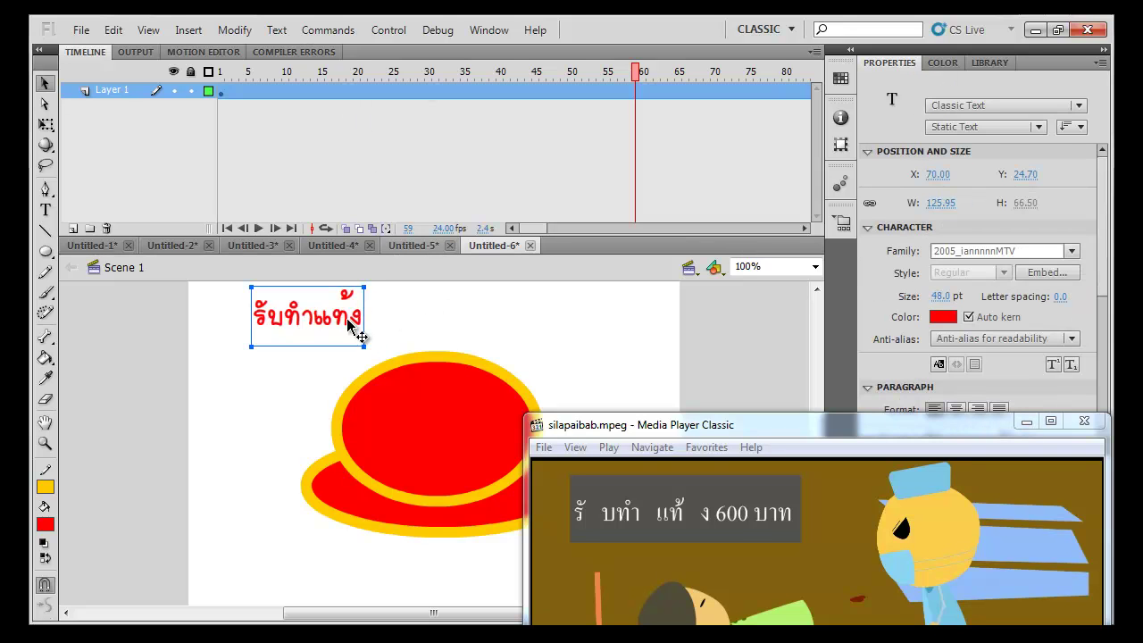
{"action": "right_click", "coordinate": [347, 320]}
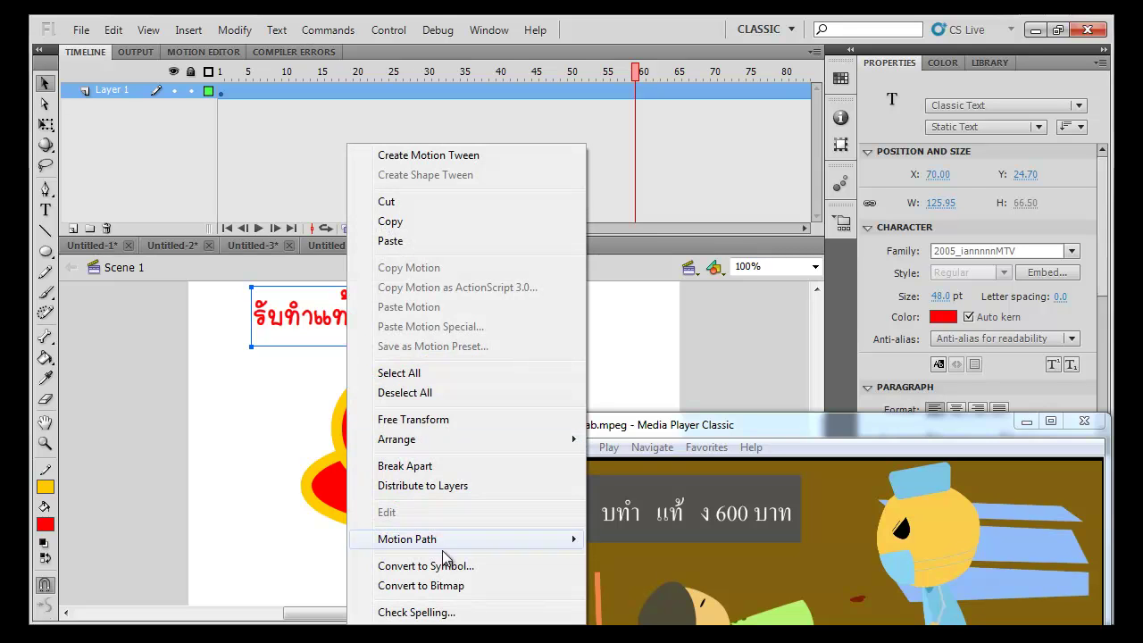
{"action": "left_click", "coordinate": [462, 468]}
{"action": "key", "text": "ctrl+b"}
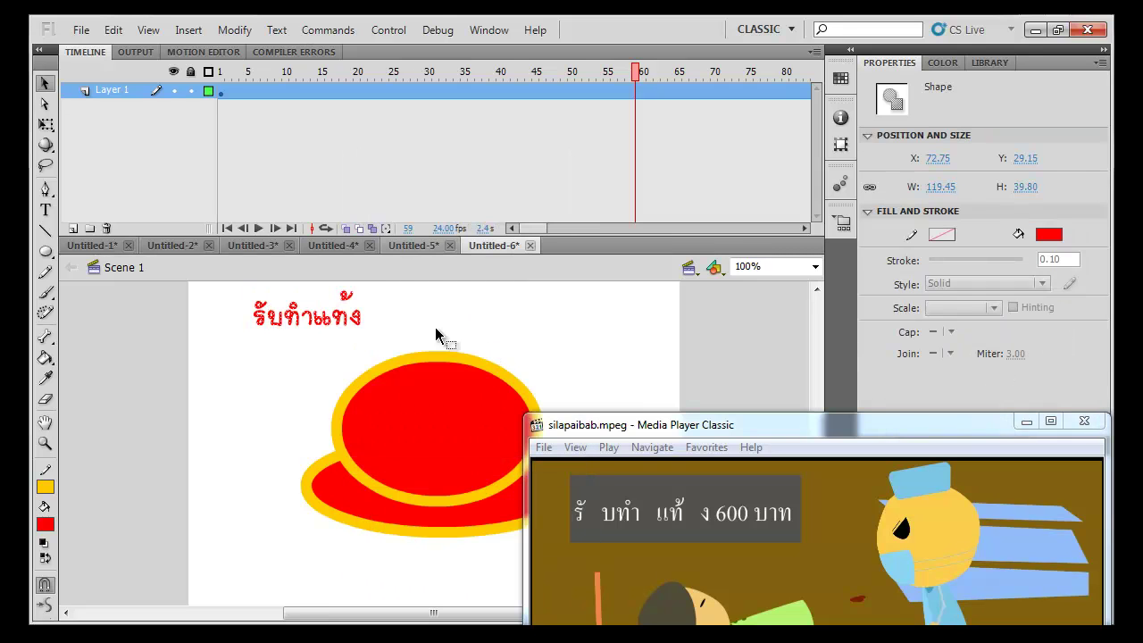
{"action": "left_click", "coordinate": [390, 338]}
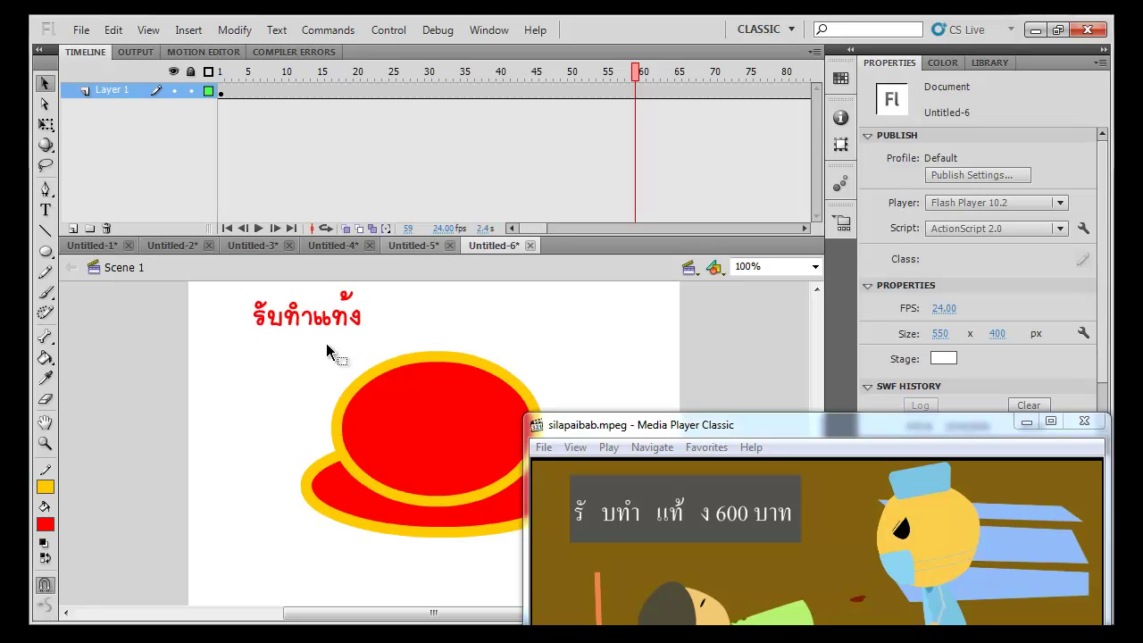
Bring the silapaibab.mpeg player over the stage and review the clinic scene and the preceding traffic scene around 04:13
{"action": "left_click_drag", "start_coordinate": [683, 426], "coordinate": [412, 153]}
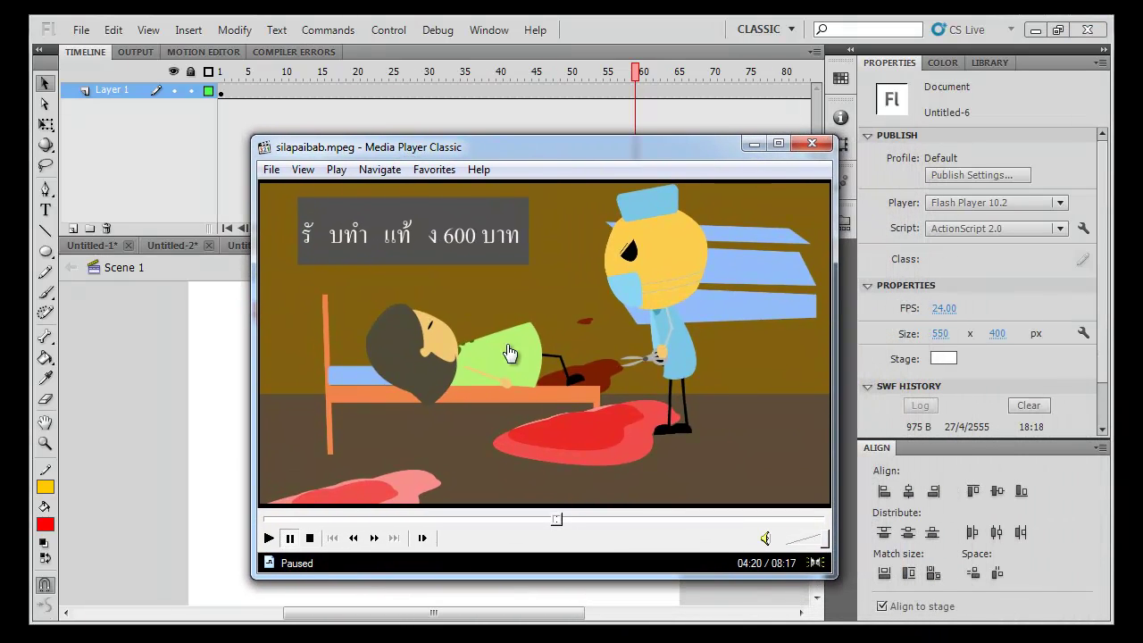
{"action": "left_click", "coordinate": [467, 301]}
{"action": "left_click", "coordinate": [583, 477]}
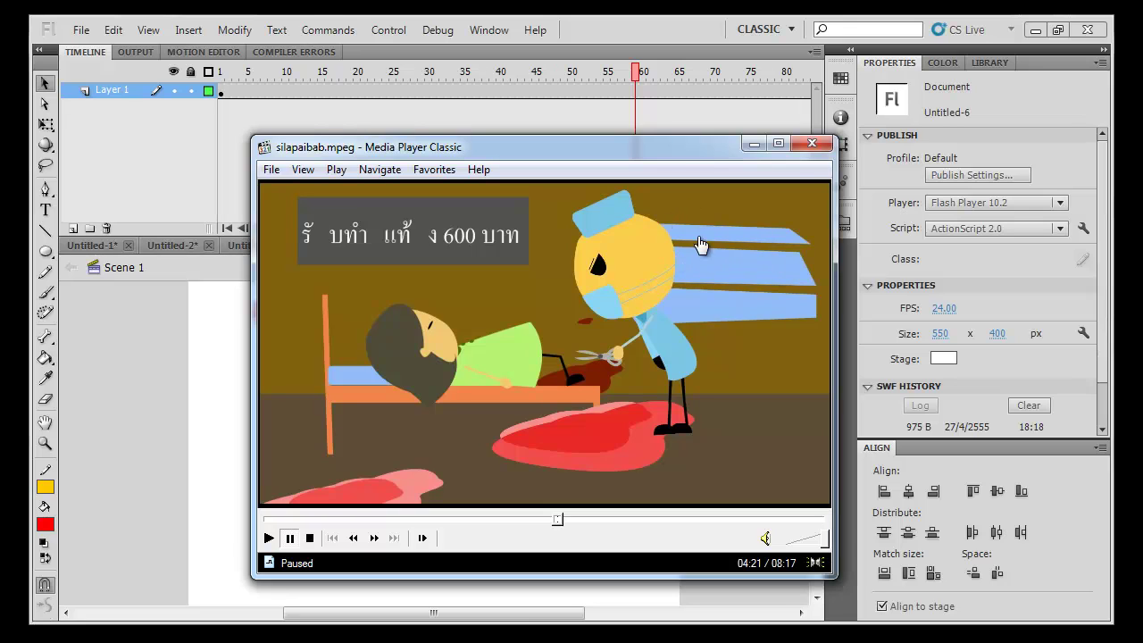
{"action": "left_click", "coordinate": [484, 297]}
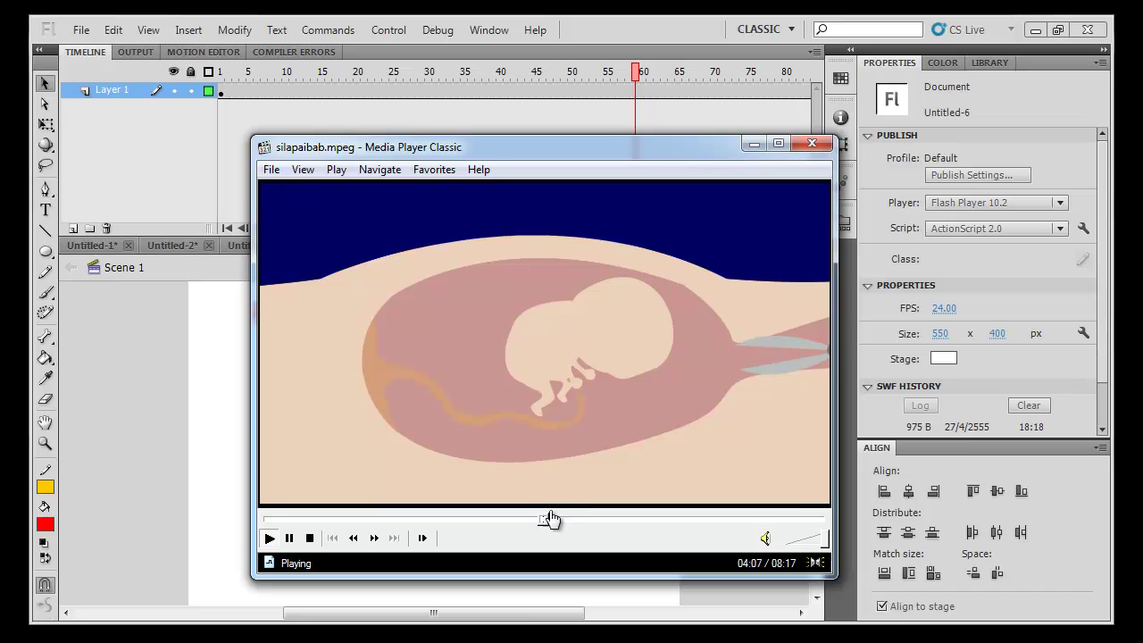
{"action": "left_click", "coordinate": [548, 518]}
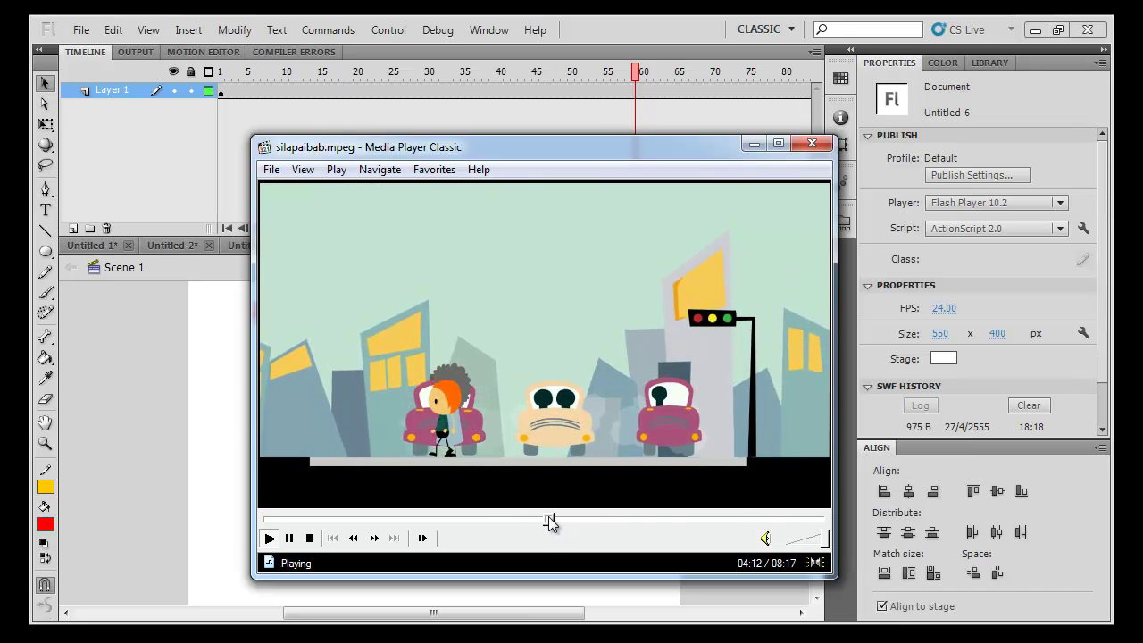
{"action": "left_click", "coordinate": [572, 412]}
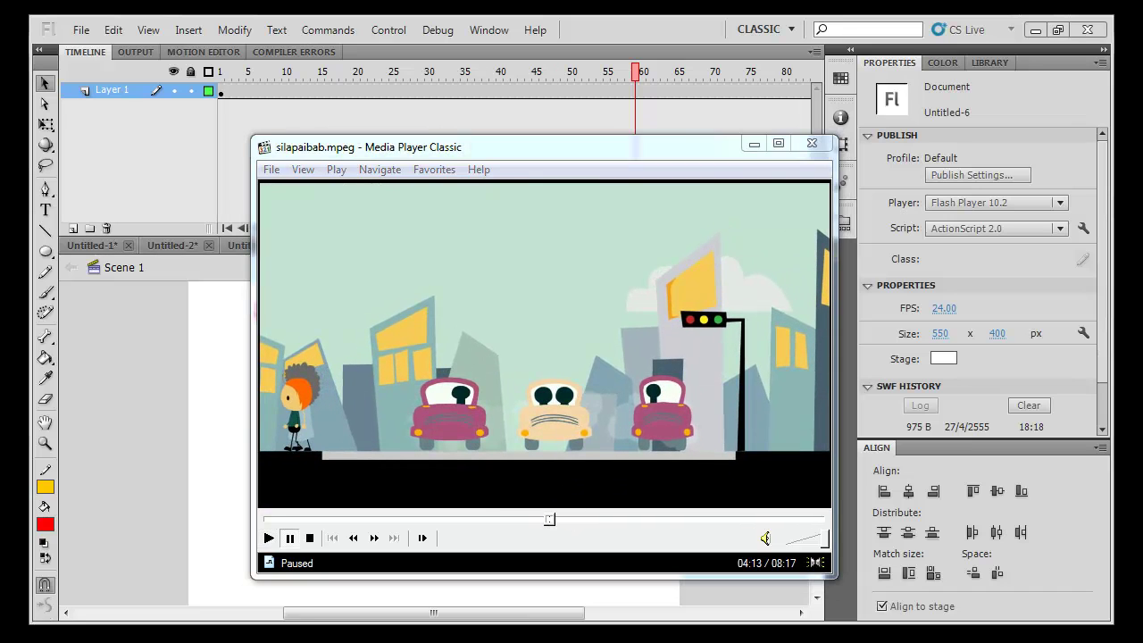
Shrink the enlarged player window and seek back through the video to the clinic scene and the scissors close-up, pausing at 04:23
{"action": "double_click", "coordinate": [612, 490]}
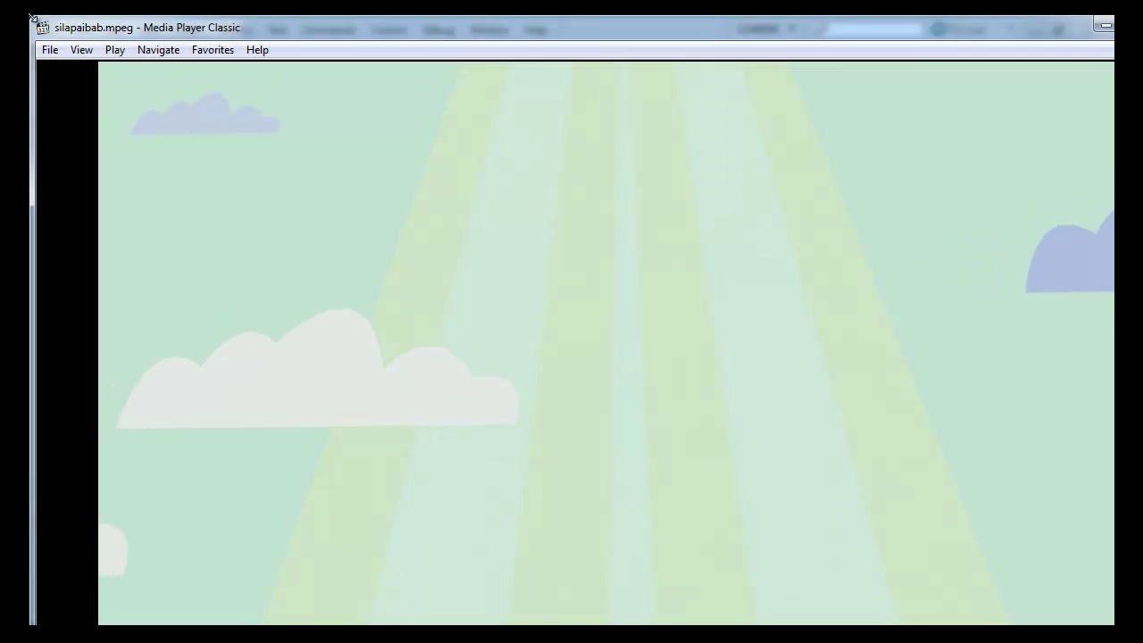
{"action": "left_click_drag", "start_coordinate": [31, 17], "coordinate": [261, 183]}
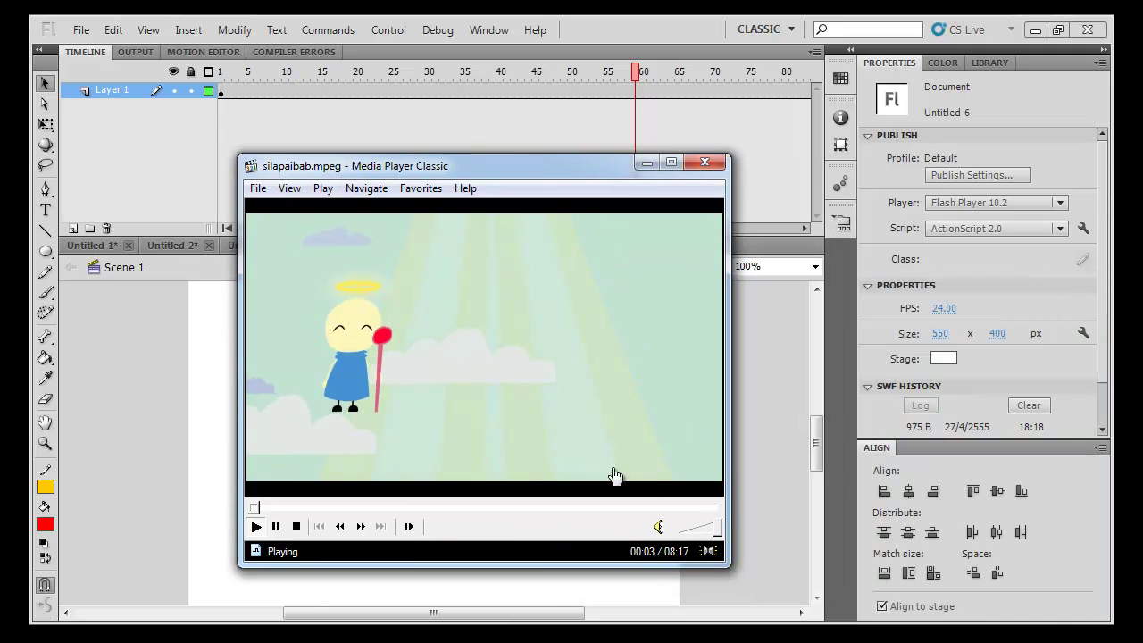
{"action": "left_click", "coordinate": [515, 505]}
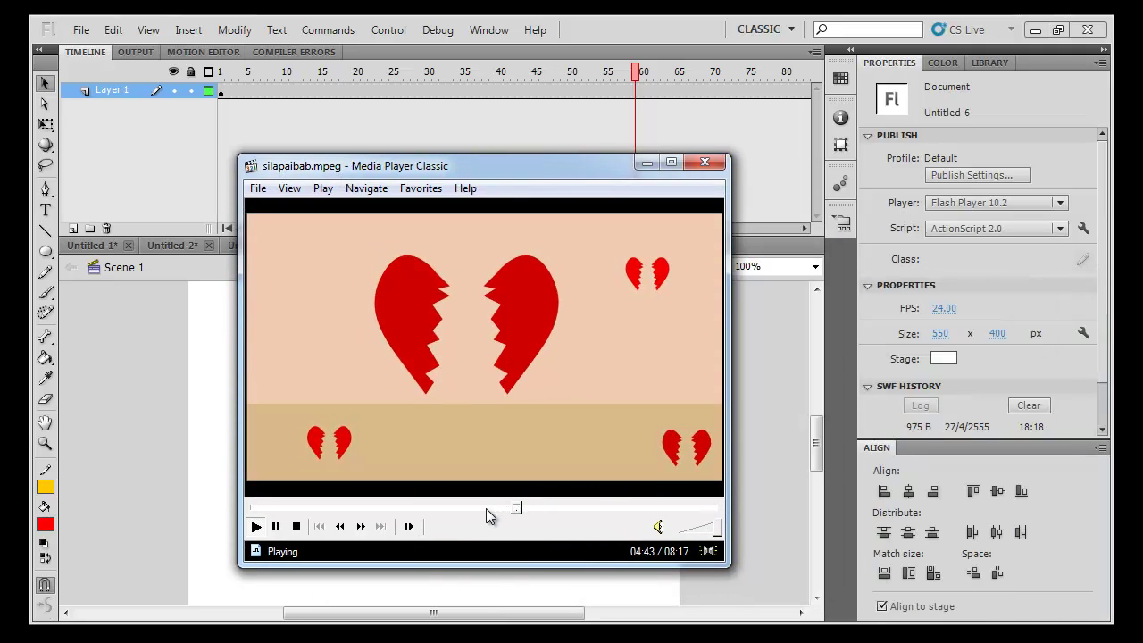
{"action": "left_click", "coordinate": [483, 509]}
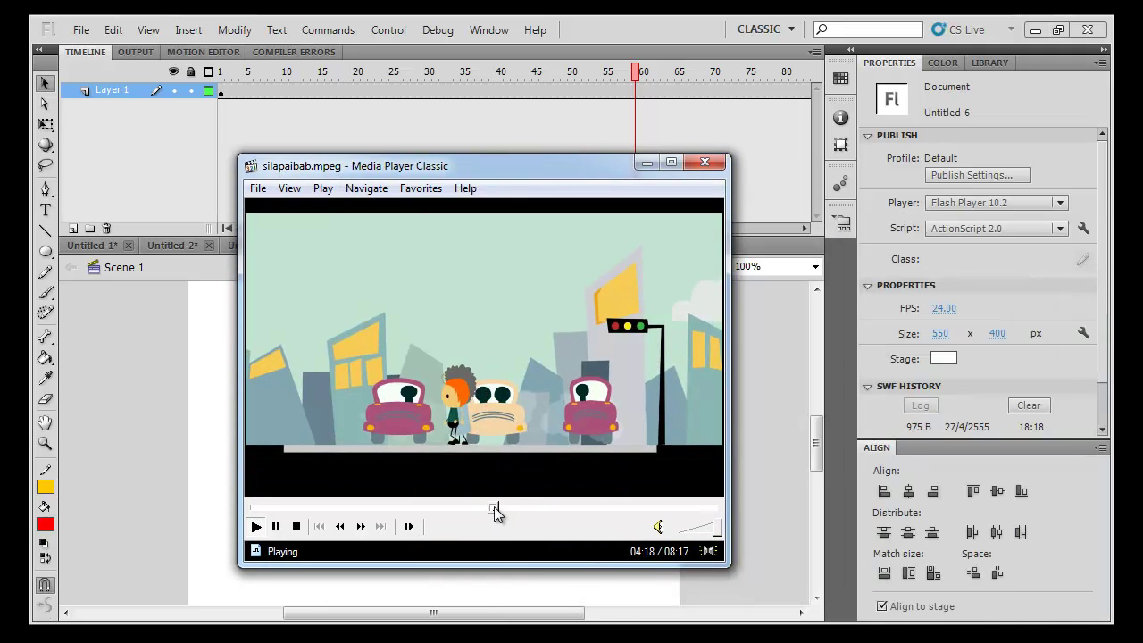
{"action": "left_click", "coordinate": [494, 509]}
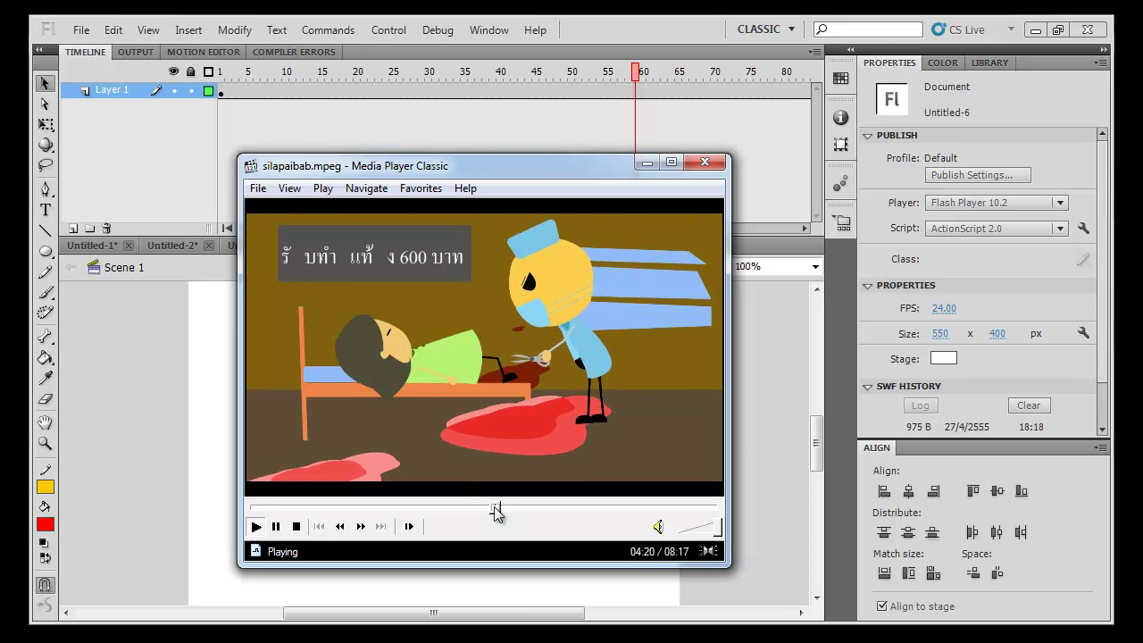
{"action": "left_click", "coordinate": [628, 390]}
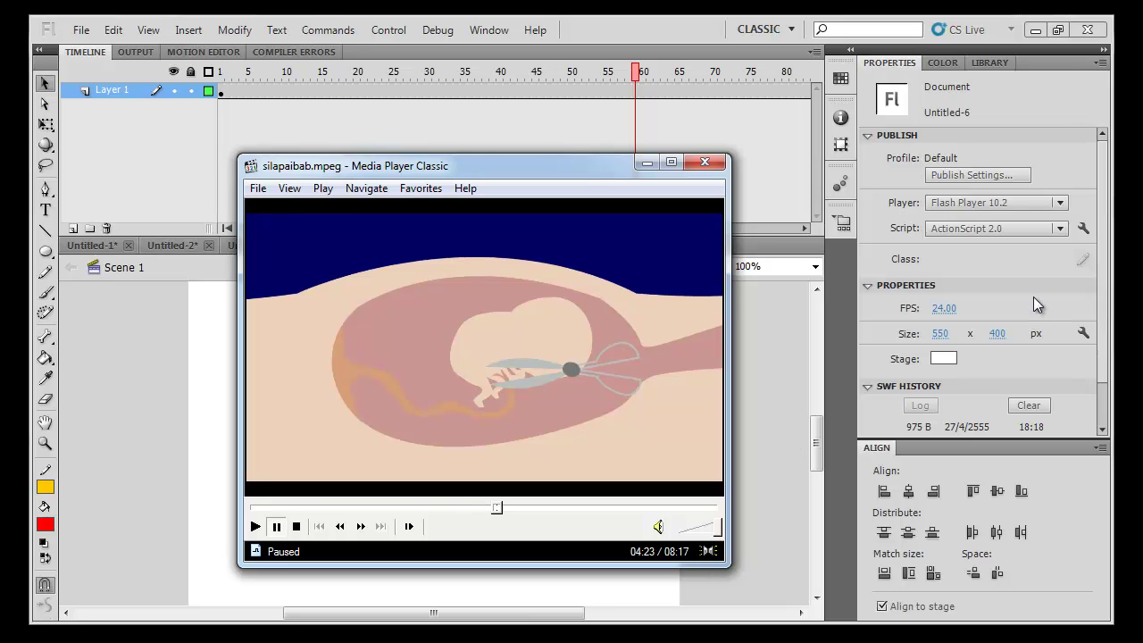
Maximize the player, examine the scissors' motion in short bursts up to 04:25, and minimize the player to return to Flash
{"action": "double_click", "coordinate": [602, 170]}
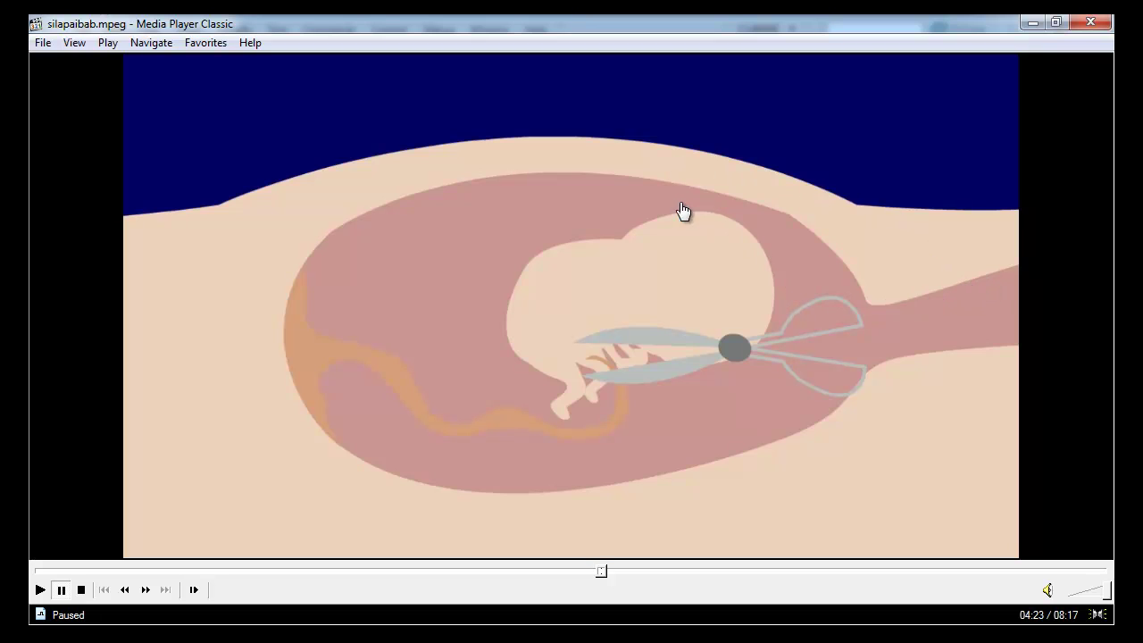
{"action": "left_click", "coordinate": [676, 467]}
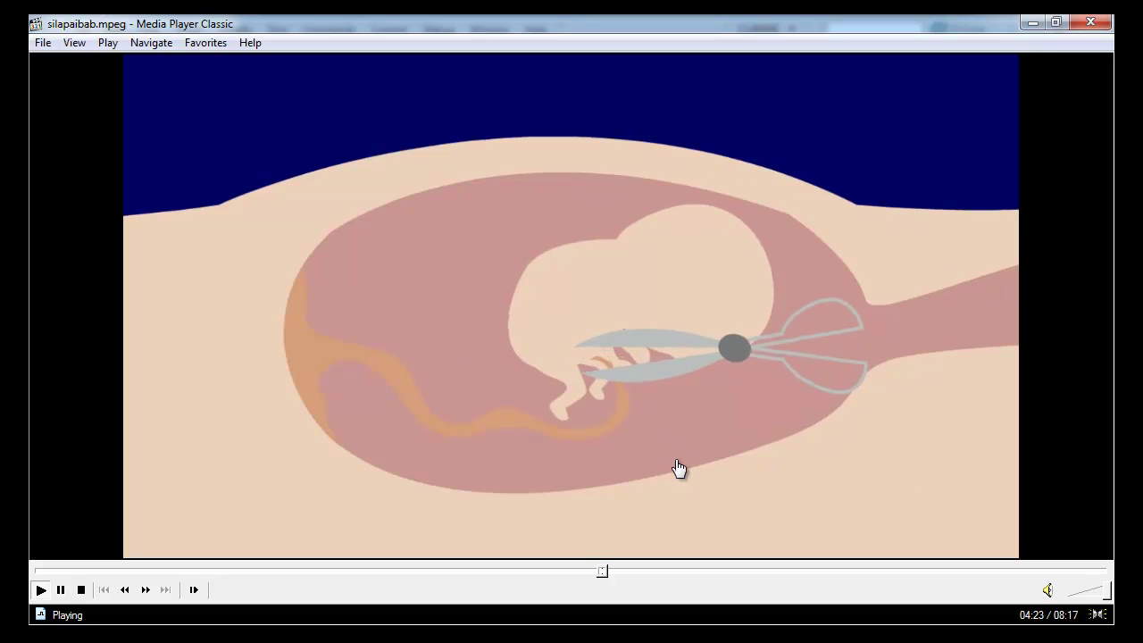
{"action": "left_click", "coordinate": [651, 434]}
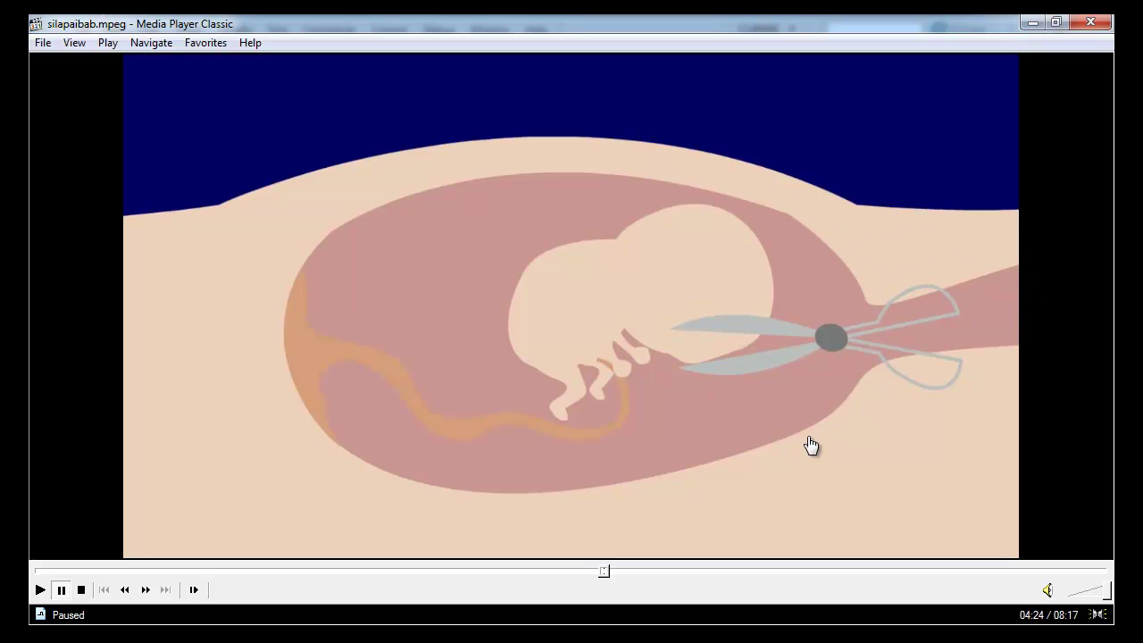
{"action": "left_click", "coordinate": [759, 362]}
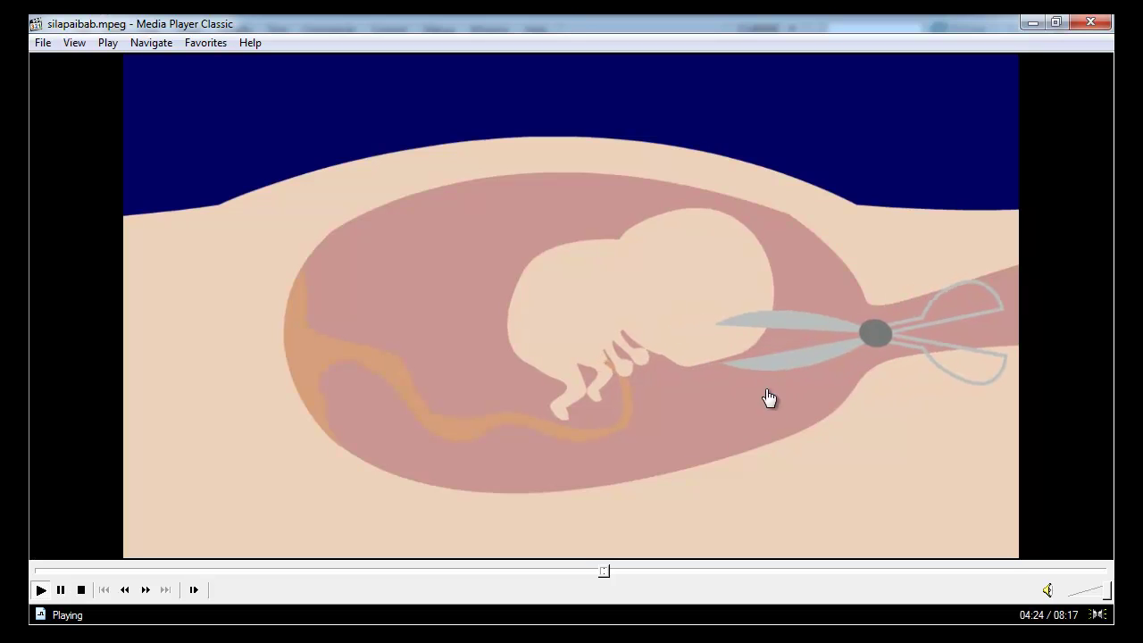
{"action": "left_click", "coordinate": [782, 433]}
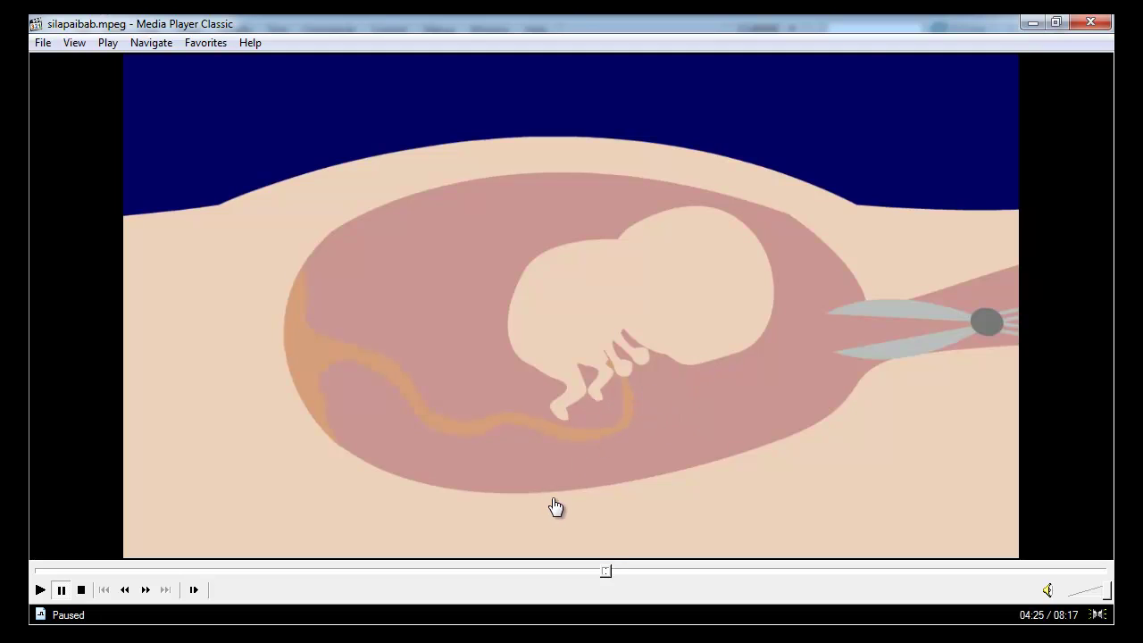
{"action": "left_click", "coordinate": [1055, 22]}
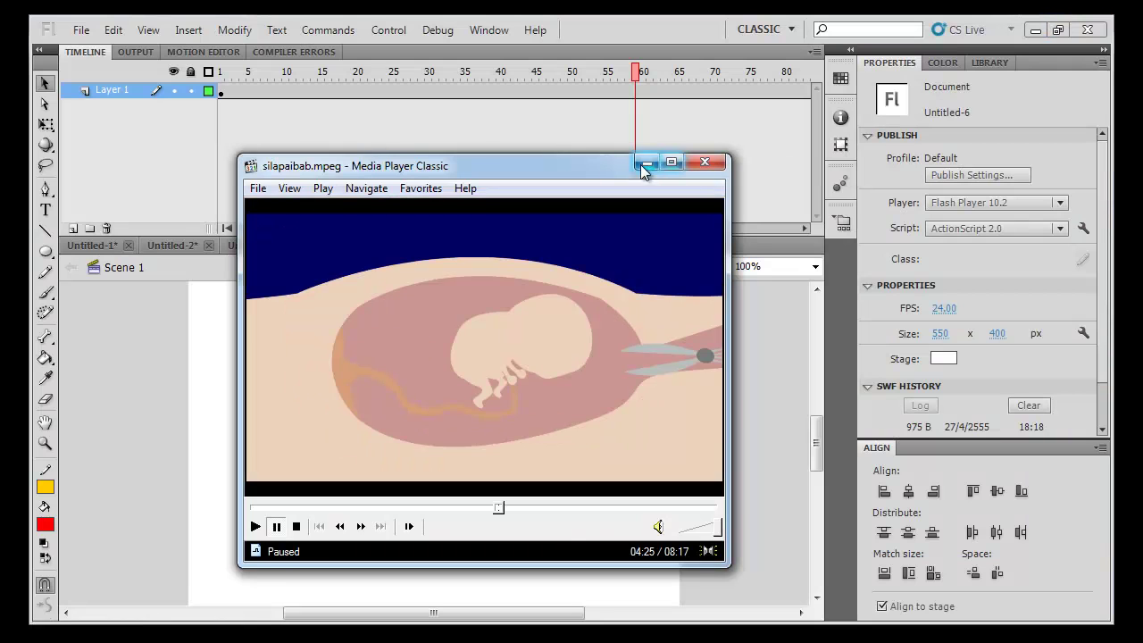
{"action": "left_click_drag", "start_coordinate": [648, 165], "coordinate": [550, 165]}
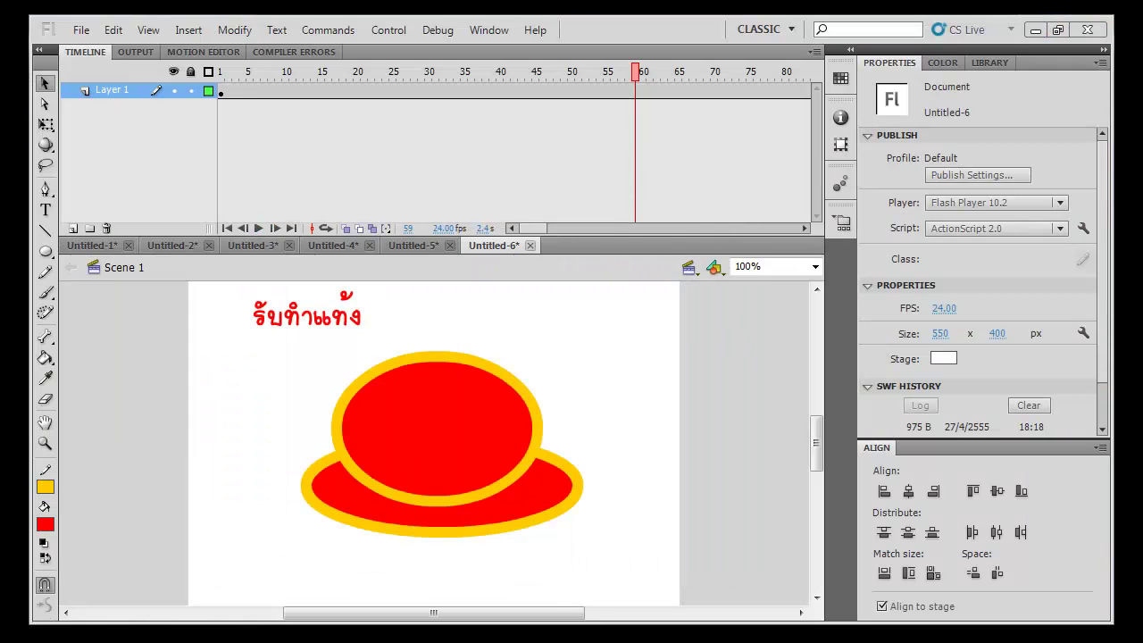
Create a new 550 x 400 px ActionScript 2.0 document and draw a wide red oval with a yellow outline on the stage
{"action": "key", "text": "ctrl+n"}
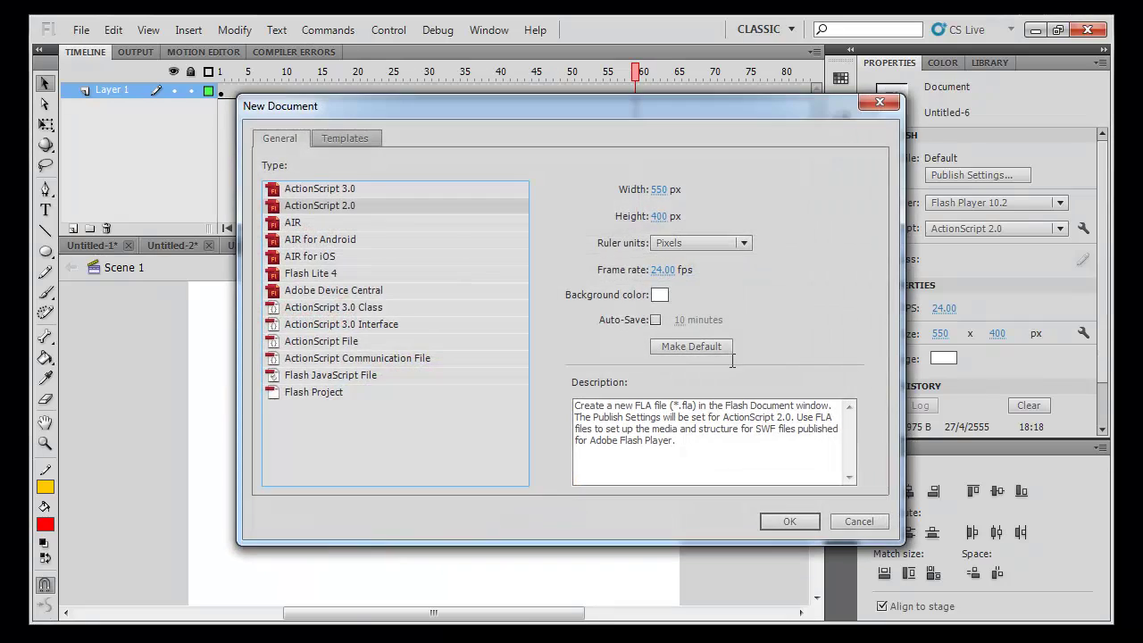
{"action": "left_click", "coordinate": [790, 522]}
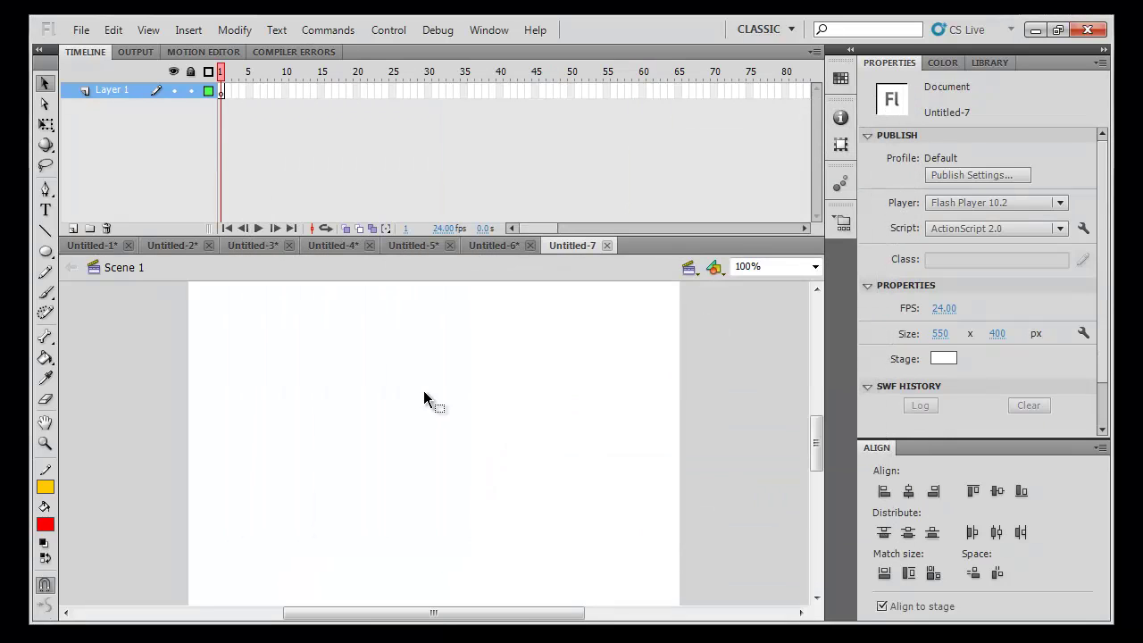
{"action": "left_click", "coordinate": [45, 250]}
{"action": "mouse_move", "coordinate": [296, 316]}
{"action": "left_mouse_down"}
{"action": "mouse_move", "coordinate": [643, 500]}
{"action": "mouse_move", "coordinate": [652, 472]}
{"action": "left_mouse_up"}
{"action": "key", "text": "v"}
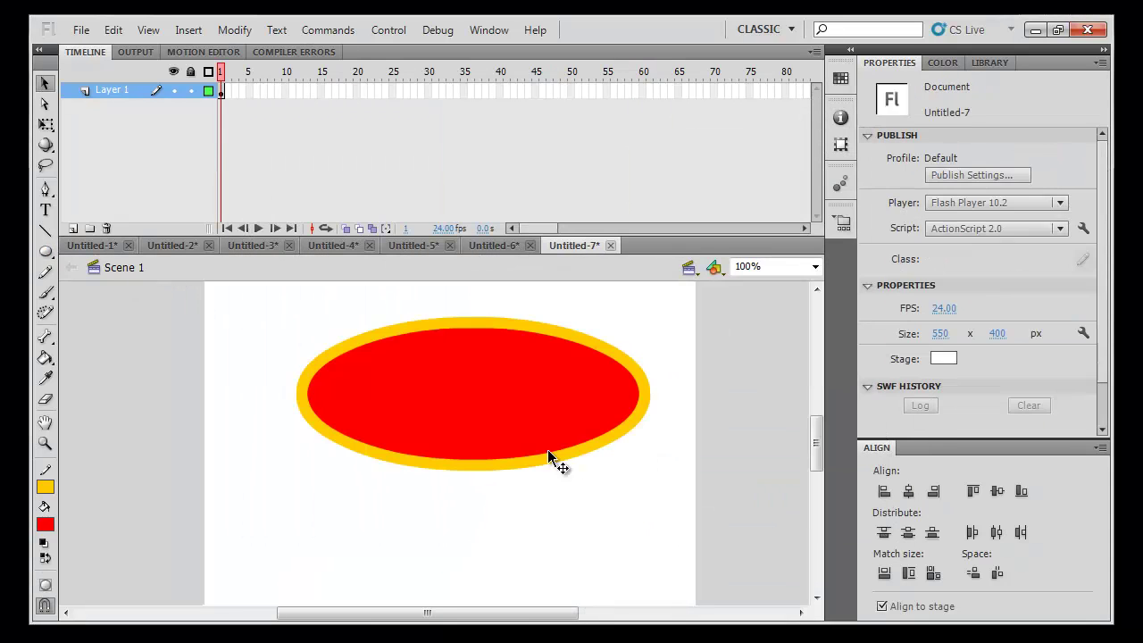
Paint a wavy red brush line from the stage's lower-left area up to the underside of the oval
{"action": "key", "text": "n"}
{"action": "key", "text": "b"}
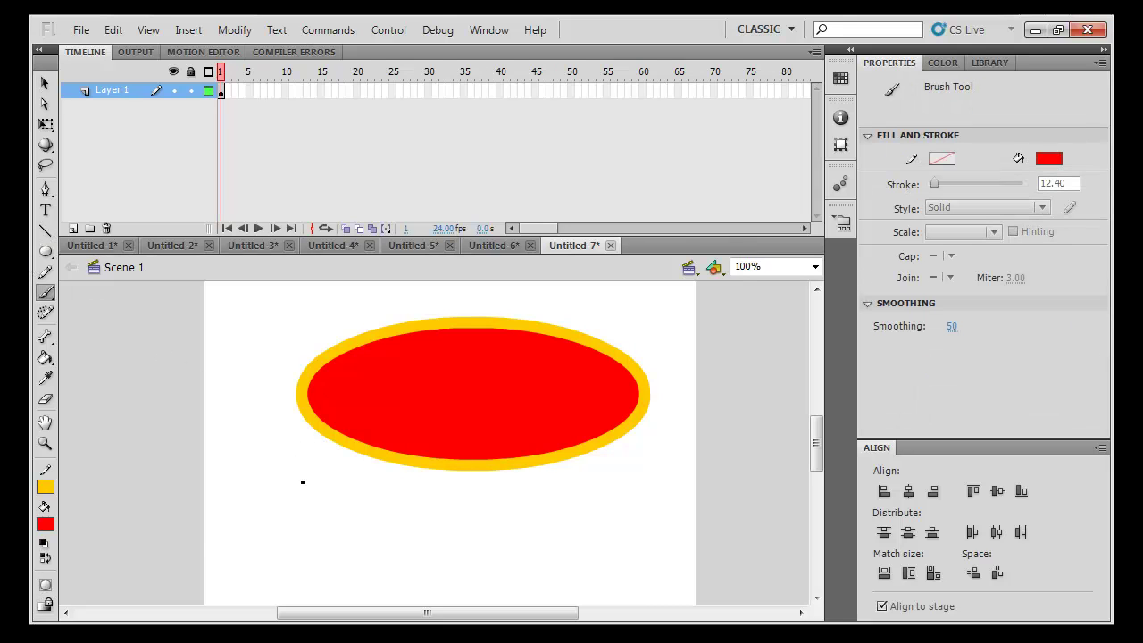
{"action": "mouse_move", "coordinate": [211, 546]}
{"action": "left_mouse_down"}
{"action": "mouse_move", "coordinate": [511, 503]}
{"action": "mouse_move", "coordinate": [521, 468]}
{"action": "left_mouse_up"}
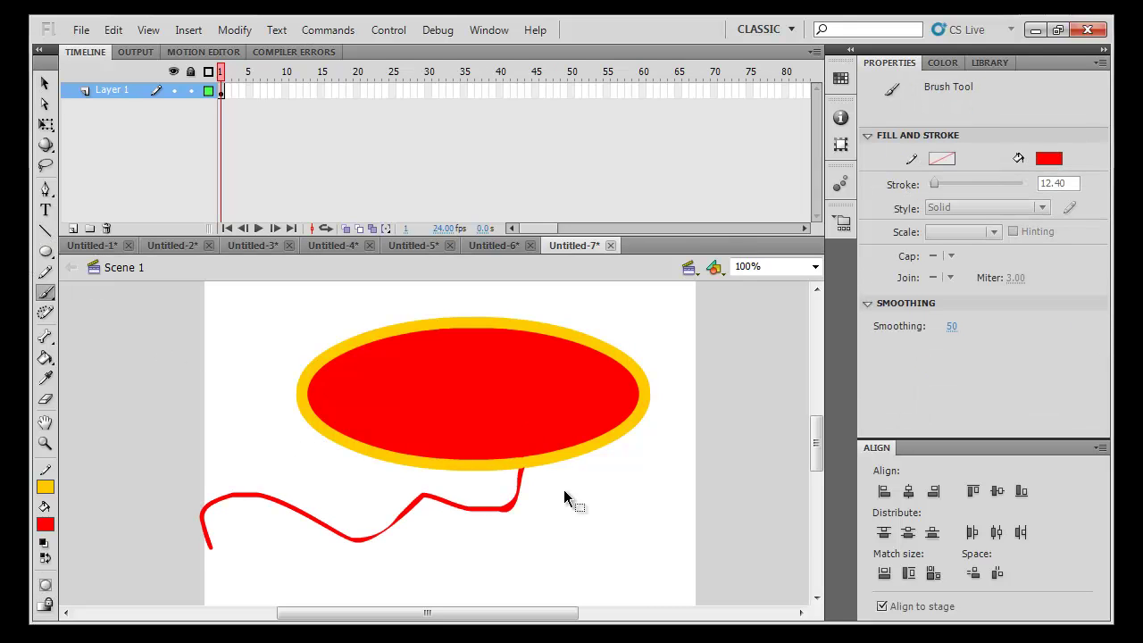
Select the oval together with the wavy line and convert them into one Graphic symbol with centre registration
{"action": "key", "text": "v"}
{"action": "left_click", "coordinate": [548, 396]}
{"action": "double_click", "coordinate": [558, 383]}
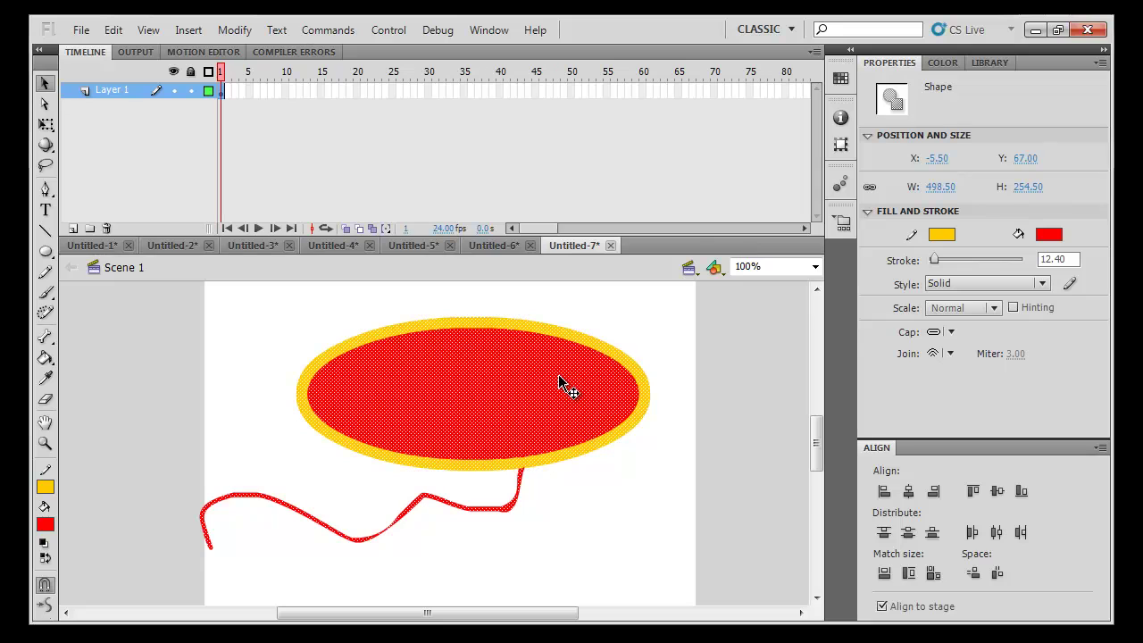
{"action": "key", "text": "F8"}
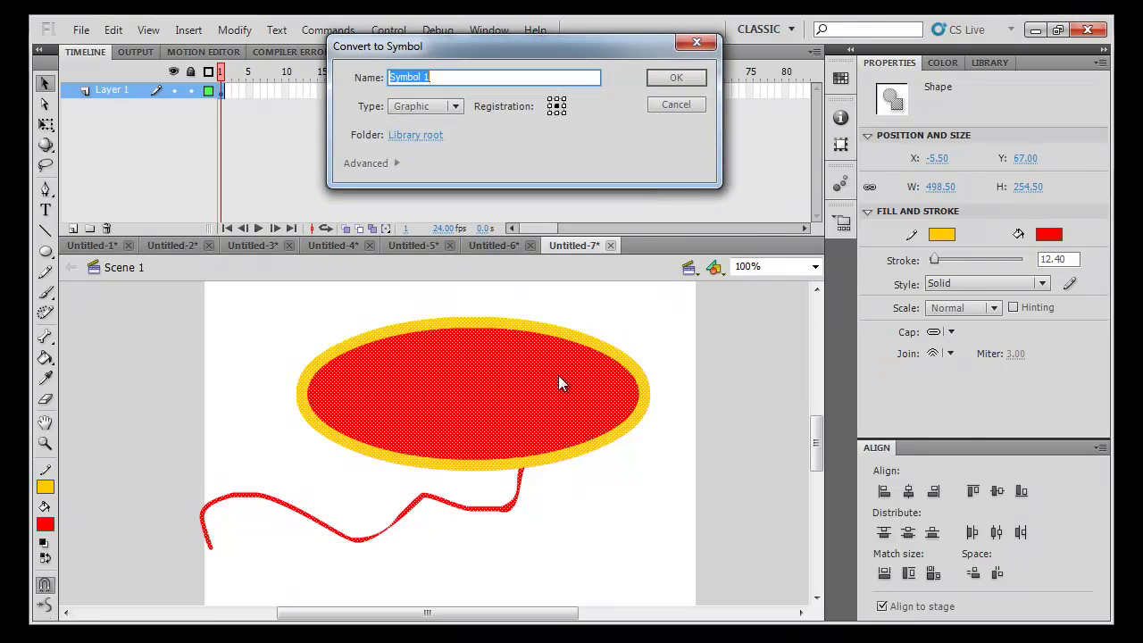
{"action": "key", "text": "Return"}
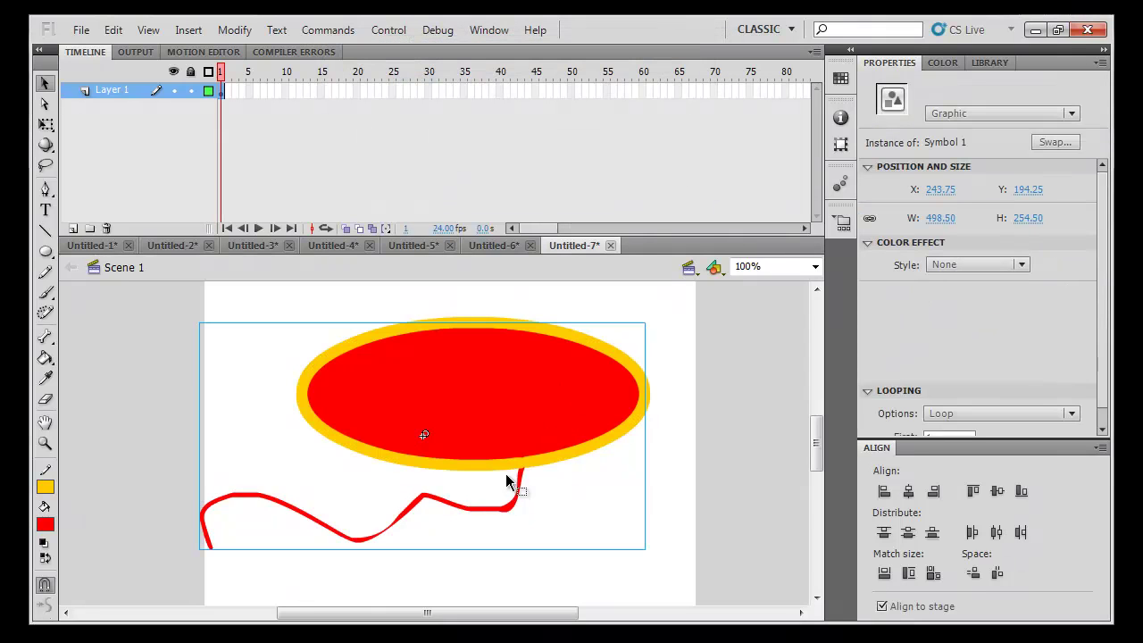
Break the balloon symbol apart, then convert only the red string below the ellipse into its own graphic symbol
{"action": "key", "text": "ctrl+b"}
{"action": "left_click", "coordinate": [654, 448]}
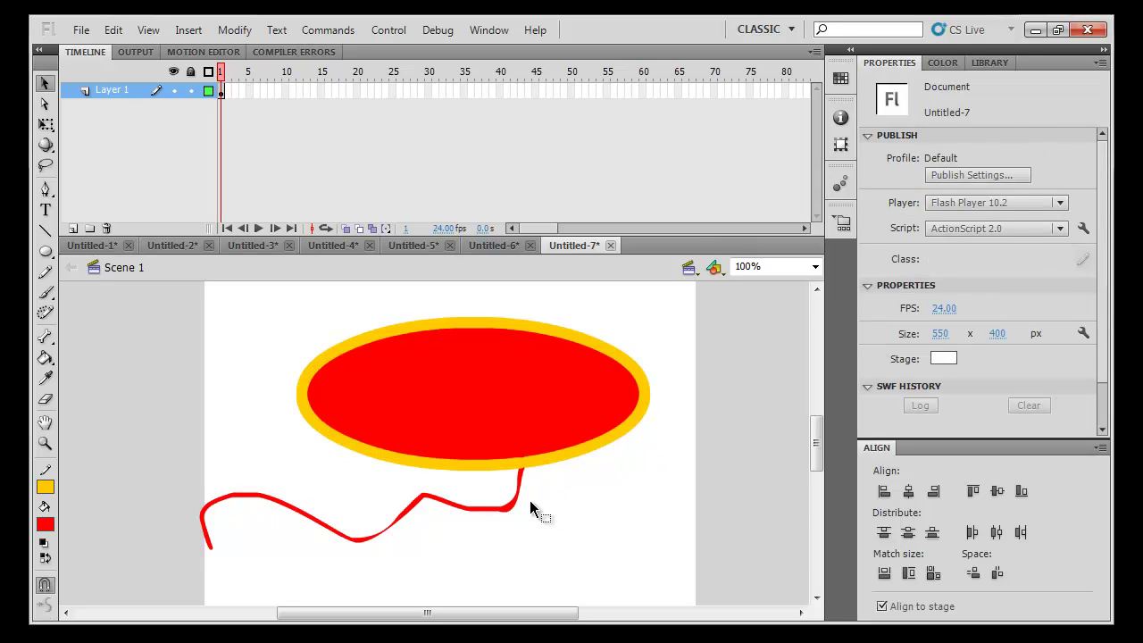
{"action": "left_click", "coordinate": [522, 501]}
{"action": "left_click", "coordinate": [623, 500]}
{"action": "left_click", "coordinate": [496, 485]}
{"action": "left_click", "coordinate": [513, 484]}
{"action": "left_click", "coordinate": [518, 500]}
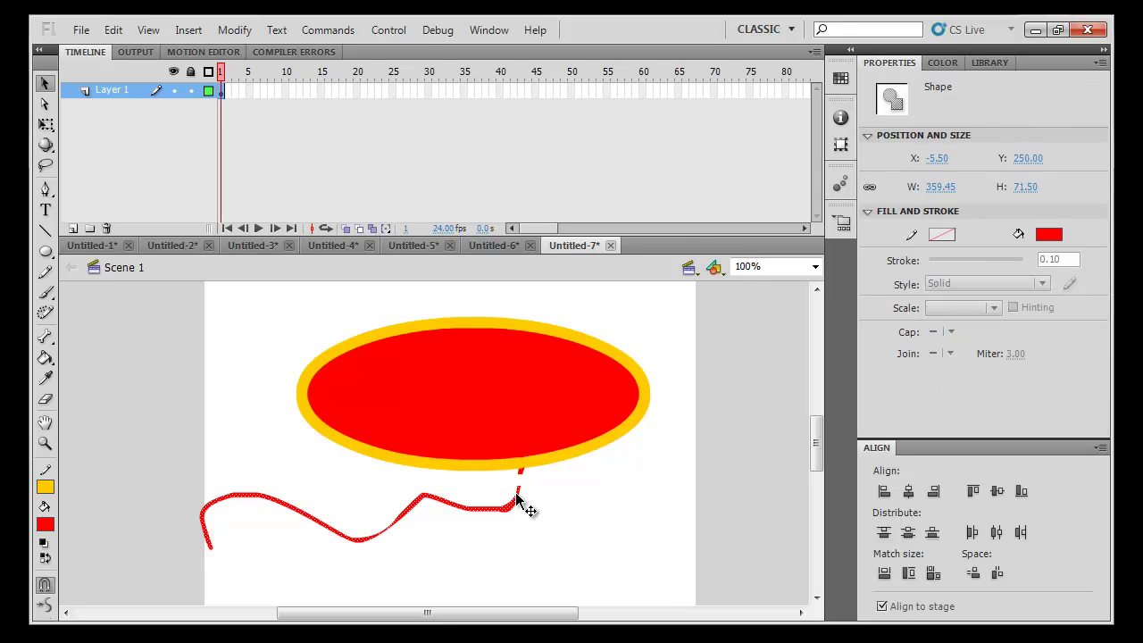
{"action": "key", "text": "F8"}
{"action": "key", "text": "Return"}
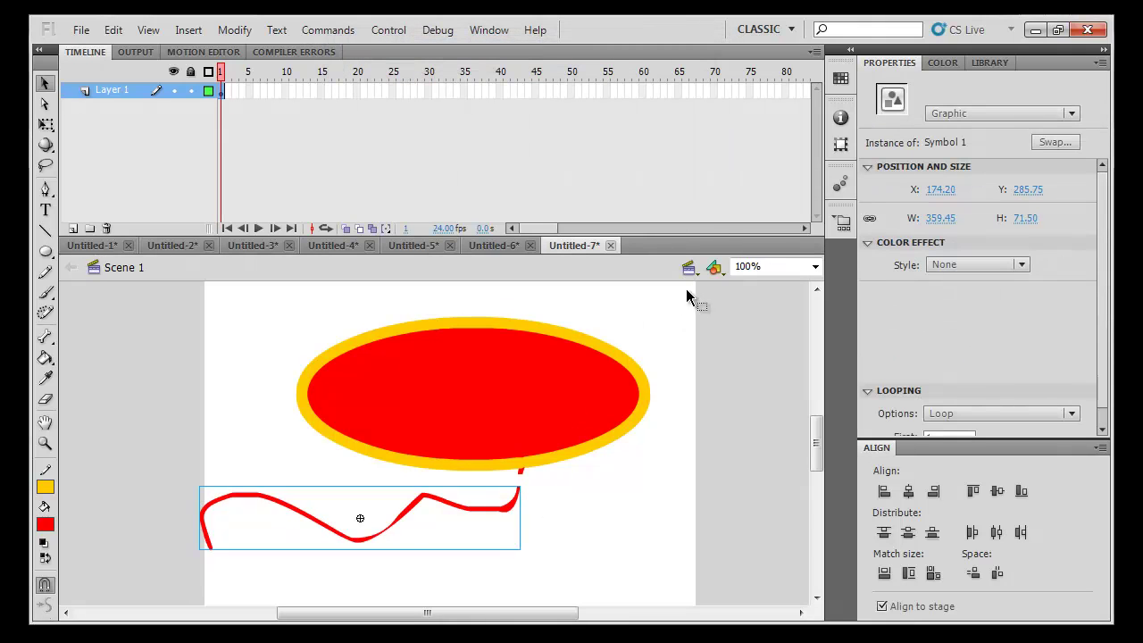
Convert the ellipse into a graphic symbol, then move the string up against it with its transformation point at the string's loose lower end
{"action": "double_click", "coordinate": [402, 457]}
{"action": "key", "text": "F8"}
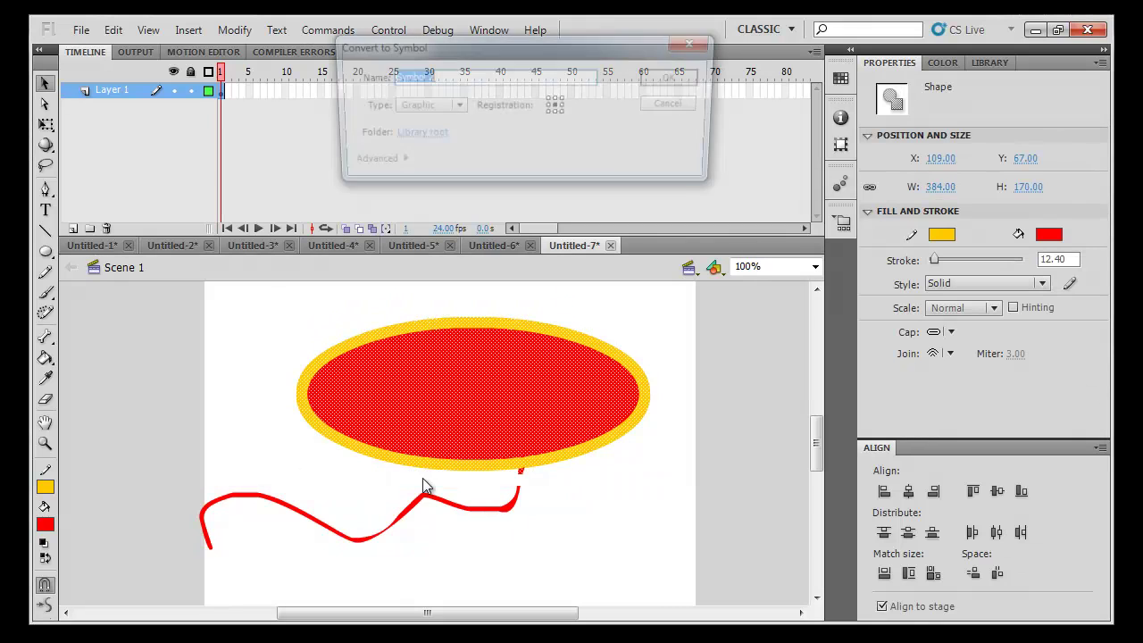
{"action": "key", "text": "Return"}
{"action": "mouse_move", "coordinate": [486, 514]}
{"action": "left_mouse_down"}
{"action": "mouse_move", "coordinate": [484, 492]}
{"action": "mouse_move", "coordinate": [489, 509]}
{"action": "left_mouse_up"}
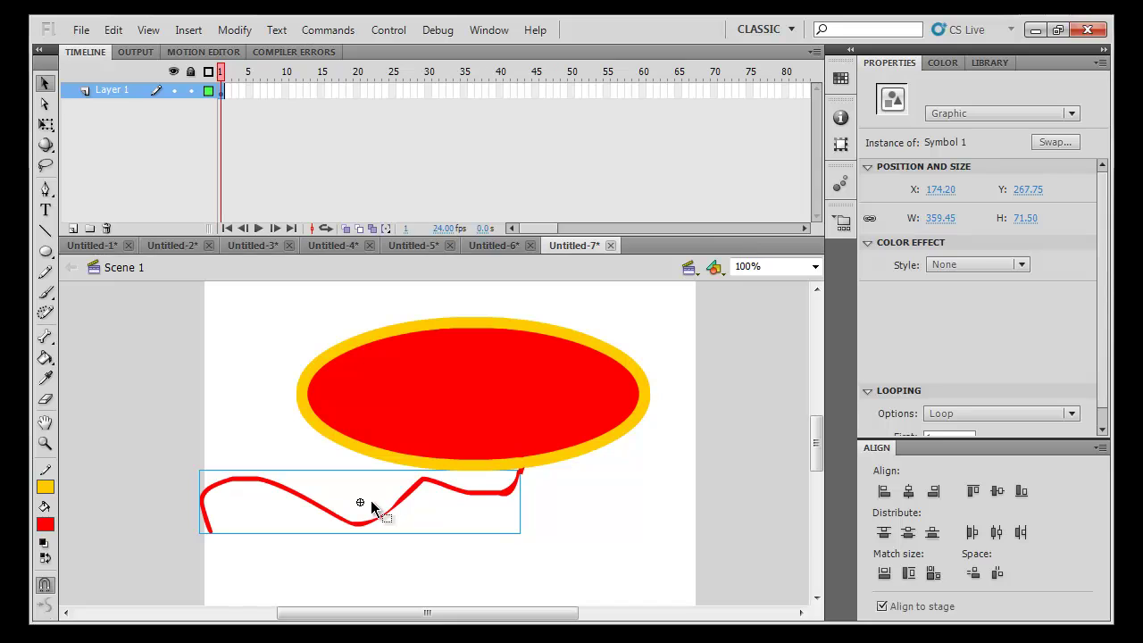
{"action": "key", "text": "q"}
{"action": "left_click_drag", "start_coordinate": [360, 503], "coordinate": [204, 531]}
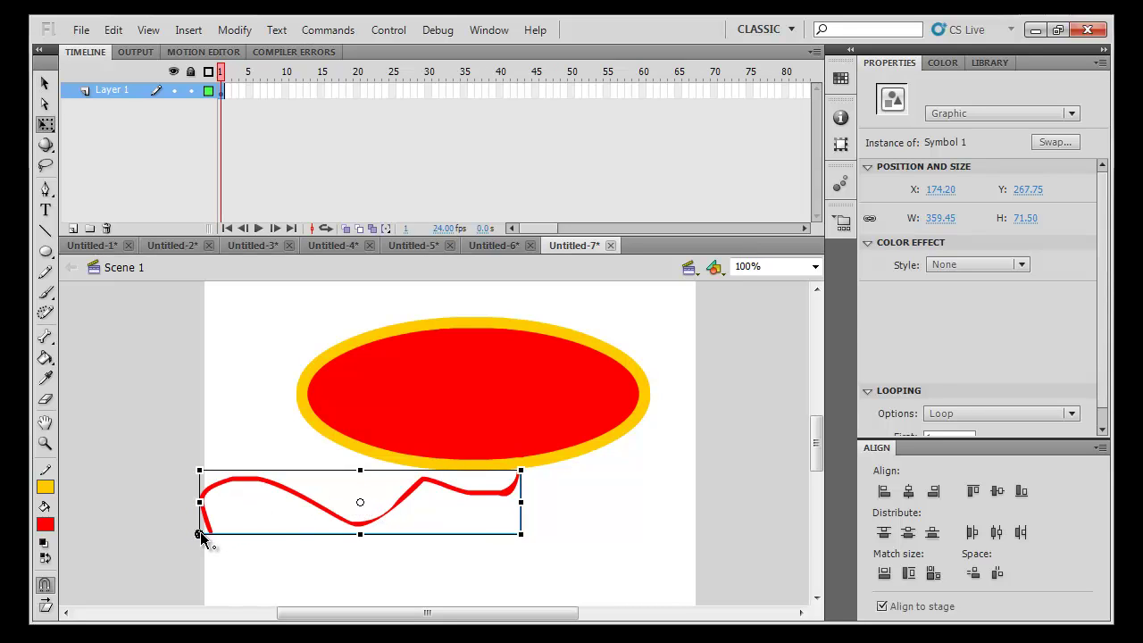
Distribute the string symbol to a separate layer from the ellipse
{"action": "right_click", "coordinate": [607, 384]}
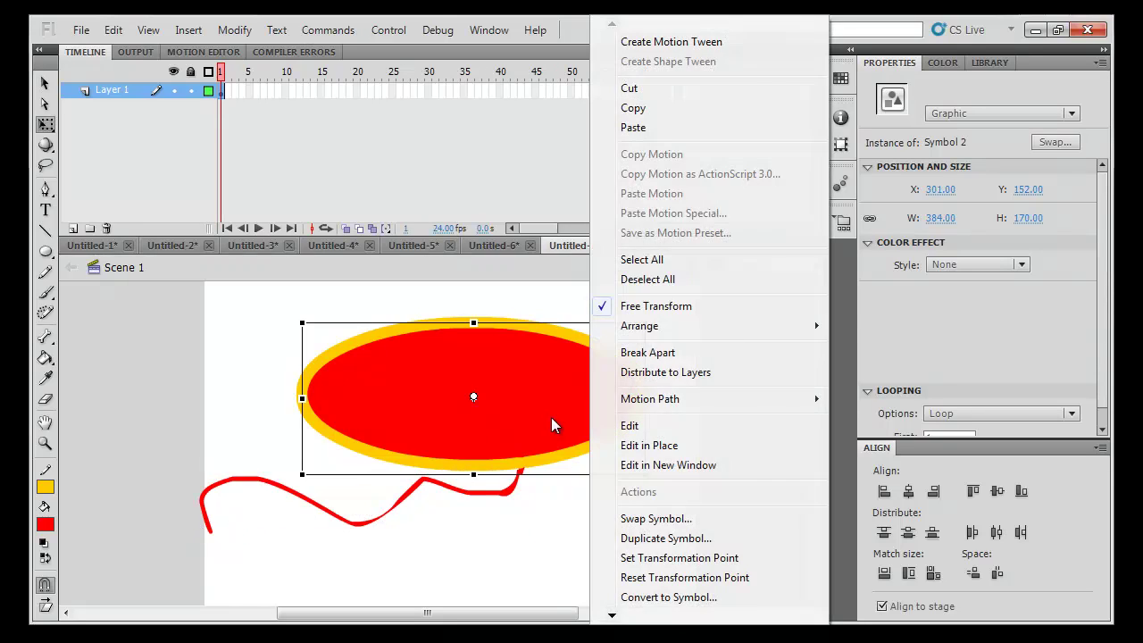
{"action": "left_click", "coordinate": [449, 493]}
{"action": "right_click", "coordinate": [441, 487]}
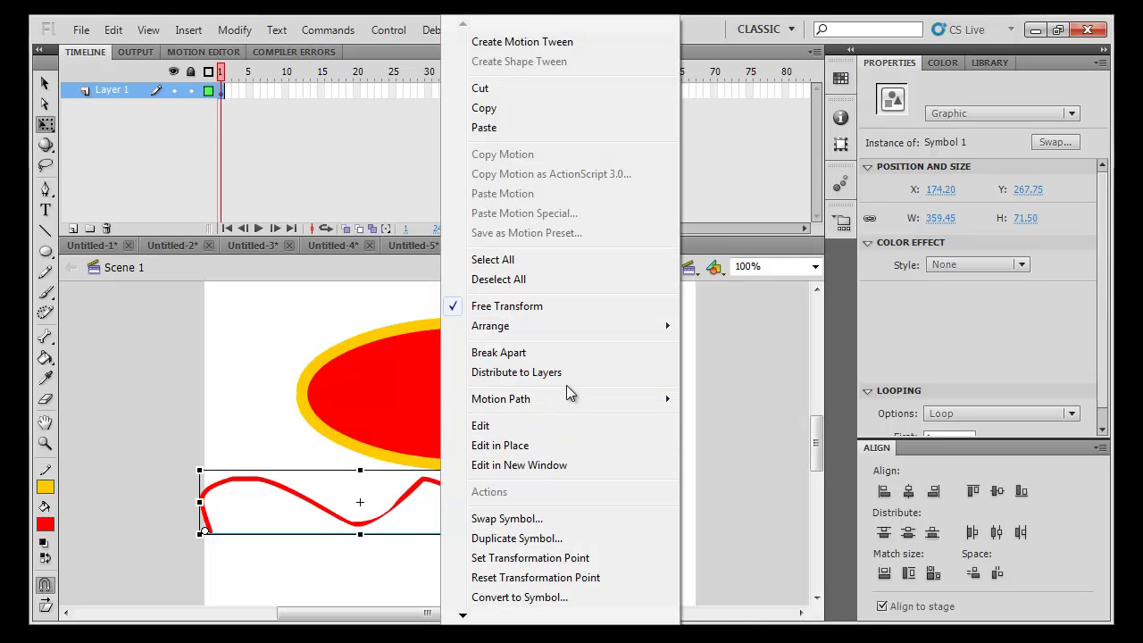
{"action": "left_click", "coordinate": [566, 378]}
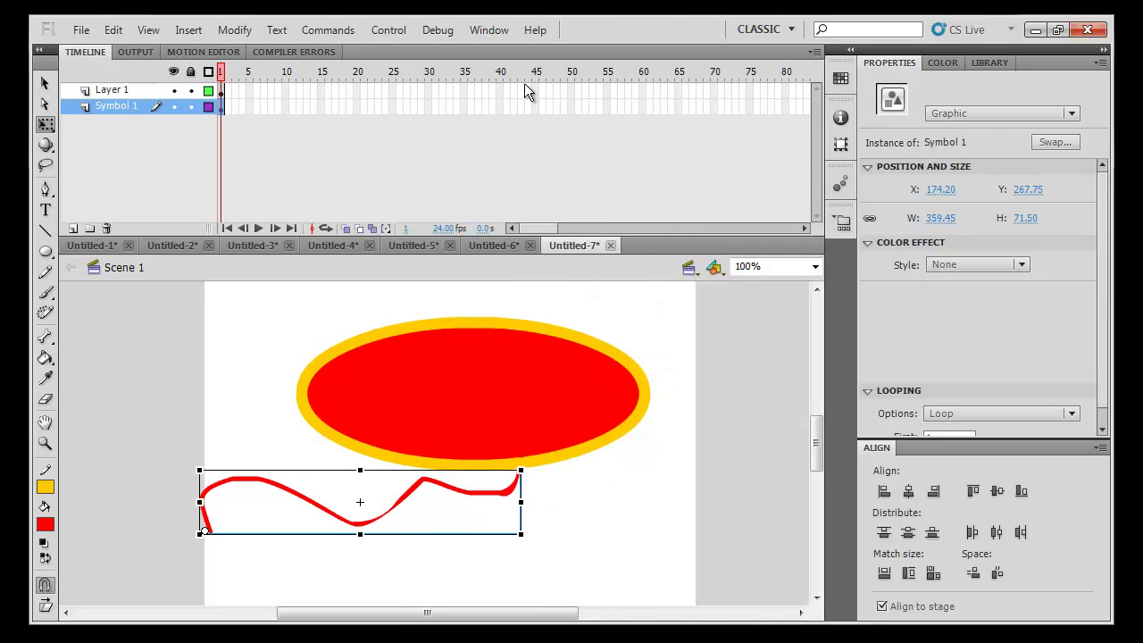
Extend both layers to a keyframe at frame 45 and create classic tweens on them
{"action": "left_click_drag", "start_coordinate": [535, 87], "coordinate": [485, 112]}
{"action": "key", "text": "F5"}
{"action": "right_click", "coordinate": [485, 112]}
{"action": "left_click", "coordinate": [561, 157]}
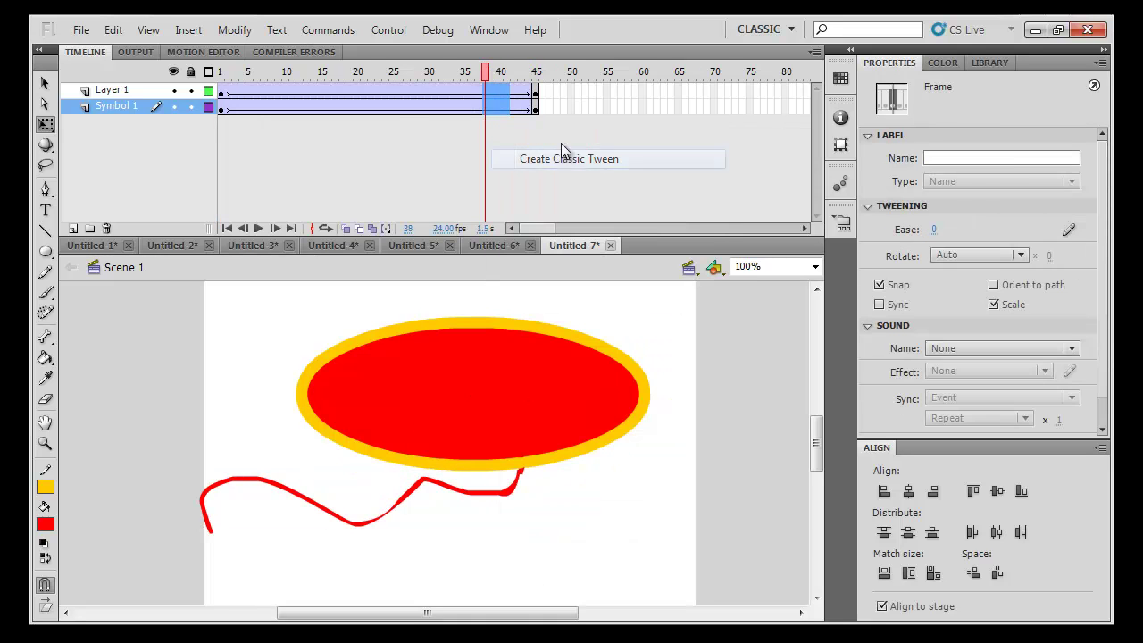
Insert keyframes at frame 22 on both the ellipse and string layers
{"action": "left_click", "coordinate": [537, 79]}
{"action": "left_click_drag", "start_coordinate": [384, 90], "coordinate": [373, 108]}
{"action": "key", "text": "F6"}
Tilt the ellipse slightly at frame 22 and transform the string so it stays attached to the ellipse
{"action": "left_click", "coordinate": [687, 345]}
{"action": "left_click", "coordinate": [562, 403]}
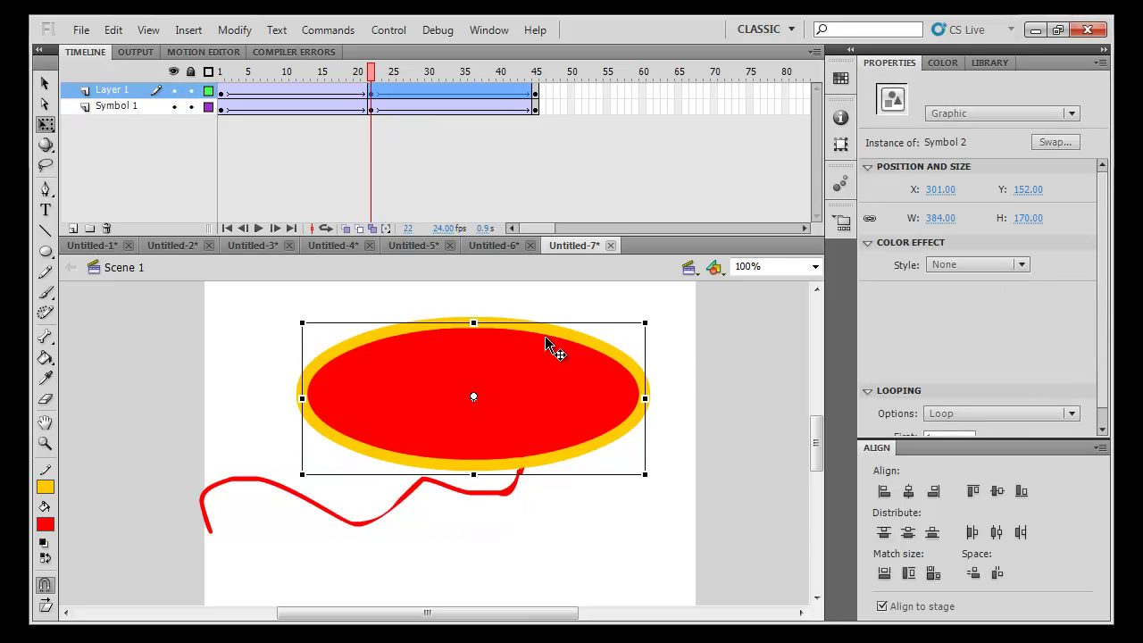
{"action": "left_click_drag", "start_coordinate": [534, 322], "coordinate": [559, 322]}
{"action": "mouse_move", "coordinate": [448, 472]}
{"action": "left_mouse_down"}
{"action": "mouse_move", "coordinate": [498, 473]}
{"action": "mouse_move", "coordinate": [513, 502]}
{"action": "mouse_move", "coordinate": [495, 502]}
{"action": "mouse_move", "coordinate": [500, 459]}
{"action": "mouse_move", "coordinate": [504, 481]}
{"action": "left_mouse_up"}
{"action": "left_click", "coordinate": [497, 531]}
{"action": "left_click", "coordinate": [514, 491]}
{"action": "left_click_drag", "start_coordinate": [370, 72], "coordinate": [227, 72]}
Duplicate frames 1 to 45 of both layers so the motion repeats from frame 45, and test the movie
{"action": "left_click_drag", "start_coordinate": [531, 90], "coordinate": [222, 90]}
{"action": "left_click_drag", "start_coordinate": [535, 96], "coordinate": [534, 107]}
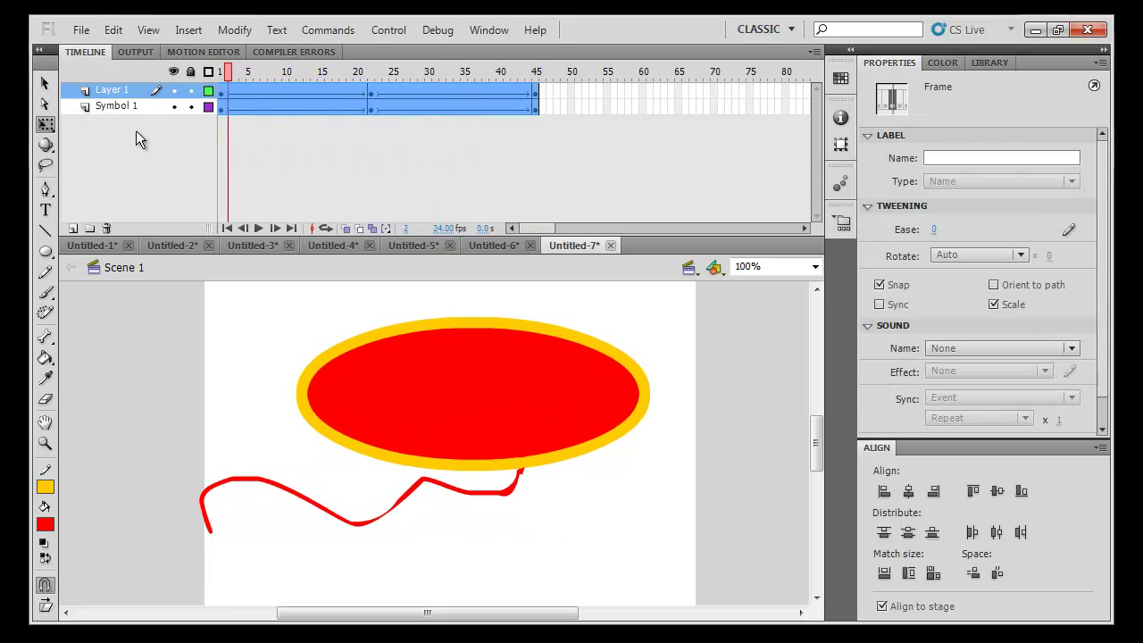
{"action": "left_click_drag", "start_coordinate": [341, 106], "coordinate": [658, 108]}
{"action": "left_click", "coordinate": [221, 106]}
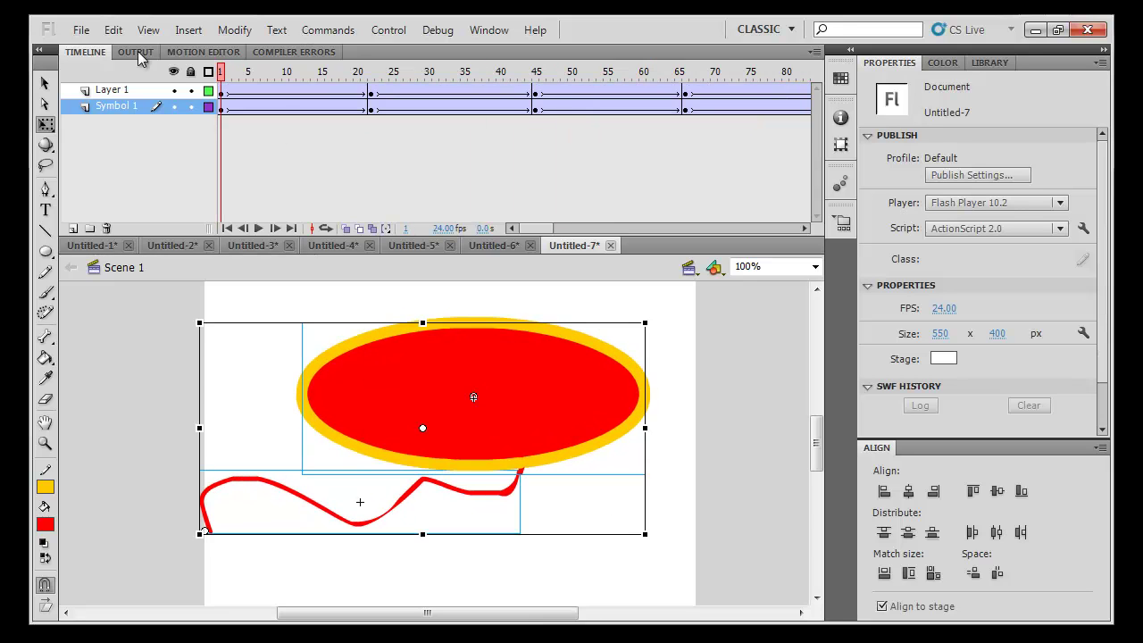
{"action": "key", "text": "ctrl+Return"}
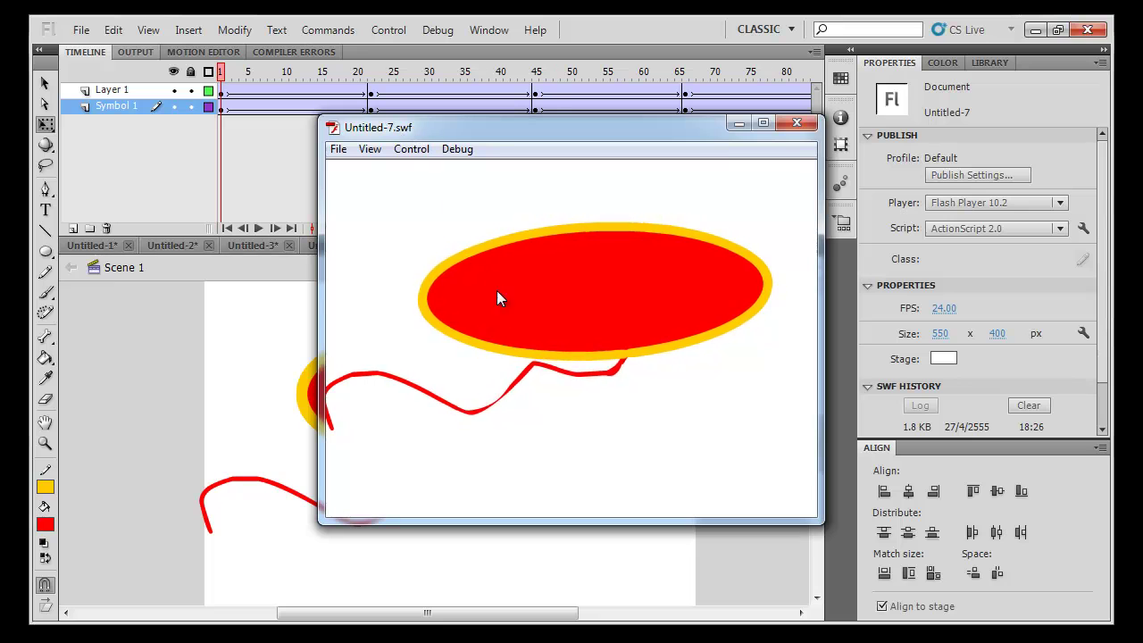
{"action": "left_click", "coordinate": [797, 123]}
Insert keyframes at frame 90 on both layers and extend them to about frame 119
{"action": "left_click_drag", "start_coordinate": [542, 234], "coordinate": [562, 237]}
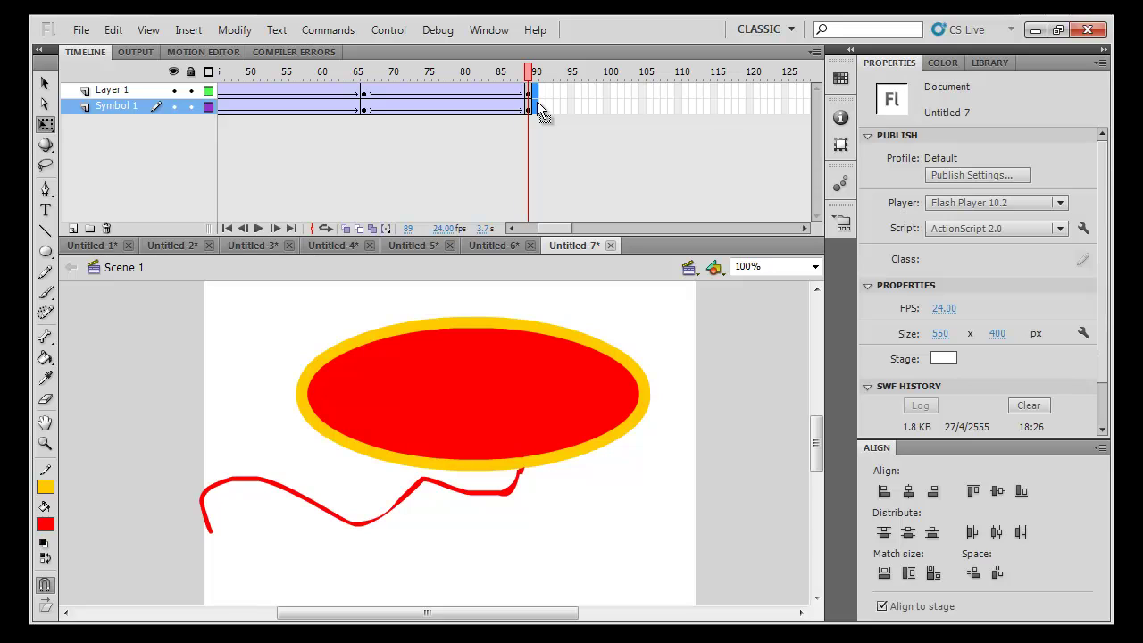
{"action": "key", "text": "F6"}
{"action": "left_click_drag", "start_coordinate": [592, 89], "coordinate": [745, 110]}
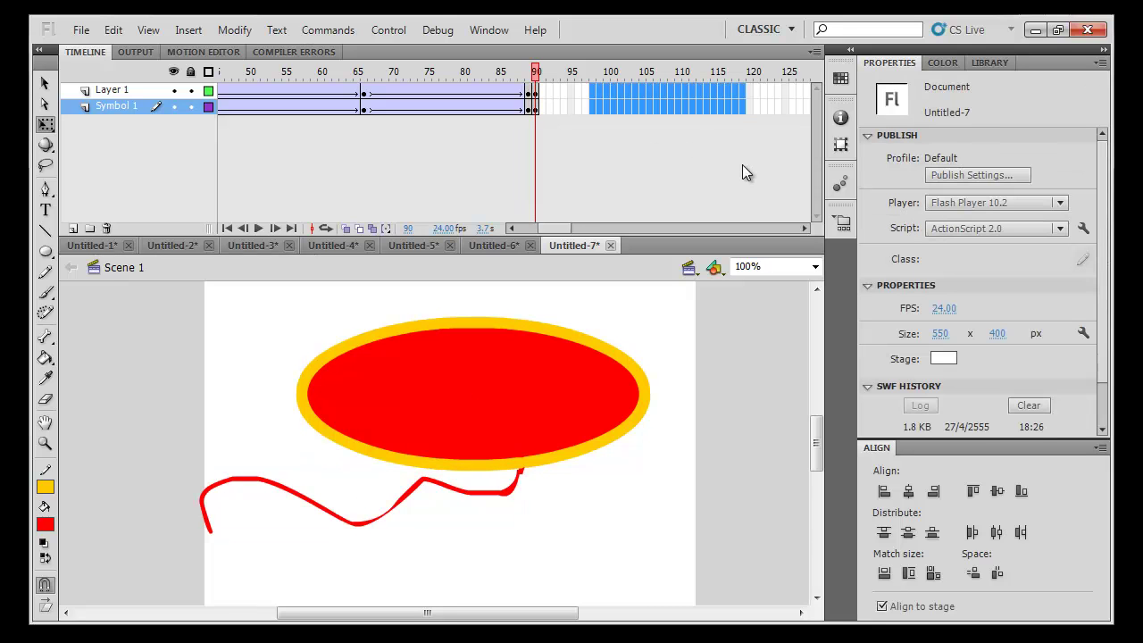
{"action": "key", "text": "F5"}
Break the string apart in the span starting at frame 90 and convert its left and right halves into separate graphic symbols
{"action": "left_click", "coordinate": [588, 133]}
{"action": "left_click", "coordinate": [578, 106]}
{"action": "left_click", "coordinate": [572, 500]}
{"action": "left_click", "coordinate": [473, 492]}
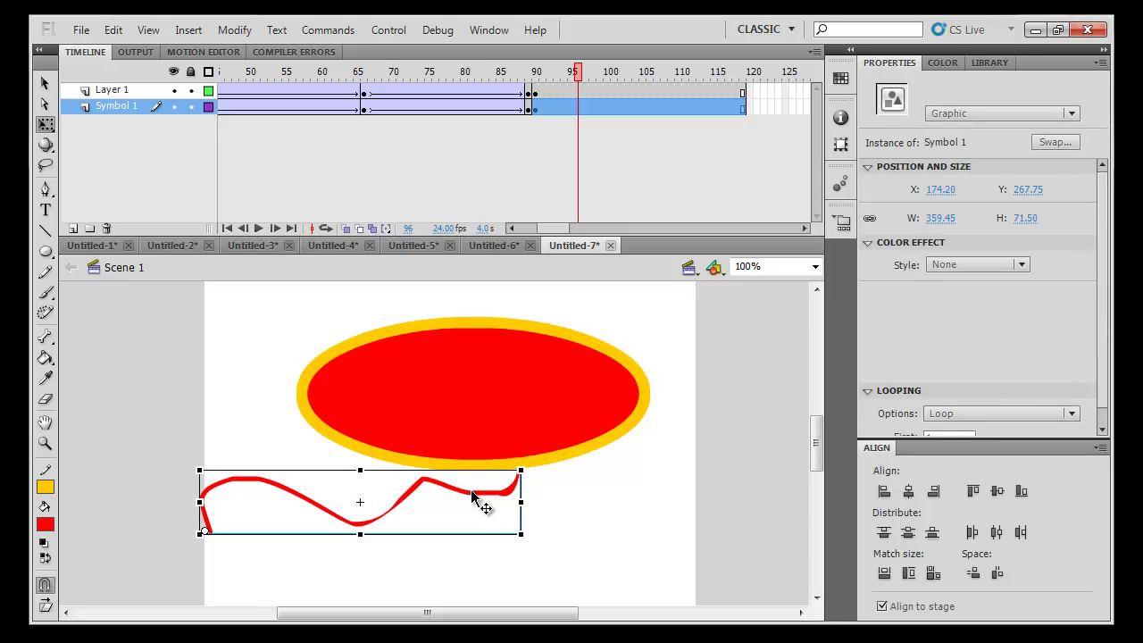
{"action": "key", "text": "ctrl+b"}
{"action": "left_click", "coordinate": [395, 490]}
{"action": "left_click_drag", "start_coordinate": [152, 459], "coordinate": [373, 589]}
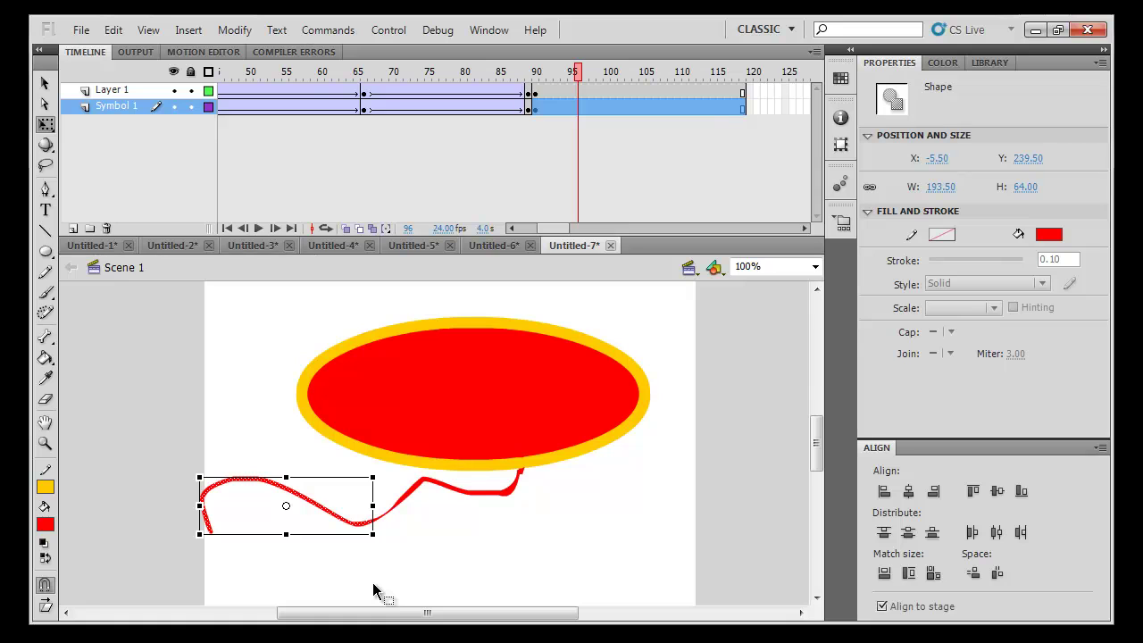
{"action": "key", "text": "F8"}
{"action": "key", "text": "Return"}
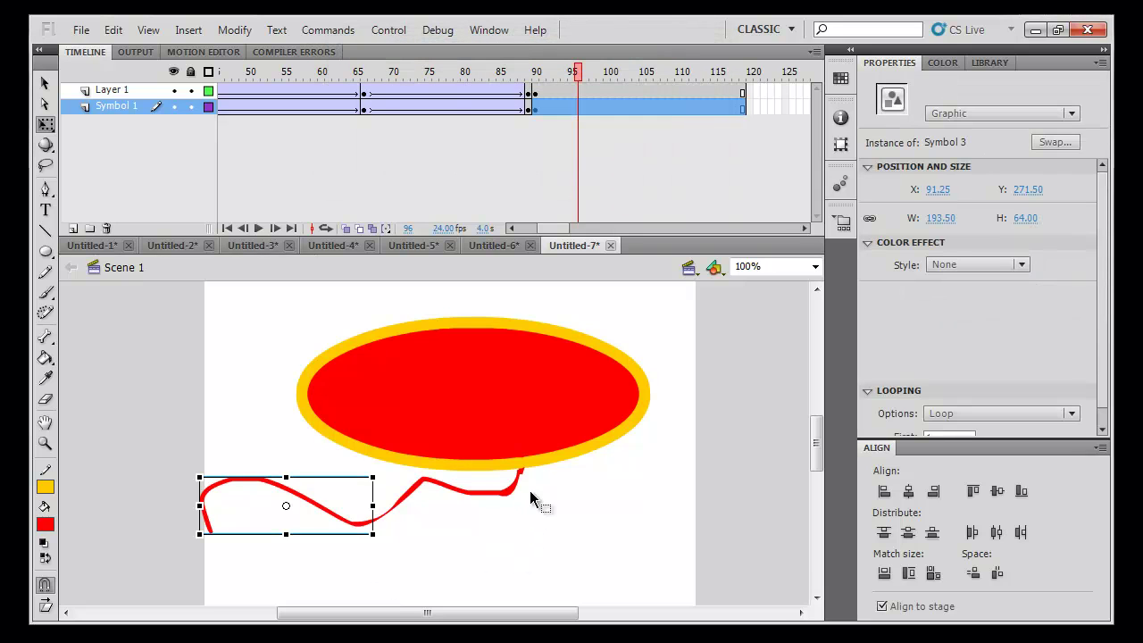
{"action": "left_click", "coordinate": [506, 490]}
{"action": "key", "text": "F8"}
{"action": "key", "text": "Return"}
Place the right half's transformation point where it meets the ellipse and the left half's at the string's loose lower end
{"action": "left_click_drag", "start_coordinate": [449, 500], "coordinate": [517, 476]}
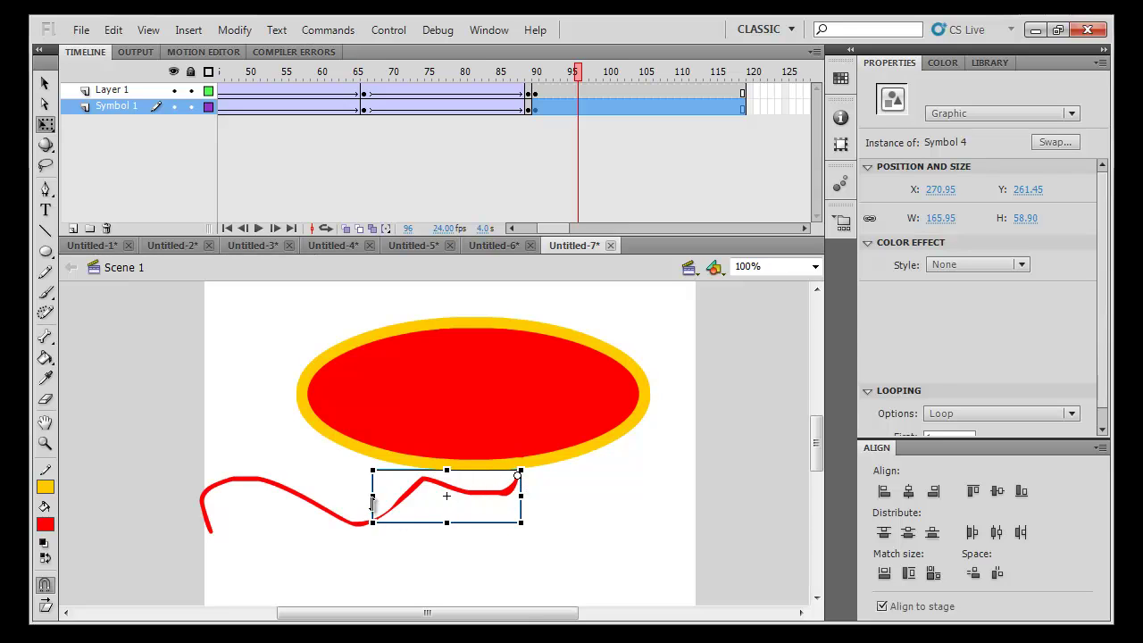
{"action": "left_click", "coordinate": [321, 509]}
{"action": "left_click", "coordinate": [324, 510]}
{"action": "left_click_drag", "start_coordinate": [286, 506], "coordinate": [210, 533]}
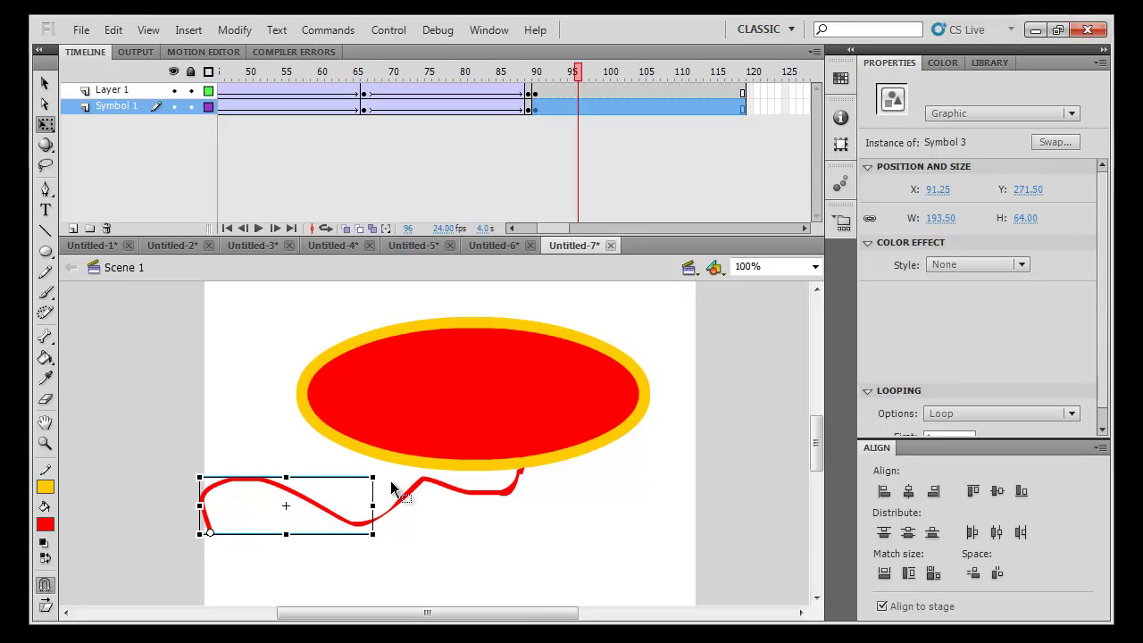
{"action": "left_click", "coordinate": [686, 141]}
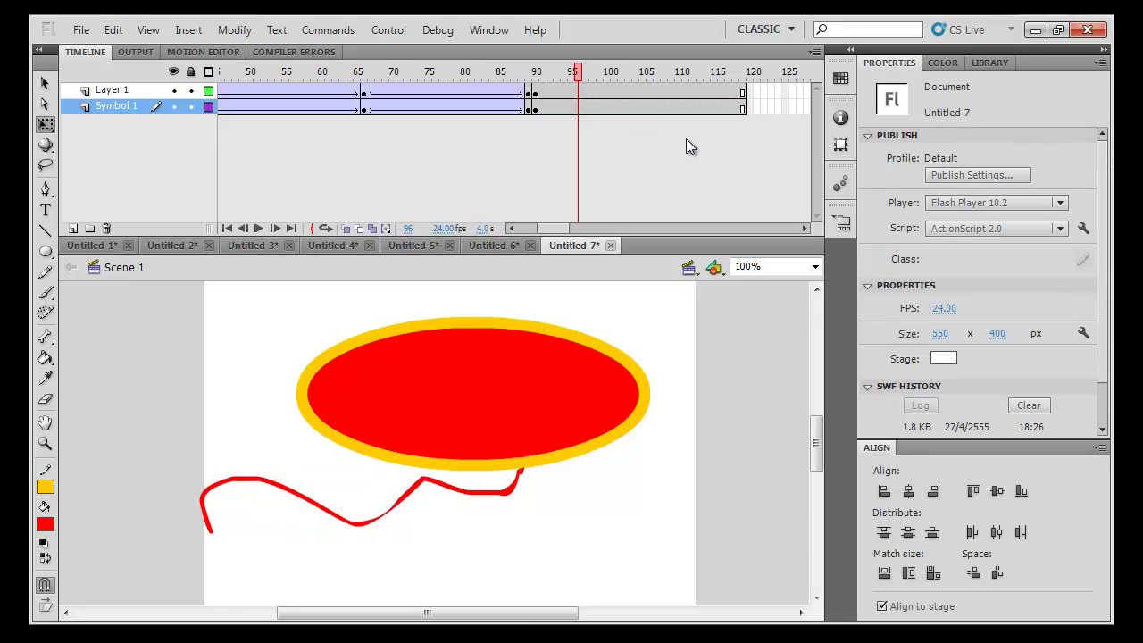
Select both string halves and distribute them to separate layers
{"action": "left_click_drag", "start_coordinate": [262, 509], "coordinate": [261, 507]}
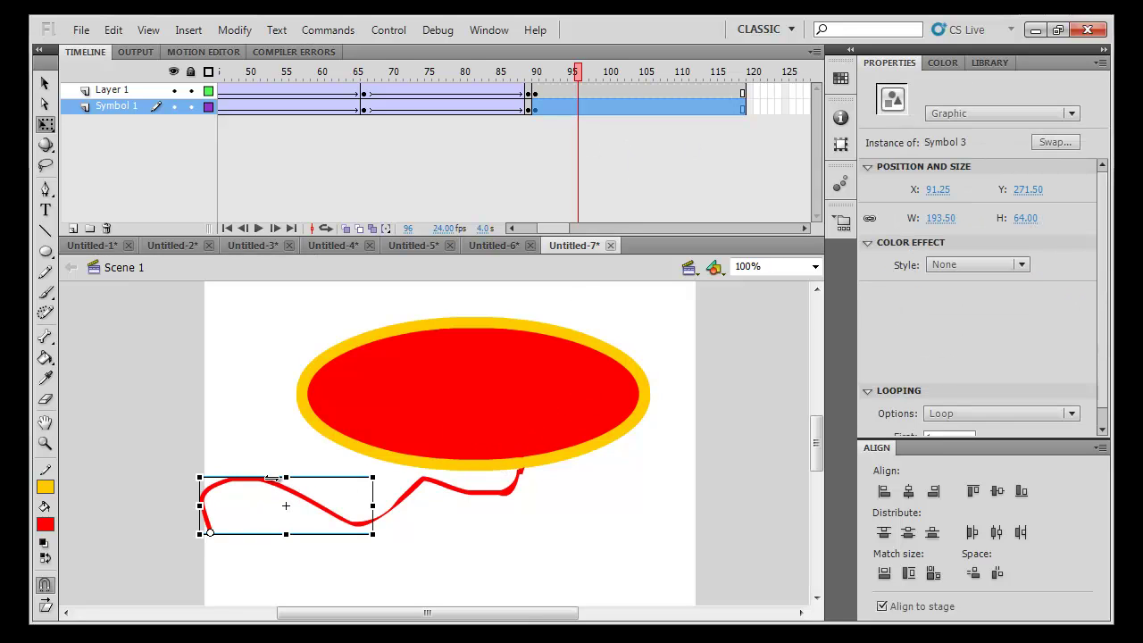
{"action": "left_click", "coordinate": [315, 504], "text": "shift"}
{"action": "right_click", "coordinate": [314, 505]}
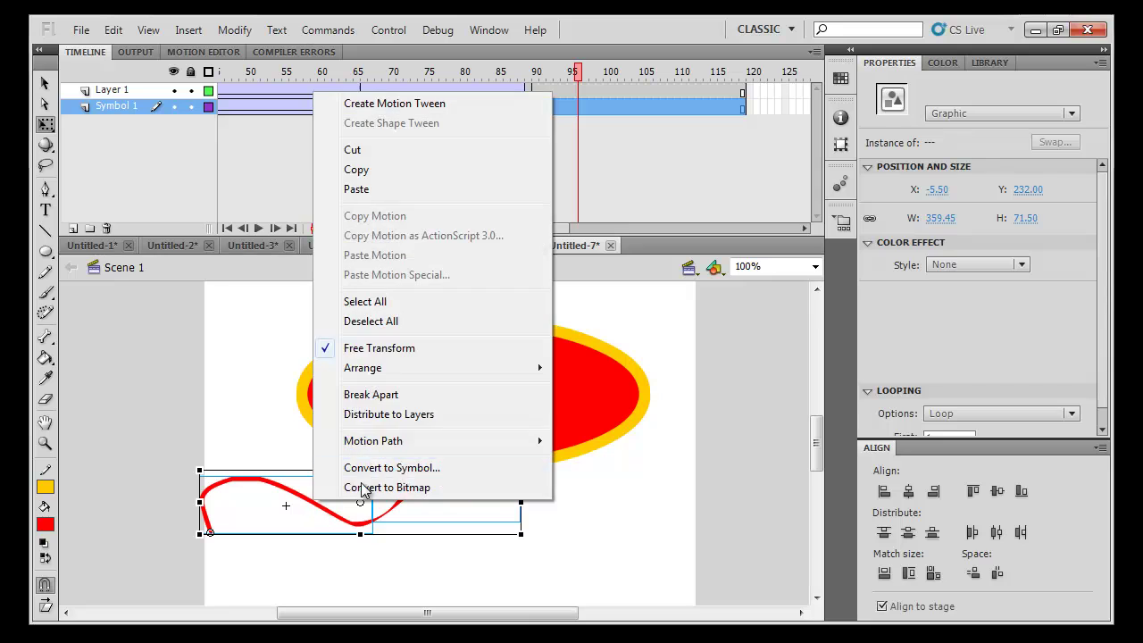
{"action": "left_click", "coordinate": [416, 414]}
Insert keyframes at frame 90 on the two string-half layers and clear their content from the earlier frames
{"action": "left_click", "coordinate": [613, 156]}
{"action": "left_click", "coordinate": [537, 139]}
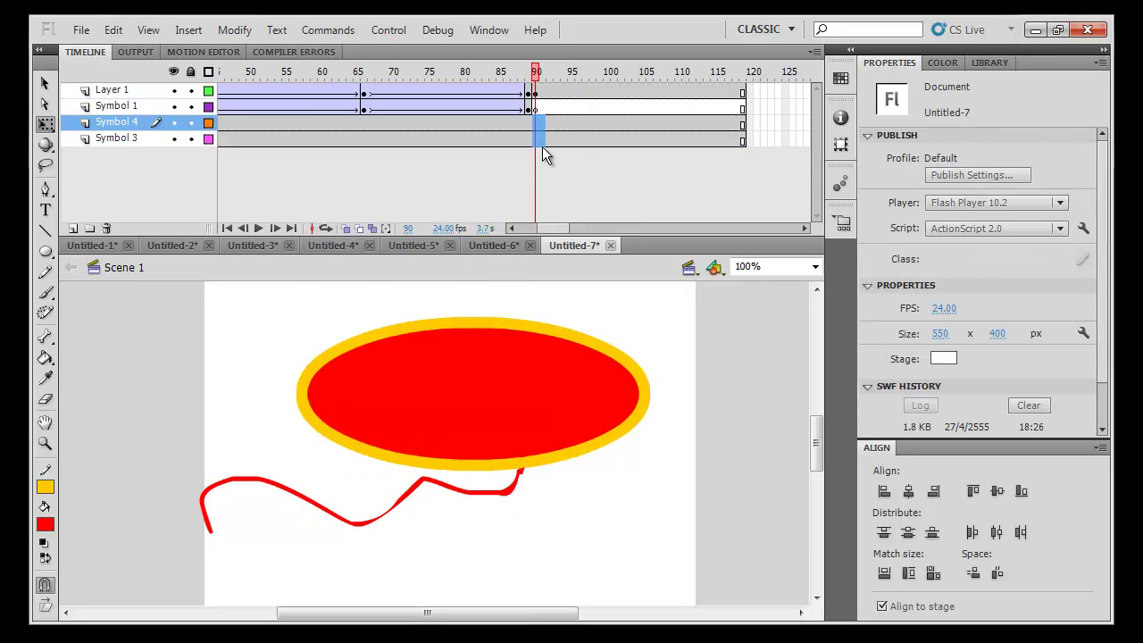
{"action": "key", "text": "F6"}
{"action": "left_click_drag", "start_coordinate": [501, 123], "coordinate": [469, 158]}
{"action": "left_click", "coordinate": [469, 162]}
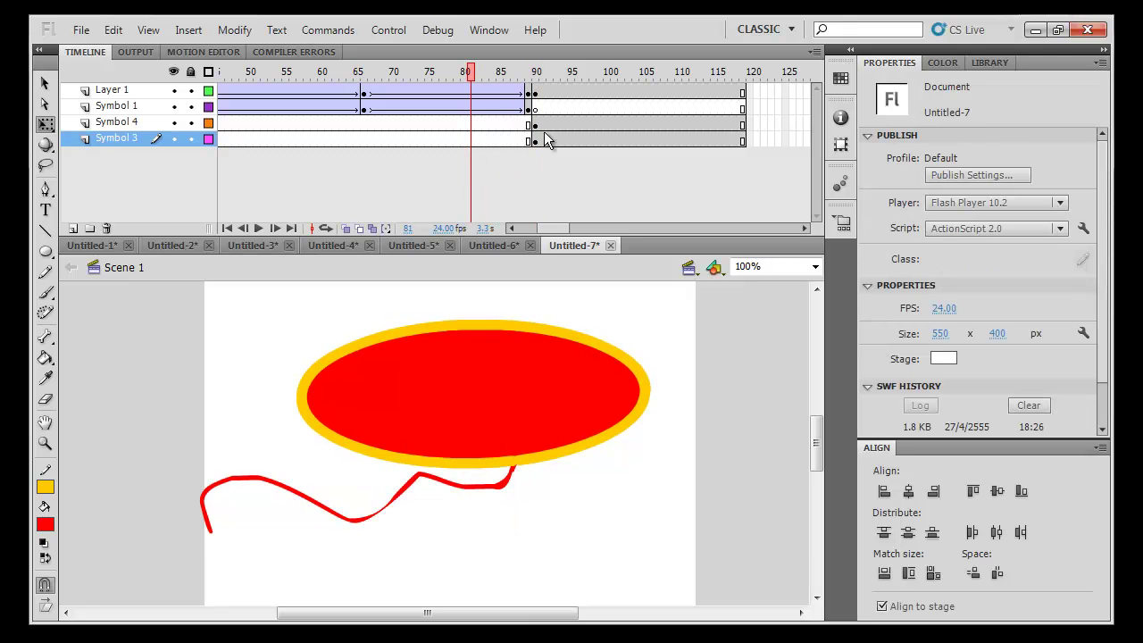
Insert keyframes at frame 101 on the two string-half layers and create classic tweens from frame 90
{"action": "mouse_move", "coordinate": [510, 72]}
{"action": "left_mouse_down"}
{"action": "mouse_move", "coordinate": [541, 87]}
{"action": "mouse_move", "coordinate": [428, 89]}
{"action": "mouse_move", "coordinate": [604, 90]}
{"action": "mouse_move", "coordinate": [610, 142]}
{"action": "mouse_move", "coordinate": [578, 141]}
{"action": "left_mouse_up"}
{"action": "right_click", "coordinate": [596, 145]}
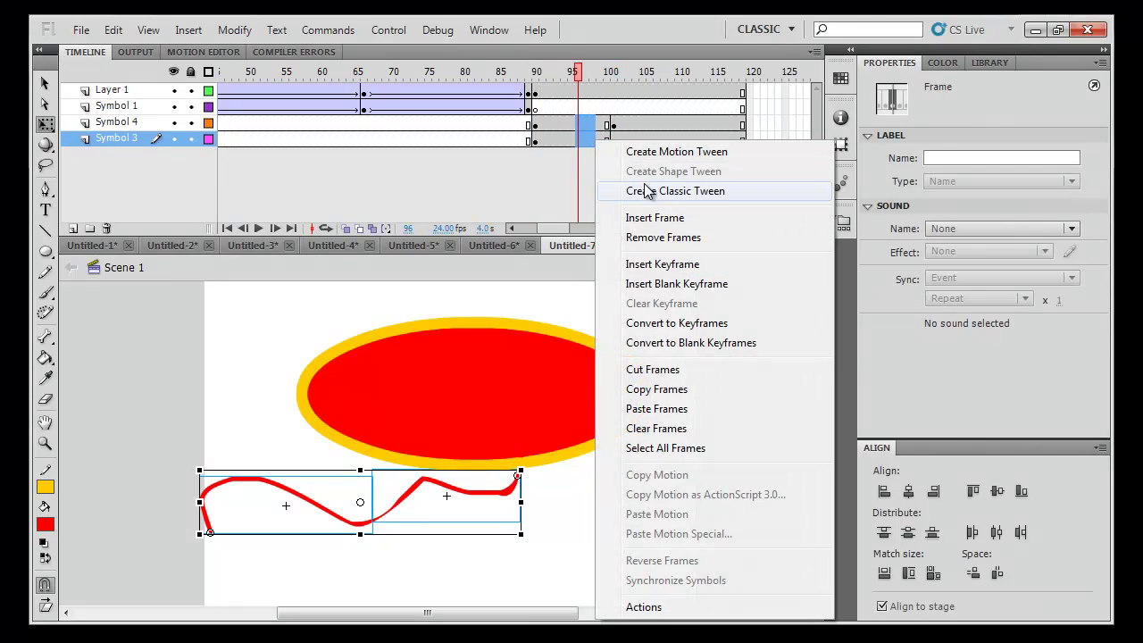
{"action": "left_click", "coordinate": [646, 186]}
Transform both halves at frame 101 so the right one hangs down from the ellipse and the left one drops away
{"action": "left_click", "coordinate": [612, 139]}
{"action": "left_click", "coordinate": [612, 122]}
{"action": "left_click", "coordinate": [610, 482]}
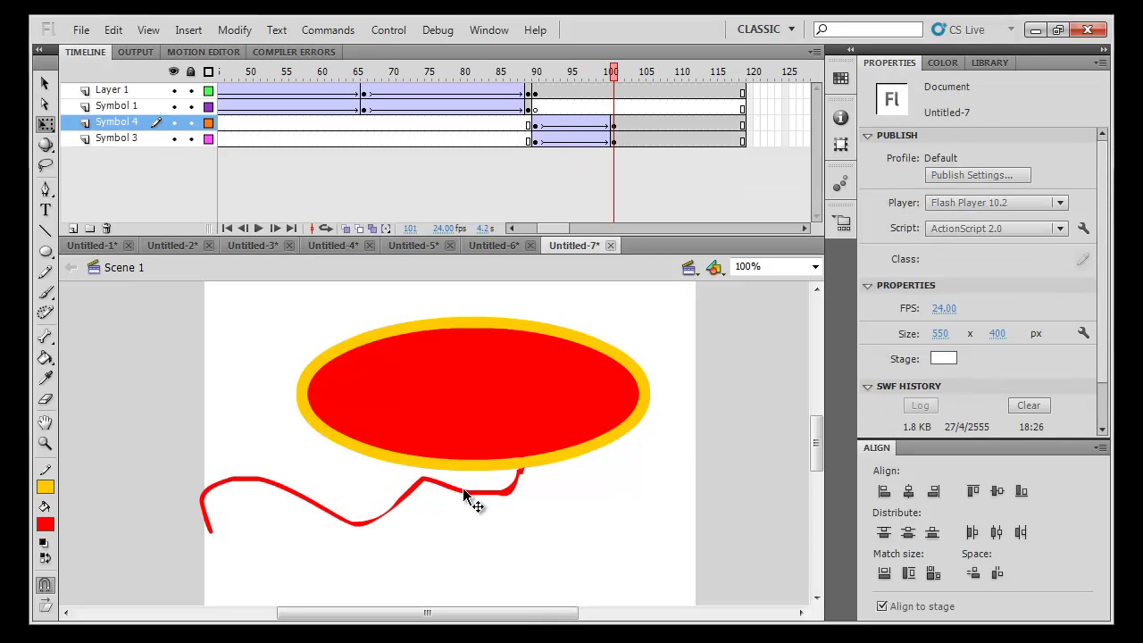
{"action": "left_click", "coordinate": [371, 505]}
{"action": "mouse_move", "coordinate": [375, 494]}
{"action": "left_mouse_down"}
{"action": "mouse_move", "coordinate": [434, 496]}
{"action": "mouse_move", "coordinate": [402, 544]}
{"action": "mouse_move", "coordinate": [357, 544]}
{"action": "mouse_move", "coordinate": [359, 506]}
{"action": "mouse_move", "coordinate": [402, 516]}
{"action": "left_mouse_up"}
{"action": "left_click", "coordinate": [366, 523]}
Play back the timeline to review the string snapping, and inspect the string layers' keyframes at frame 90
{"action": "left_click_drag", "start_coordinate": [611, 72], "coordinate": [434, 71]}
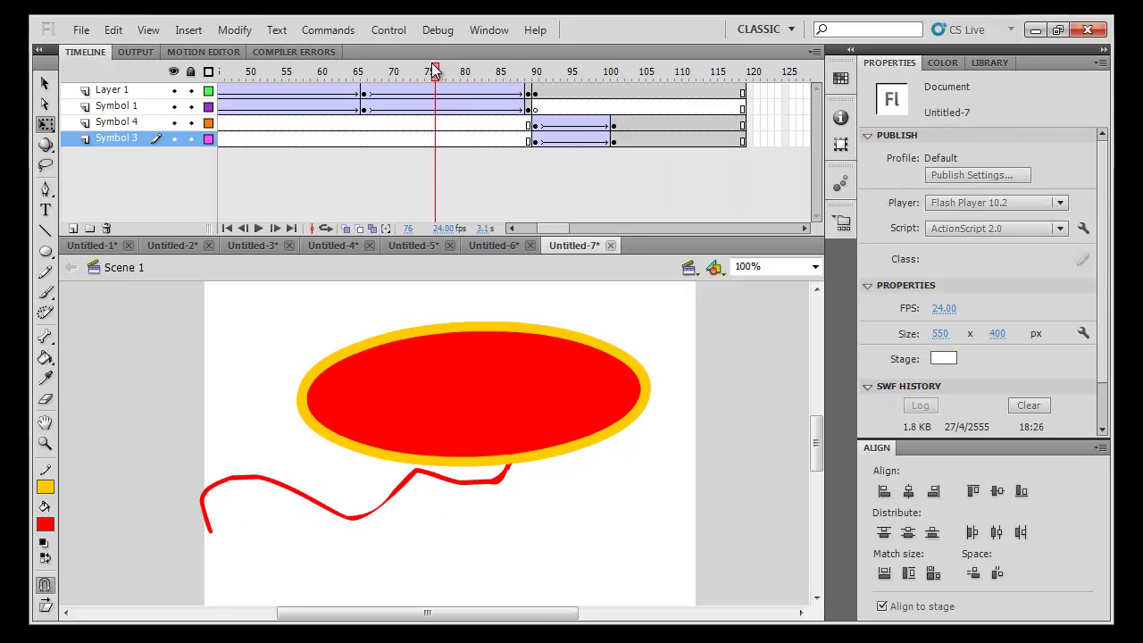
{"action": "key", "text": "Return"}
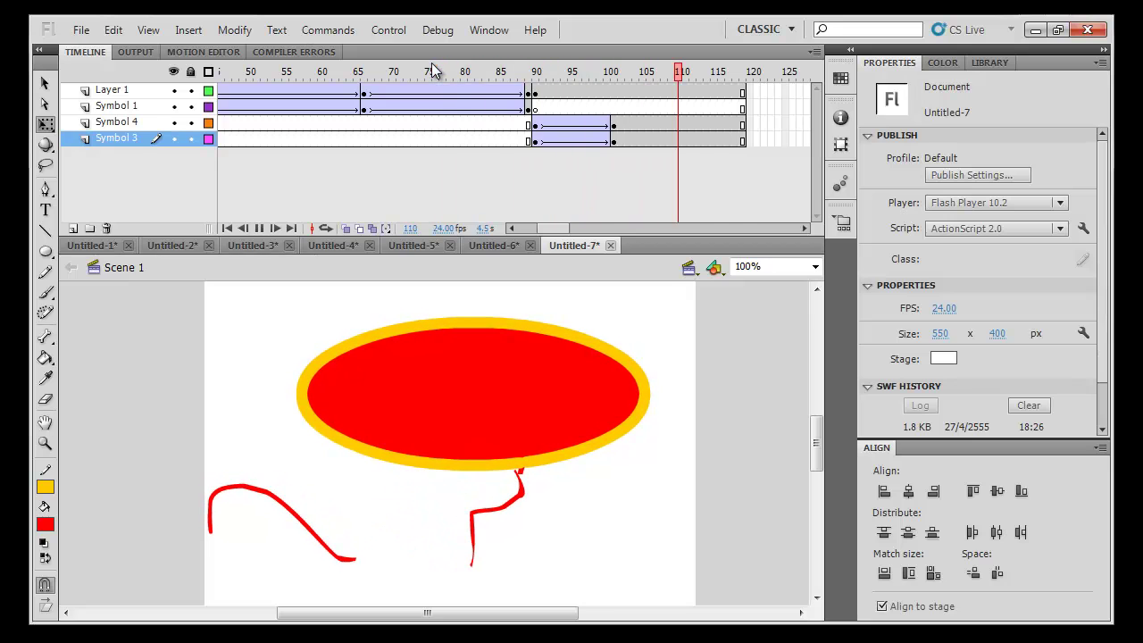
{"action": "key", "text": "Return"}
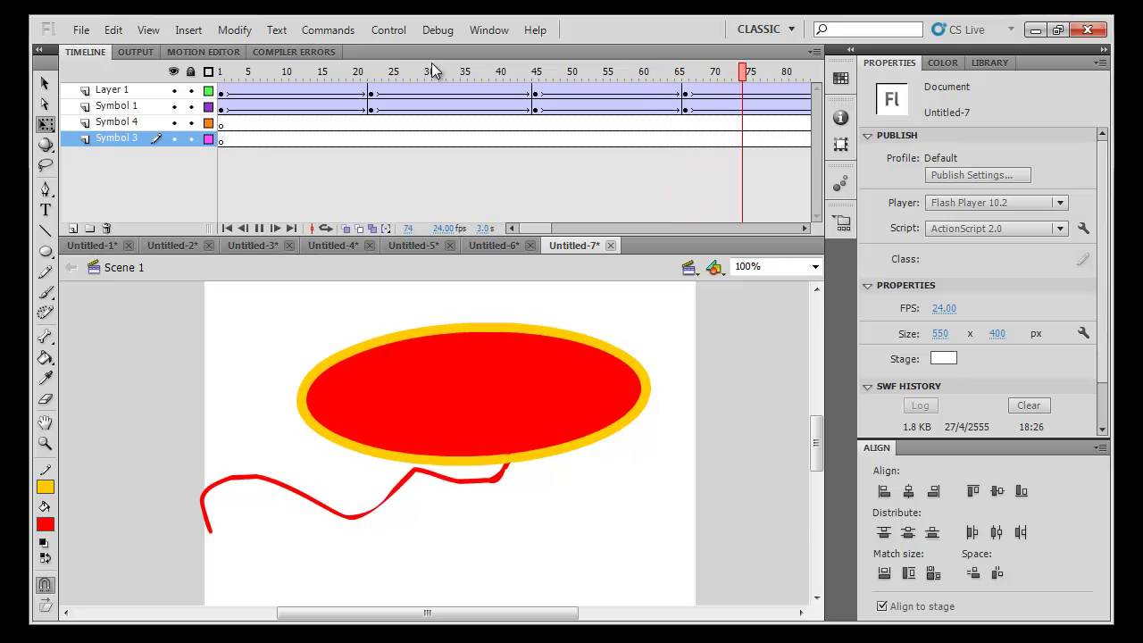
{"action": "key", "text": "Return"}
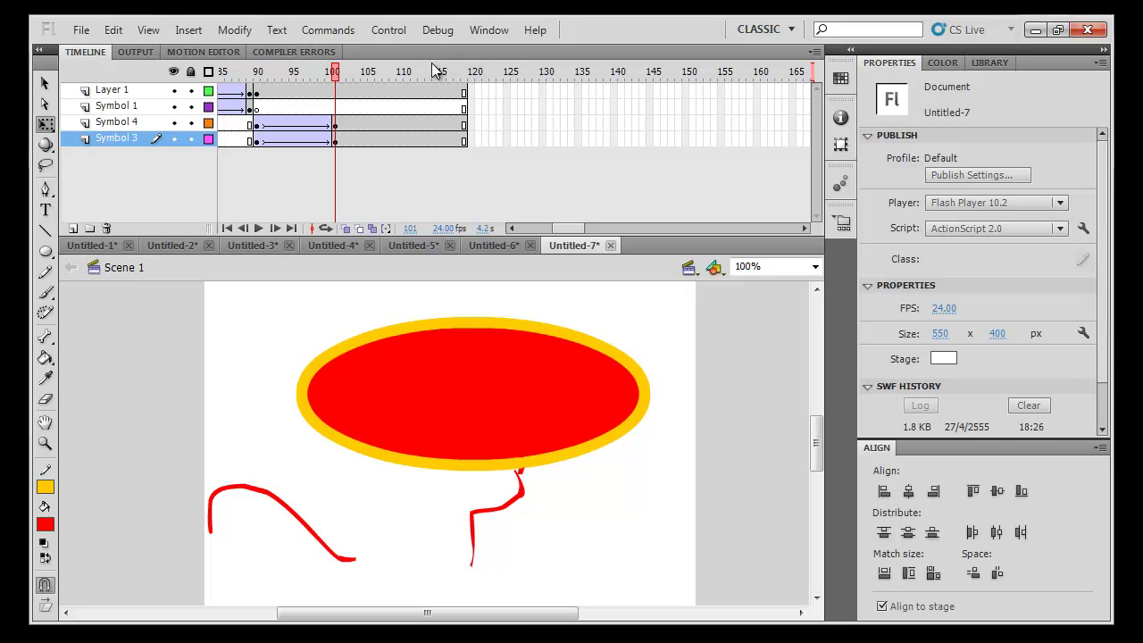
{"action": "left_click", "coordinate": [258, 109]}
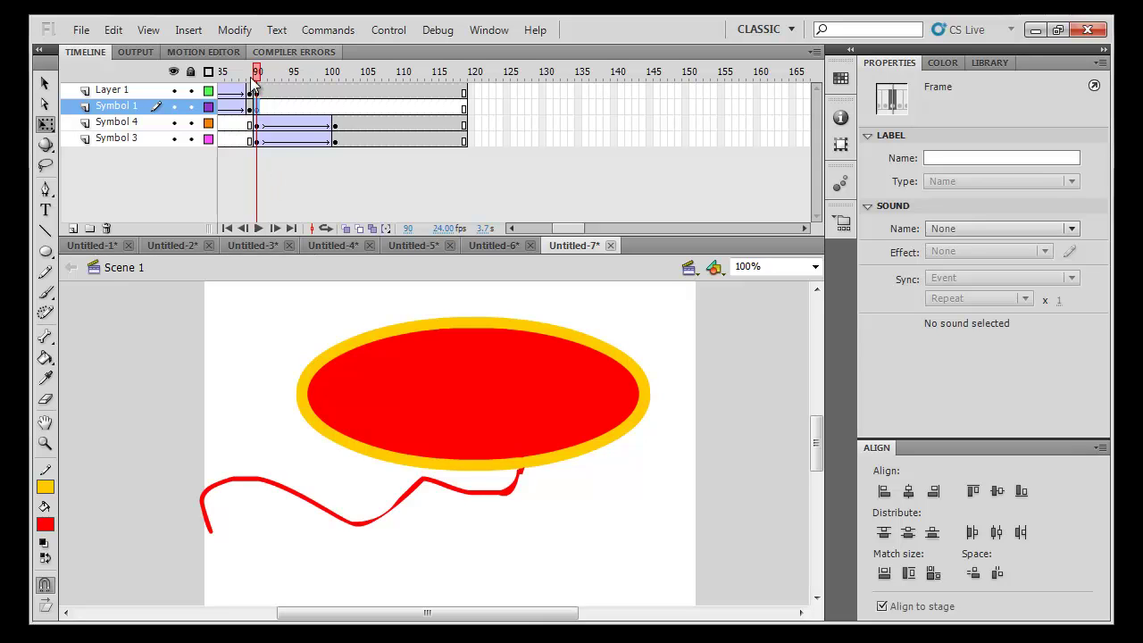
{"action": "left_click", "coordinate": [258, 125]}
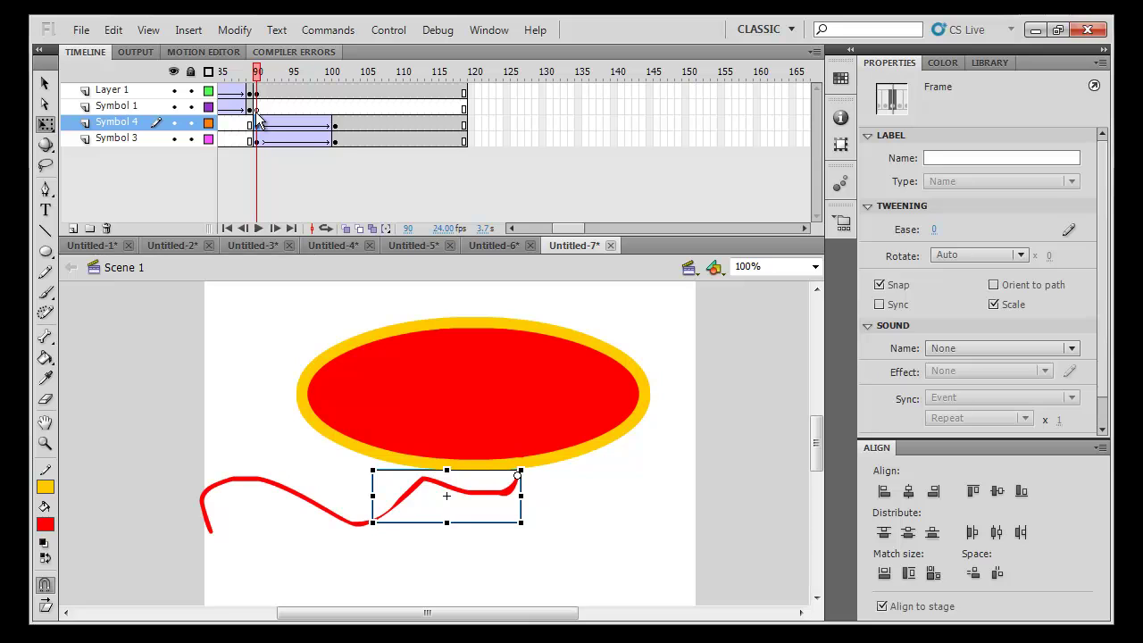
{"action": "left_click_drag", "start_coordinate": [205, 72], "coordinate": [330, 72]}
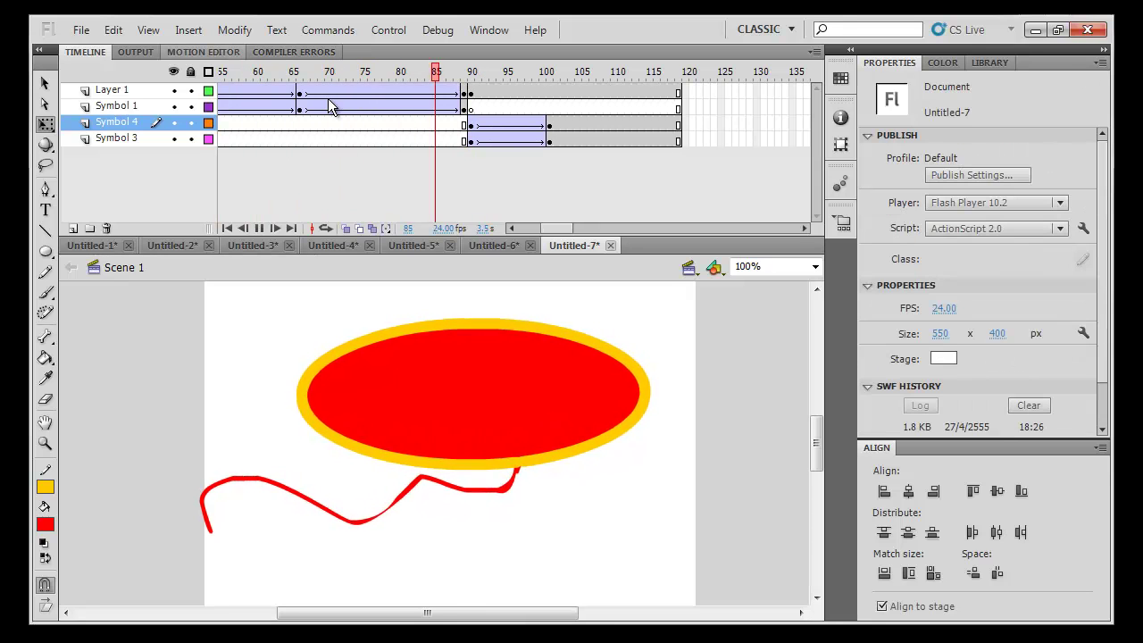
Break apart the ellipse instance on Layer 1 at frame 101 and lock the Symbol 1, Symbol 4 and Symbol 3 layers
{"action": "key", "text": "Return"}
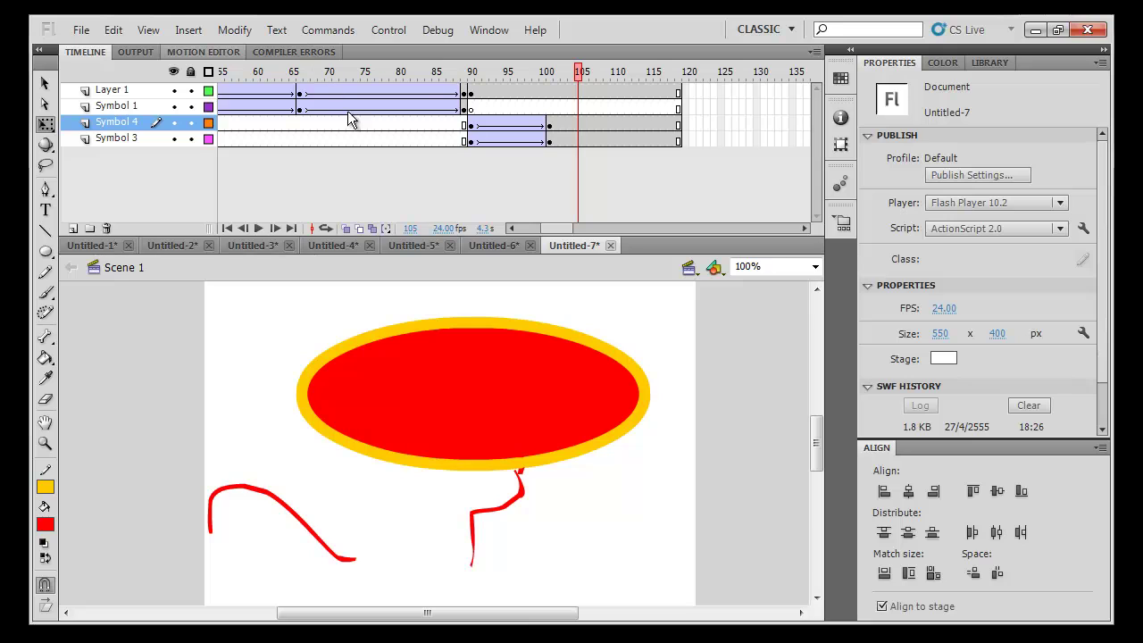
{"action": "mouse_move", "coordinate": [553, 89]}
{"action": "left_mouse_down"}
{"action": "mouse_move", "coordinate": [416, 71]}
{"action": "mouse_move", "coordinate": [550, 98]}
{"action": "left_mouse_up"}
{"action": "left_click", "coordinate": [536, 345]}
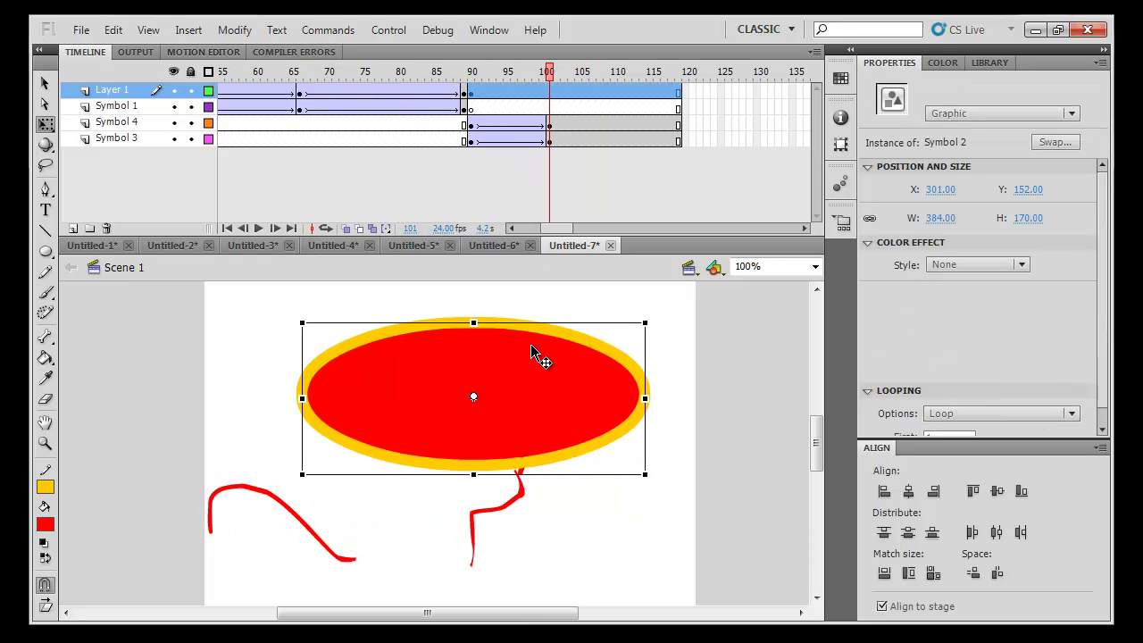
{"action": "key", "text": "ctrl+b"}
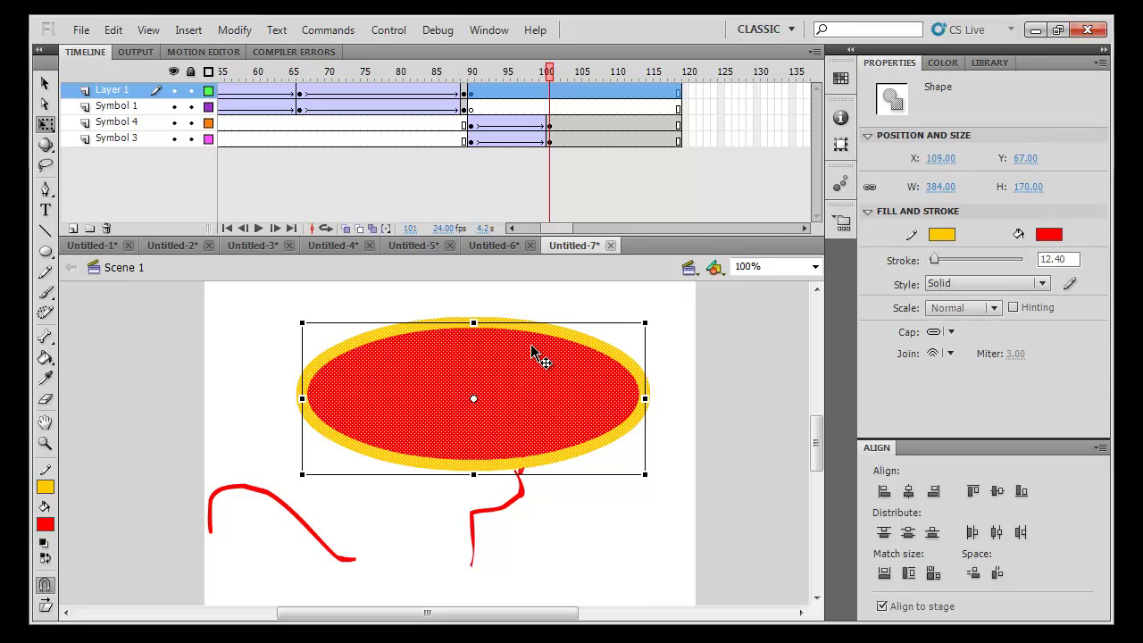
{"action": "left_click_drag", "start_coordinate": [190, 105], "coordinate": [191, 139]}
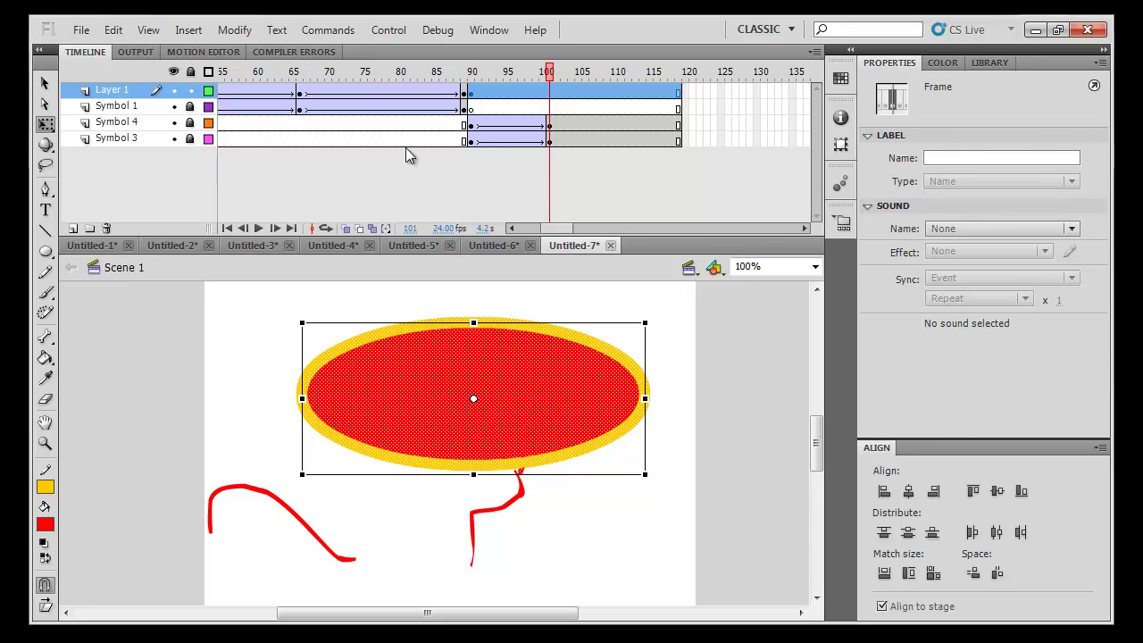
Split the ellipse vertically right of its centre and convert the right piece and the left piece into separate graphic symbols
{"action": "left_click", "coordinate": [563, 177]}
{"action": "left_click_drag", "start_coordinate": [674, 306], "coordinate": [519, 484]}
{"action": "key", "text": "F8"}
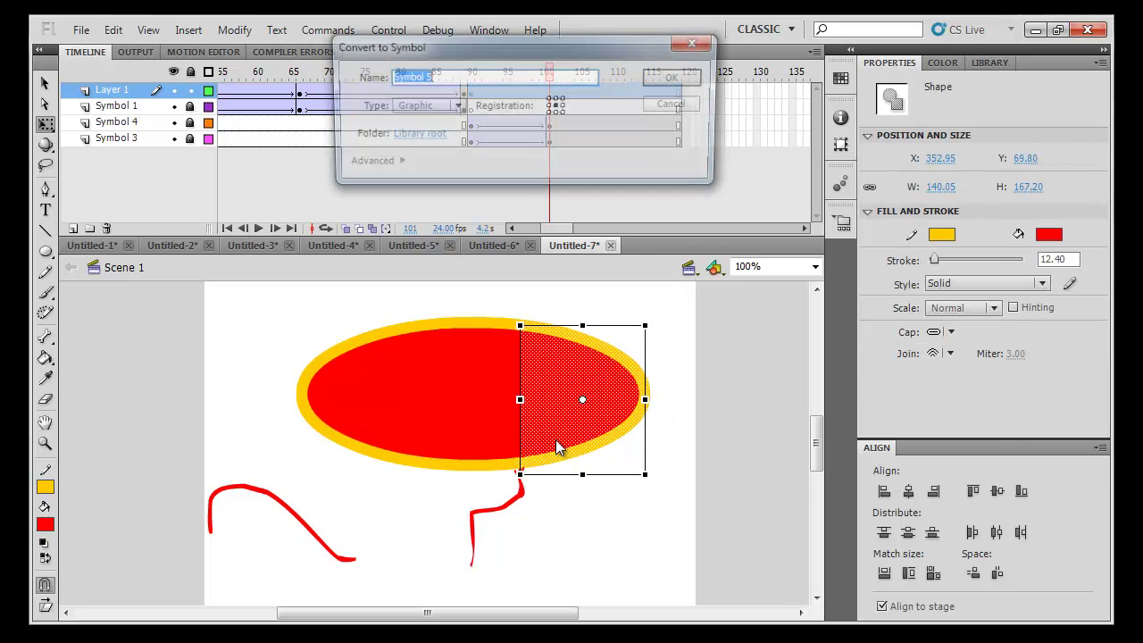
{"action": "key", "text": "Return"}
{"action": "double_click", "coordinate": [437, 359]}
{"action": "key", "text": "F8"}
{"action": "key", "text": "Return"}
Select both ellipse pieces and distribute them to their own layers
{"action": "left_click", "coordinate": [568, 384], "text": "shift"}
{"action": "right_click", "coordinate": [568, 384]}
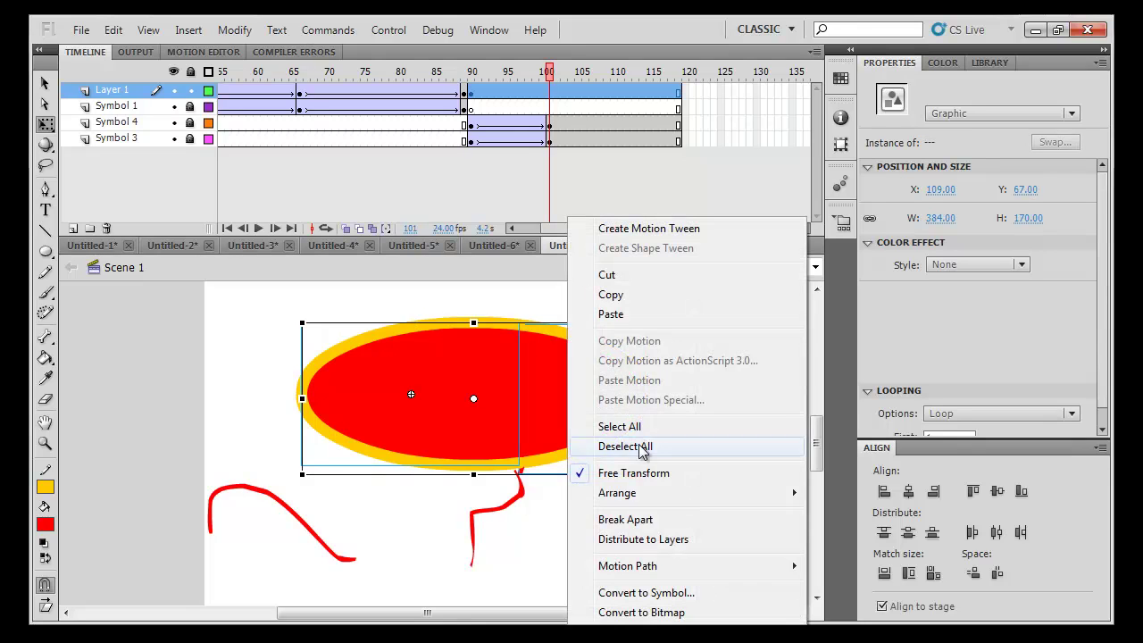
{"action": "left_click", "coordinate": [638, 538]}
Insert keyframes at frame 90 on the Symbol 6 and Symbol 5 layers and clear their content from the earlier frames
{"action": "left_click", "coordinate": [468, 92]}
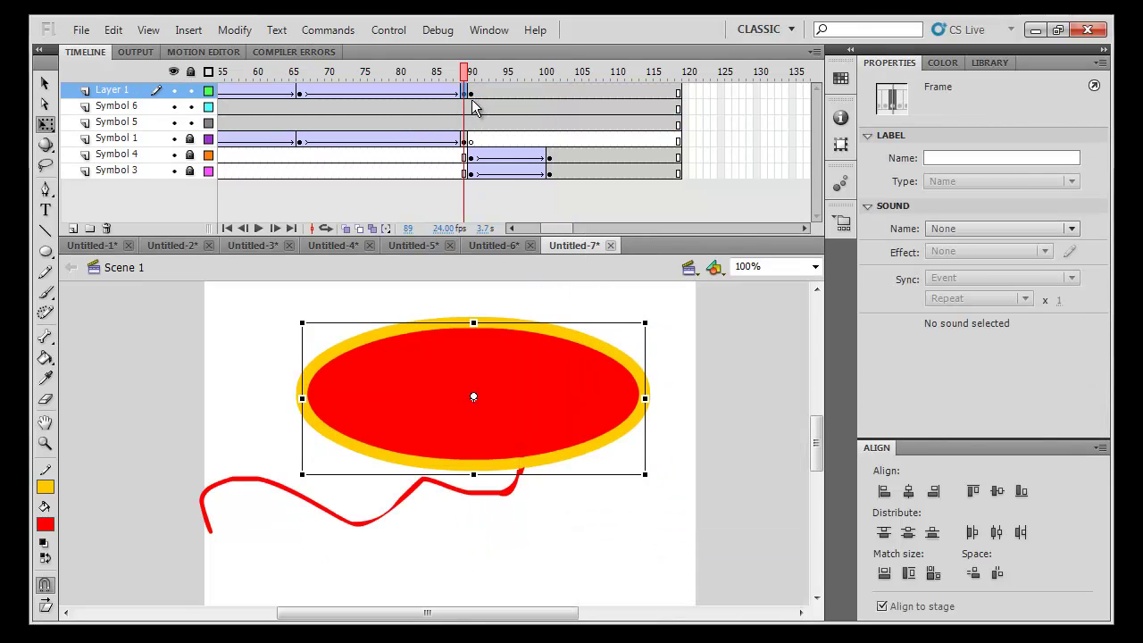
{"action": "left_click", "coordinate": [475, 123]}
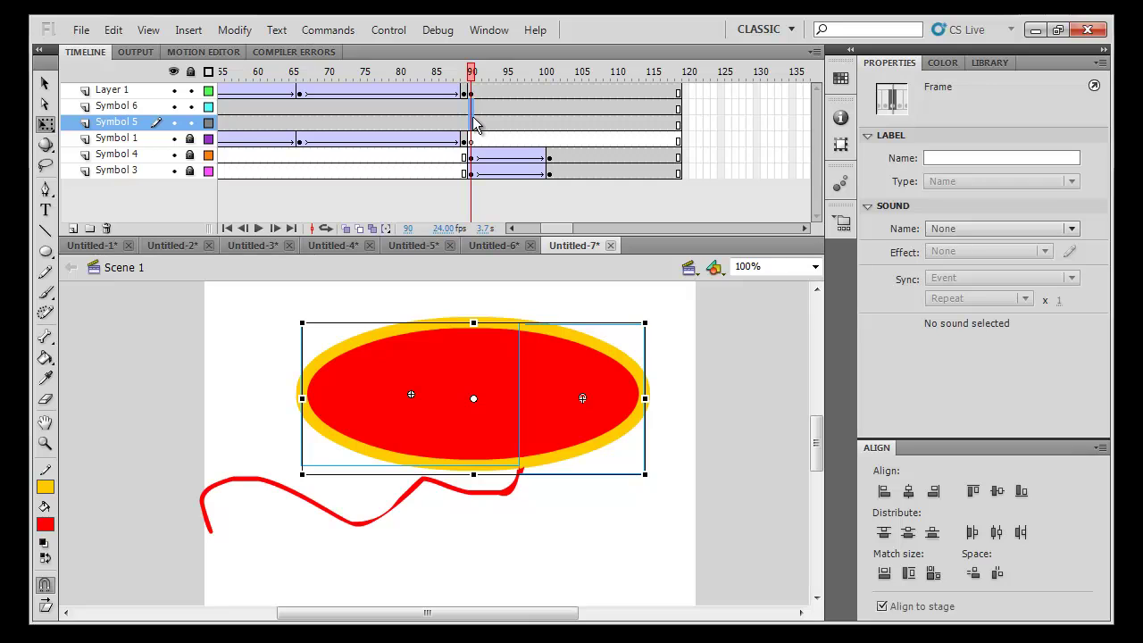
{"action": "left_click", "coordinate": [434, 125]}
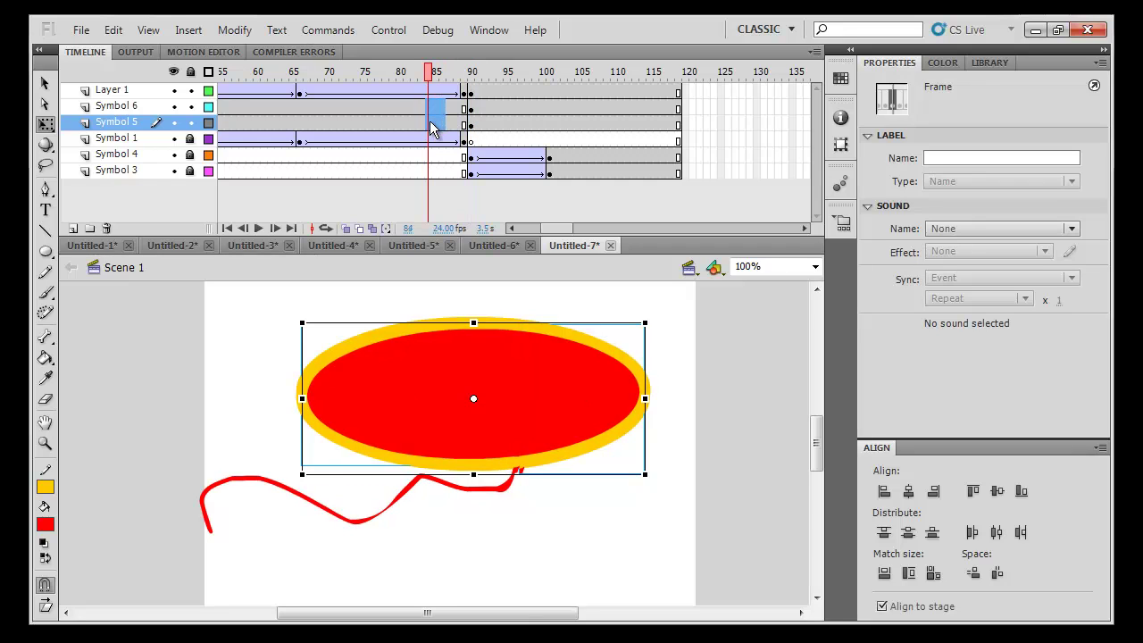
{"action": "key", "text": "ctrl+shift+a"}
{"action": "left_click_drag", "start_coordinate": [429, 71], "coordinate": [473, 82]}
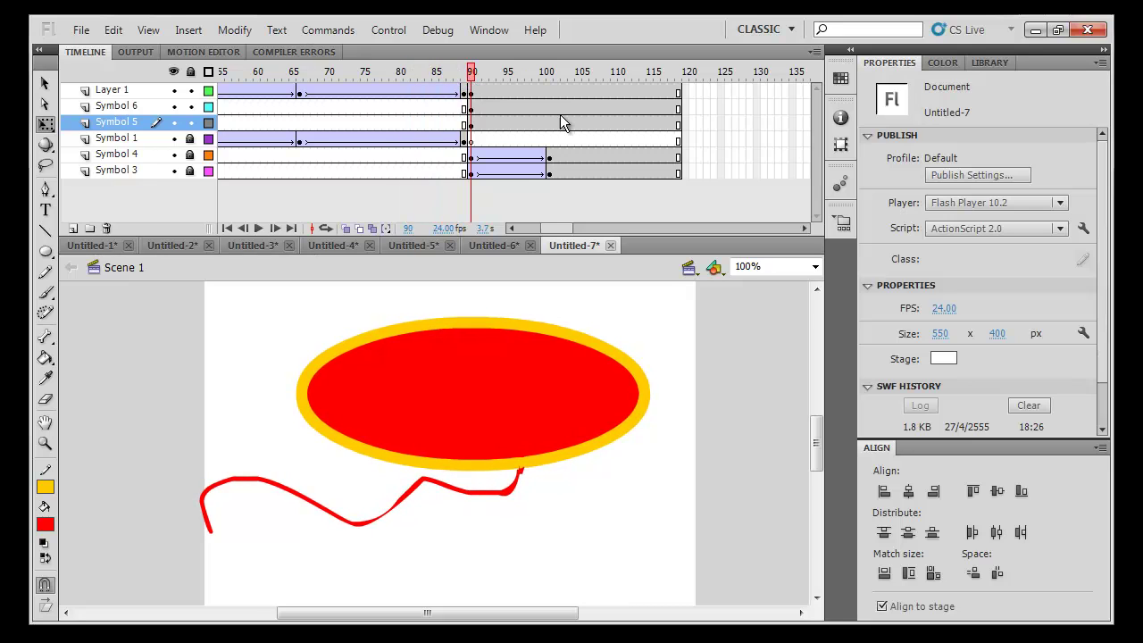
Insert keyframes at frame 101 on the Symbol 6 and Symbol 5 layers and create classic tweens from frame 90
{"action": "left_click_drag", "start_coordinate": [549, 124], "coordinate": [523, 107]}
{"action": "right_click", "coordinate": [523, 107]}
{"action": "left_click", "coordinate": [629, 184]}
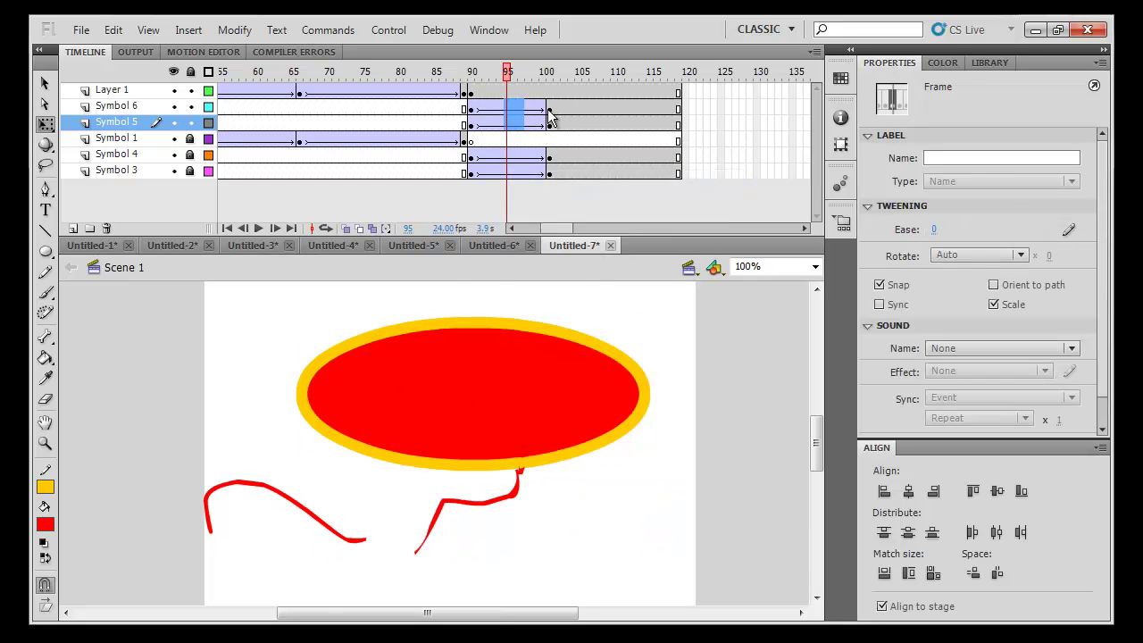
At frame 101, move the two ellipse pieces apart and rotate them so that their cut edges open downward
{"action": "left_click", "coordinate": [549, 109]}
{"action": "left_click", "coordinate": [645, 313]}
{"action": "left_click_drag", "start_coordinate": [656, 317], "coordinate": [616, 379]}
{"action": "left_click_drag", "start_coordinate": [493, 379], "coordinate": [431, 396]}
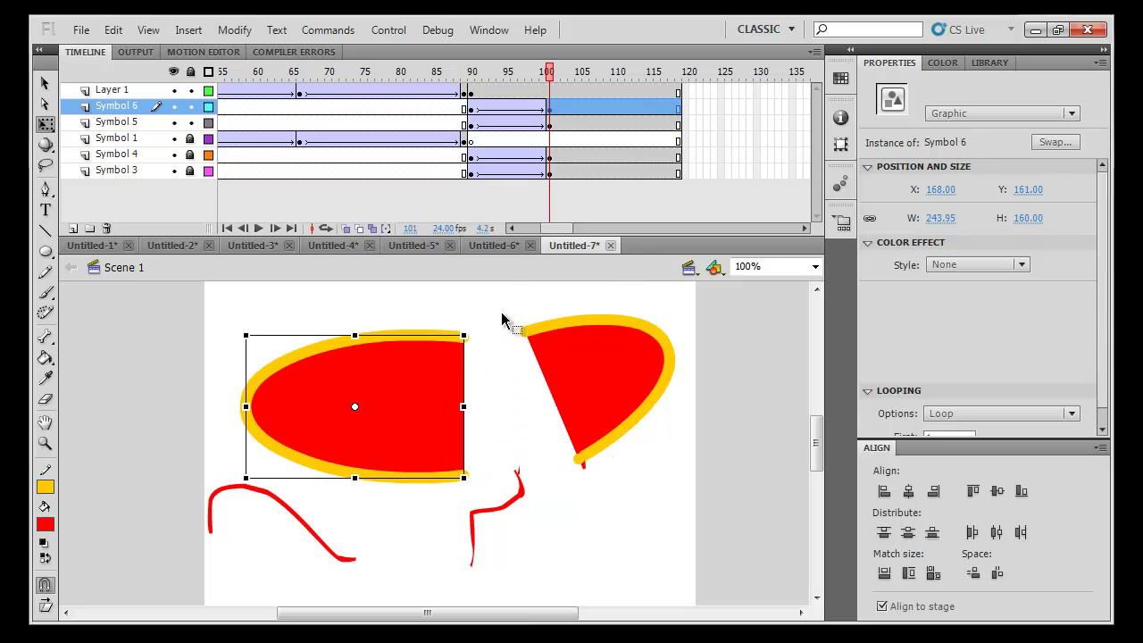
{"action": "left_click_drag", "start_coordinate": [474, 330], "coordinate": [505, 455]}
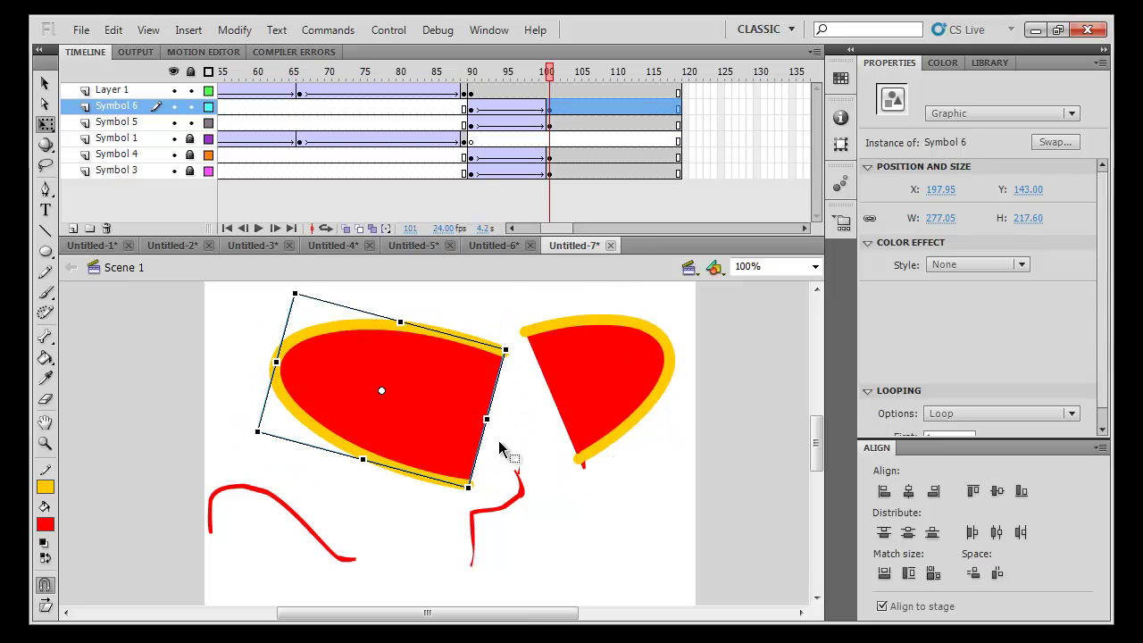
{"action": "left_click", "coordinate": [522, 502]}
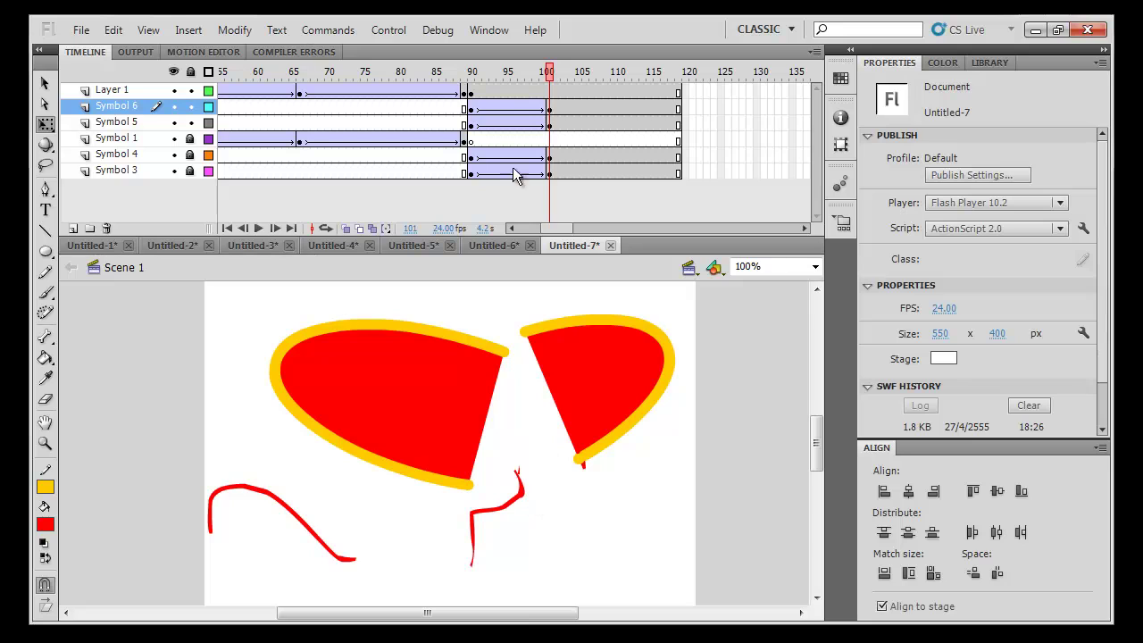
Unlock the Symbol 4 and Symbol 3 layers and move the right string half to the lower tip of the left ellipse piece
{"action": "left_click_drag", "start_coordinate": [191, 156], "coordinate": [190, 171]}
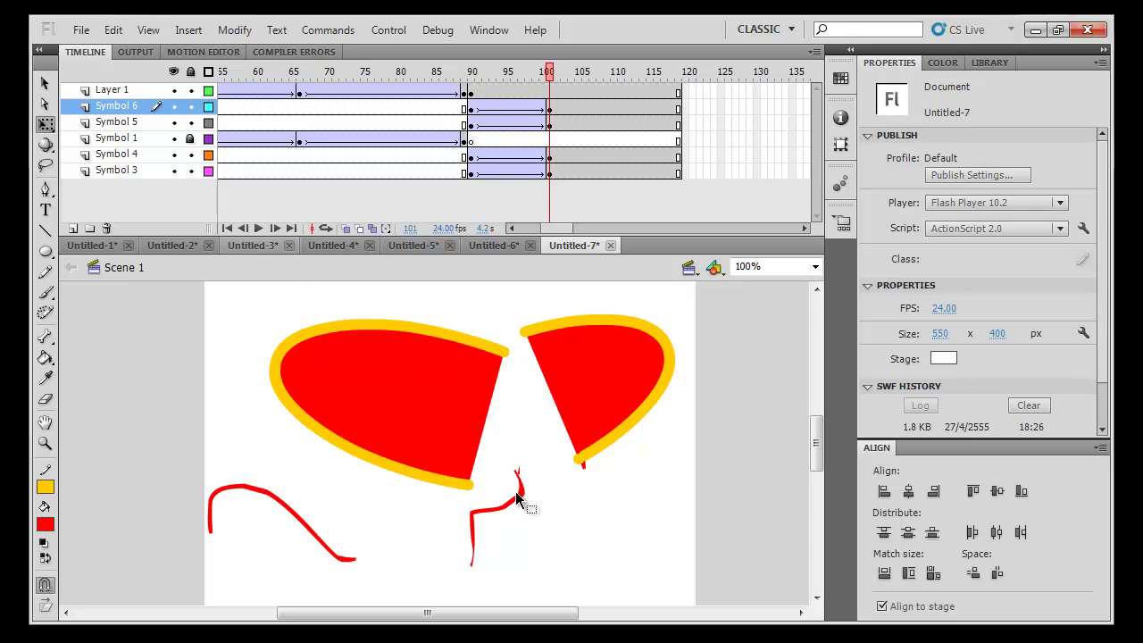
{"action": "mouse_move", "coordinate": [525, 498]}
{"action": "left_mouse_down"}
{"action": "mouse_move", "coordinate": [457, 505]}
{"action": "mouse_move", "coordinate": [470, 506]}
{"action": "left_mouse_up"}
{"action": "left_click", "coordinate": [592, 510]}
Scrub the timeline to frame 110 and clear the whole ellipse from Layer 1 from frame 90 onward
{"action": "left_click", "coordinate": [540, 75]}
{"action": "left_click_drag", "start_coordinate": [537, 77], "coordinate": [613, 129]}
{"action": "left_click", "coordinate": [473, 93]}
{"action": "key", "text": "ctrl+shift+a"}
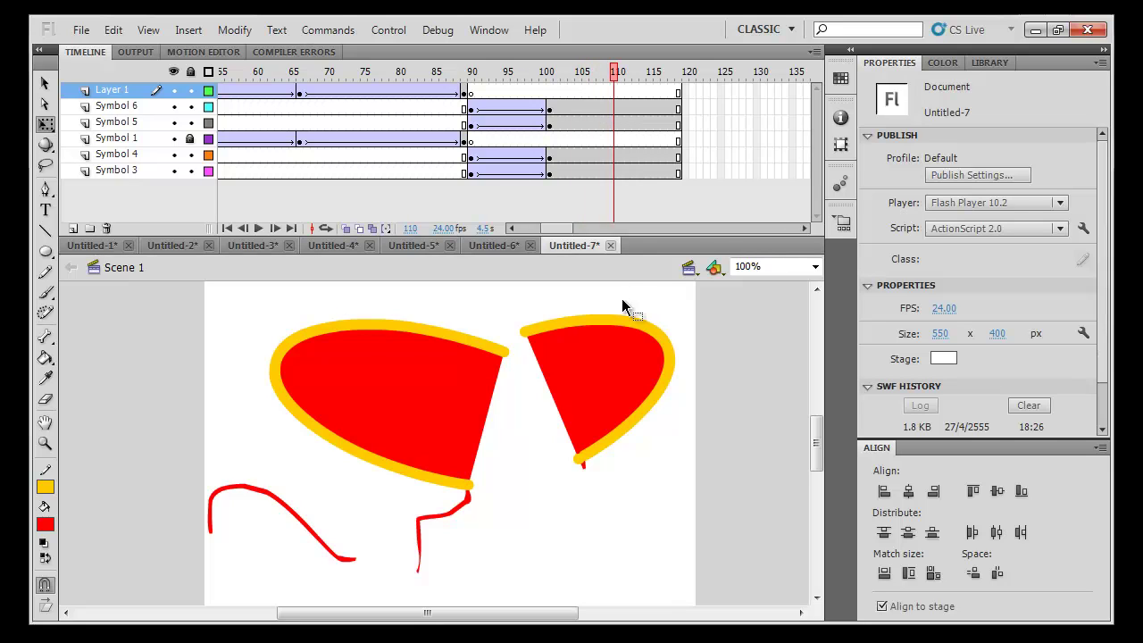
Open the right ellipse piece for editing and convert its shape into a nested graphic symbol
{"action": "left_click", "coordinate": [613, 378]}
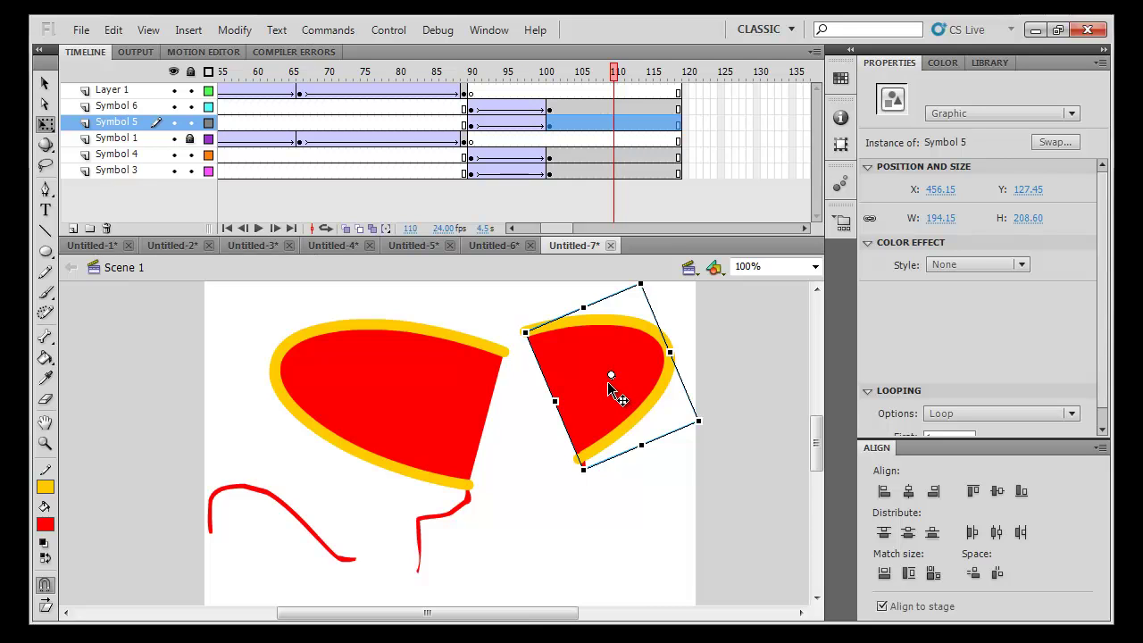
{"action": "double_click", "coordinate": [609, 385]}
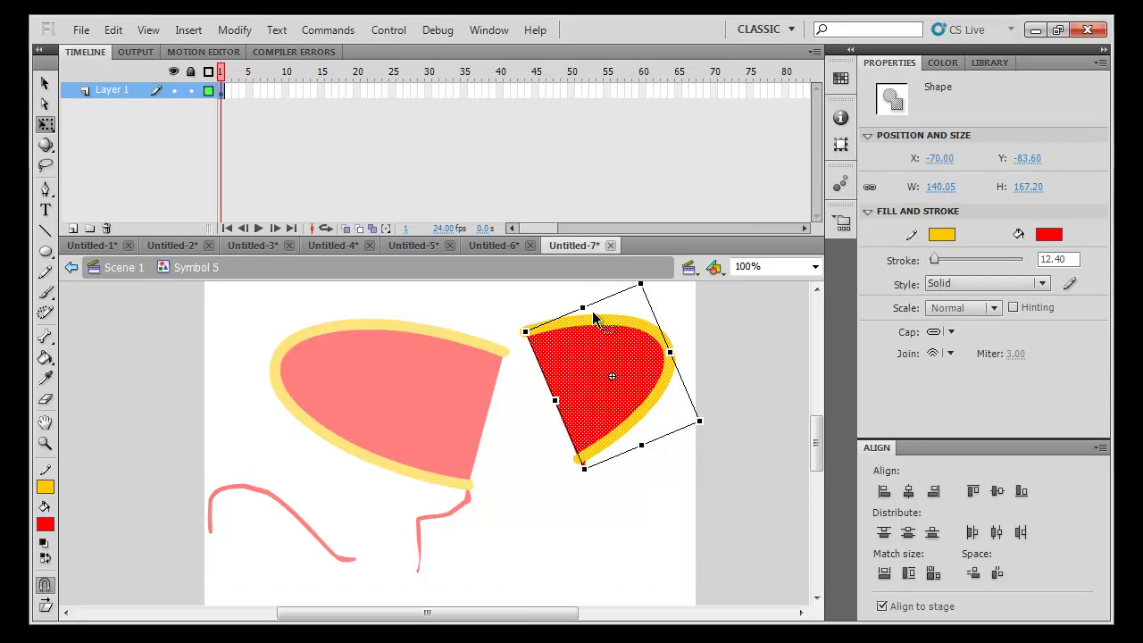
{"action": "key", "text": "F8"}
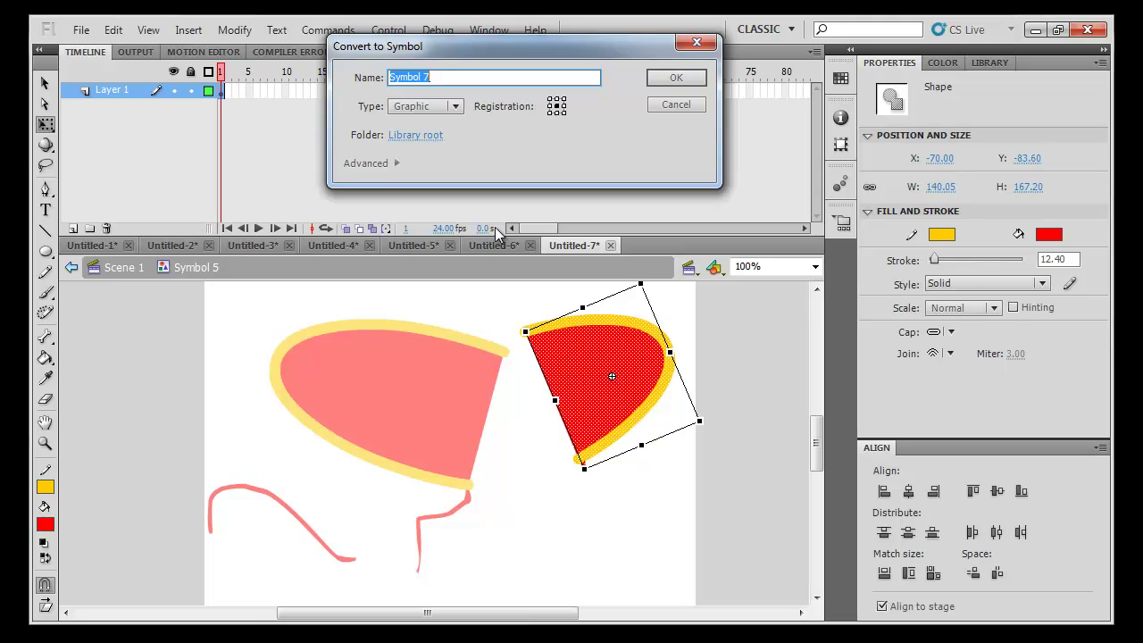
{"action": "key", "text": "Return"}
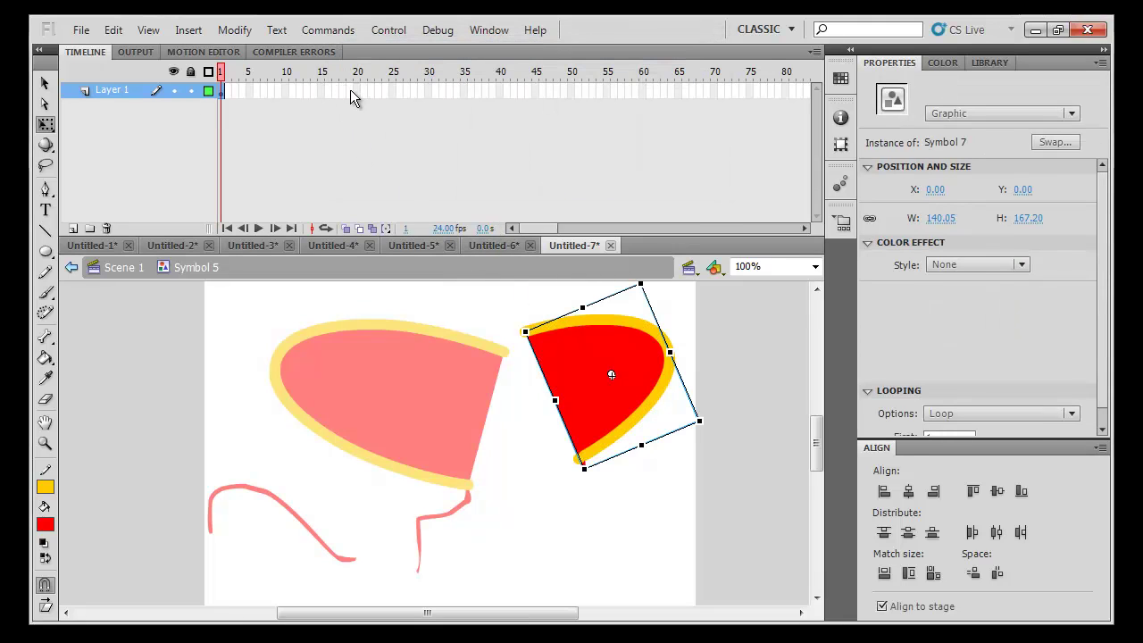
Add keyframes for the nested piece inside Symbol 5 and place them at frames 13 and 25
{"action": "left_click", "coordinate": [358, 89]}
{"action": "key", "text": "F5"}
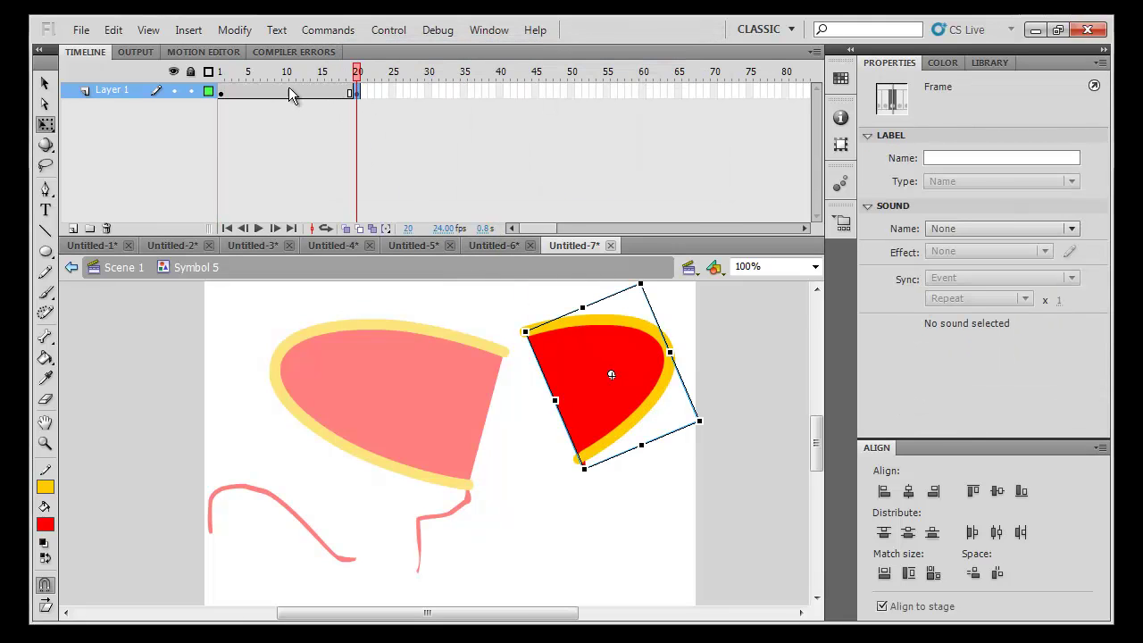
{"action": "left_click", "coordinate": [284, 93]}
{"action": "key", "text": "F6"}
{"action": "left_click", "coordinate": [358, 92]}
{"action": "left_click_drag", "start_coordinate": [360, 92], "coordinate": [391, 93]}
{"action": "left_click", "coordinate": [289, 93]}
{"action": "left_click", "coordinate": [286, 93]}
{"action": "left_click_drag", "start_coordinate": [289, 92], "coordinate": [301, 93]}
Create classic tweens between Symbol 5's keyframes and scale the piece at frame 13 down to about 109 by 130 px
{"action": "left_click", "coordinate": [333, 92]}
{"action": "right_click", "coordinate": [333, 92]}
{"action": "left_click", "coordinate": [362, 136]}
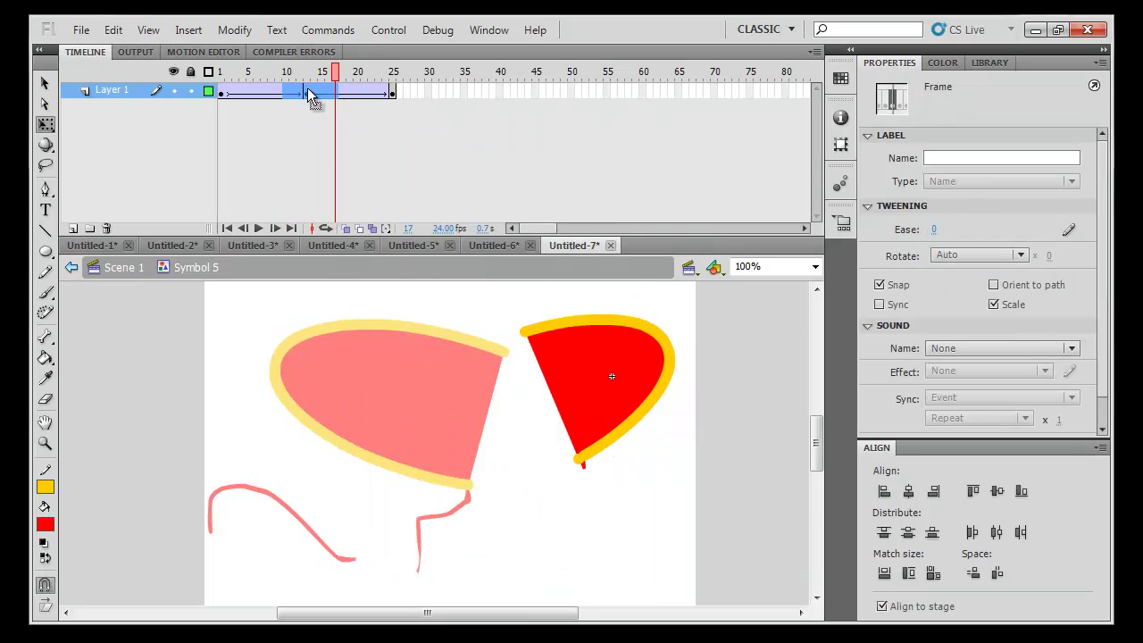
{"action": "left_click", "coordinate": [306, 93]}
{"action": "left_click_drag", "start_coordinate": [701, 420], "coordinate": [679, 410]}
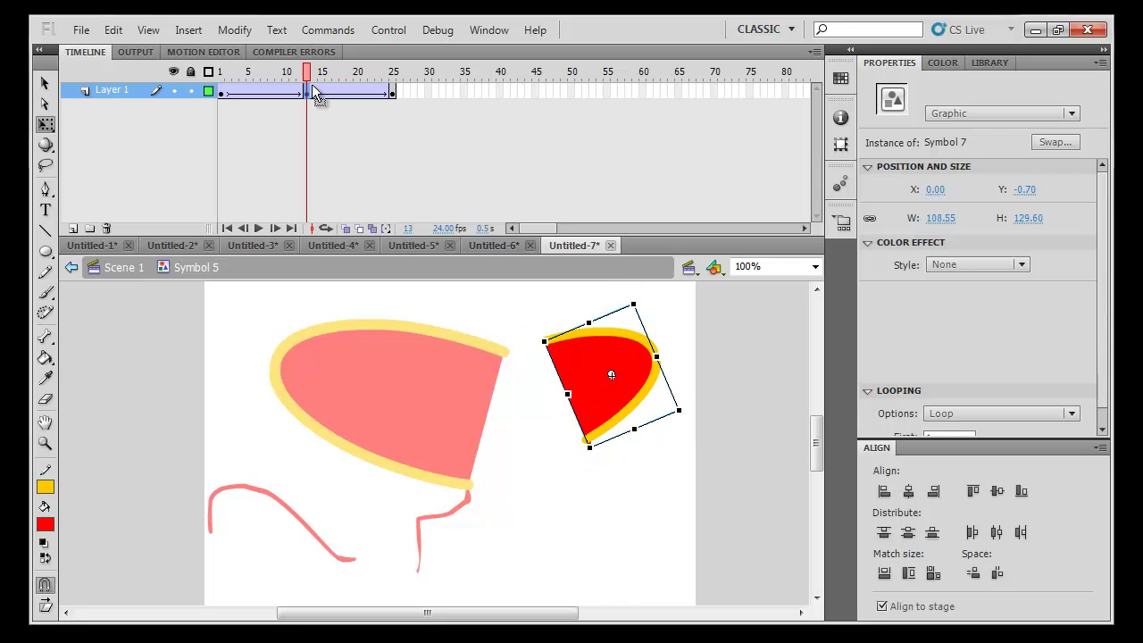
Apply a custom S-shaped ease curve with a slow start and slow end to both tweens inside Symbol 5
{"action": "left_click_drag", "start_coordinate": [331, 92], "coordinate": [285, 92]}
{"action": "left_click", "coordinate": [1069, 230]}
{"action": "left_click_drag", "start_coordinate": [661, 282], "coordinate": [551, 150]}
{"action": "left_click", "coordinate": [359, 445]}
{"action": "left_click_drag", "start_coordinate": [504, 358], "coordinate": [694, 504]}
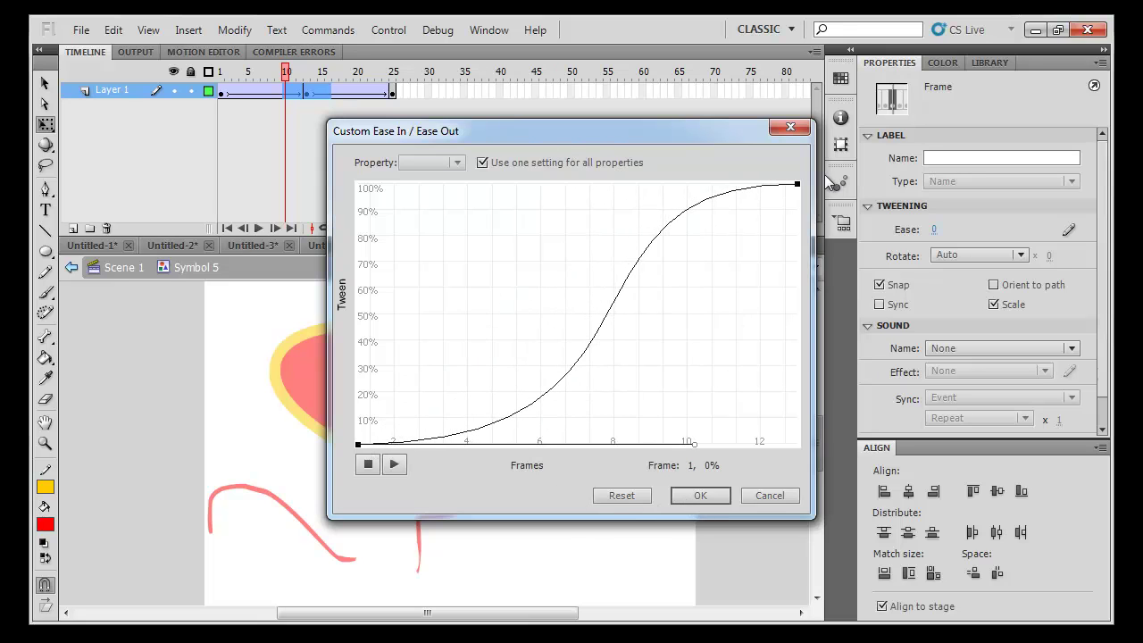
{"action": "left_click", "coordinate": [797, 185]}
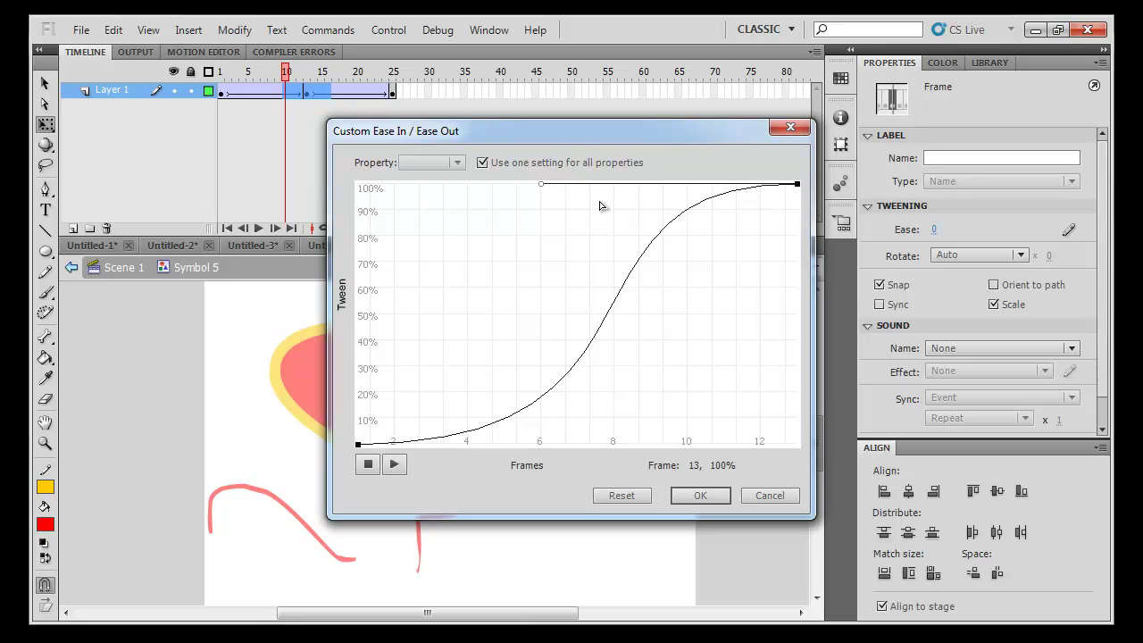
{"action": "left_click_drag", "start_coordinate": [551, 190], "coordinate": [498, 186]}
{"action": "left_click", "coordinate": [687, 491]}
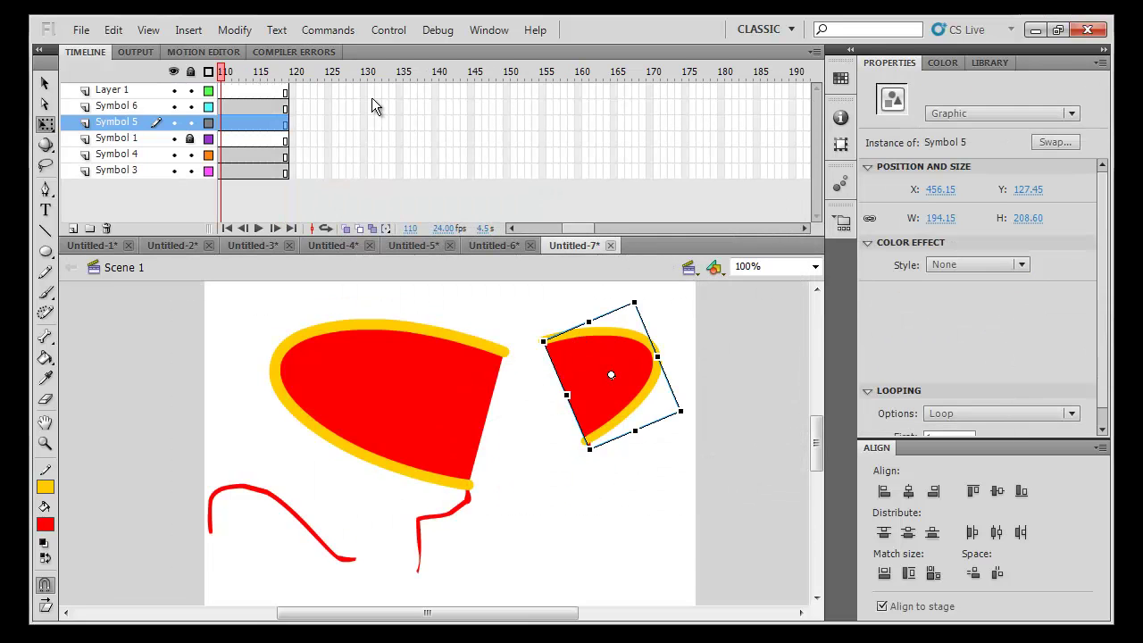
Extend all Scene 1 layers to frame 150 and test the movie, closing the preview when done
{"action": "left_click_drag", "start_coordinate": [369, 90], "coordinate": [504, 202]}
{"action": "key", "text": "F5"}
{"action": "key", "text": "ctrl+Return"}
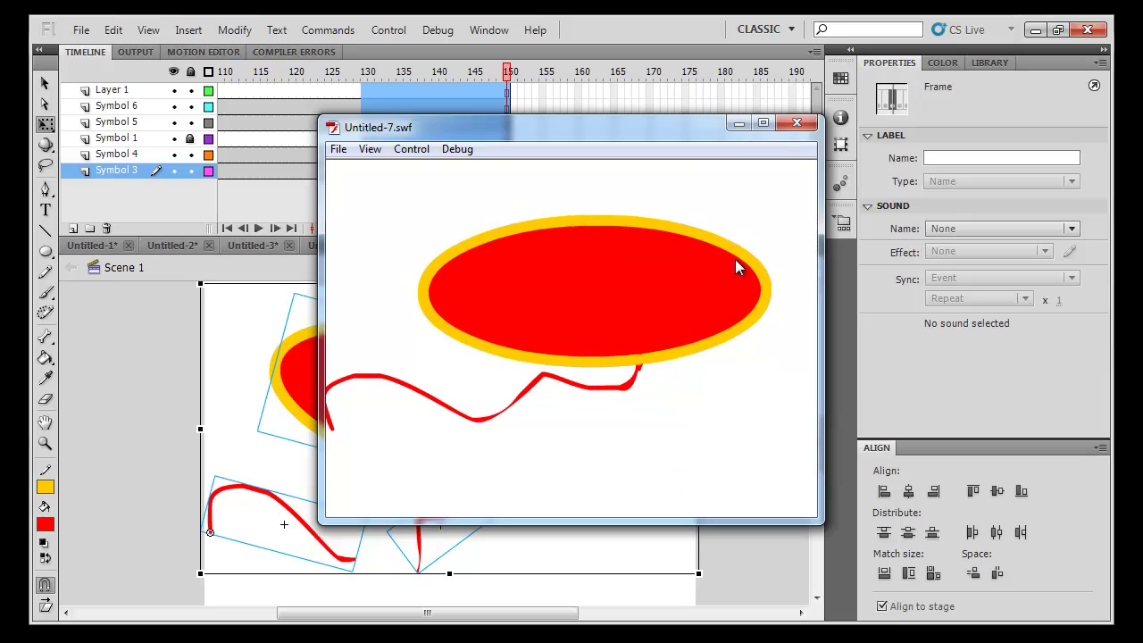
{"action": "left_click", "coordinate": [797, 122]}
{"action": "left_click", "coordinate": [755, 377]}
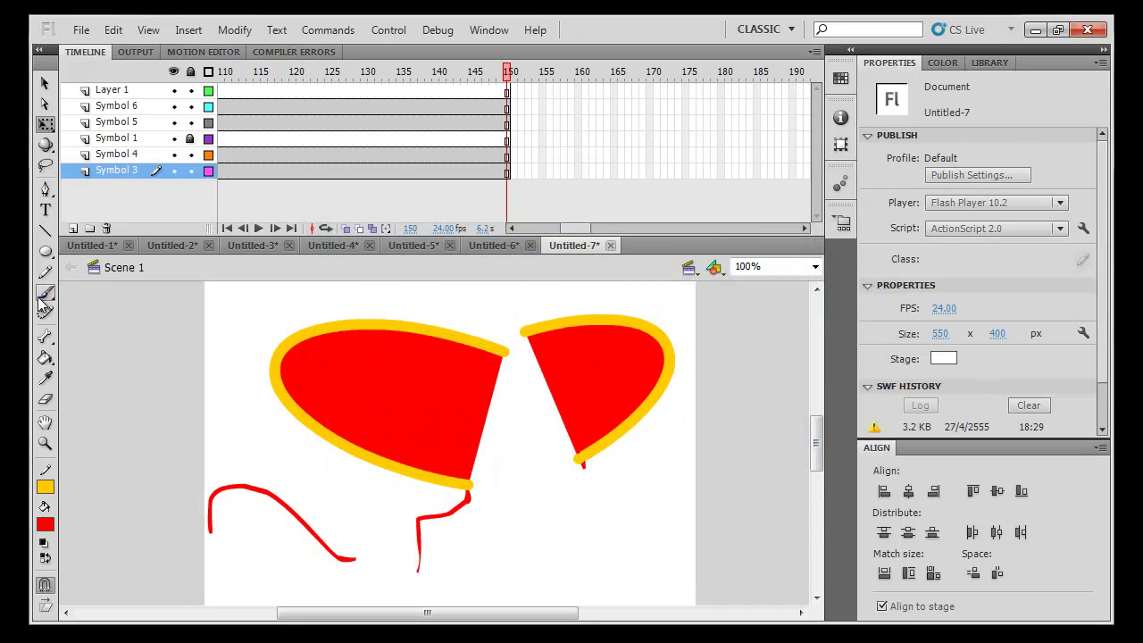
Switch to Media Player Classic and review the scissors and clamp scene in silapaibab.mpeg from 04:19 to 04:27
{"action": "key", "text": "alt+Tab"}
{"action": "left_click_drag", "start_coordinate": [704, 79], "coordinate": [637, 113]}
{"action": "left_click", "coordinate": [681, 289]}
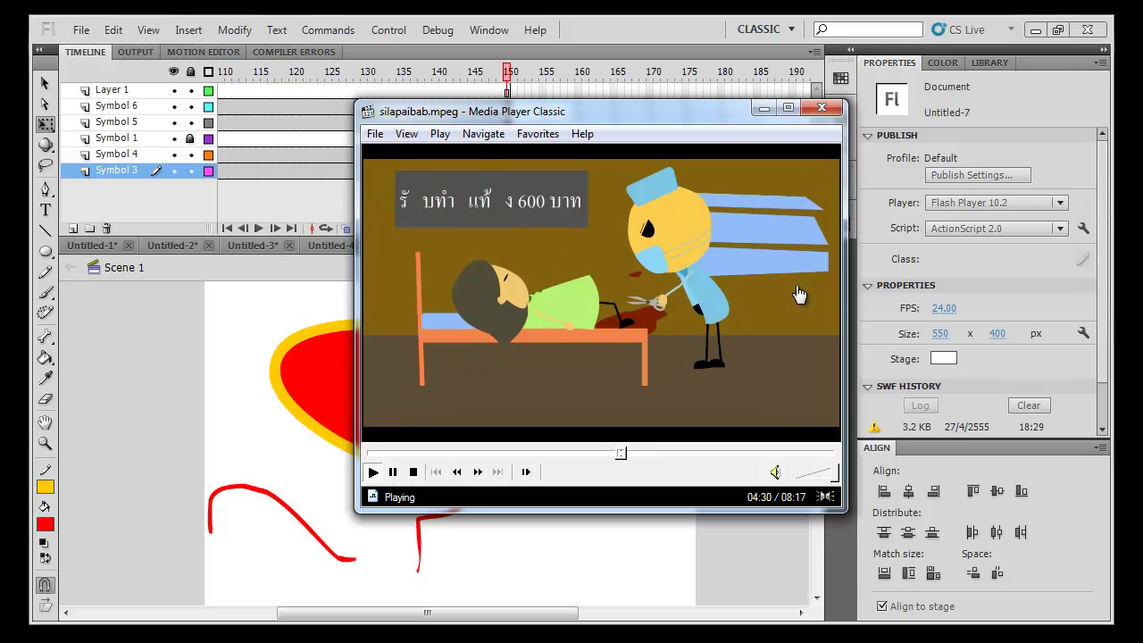
{"action": "key", "text": "space"}
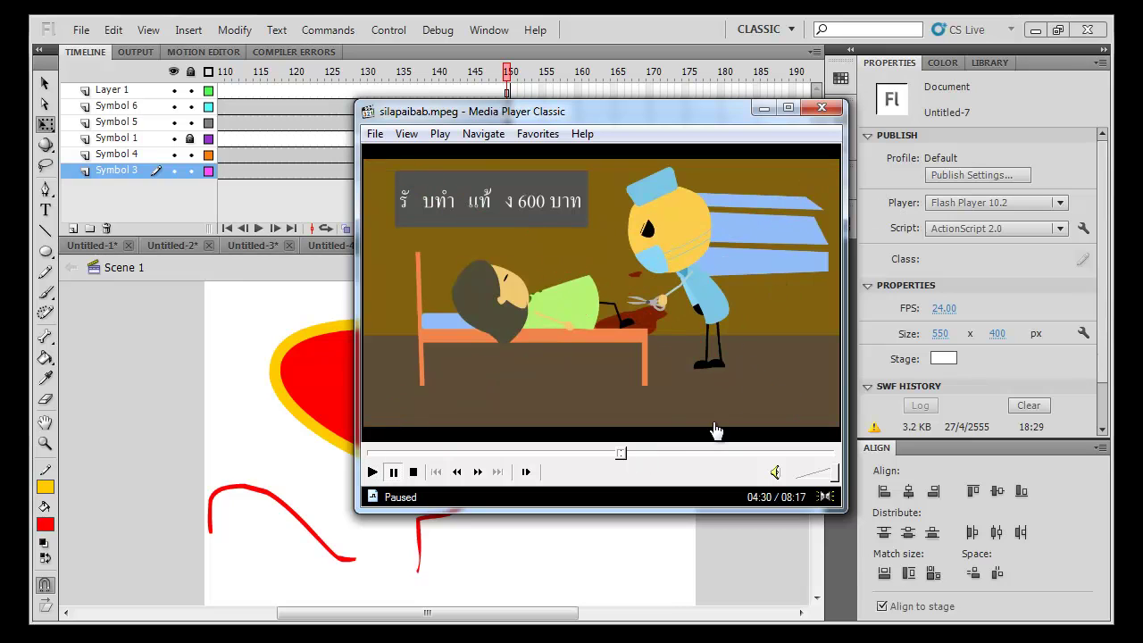
{"action": "left_click", "coordinate": [612, 453]}
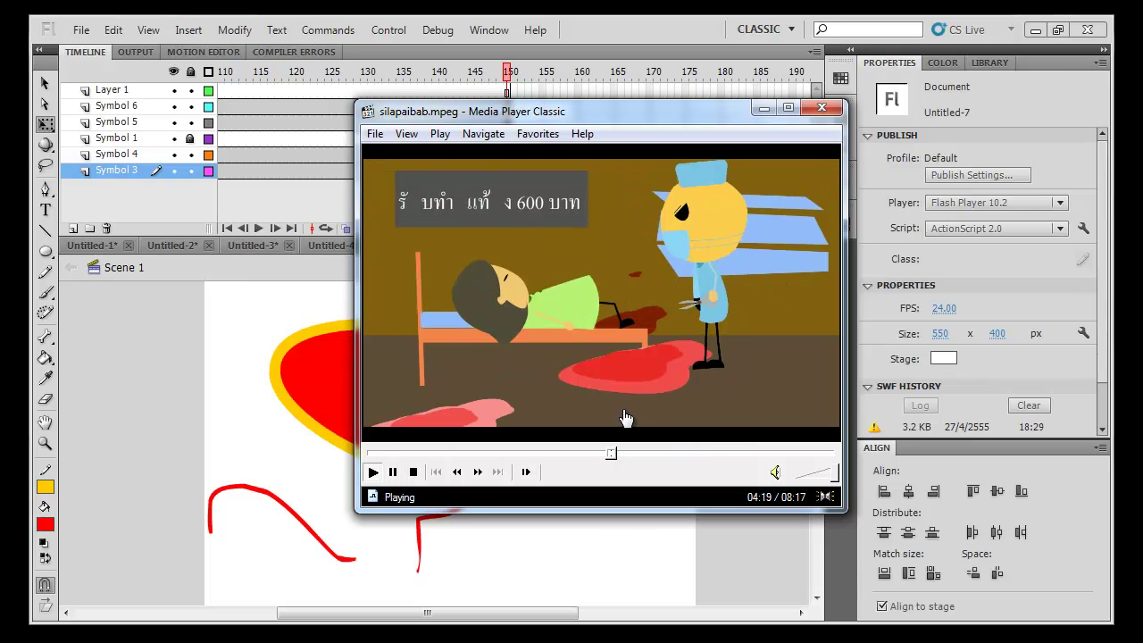
{"action": "key", "text": "space"}
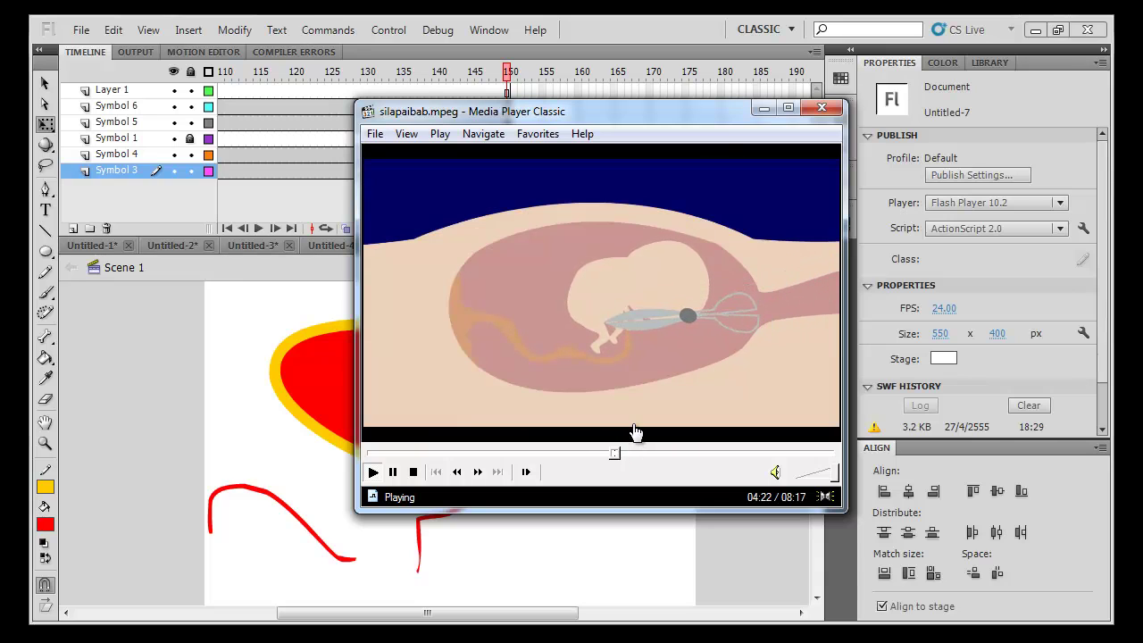
{"action": "key", "text": "space"}
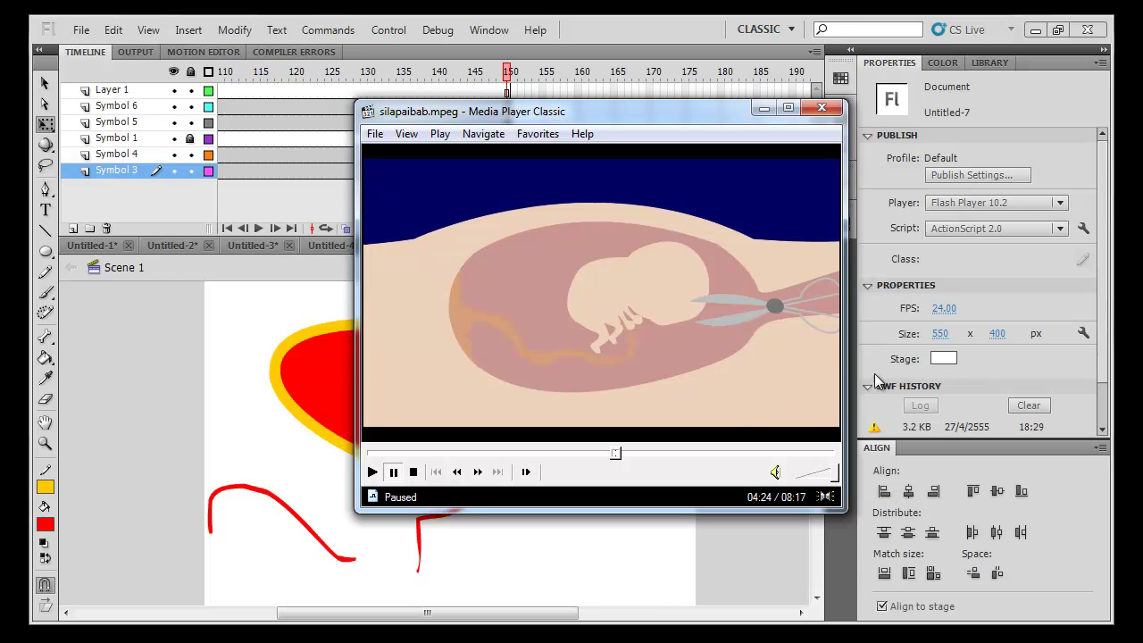
{"action": "left_click", "coordinate": [726, 403]}
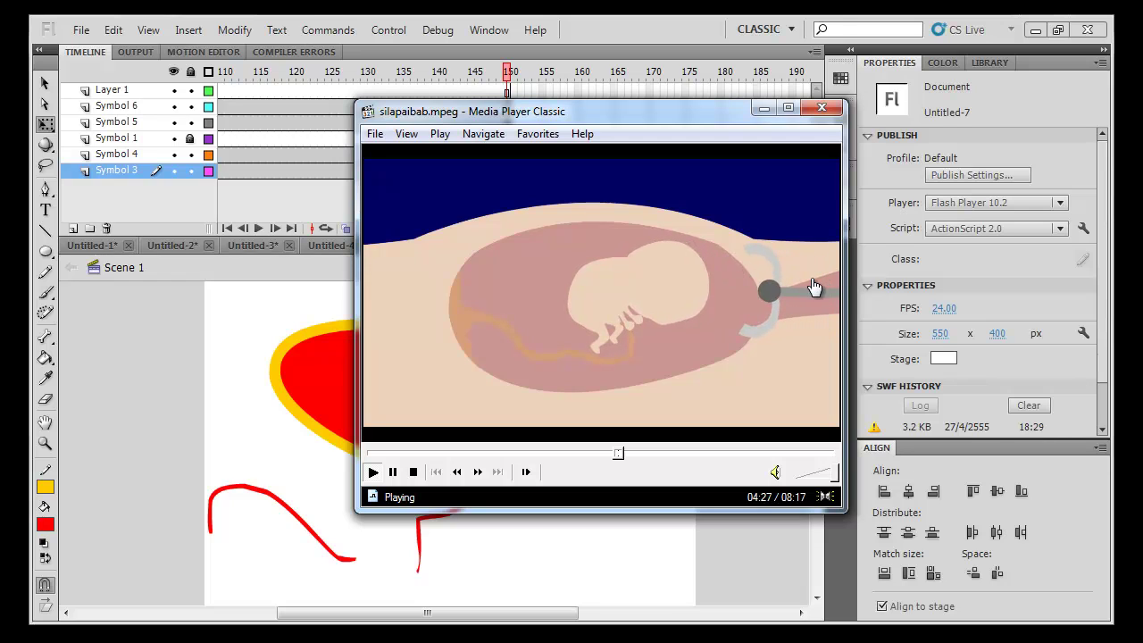
{"action": "left_click", "coordinate": [712, 255]}
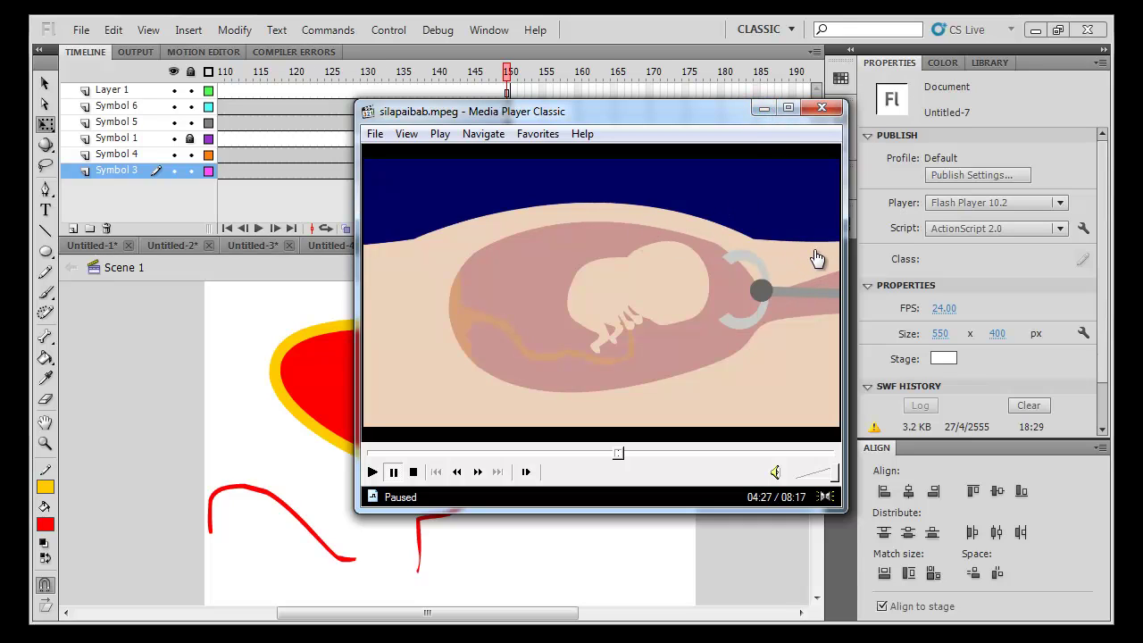
Switch from Media Player Classic back to Flash and create a new blank document
{"action": "left_click", "coordinate": [761, 109]}
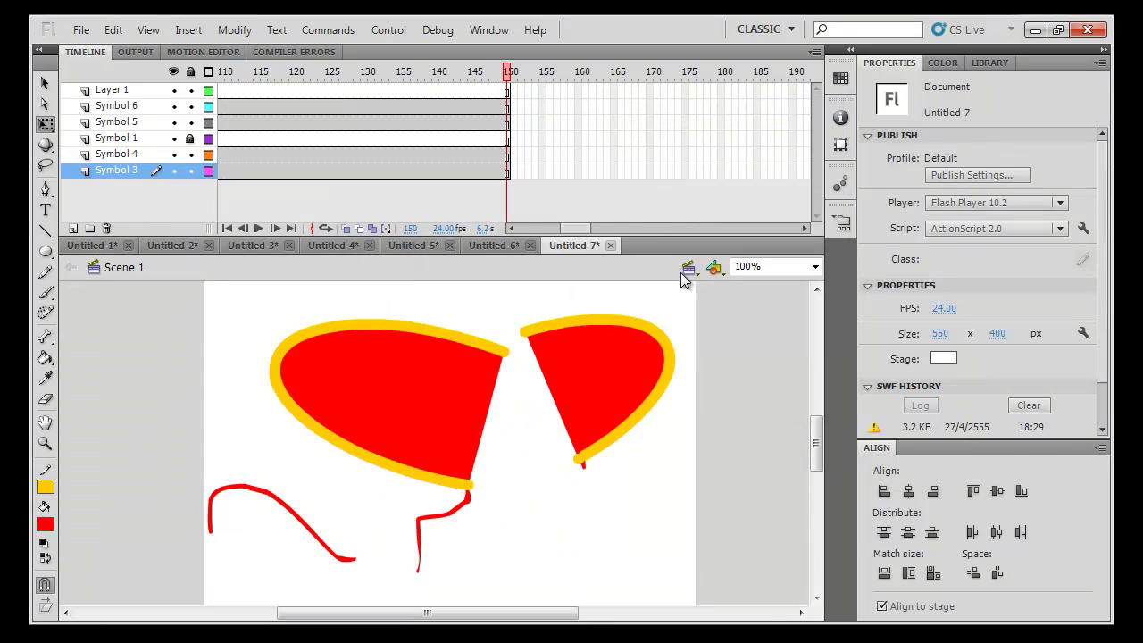
{"action": "key", "text": "ctrl+n"}
{"action": "left_click", "coordinate": [778, 518]}
Brush a closed red outline of a large bulb with a long neck, about 553 by 259 px, and fill it red
{"action": "key", "text": "b"}
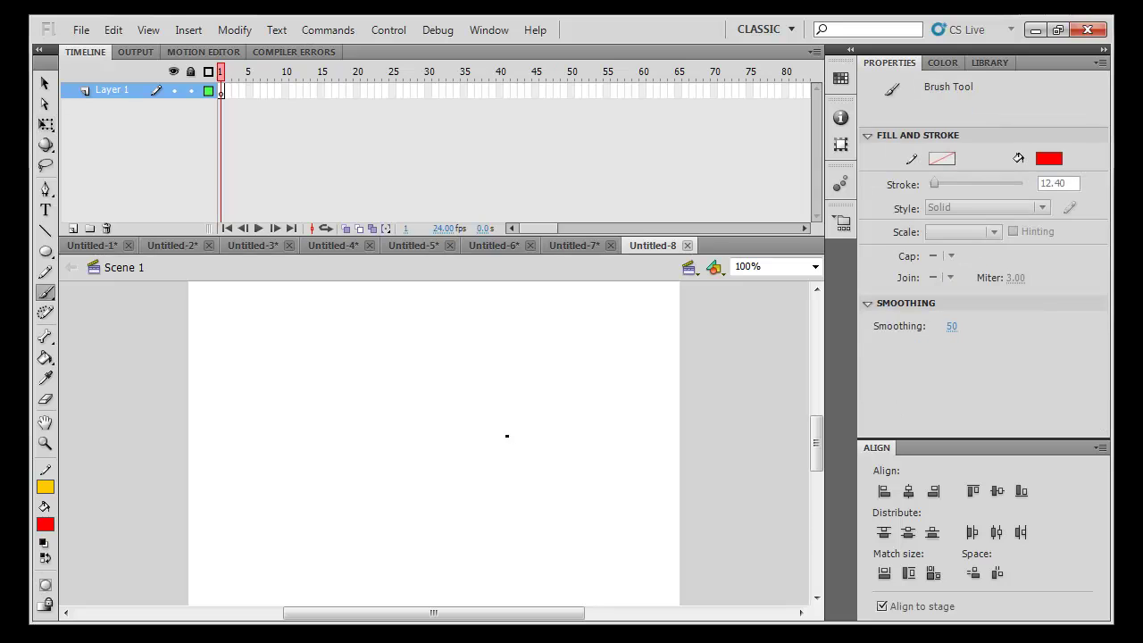
{"action": "mouse_move", "coordinate": [663, 389]}
{"action": "left_mouse_down"}
{"action": "mouse_move", "coordinate": [434, 397]}
{"action": "mouse_move", "coordinate": [300, 335]}
{"action": "mouse_move", "coordinate": [202, 428]}
{"action": "mouse_move", "coordinate": [275, 552]}
{"action": "mouse_move", "coordinate": [427, 504]}
{"action": "mouse_move", "coordinate": [487, 468]}
{"action": "mouse_move", "coordinate": [670, 448]}
{"action": "left_mouse_up"}
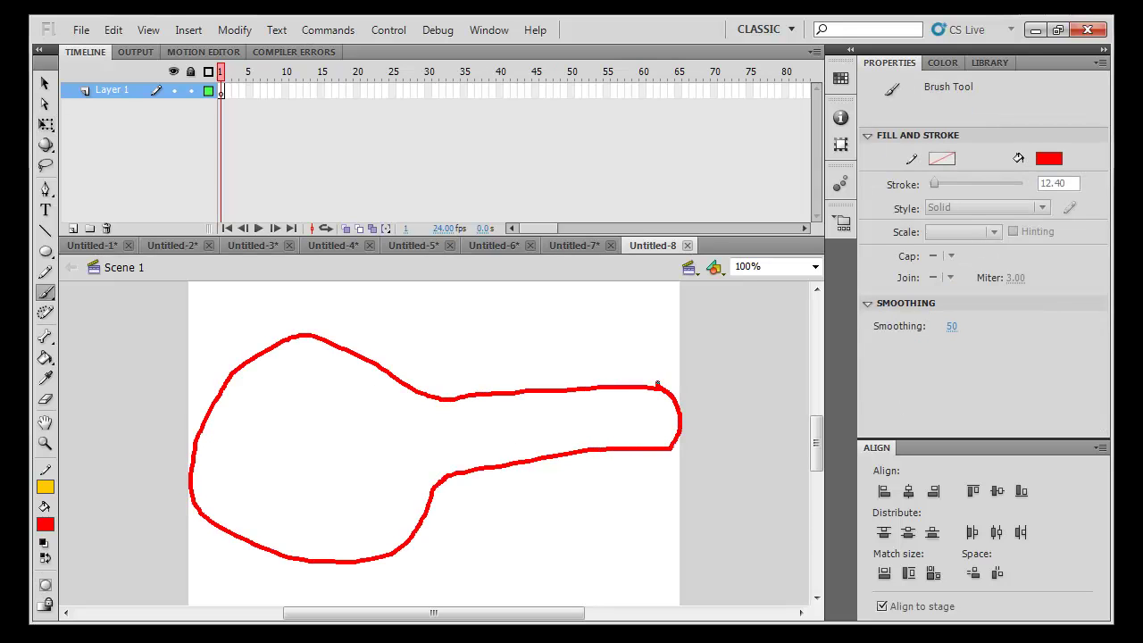
{"action": "key", "text": "k"}
{"action": "left_click", "coordinate": [617, 399]}
{"action": "key", "text": "v"}
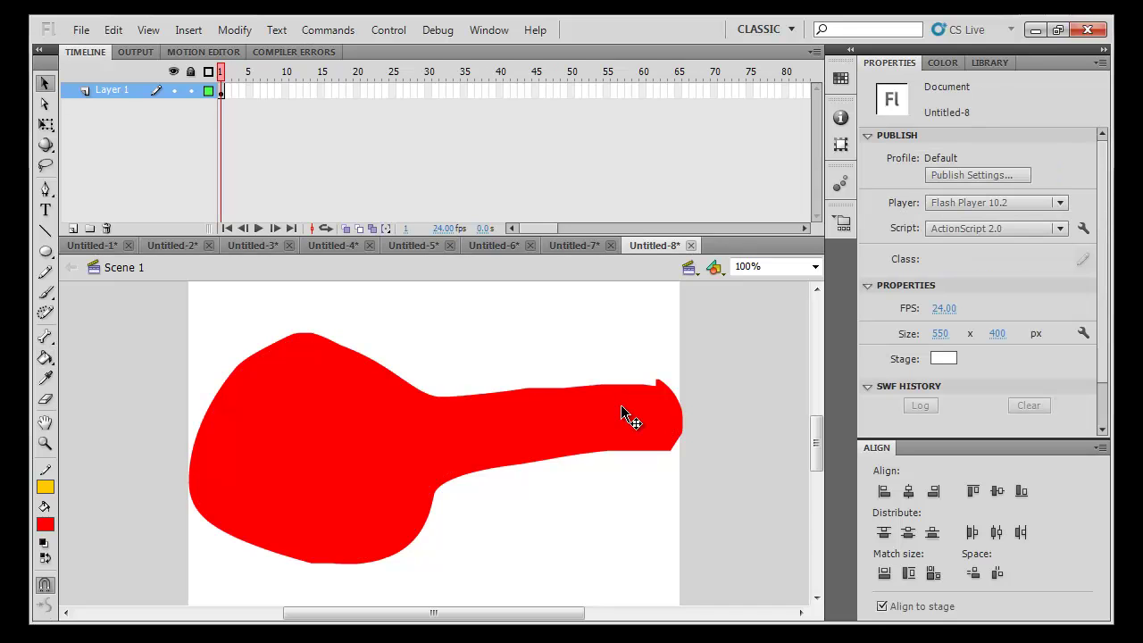
{"action": "left_click", "coordinate": [566, 438]}
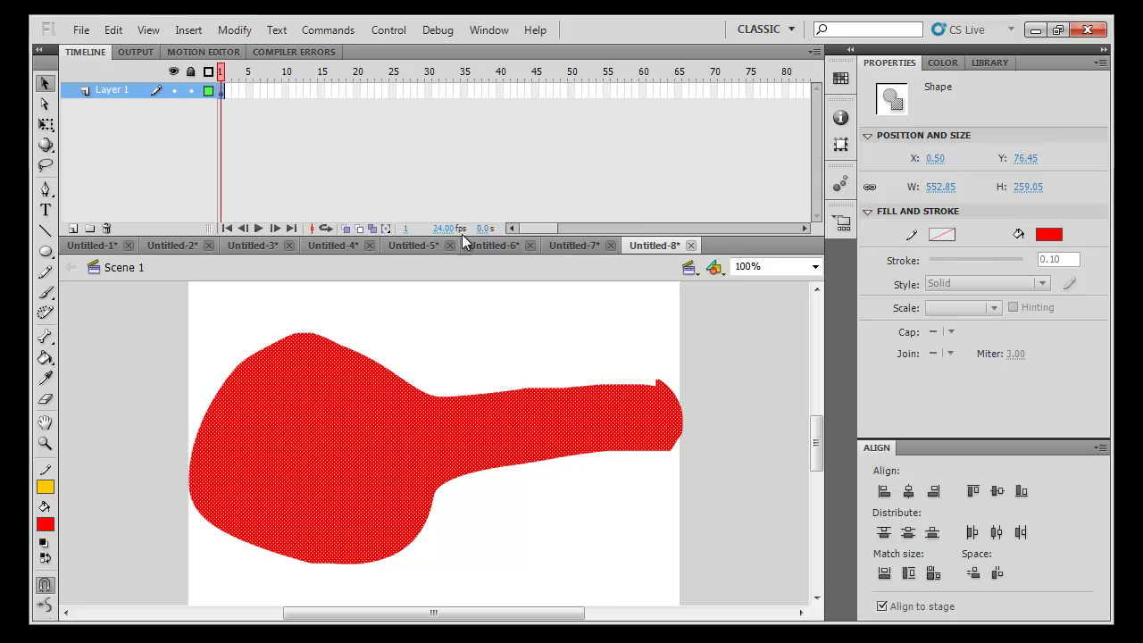
Insert keyframes at frames 20 and 40 on Layer 1, extend it to frame 68, and shape-tween between the two keyframes
{"action": "left_click", "coordinate": [356, 91]}
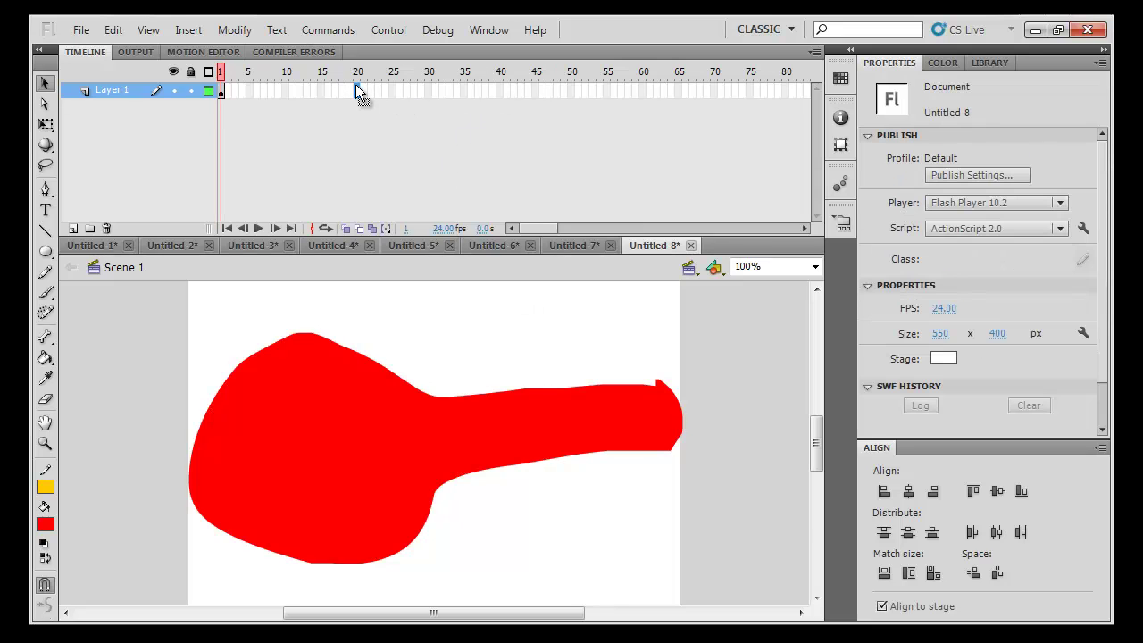
{"action": "key", "text": "F6"}
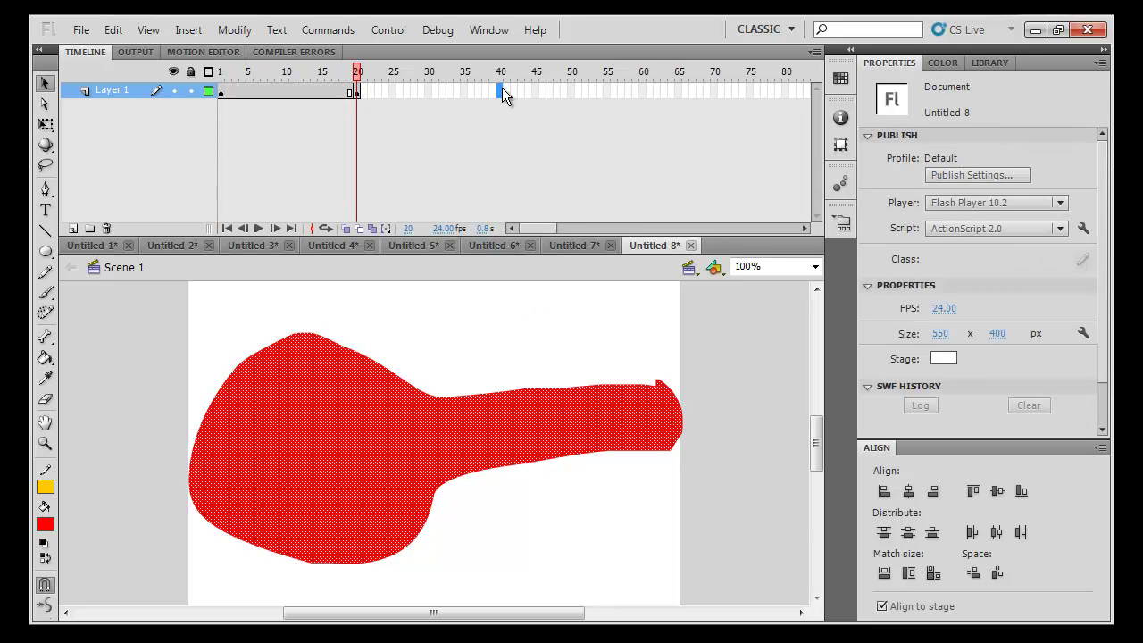
{"action": "key", "text": "F6"}
{"action": "left_click_drag", "start_coordinate": [582, 92], "coordinate": [701, 98]}
{"action": "key", "text": "F6"}
{"action": "right_click", "coordinate": [466, 92]}
{"action": "left_click", "coordinate": [502, 121]}
At frame 40, brush red curves above and below the neck and fill the enclosed gaps to form one wide body
{"action": "left_click", "coordinate": [499, 93]}
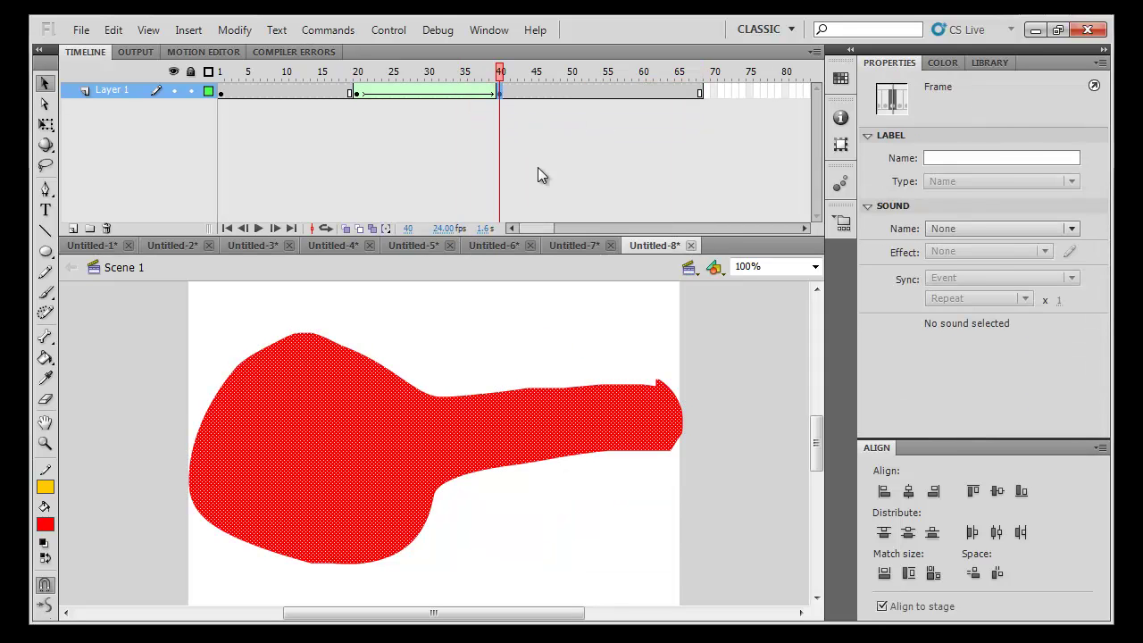
{"action": "key", "text": "b"}
{"action": "mouse_move", "coordinate": [661, 386]}
{"action": "left_mouse_down"}
{"action": "mouse_move", "coordinate": [625, 355]}
{"action": "mouse_move", "coordinate": [534, 325]}
{"action": "mouse_move", "coordinate": [305, 342]}
{"action": "left_mouse_up"}
{"action": "mouse_move", "coordinate": [358, 560]}
{"action": "left_mouse_down"}
{"action": "mouse_move", "coordinate": [532, 549]}
{"action": "mouse_move", "coordinate": [594, 530]}
{"action": "mouse_move", "coordinate": [642, 497]}
{"action": "left_mouse_up"}
{"action": "left_click_drag", "start_coordinate": [669, 445], "coordinate": [672, 441]}
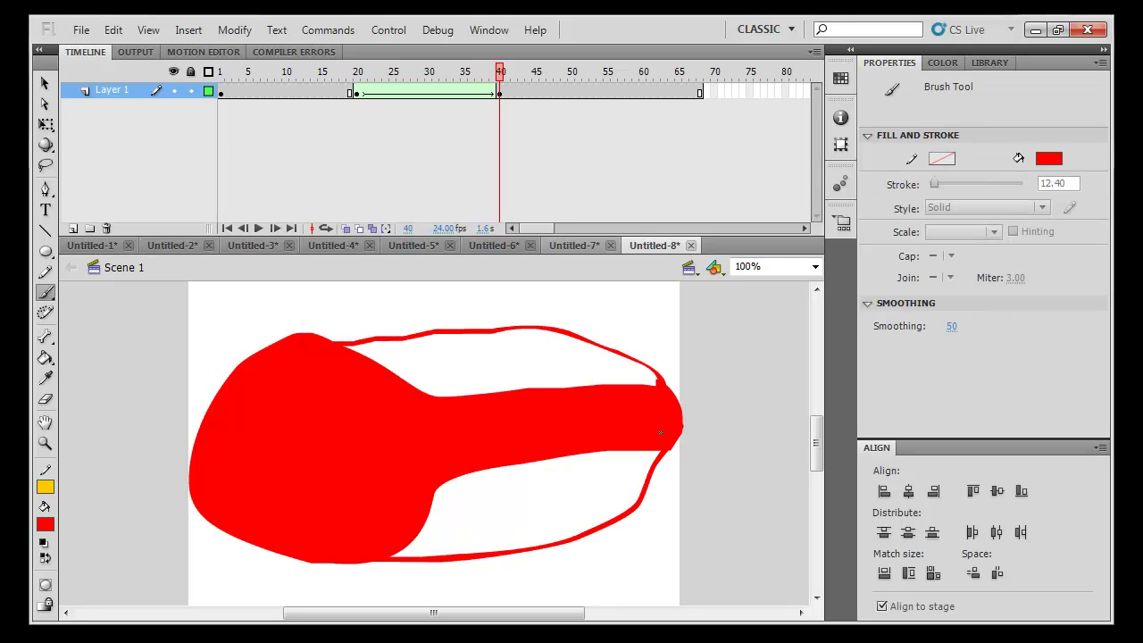
{"action": "key", "text": "k"}
{"action": "left_click", "coordinate": [564, 503]}
{"action": "left_click", "coordinate": [536, 366]}
Scrub past the end of the shape tween and clear the keyframe at frame 40
{"action": "left_click_drag", "start_coordinate": [480, 88], "coordinate": [558, 97]}
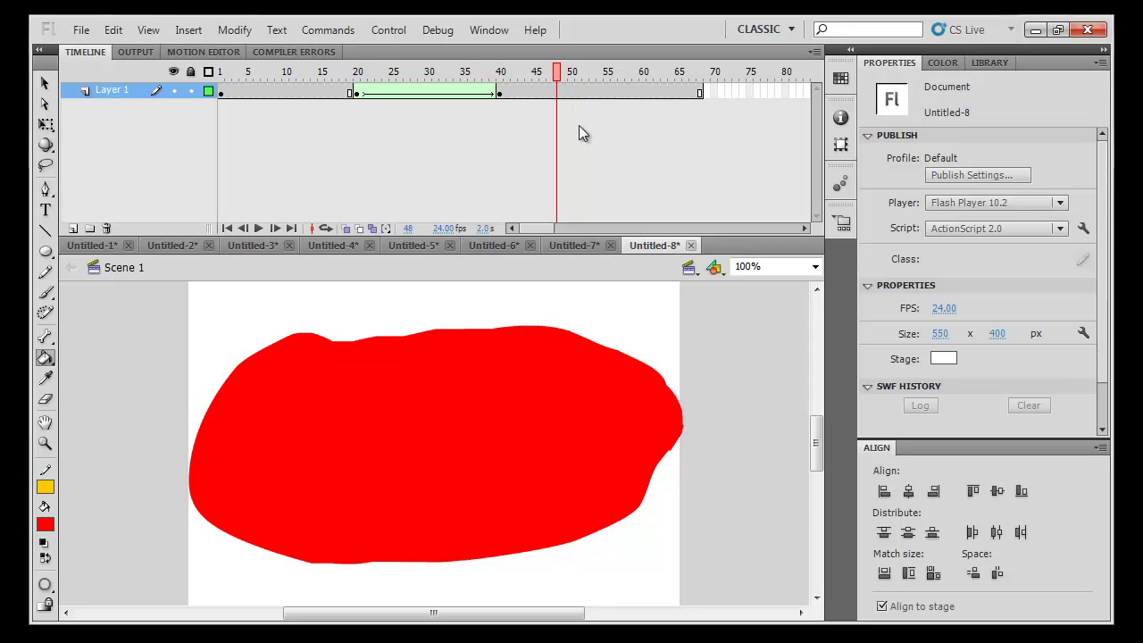
{"action": "right_click", "coordinate": [502, 93]}
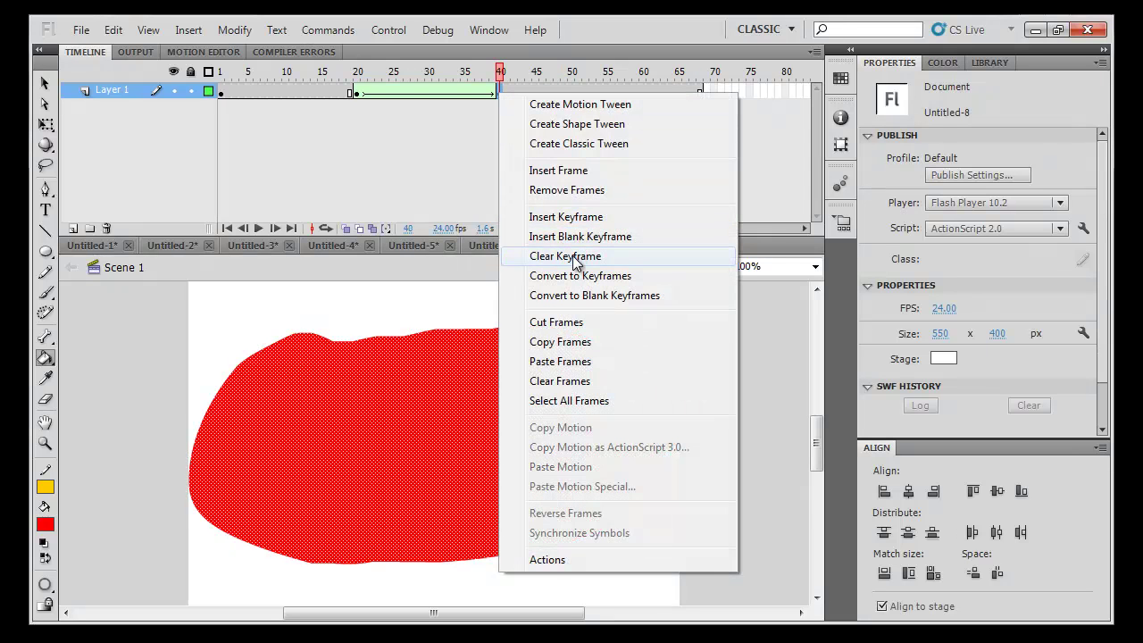
{"action": "left_click", "coordinate": [572, 255]}
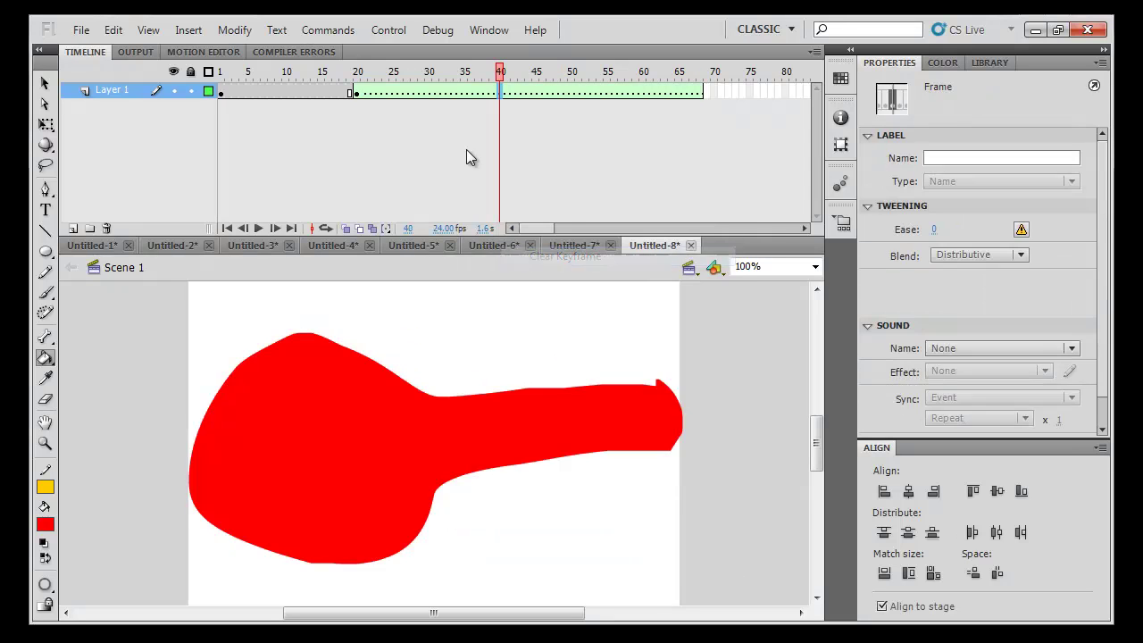
Add Layer 2 beneath the locked Layer 1 and insert a keyframe at frame 20 on it
{"action": "left_click", "coordinate": [73, 229]}
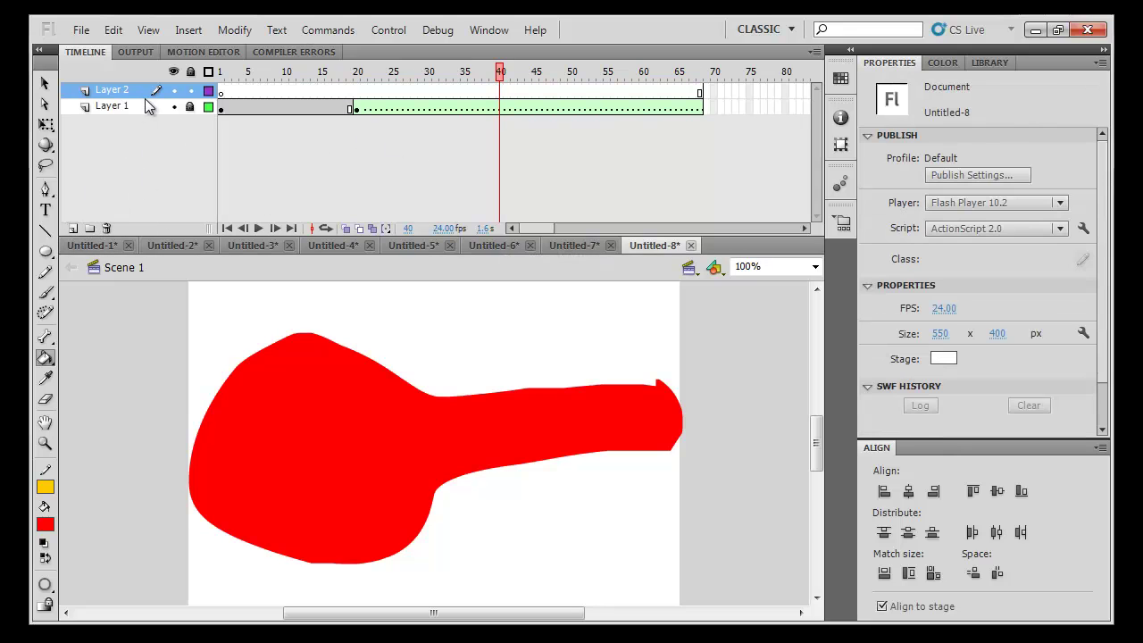
{"action": "left_click_drag", "start_coordinate": [149, 96], "coordinate": [424, 159]}
{"action": "left_click", "coordinate": [360, 104]}
{"action": "key", "text": "F6"}
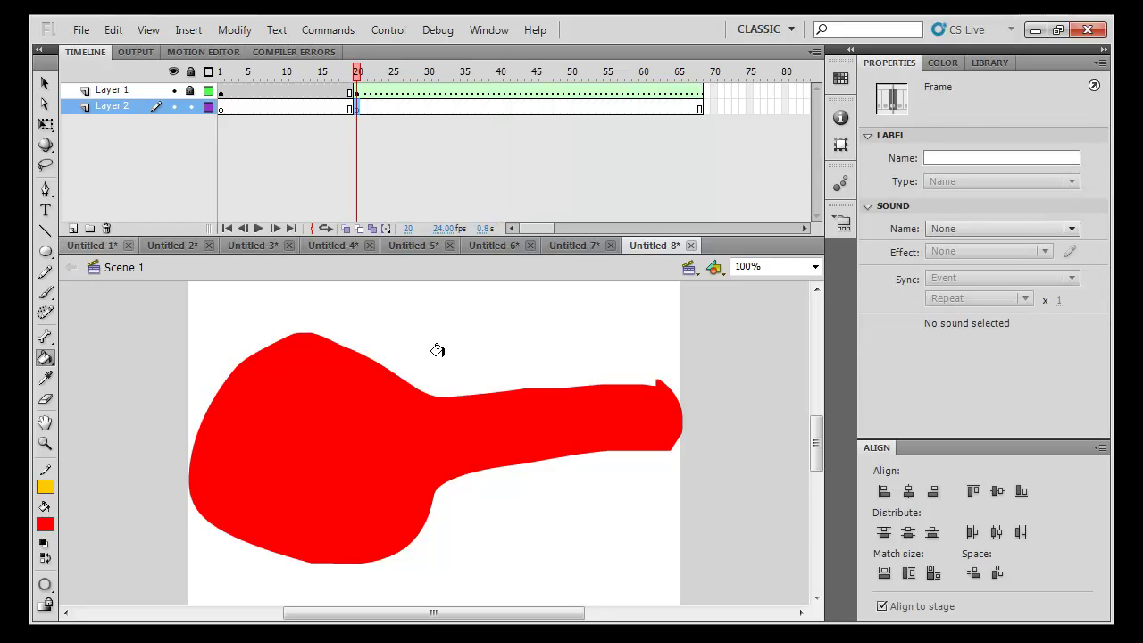
Brush and fill an elongated red piece on Layer 2, about 432 by 103 px, with Layer 1 displayed as outlines
{"action": "key", "text": "b"}
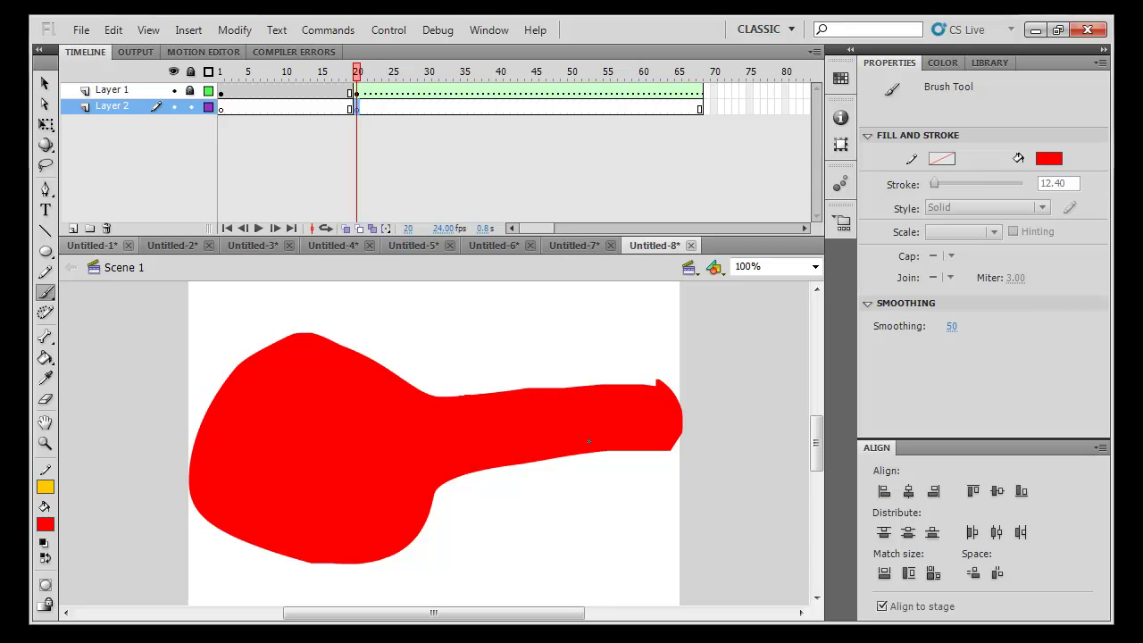
{"action": "left_click_drag", "start_coordinate": [576, 443], "coordinate": [659, 421]}
{"action": "left_click", "coordinate": [208, 90]}
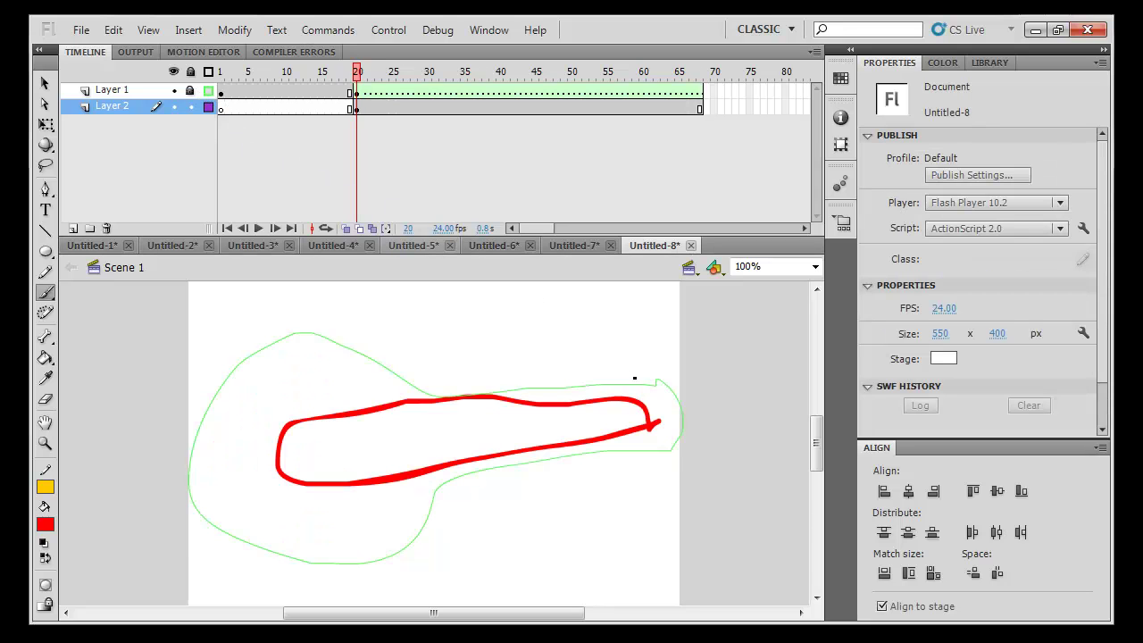
{"action": "key", "text": "k"}
{"action": "left_click", "coordinate": [529, 422]}
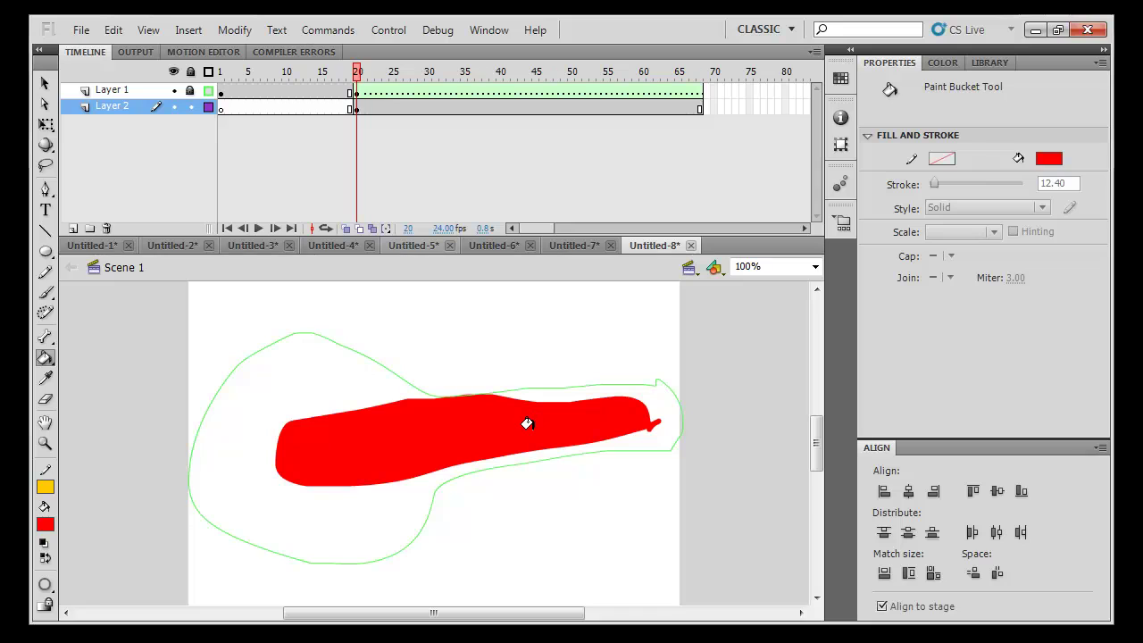
Nudge the elongated red piece to sit inside the neck outline and convert it to the graphic symbol Symbol 1
{"action": "key", "text": "v"}
{"action": "left_click", "coordinate": [530, 438]}
{"action": "left_click_drag", "start_coordinate": [530, 438], "coordinate": [536, 443]}
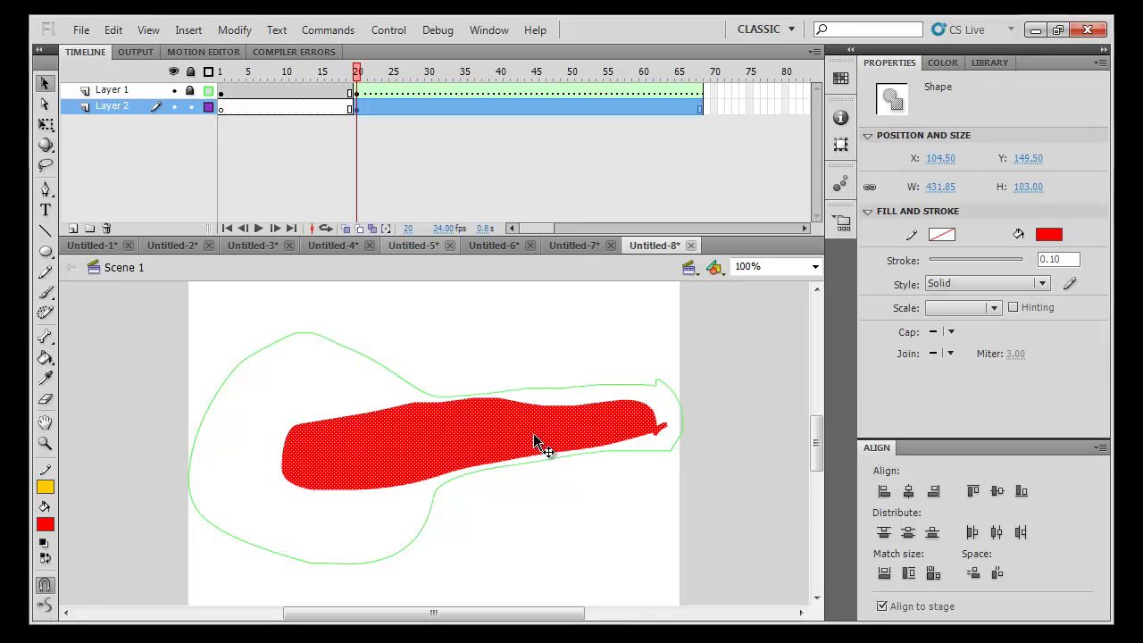
{"action": "key", "text": "F8"}
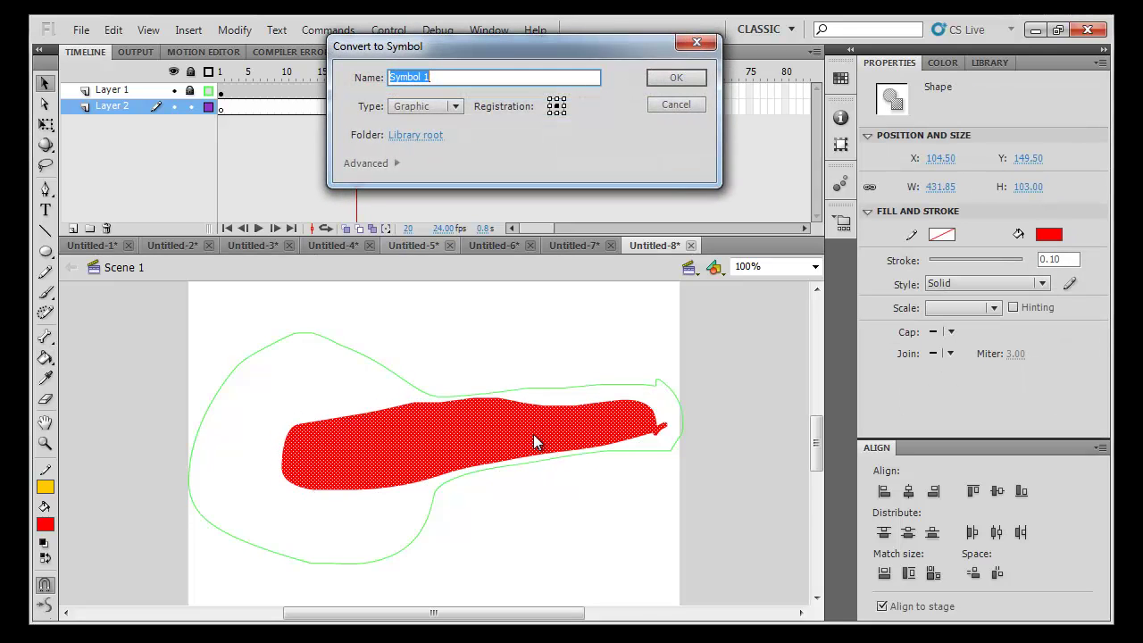
{"action": "key", "text": "Return"}
Insert a keyframe at frame 41 on Layer 2 and create a classic tween from frame 20
{"action": "left_click", "coordinate": [470, 105]}
{"action": "left_click", "coordinate": [507, 108]}
{"action": "right_click", "coordinate": [484, 109]}
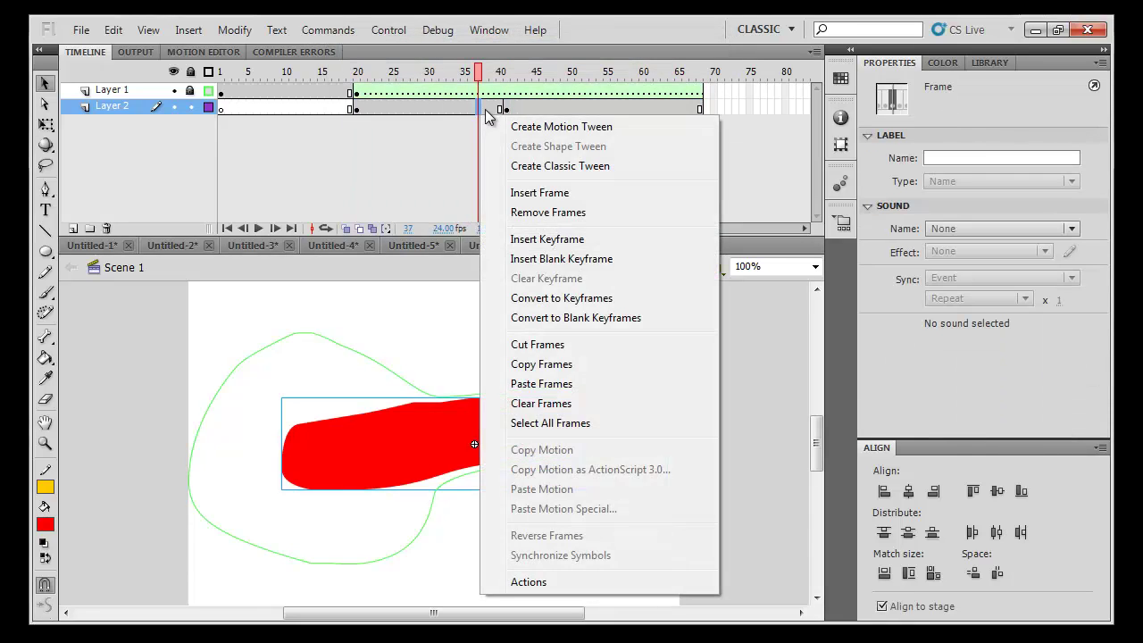
{"action": "left_click", "coordinate": [545, 156]}
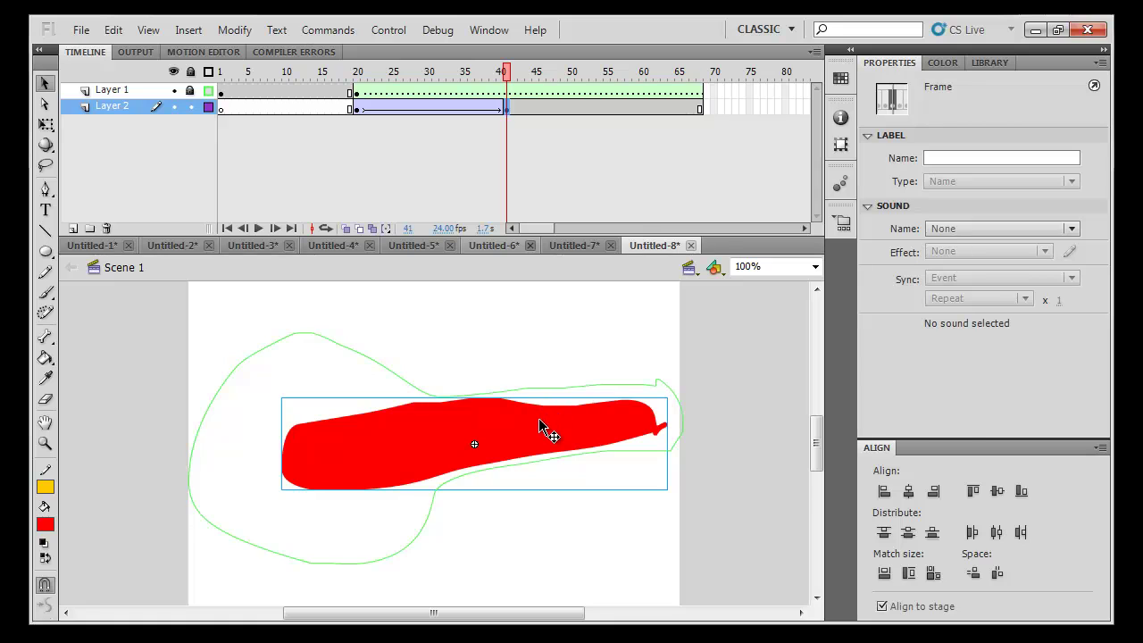
At frame 41, move Symbol 1 upward and rotate it clockwise so it bulges out above the neck
{"action": "left_click_drag", "start_coordinate": [543, 429], "coordinate": [548, 400]}
{"action": "key", "text": "q"}
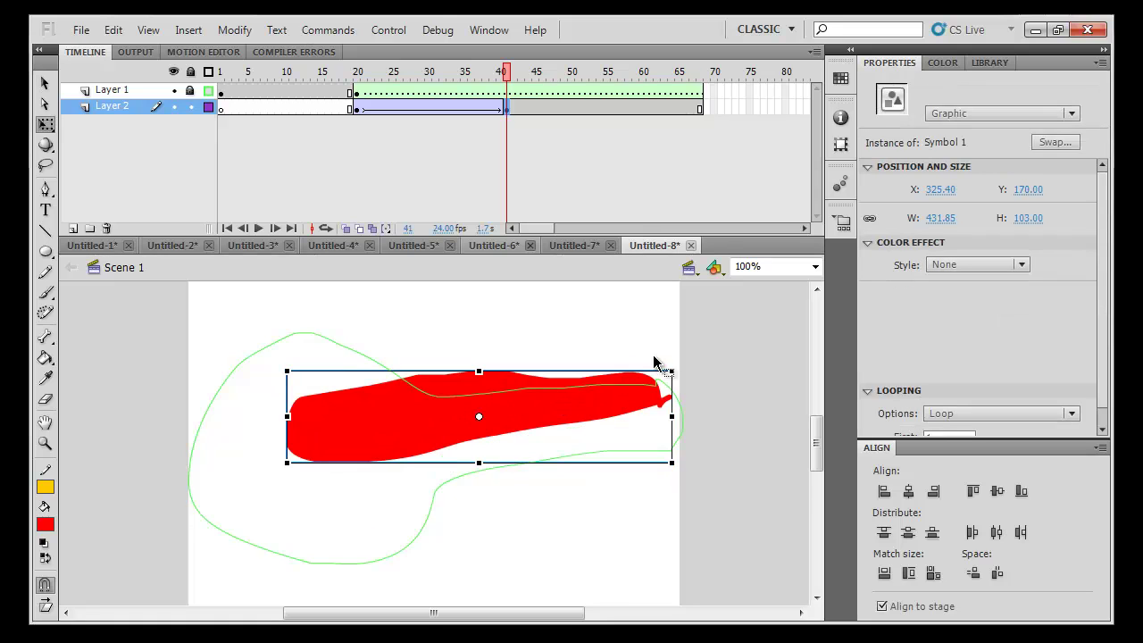
{"action": "left_click_drag", "start_coordinate": [683, 366], "coordinate": [717, 416]}
{"action": "left_click_drag", "start_coordinate": [594, 434], "coordinate": [591, 409]}
{"action": "left_click_drag", "start_coordinate": [684, 400], "coordinate": [684, 387]}
{"action": "left_click_drag", "start_coordinate": [614, 401], "coordinate": [613, 393]}
Display Layer 1 with solid fills again and scrub the timeline to check how the hidden piece swells the neck
{"action": "left_click", "coordinate": [208, 91]}
{"action": "left_click_drag", "start_coordinate": [379, 73], "coordinate": [526, 108]}
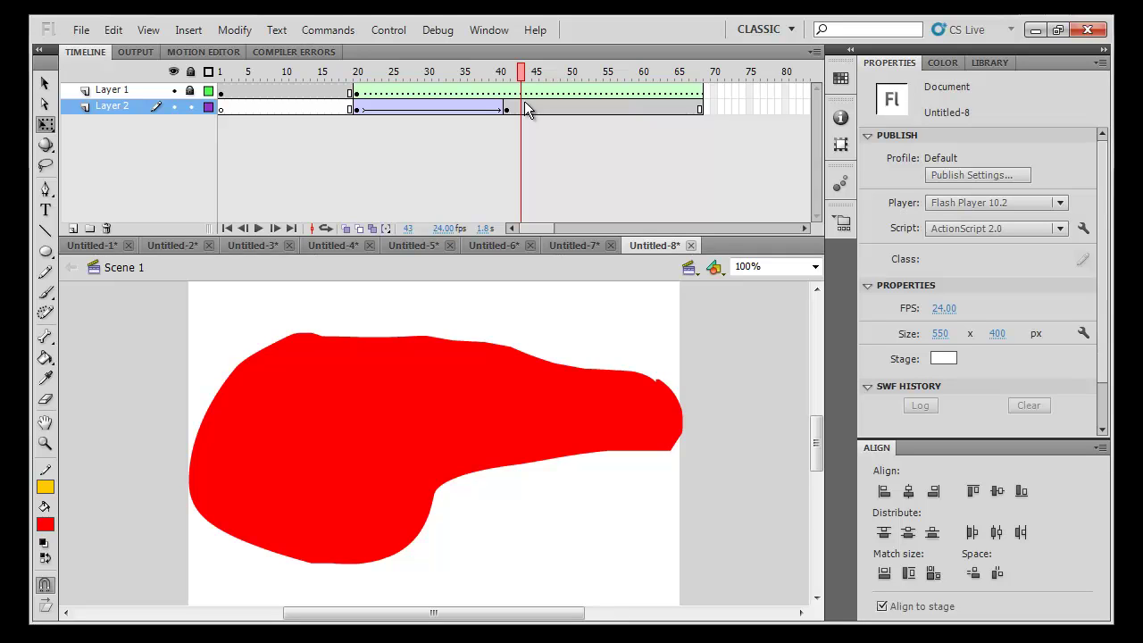
{"action": "left_click_drag", "start_coordinate": [536, 95], "coordinate": [489, 143]}
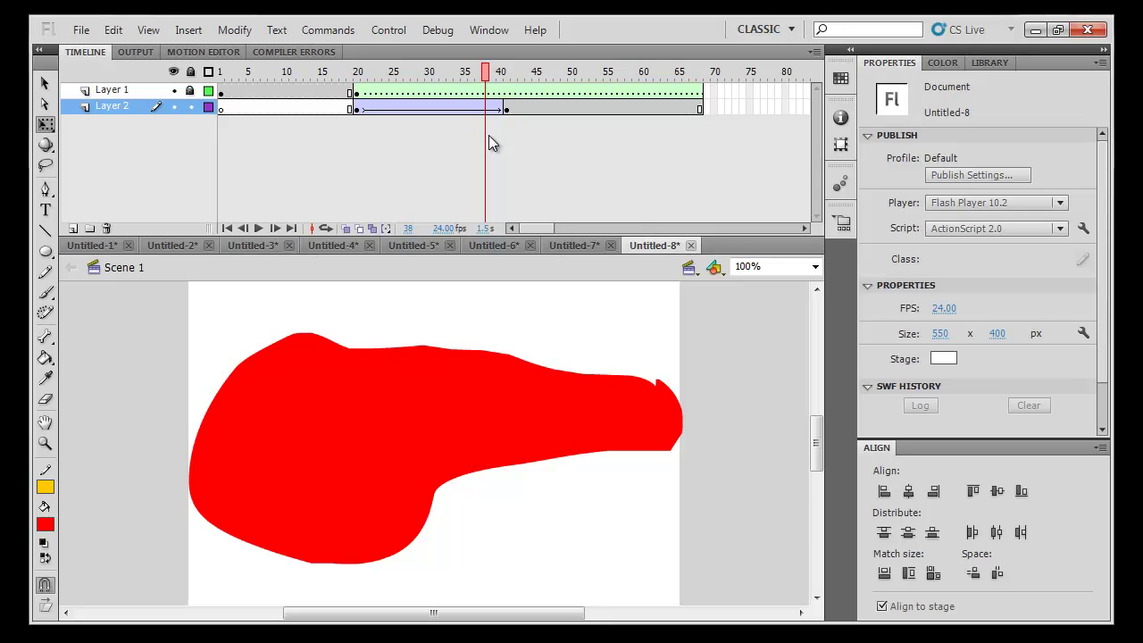
{"action": "left_click_drag", "start_coordinate": [489, 136], "coordinate": [478, 192]}
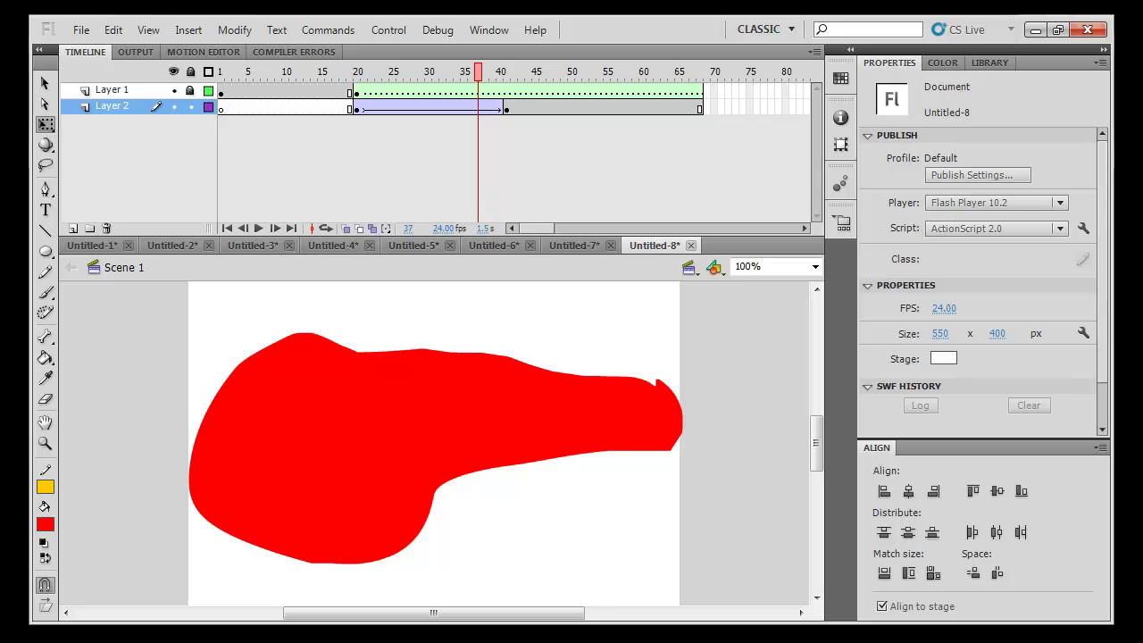
Switch to Media Player Classic and review the crying character in silapaibab.mpeg, pausing at 04:37
{"action": "key", "text": "alt+Tab"}
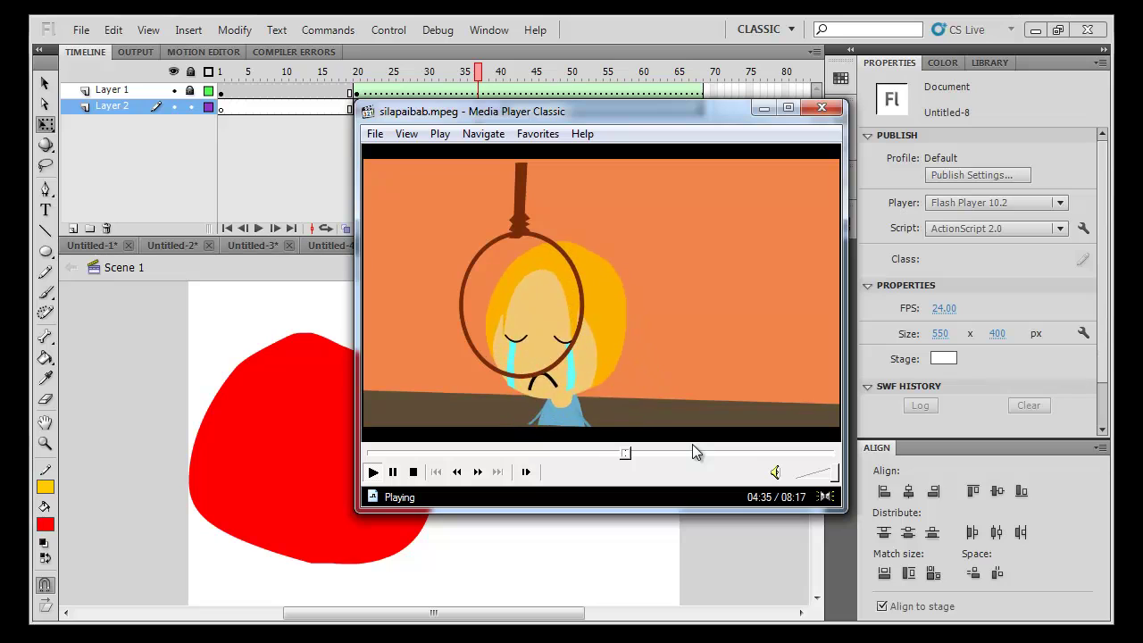
{"action": "left_click", "coordinate": [494, 308]}
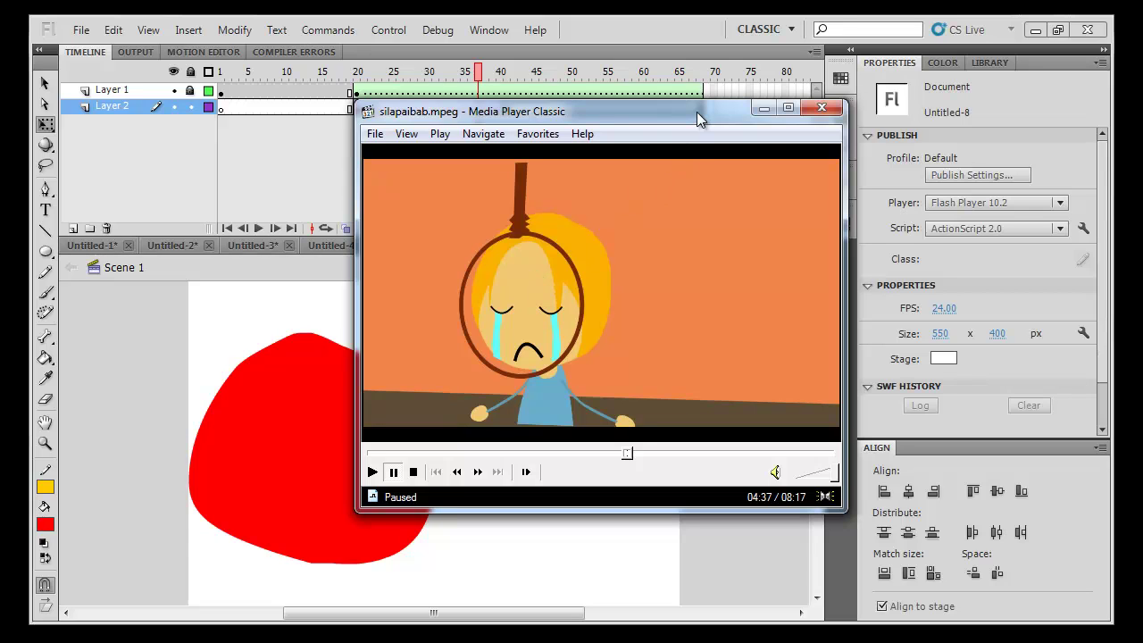
Return to Flash and, in a new document, brush a red upper and lower line for each of two closed eyes
{"action": "left_click_drag", "start_coordinate": [697, 112], "coordinate": [2, 139]}
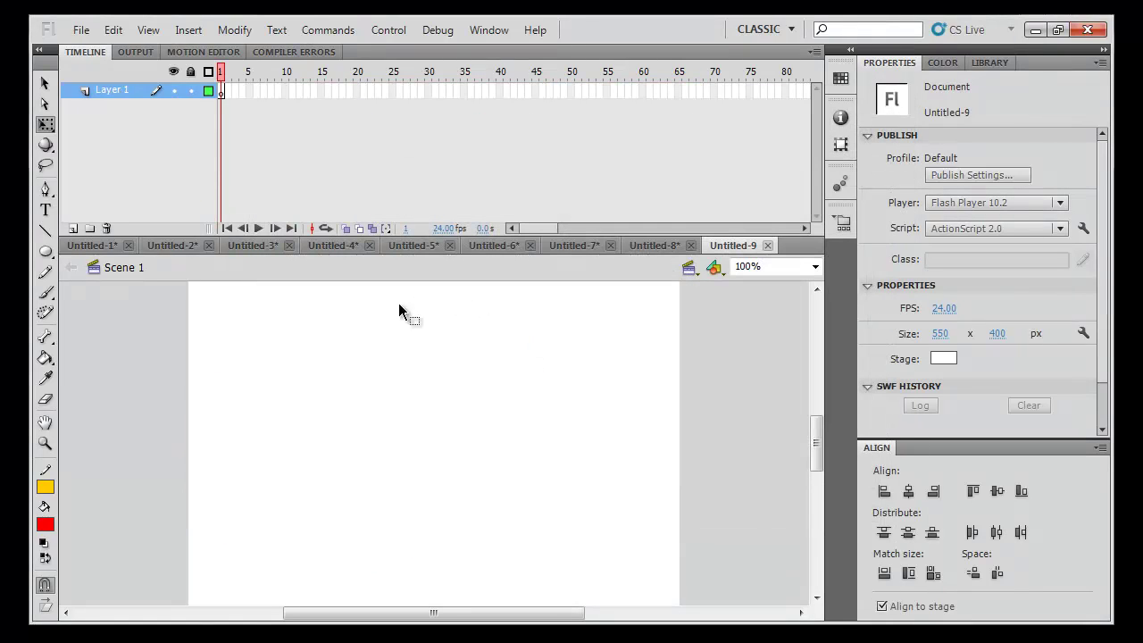
{"action": "left_click", "coordinate": [45, 250]}
{"action": "key", "text": "b"}
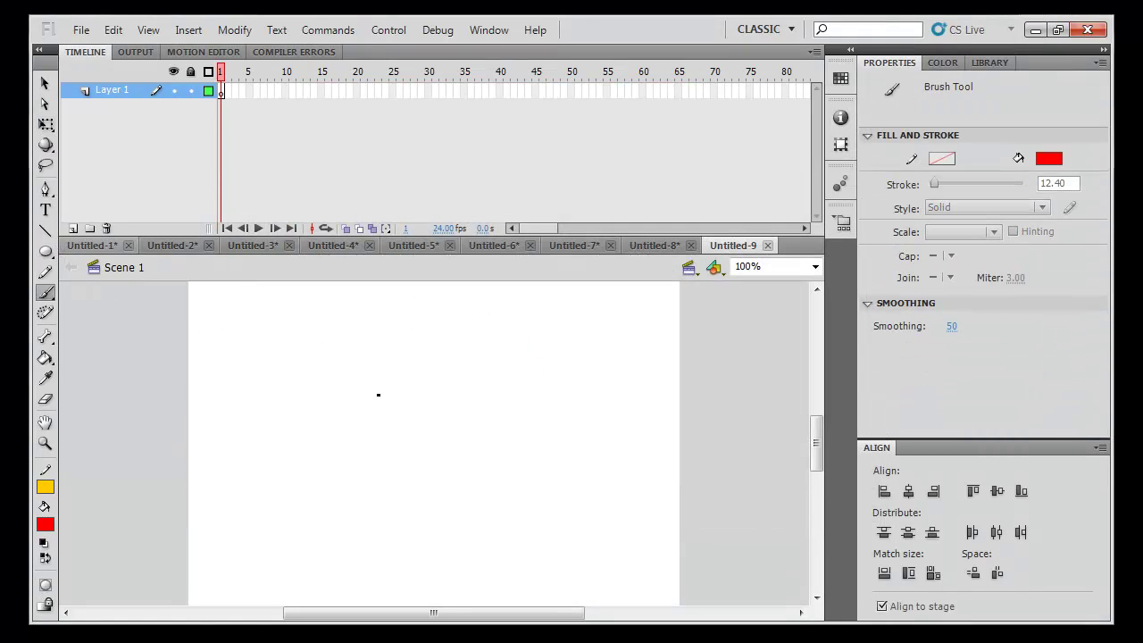
{"action": "left_click_drag", "start_coordinate": [403, 415], "coordinate": [275, 361]}
{"action": "mouse_move", "coordinate": [479, 409]}
{"action": "left_mouse_down"}
{"action": "mouse_move", "coordinate": [556, 373]}
{"action": "mouse_move", "coordinate": [553, 411]}
{"action": "left_mouse_up"}
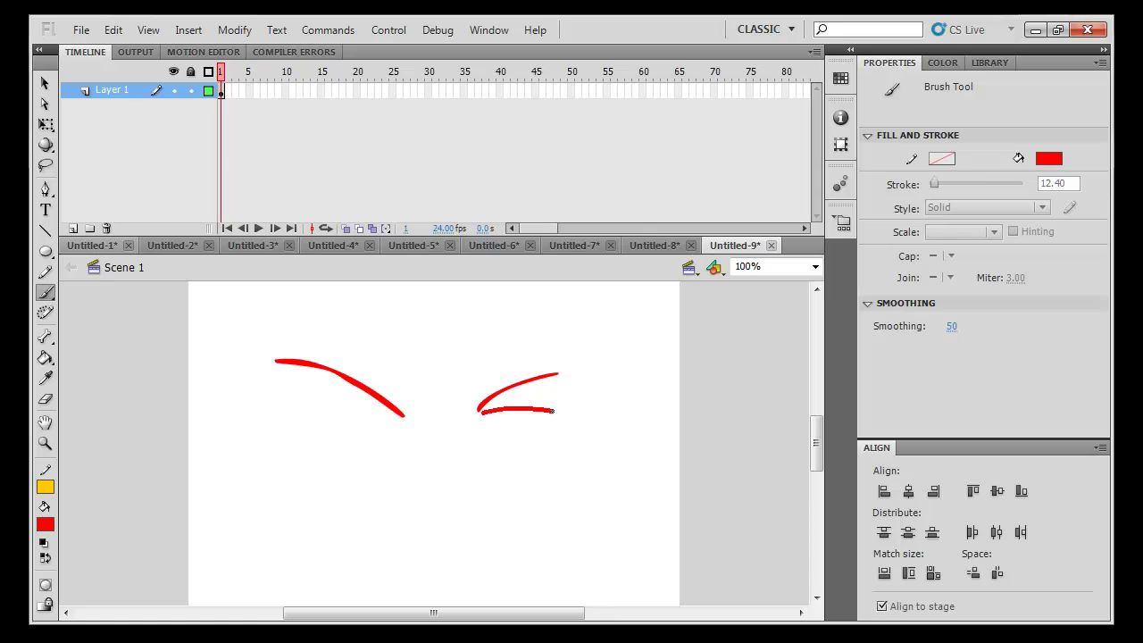
{"action": "left_click_drag", "start_coordinate": [382, 417], "coordinate": [312, 410]}
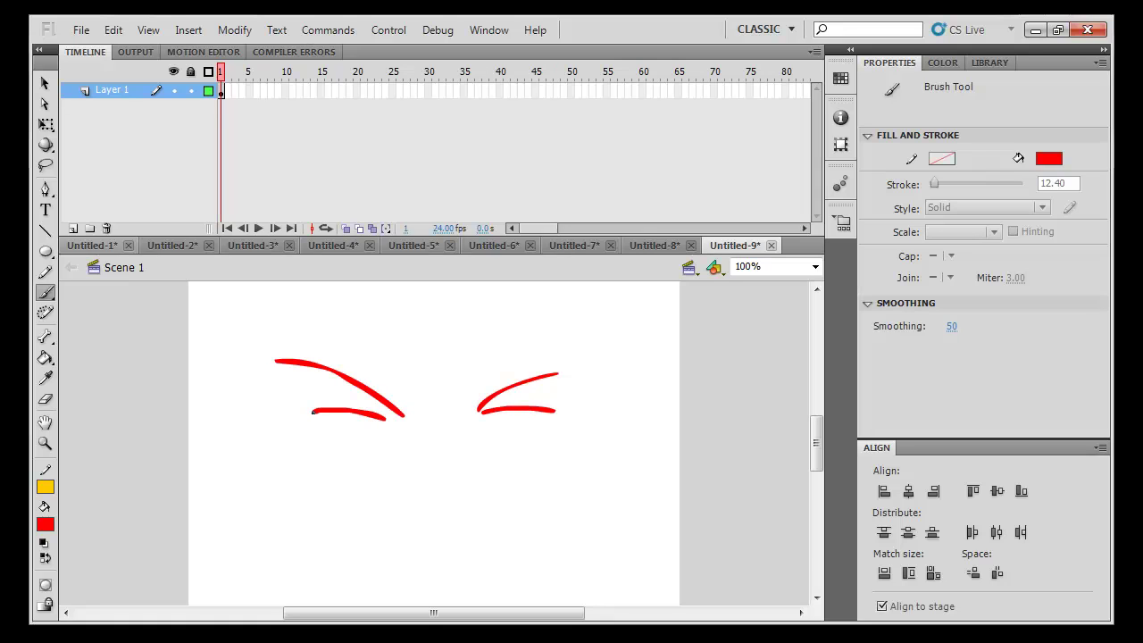
Add Layer 2 above the eyes and lock Layer 1, with frame 1 of the new layer active
{"action": "left_click", "coordinate": [73, 228]}
{"action": "left_click", "coordinate": [190, 107]}
{"action": "left_click", "coordinate": [222, 91]}
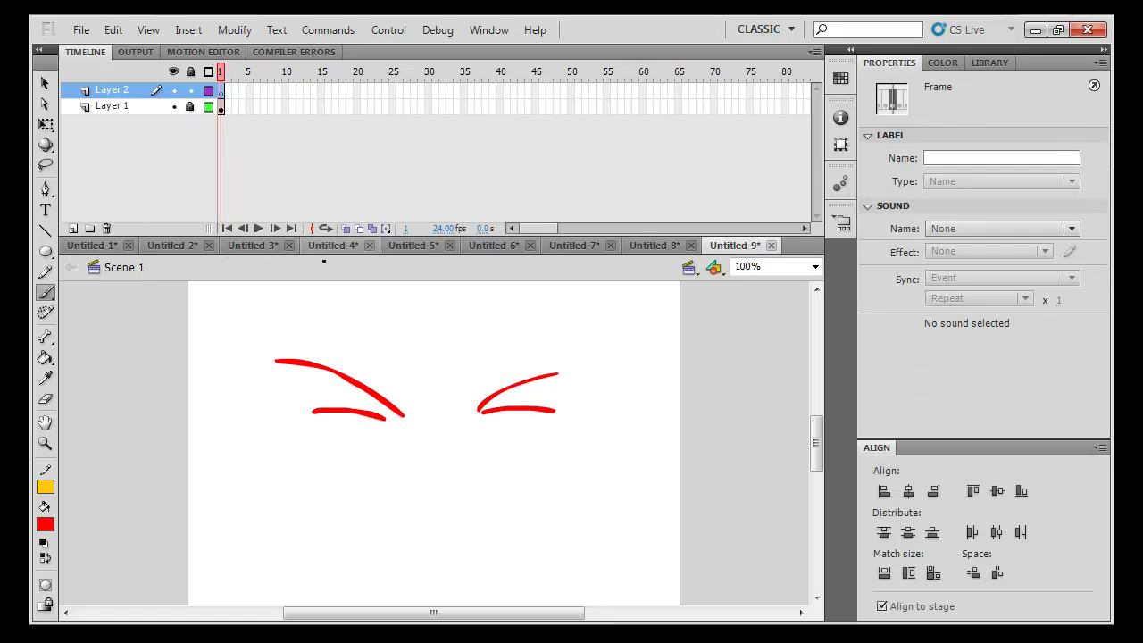
Brush a wavy stream of tears in light cyan running down from the right-hand eye and fill it with the same colour
{"action": "left_click", "coordinate": [45, 524]}
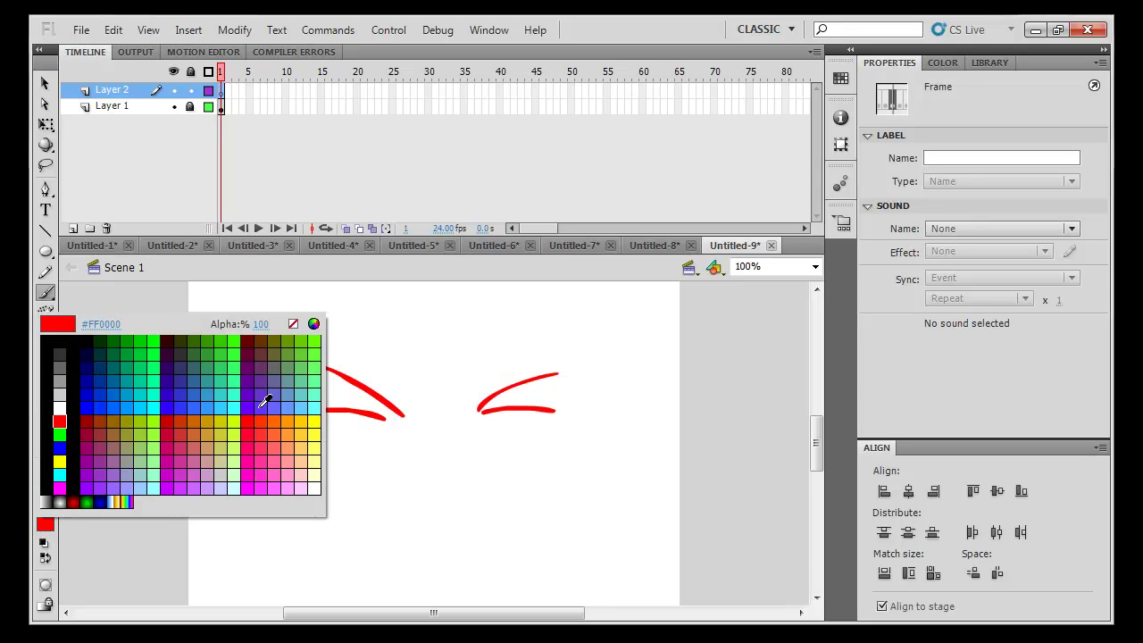
{"action": "left_click", "coordinate": [318, 405]}
{"action": "left_click_drag", "start_coordinate": [483, 412], "coordinate": [543, 590]}
{"action": "mouse_move", "coordinate": [523, 408]}
{"action": "left_mouse_down"}
{"action": "mouse_move", "coordinate": [589, 530]}
{"action": "mouse_move", "coordinate": [596, 593]}
{"action": "left_mouse_up"}
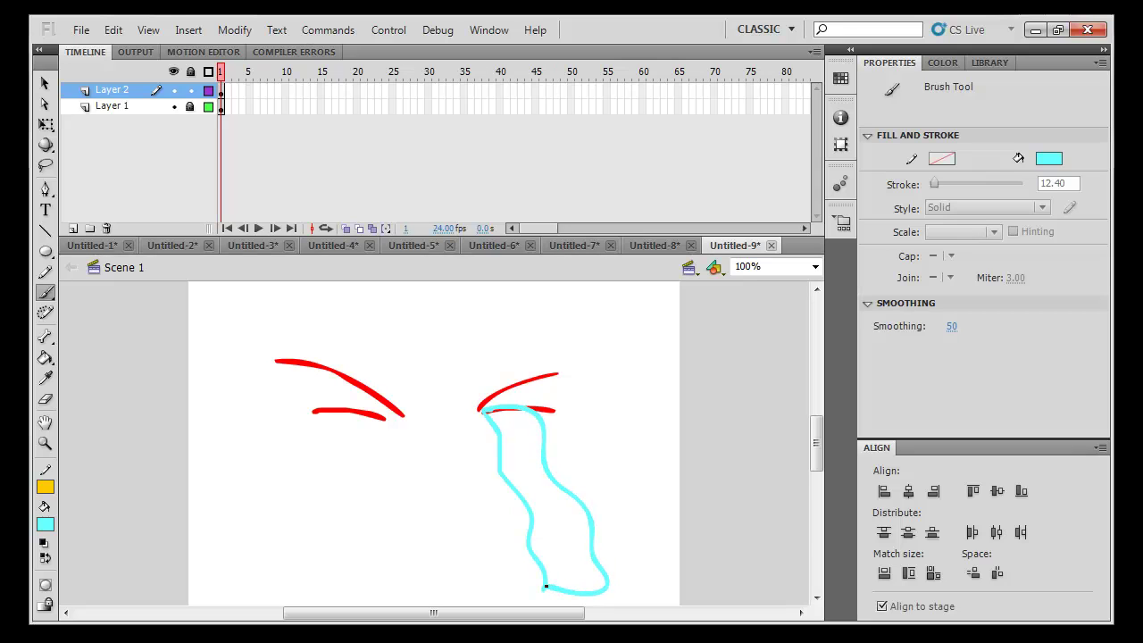
{"action": "key", "text": "k"}
{"action": "left_click", "coordinate": [571, 541]}
{"action": "key", "text": "v"}
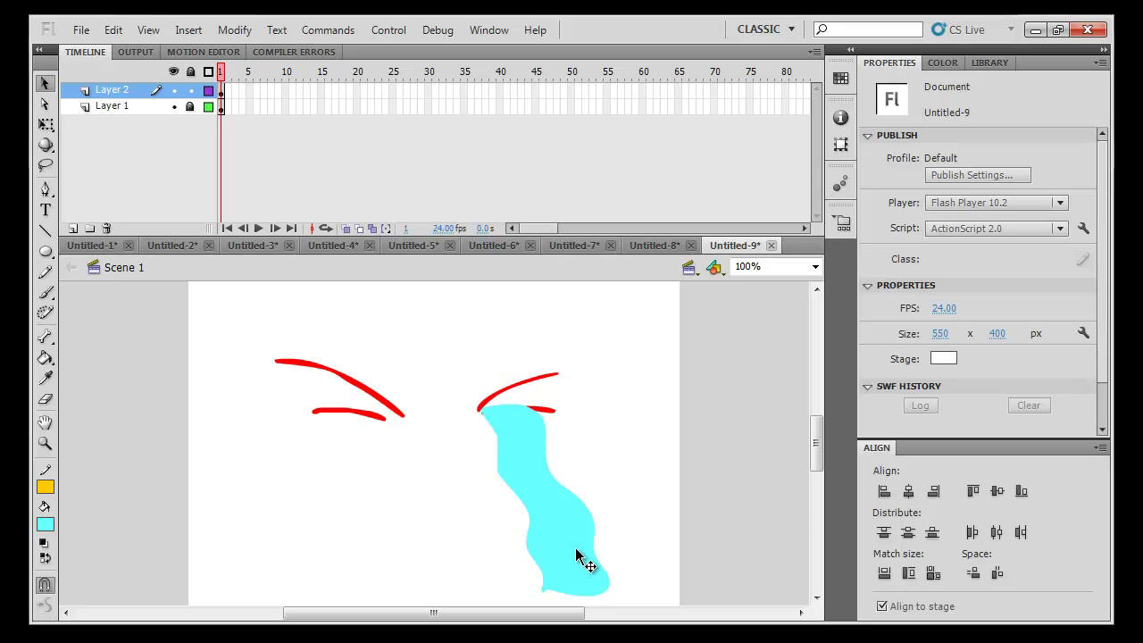
Undo the brushed cyan tear stream below the right-hand eye
{"action": "key", "text": "ctrl+z"}
{"action": "key", "text": "ctrl+z"}
{"action": "key", "text": "ctrl+z"}
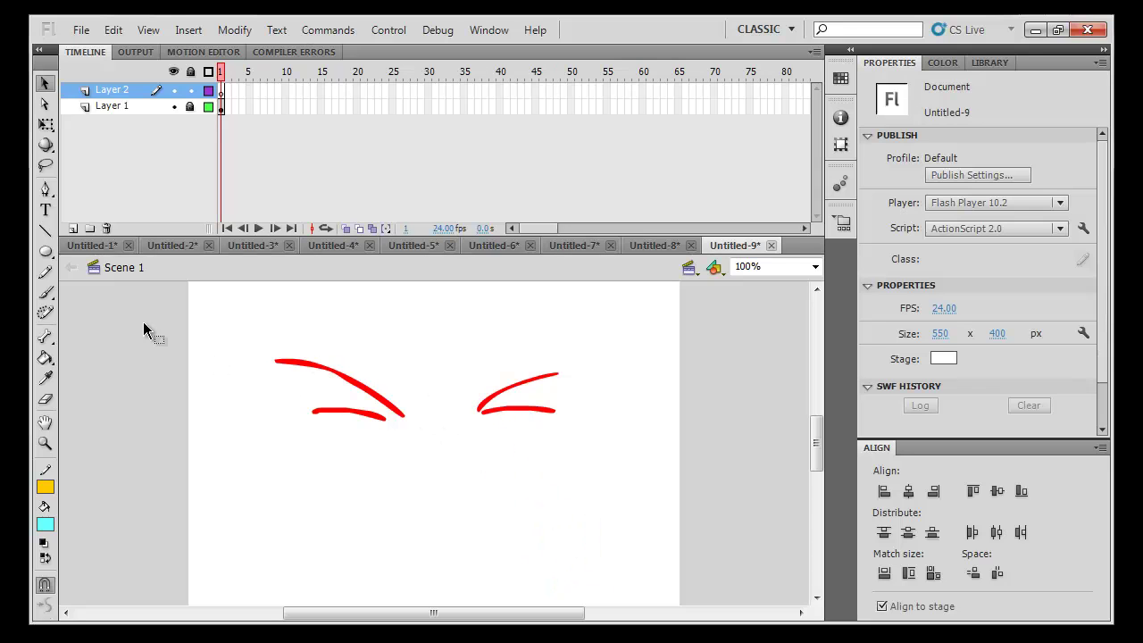
Draw a tall light cyan rectangle running down from the right-hand eye on Layer 2 and delete its yellow outline
{"action": "left_click", "coordinate": [46, 251]}
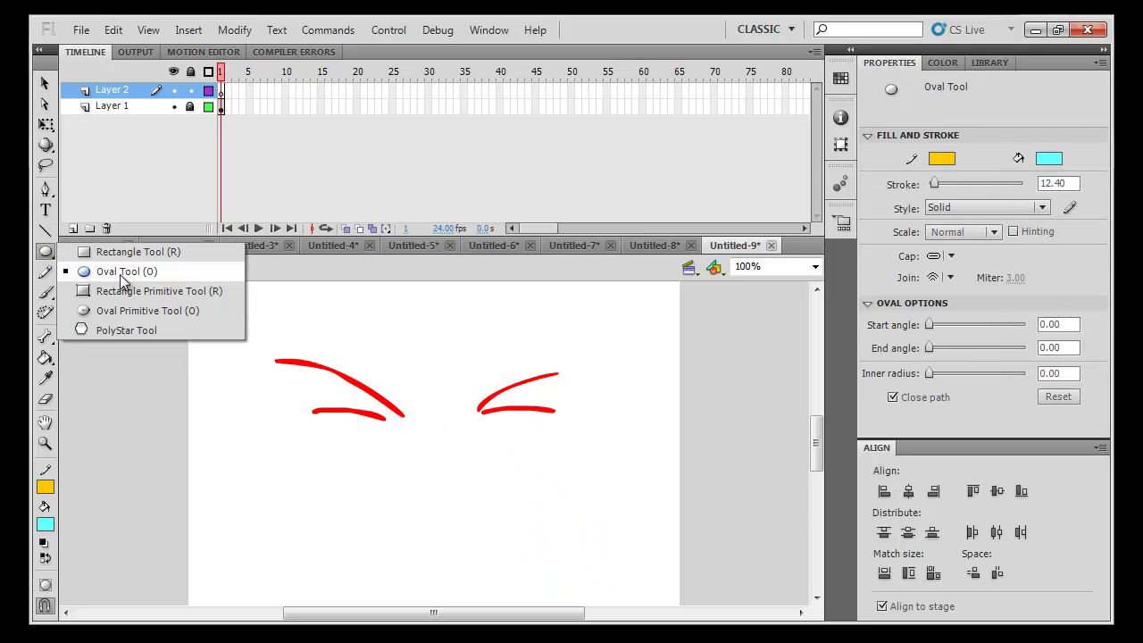
{"action": "left_click", "coordinate": [125, 254]}
{"action": "left_click_drag", "start_coordinate": [480, 412], "coordinate": [543, 596]}
{"action": "key", "text": "v"}
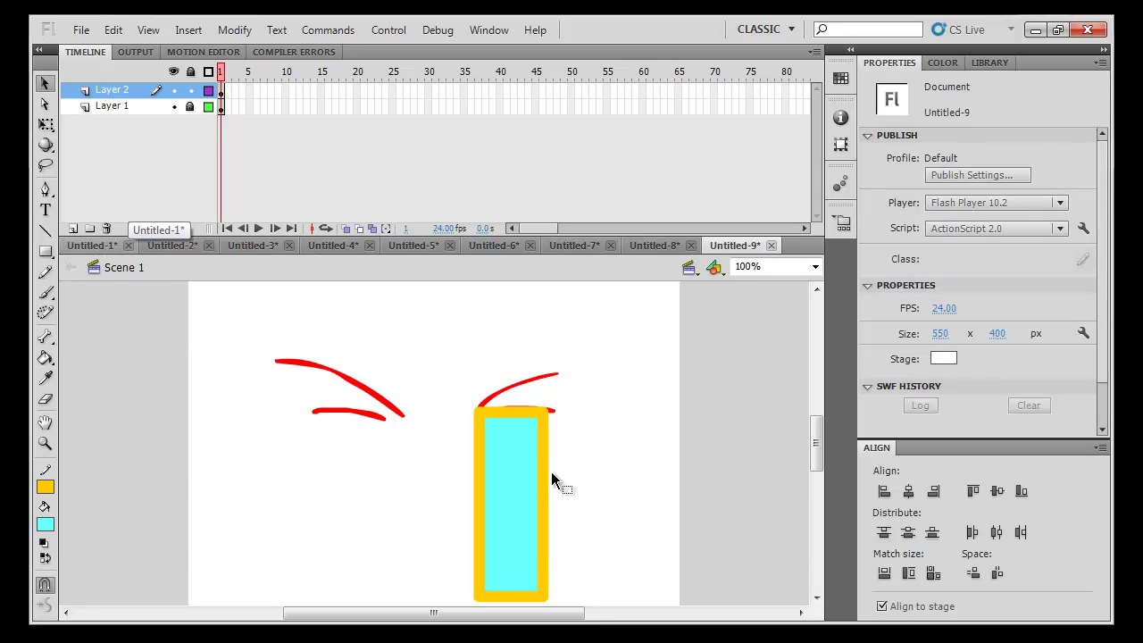
{"action": "double_click", "coordinate": [544, 472]}
{"action": "key", "text": "Delete"}
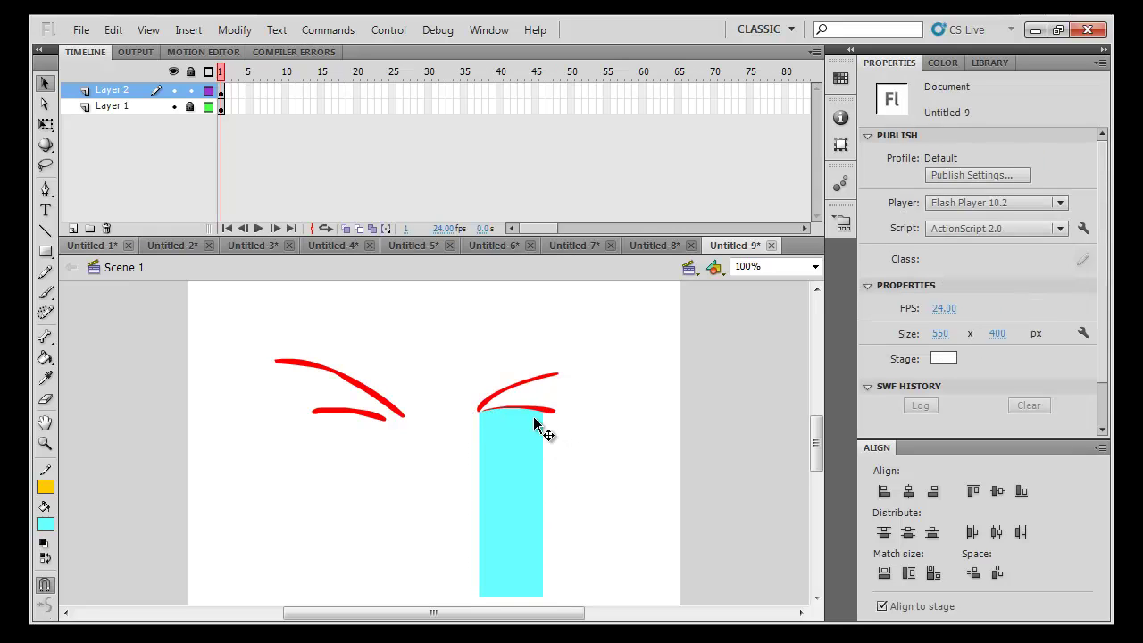
Flare the cyan rectangle's lower corners outward and bend both its sides inward into curves
{"action": "left_click_drag", "start_coordinate": [543, 591], "coordinate": [568, 596]}
{"action": "left_click_drag", "start_coordinate": [480, 595], "coordinate": [466, 596]}
{"action": "left_click", "coordinate": [479, 534]}
{"action": "left_click", "coordinate": [467, 530]}
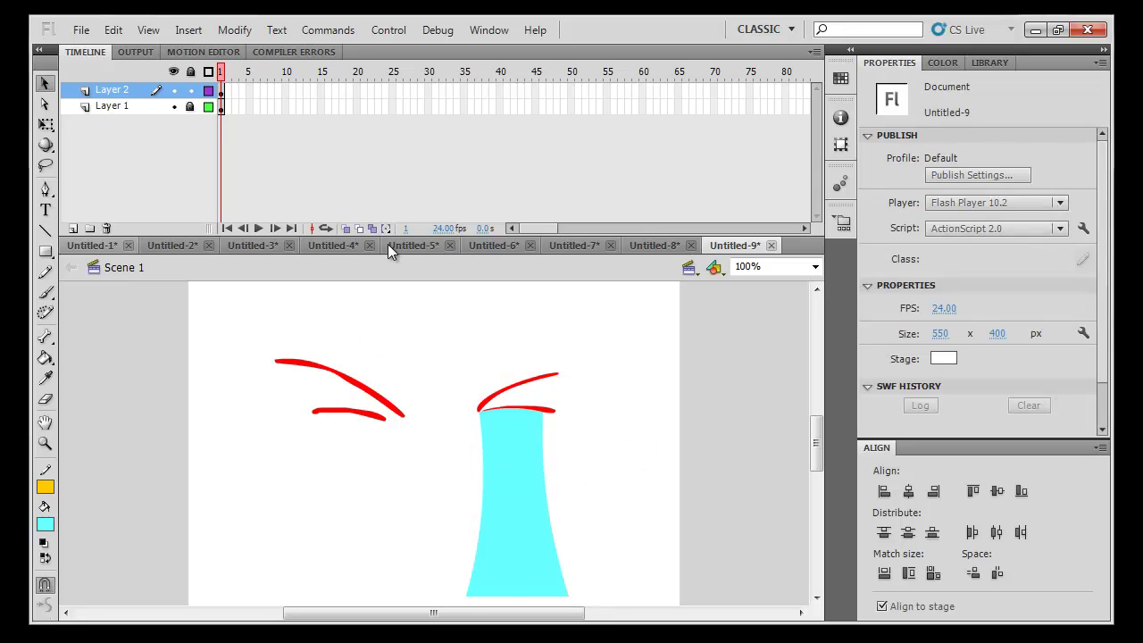
Add Layer 3 beneath the other layers and draw a large oval face behind both eyes
{"action": "left_click", "coordinate": [73, 229]}
{"action": "left_click_drag", "start_coordinate": [112, 89], "coordinate": [111, 129]}
{"action": "left_click", "coordinate": [49, 274]}
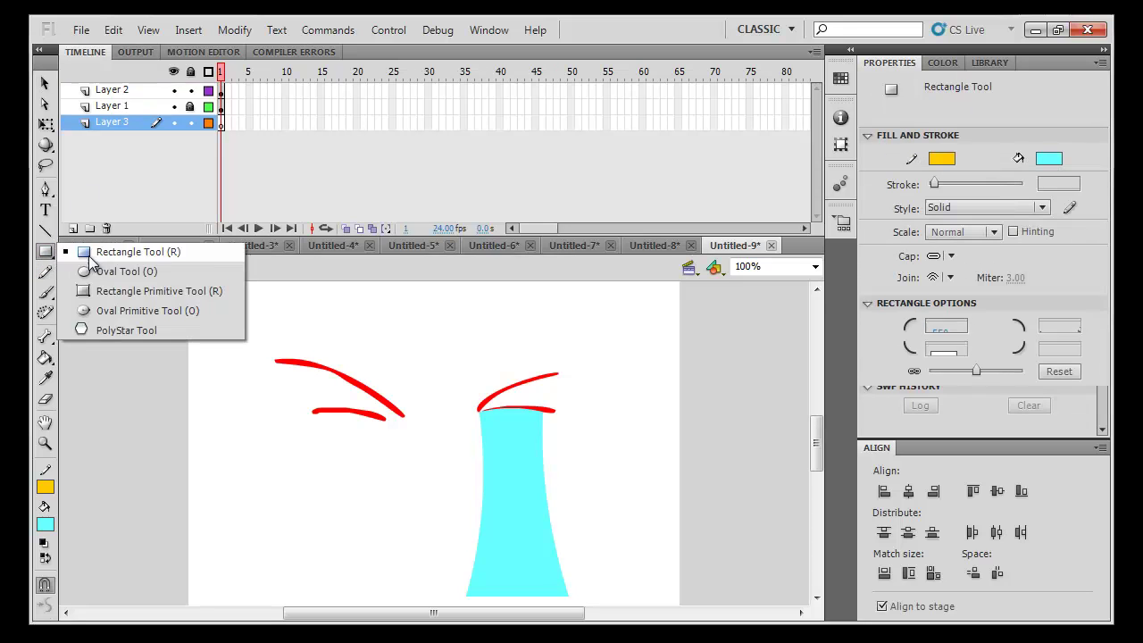
{"action": "left_click", "coordinate": [98, 271]}
{"action": "left_click_drag", "start_coordinate": [266, 294], "coordinate": [571, 566]}
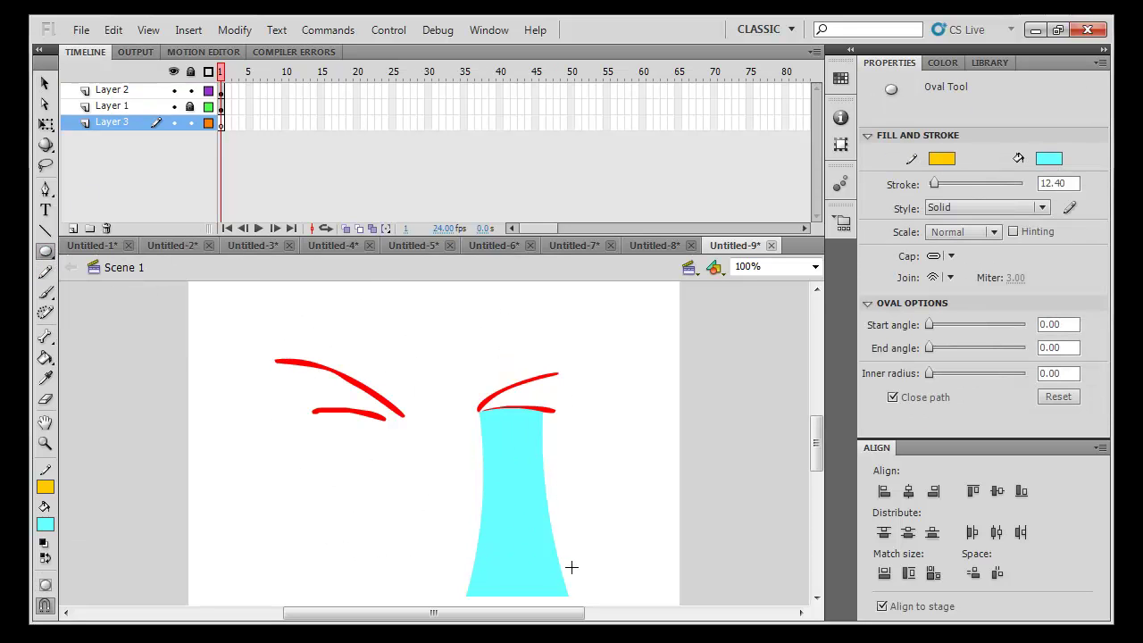
Try a red-orange and a dark green fill on the face oval
{"action": "left_click", "coordinate": [509, 366]}
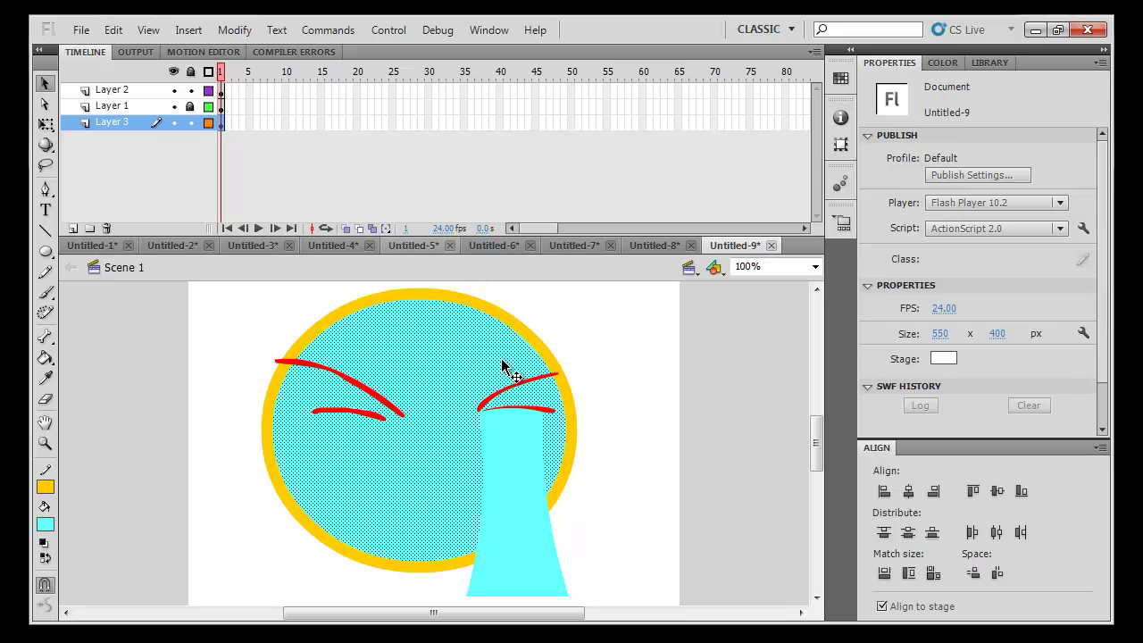
{"action": "left_click", "coordinate": [1049, 236]}
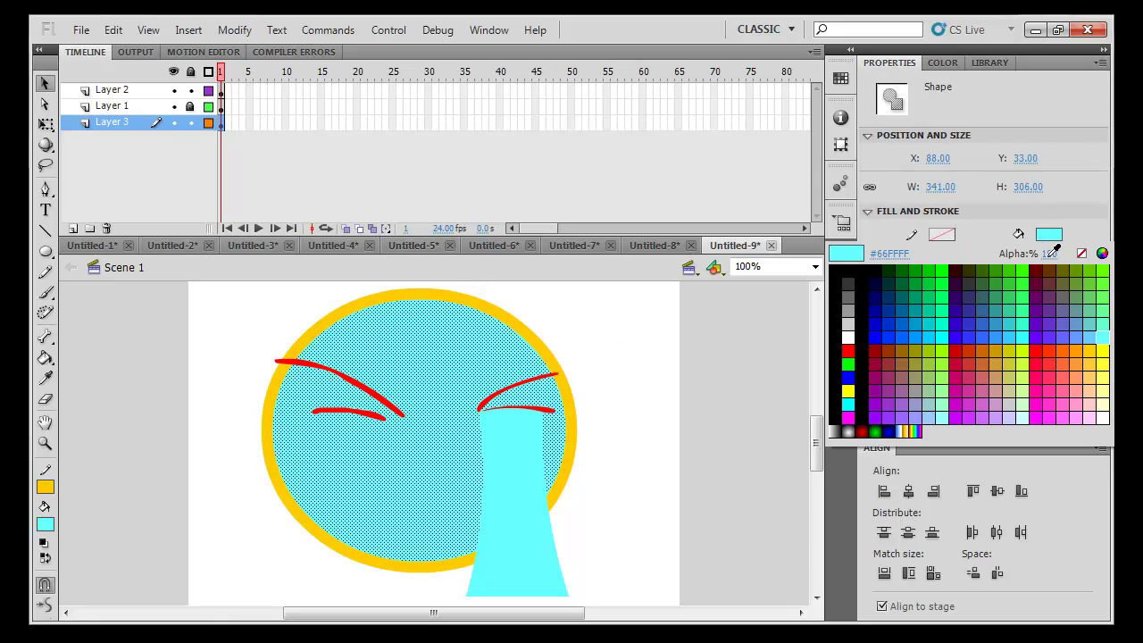
{"action": "left_click", "coordinate": [1055, 354]}
{"action": "left_click", "coordinate": [586, 455]}
{"action": "left_click", "coordinate": [476, 367]}
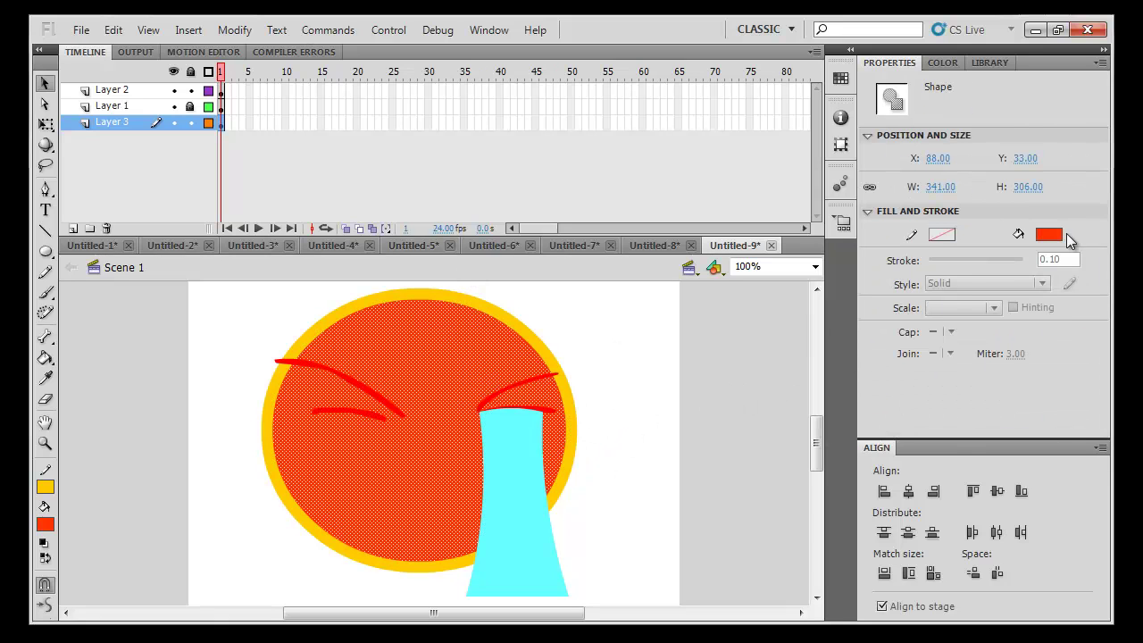
{"action": "left_click", "coordinate": [1050, 235]}
{"action": "left_click", "coordinate": [917, 269]}
{"action": "left_click", "coordinate": [601, 361]}
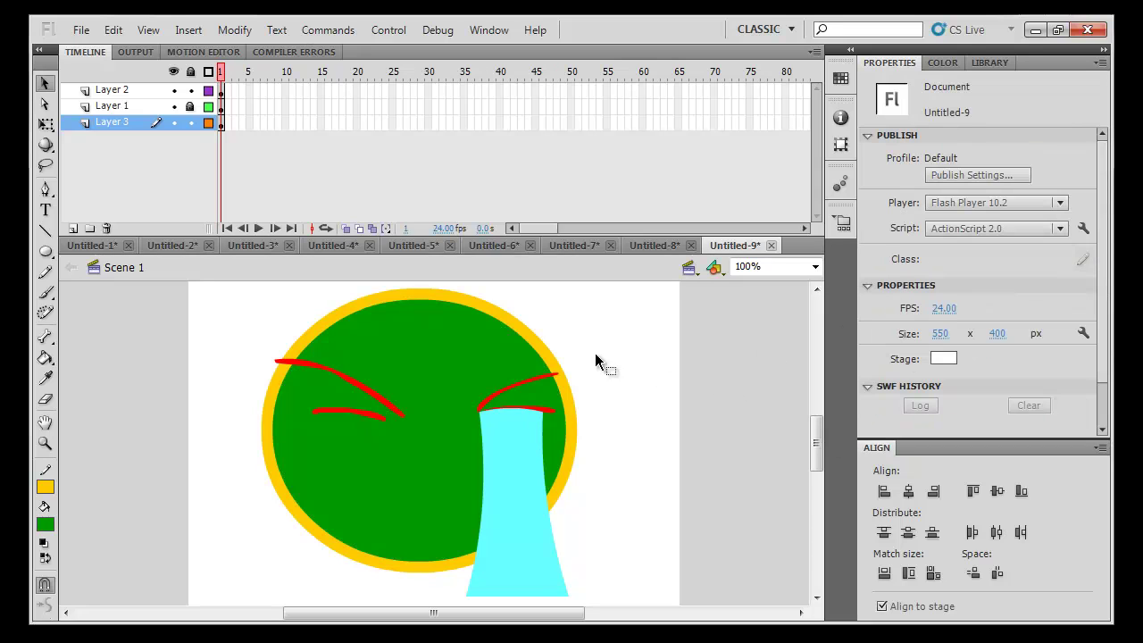
Fill the face oval with light orange and lock Layer 3
{"action": "left_click", "coordinate": [525, 363]}
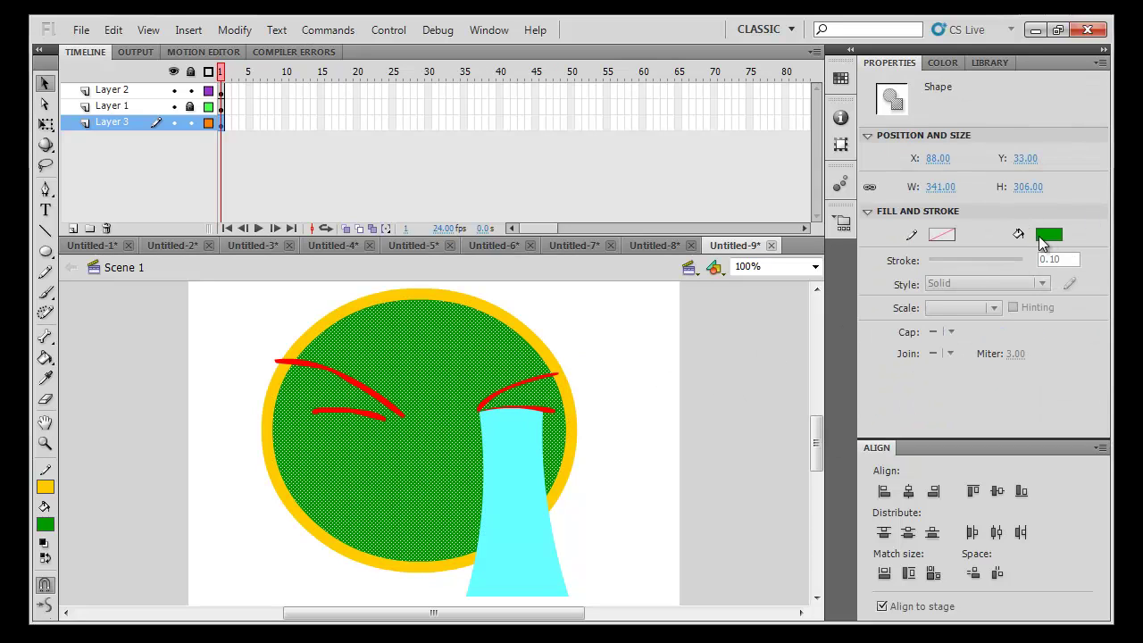
{"action": "left_click", "coordinate": [1050, 235]}
{"action": "left_click", "coordinate": [1076, 406]}
{"action": "left_click", "coordinate": [579, 468]}
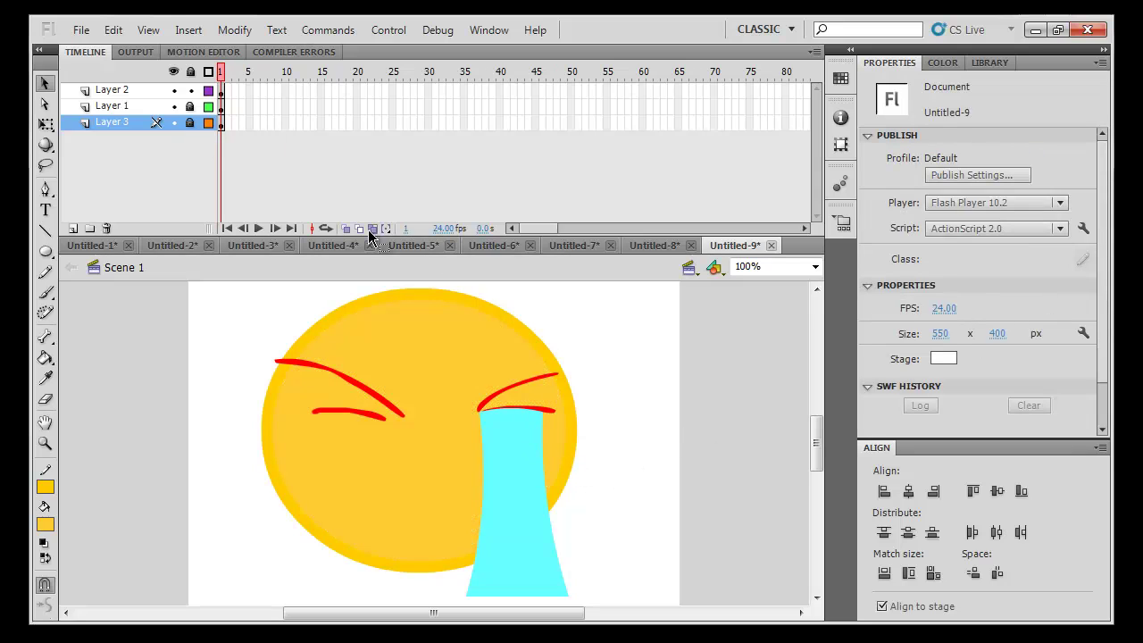
Pull the tear stream's lower corners up to the face's edge and curve its bottom to follow the chin
{"action": "scroll", "coordinate": [643, 464], "scroll_direction": "down", "scroll_amount": 2}
{"action": "left_click_drag", "start_coordinate": [572, 554], "coordinate": [554, 465]}
{"action": "left_click_drag", "start_coordinate": [474, 551], "coordinate": [482, 517]}
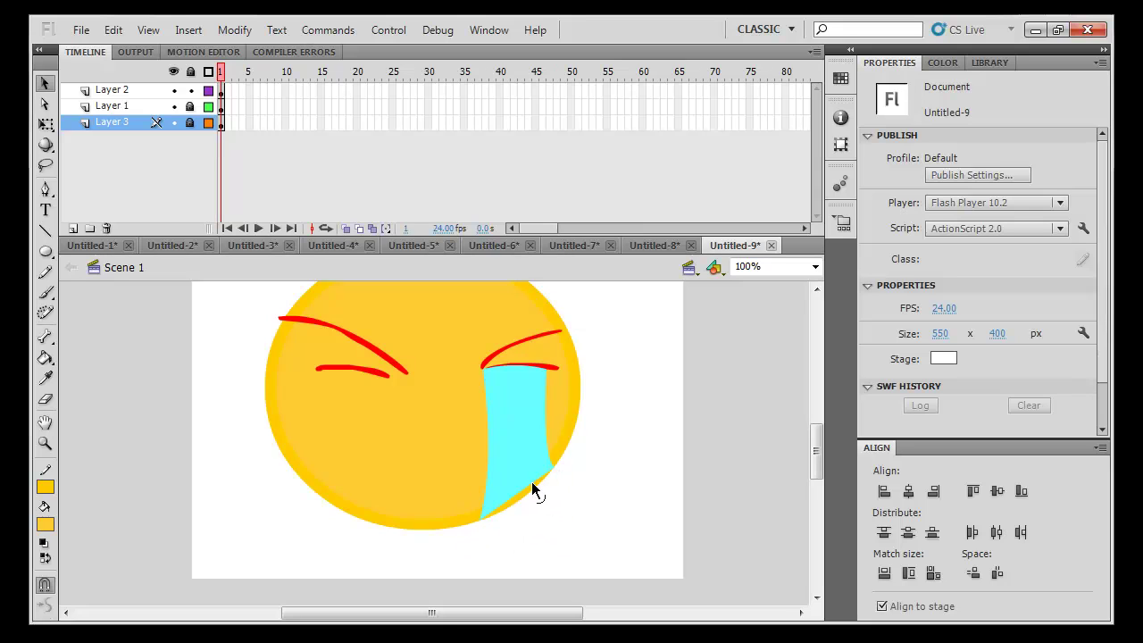
Convert the tear stream to a graphic symbol named Symbol 1 and open it for editing
{"action": "left_click", "coordinate": [506, 428]}
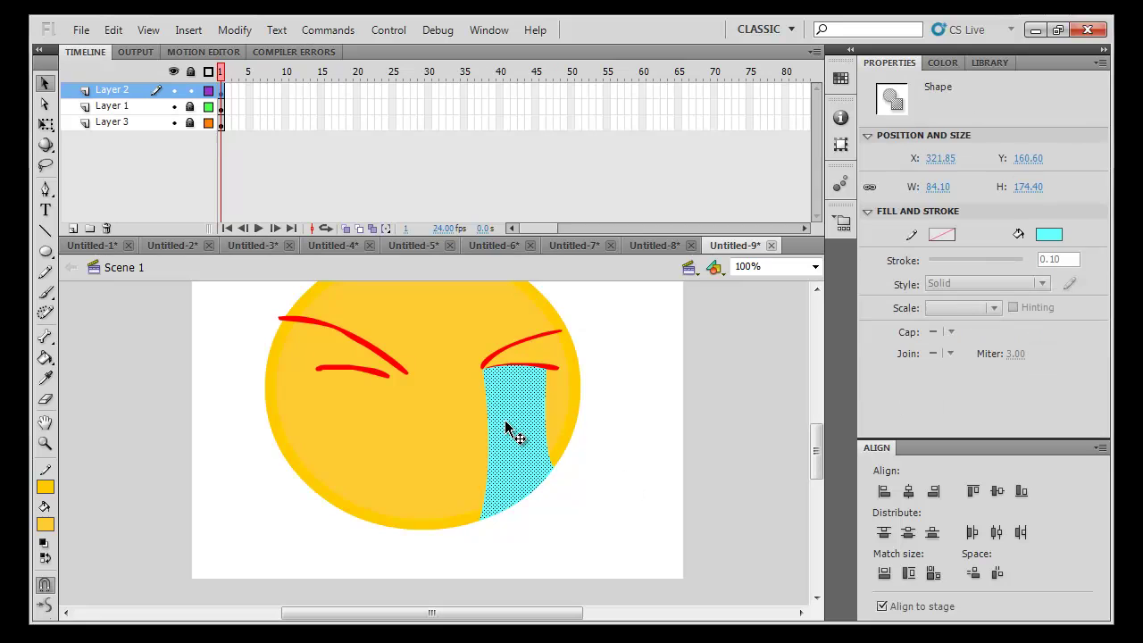
{"action": "key", "text": "F8"}
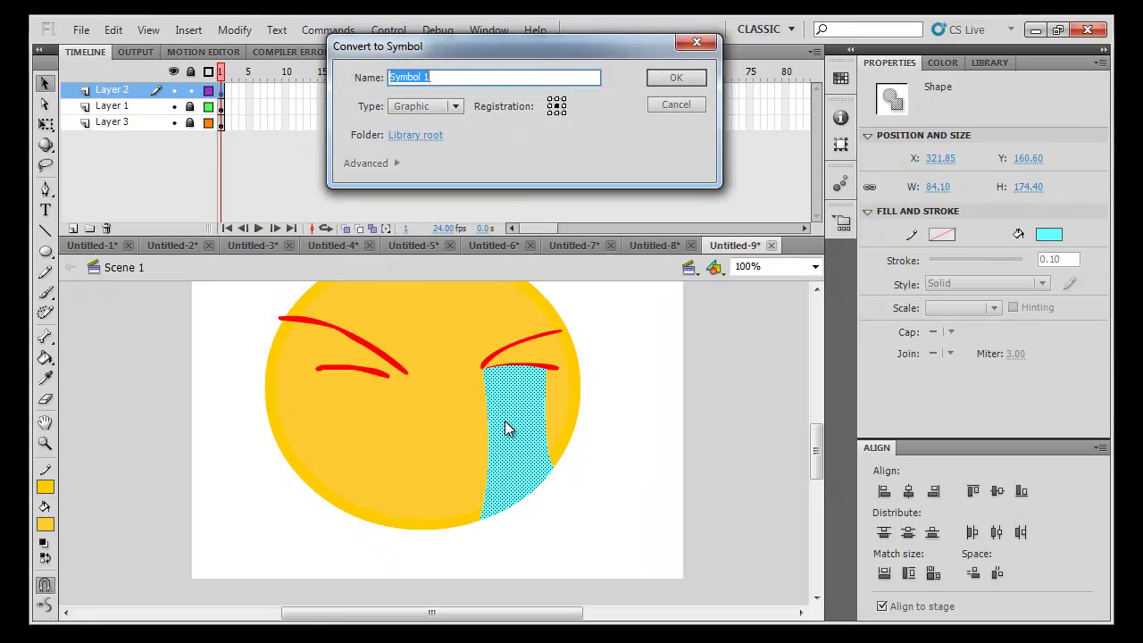
{"action": "key", "text": "Return"}
{"action": "double_click", "coordinate": [510, 430]}
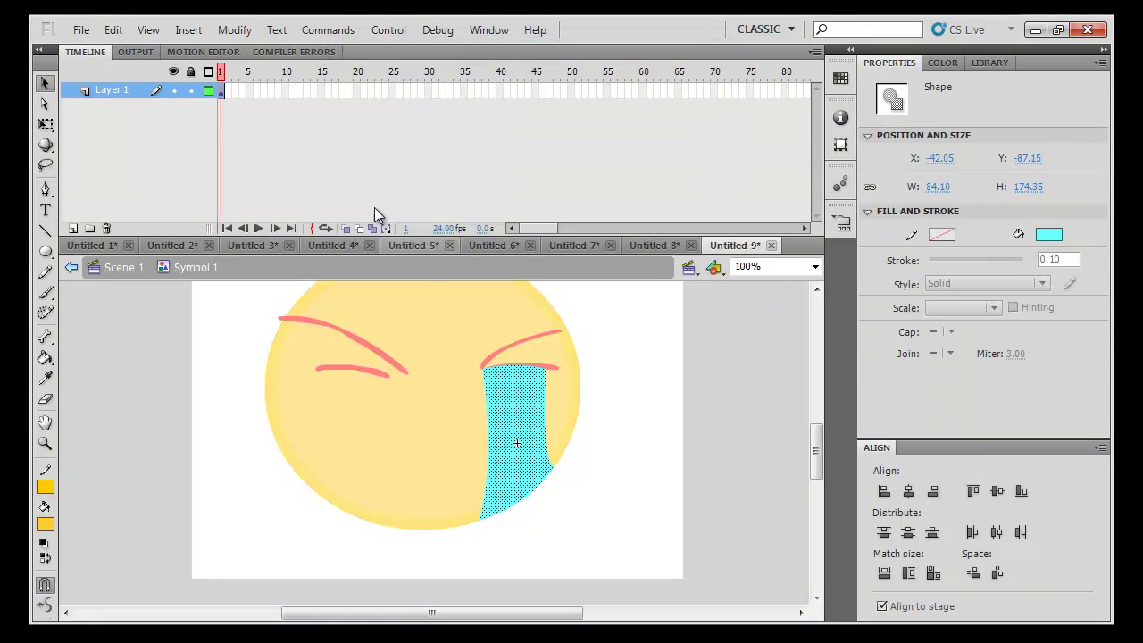
Add Layer 2 inside the symbol, lock Layer 1, and extend both layers to frame 20
{"action": "left_click", "coordinate": [73, 229]}
{"action": "left_click_drag", "start_coordinate": [262, 85], "coordinate": [357, 124]}
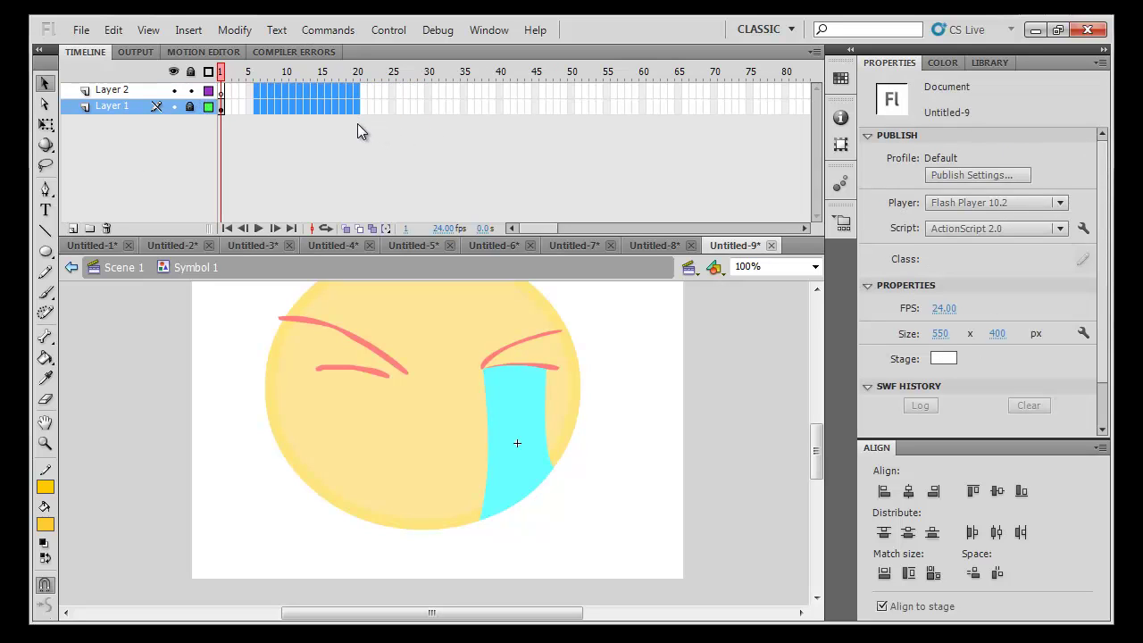
{"action": "key", "text": "F5"}
{"action": "left_click", "coordinate": [401, 312]}
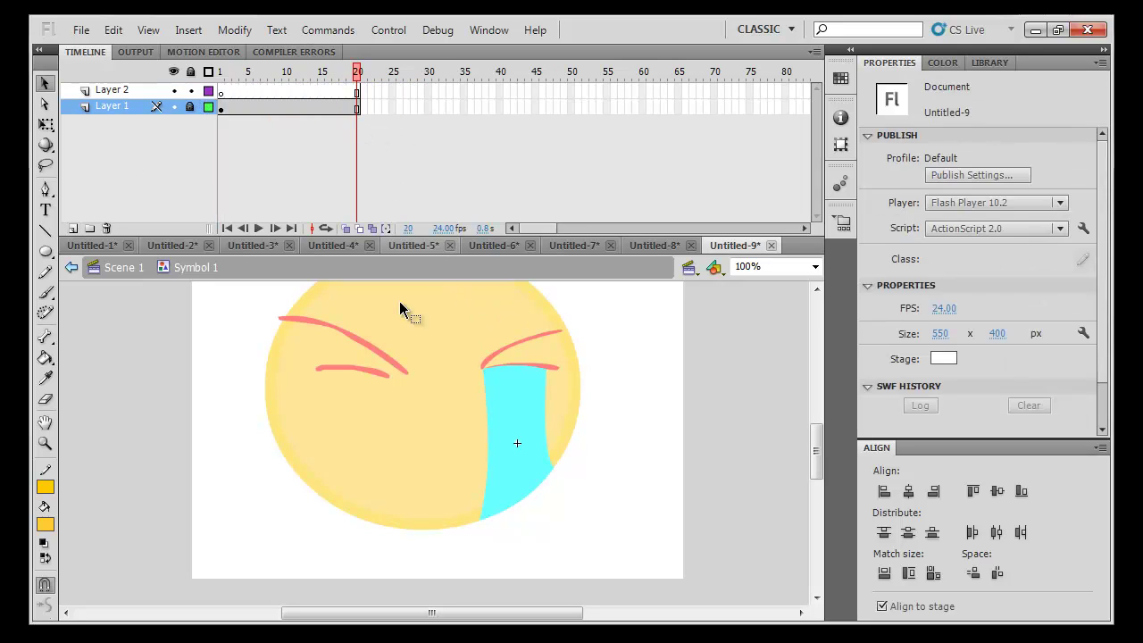
Draw a thin white bar without an outline, about 111 by 12 px, above the tear stream on Layer 2
{"action": "left_click", "coordinate": [47, 231]}
{"action": "left_click", "coordinate": [46, 250]}
{"action": "left_click", "coordinate": [99, 250]}
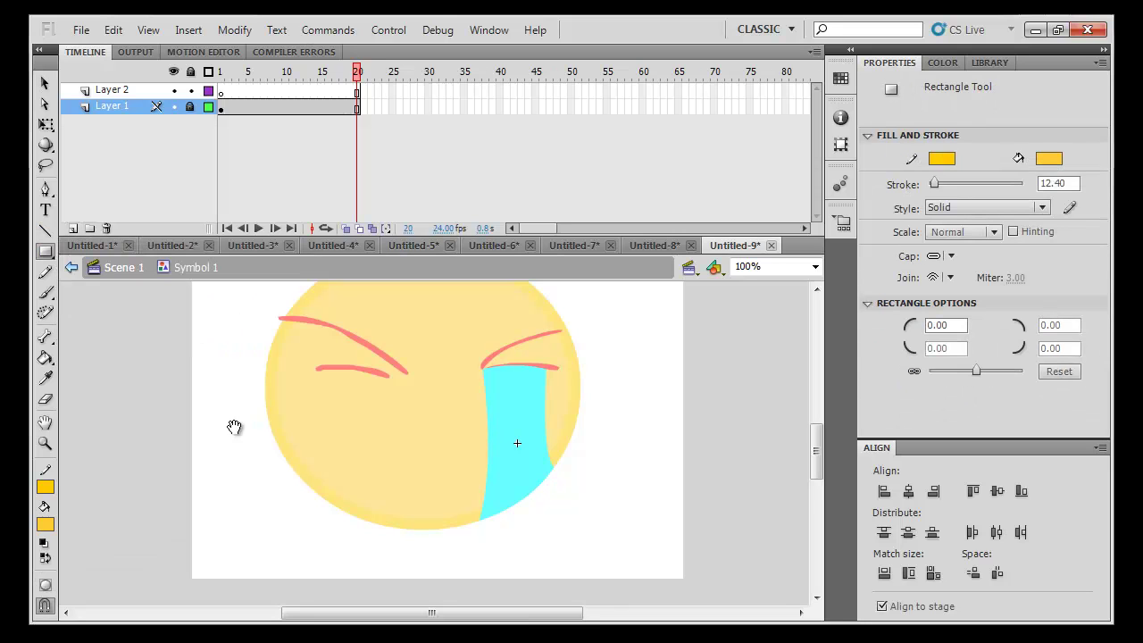
{"action": "left_click", "coordinate": [45, 489]}
{"action": "left_click", "coordinate": [295, 287]}
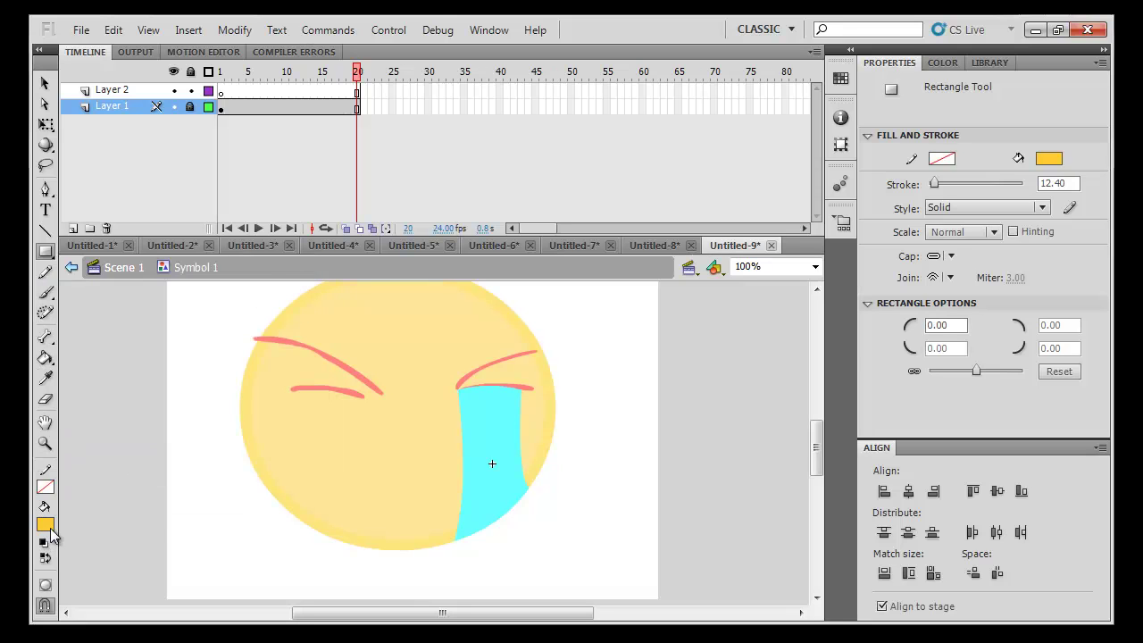
{"action": "left_click", "coordinate": [45, 525]}
{"action": "left_click", "coordinate": [63, 398]}
{"action": "left_click", "coordinate": [478, 409]}
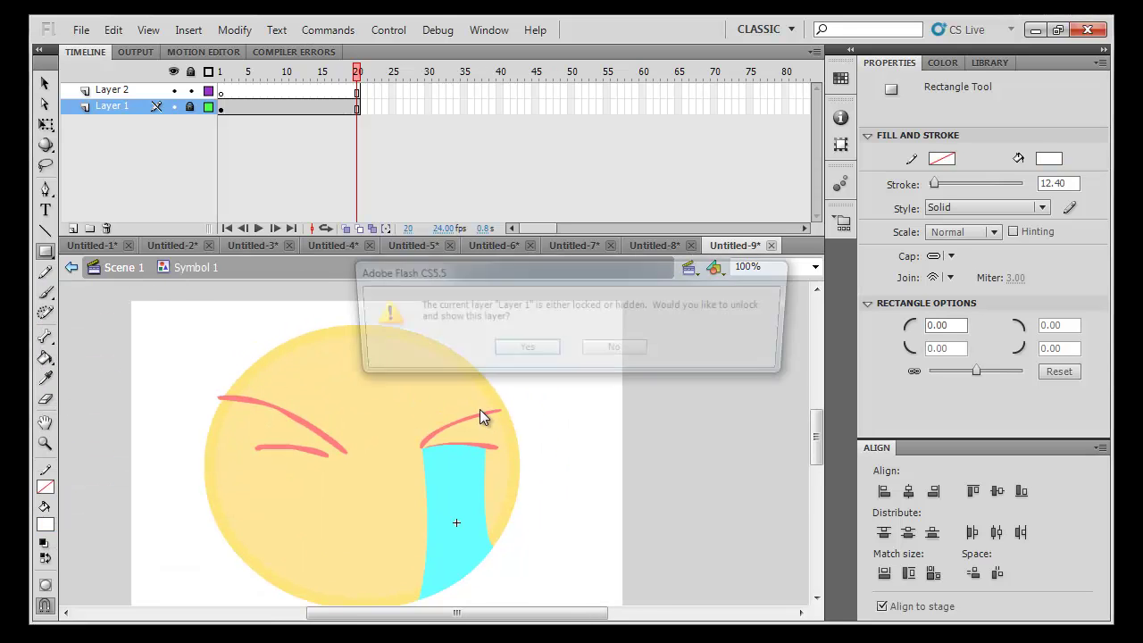
{"action": "left_click", "coordinate": [612, 345]}
{"action": "left_click", "coordinate": [322, 90]}
{"action": "left_click_drag", "start_coordinate": [404, 419], "coordinate": [501, 430]}
Set the white bar's fill alpha to 41% and move it slightly down toward the tear stream
{"action": "key", "text": "v"}
{"action": "left_click", "coordinate": [494, 429]}
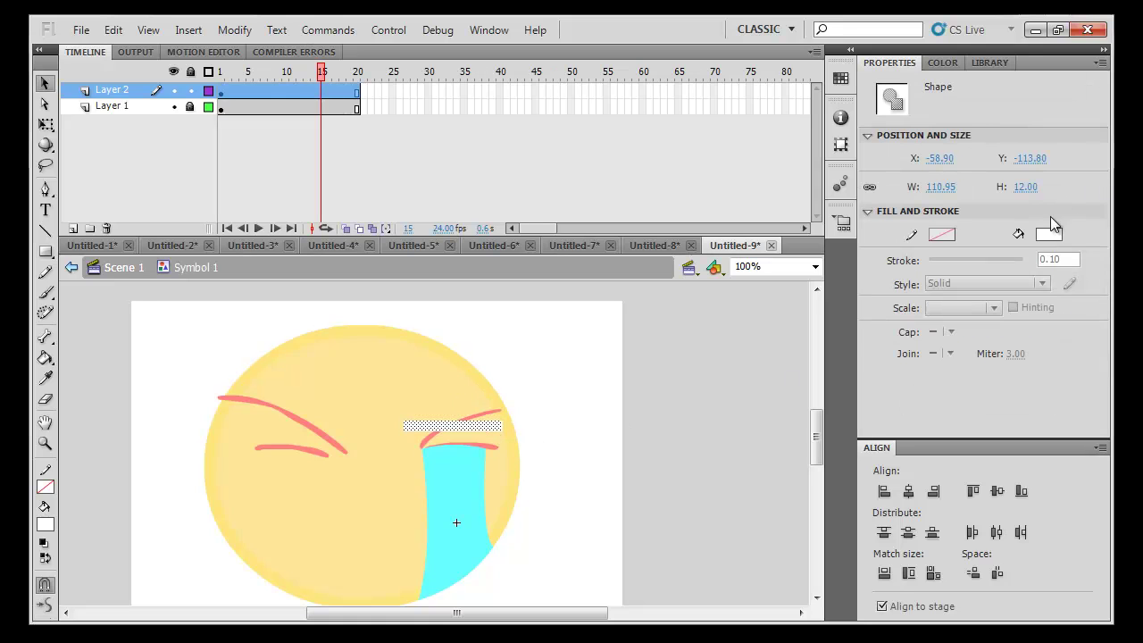
{"action": "left_click", "coordinate": [939, 63]}
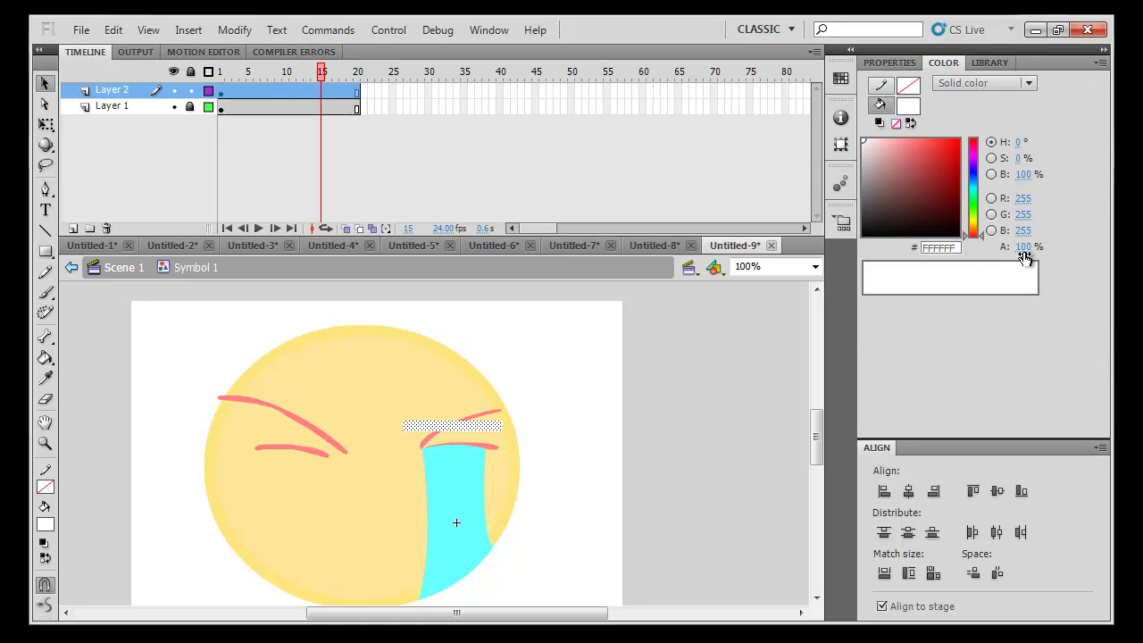
{"action": "left_click_drag", "start_coordinate": [1023, 247], "coordinate": [1024, 293]}
{"action": "left_click", "coordinate": [551, 346]}
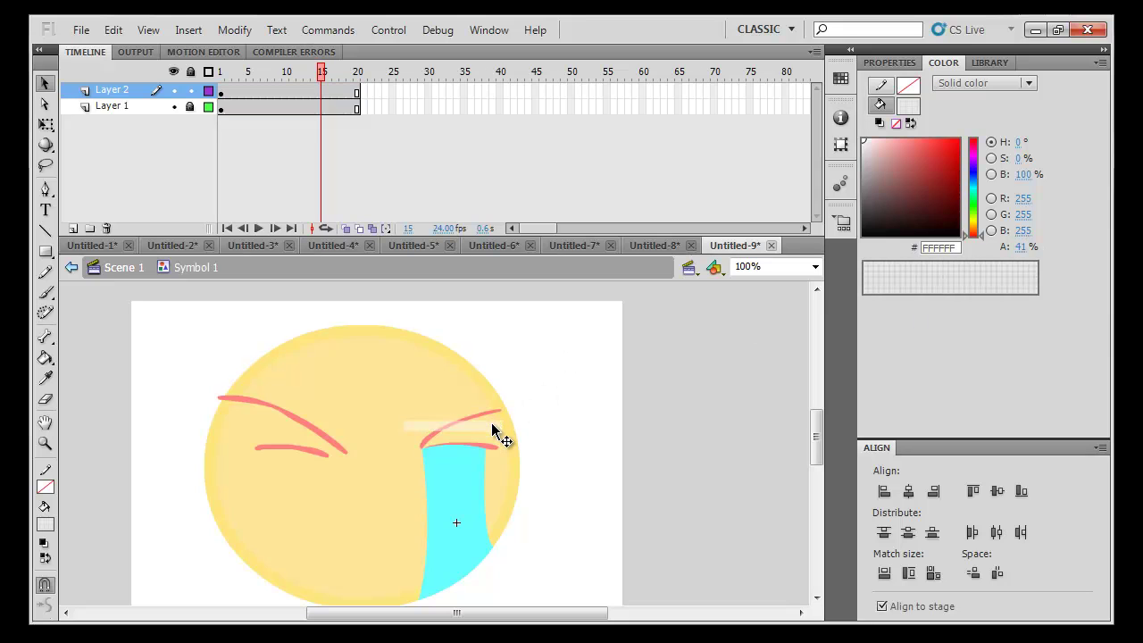
{"action": "left_click", "coordinate": [493, 431]}
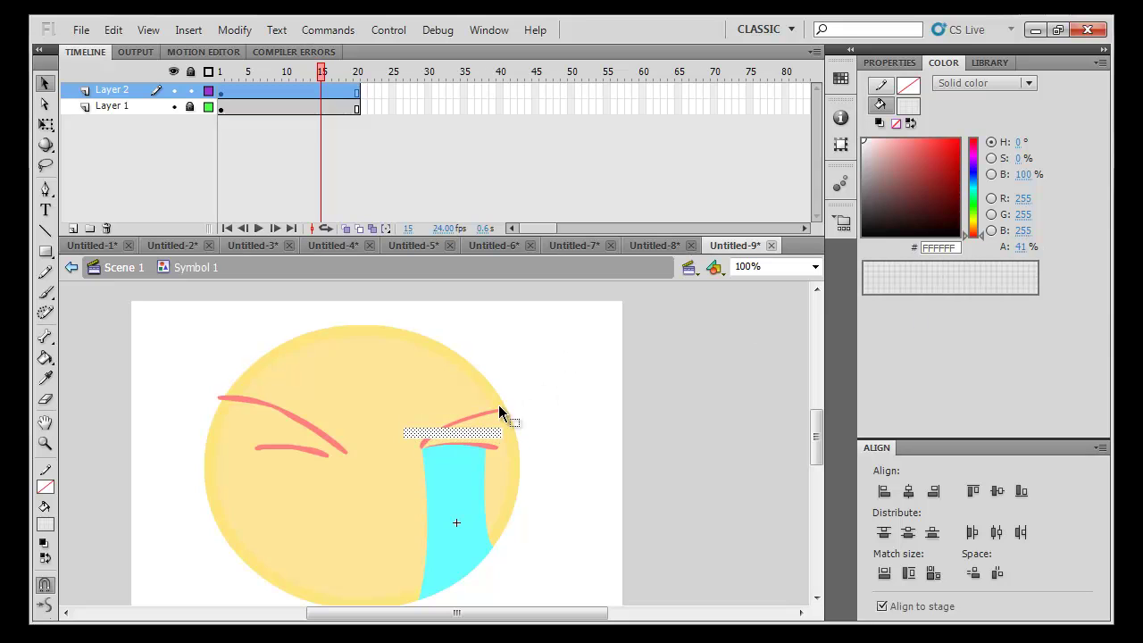
Insert a keyframe at frame 20 on Layer 2, move the bar below the tears, widen it and tilt it along the chin
{"action": "left_click", "coordinate": [357, 92]}
{"action": "key", "text": "F6"}
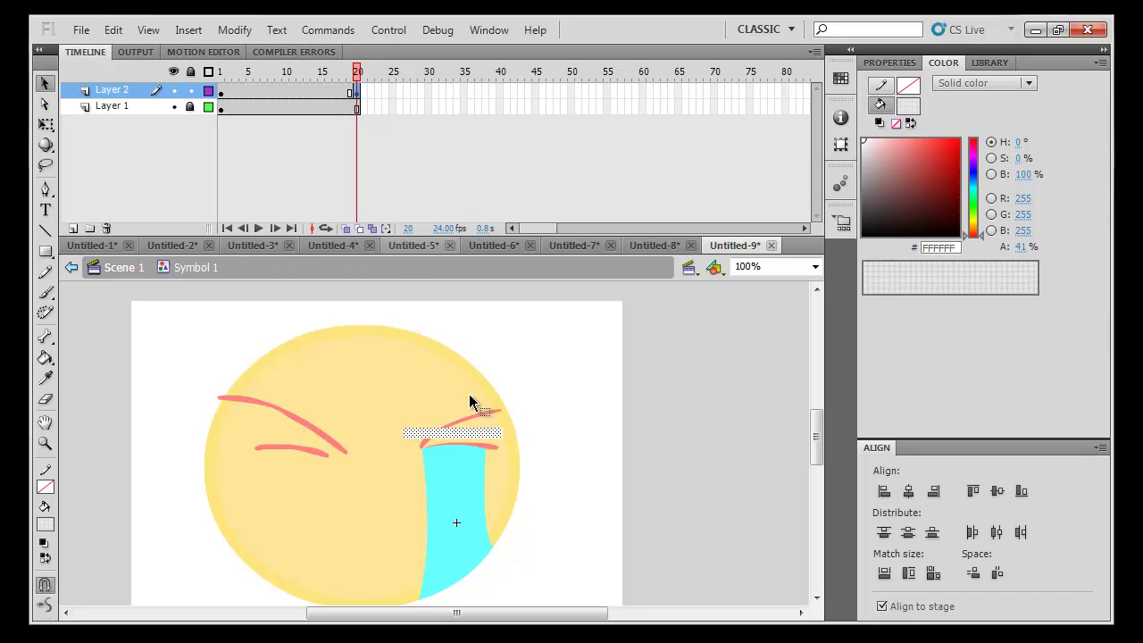
{"action": "left_click_drag", "start_coordinate": [473, 433], "coordinate": [506, 524]}
{"action": "left_click", "coordinate": [528, 516]}
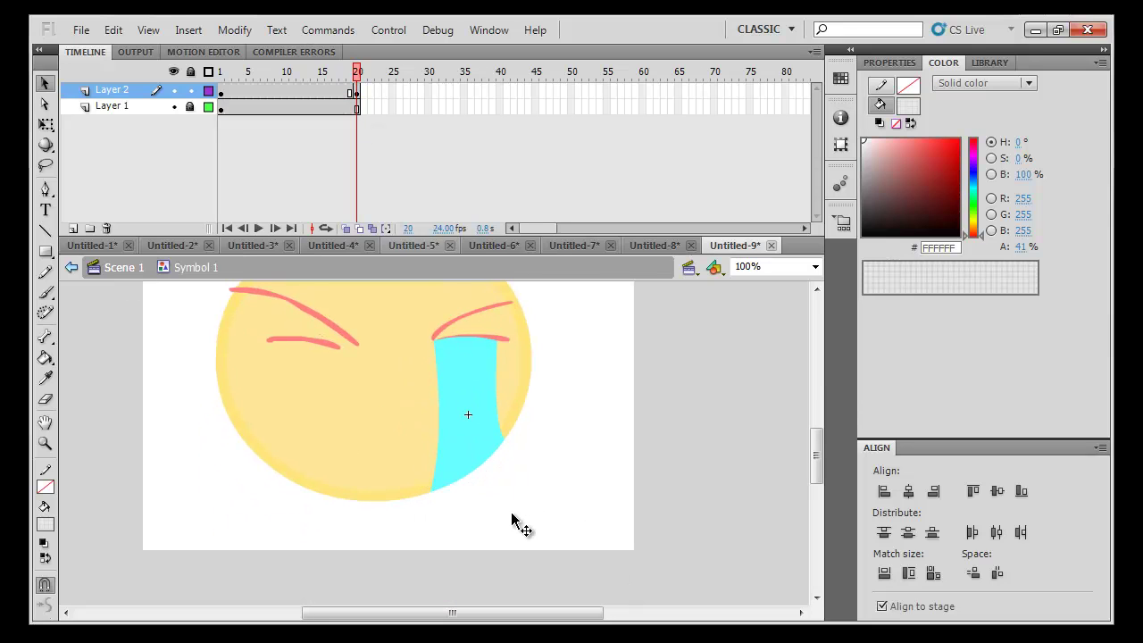
{"action": "left_click", "coordinate": [514, 517]}
{"action": "key", "text": "q"}
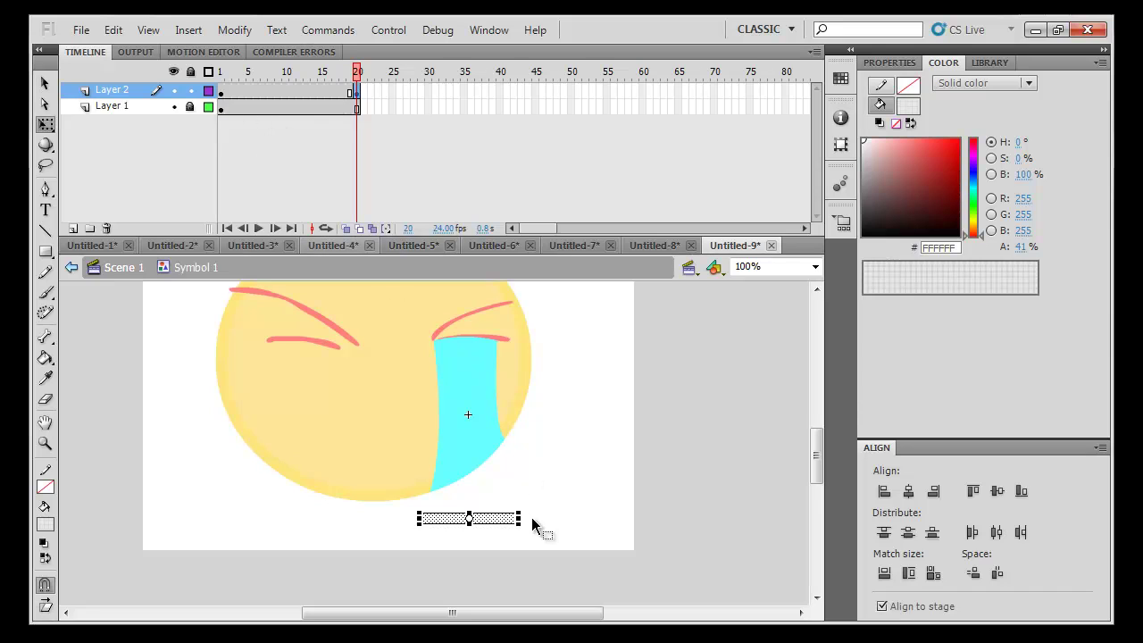
{"action": "left_click_drag", "start_coordinate": [522, 518], "coordinate": [564, 518]}
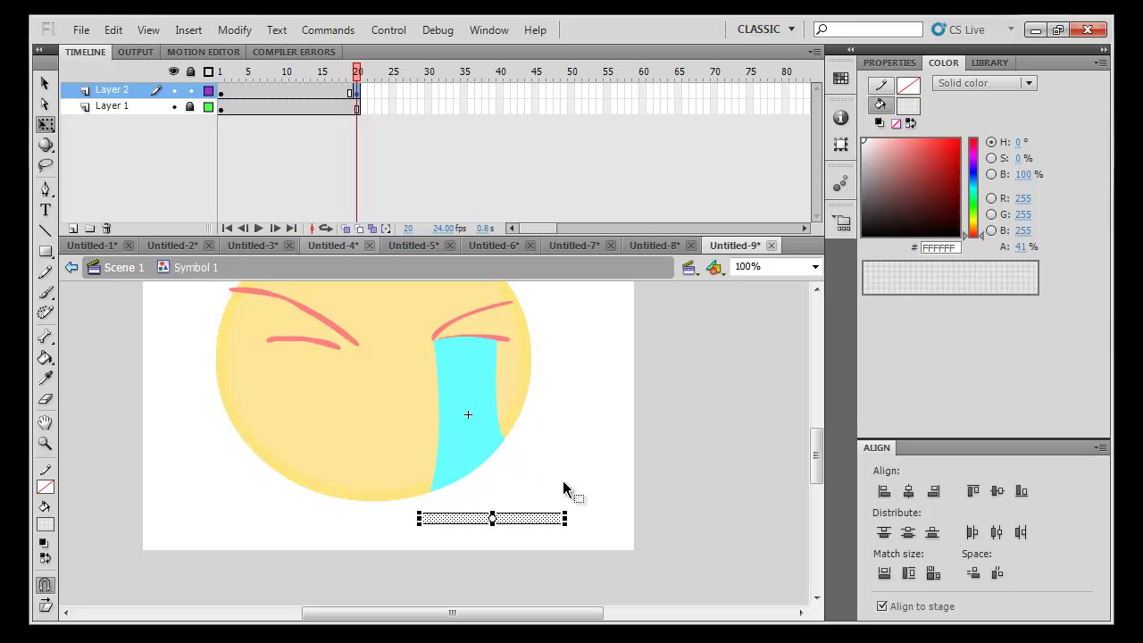
{"action": "left_click_drag", "start_coordinate": [564, 518], "coordinate": [534, 460]}
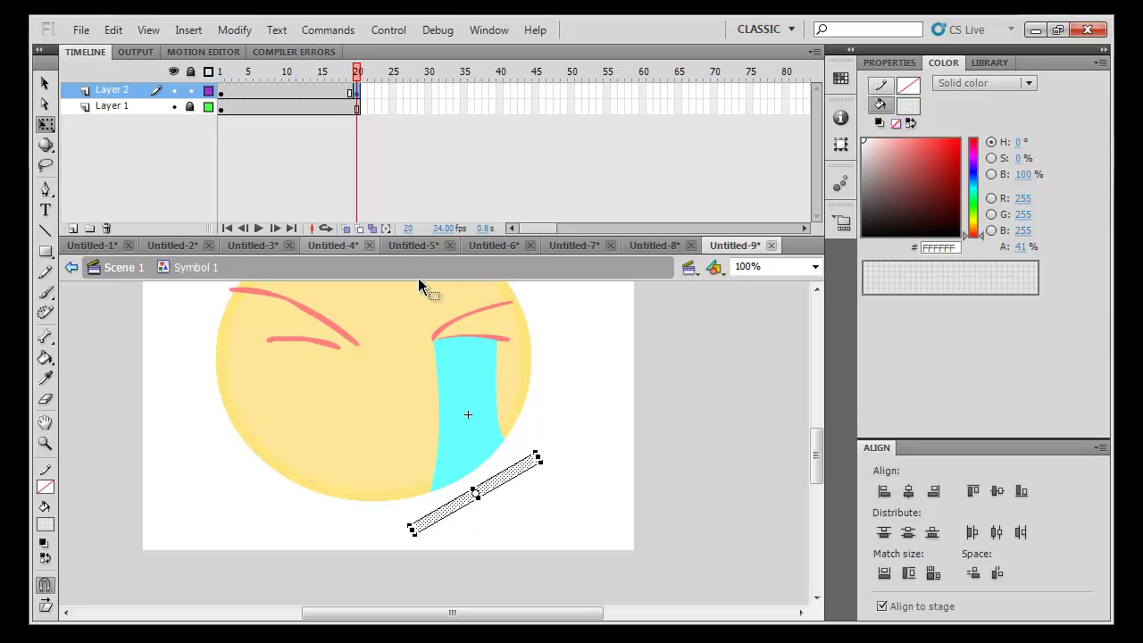
Create a shape tween between frames 1 and 20 on Layer 2
{"action": "right_click", "coordinate": [323, 90]}
{"action": "left_click", "coordinate": [402, 116]}
{"action": "left_click_drag", "start_coordinate": [357, 71], "coordinate": [444, 102]}
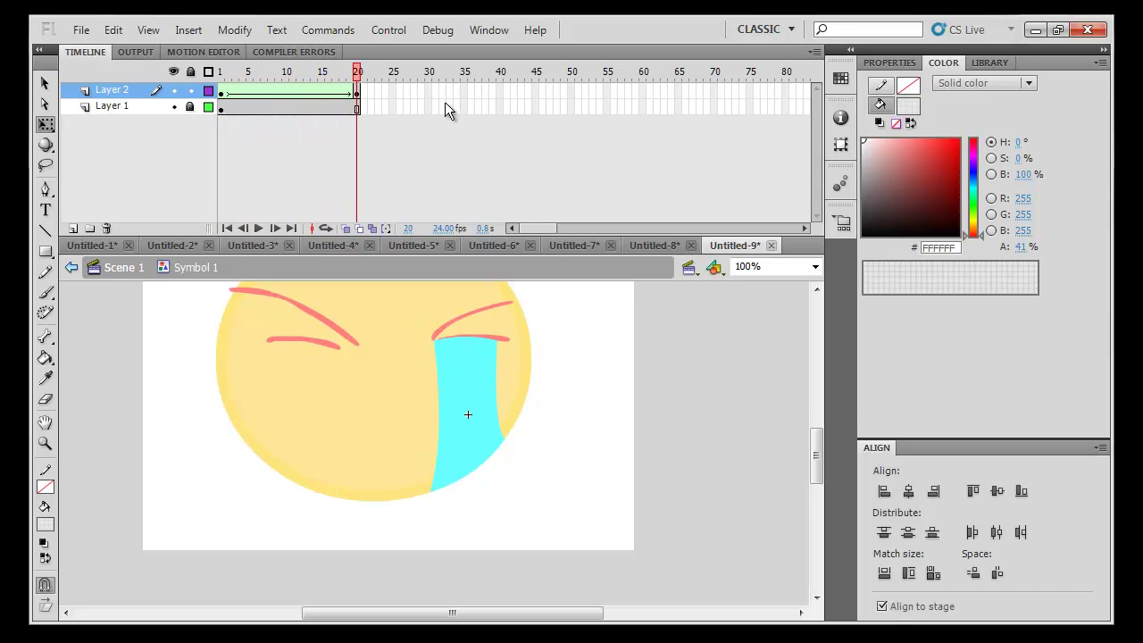
Add Layer 3, split Layer 2's tween at frames 10 and 11, and copy the two halves to Layer 3 in swapped order
{"action": "left_click", "coordinate": [73, 229]}
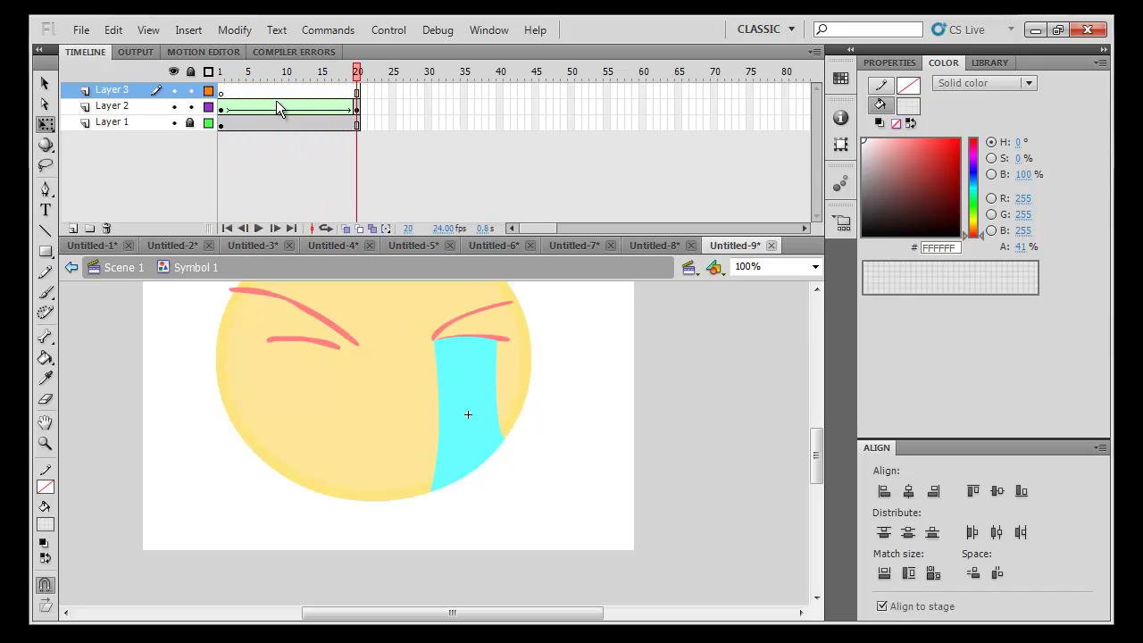
{"action": "left_click", "coordinate": [293, 109]}
{"action": "key", "text": "F6"}
{"action": "left_click_drag", "start_coordinate": [357, 108], "coordinate": [301, 85]}
{"action": "left_click_drag", "start_coordinate": [221, 72], "coordinate": [357, 74]}
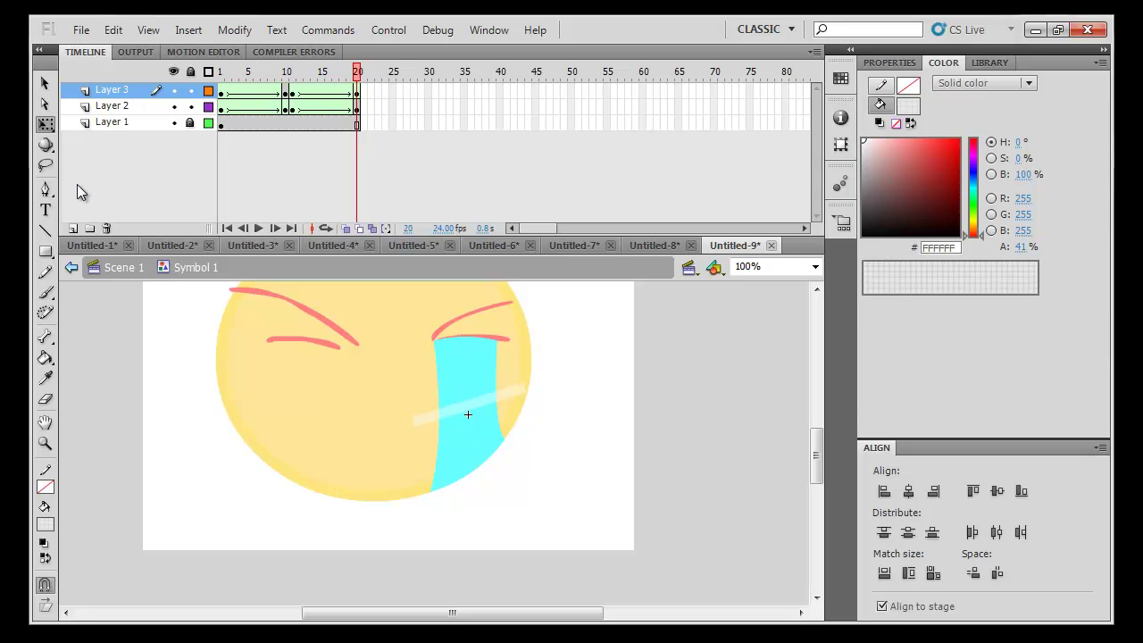
Add Layer 4 on top, copy Layer 1's tear shape frame into it, and convert Layer 4 into a mask over Layer 3
{"action": "left_click", "coordinate": [74, 228]}
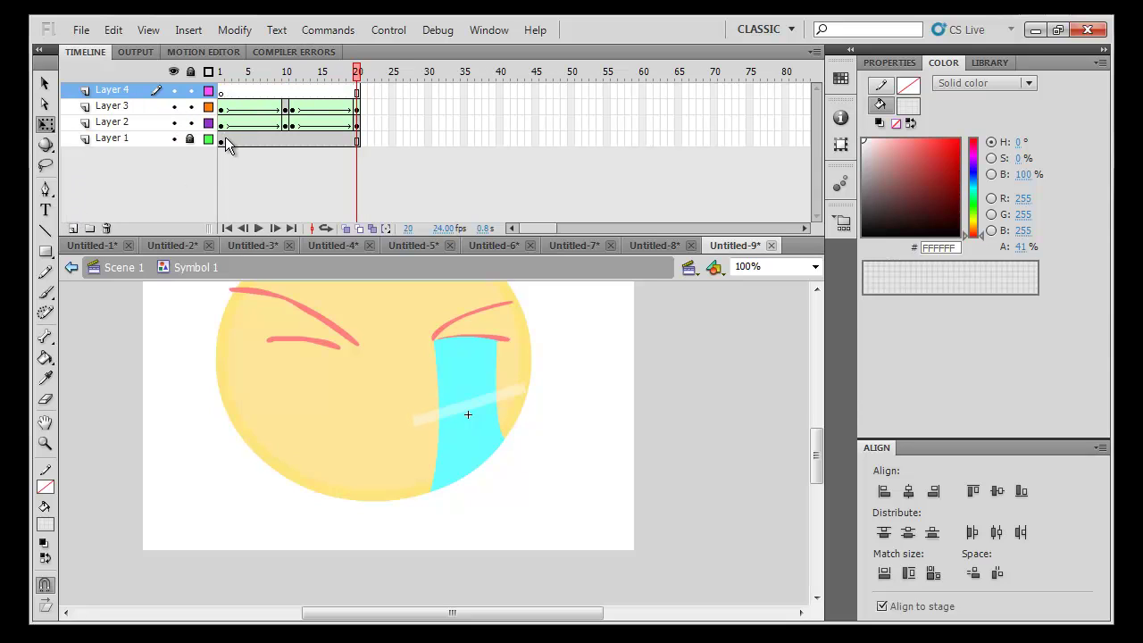
{"action": "left_click", "coordinate": [225, 140]}
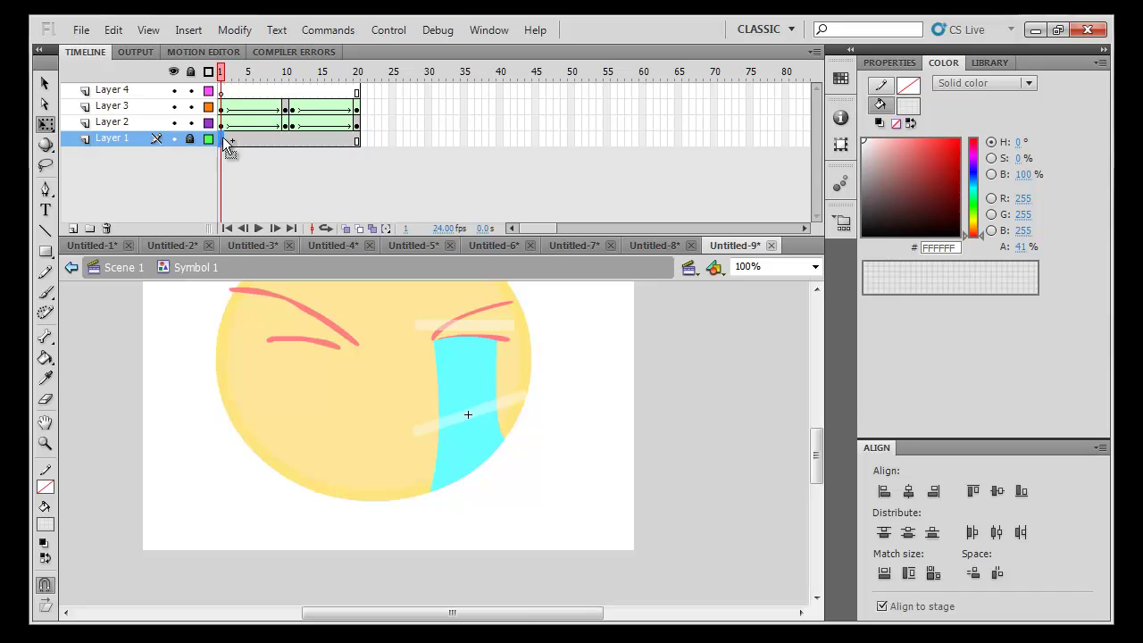
{"action": "left_click", "coordinate": [123, 90]}
{"action": "right_click", "coordinate": [127, 89]}
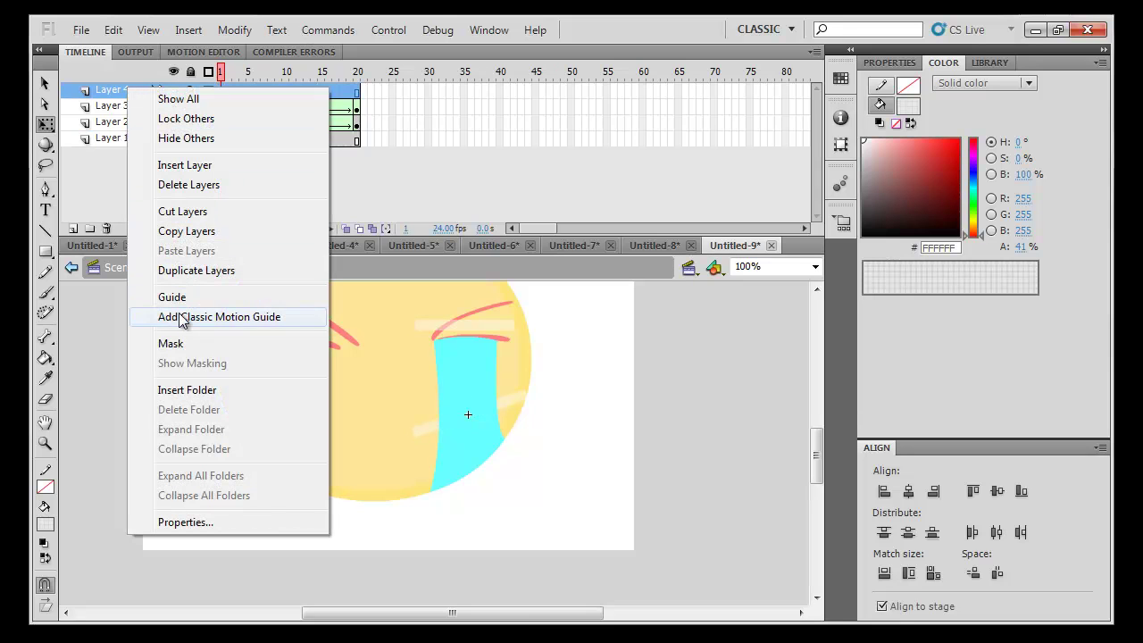
{"action": "left_click", "coordinate": [185, 343]}
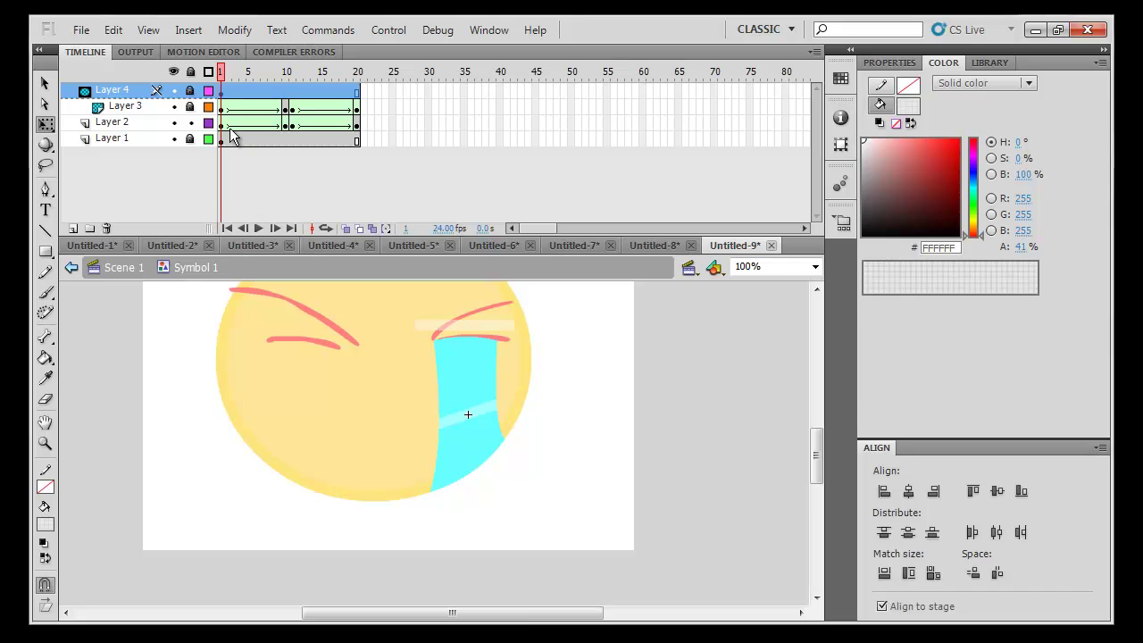
Place Layer 2 under the Layer 4 mask, lock it, and play back the masked tear animation
{"action": "left_click", "coordinate": [127, 123]}
{"action": "left_click_drag", "start_coordinate": [126, 130], "coordinate": [130, 117]}
{"action": "left_click", "coordinate": [190, 123]}
{"action": "key", "text": "Return"}
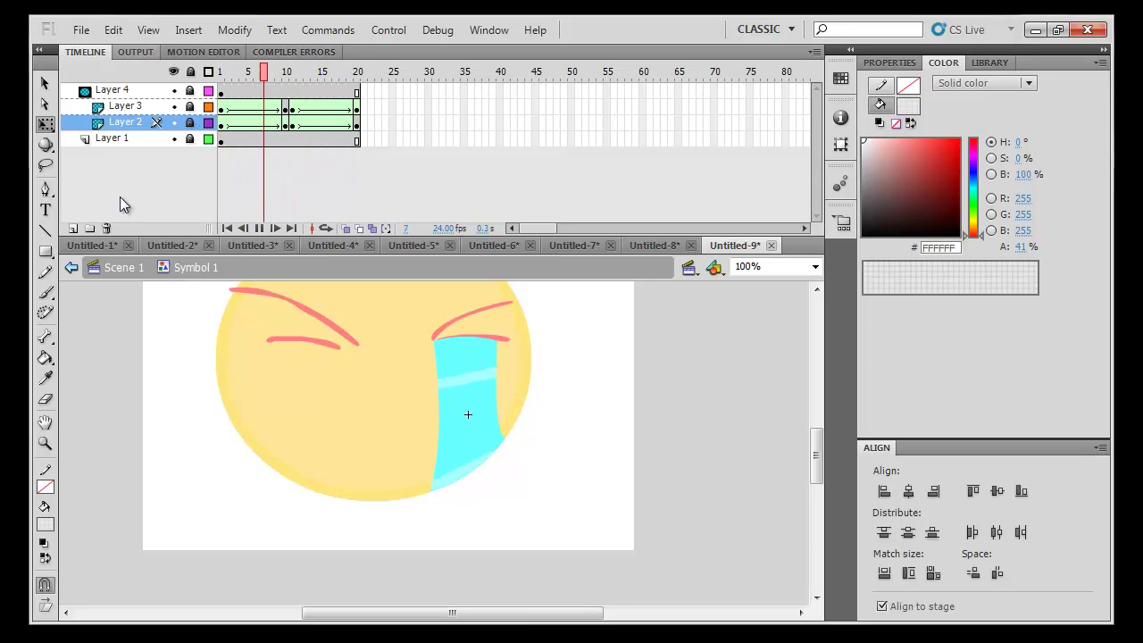
Return to Scene 1, extend all three layers to about frame 71, and test the crying-face movie
{"action": "left_click", "coordinate": [123, 268]}
{"action": "left_click_drag", "start_coordinate": [299, 89], "coordinate": [506, 156]}
{"action": "key", "text": "F5"}
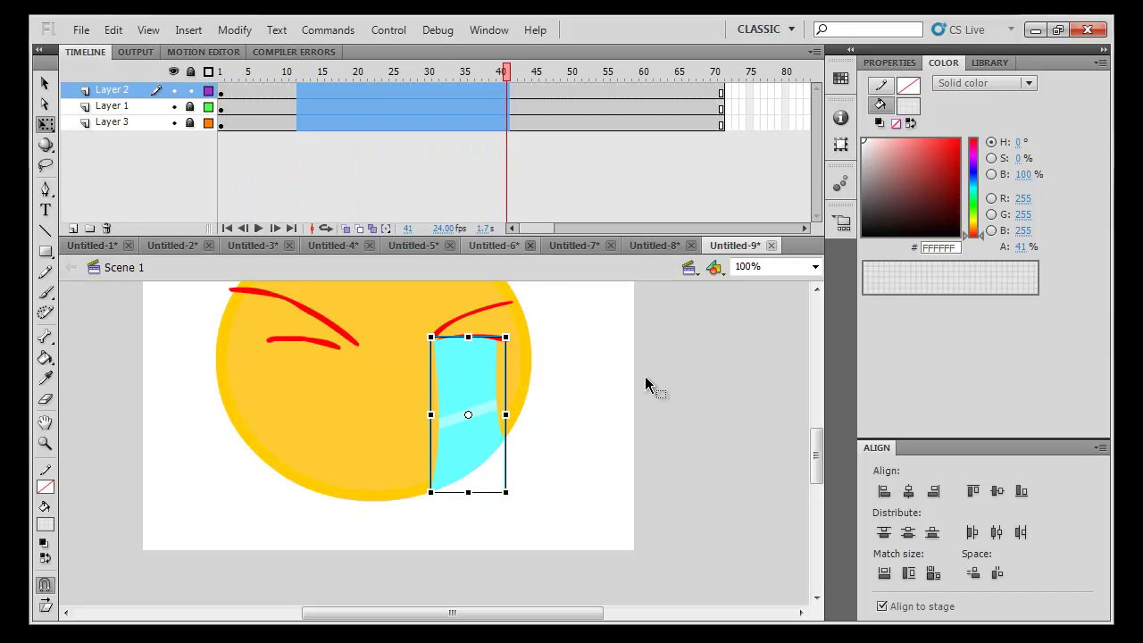
{"action": "key", "text": "ctrl+Return"}
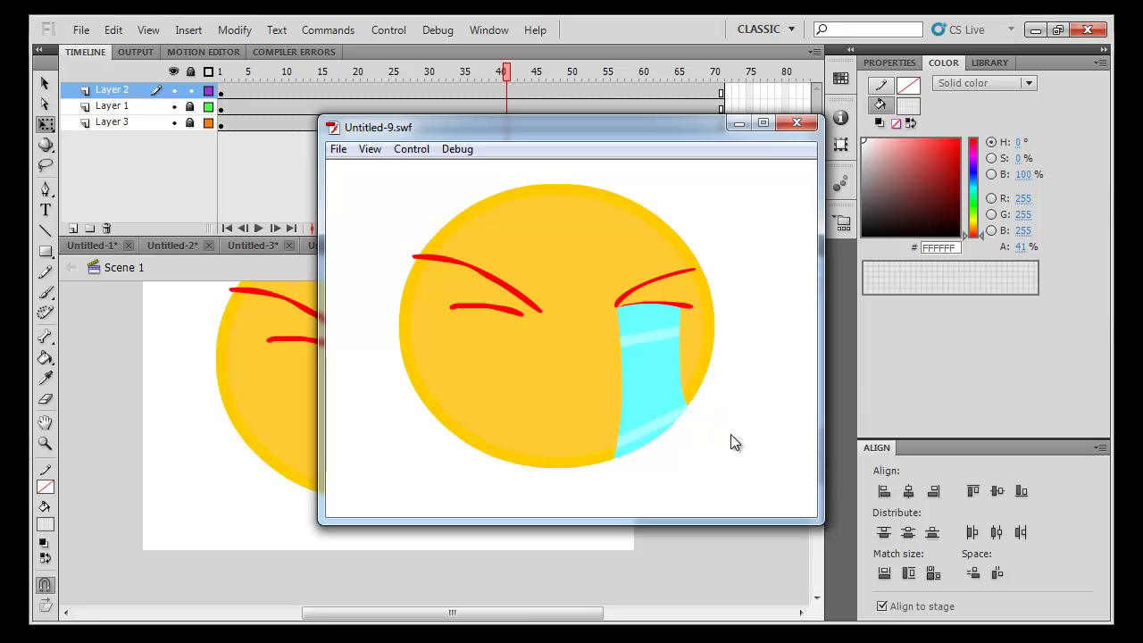
{"action": "left_click", "coordinate": [801, 124]}
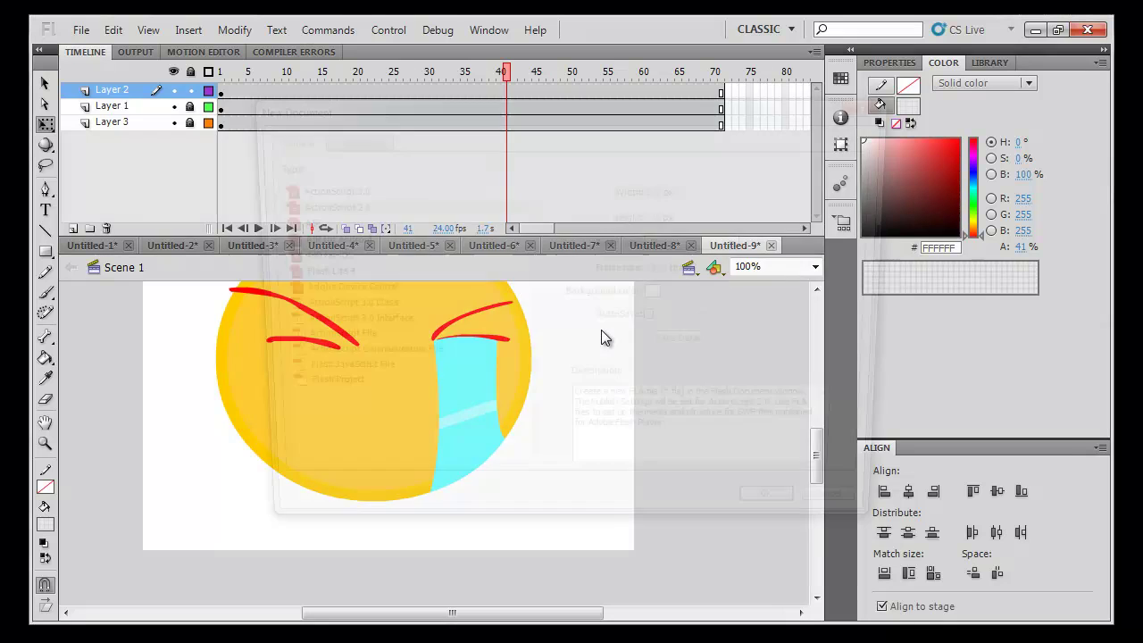
Create a new document and set the Brush fill to cyan 00FFF7 with 92% alpha
{"action": "key", "text": "ctrl+n"}
{"action": "key", "text": "Return"}
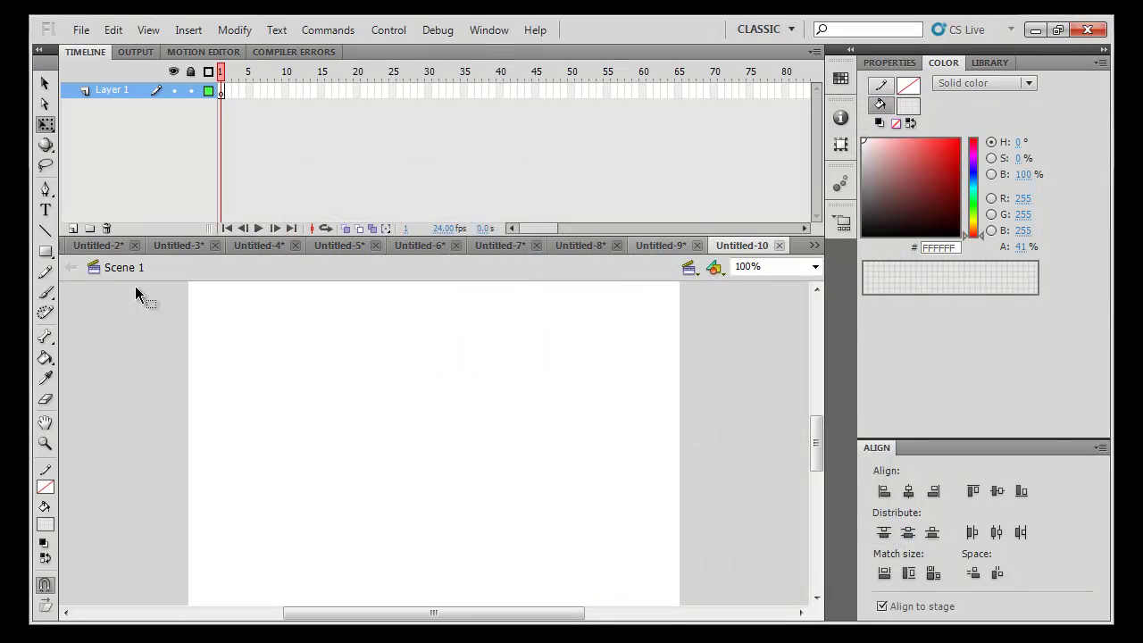
{"action": "left_click", "coordinate": [46, 292]}
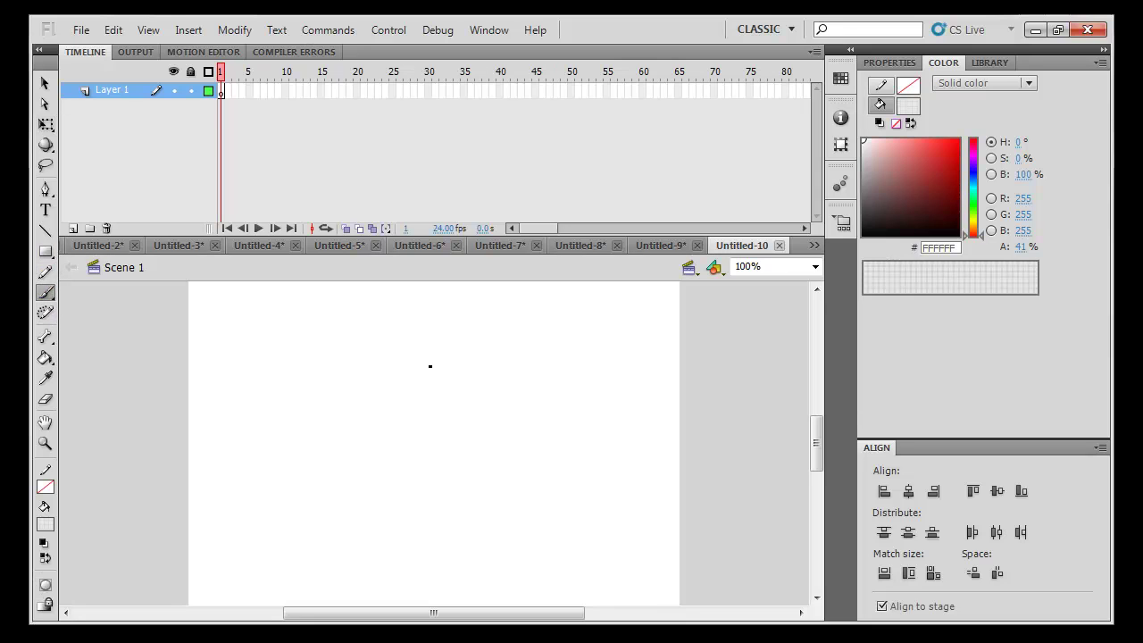
{"action": "left_click", "coordinate": [973, 187]}
{"action": "left_click_drag", "start_coordinate": [902, 153], "coordinate": [960, 140]}
{"action": "left_click", "coordinate": [1021, 247]}
{"action": "type", "text": "92"}
{"action": "key", "text": "Return"}
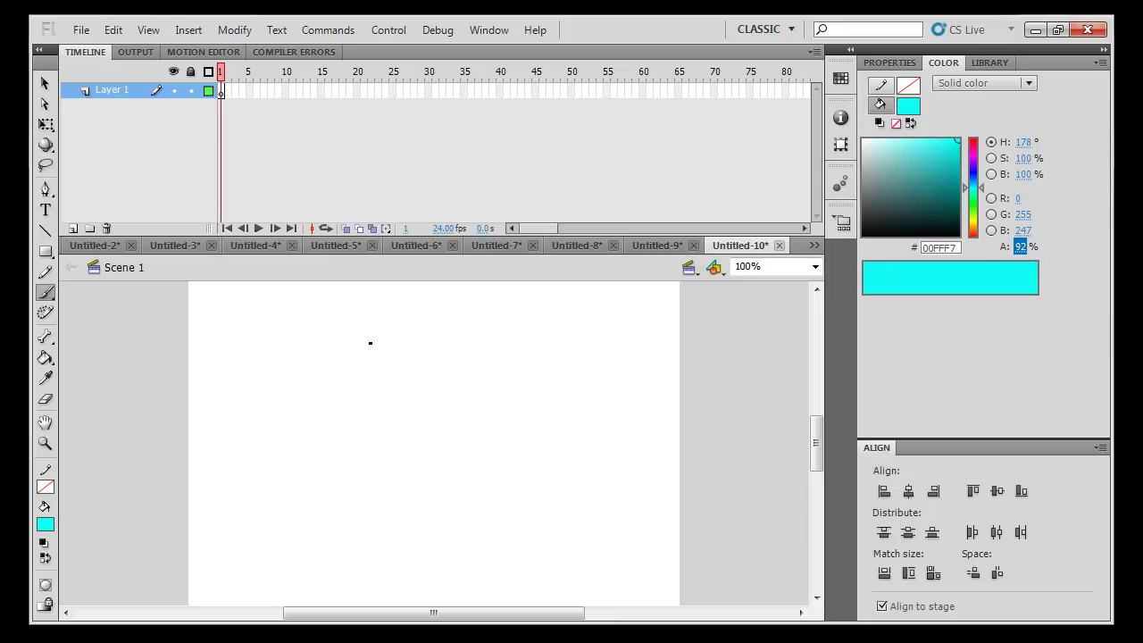
Paint a wavy vertical cyan line near the middle of the stage and convert it to a graphic symbol
{"action": "mouse_move", "coordinate": [443, 391]}
{"action": "left_mouse_down"}
{"action": "mouse_move", "coordinate": [488, 451]}
{"action": "mouse_move", "coordinate": [496, 602]}
{"action": "left_mouse_up"}
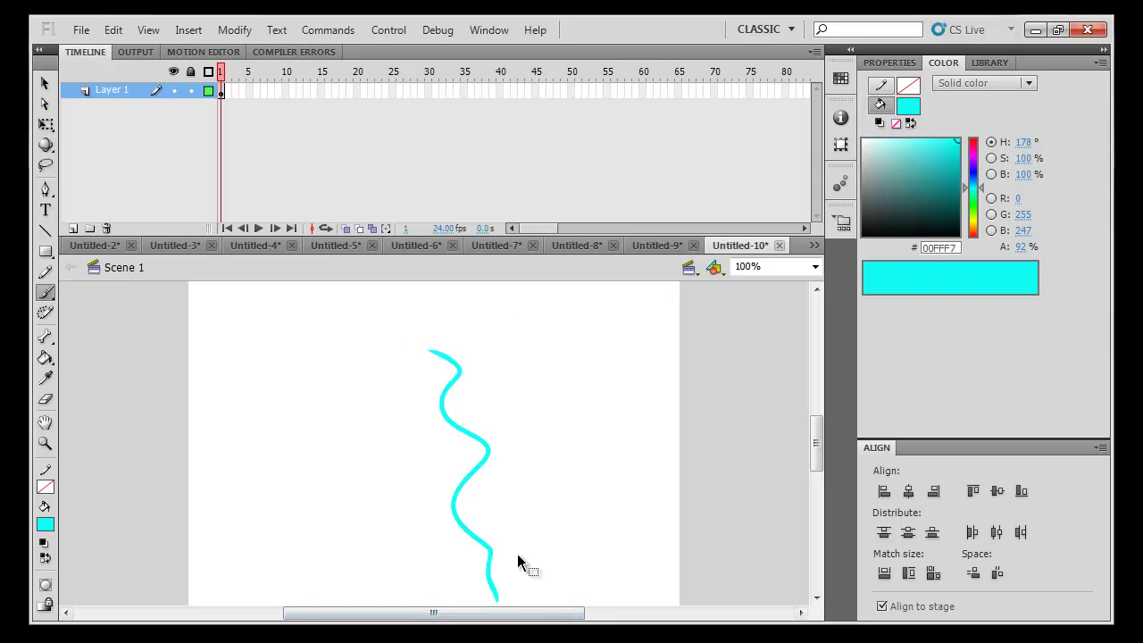
{"action": "key", "text": "ctrl+z"}
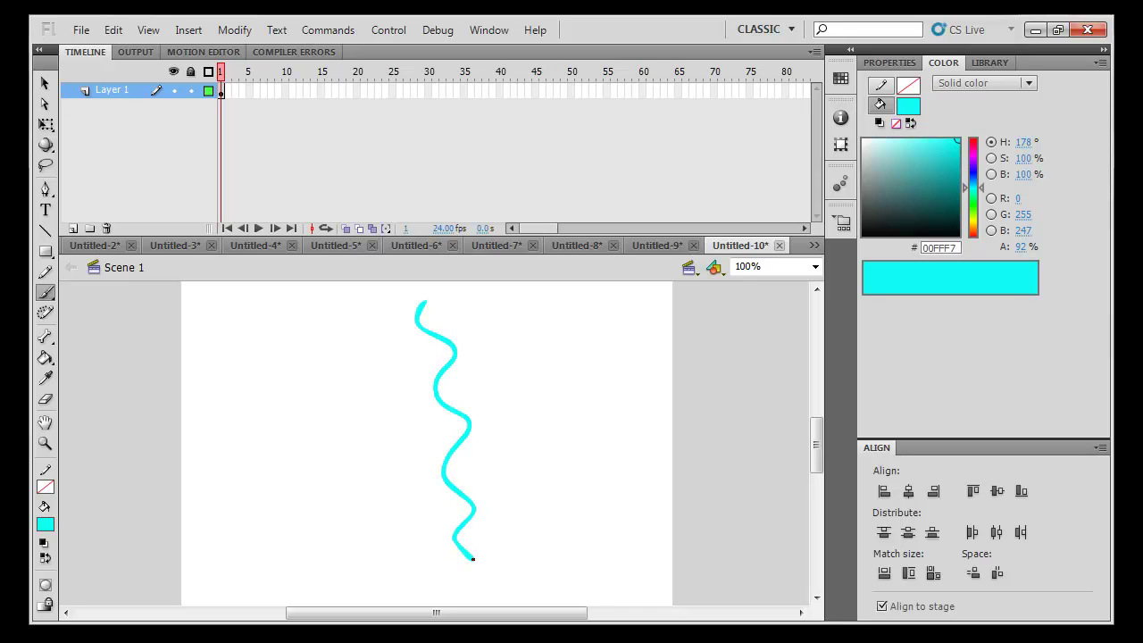
{"action": "key", "text": "v"}
{"action": "mouse_move", "coordinate": [467, 426]}
{"action": "left_mouse_down"}
{"action": "mouse_move", "coordinate": [510, 447]}
{"action": "mouse_move", "coordinate": [506, 436]}
{"action": "left_mouse_up"}
{"action": "key", "text": "F8"}
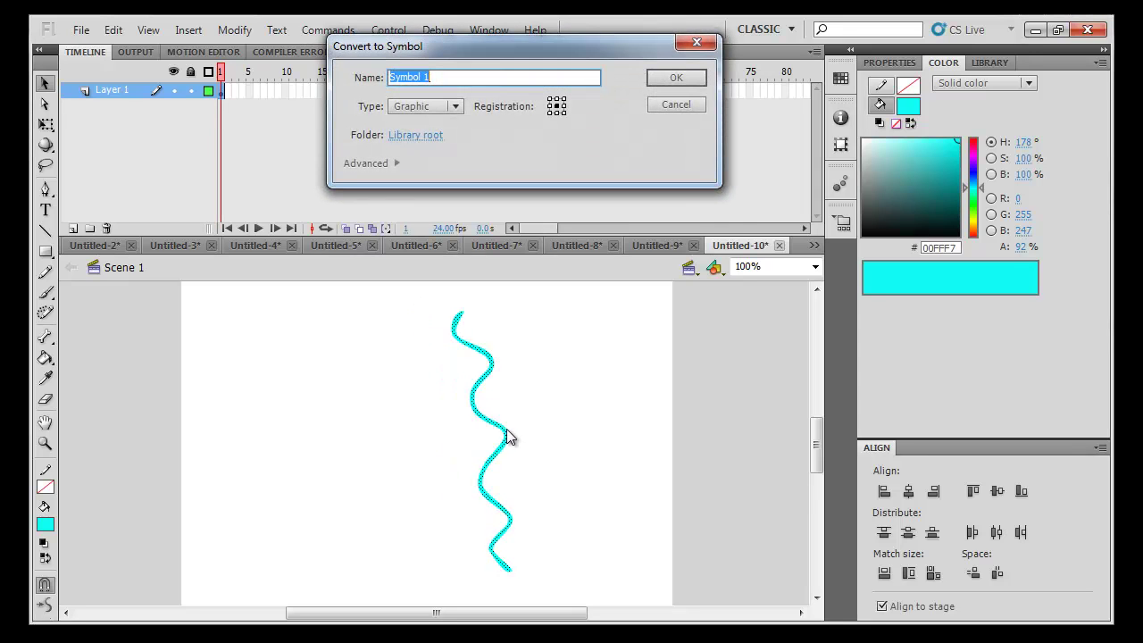
{"action": "key", "text": "Return"}
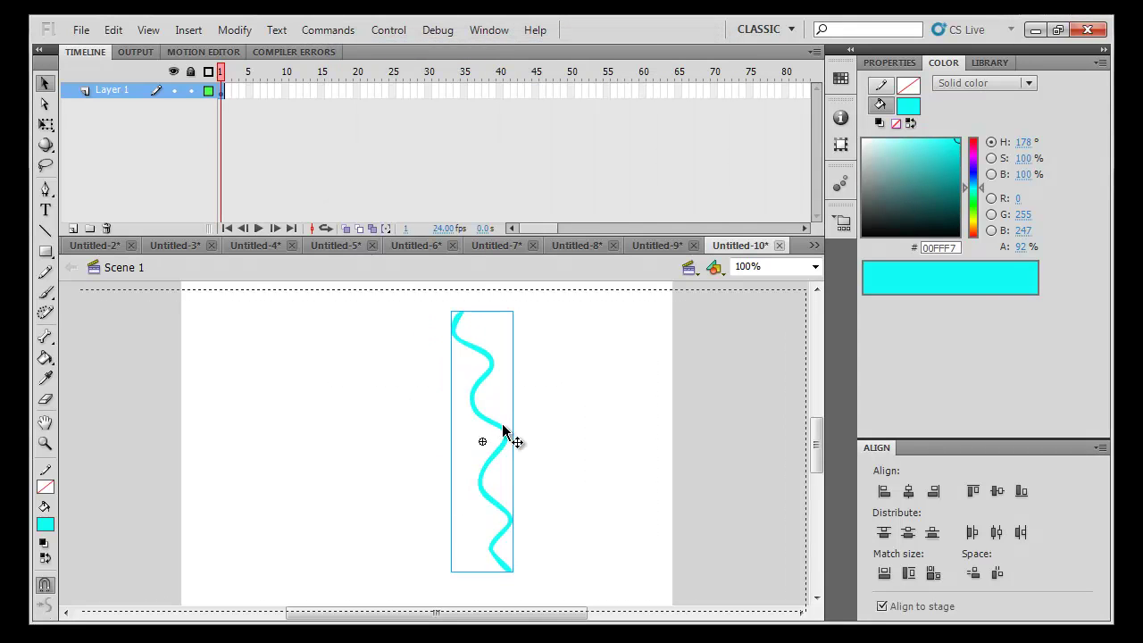
Inside the line's symbol, add Layer 2 and draw a borderless rectangle covering the middle of the wavy line
{"action": "double_click", "coordinate": [501, 428]}
{"action": "left_click", "coordinate": [74, 228]}
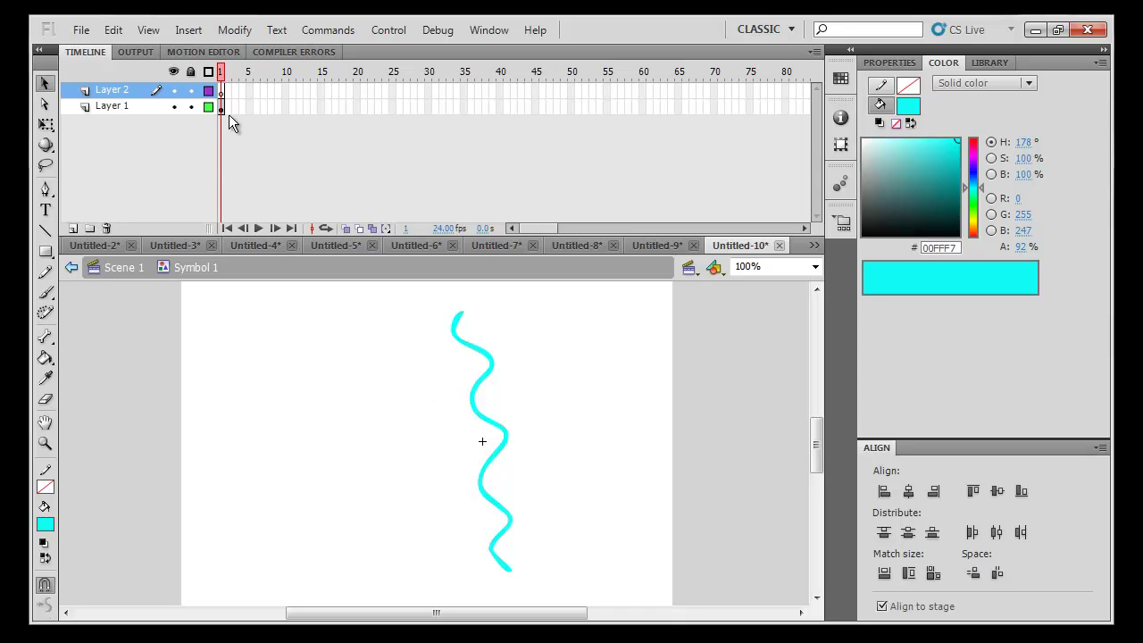
{"action": "left_click", "coordinate": [45, 251]}
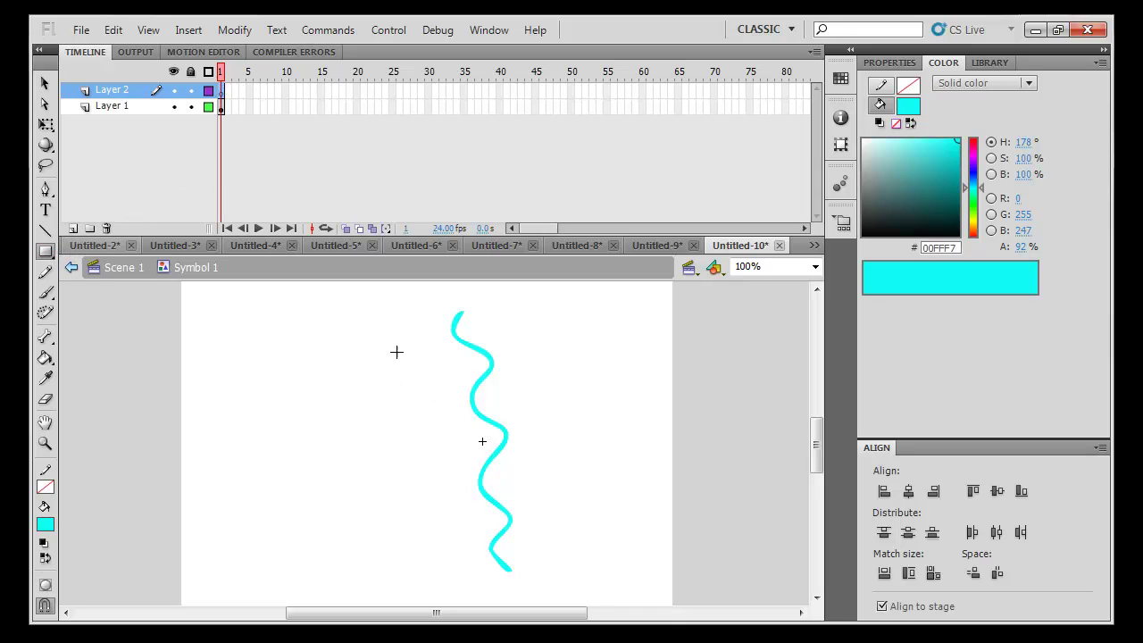
{"action": "left_click_drag", "start_coordinate": [434, 354], "coordinate": [527, 476]}
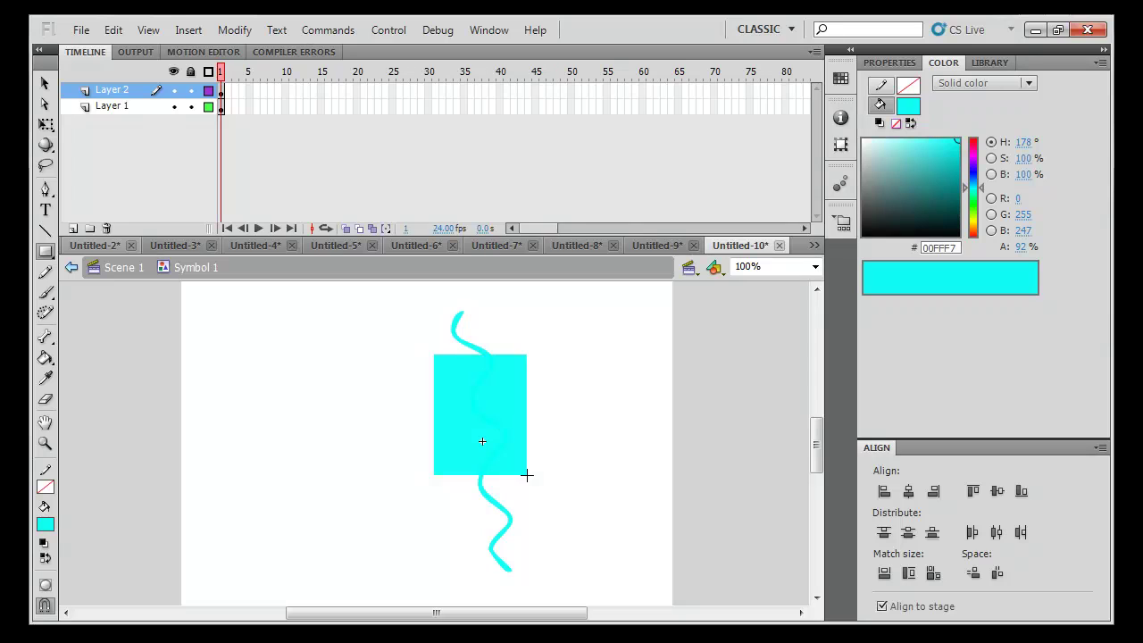
{"action": "key", "text": "v"}
Recolor the rectangle red FF0000 and convert Layer 2 into a mask for Layer 1
{"action": "left_click", "coordinate": [523, 429]}
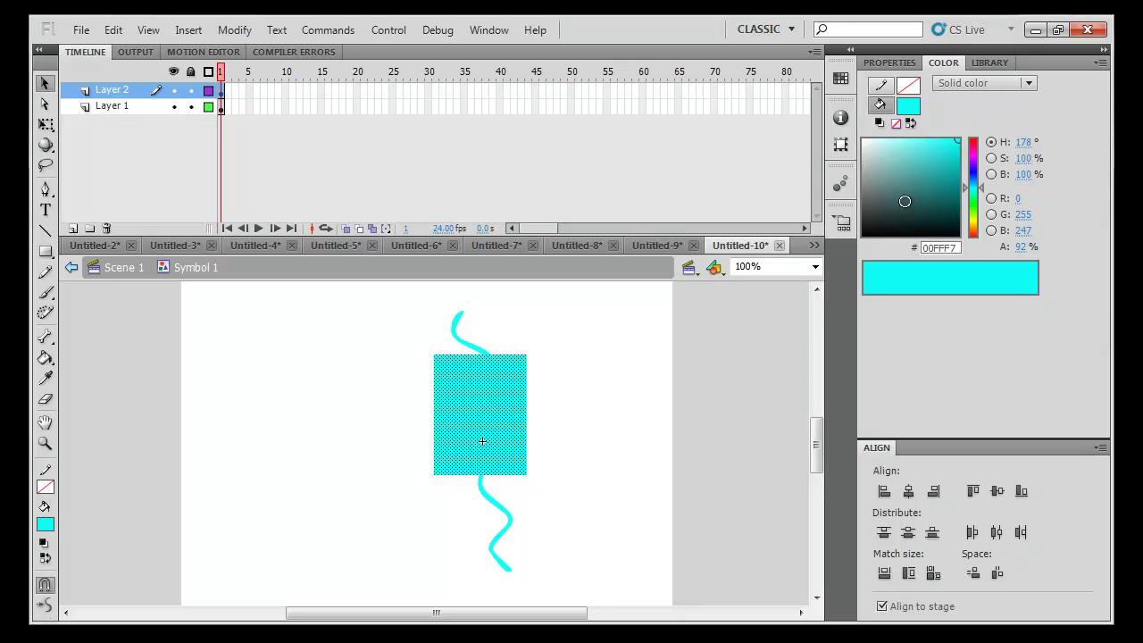
{"action": "left_click", "coordinate": [973, 141]}
{"action": "left_click", "coordinate": [593, 379]}
{"action": "left_click", "coordinate": [503, 406]}
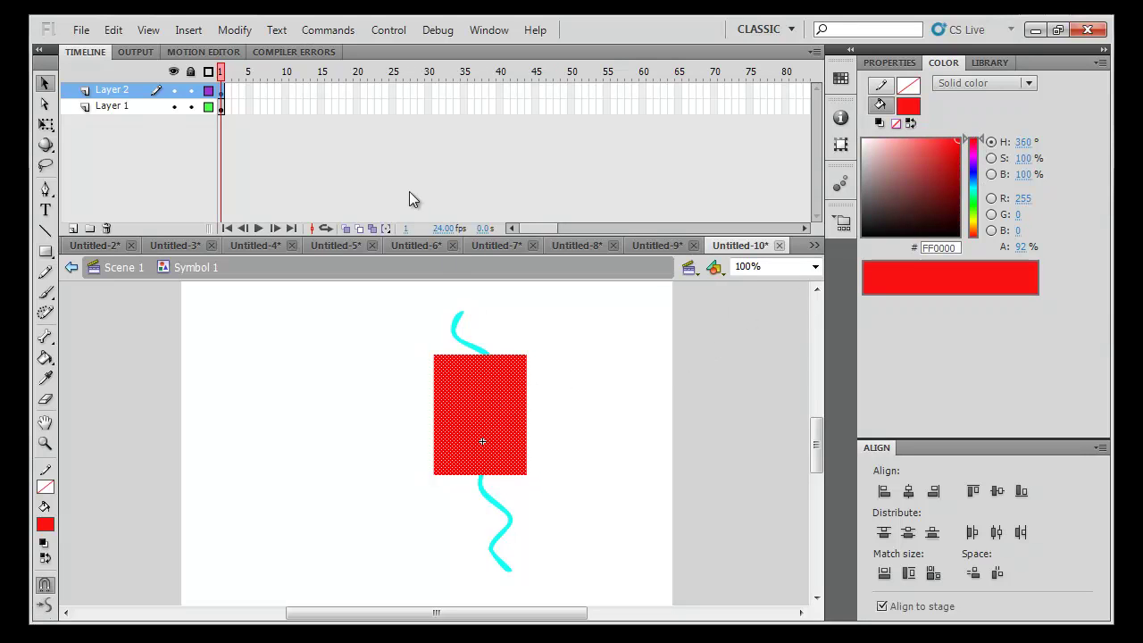
{"action": "right_click", "coordinate": [149, 95]}
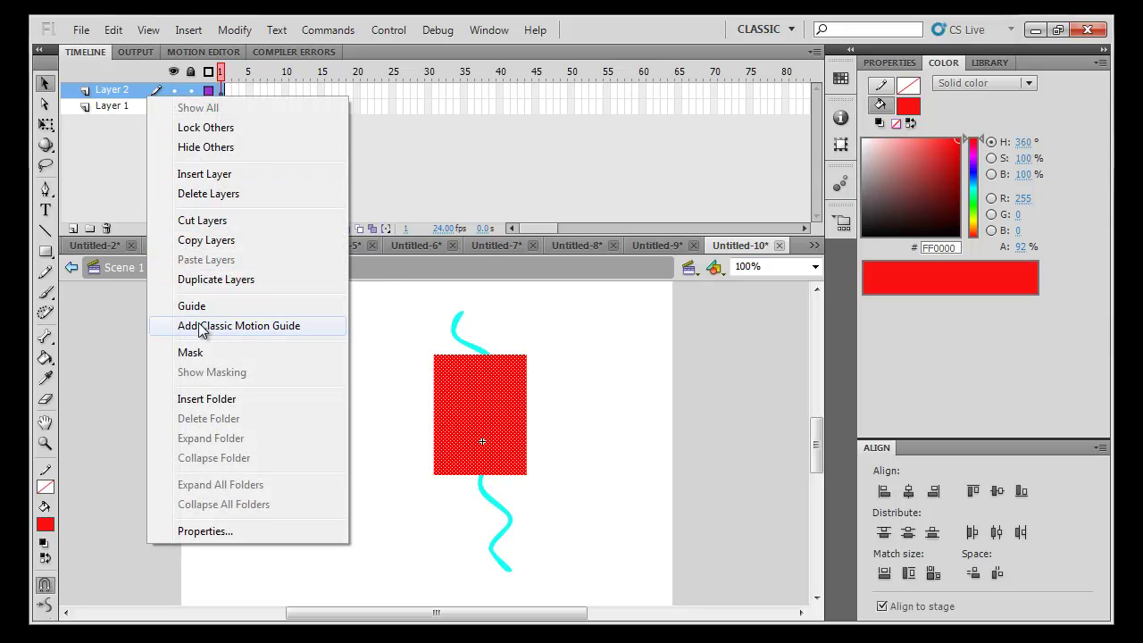
{"action": "left_click", "coordinate": [190, 353]}
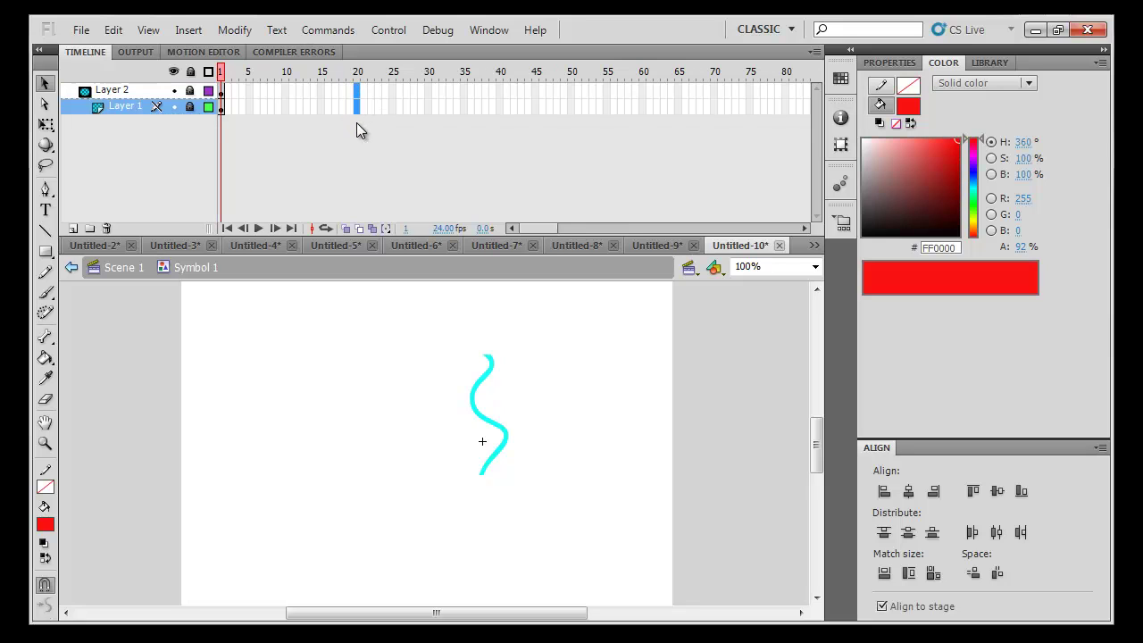
Extend both layers to frame 20 and unlock Layer 1
{"action": "key", "text": "F5"}
{"action": "left_click", "coordinate": [196, 102]}
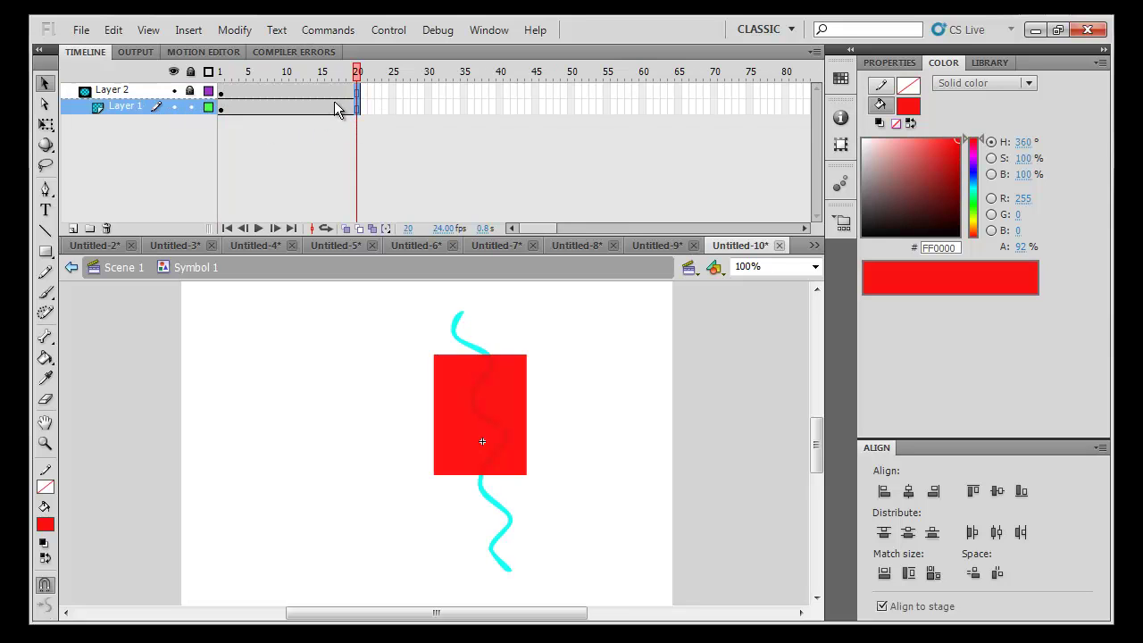
{"action": "left_click", "coordinate": [359, 105]}
Move the wavy line up until its lower end lies near the red rectangle's bottom edge
{"action": "left_click_drag", "start_coordinate": [471, 346], "coordinate": [462, 274]}
{"action": "key", "text": "shift+Up"}
{"action": "key", "text": "shift+Up"}
{"action": "key", "text": "shift+Up"}
{"action": "key", "text": "shift+Up"}
{"action": "key", "text": "shift+Up"}
{"action": "key", "text": "shift+Up"}
{"action": "key", "text": "shift+Up"}
{"action": "key", "text": "shift+Up"}
{"action": "key", "text": "shift+Up"}
{"action": "key", "text": "shift+Up"}
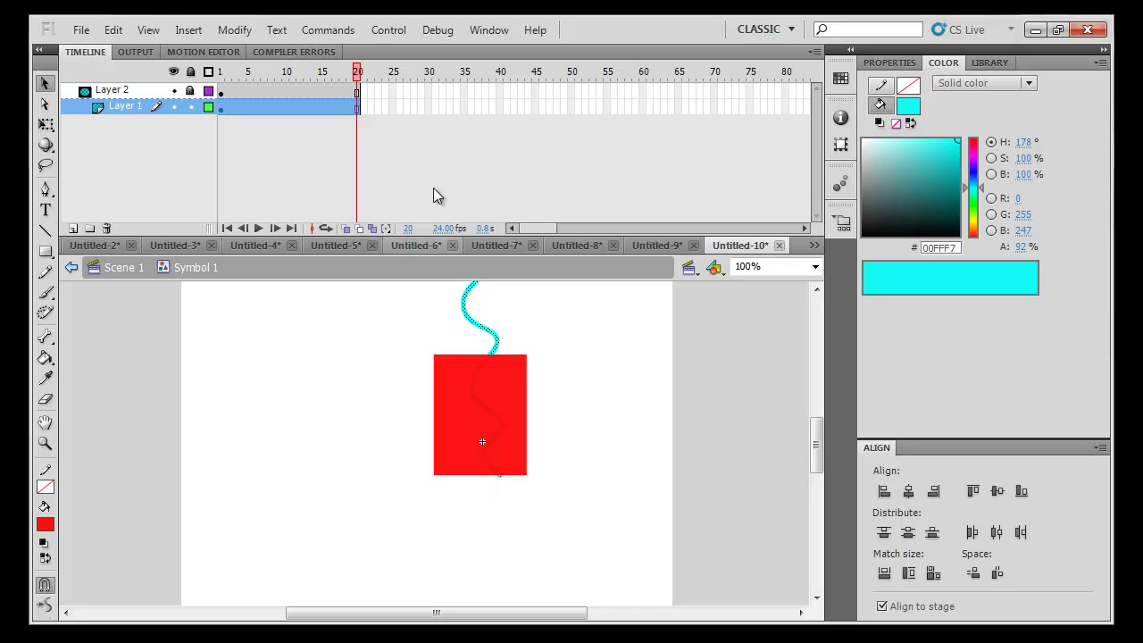
Insert a keyframe at frame 20 on Layer 1 and create a shape tween from frame 1
{"action": "left_click", "coordinate": [358, 107]}
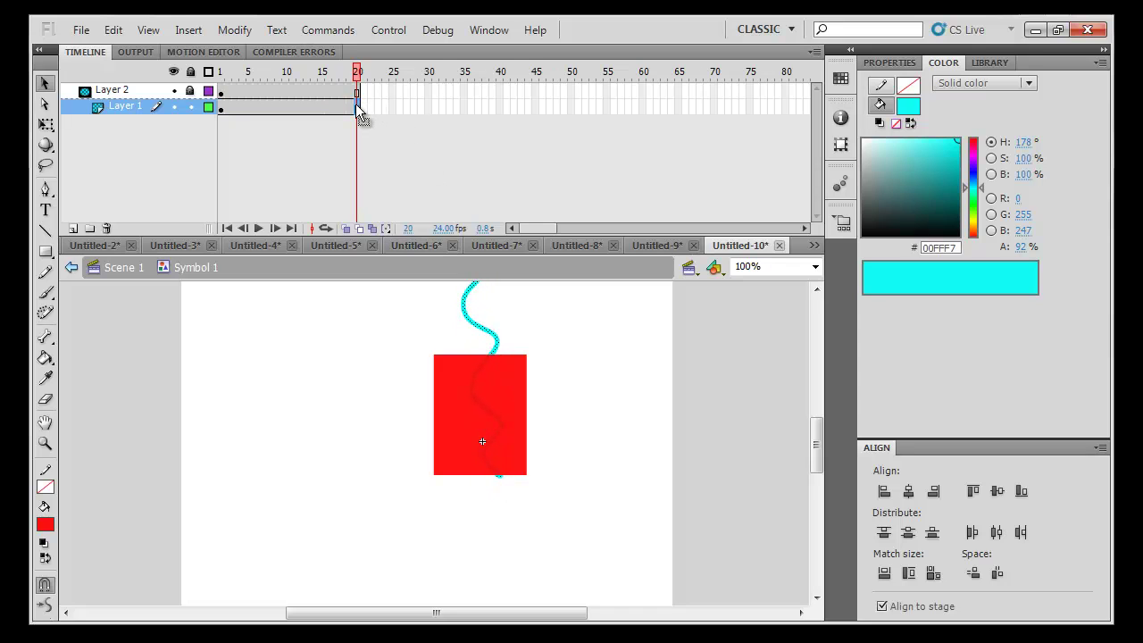
{"action": "right_click", "coordinate": [337, 107]}
{"action": "left_click", "coordinate": [404, 146]}
{"action": "left_click", "coordinate": [358, 107]}
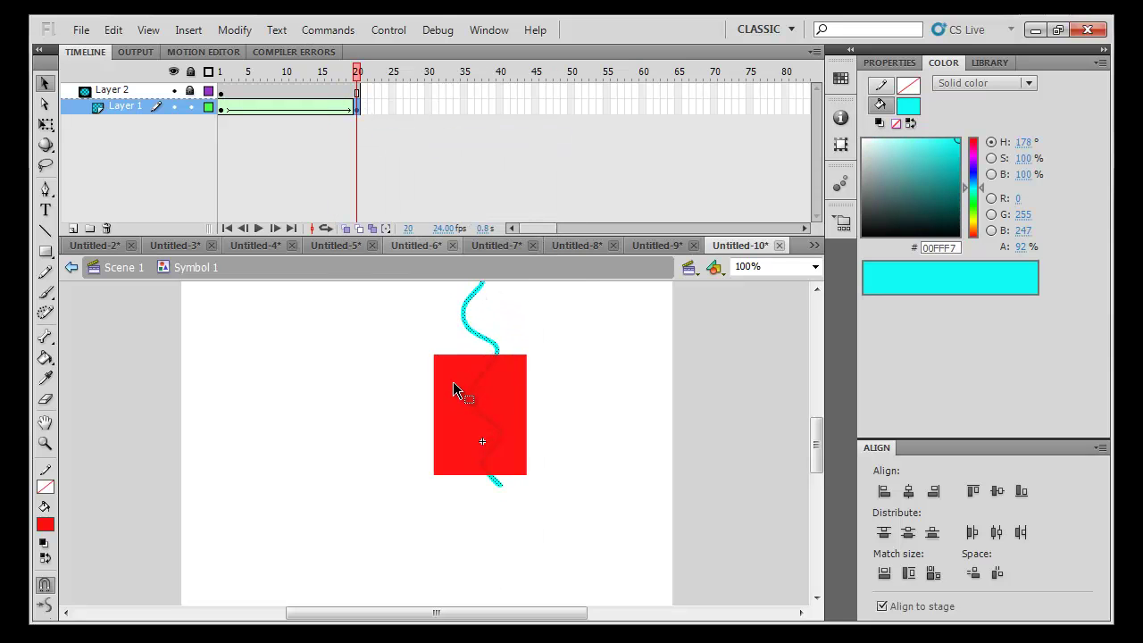
At frame 20, move the wavy line straight down until its upper end sits just above the red rectangle's top edge
{"action": "key", "text": "shift+Down"}
{"action": "key", "text": "shift+Down"}
{"action": "key", "text": "shift+Down"}
{"action": "key", "text": "shift+Down"}
{"action": "key", "text": "shift+Down"}
{"action": "key", "text": "shift+Down"}
{"action": "key", "text": "shift+Down"}
{"action": "key", "text": "shift+Down"}
{"action": "key", "text": "shift+Down"}
{"action": "key", "text": "shift+Down"}
{"action": "key", "text": "shift+Down"}
{"action": "key", "text": "shift+Down"}
{"action": "key", "text": "shift+Down"}
{"action": "key", "text": "shift+Down"}
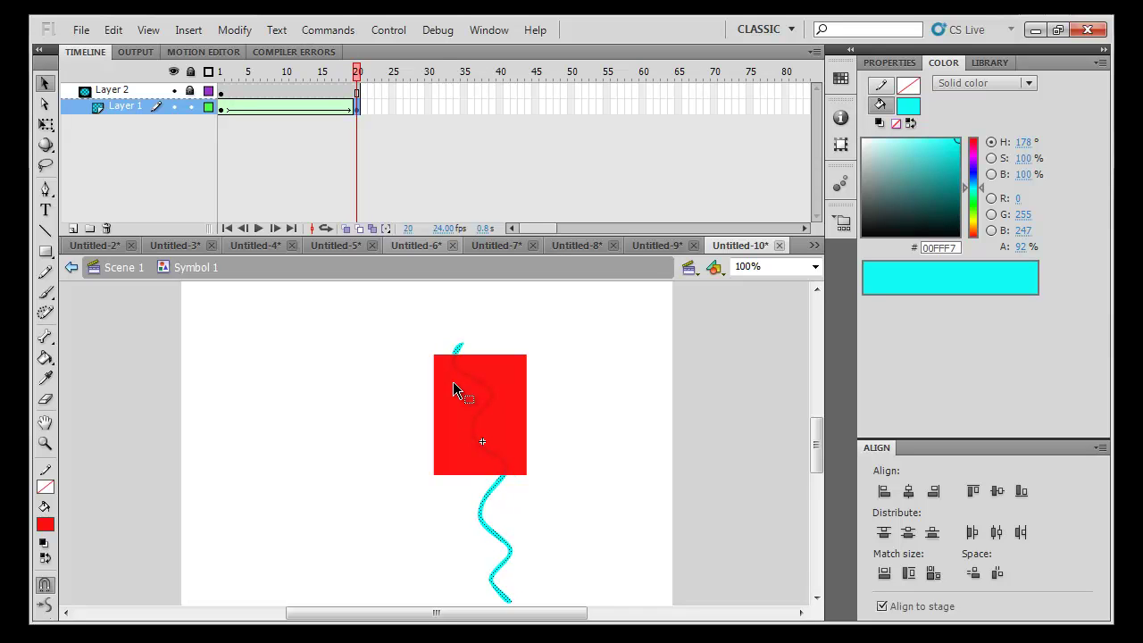
Lock Layer 1 to apply the mask, play the timeline, and test the movie
{"action": "left_click", "coordinate": [191, 107]}
{"action": "key", "text": "Return"}
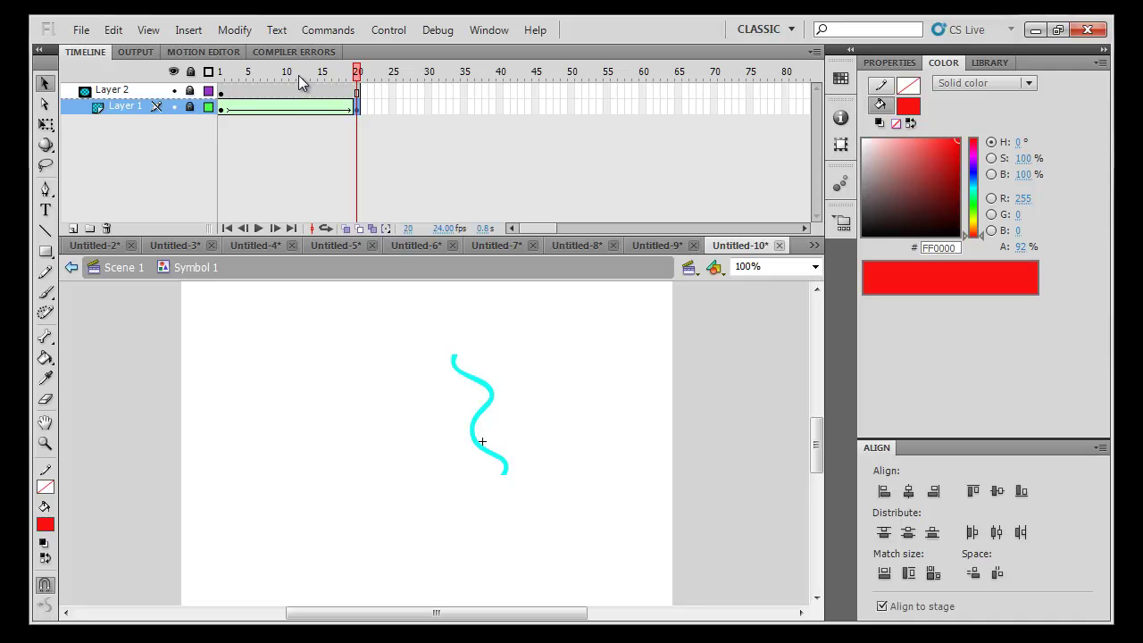
{"action": "key", "text": "ctrl+Return"}
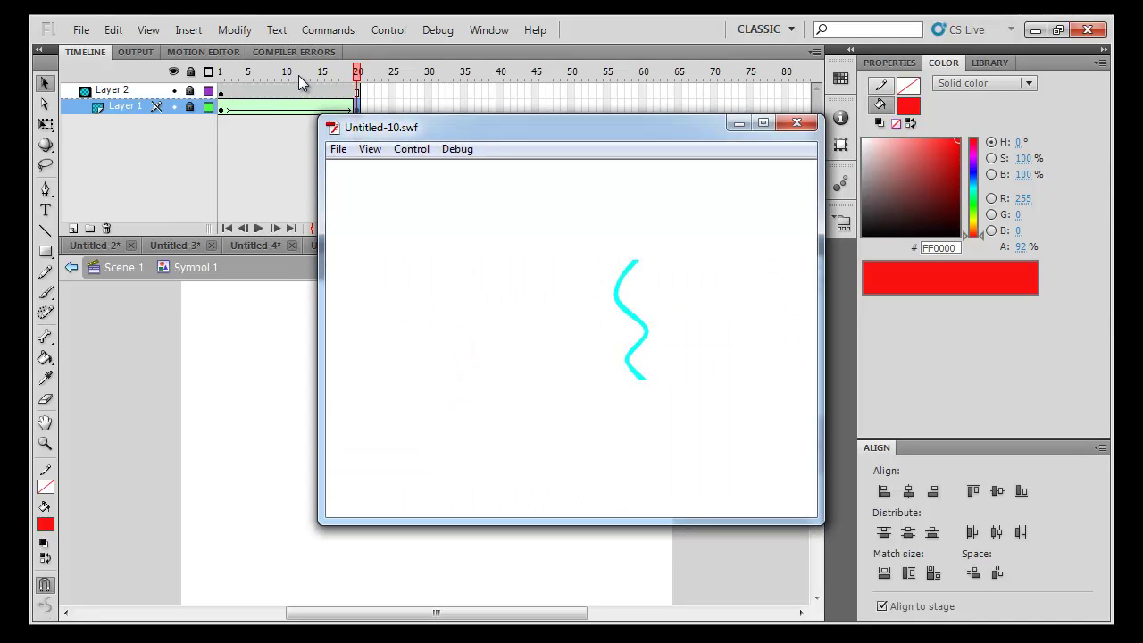
{"action": "left_click", "coordinate": [797, 128]}
Return to Scene 1, extend Layer 1 with more frames, and test the looping masked line
{"action": "left_click", "coordinate": [103, 268]}
{"action": "left_click_drag", "start_coordinate": [377, 95], "coordinate": [513, 89]}
{"action": "key", "text": "ctrl+Return"}
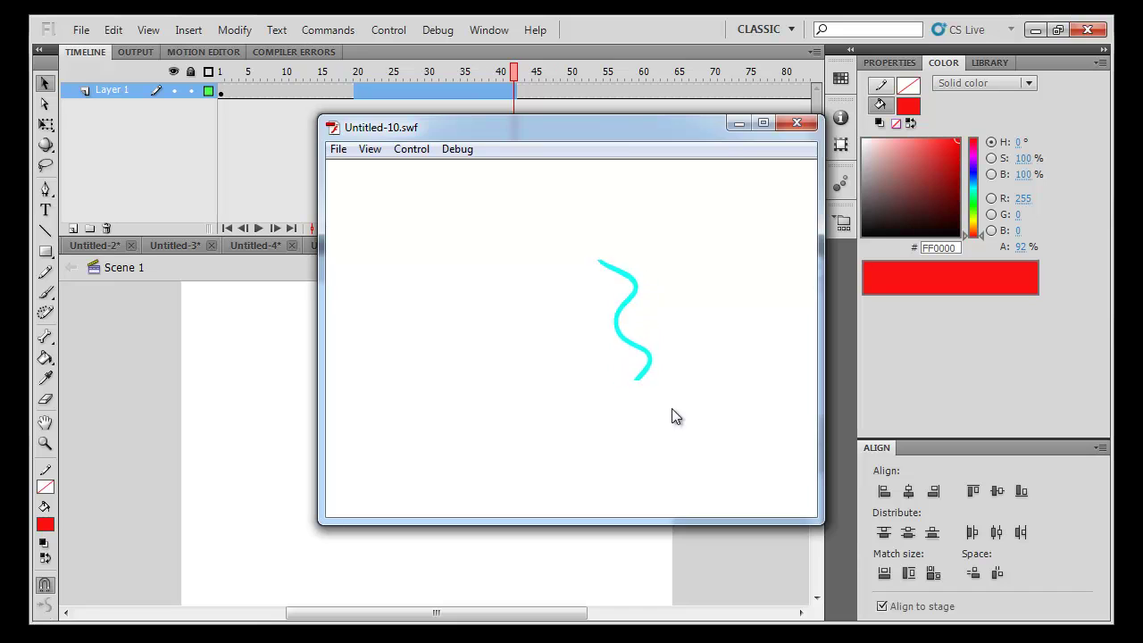
{"action": "left_click", "coordinate": [797, 123]}
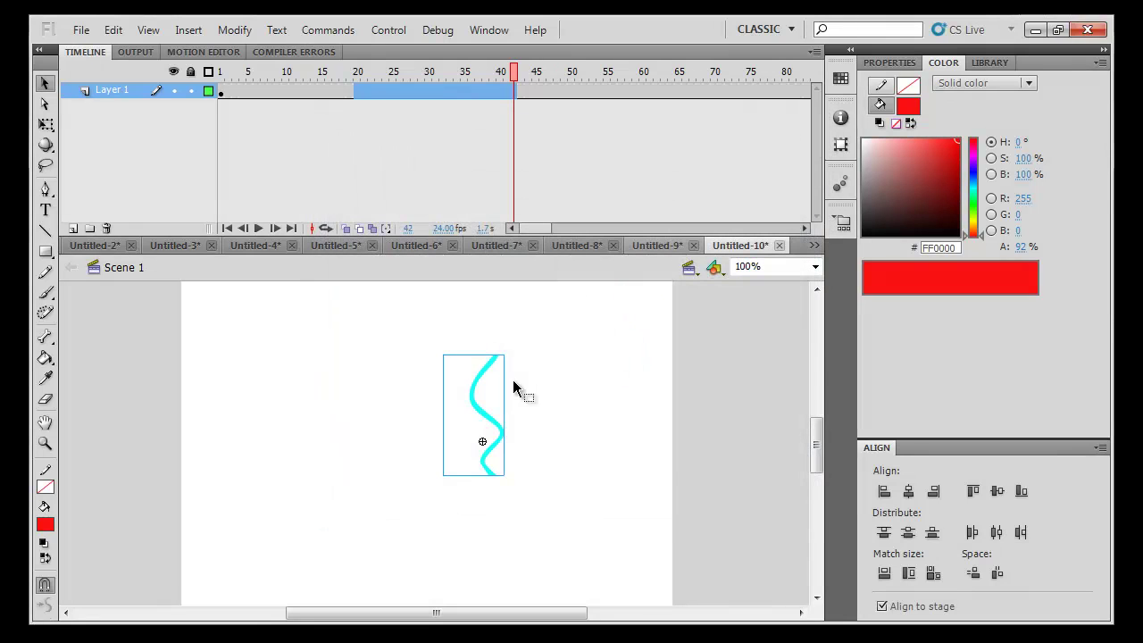
{"action": "left_click", "coordinate": [553, 332]}
Create another new document and set the Brush fill to black
{"action": "key", "text": "ctrl+n"}
{"action": "key", "text": "Return"}
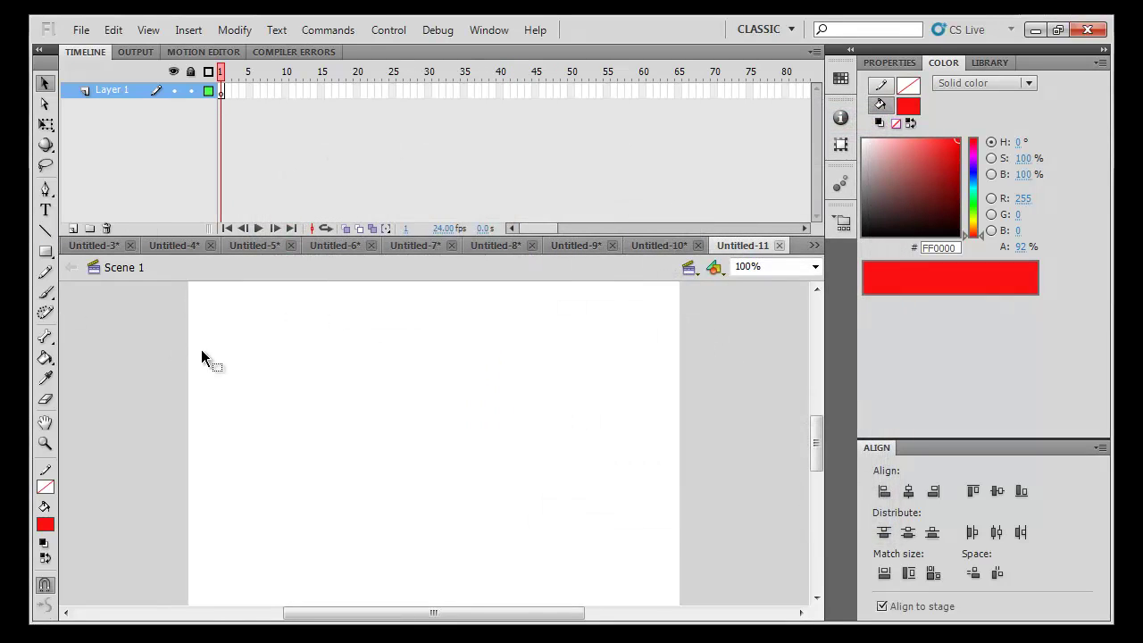
{"action": "key", "text": "b"}
{"action": "left_click", "coordinate": [47, 527]}
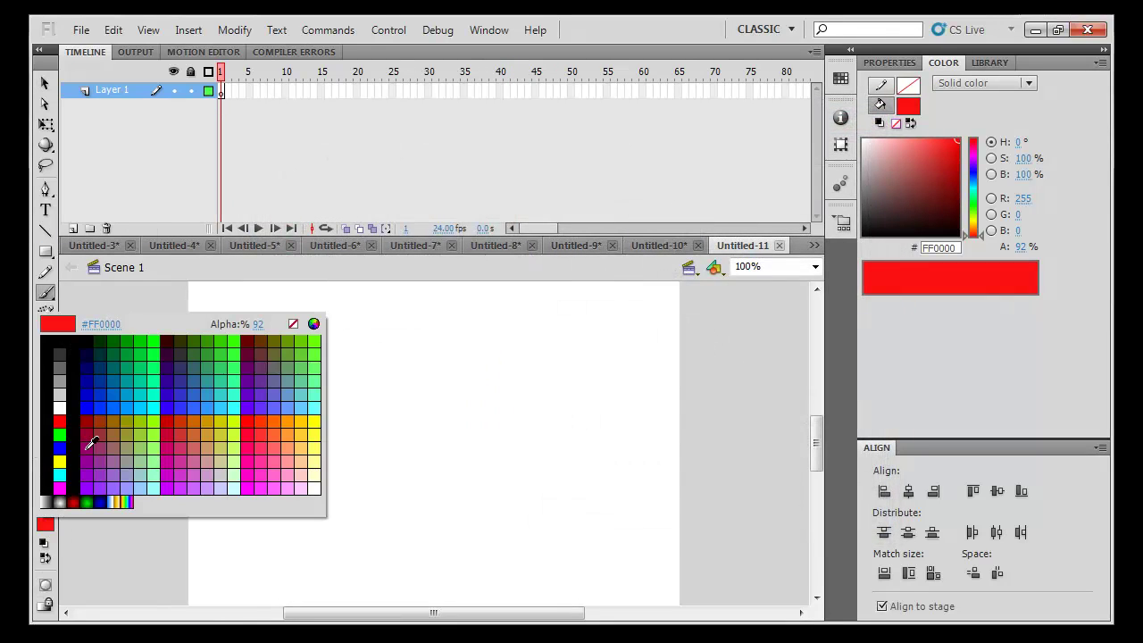
{"action": "left_click", "coordinate": [82, 446]}
Paint a pair of angry, slanted eyebrows with scribbled black eyes beneath them on Layer 1
{"action": "left_click_drag", "start_coordinate": [448, 409], "coordinate": [547, 370]}
{"action": "mouse_move", "coordinate": [302, 377]}
{"action": "left_mouse_down"}
{"action": "mouse_move", "coordinate": [380, 415]}
{"action": "mouse_move", "coordinate": [327, 408]}
{"action": "mouse_move", "coordinate": [386, 412]}
{"action": "left_mouse_up"}
{"action": "left_click_drag", "start_coordinate": [464, 408], "coordinate": [453, 412]}
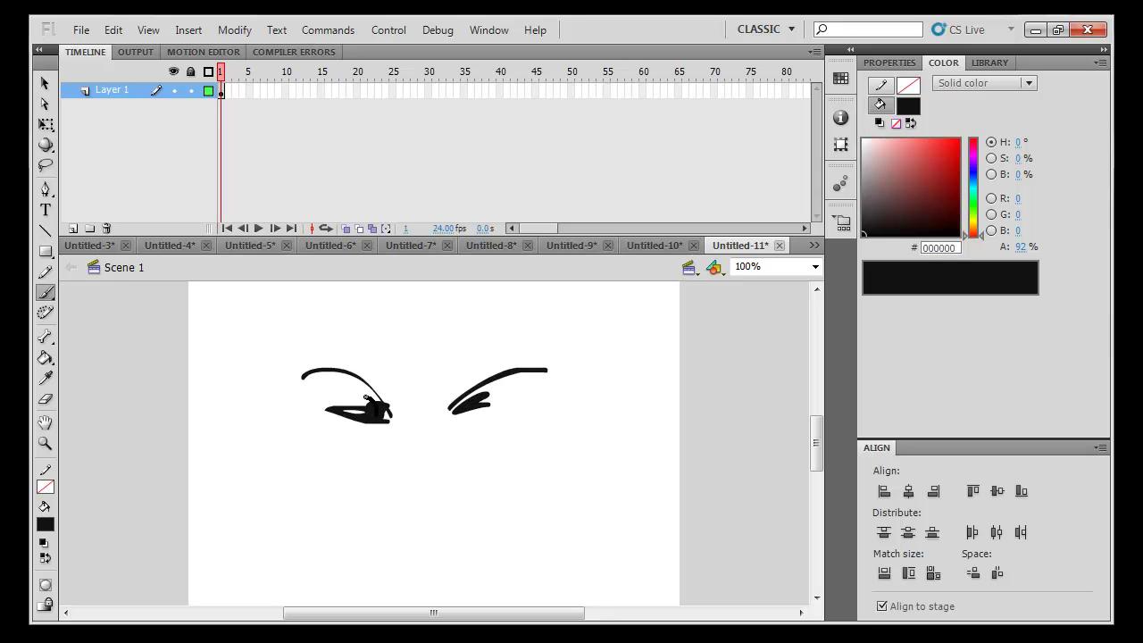
{"action": "left_click_drag", "start_coordinate": [346, 395], "coordinate": [364, 403]}
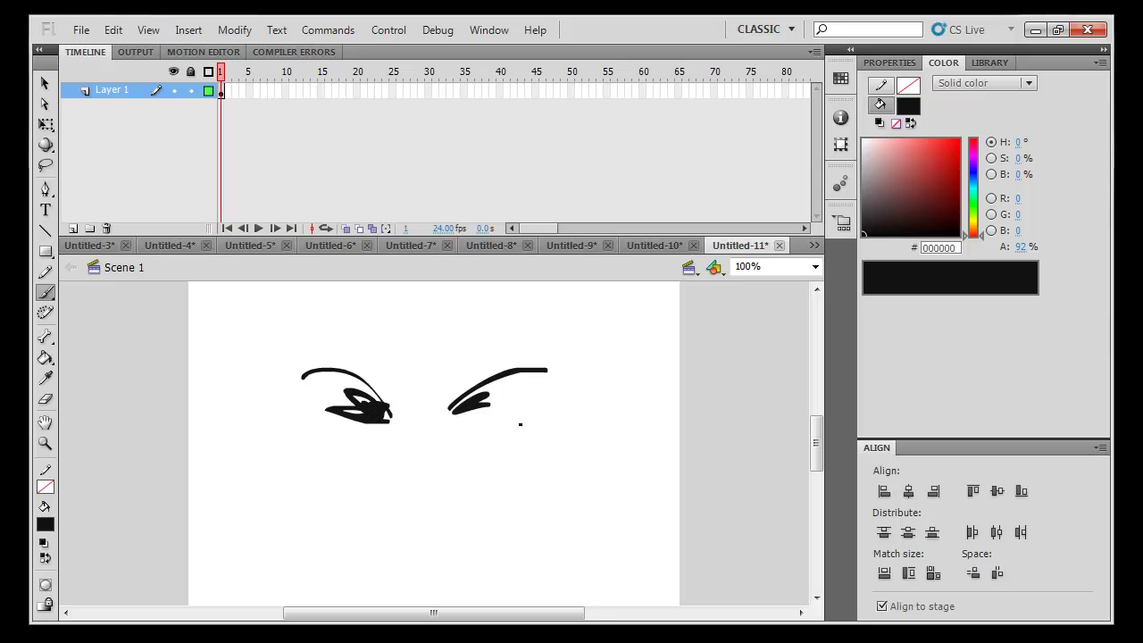
Lock Layer 1, add a layer above it, and draw a light cyan #66FFFF rectangle without an outline beside the eye
{"action": "left_click", "coordinate": [73, 229]}
{"action": "scroll", "coordinate": [357, 390], "scroll_direction": "right", "scroll_amount": 2}
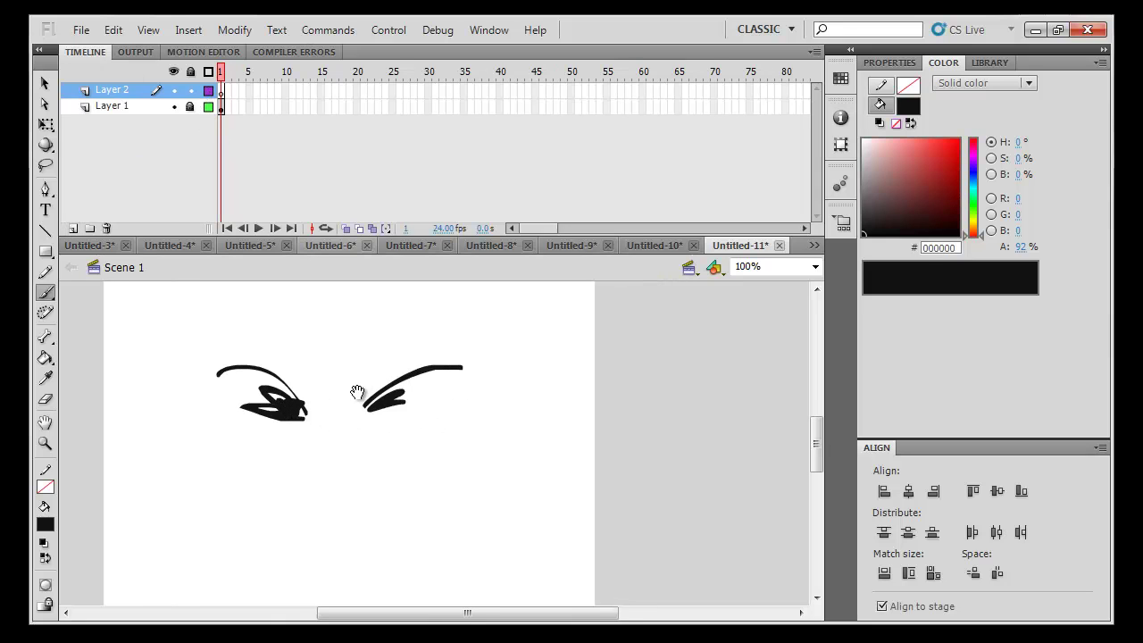
{"action": "left_click", "coordinate": [45, 251]}
{"action": "left_click", "coordinate": [45, 524]}
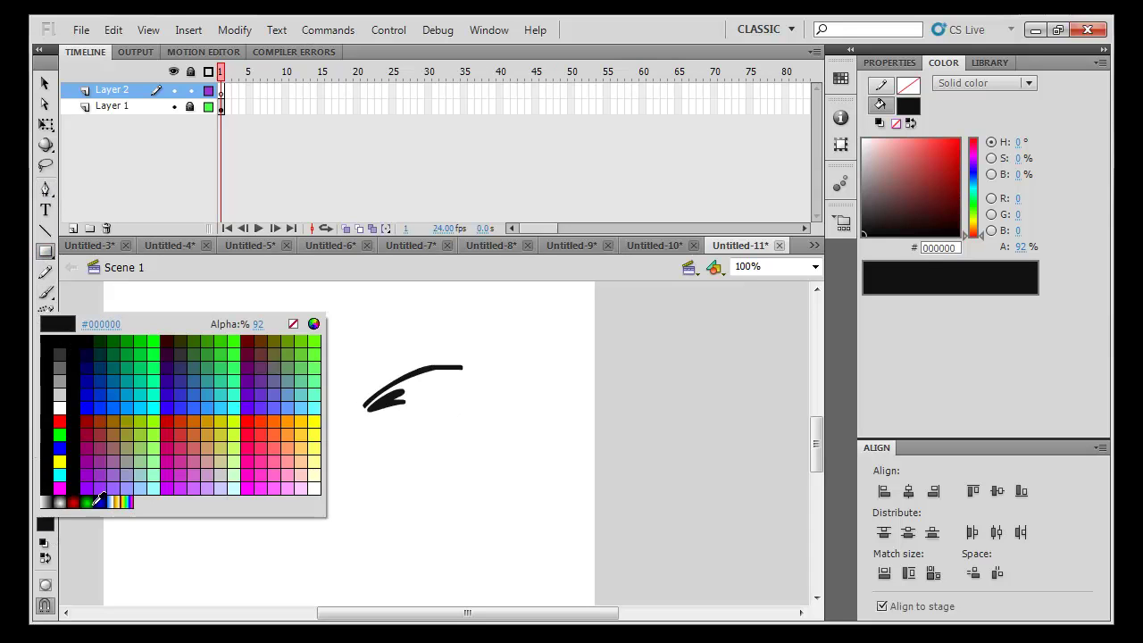
{"action": "left_click", "coordinate": [316, 407]}
{"action": "left_click_drag", "start_coordinate": [465, 427], "coordinate": [629, 502]}
Reshape the cyan rectangle into an arched tear stream that narrows at the inner corner of the eye and widens outward
{"action": "key", "text": "v"}
{"action": "left_click_drag", "start_coordinate": [500, 404], "coordinate": [773, 429]}
{"action": "left_click_drag", "start_coordinate": [587, 421], "coordinate": [587, 327]}
{"action": "left_click_drag", "start_coordinate": [507, 471], "coordinate": [528, 368]}
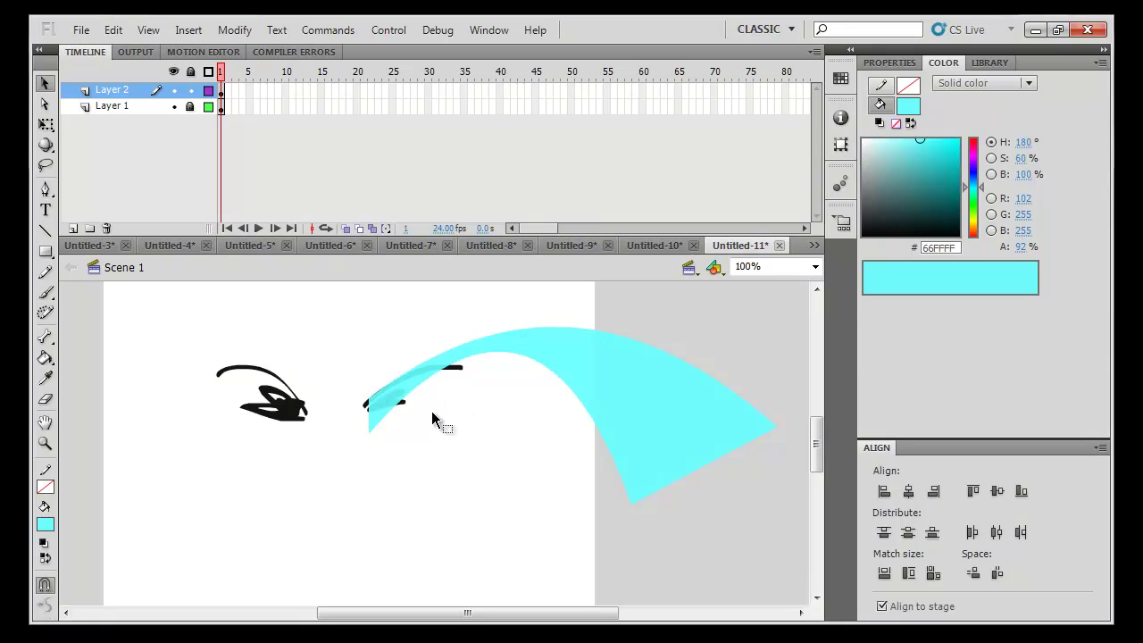
{"action": "left_click_drag", "start_coordinate": [376, 436], "coordinate": [368, 409]}
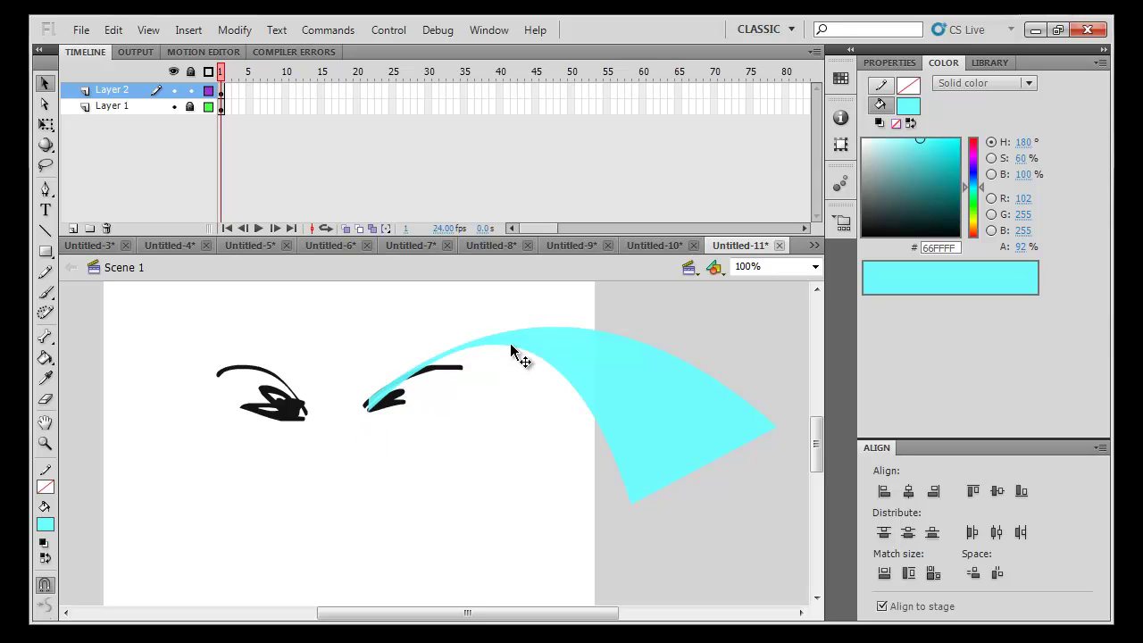
{"action": "left_click_drag", "start_coordinate": [514, 352], "coordinate": [539, 353]}
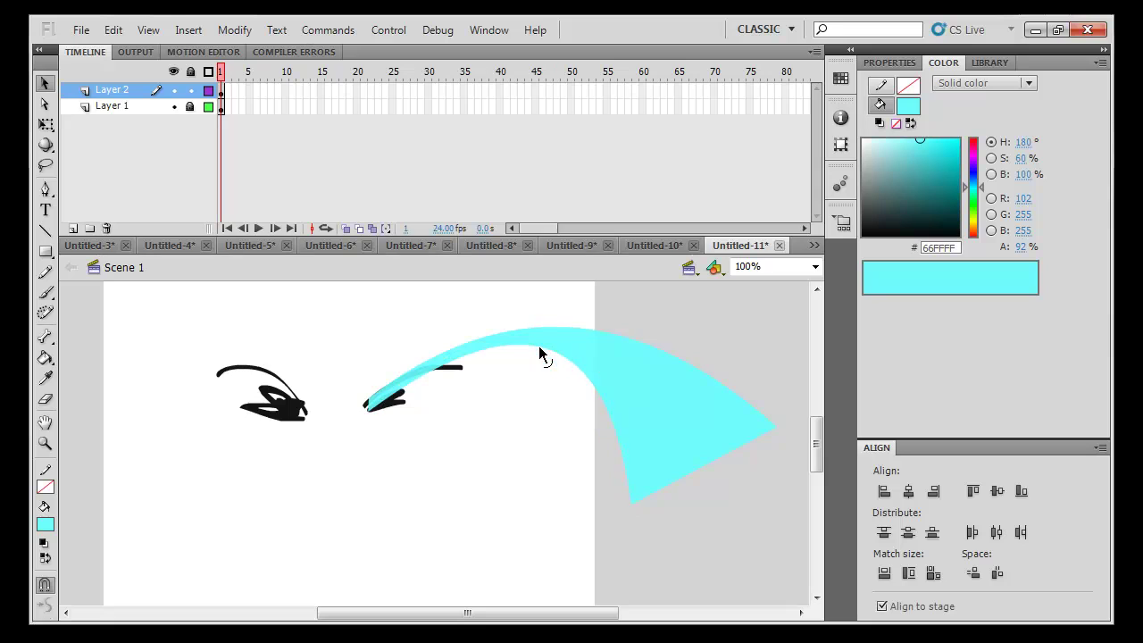
Brush a ragged splash outline around the wide end of the tear stream and fill it with the same cyan
{"action": "scroll", "coordinate": [543, 441], "scroll_direction": "right", "scroll_amount": 3}
{"action": "left_click", "coordinate": [611, 434]}
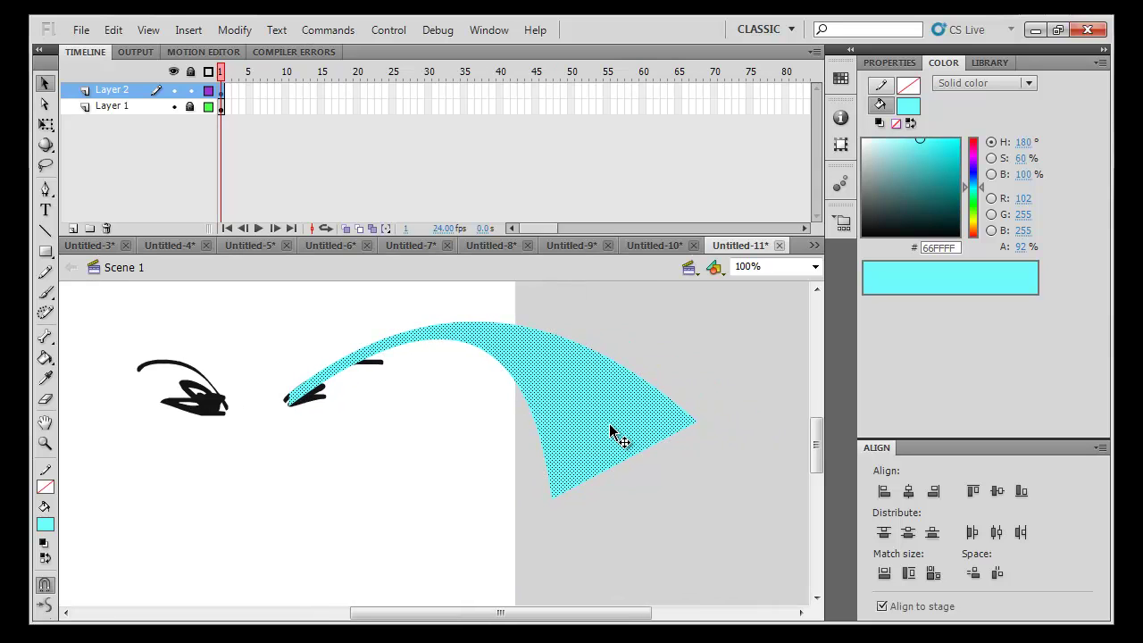
{"action": "left_click", "coordinate": [501, 473]}
{"action": "key", "text": "b"}
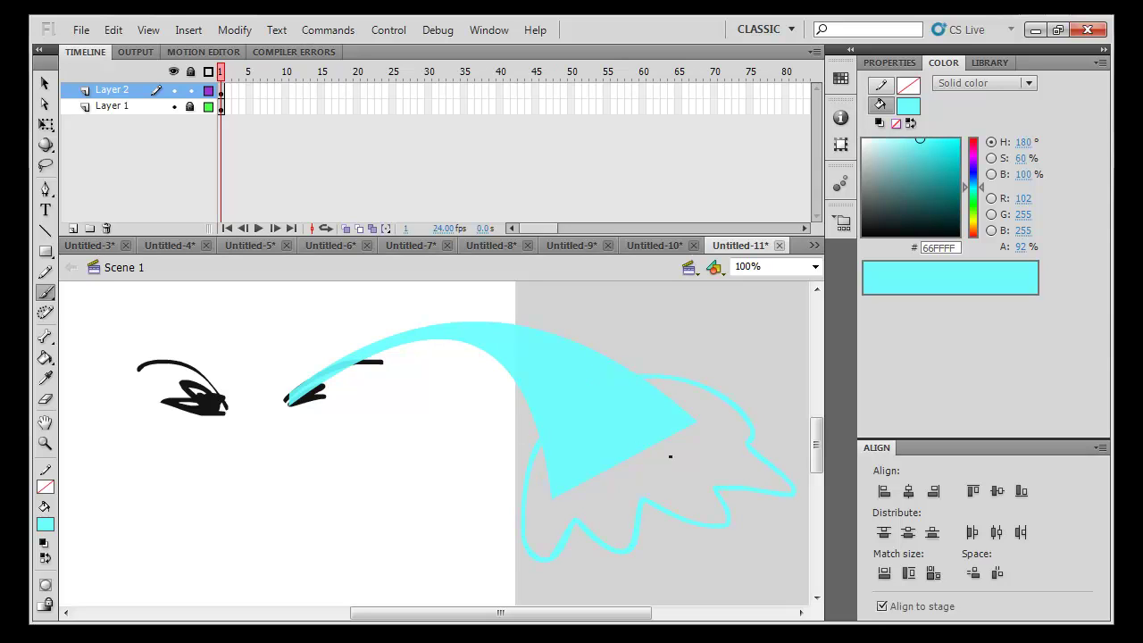
{"action": "key", "text": "k"}
{"action": "key", "text": "p"}
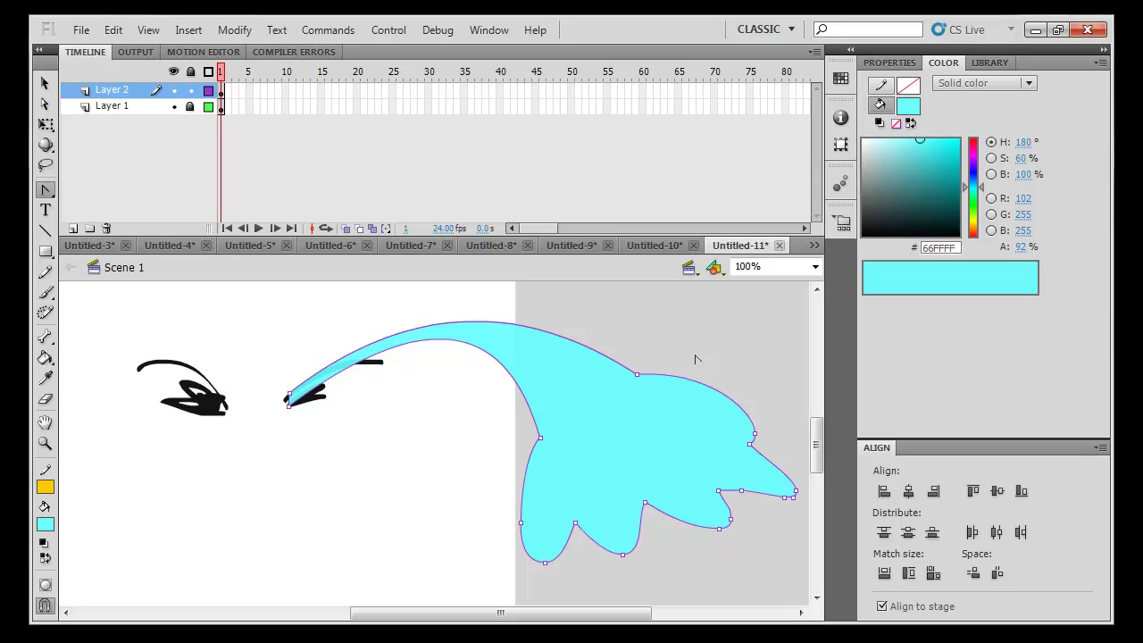
{"action": "key", "text": "v"}
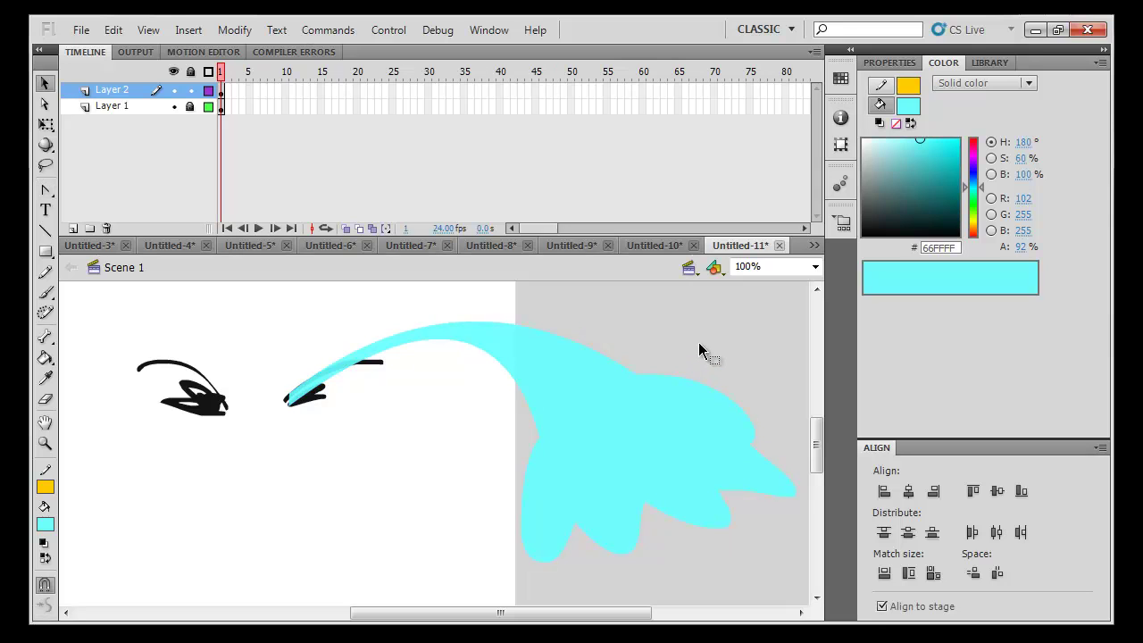
Convert the tear stream into a graphic symbol named Symbol 1 and open it for editing
{"action": "left_click", "coordinate": [598, 409]}
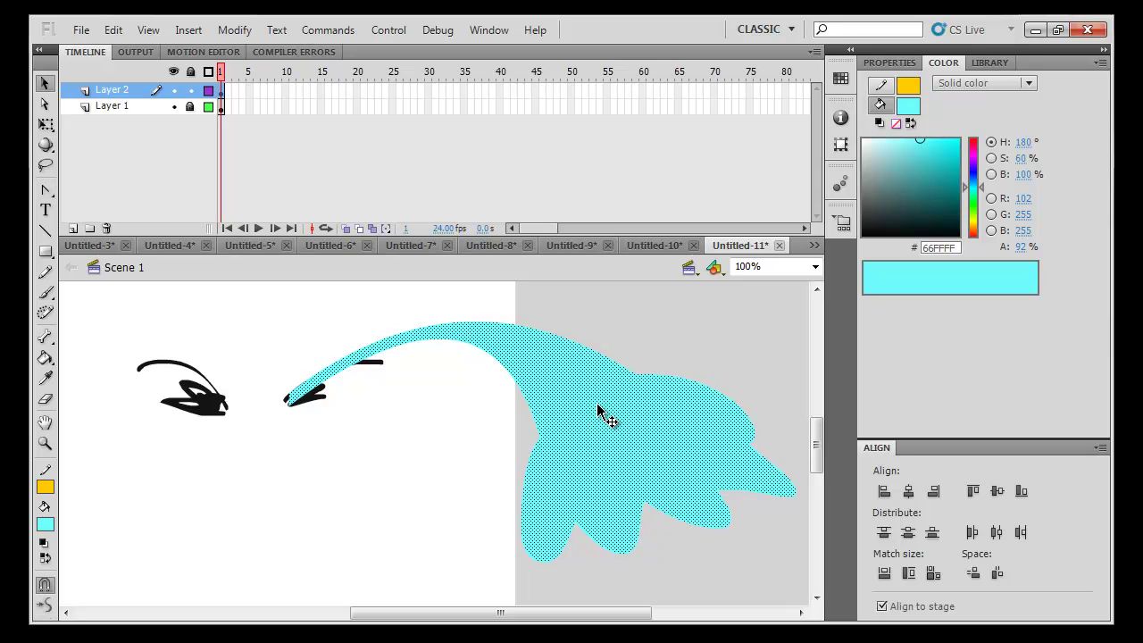
{"action": "key", "text": "F8"}
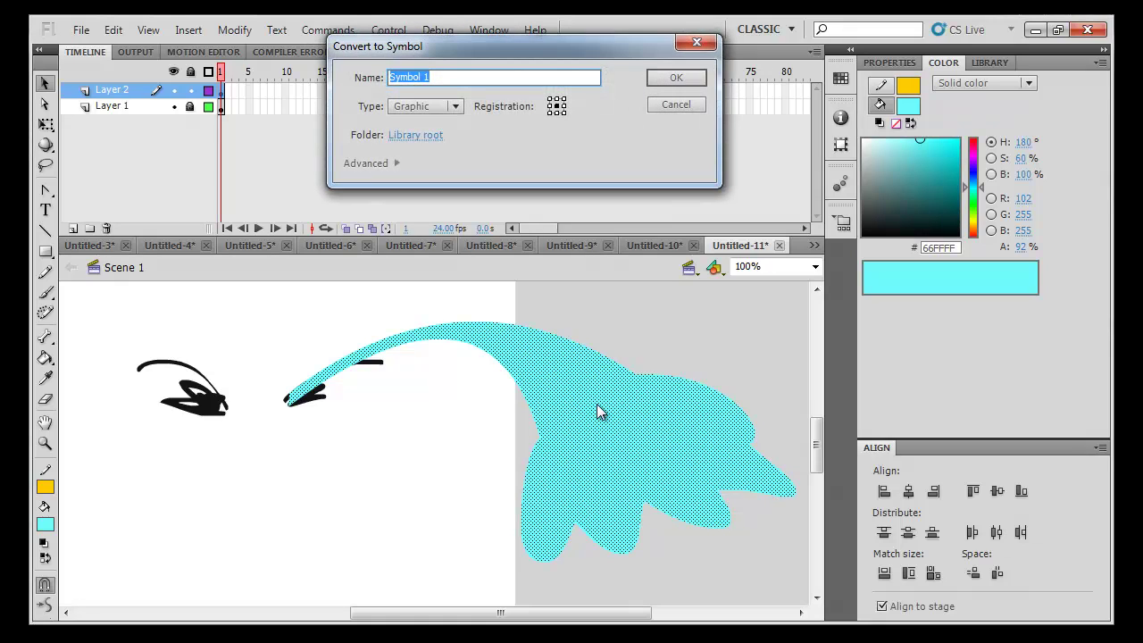
{"action": "key", "text": "Return"}
{"action": "double_click", "coordinate": [592, 426]}
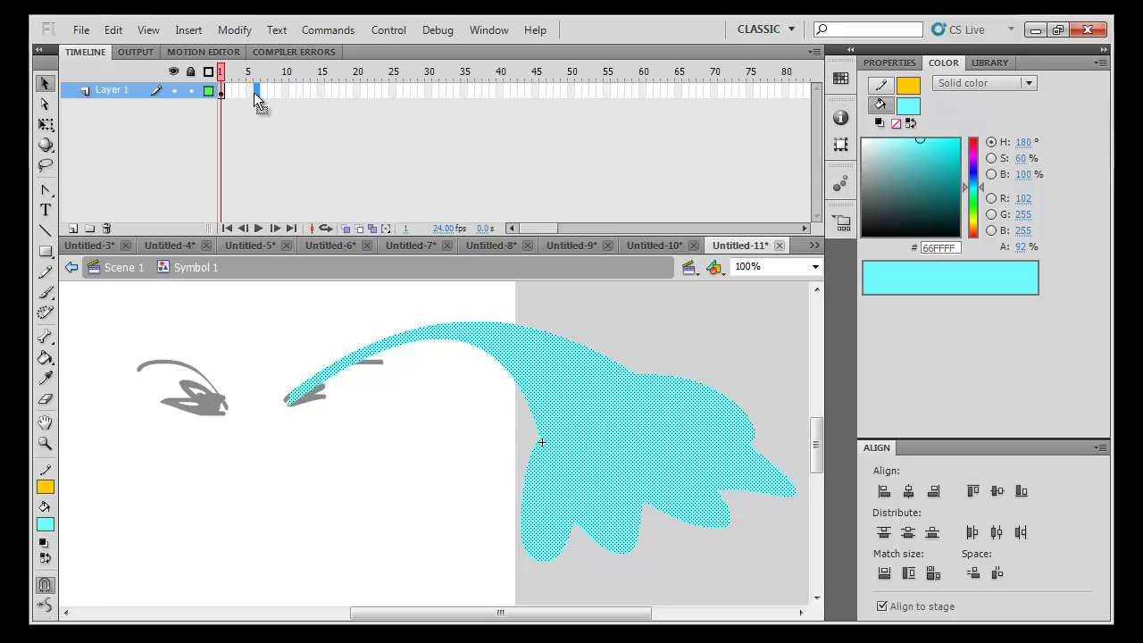
Add a keyframe at frame 6 of the symbol and create a shape tween between frames 1 and 6
{"action": "left_click", "coordinate": [255, 92]}
{"action": "key", "text": "F6"}
{"action": "right_click", "coordinate": [250, 94]}
{"action": "left_click", "coordinate": [331, 120]}
On frame 1, scale the tear stream down and flatten it, keeping its narrow end at the eye
{"action": "key", "text": "q"}
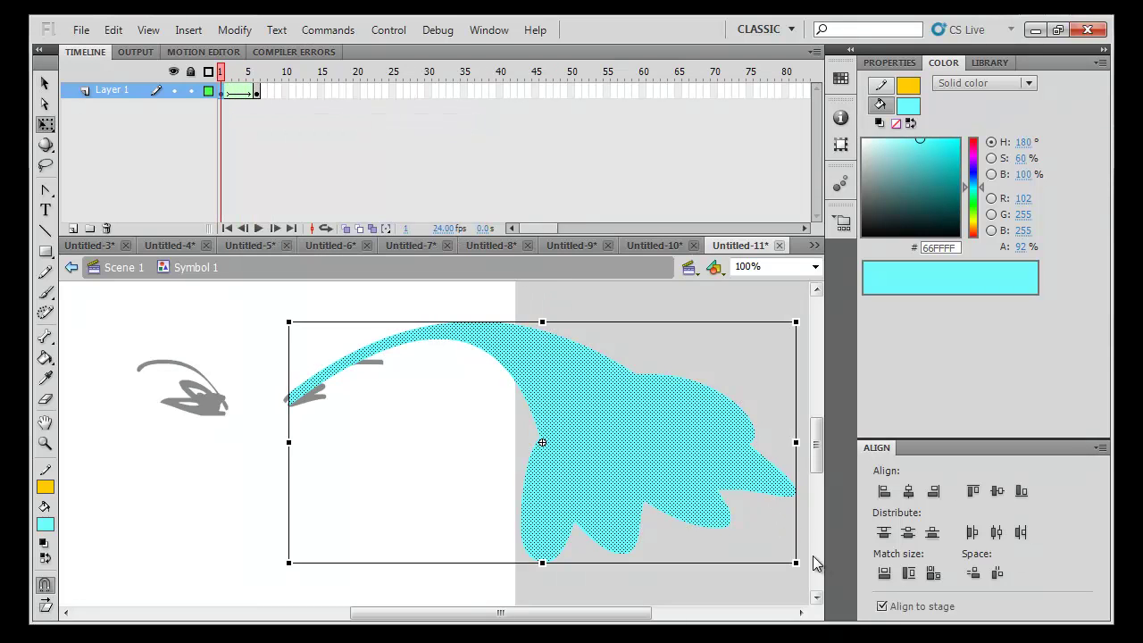
{"action": "left_click_drag", "start_coordinate": [796, 563], "coordinate": [675, 501]}
{"action": "left_click_drag", "start_coordinate": [600, 422], "coordinate": [601, 448]}
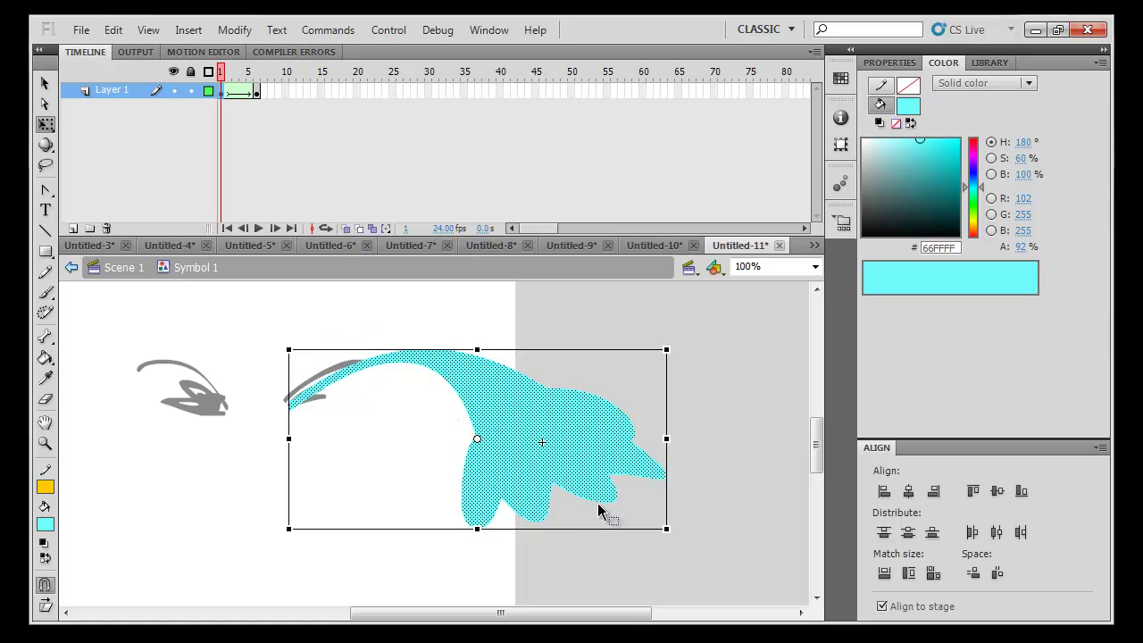
{"action": "left_click_drag", "start_coordinate": [476, 530], "coordinate": [477, 496]}
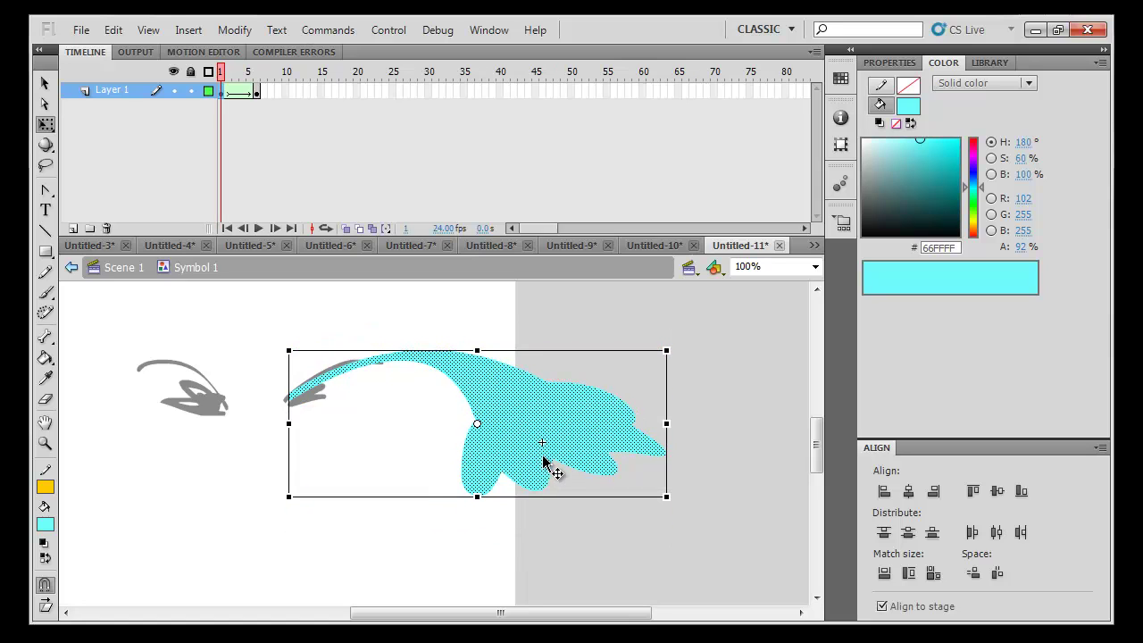
Play the tear tween on the timeline and test the movie
{"action": "key", "text": "Return"}
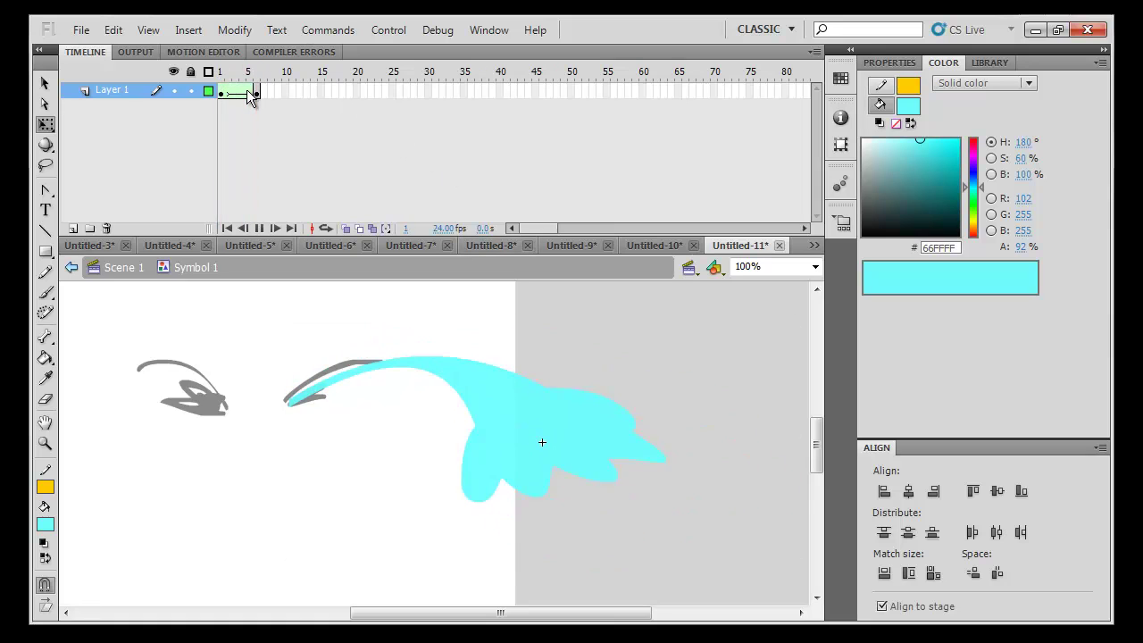
{"action": "key", "text": "Return"}
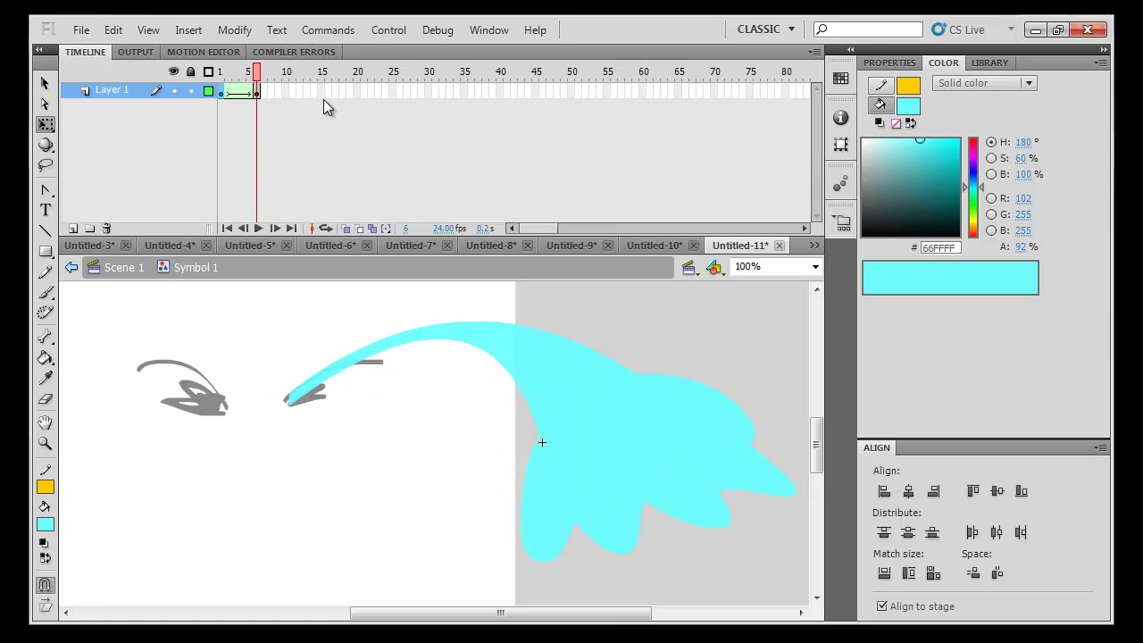
{"action": "key", "text": "ctrl+Return"}
{"action": "left_click", "coordinate": [796, 122]}
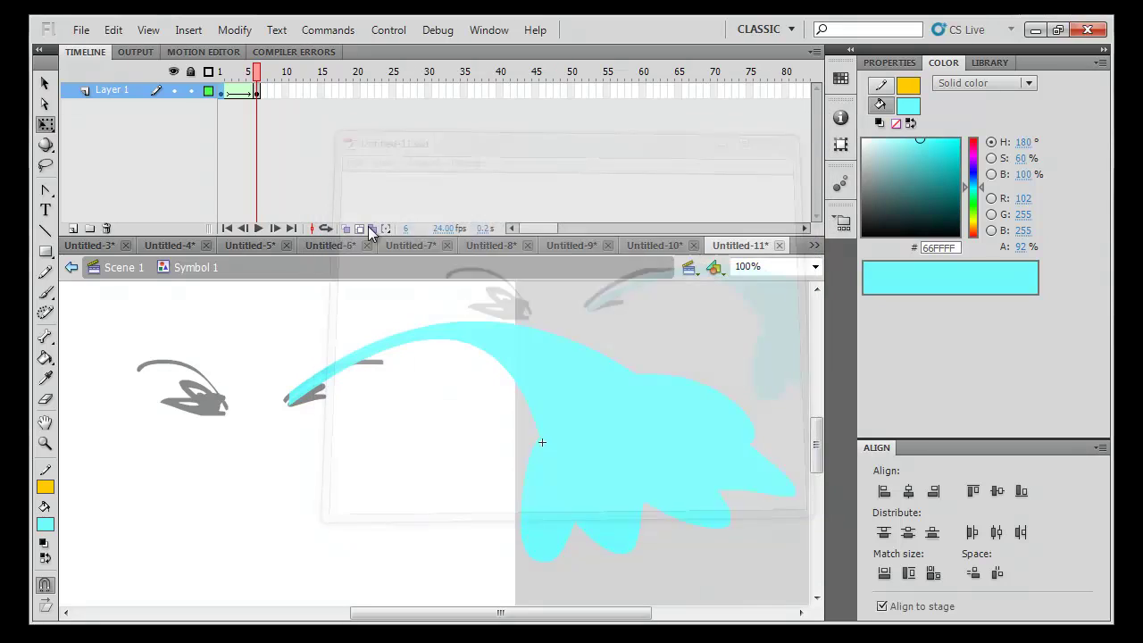
Return to Scene 1, extend both layers to frame 69, and test the looping tear animation
{"action": "left_click", "coordinate": [71, 267]}
{"action": "left_click_drag", "start_coordinate": [394, 93], "coordinate": [547, 155]}
{"action": "key", "text": "F5"}
{"action": "key", "text": "ctrl+Return"}
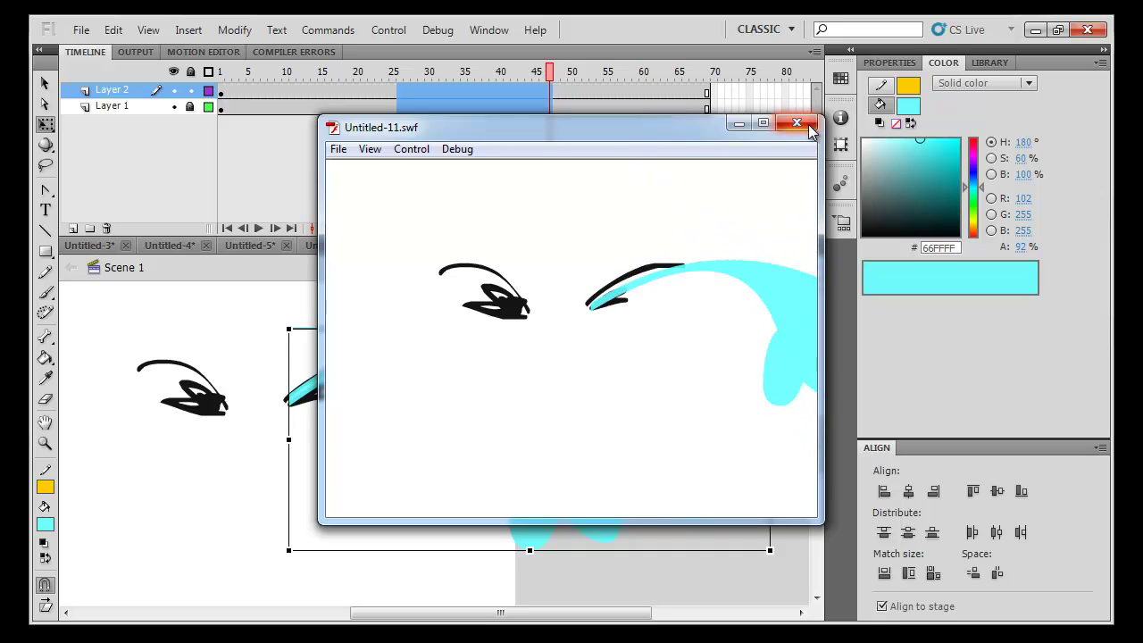
{"action": "left_click", "coordinate": [797, 123]}
Unlock Layer 1, scale the eyes and tear stream down together to fit inside the stage, and test the movie
{"action": "key", "text": "ctrl+minus"}
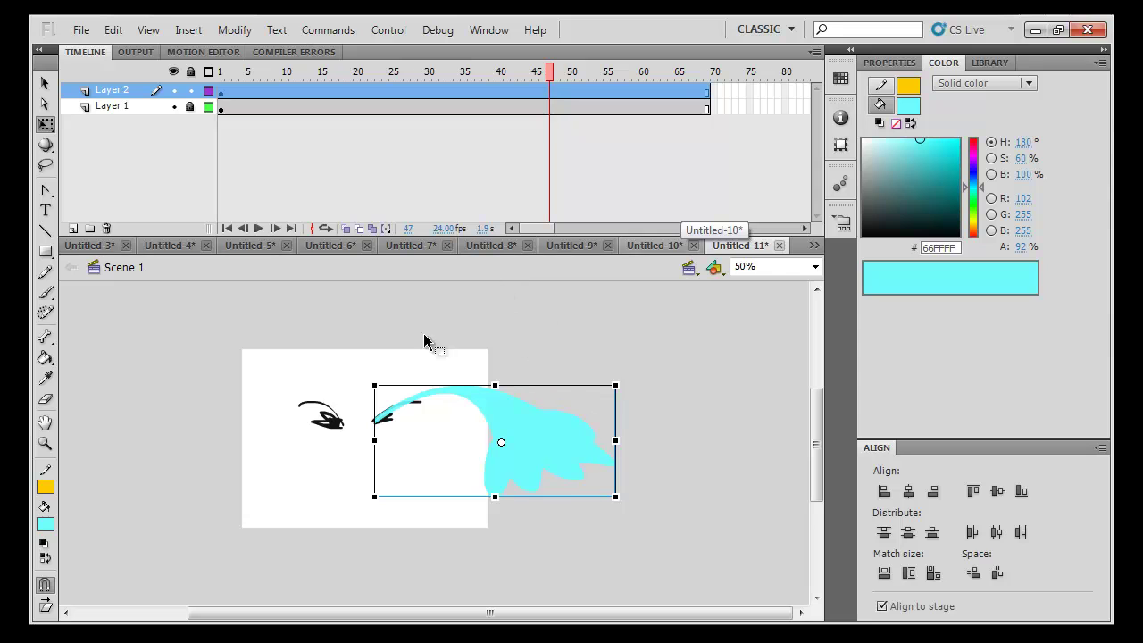
{"action": "left_click", "coordinate": [249, 106]}
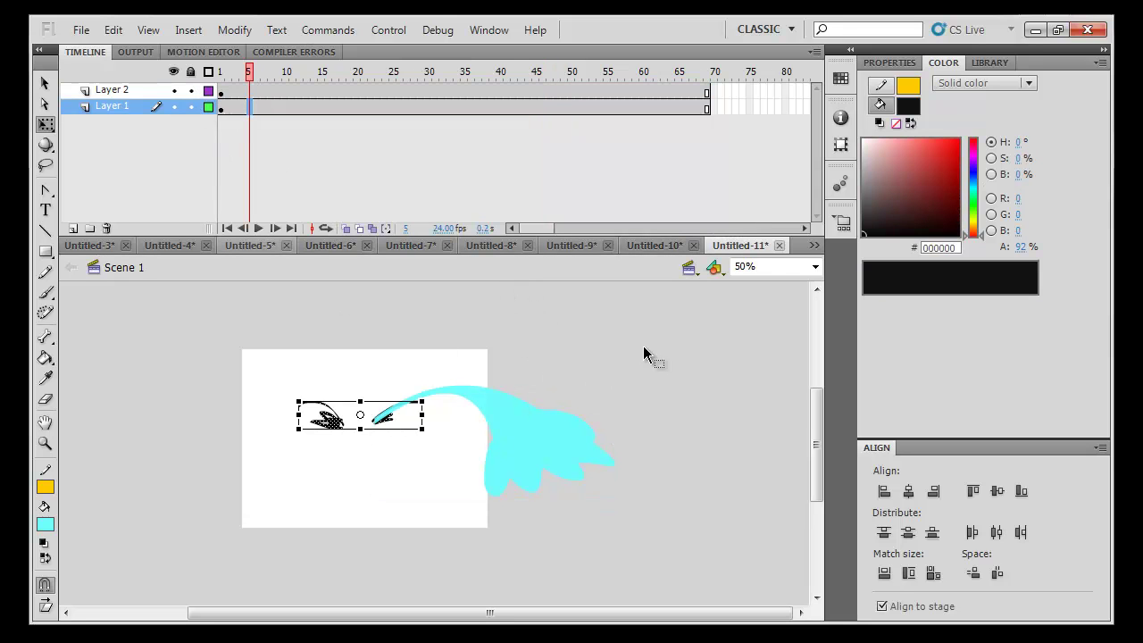
{"action": "key", "text": "ctrl+a"}
{"action": "left_click_drag", "start_coordinate": [502, 447], "coordinate": [464, 437]}
{"action": "key", "text": "ctrl+Return"}
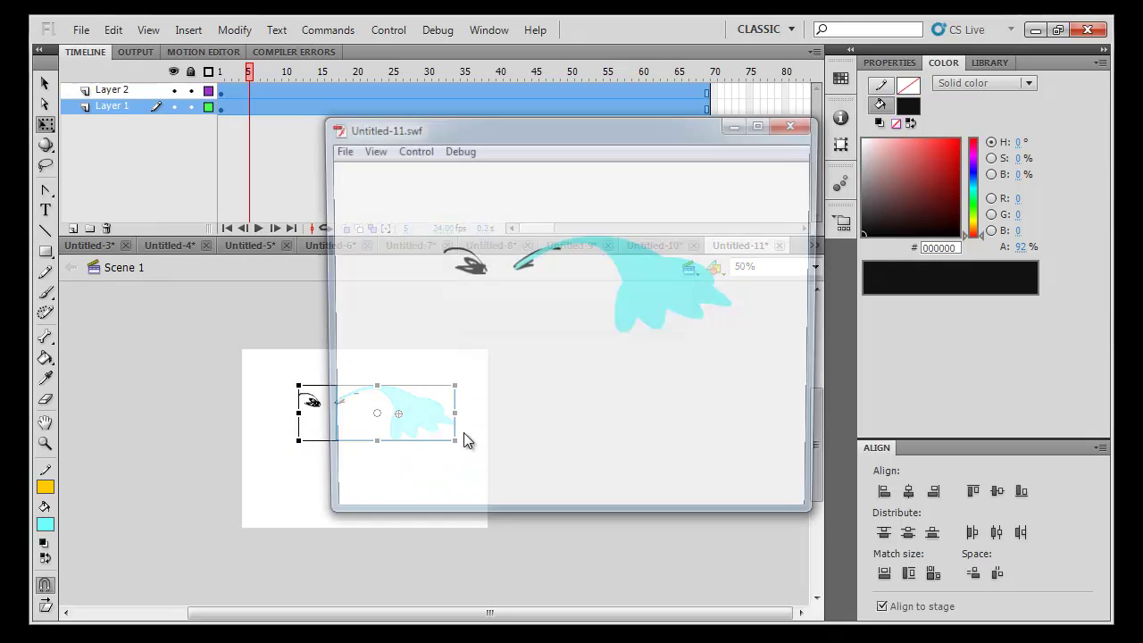
{"action": "left_click", "coordinate": [809, 125]}
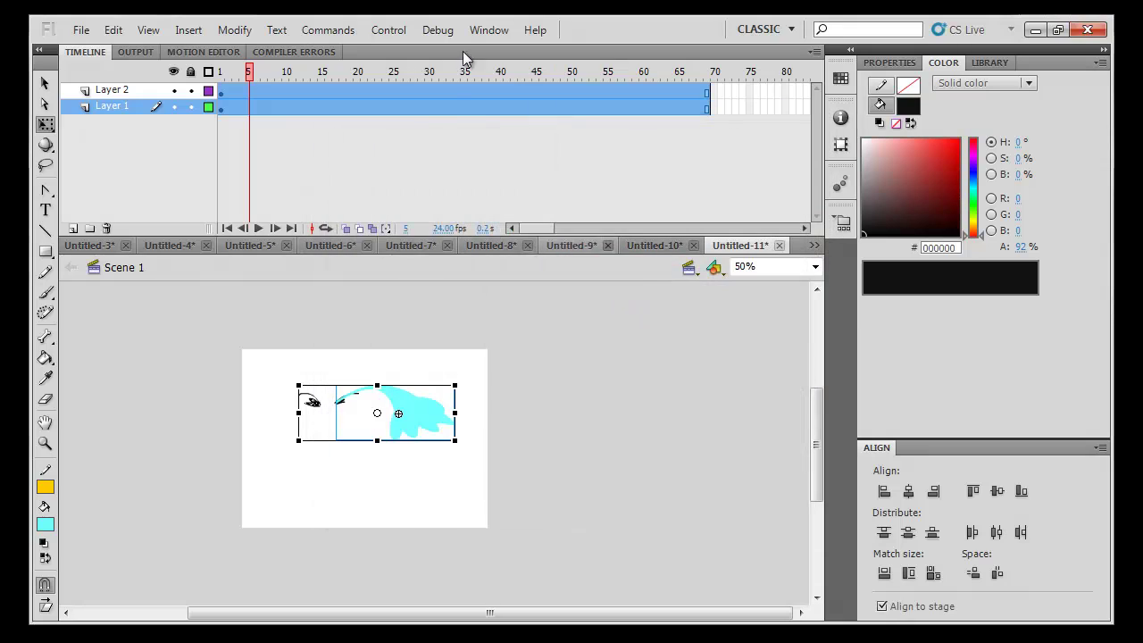
Open the tear stream symbol for editing from the stage
{"action": "left_click", "coordinate": [442, 71]}
{"action": "left_click", "coordinate": [411, 422]}
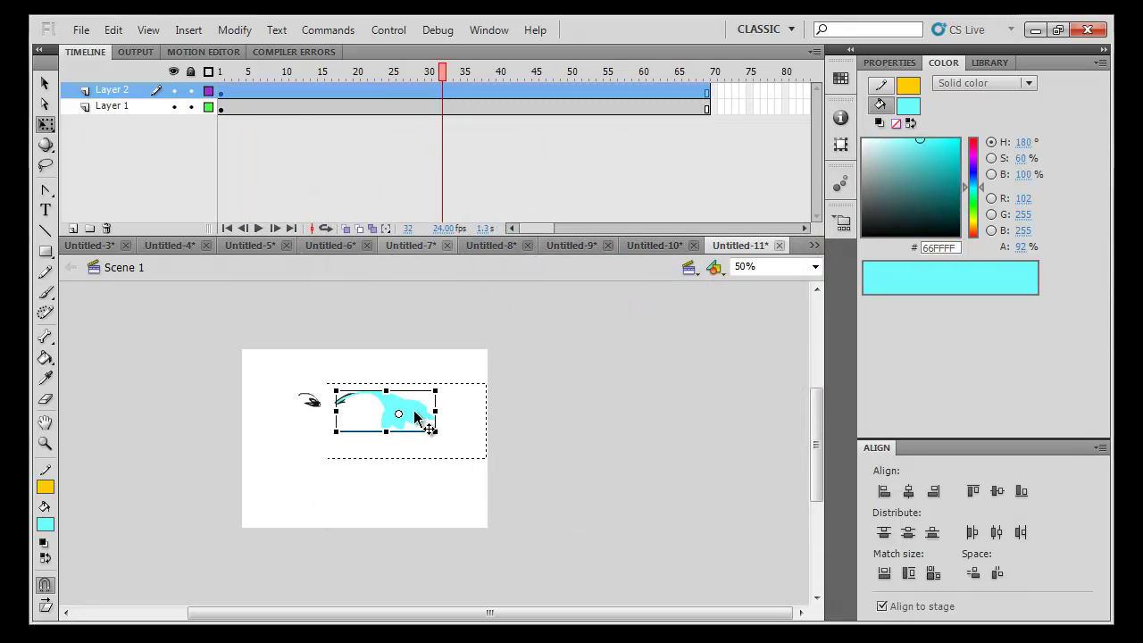
{"action": "double_click", "coordinate": [416, 417]}
{"action": "key", "text": "ctrl+equal"}
{"action": "key", "text": "ctrl+equal"}
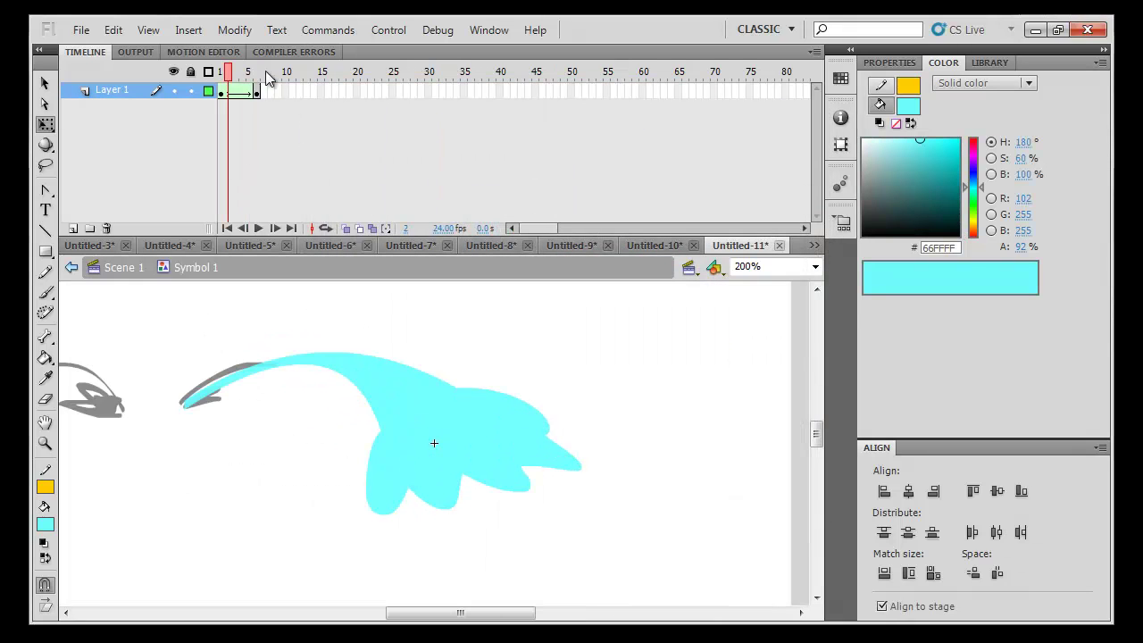
At frame 6, brush a larger ragged outline around the splash and fill it with cyan
{"action": "left_click", "coordinate": [255, 74]}
{"action": "left_click_drag", "start_coordinate": [572, 390], "coordinate": [559, 359]}
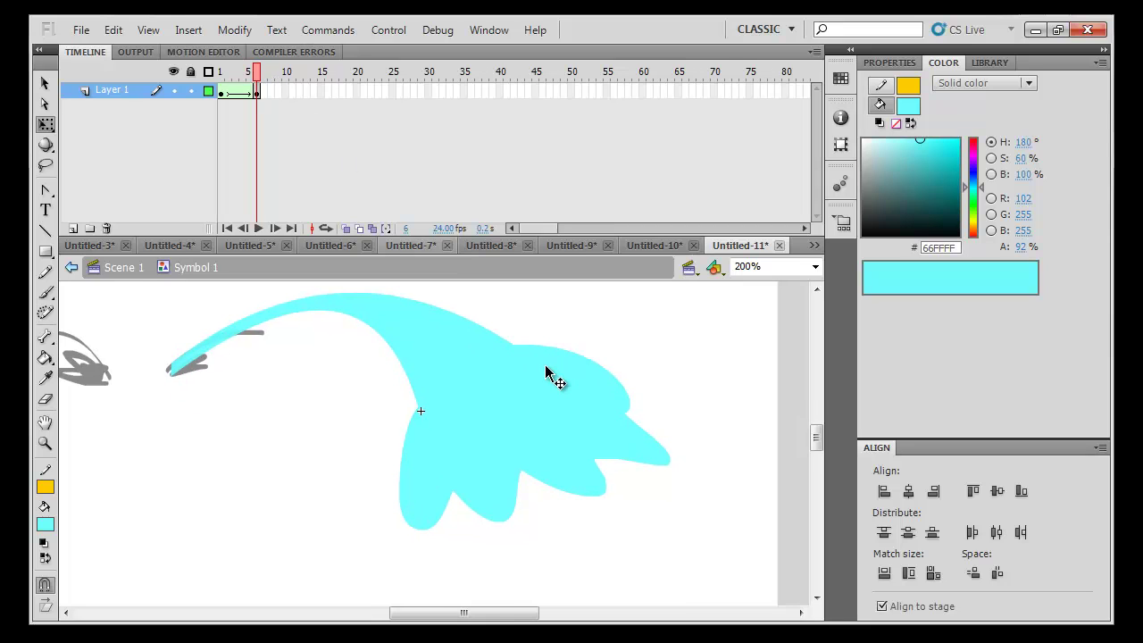
{"action": "key", "text": "b"}
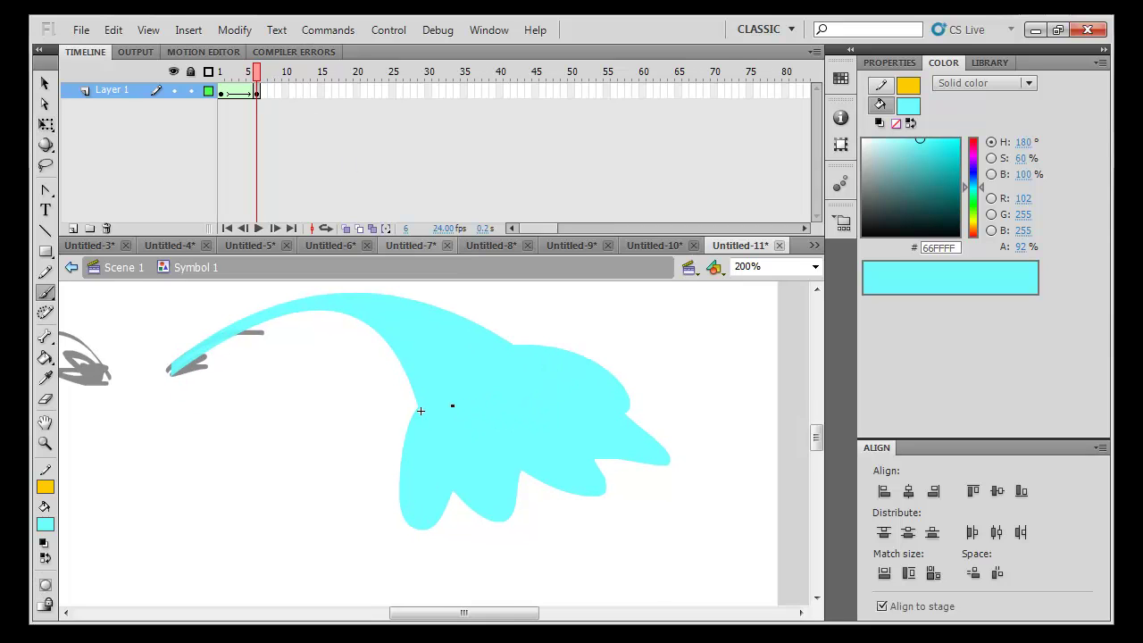
{"action": "key", "text": "b"}
{"action": "key", "text": "b"}
{"action": "mouse_move", "coordinate": [410, 379]}
{"action": "left_mouse_down"}
{"action": "mouse_move", "coordinate": [355, 535]}
{"action": "mouse_move", "coordinate": [395, 559]}
{"action": "left_mouse_up"}
{"action": "left_click_drag", "start_coordinate": [500, 535], "coordinate": [636, 528]}
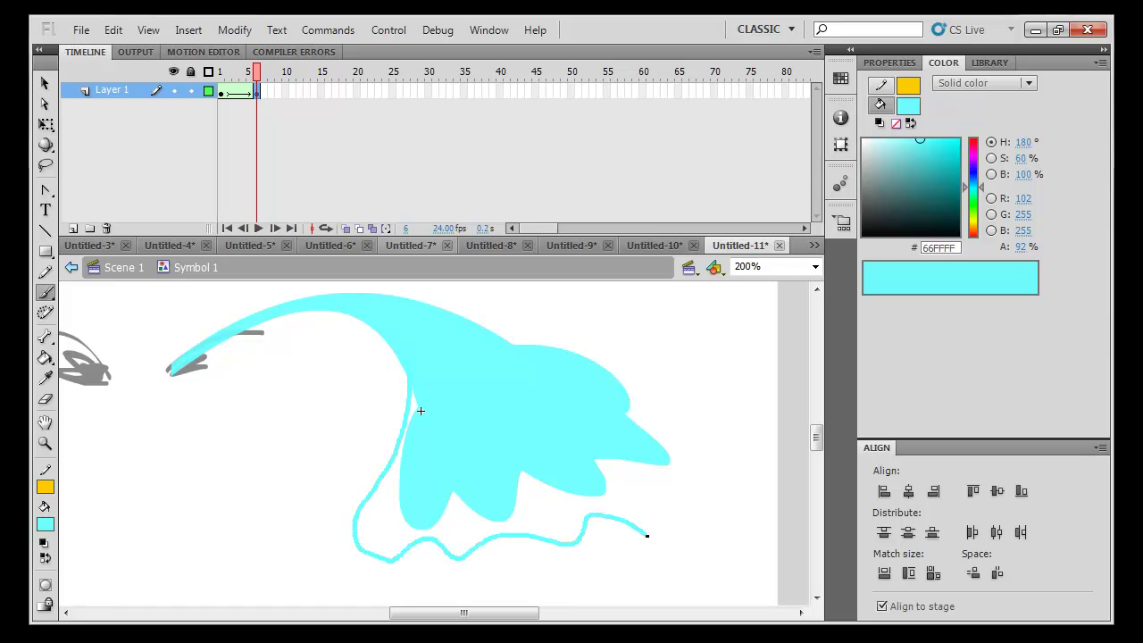
{"action": "mouse_move", "coordinate": [681, 488]}
{"action": "left_mouse_down"}
{"action": "mouse_move", "coordinate": [696, 448]}
{"action": "mouse_move", "coordinate": [658, 359]}
{"action": "mouse_move", "coordinate": [555, 304]}
{"action": "mouse_move", "coordinate": [459, 303]}
{"action": "left_mouse_up"}
{"action": "left_click_drag", "start_coordinate": [337, 303], "coordinate": [323, 311]}
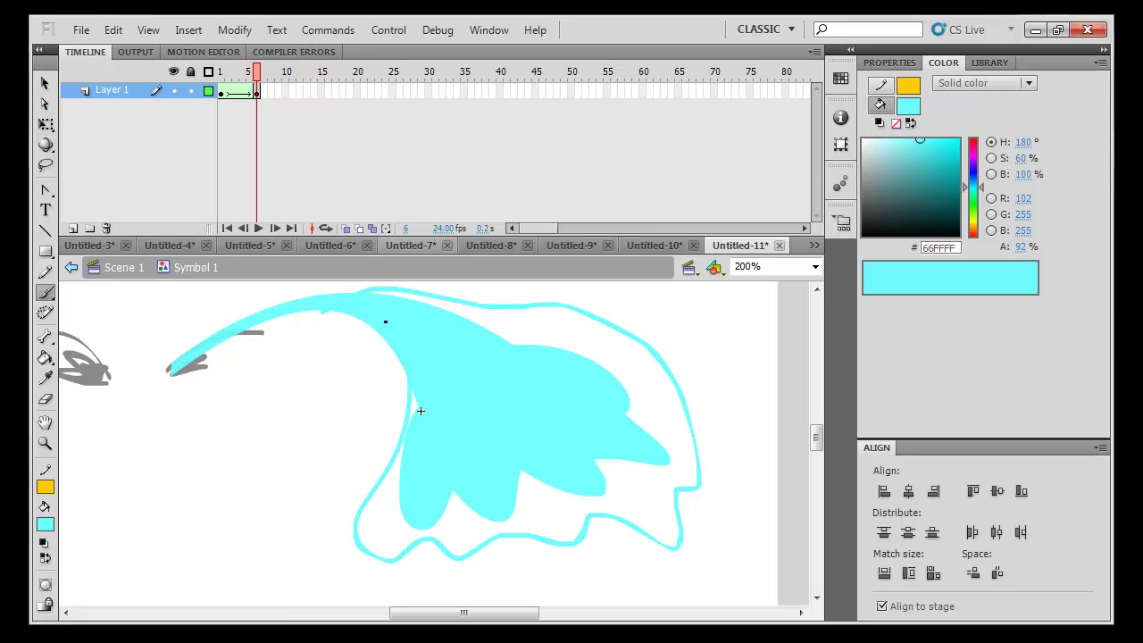
{"action": "left_click", "coordinate": [602, 349]}
{"action": "key", "text": "v"}
Add a layer above the tear tween, lock Layer 1, and put blank keyframes on the new layer through frame 6
{"action": "left_click_drag", "start_coordinate": [257, 92], "coordinate": [338, 151]}
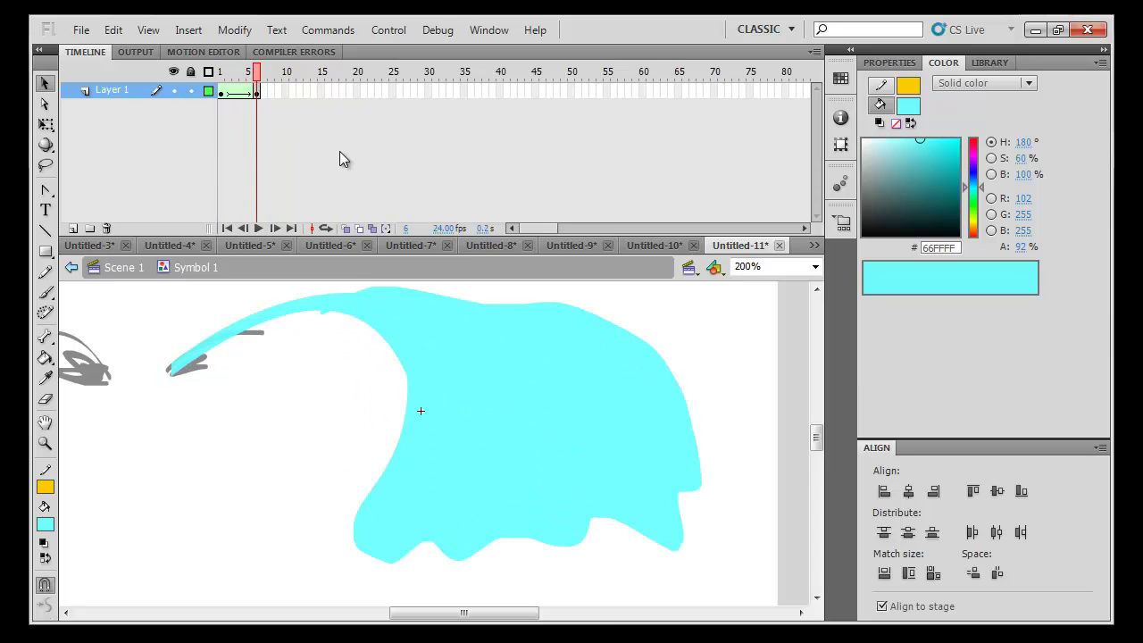
{"action": "left_click", "coordinate": [73, 228]}
{"action": "left_click", "coordinate": [190, 107]}
{"action": "mouse_move", "coordinate": [240, 91]}
{"action": "left_mouse_down"}
{"action": "mouse_move", "coordinate": [259, 105]}
{"action": "mouse_move", "coordinate": [223, 106]}
{"action": "mouse_move", "coordinate": [234, 108]}
{"action": "left_mouse_up"}
{"action": "key", "text": "F7"}
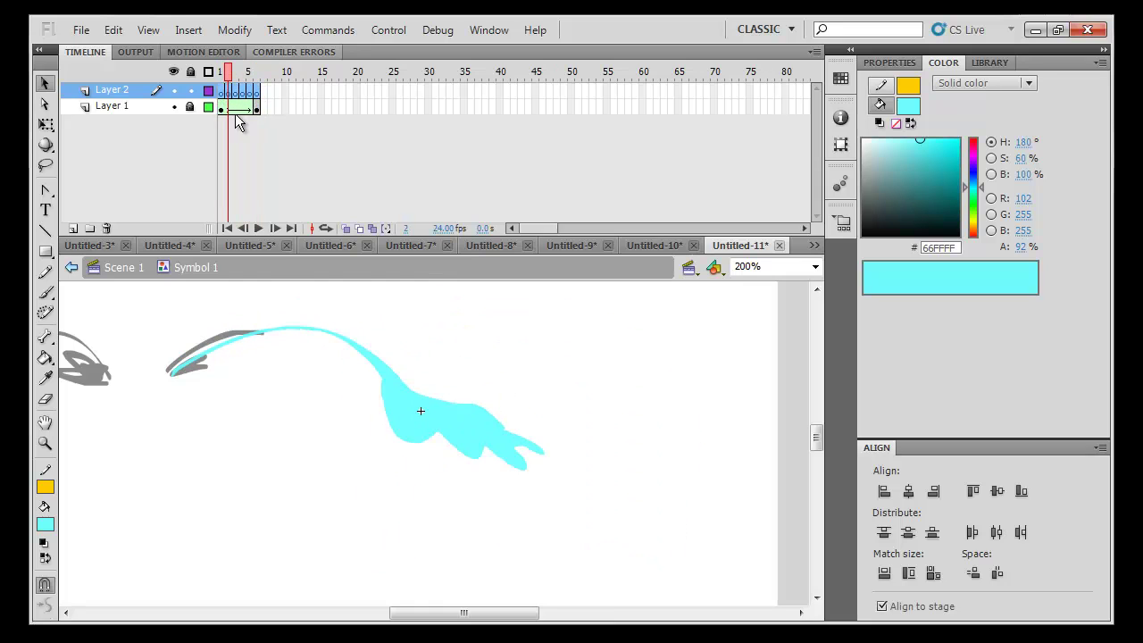
Brush small cyan droplets below the splash on frames 2 through 6 of Layer 2, varying them in each frame
{"action": "key", "text": "b"}
{"action": "left_click_drag", "start_coordinate": [424, 455], "coordinate": [423, 445]}
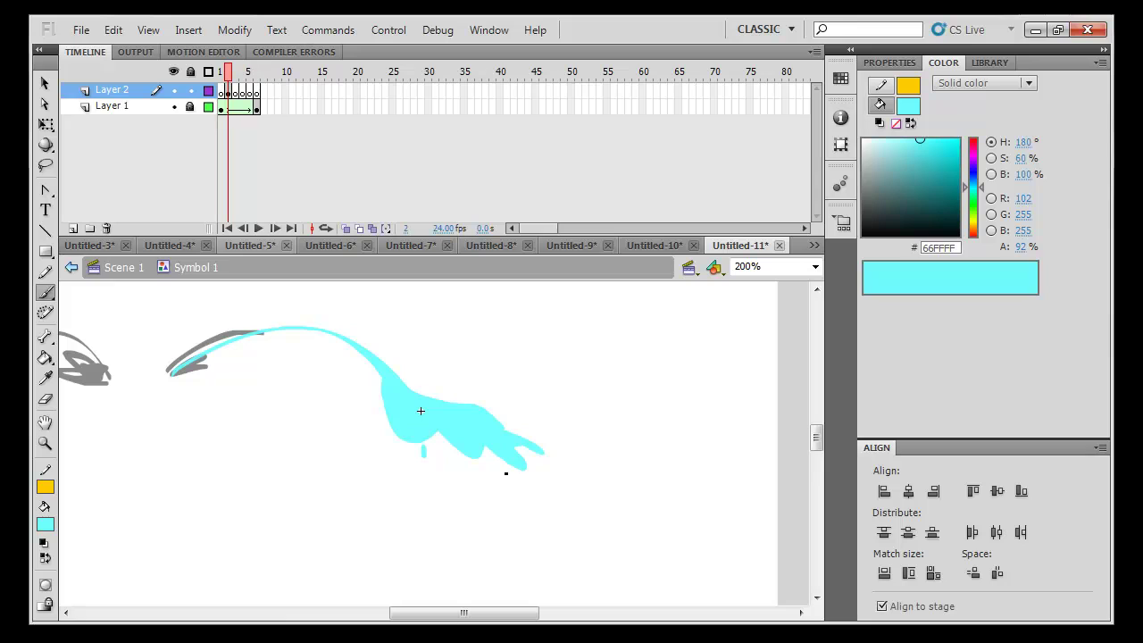
{"action": "left_click", "coordinate": [235, 92]}
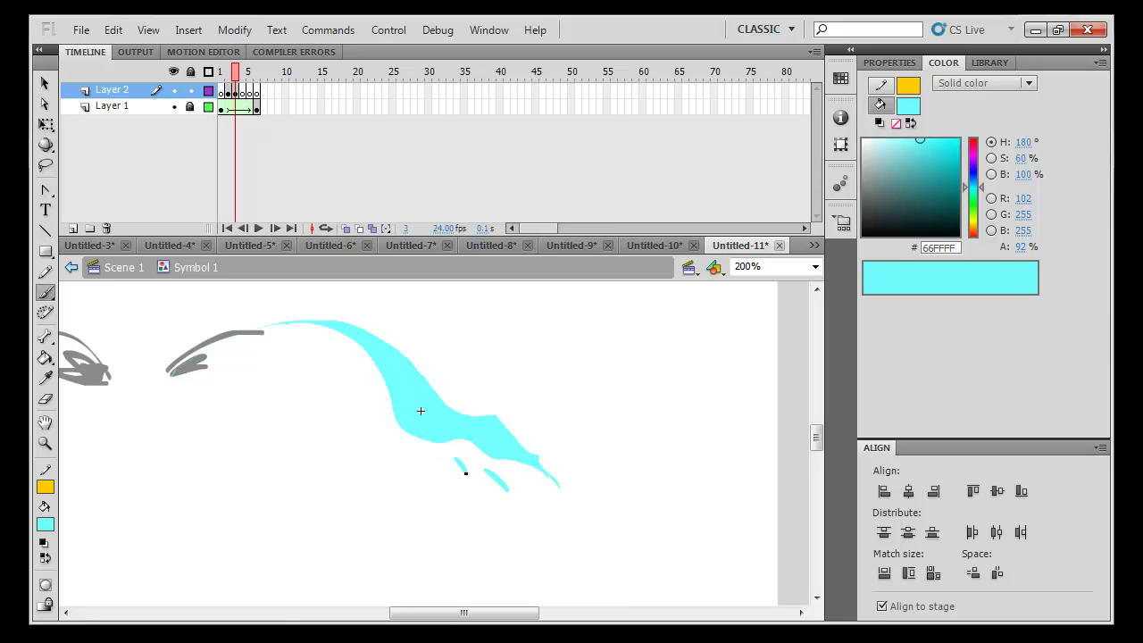
{"action": "left_click", "coordinate": [241, 92]}
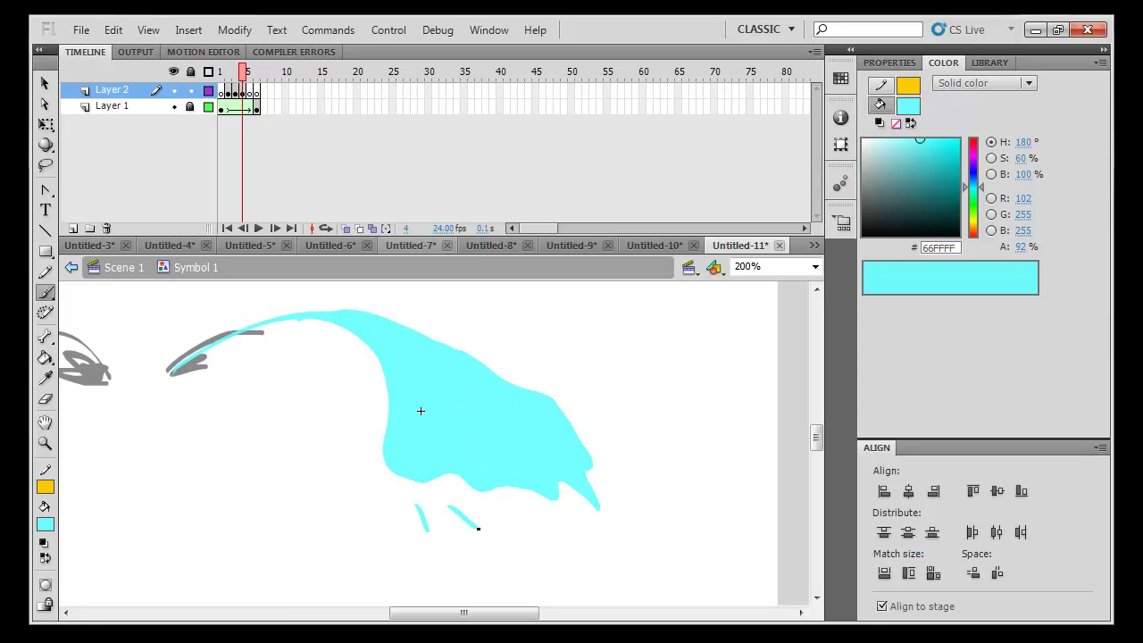
{"action": "left_click", "coordinate": [253, 76]}
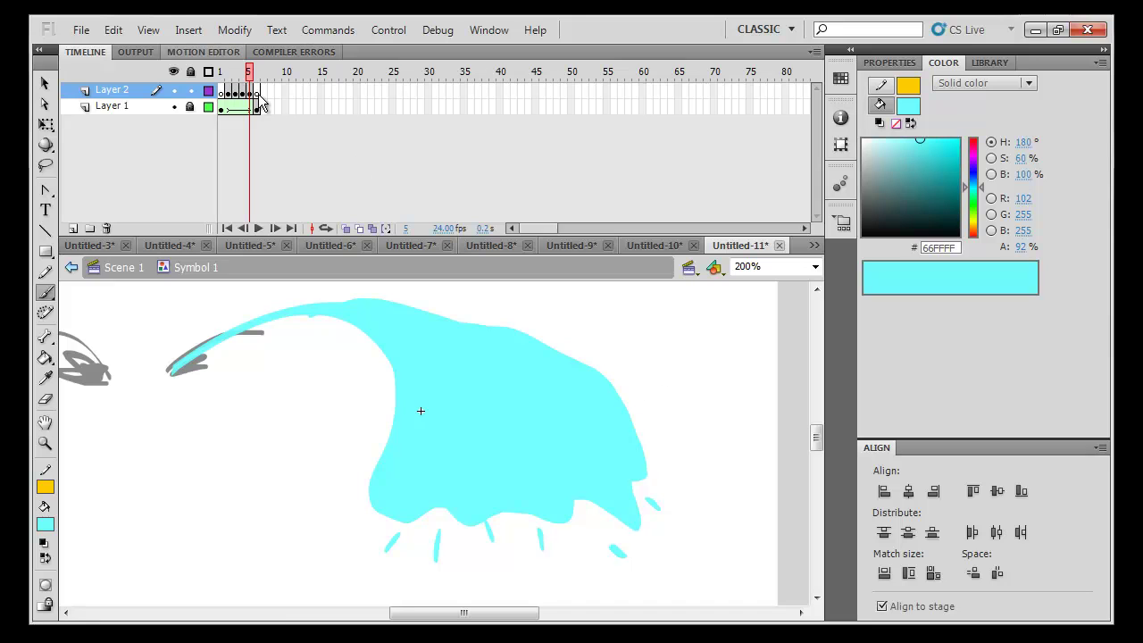
{"action": "key", "text": "period"}
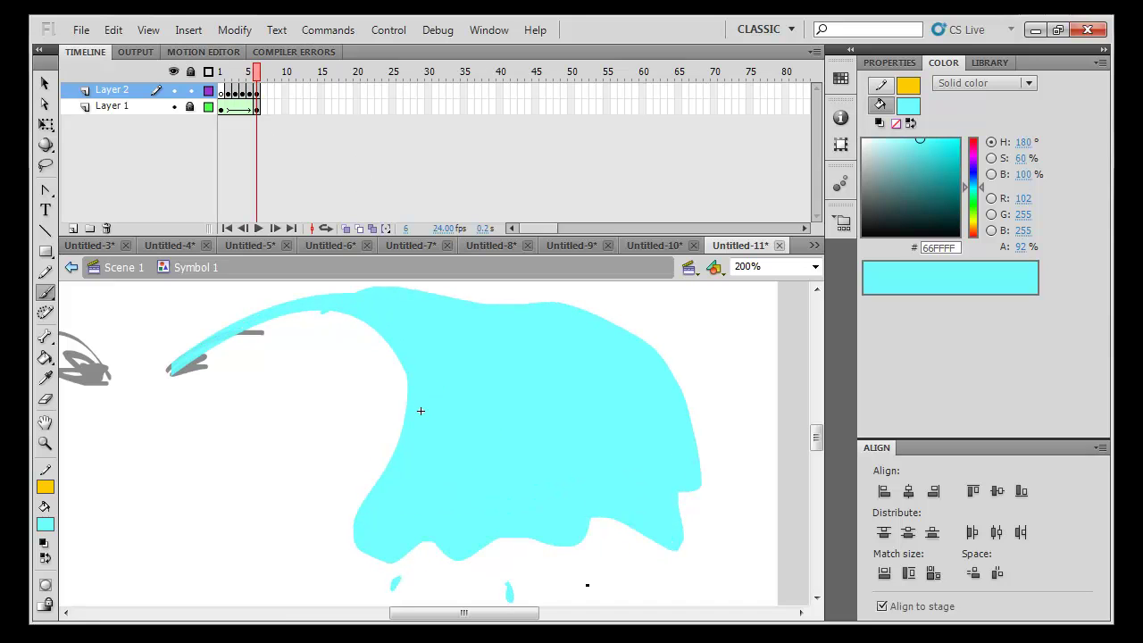
Test the movie to preview the tear stream with its droplets, and close the preview
{"action": "key", "text": "ctrl+Return"}
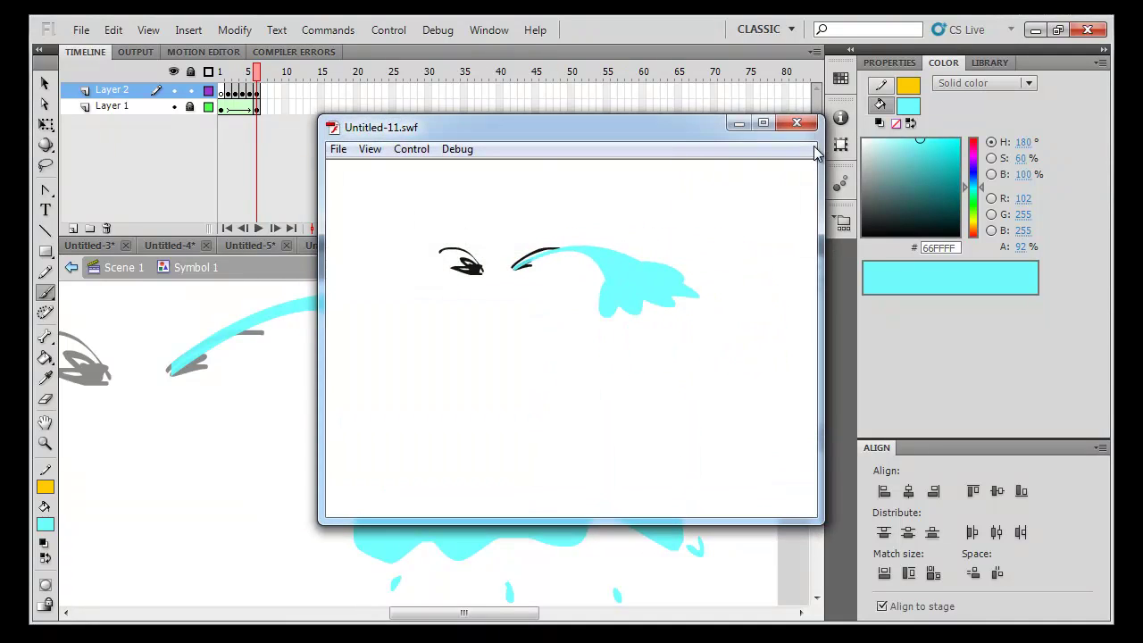
{"action": "left_click", "coordinate": [796, 123]}
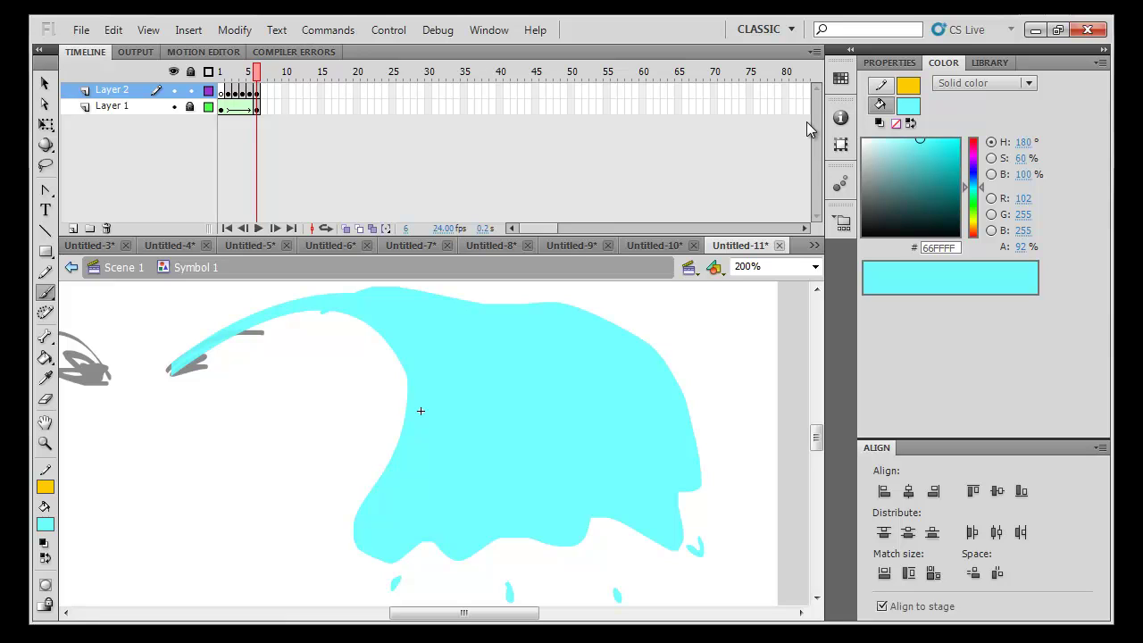
{"action": "key", "text": "a"}
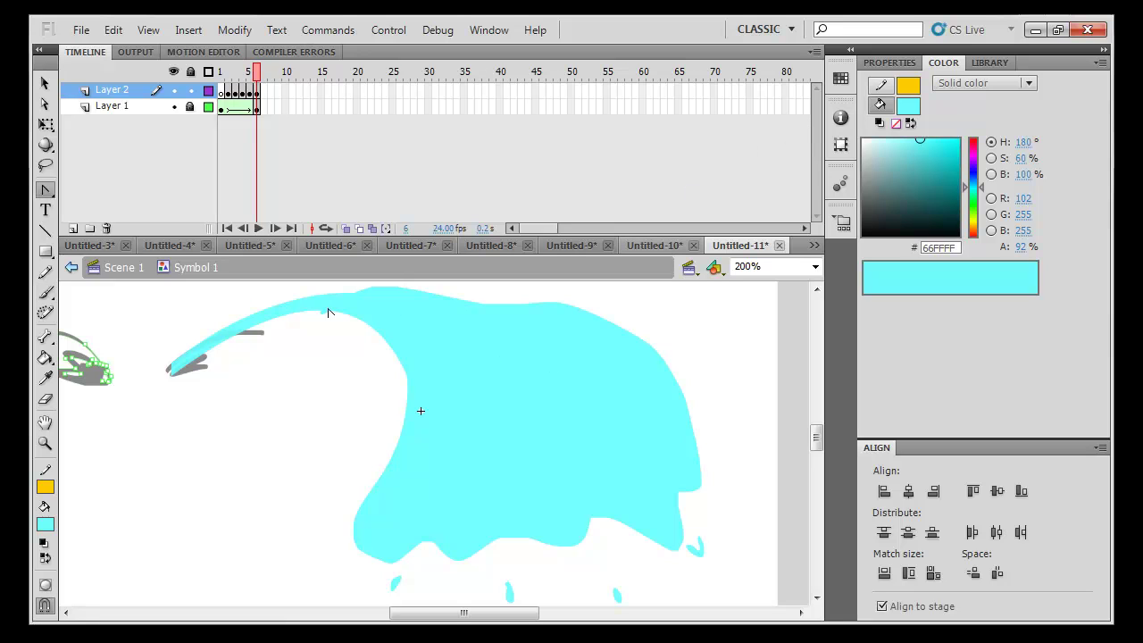
Switch to Media Player Classic and play silapaibab.mpeg, pausing to examine the poster, television and thought-bubble scenes
{"action": "key", "text": "alt+Tab"}
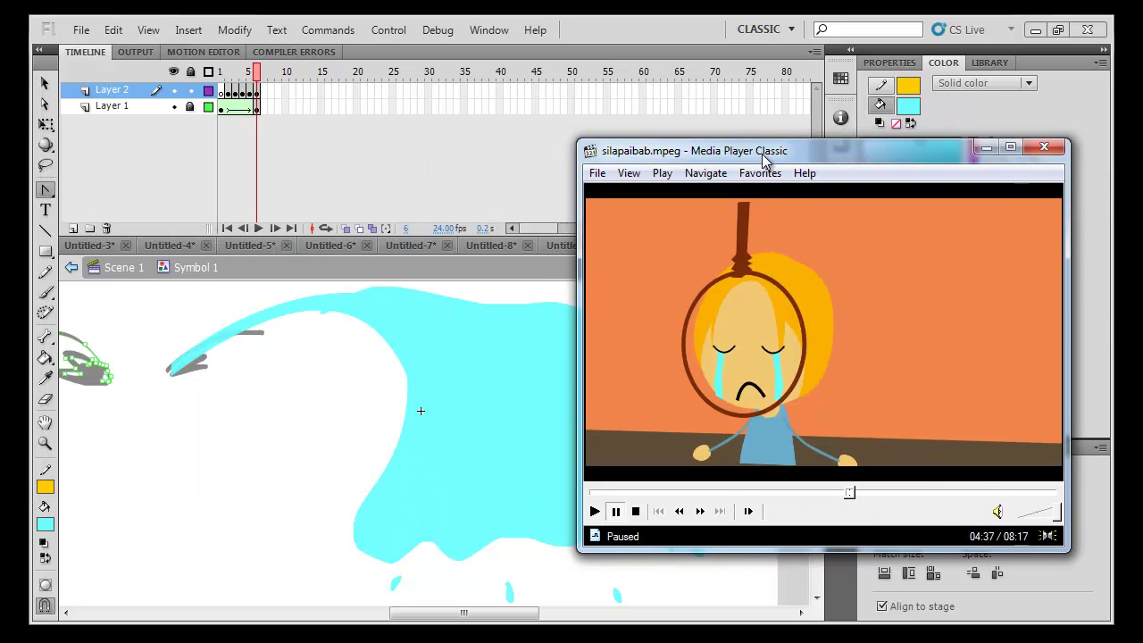
{"action": "key", "text": "space"}
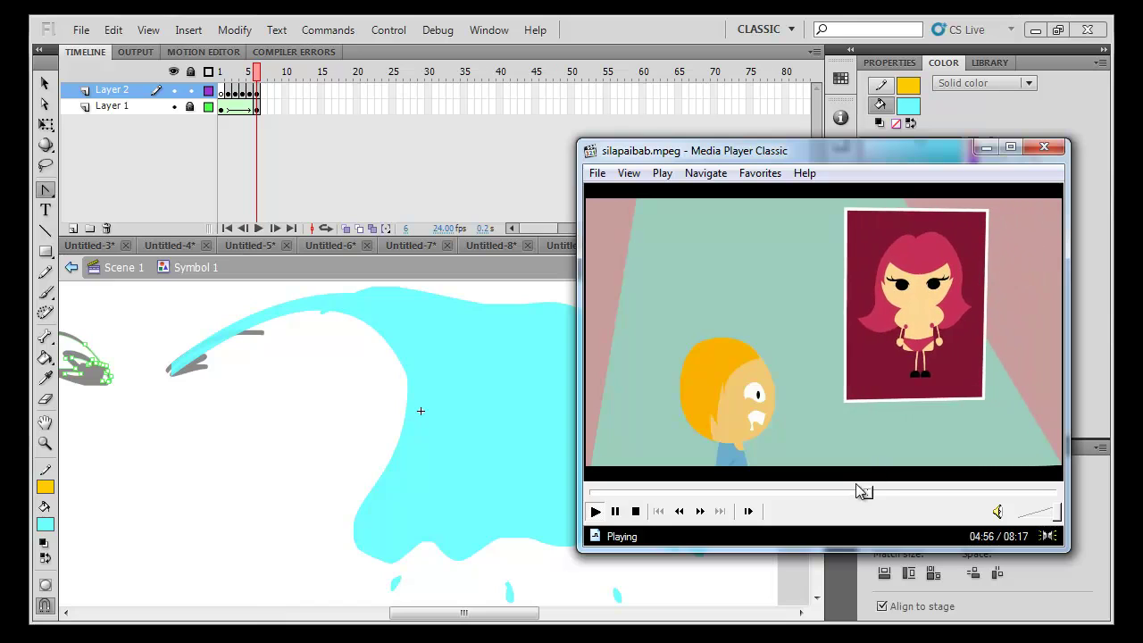
{"action": "left_click", "coordinate": [874, 442]}
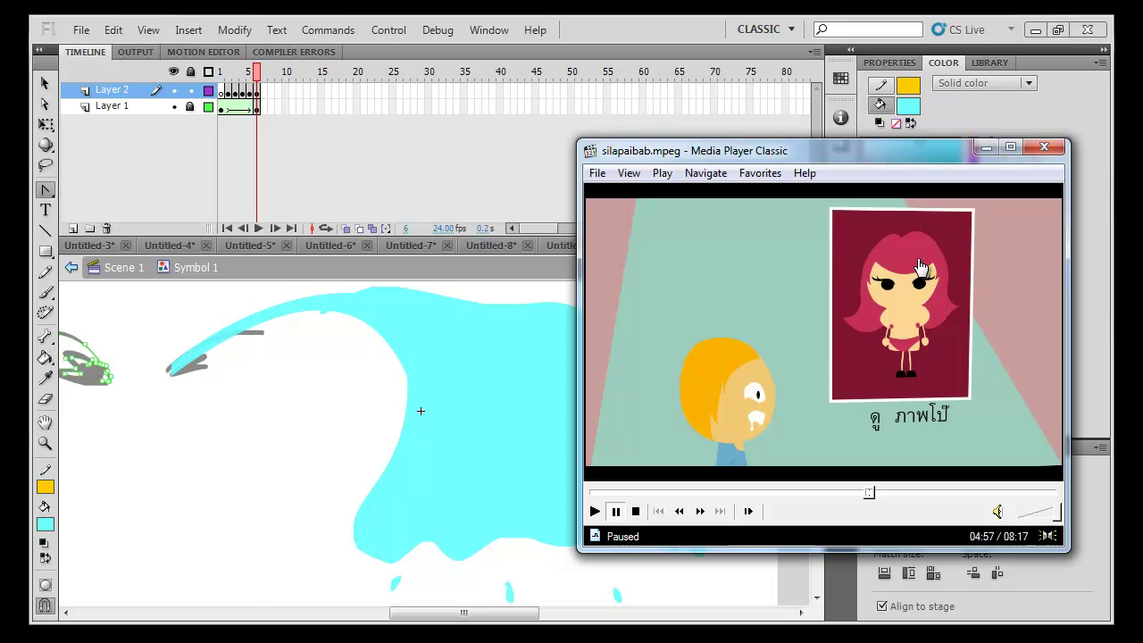
{"action": "left_click", "coordinate": [793, 394]}
{"action": "left_click", "coordinate": [791, 394]}
{"action": "left_click", "coordinate": [829, 377]}
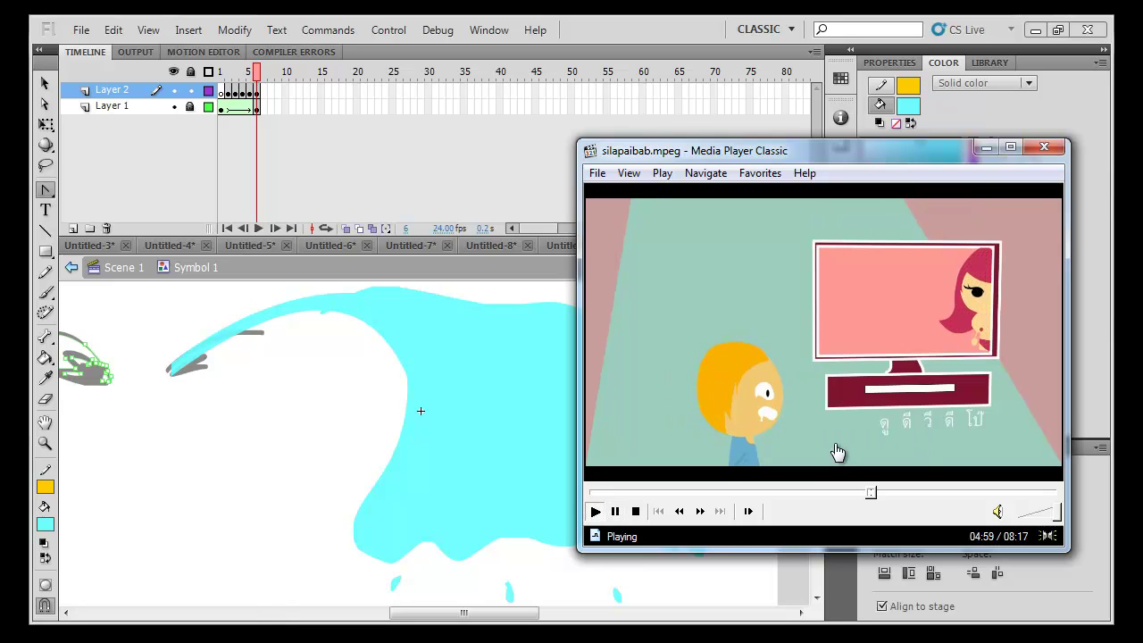
{"action": "left_click", "coordinate": [780, 390]}
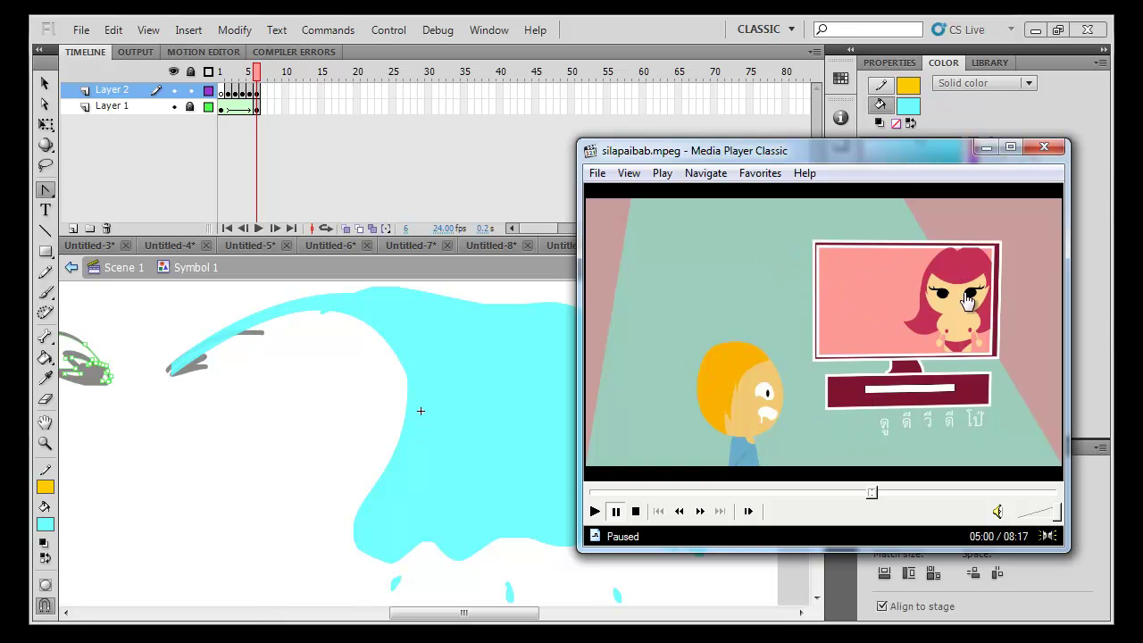
{"action": "left_click", "coordinate": [960, 431]}
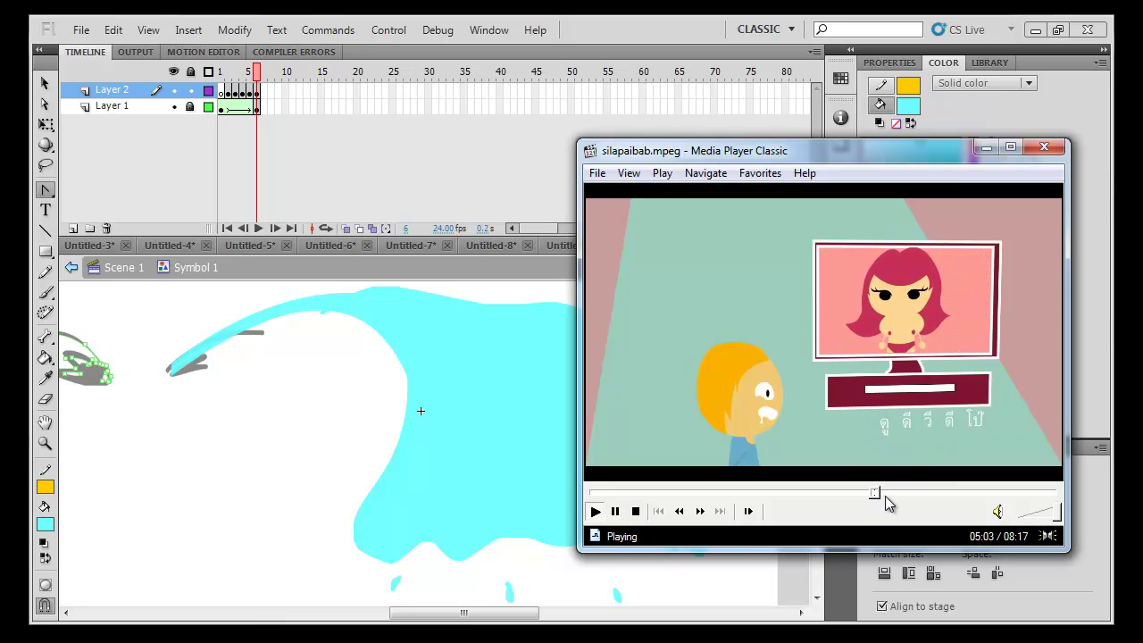
{"action": "left_click", "coordinate": [884, 440]}
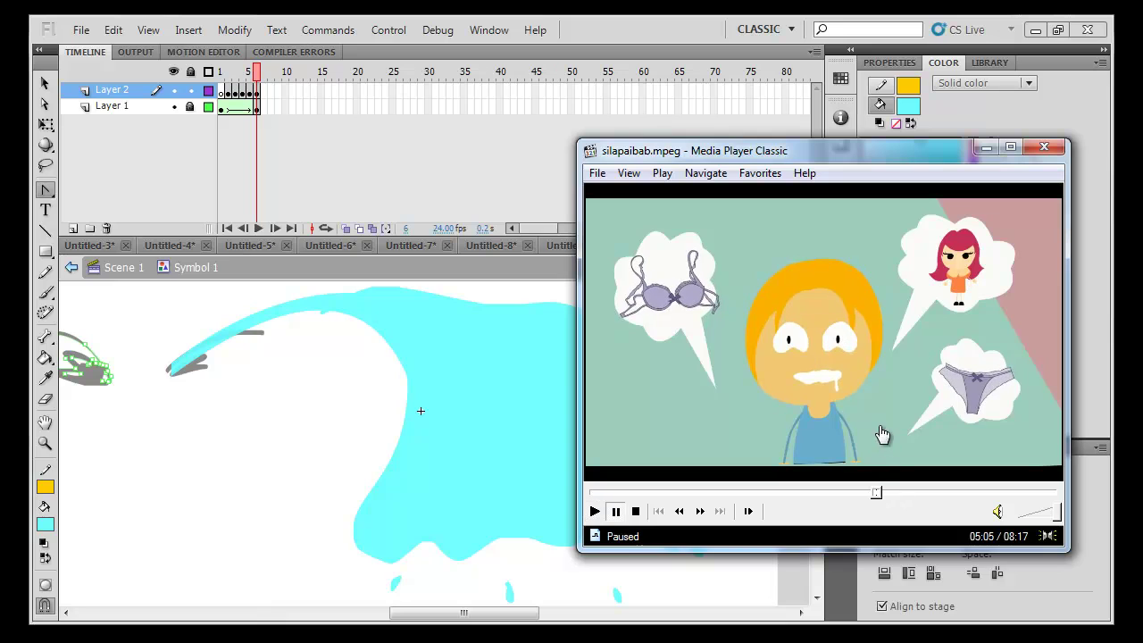
Play on to the street vendor scene, skipping back a little and pausing to examine the vendor's animation
{"action": "left_click", "coordinate": [957, 268]}
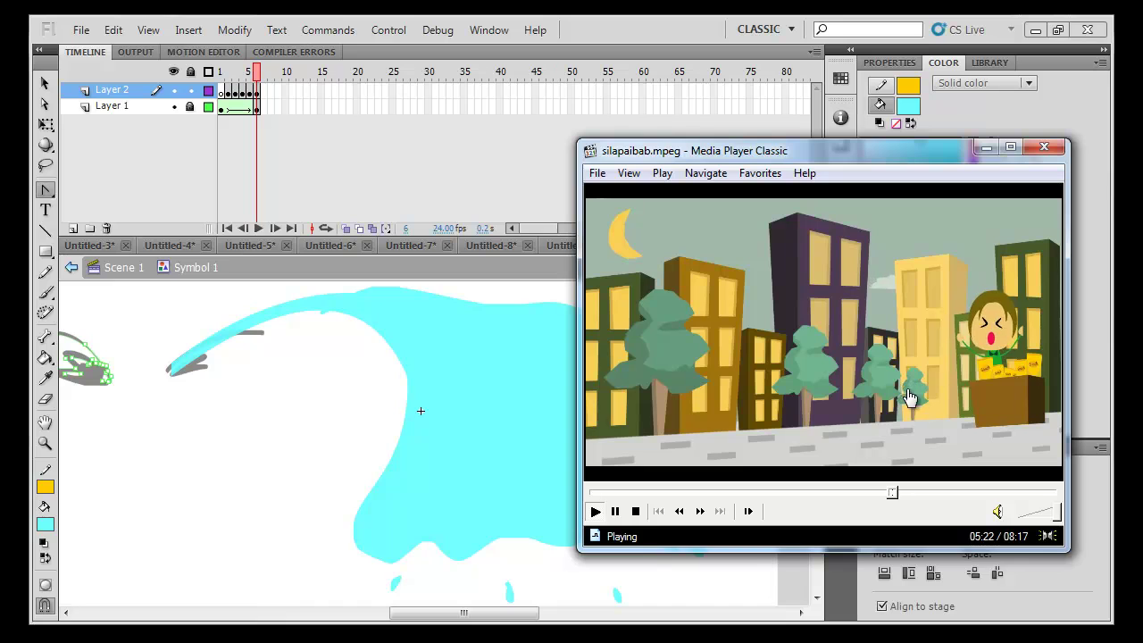
{"action": "left_click", "coordinate": [1003, 364]}
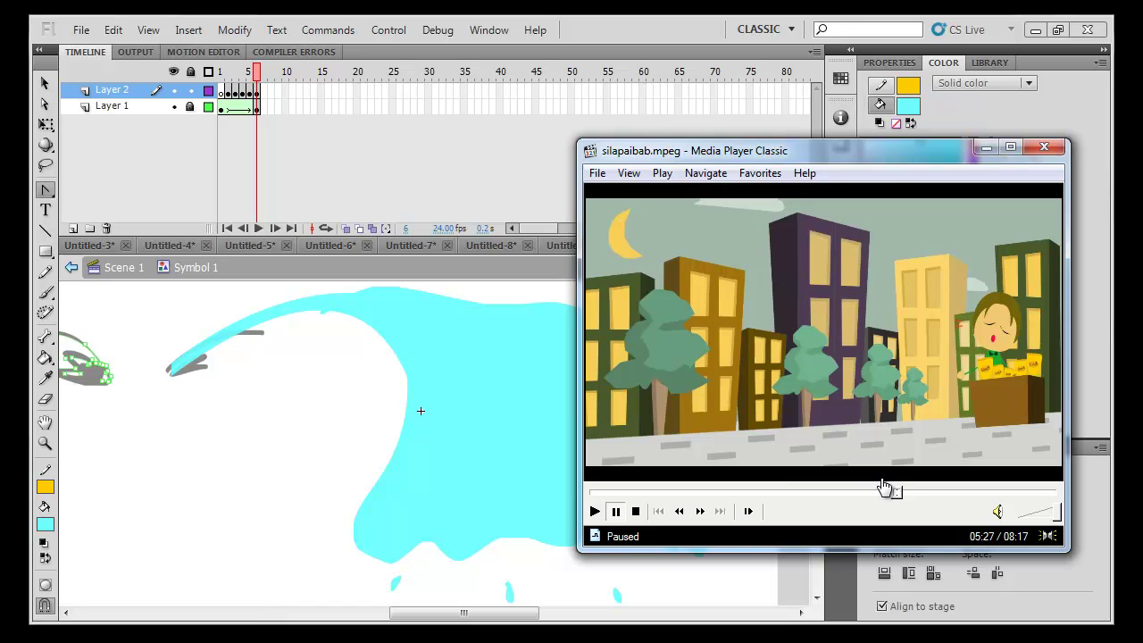
{"action": "left_click_drag", "start_coordinate": [895, 492], "coordinate": [890, 491]}
{"action": "left_click", "coordinate": [931, 461]}
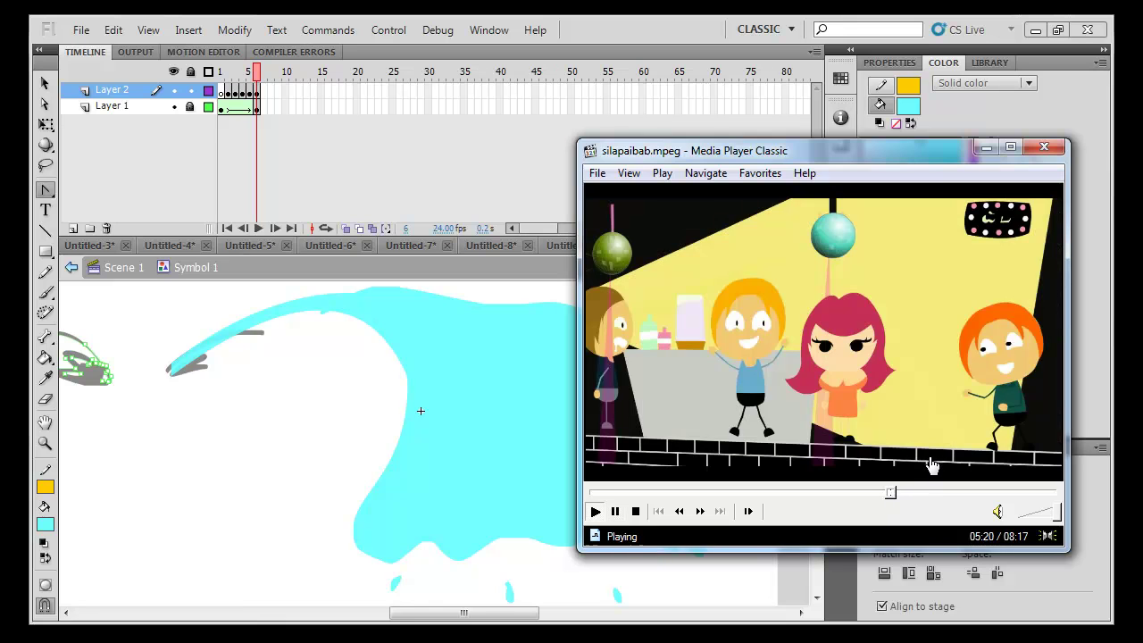
{"action": "left_click", "coordinate": [826, 357]}
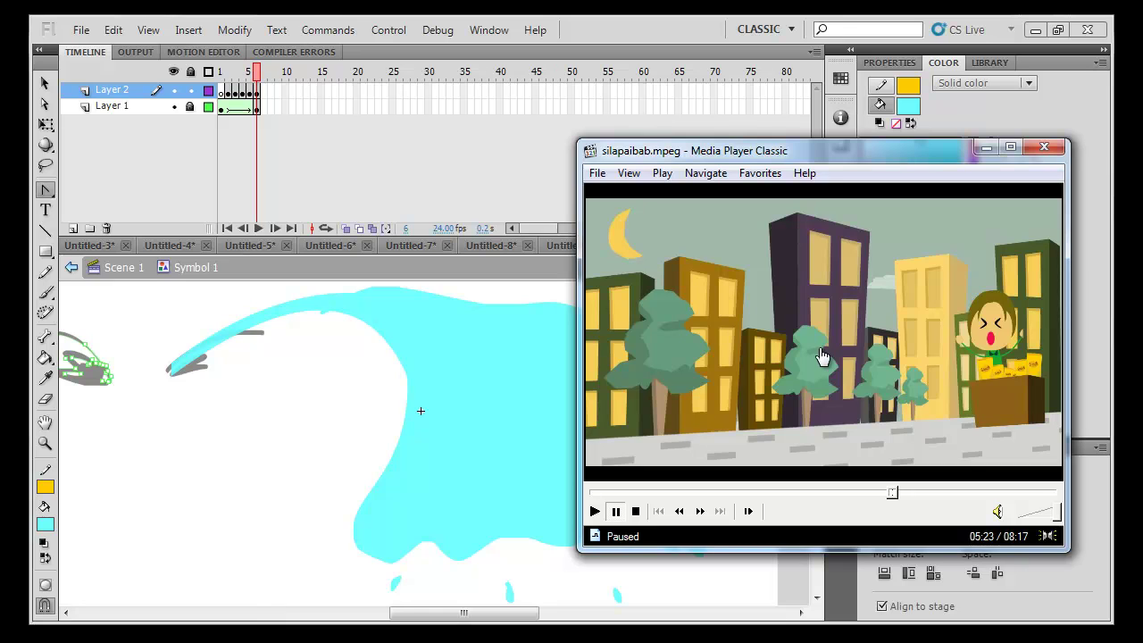
{"action": "left_click", "coordinate": [832, 410]}
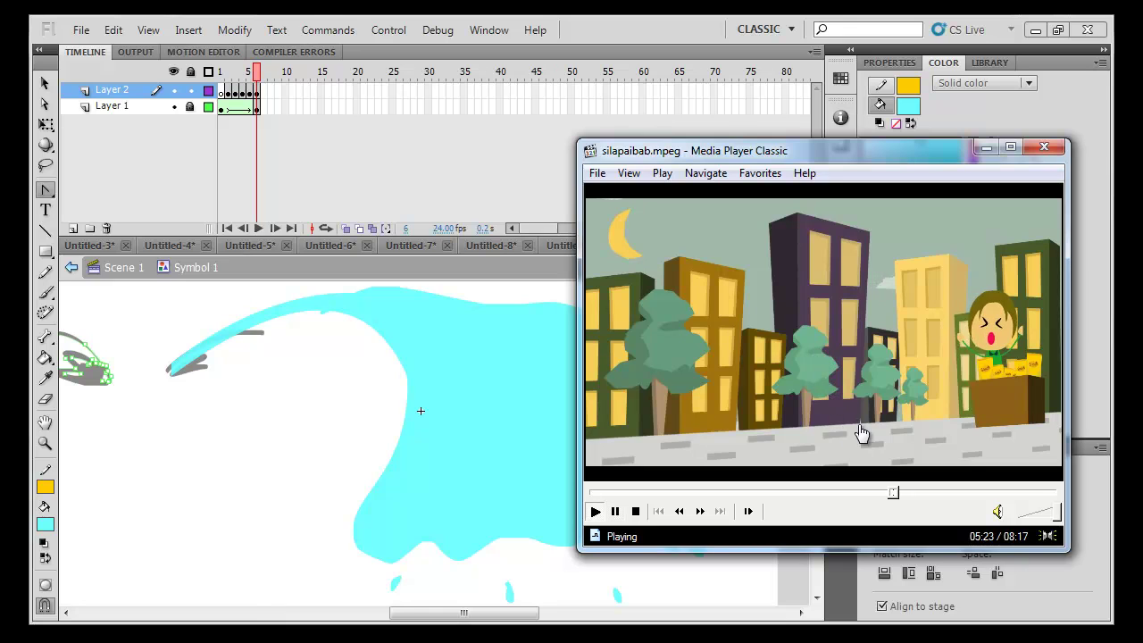
{"action": "left_click", "coordinate": [990, 373]}
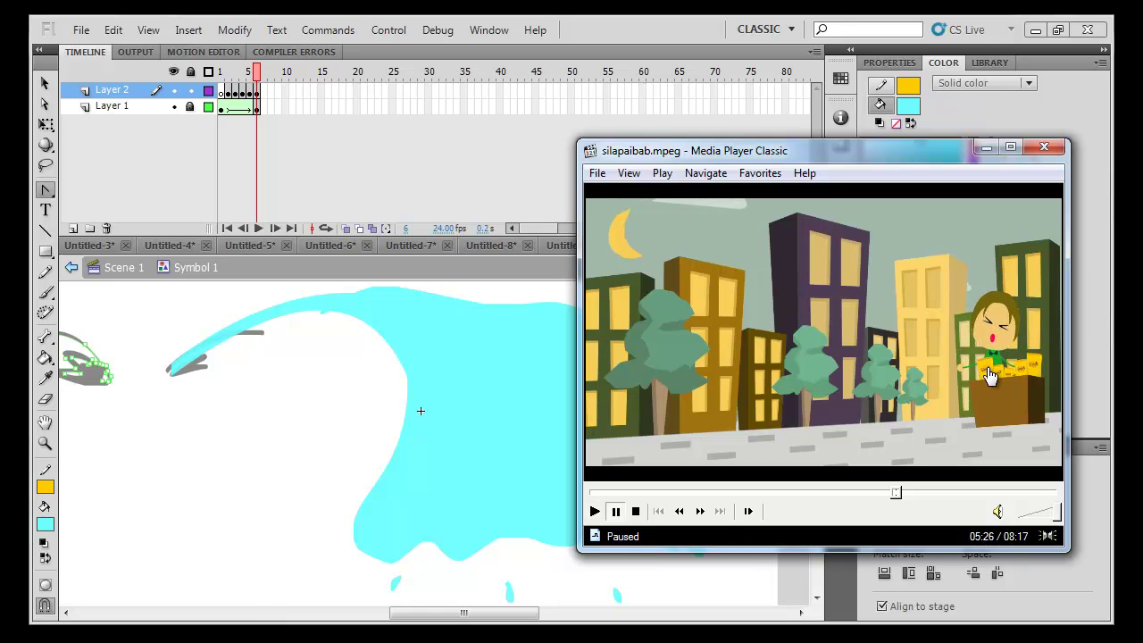
Examine how the helmeted character and the snack vendor share the street scene, viewing the video full screen and skipping to 05:40
{"action": "left_click", "coordinate": [977, 379]}
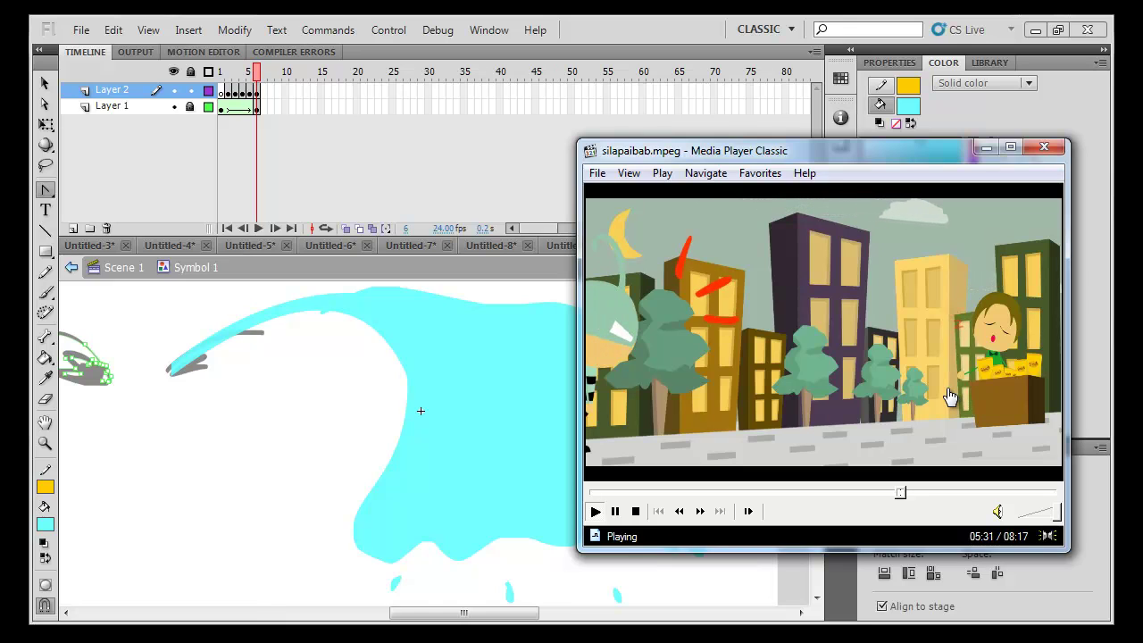
{"action": "left_click", "coordinate": [793, 399]}
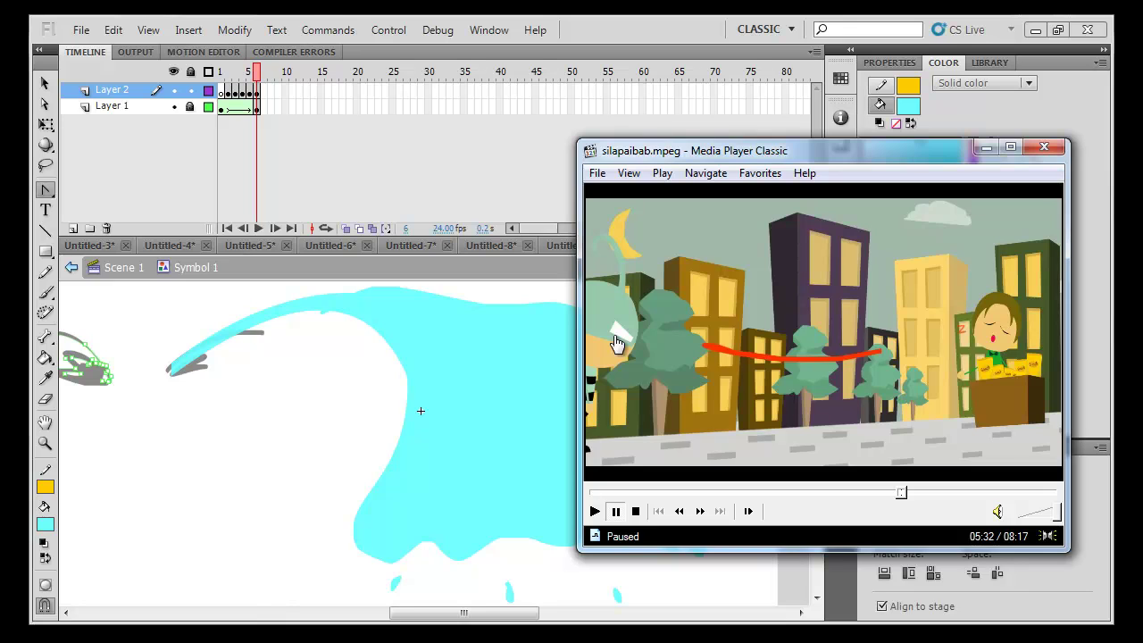
{"action": "left_click", "coordinate": [797, 451]}
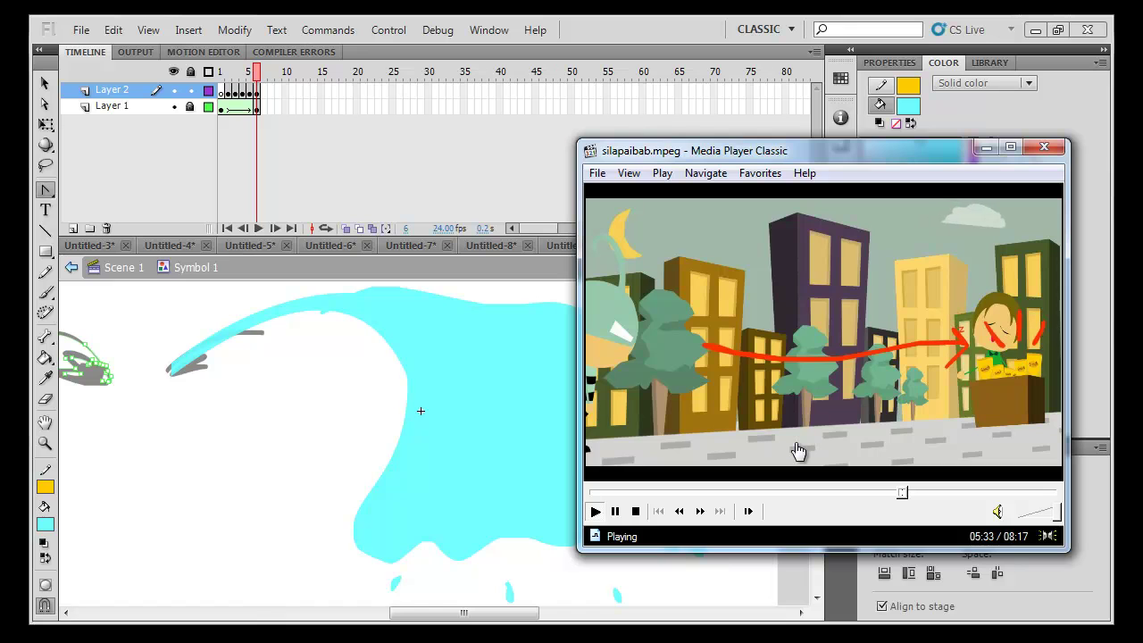
{"action": "double_click", "coordinate": [797, 451]}
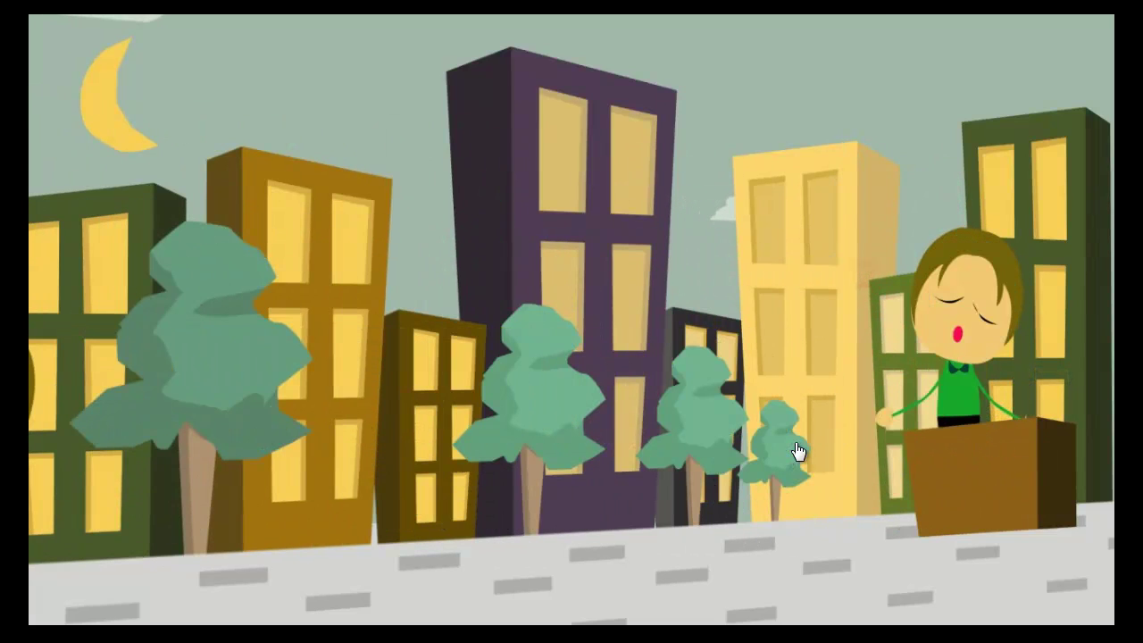
{"action": "left_click", "coordinate": [752, 571]}
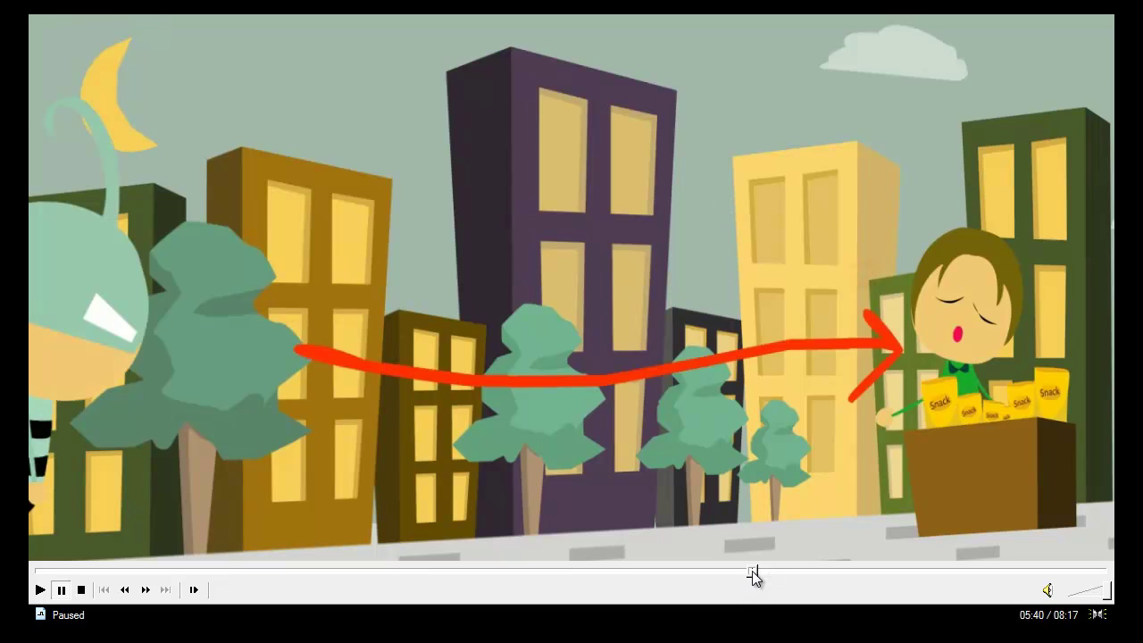
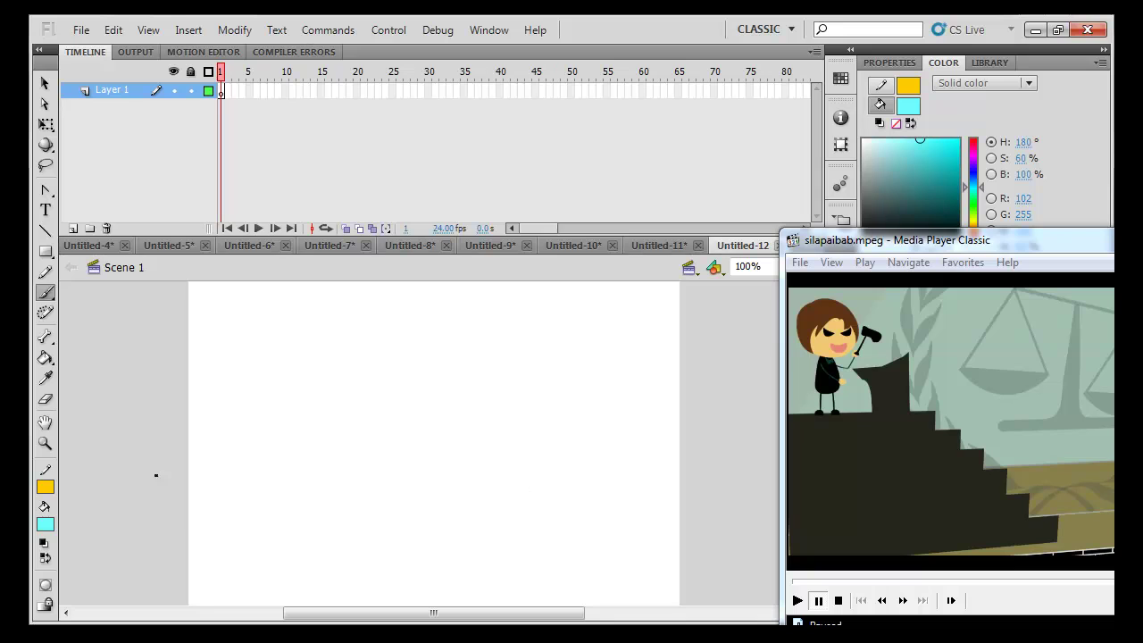
With a black brush, sketch a figure atop a descending staircase and a second figure at its foot on the blank stage
{"action": "left_click", "coordinate": [45, 525]}
{"action": "left_click", "coordinate": [69, 428]}
{"action": "mouse_move", "coordinate": [606, 515]}
{"action": "left_mouse_down"}
{"action": "mouse_move", "coordinate": [655, 512]}
{"action": "mouse_move", "coordinate": [617, 487]}
{"action": "mouse_move", "coordinate": [656, 504]}
{"action": "left_mouse_up"}
{"action": "left_click_drag", "start_coordinate": [617, 523], "coordinate": [618, 581]}
{"action": "mouse_move", "coordinate": [178, 411]}
{"action": "left_mouse_down"}
{"action": "mouse_move", "coordinate": [345, 527]}
{"action": "mouse_move", "coordinate": [516, 589]}
{"action": "mouse_move", "coordinate": [576, 590]}
{"action": "left_mouse_up"}
{"action": "left_click_drag", "start_coordinate": [224, 406], "coordinate": [238, 353]}
{"action": "left_click_drag", "start_coordinate": [231, 315], "coordinate": [243, 350]}
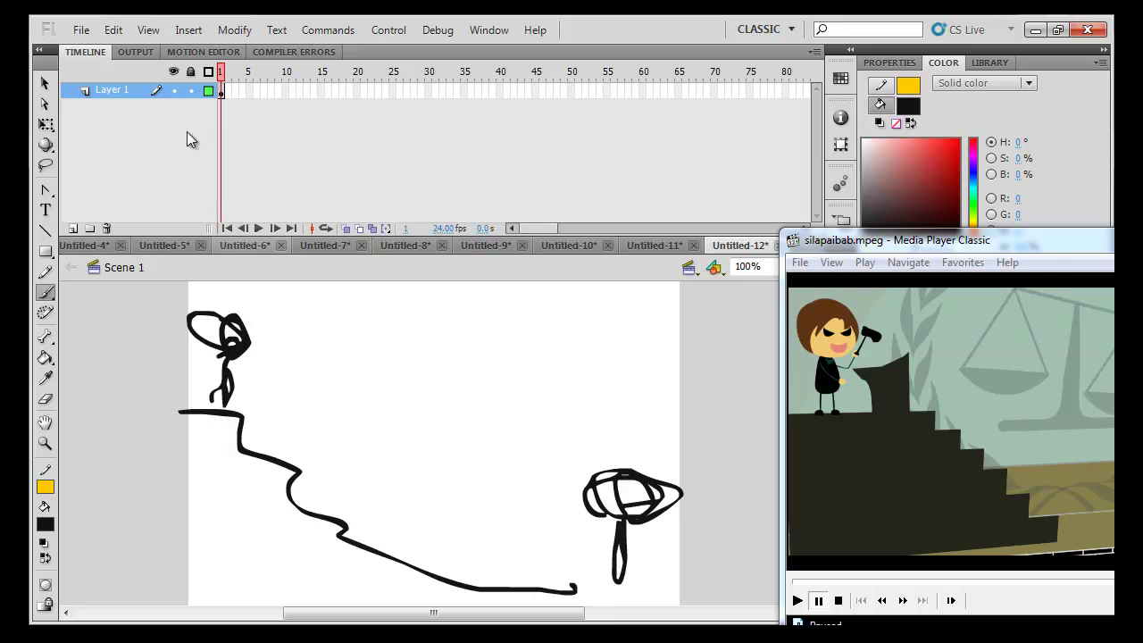
Add a layer above the locked sketch and draw two black rectangles without strokes, one over the stairs and one along the stage's right edge
{"action": "left_click", "coordinate": [73, 229]}
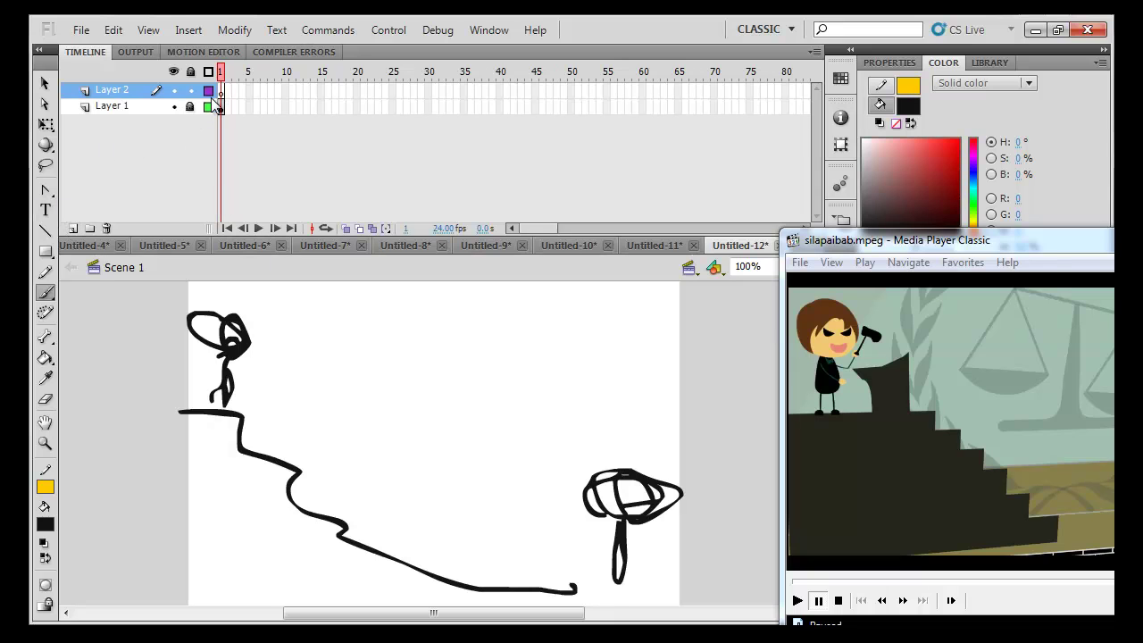
{"action": "left_click", "coordinate": [45, 251]}
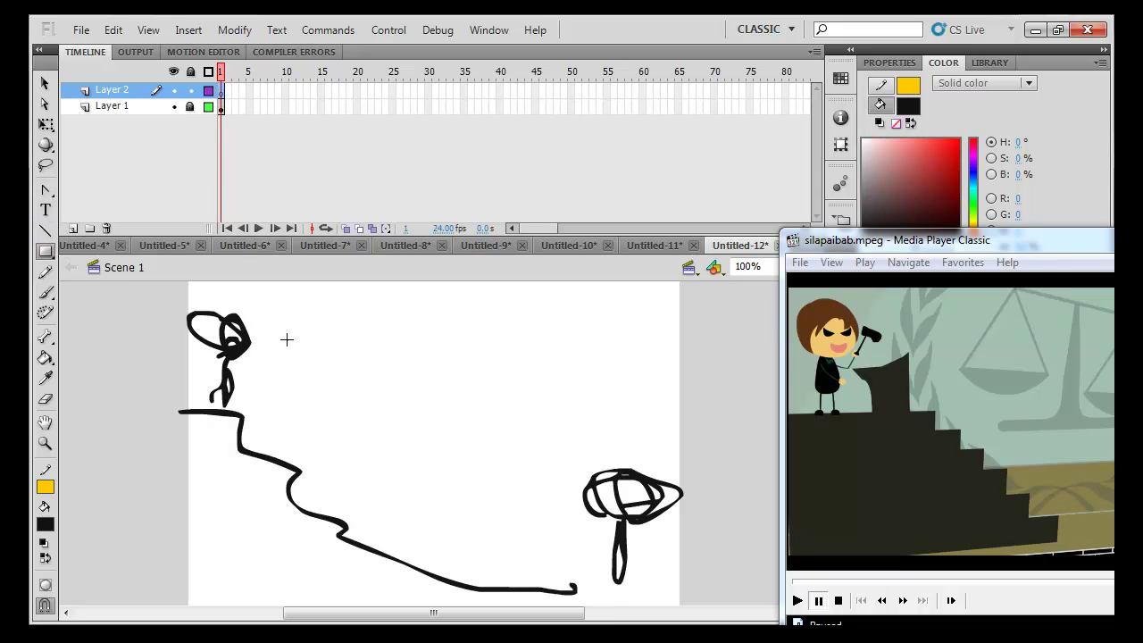
{"action": "left_click", "coordinate": [46, 487]}
{"action": "left_click", "coordinate": [293, 287]}
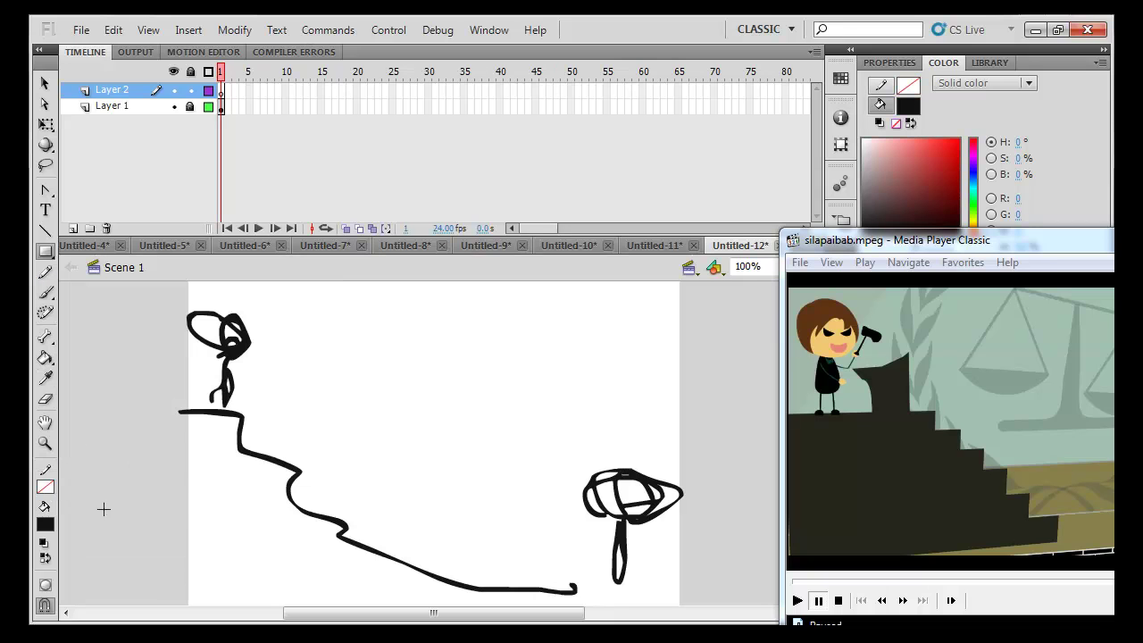
{"action": "left_click_drag", "start_coordinate": [259, 289], "coordinate": [572, 598]}
{"action": "left_click_drag", "start_coordinate": [645, 285], "coordinate": [769, 604]}
Select both black rectangles and lower their fill alpha to 59%
{"action": "key", "text": "ctrl+minus"}
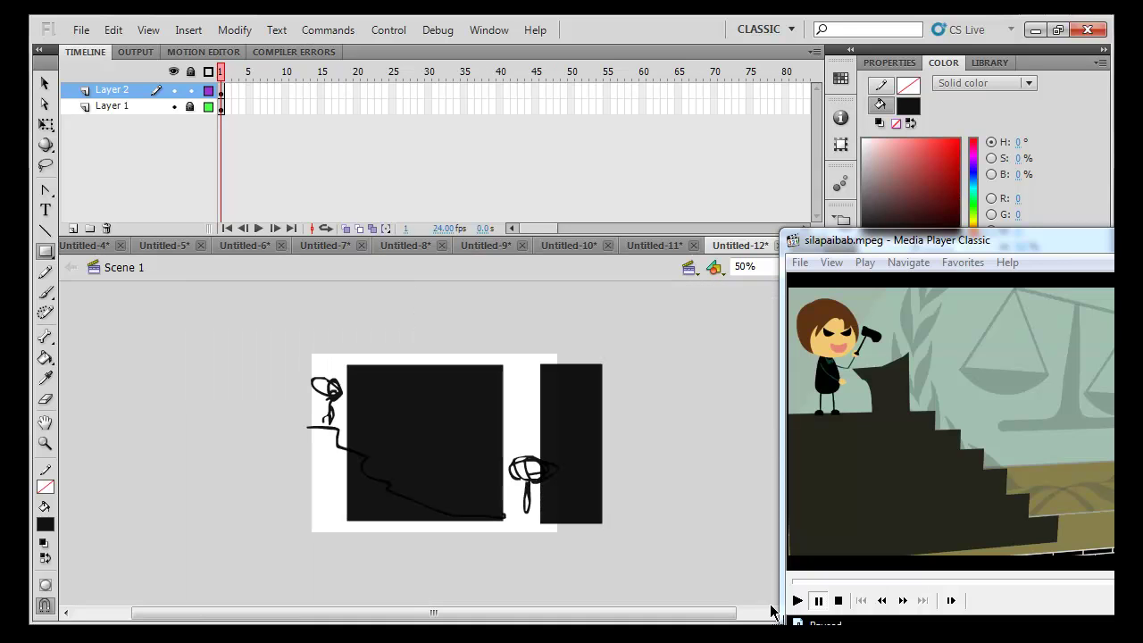
{"action": "key", "text": "v"}
{"action": "left_click", "coordinate": [591, 385]}
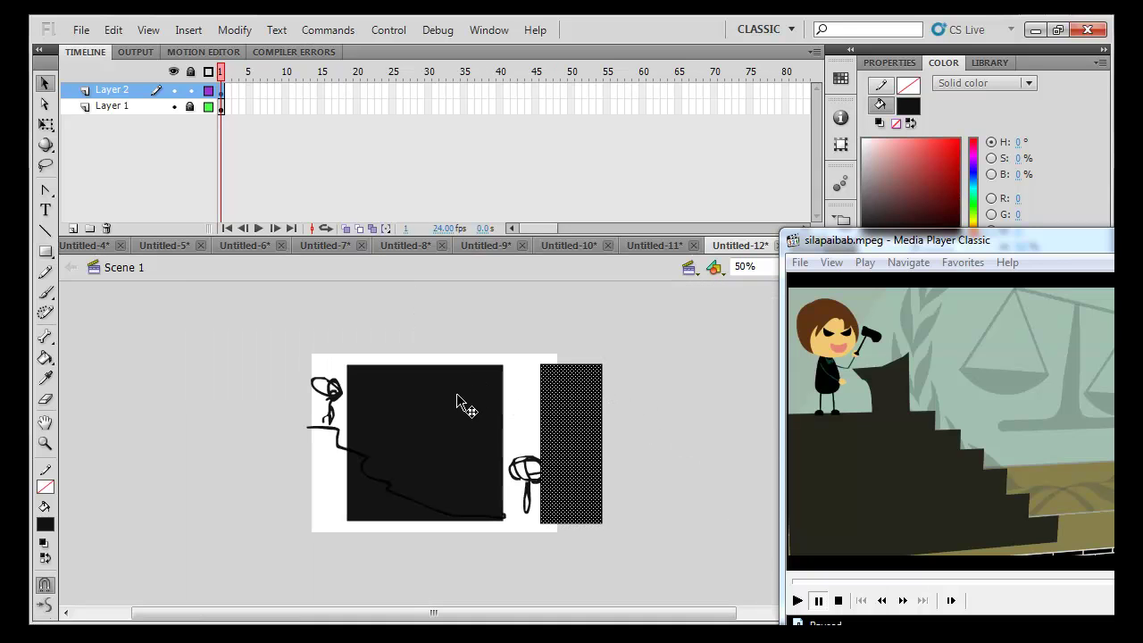
{"action": "left_click", "coordinate": [465, 403], "text": "shift"}
{"action": "left_click_drag", "start_coordinate": [1043, 240], "coordinate": [1046, 323]}
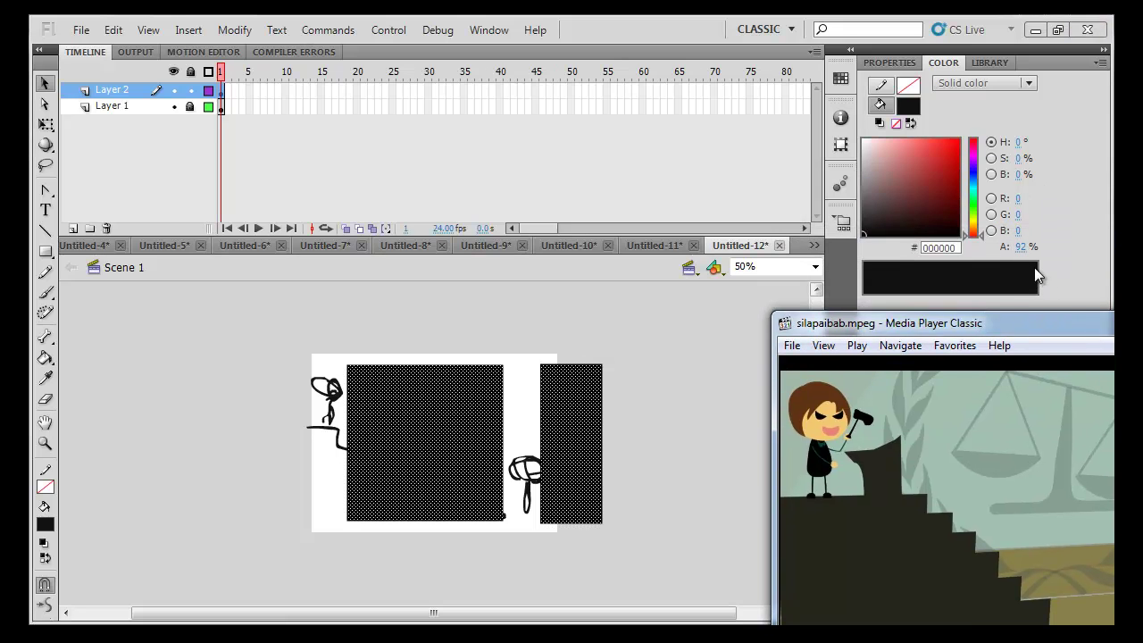
{"action": "left_click_drag", "start_coordinate": [1021, 246], "coordinate": [1021, 280]}
{"action": "left_click", "coordinate": [610, 408]}
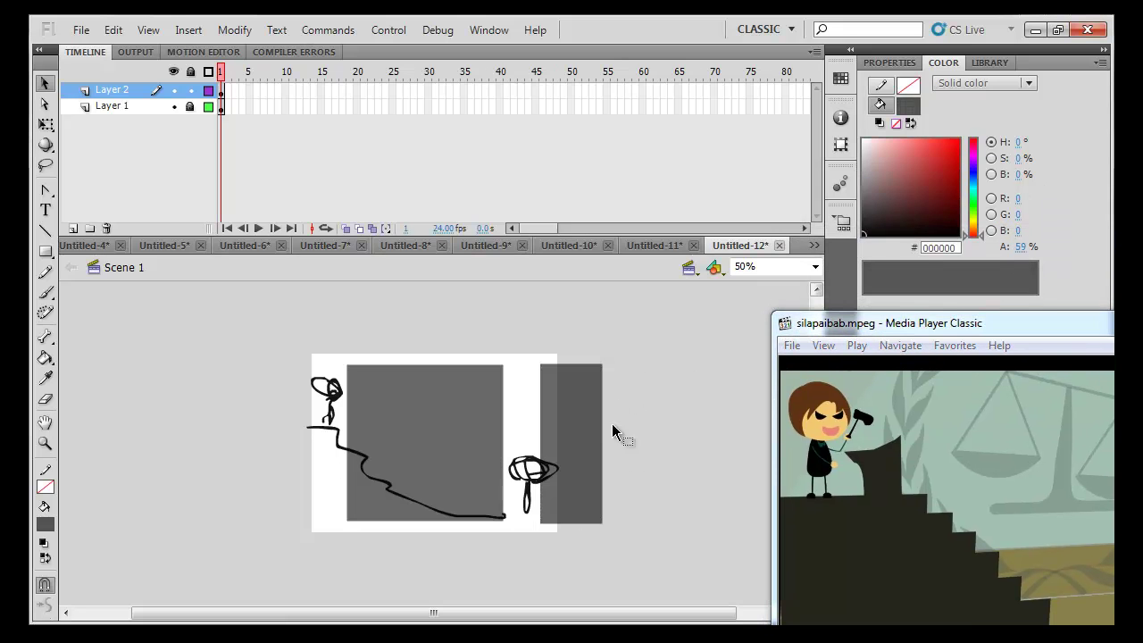
Reshape the translucent rectangle over the stairs into a slanted panel, moving its corners to span the stage's full height
{"action": "left_click_drag", "start_coordinate": [541, 366], "coordinate": [515, 356]}
{"action": "left_click_drag", "start_coordinate": [503, 518], "coordinate": [505, 531]}
{"action": "left_click_drag", "start_coordinate": [348, 519], "coordinate": [369, 531]}
{"action": "left_click_drag", "start_coordinate": [348, 362], "coordinate": [338, 353]}
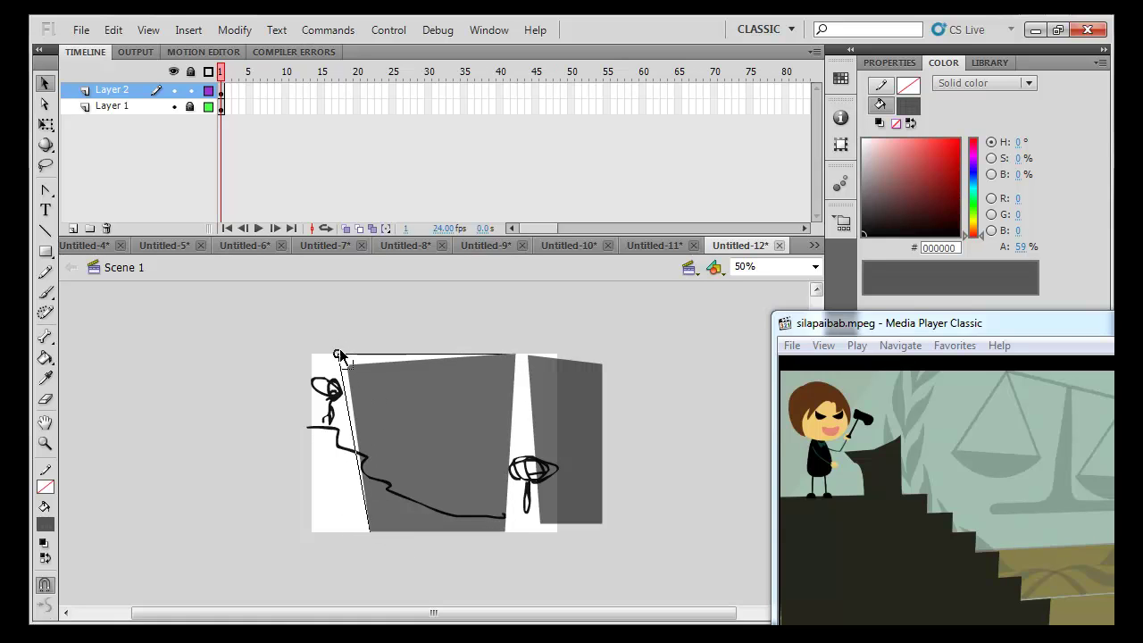
Reshape the rectangle at the stage's right edge into a slanted panel extending past the stage's corners
{"action": "left_click_drag", "start_coordinate": [546, 522], "coordinate": [552, 532]}
{"action": "left_click", "coordinate": [542, 522]}
{"action": "left_click", "coordinate": [541, 527]}
{"action": "left_click_drag", "start_coordinate": [527, 356], "coordinate": [525, 354]}
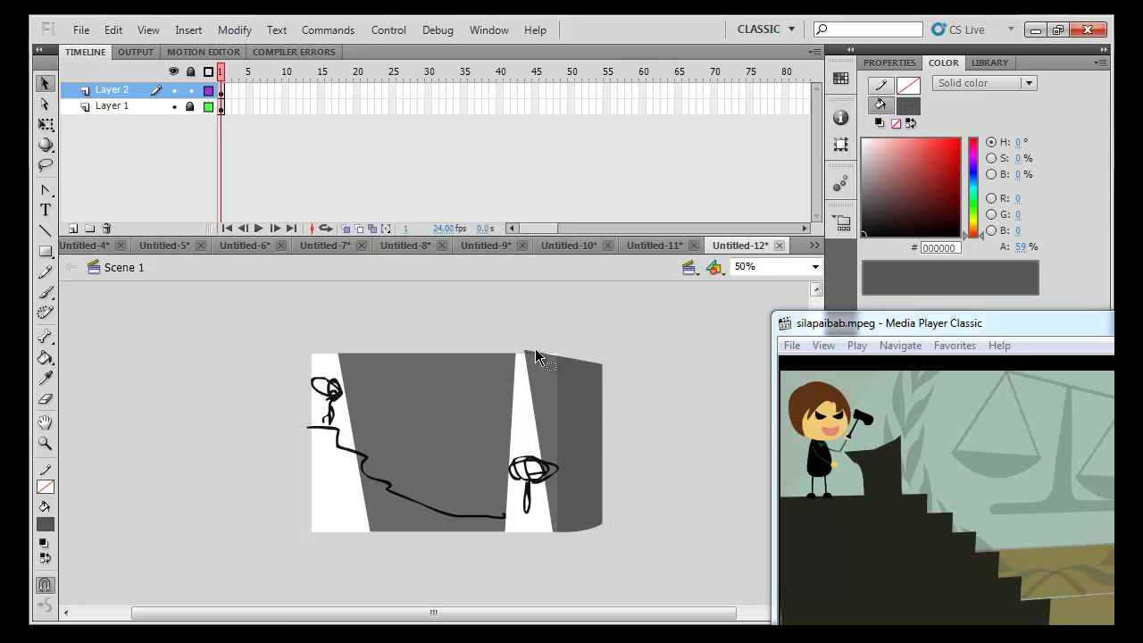
{"action": "left_click_drag", "start_coordinate": [603, 367], "coordinate": [607, 342]}
{"action": "left_click_drag", "start_coordinate": [603, 528], "coordinate": [626, 547]}
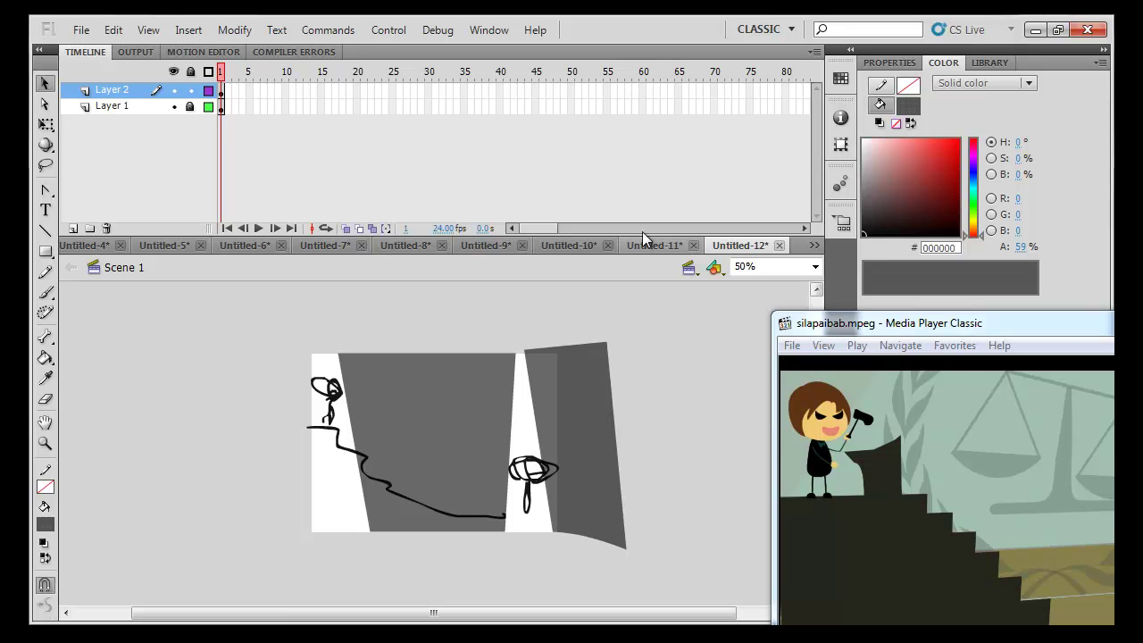
Raise the fill alpha of the panel over the stairs to 94%
{"action": "left_click", "coordinate": [423, 385]}
{"action": "left_click_drag", "start_coordinate": [1015, 250], "coordinate": [1040, 250]}
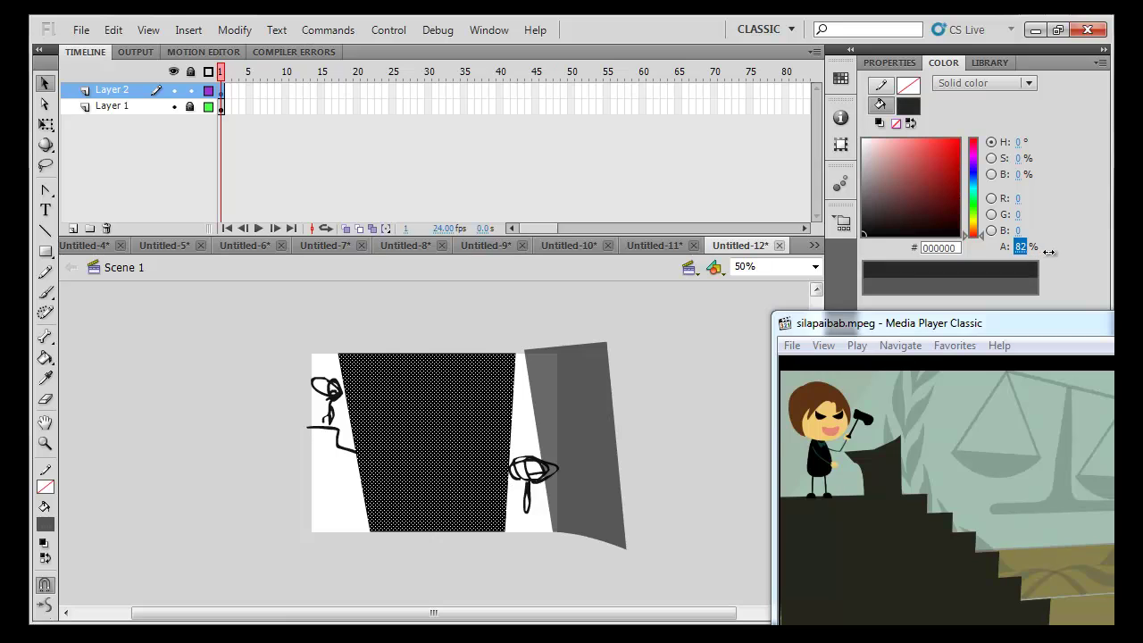
{"action": "left_click", "coordinate": [598, 368]}
{"action": "key", "text": "ctrl+z"}
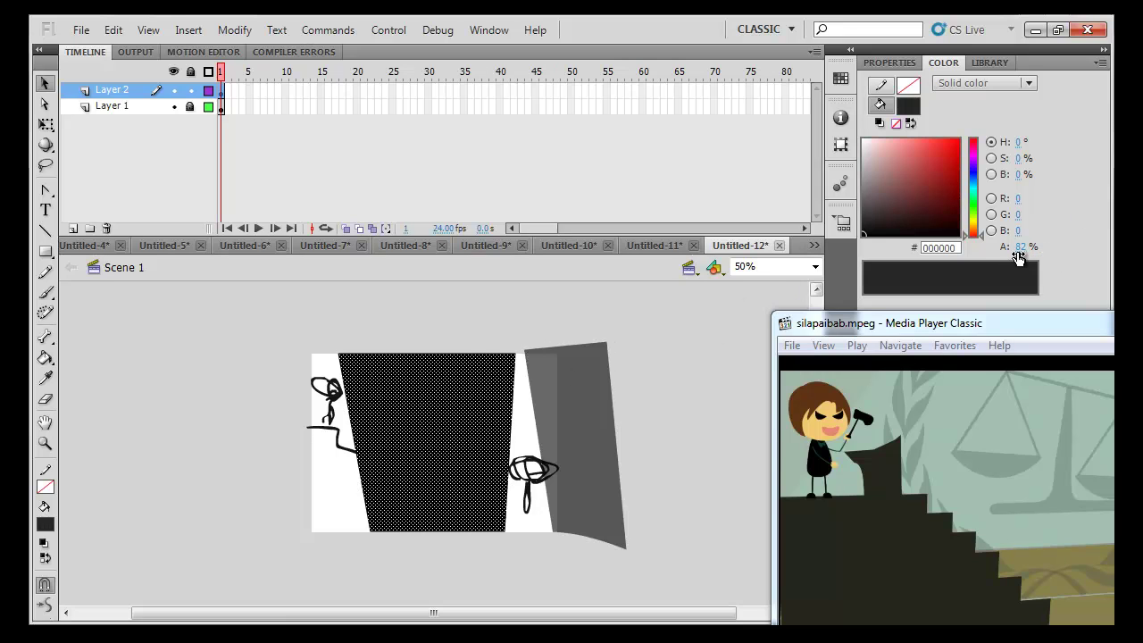
{"action": "left_click_drag", "start_coordinate": [1016, 256], "coordinate": [1021, 247]}
{"action": "left_click", "coordinate": [589, 402]}
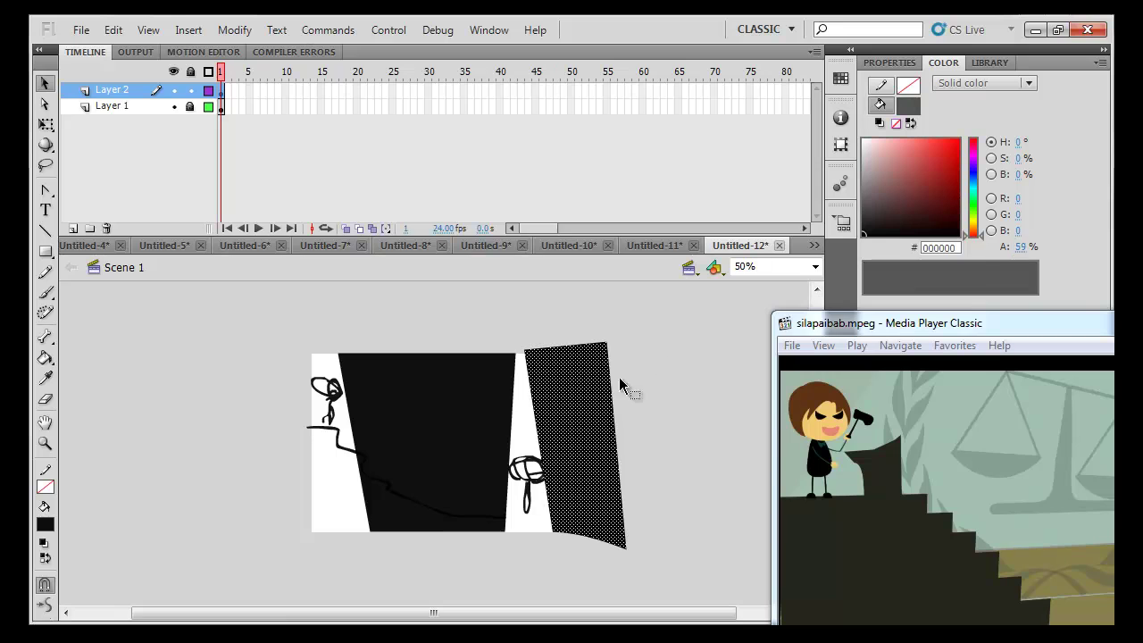
Select both slanted panels and set their fill alpha to 84%
{"action": "left_click", "coordinate": [507, 391]}
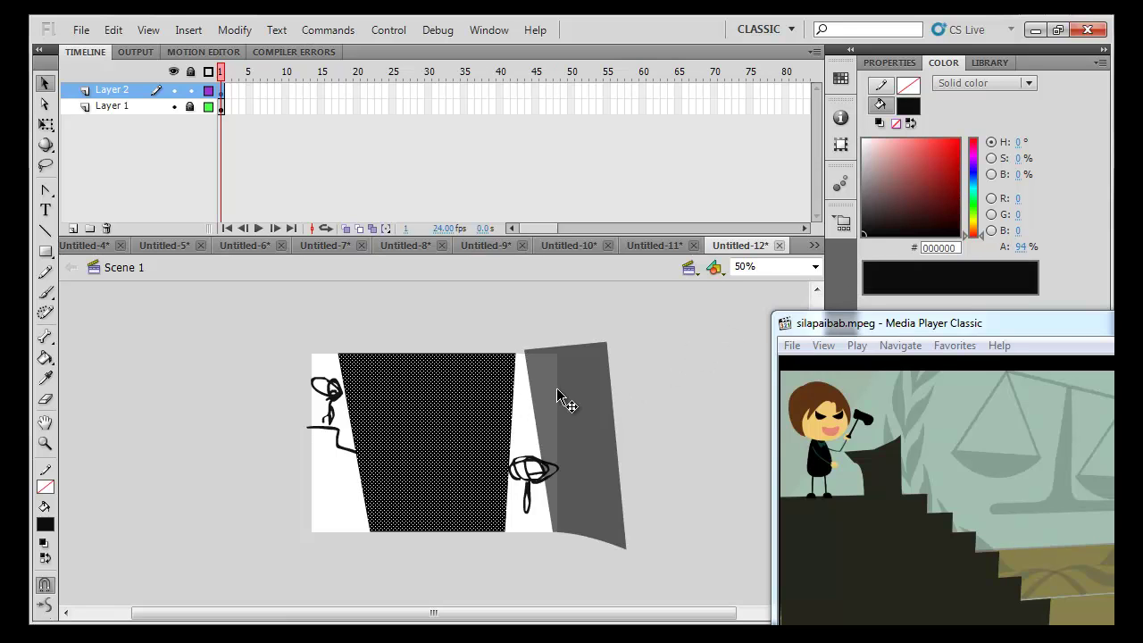
{"action": "left_click", "coordinate": [557, 394], "text": "shift"}
{"action": "left_click", "coordinate": [1018, 247]}
{"action": "type", "text": "84"}
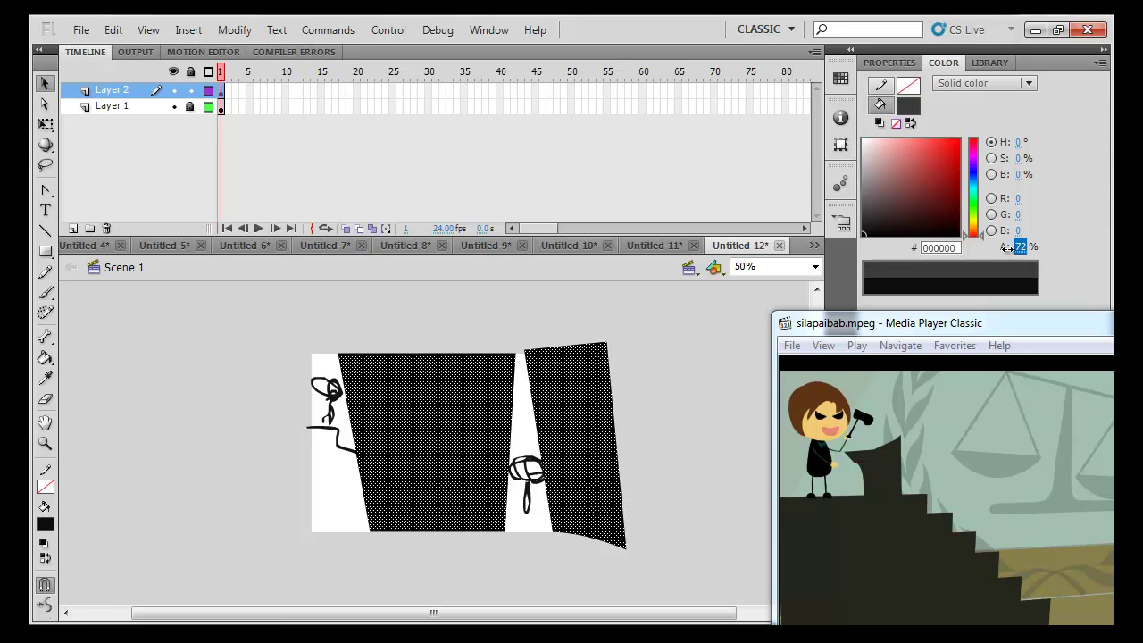
{"action": "key", "text": "Return"}
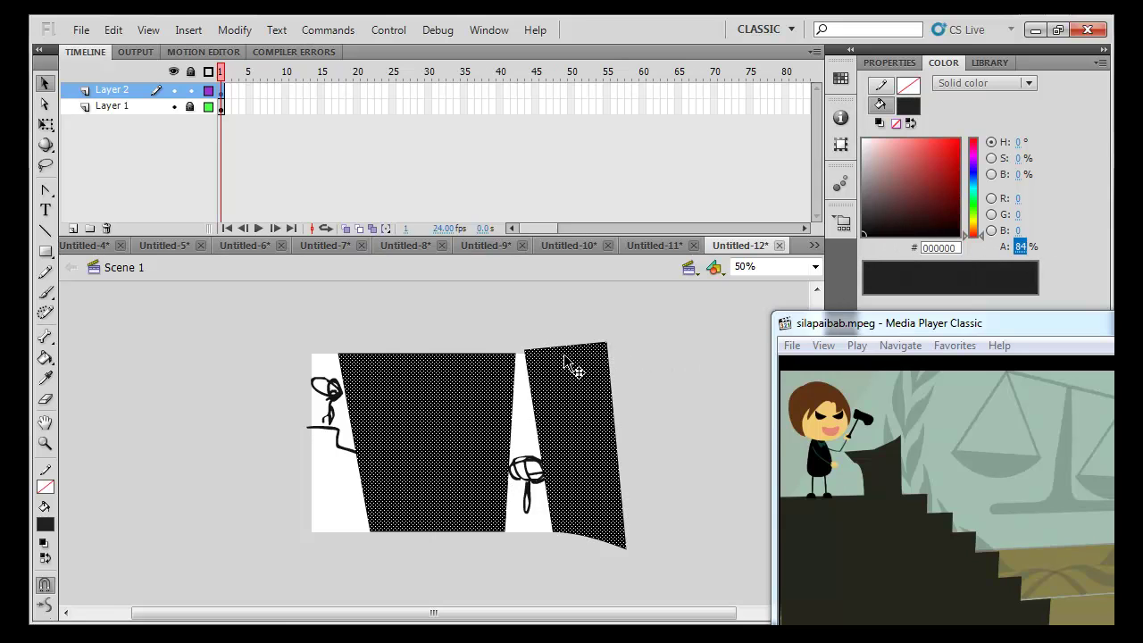
Convert the two panels into one graphic symbol and extend the frames of both layers
{"action": "key", "text": "F8"}
{"action": "key", "text": "Return"}
{"action": "left_click_drag", "start_coordinate": [333, 91], "coordinate": [579, 156]}
{"action": "key", "text": "F5"}
{"action": "left_click", "coordinate": [375, 140]}
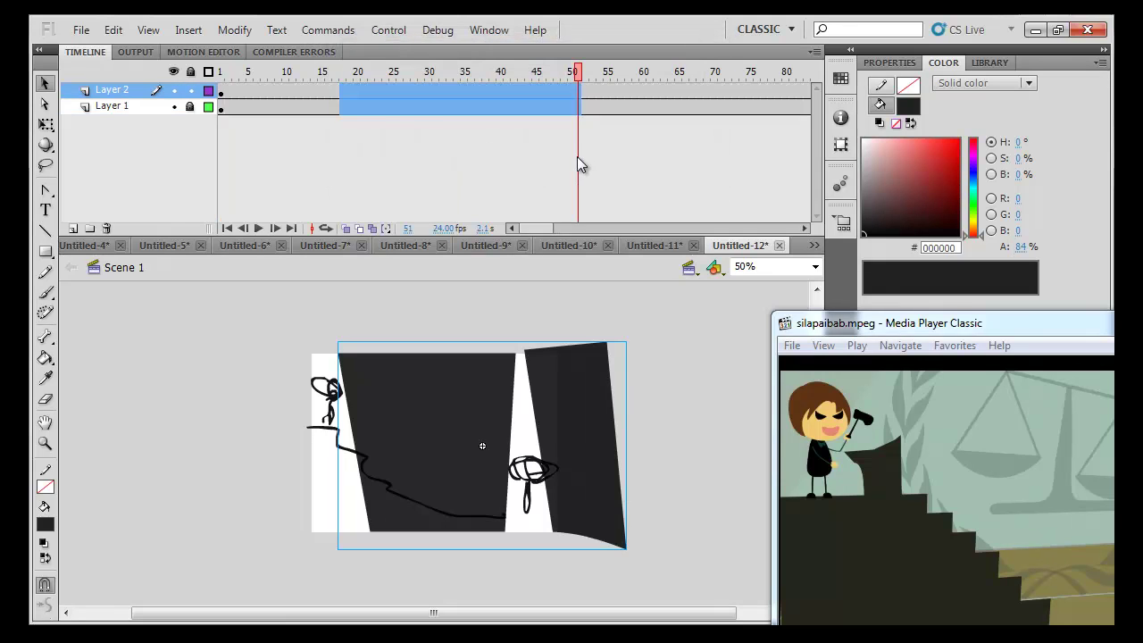
On Layer 2, start the panels at a frame 21 keyframe with earlier frames empty, and classic-tween them to frame 55
{"action": "left_click", "coordinate": [365, 93]}
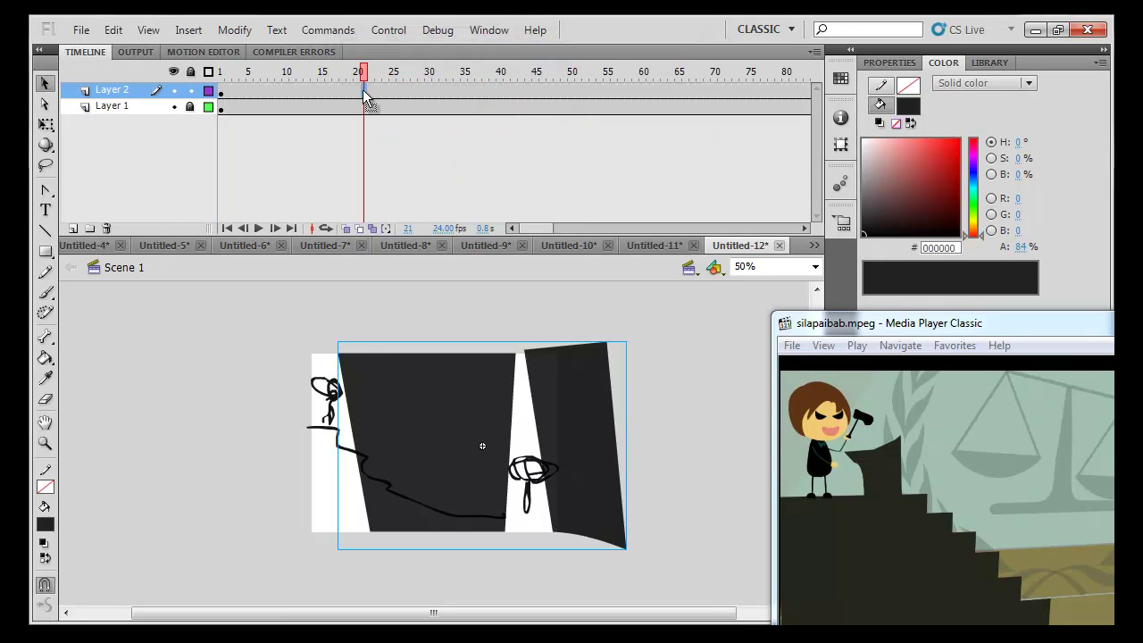
{"action": "left_click", "coordinate": [335, 95]}
{"action": "key", "text": "Delete"}
{"action": "left_click", "coordinate": [605, 94]}
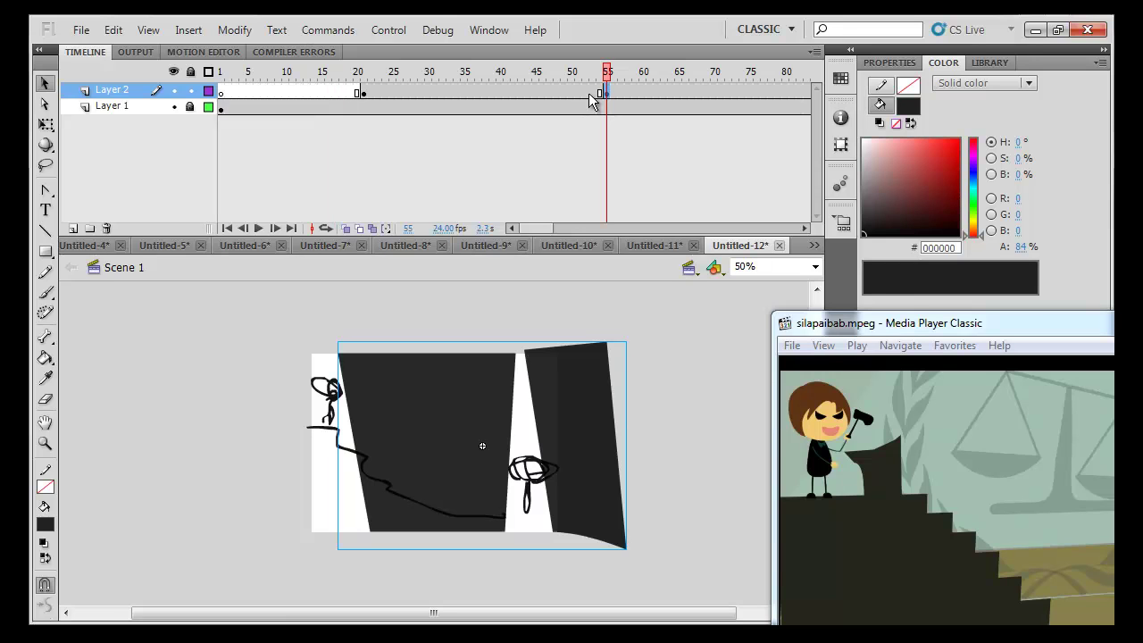
{"action": "right_click", "coordinate": [594, 94]}
{"action": "left_click", "coordinate": [630, 143]}
Give the panel symbol at frame 21 an Alpha colour effect of 0%
{"action": "left_click", "coordinate": [366, 93]}
{"action": "left_click_drag", "start_coordinate": [1052, 323], "coordinate": [1051, 432]}
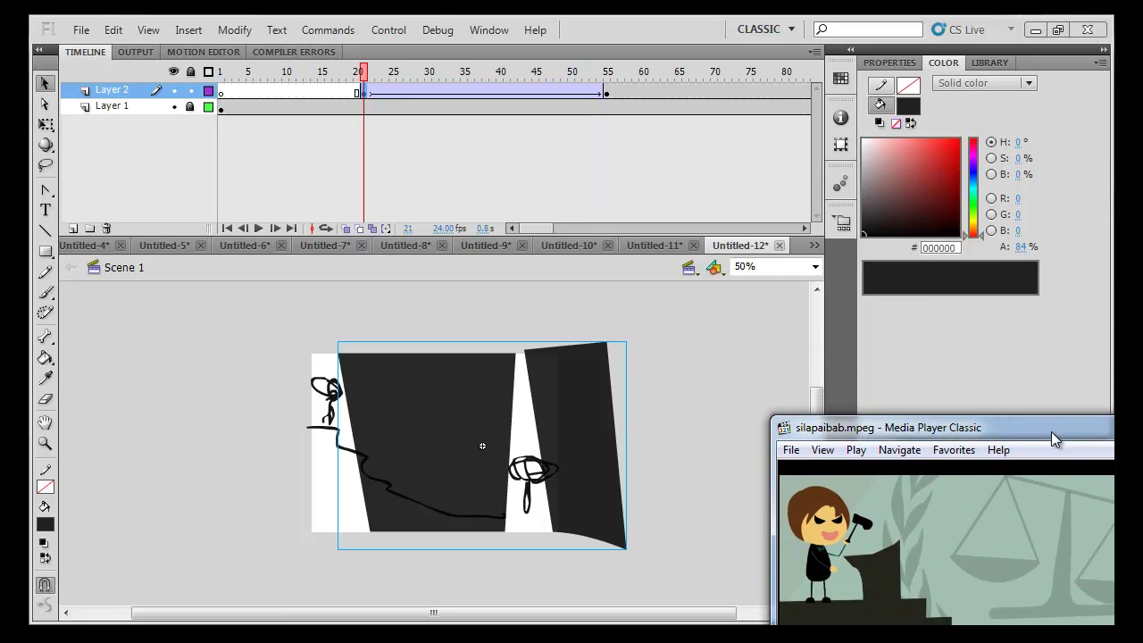
{"action": "left_click", "coordinate": [890, 63]}
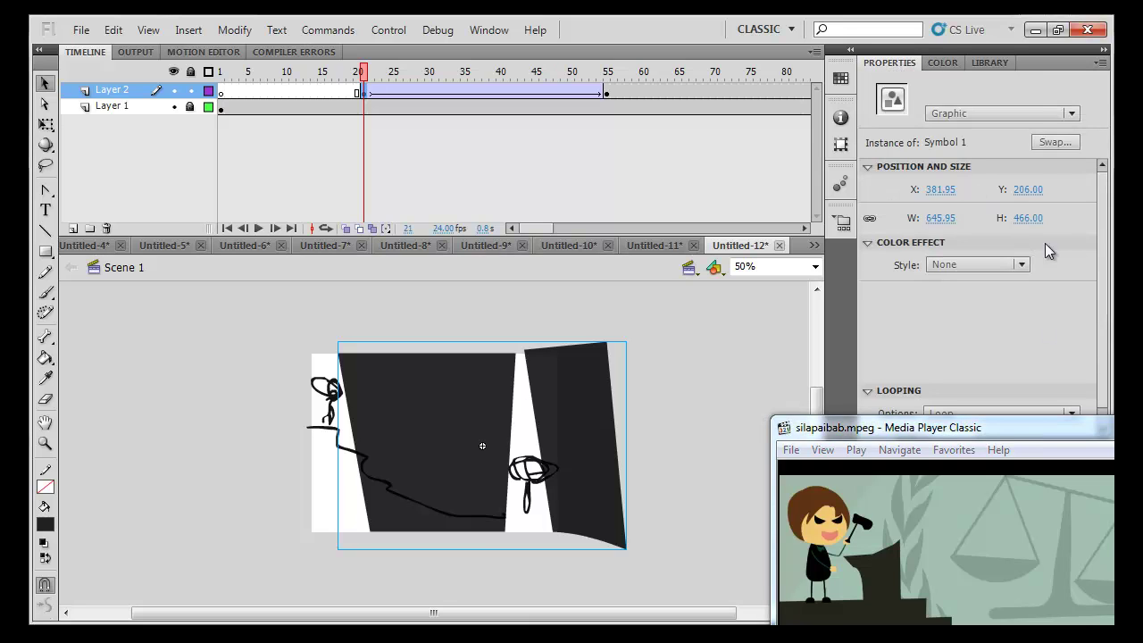
{"action": "left_click_drag", "start_coordinate": [1022, 420], "coordinate": [1019, 466]}
{"action": "left_click", "coordinate": [1014, 413]}
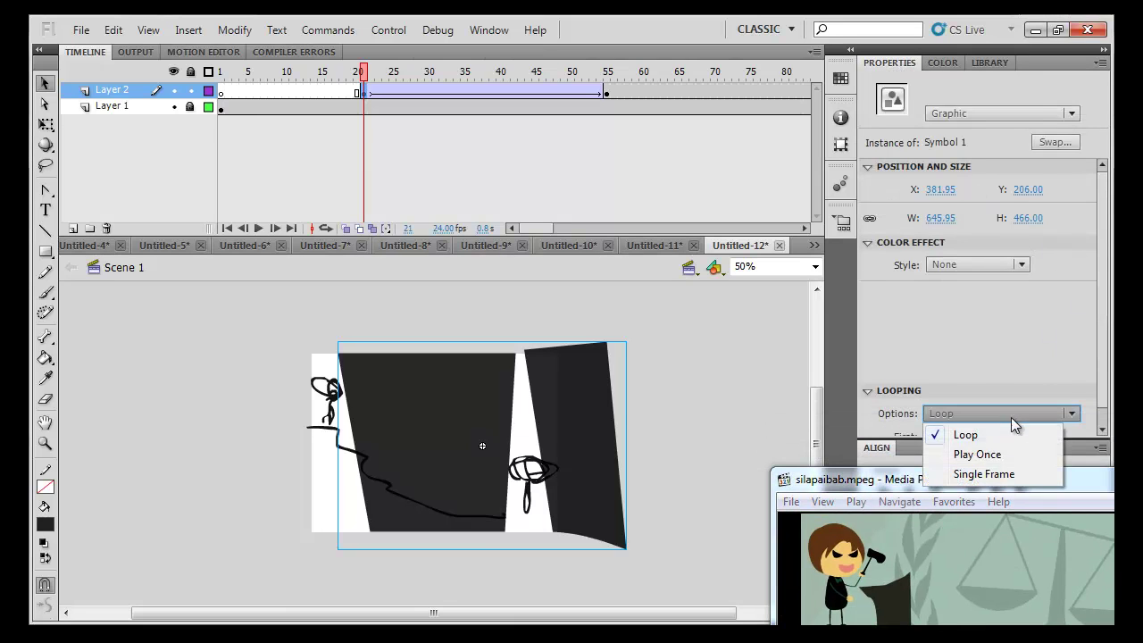
{"action": "left_click", "coordinate": [982, 434]}
{"action": "left_click", "coordinate": [989, 242]}
{"action": "left_click", "coordinate": [971, 255]}
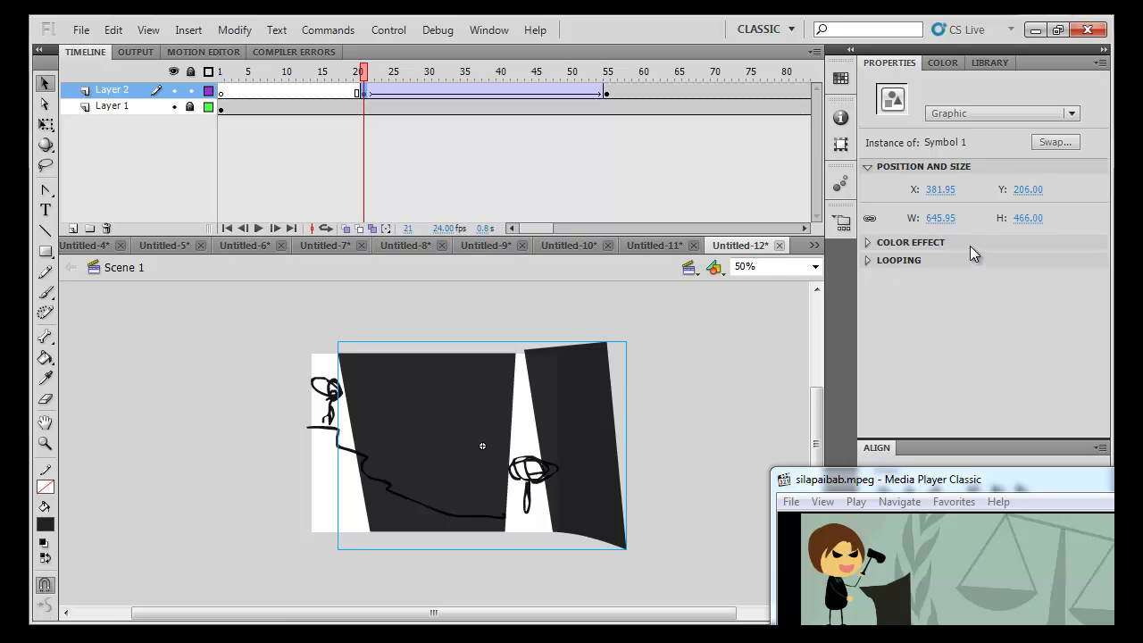
{"action": "left_click", "coordinate": [971, 240]}
{"action": "left_click", "coordinate": [976, 264]}
{"action": "left_click", "coordinate": [970, 364]}
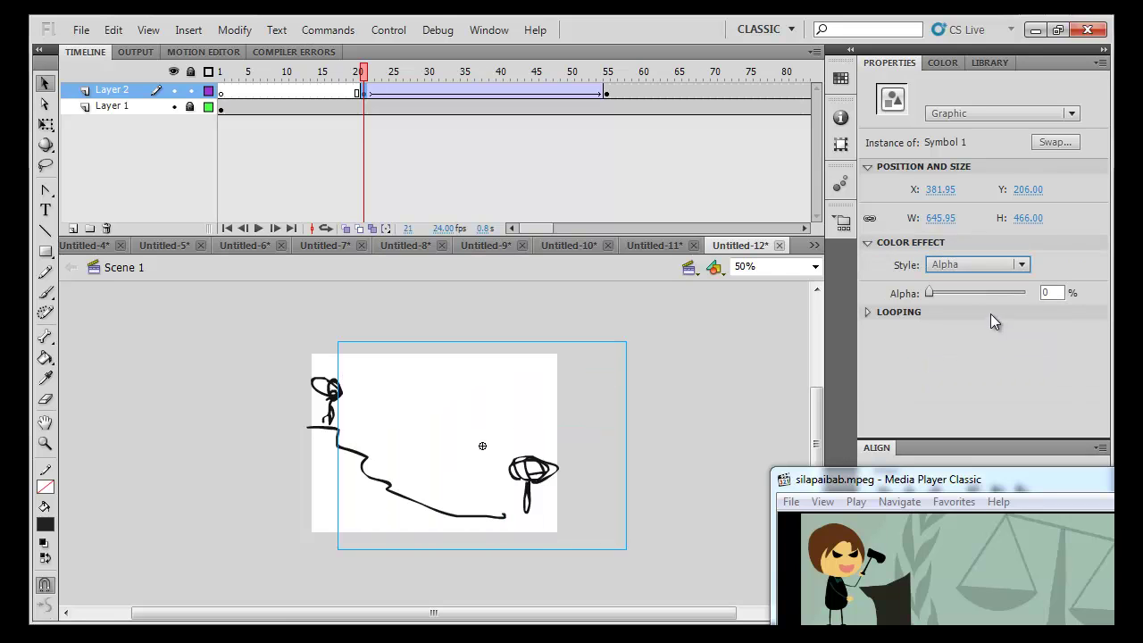
Scrub through the timeline to preview the panels fading in over the sketch
{"action": "left_click_drag", "start_coordinate": [402, 80], "coordinate": [672, 138]}
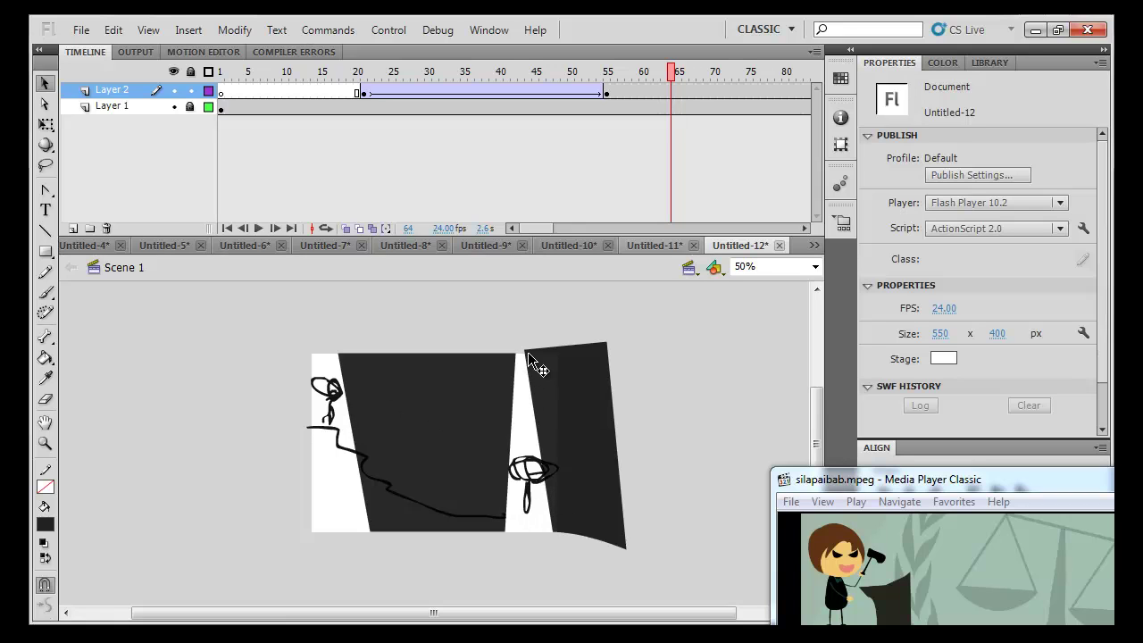
{"action": "left_click", "coordinate": [560, 370]}
{"action": "left_click", "coordinate": [508, 298]}
Switch to the silapaibab.mpeg video in Media Player Classic and examine the scene with the thrown bag, pausing at 06:49
{"action": "left_click_drag", "start_coordinate": [1010, 479], "coordinate": [705, 238]}
{"action": "left_click", "coordinate": [834, 409]}
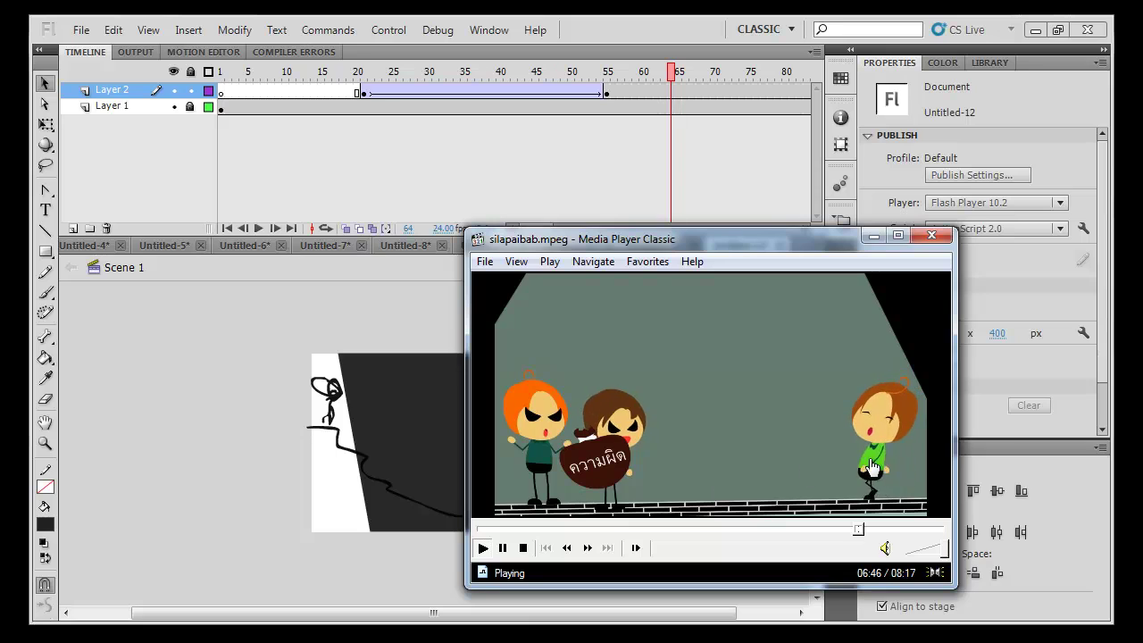
{"action": "left_click", "coordinate": [778, 496]}
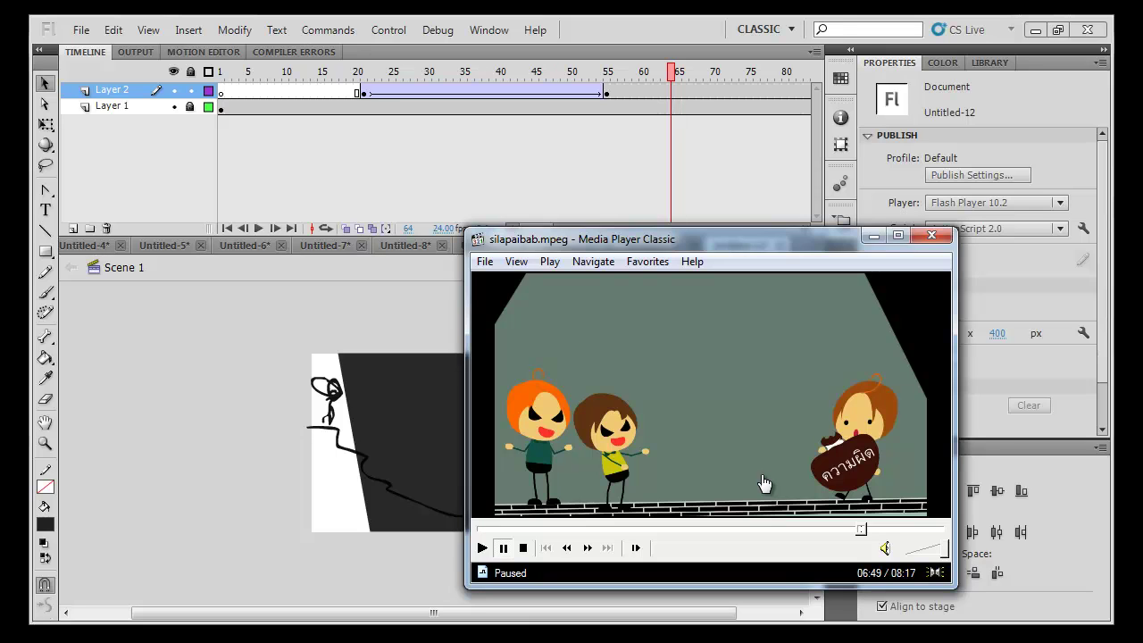
{"action": "left_click", "coordinate": [764, 483]}
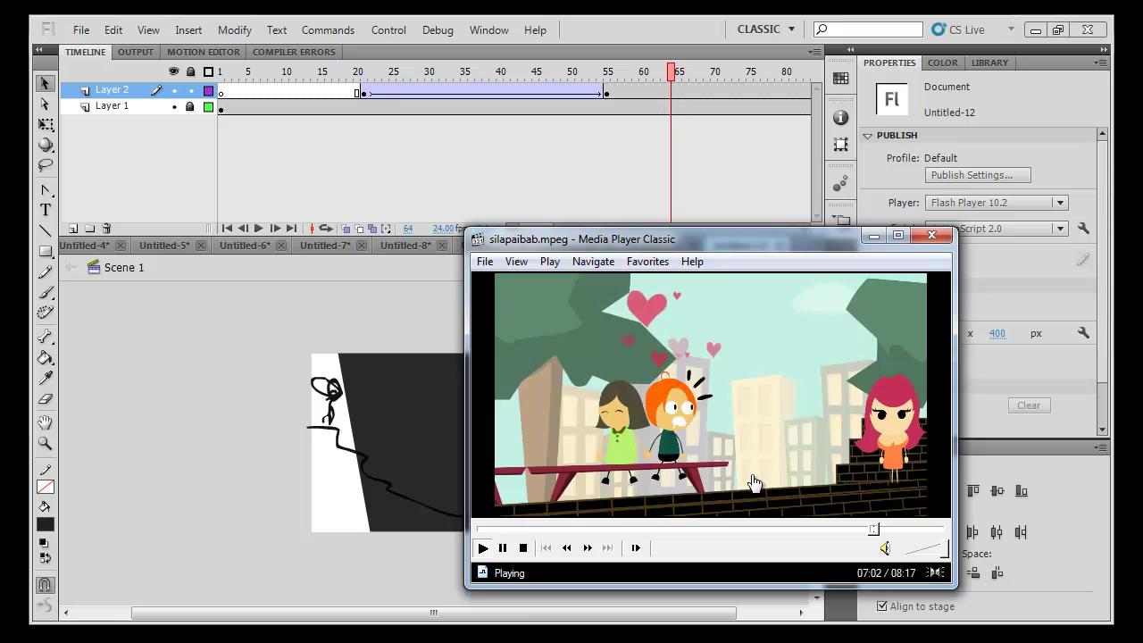
Examine the park bench scene and its character close-ups, pausing the video at 07:06 and 07:18
{"action": "left_click", "coordinate": [760, 485]}
{"action": "left_click", "coordinate": [732, 455]}
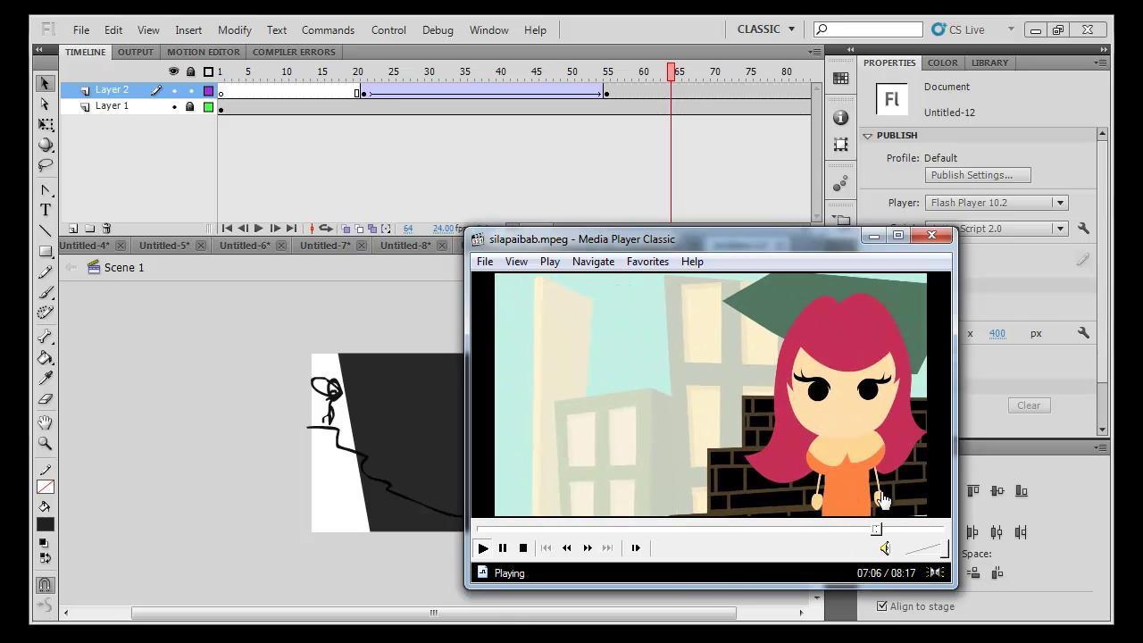
{"action": "left_click", "coordinate": [805, 439]}
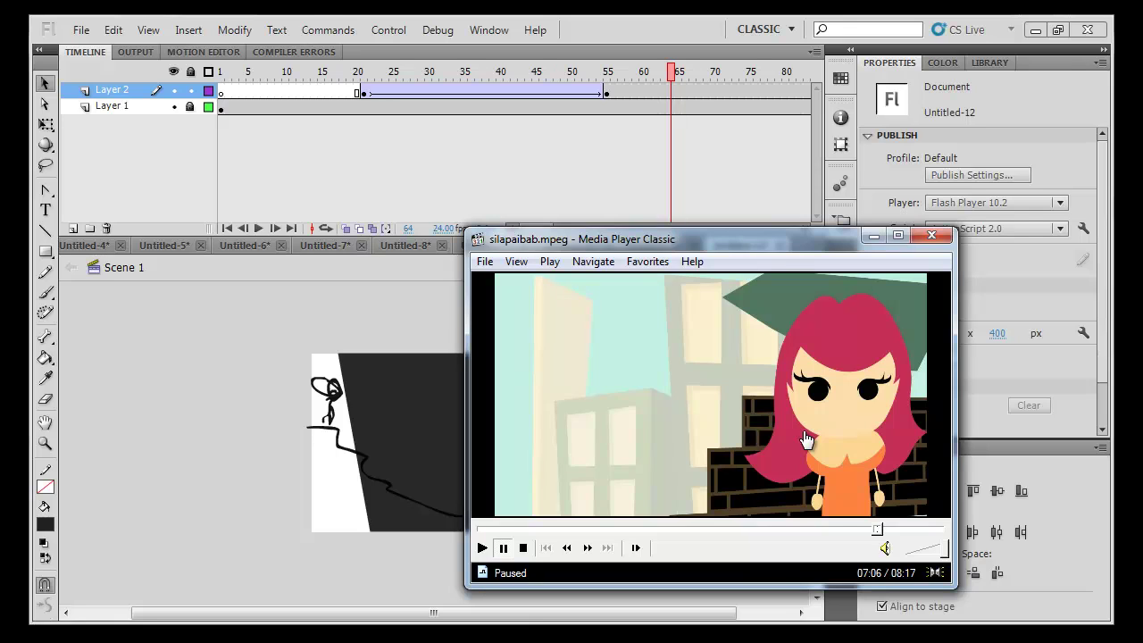
{"action": "left_click", "coordinate": [806, 439]}
{"action": "left_click", "coordinate": [806, 439]}
{"action": "left_click", "coordinate": [531, 398]}
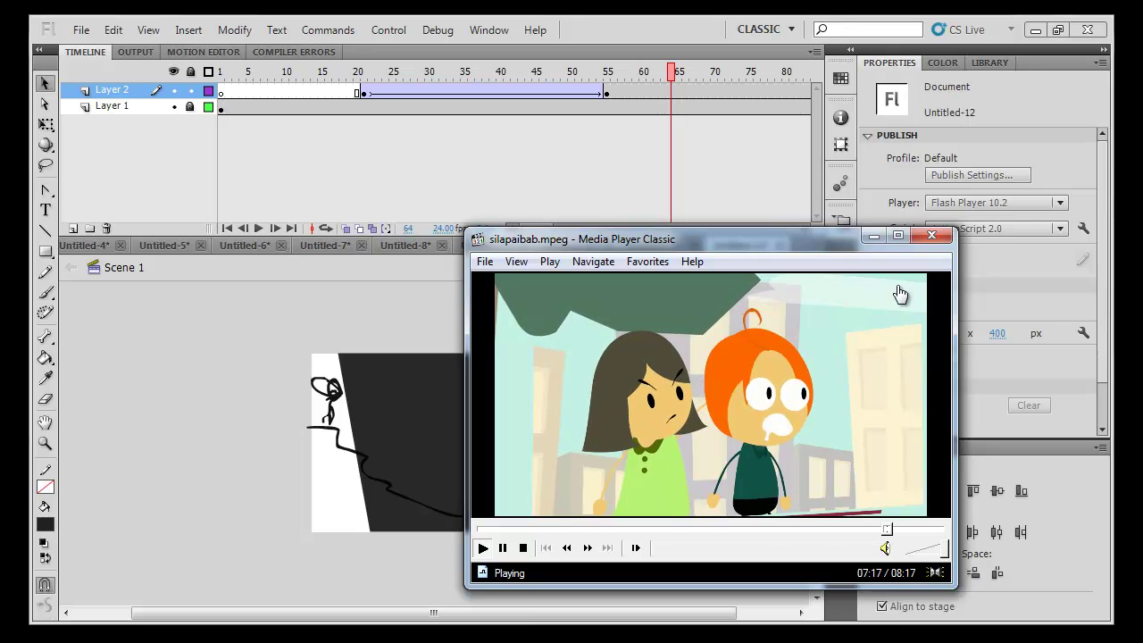
{"action": "left_click", "coordinate": [853, 440]}
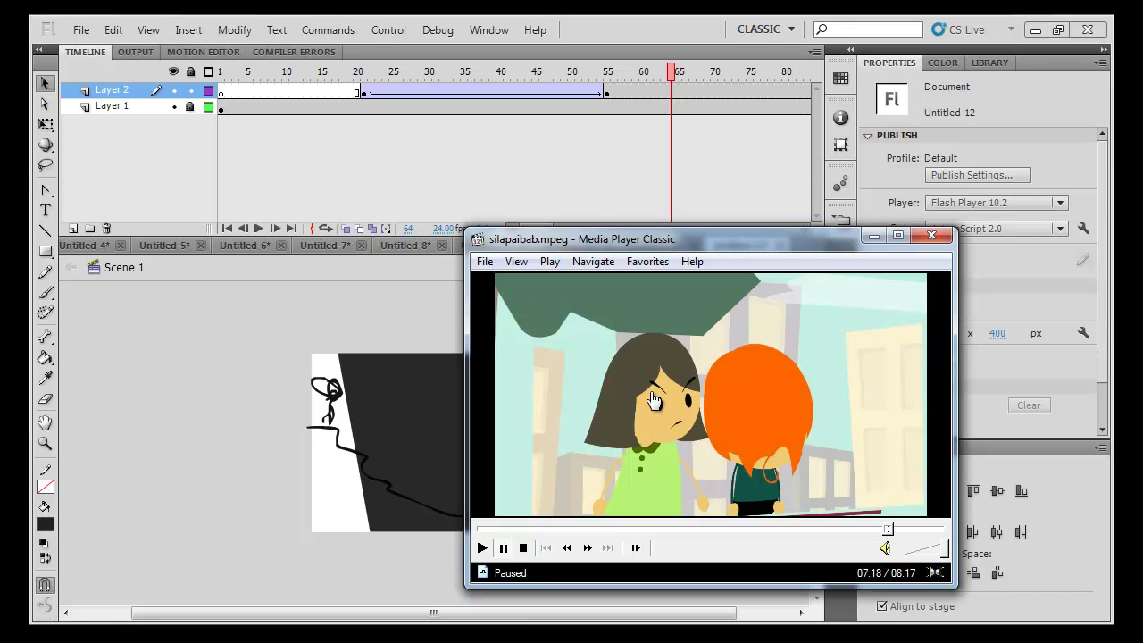
{"action": "key", "text": "space"}
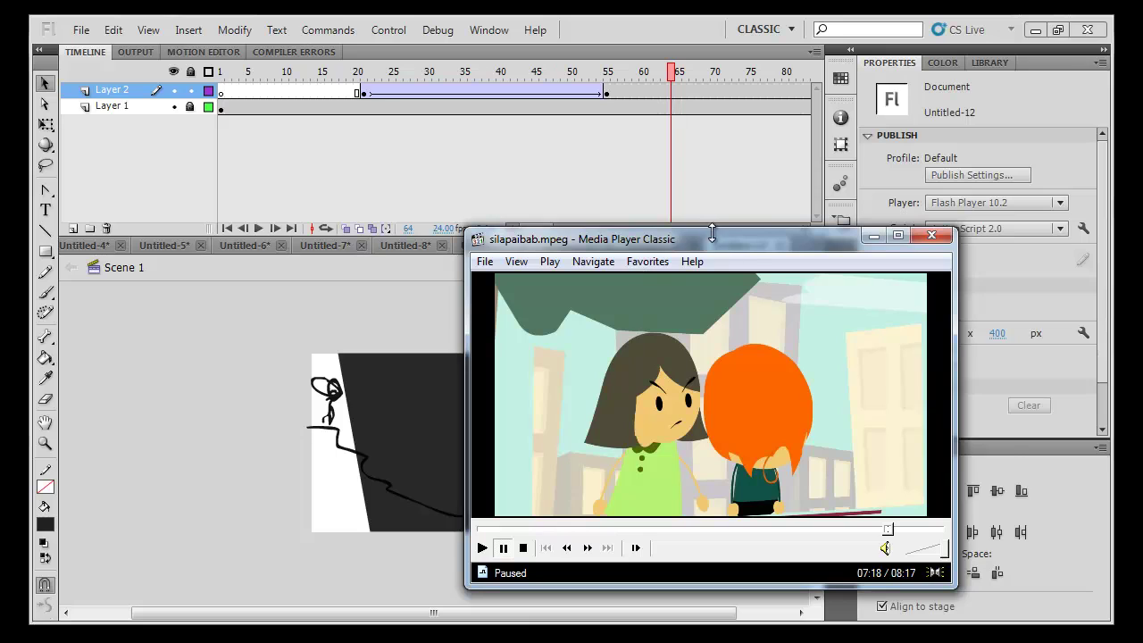
Move the video player aside and create a new ActionScript 2.0 document in Flash
{"action": "left_click_drag", "start_coordinate": [711, 233], "coordinate": [820, 236]}
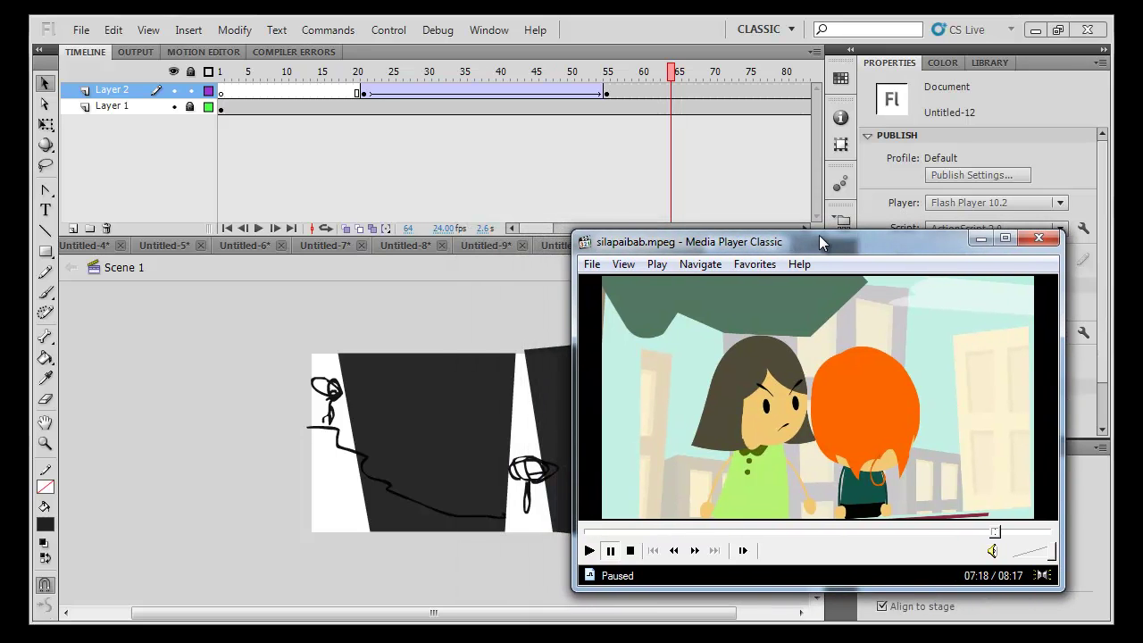
{"action": "left_click", "coordinate": [422, 323]}
{"action": "key", "text": "ctrl+n"}
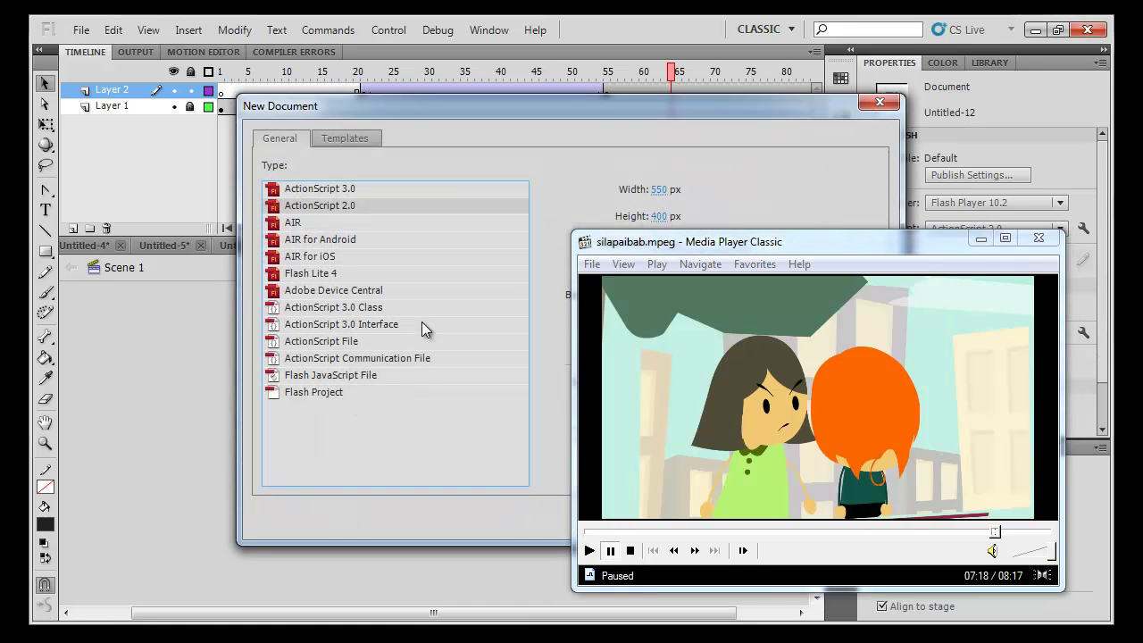
{"action": "key", "text": "Return"}
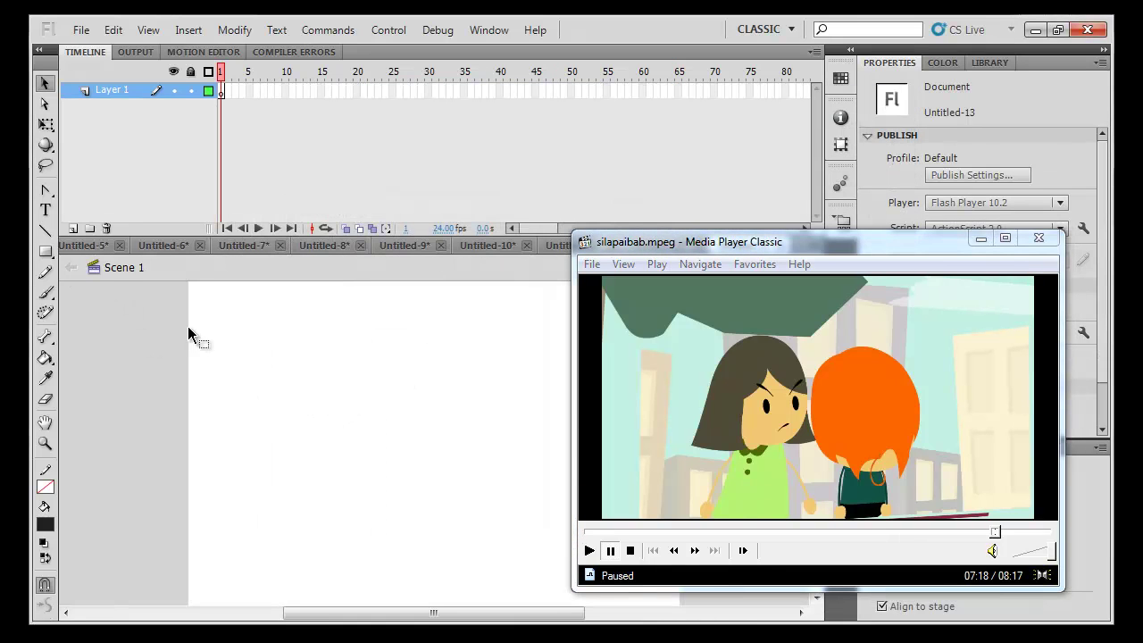
Brush a heart outline on the blank stage and fill it with the same dark colour, then clear the player off the stage
{"action": "key", "text": "b"}
{"action": "mouse_move", "coordinate": [480, 497]}
{"action": "left_mouse_down"}
{"action": "mouse_move", "coordinate": [490, 437]}
{"action": "mouse_move", "coordinate": [560, 437]}
{"action": "mouse_move", "coordinate": [479, 500]}
{"action": "left_mouse_up"}
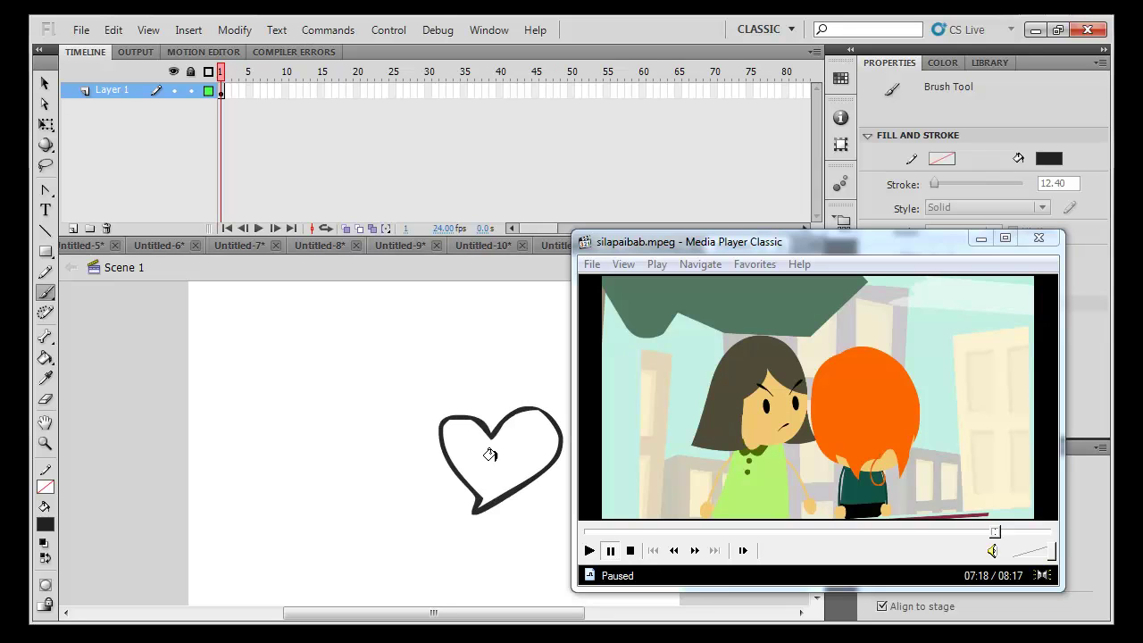
{"action": "key", "text": "k"}
{"action": "left_click", "coordinate": [494, 461]}
{"action": "key", "text": "v"}
{"action": "left_click_drag", "start_coordinate": [741, 258], "coordinate": [1013, 466]}
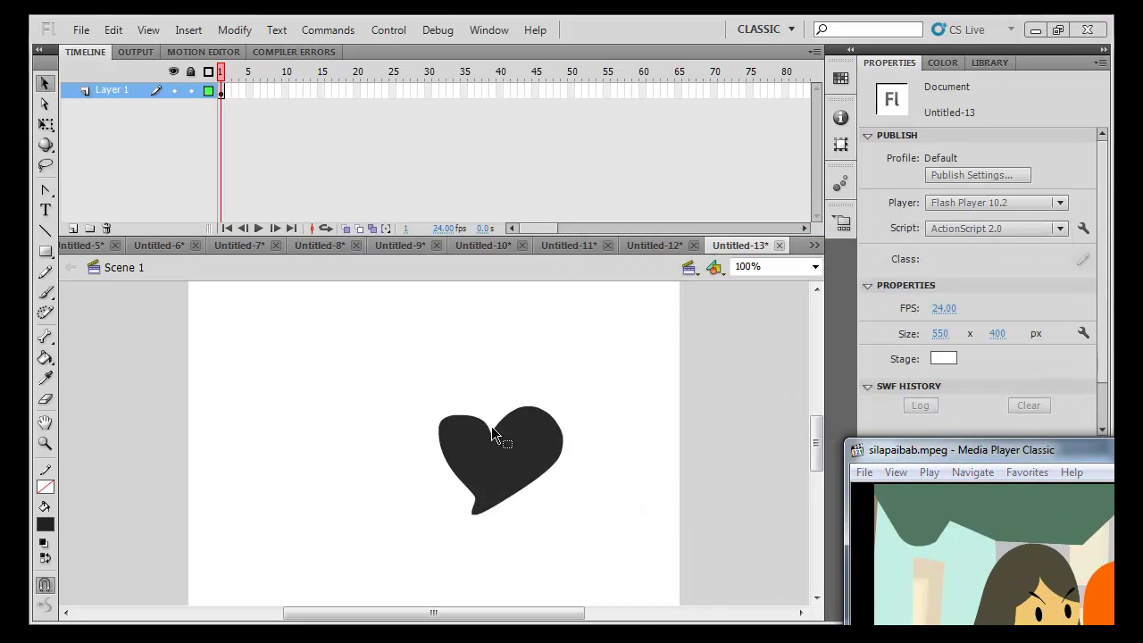
Shrink the heart to about 59 by 52 px and convert it to a graphic symbol
{"action": "left_click_drag", "start_coordinate": [500, 478], "coordinate": [541, 454]}
{"action": "key", "text": "q"}
{"action": "left_click_drag", "start_coordinate": [604, 382], "coordinate": [534, 444]}
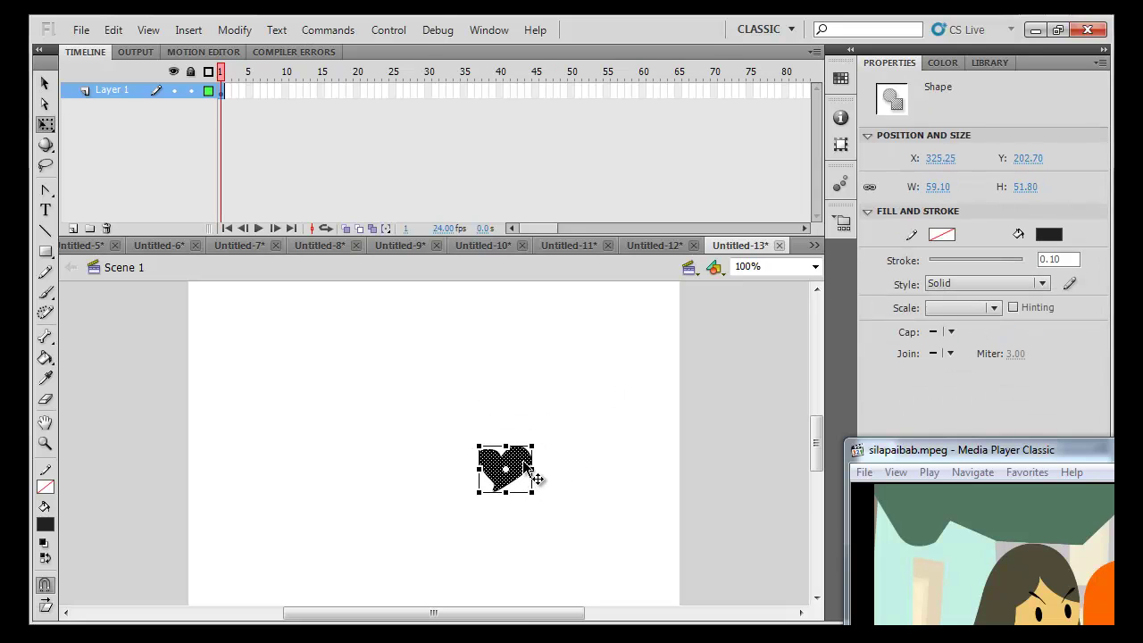
{"action": "key", "text": "F8"}
{"action": "key", "text": "Return"}
Place the heart off the stage's right side, move it onto the stage at a frame 48 keyframe, and classic-tween the motion
{"action": "left_click_drag", "start_coordinate": [531, 474], "coordinate": [780, 459]}
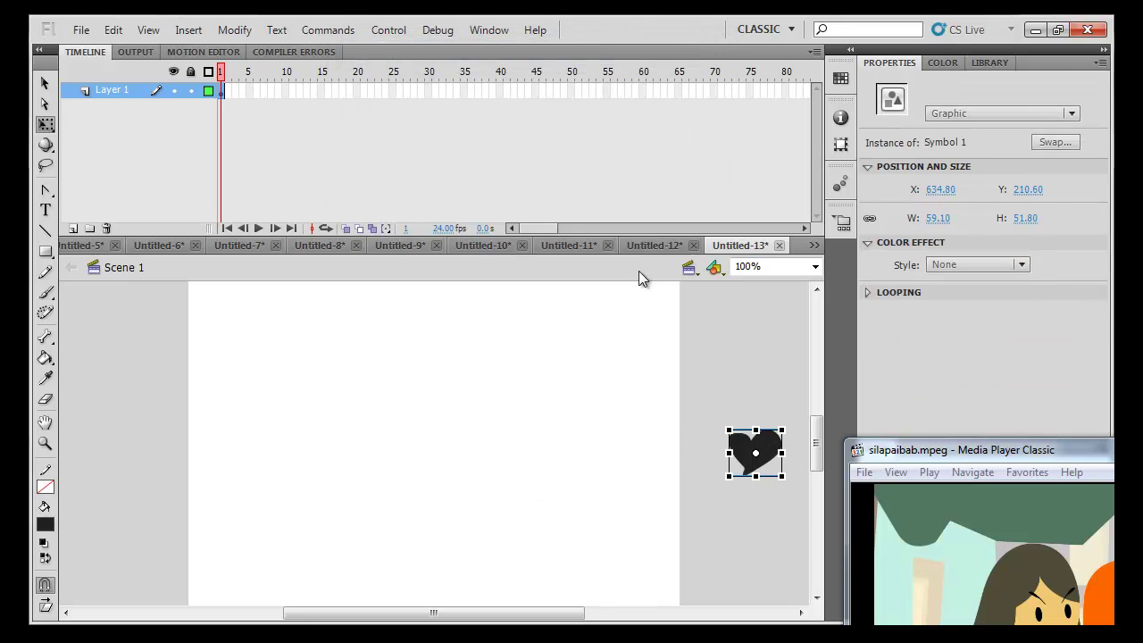
{"action": "left_click", "coordinate": [560, 88]}
{"action": "key", "text": "F6"}
{"action": "left_click_drag", "start_coordinate": [770, 452], "coordinate": [547, 462]}
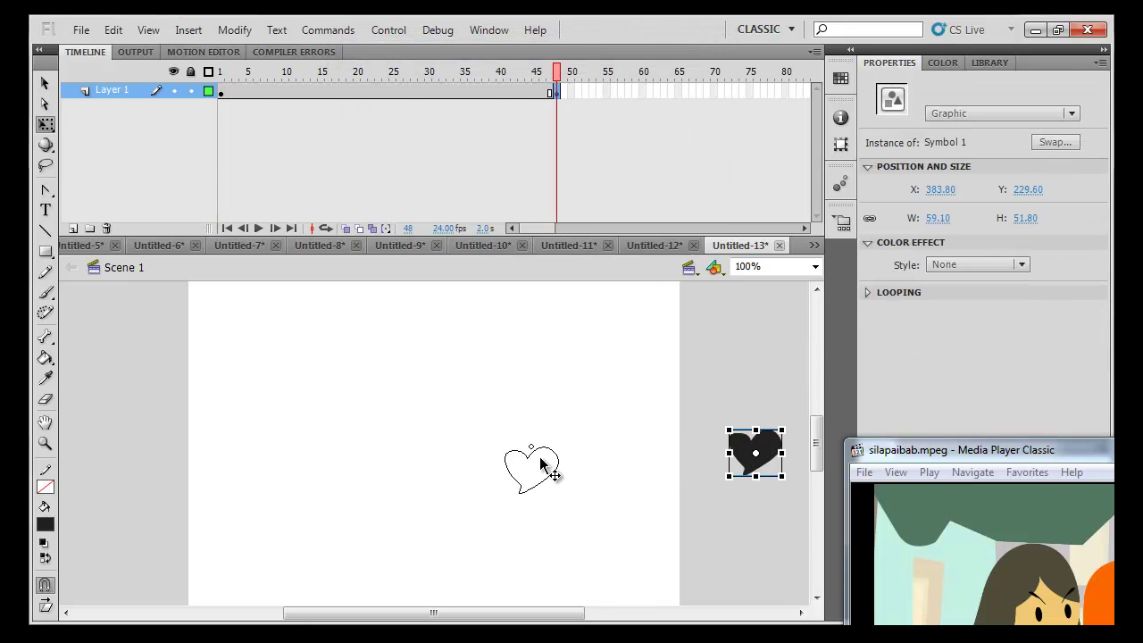
{"action": "right_click", "coordinate": [471, 89]}
{"action": "left_click", "coordinate": [536, 138]}
Add heart keyframes at frames 23 and 38 and raise the heart at frame 38 to vary its path
{"action": "left_click", "coordinate": [394, 92]}
{"action": "key", "text": "comma"}
{"action": "key", "text": "F6"}
{"action": "left_click", "coordinate": [484, 90]}
{"action": "key", "text": "F6"}
{"action": "left_click", "coordinate": [561, 444]}
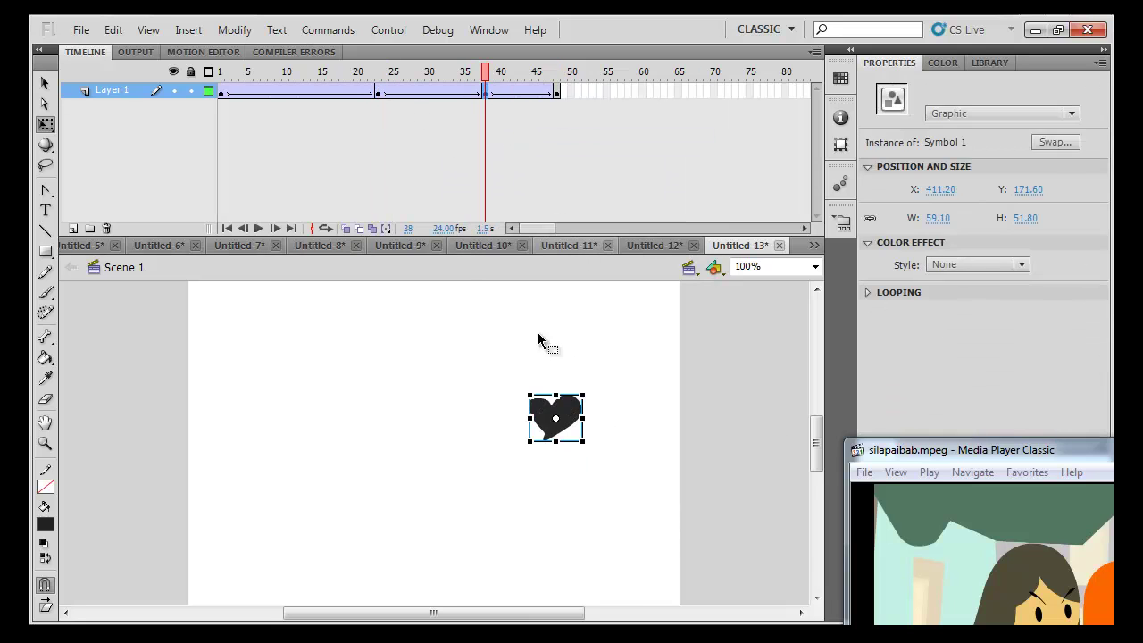
Add a heart keyframe at frame 12 and scrub through the motion up to frame 48
{"action": "left_click", "coordinate": [301, 90]}
{"action": "left_click", "coordinate": [701, 460]}
{"action": "left_click", "coordinate": [283, 92]}
{"action": "left_click", "coordinate": [325, 97]}
{"action": "left_click_drag", "start_coordinate": [324, 96], "coordinate": [569, 92]}
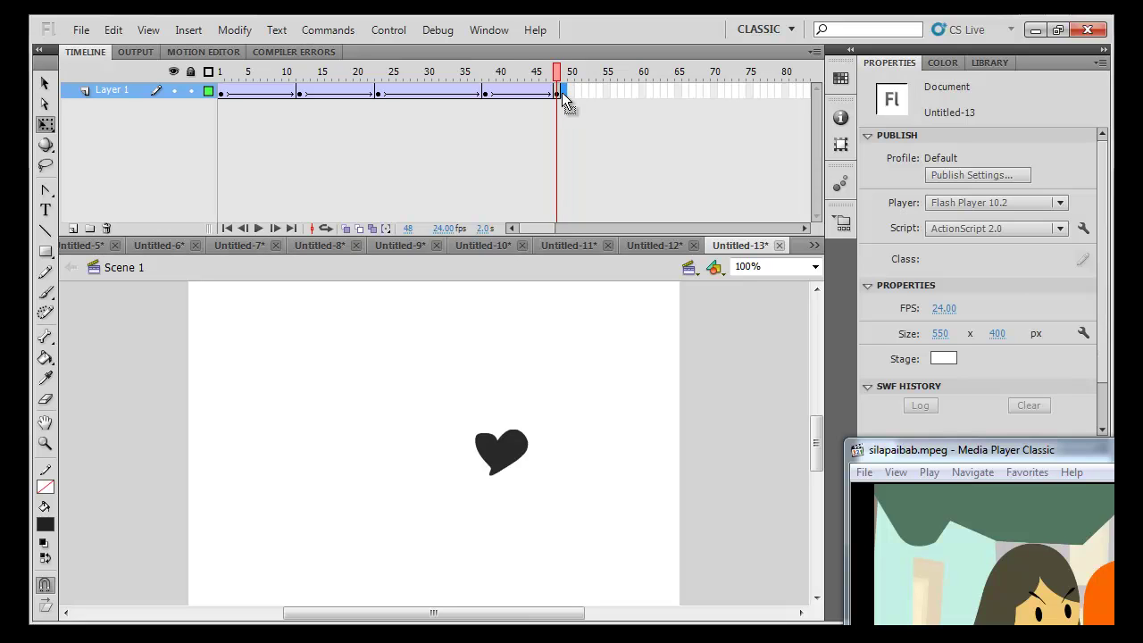
Add heart keyframes at frames 49 and 61 and create a classic tween between them
{"action": "left_click", "coordinate": [563, 93]}
{"action": "key", "text": "ctrl+equal"}
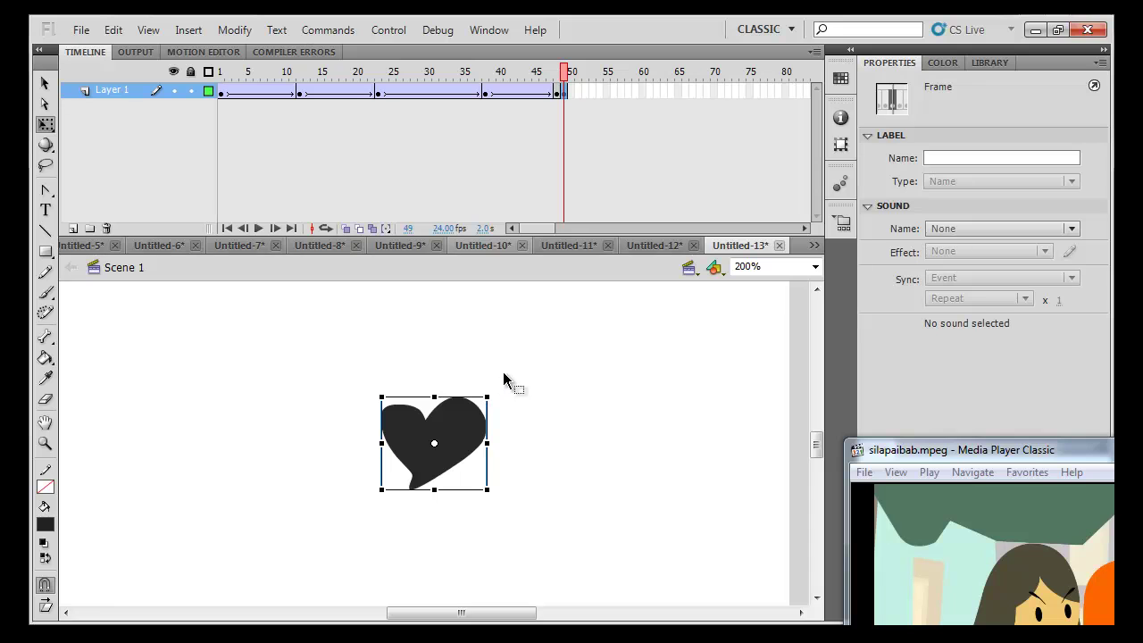
{"action": "left_click", "coordinate": [651, 89]}
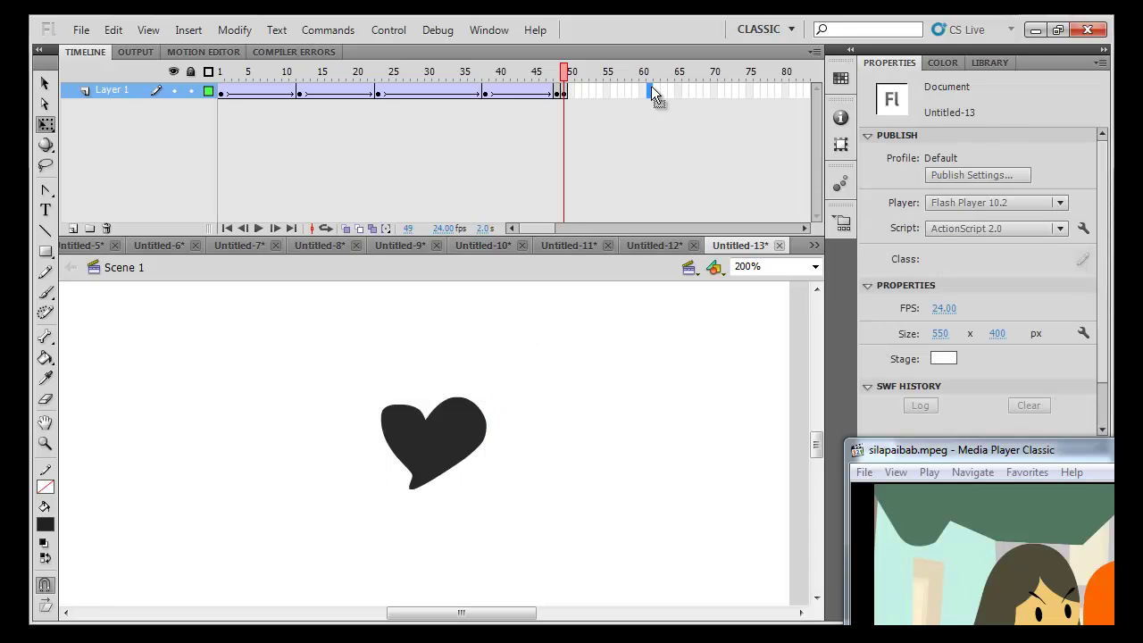
{"action": "key", "text": "F6"}
{"action": "right_click", "coordinate": [626, 87]}
{"action": "left_click", "coordinate": [696, 133]}
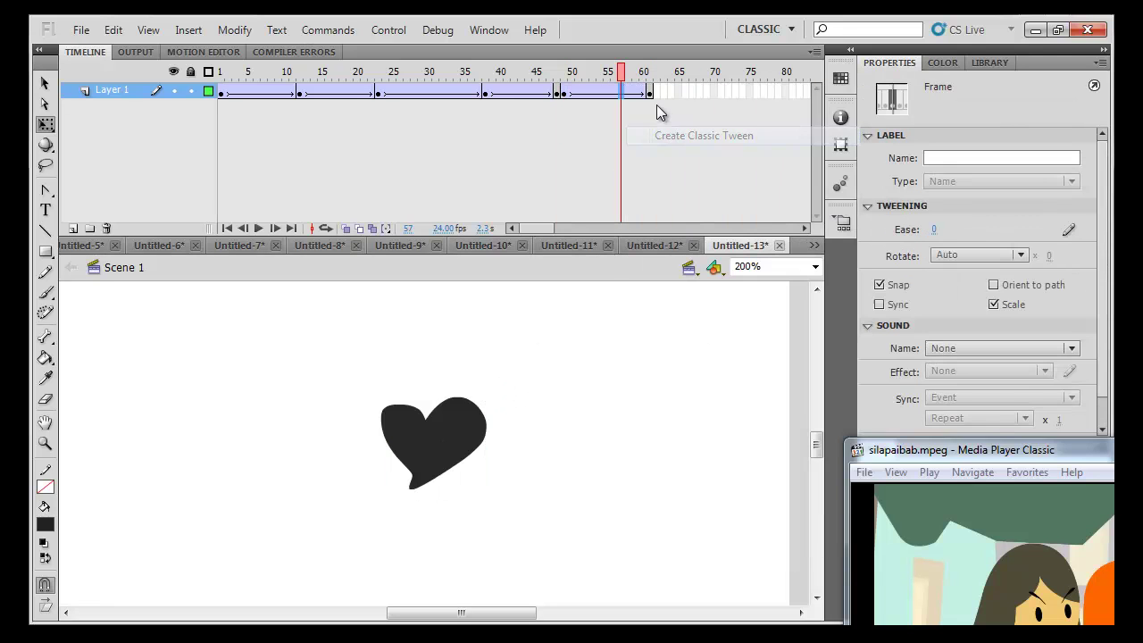
Enlarge the heart at frame 61 to about 109 by 96 px, set its alpha to 0%, and play the fade-out
{"action": "left_click_drag", "start_coordinate": [490, 395], "coordinate": [532, 358]}
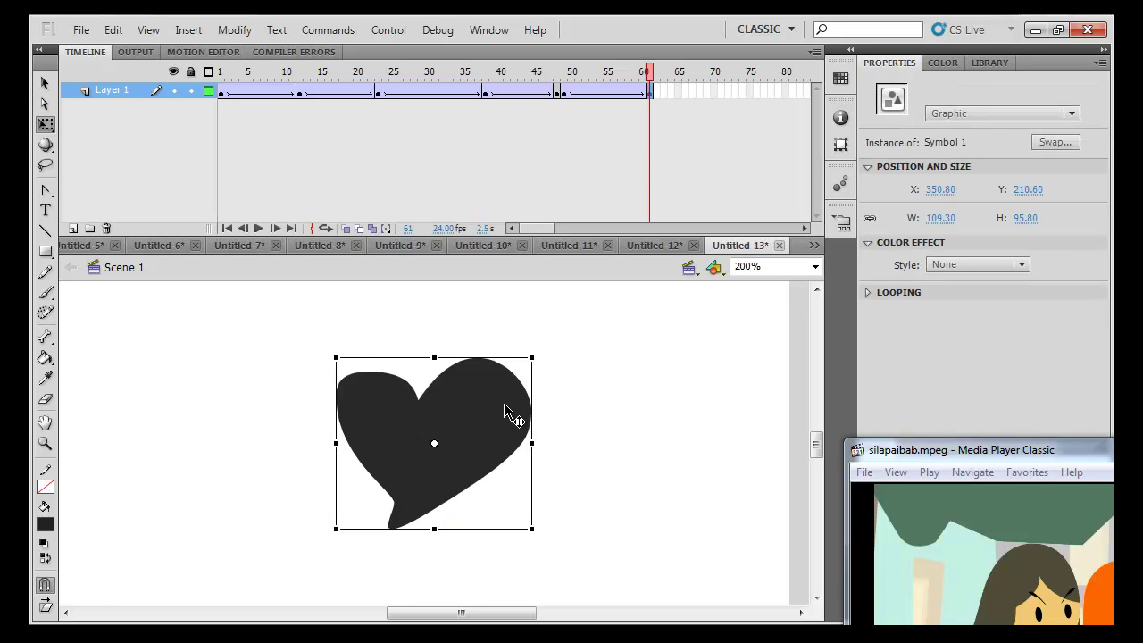
{"action": "left_click", "coordinate": [985, 266]}
{"action": "left_click", "coordinate": [981, 363]}
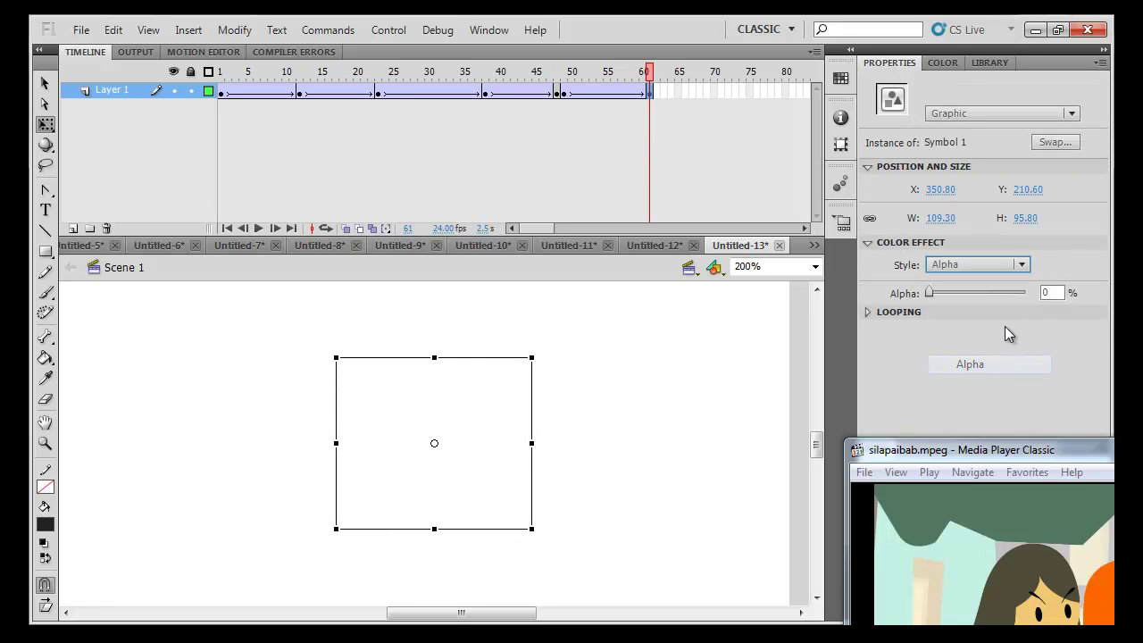
{"action": "left_click", "coordinate": [527, 89]}
{"action": "key", "text": "Return"}
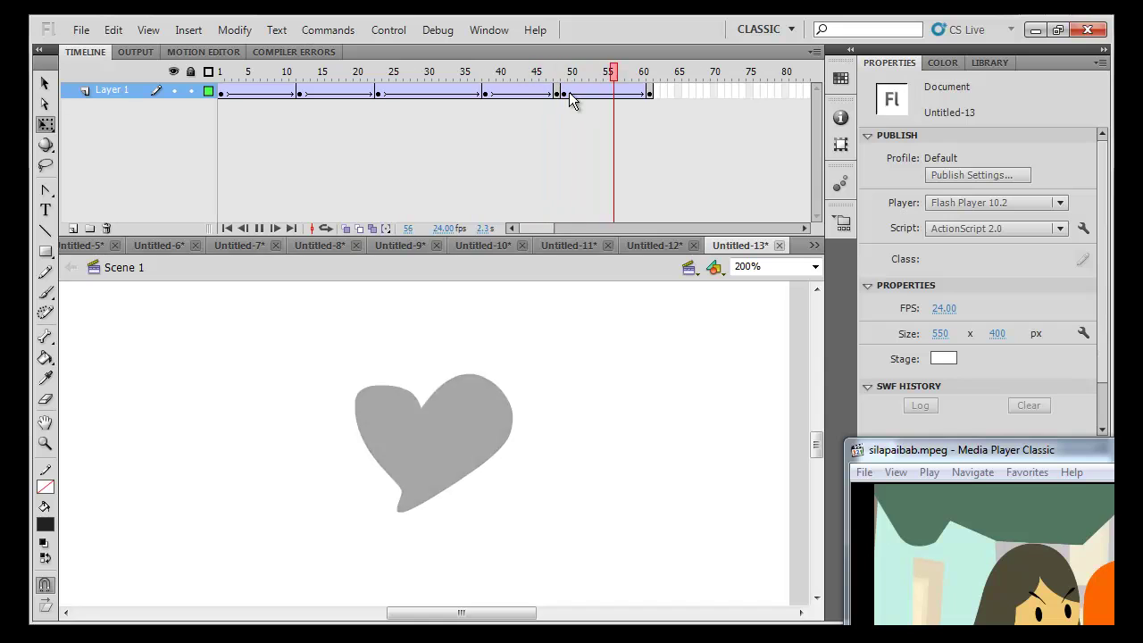
Remove frames from the heart's fade-out tween so it ends at frame 54, and play the animation
{"action": "left_click_drag", "start_coordinate": [649, 92], "coordinate": [594, 88]}
{"action": "right_click", "coordinate": [596, 95]}
{"action": "left_click", "coordinate": [651, 189]}
{"action": "left_click", "coordinate": [486, 86]}
{"action": "key", "text": "Return"}
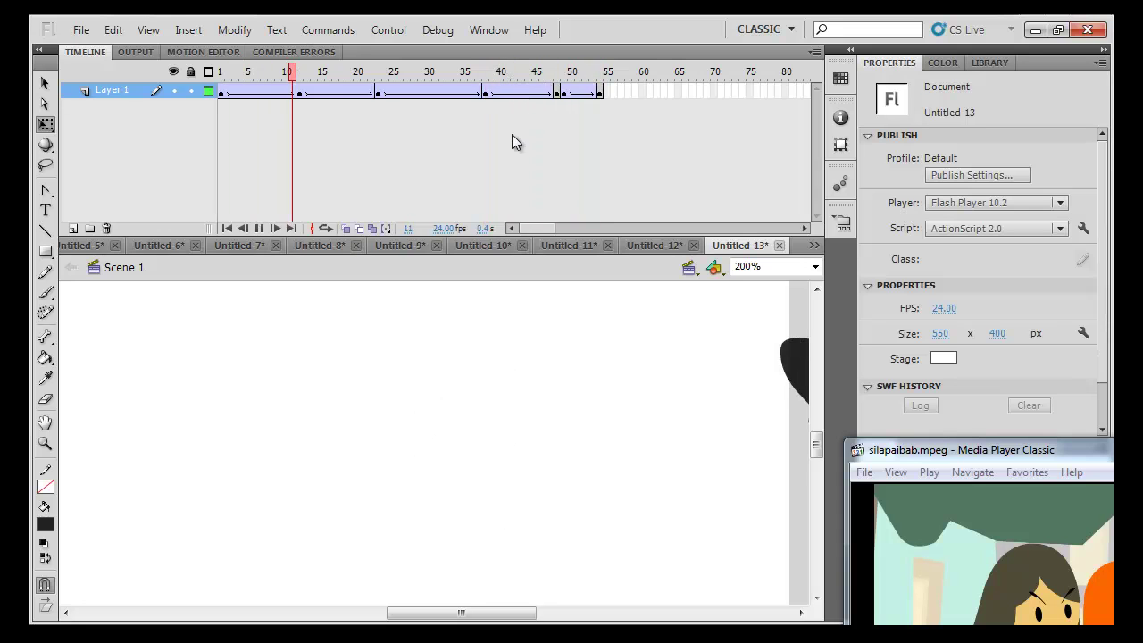
Add a new layer above the heart and convert its frames 49 to 54 to blank keyframes
{"action": "left_click", "coordinate": [558, 89]}
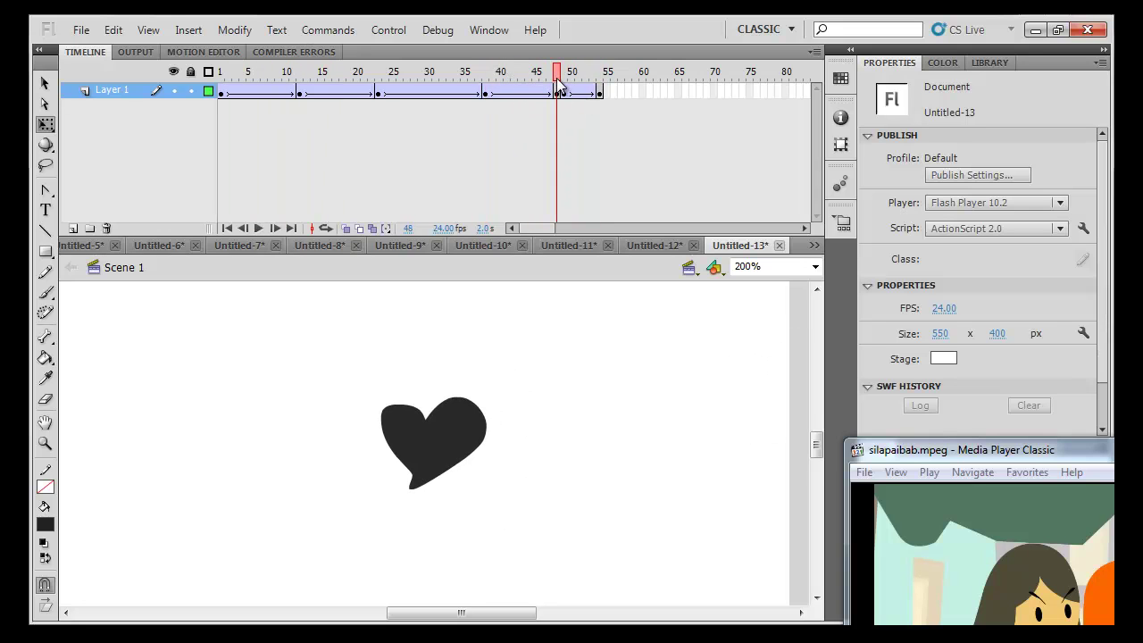
{"action": "left_click", "coordinate": [73, 229]}
{"action": "left_click_drag", "start_coordinate": [560, 88], "coordinate": [596, 87]}
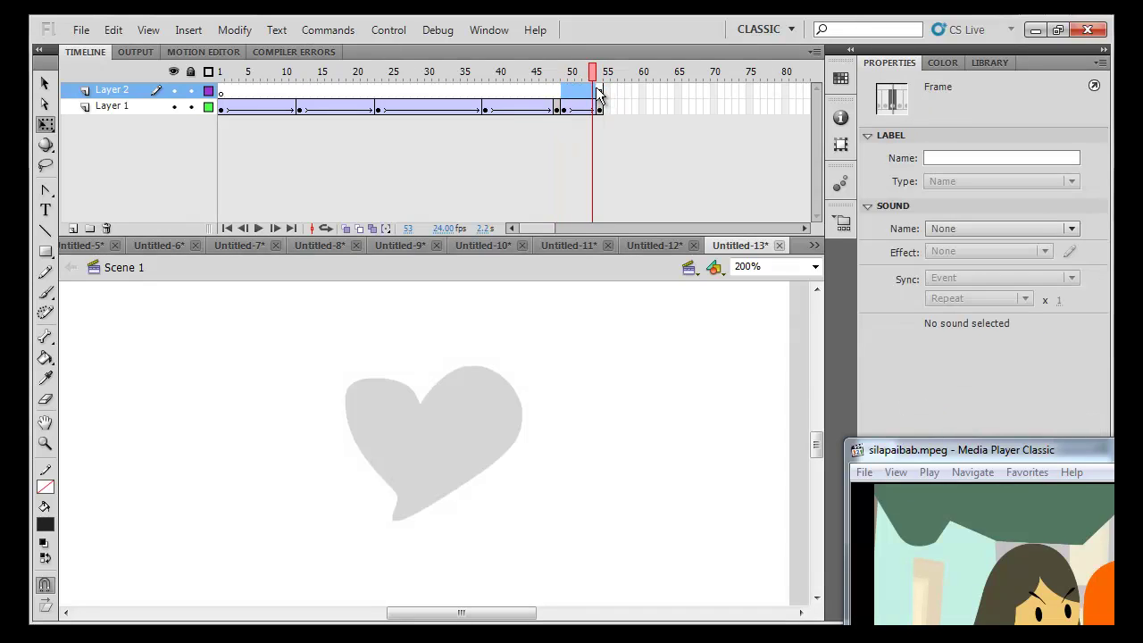
{"action": "left_click", "coordinate": [603, 87]}
{"action": "left_click", "coordinate": [564, 90]}
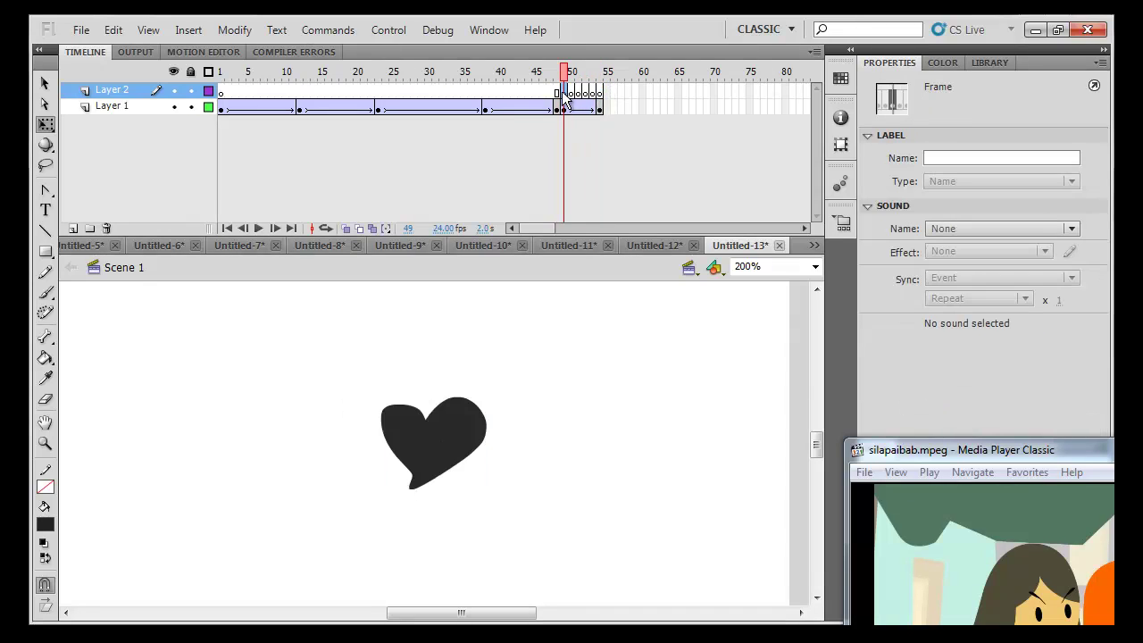
Brush short strokes radiating from the heart's edge on Layer 2 at frame 49, and choose a larger brush size
{"action": "key", "text": "b"}
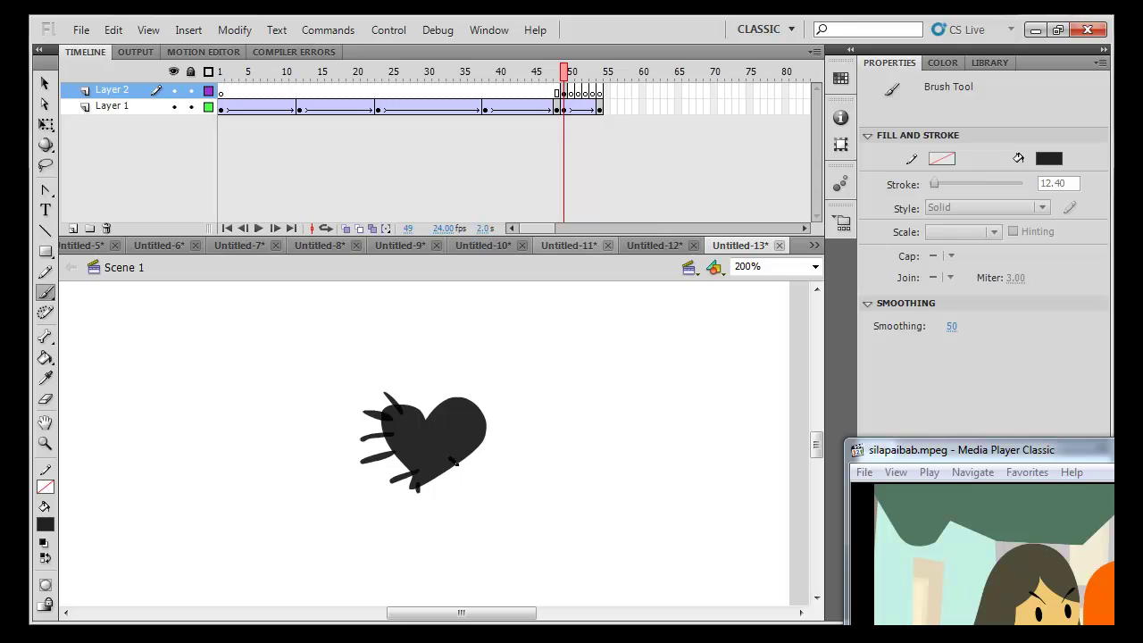
{"action": "left_click", "coordinate": [46, 586]}
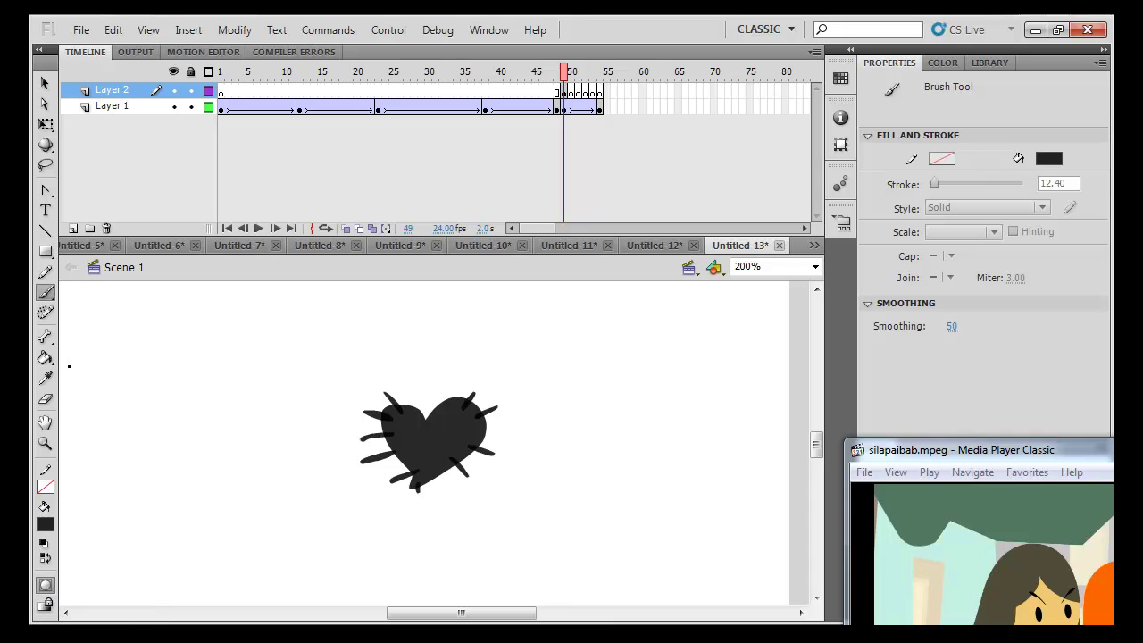
{"action": "left_click_drag", "start_coordinate": [59, 359], "coordinate": [97, 371]}
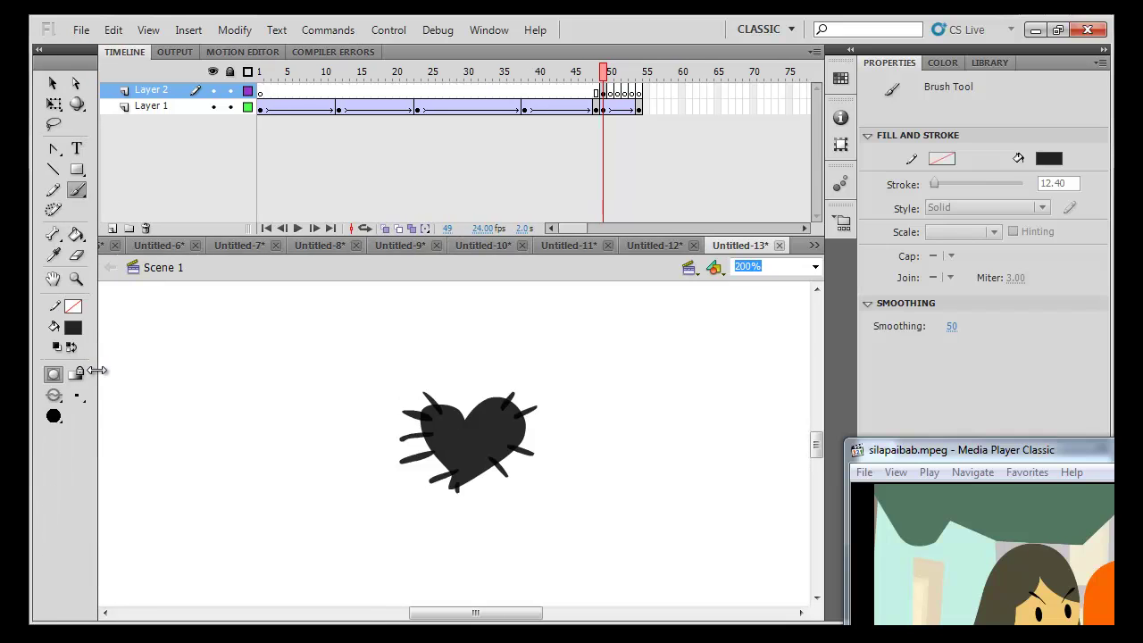
{"action": "left_click", "coordinate": [77, 396]}
{"action": "left_click", "coordinate": [106, 495]}
Brush thicker burst strokes and a dot slightly farther out around the heart on Layer 2 at frame 50
{"action": "left_click", "coordinate": [610, 93]}
{"action": "mouse_move", "coordinate": [497, 400]}
{"action": "left_mouse_down"}
{"action": "mouse_move", "coordinate": [516, 369]}
{"action": "mouse_move", "coordinate": [553, 404]}
{"action": "mouse_move", "coordinate": [587, 406]}
{"action": "left_mouse_up"}
{"action": "left_click_drag", "start_coordinate": [525, 445], "coordinate": [561, 459]}
{"action": "left_click", "coordinate": [540, 494]}
{"action": "mouse_move", "coordinate": [478, 462]}
{"action": "left_mouse_down"}
{"action": "mouse_move", "coordinate": [500, 480]}
{"action": "mouse_move", "coordinate": [465, 507]}
{"action": "left_mouse_up"}
{"action": "left_click_drag", "start_coordinate": [428, 473], "coordinate": [377, 487]}
{"action": "left_click_drag", "start_coordinate": [425, 442], "coordinate": [373, 448]}
{"action": "left_click_drag", "start_coordinate": [357, 386], "coordinate": [400, 409]}
{"action": "left_click_drag", "start_coordinate": [420, 371], "coordinate": [417, 391]}
{"action": "left_click_drag", "start_coordinate": [464, 362], "coordinate": [454, 391]}
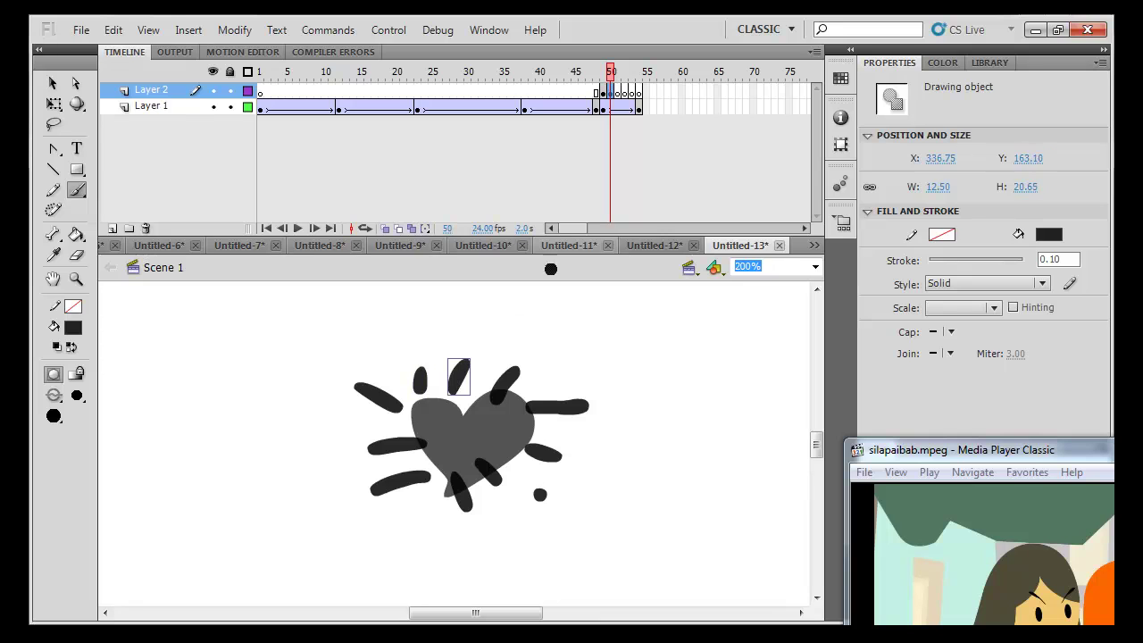
Brush a ring of burst strokes spread farther away from the heart on Layer 2 at frame 51
{"action": "left_click", "coordinate": [619, 93]}
{"action": "left_click_drag", "start_coordinate": [549, 360], "coordinate": [591, 342]}
{"action": "left_click_drag", "start_coordinate": [572, 398], "coordinate": [645, 403]}
{"action": "left_click_drag", "start_coordinate": [568, 451], "coordinate": [616, 466]}
{"action": "left_click_drag", "start_coordinate": [528, 491], "coordinate": [568, 533]}
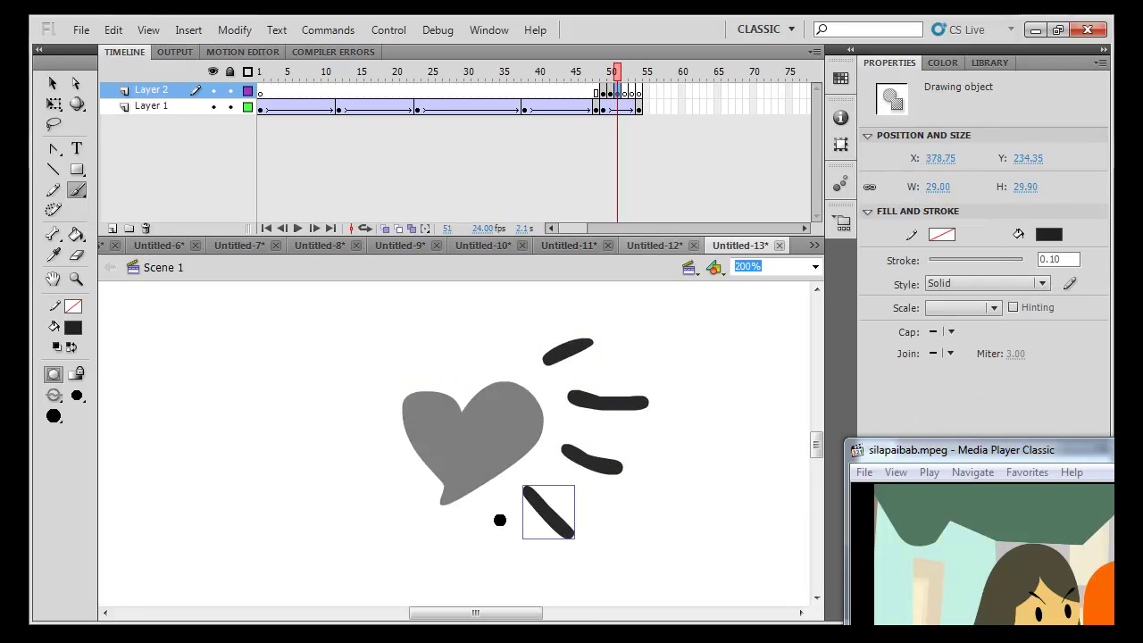
{"action": "left_click_drag", "start_coordinate": [493, 516], "coordinate": [508, 554]}
{"action": "left_click_drag", "start_coordinate": [422, 535], "coordinate": [400, 563]}
{"action": "left_click_drag", "start_coordinate": [366, 512], "coordinate": [317, 507]}
{"action": "left_click_drag", "start_coordinate": [347, 445], "coordinate": [313, 442]}
{"action": "left_click_drag", "start_coordinate": [345, 391], "coordinate": [296, 366]}
{"action": "left_click_drag", "start_coordinate": [383, 343], "coordinate": [381, 313]}
{"action": "left_click_drag", "start_coordinate": [462, 350], "coordinate": [471, 314]}
Dab scattered dots outside the ring of burst strokes at frame 51
{"action": "left_click", "coordinate": [589, 312]}
{"action": "left_click", "coordinate": [701, 367]}
{"action": "left_click", "coordinate": [685, 476]}
{"action": "left_click", "coordinate": [634, 565]}
{"action": "left_click", "coordinate": [454, 592]}
{"action": "left_click", "coordinate": [315, 543]}
{"action": "left_click", "coordinate": [243, 425]}
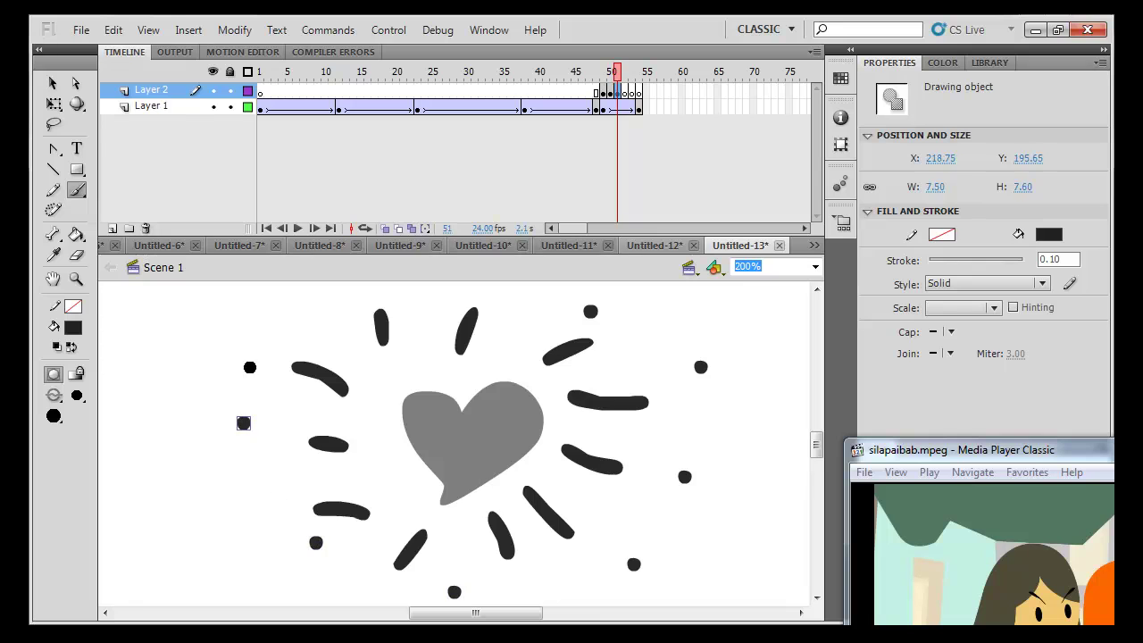
{"action": "left_click", "coordinate": [282, 329]}
Brush a wider ring of burst strokes around the heart on Layer 2 at frame 52, working at 100% zoom
{"action": "left_click", "coordinate": [625, 95]}
{"action": "left_click", "coordinate": [628, 94]}
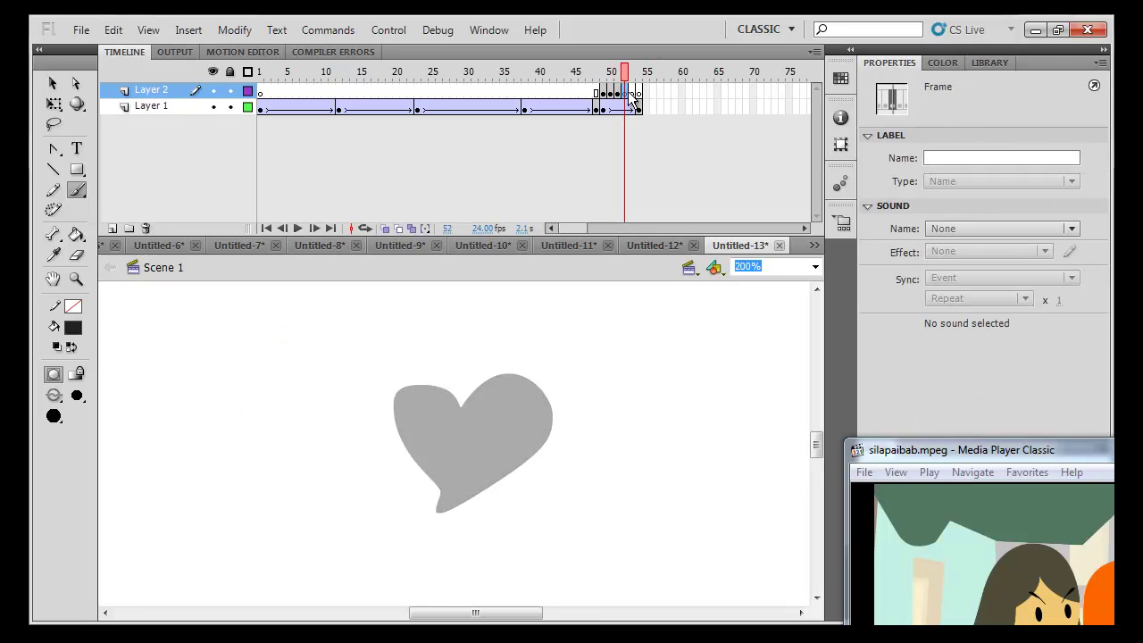
{"action": "key", "text": "ctrl+1"}
{"action": "left_click_drag", "start_coordinate": [527, 480], "coordinate": [534, 485]}
{"action": "left_click_drag", "start_coordinate": [478, 497], "coordinate": [481, 512]}
{"action": "left_click_drag", "start_coordinate": [427, 513], "coordinate": [414, 528]}
{"action": "left_click_drag", "start_coordinate": [391, 486], "coordinate": [365, 495]}
{"action": "left_click_drag", "start_coordinate": [373, 452], "coordinate": [334, 450]}
{"action": "mouse_move", "coordinate": [364, 403]}
{"action": "left_mouse_down"}
{"action": "mouse_move", "coordinate": [332, 385]}
{"action": "mouse_move", "coordinate": [393, 348]}
{"action": "mouse_move", "coordinate": [456, 338]}
{"action": "mouse_move", "coordinate": [523, 348]}
{"action": "left_mouse_up"}
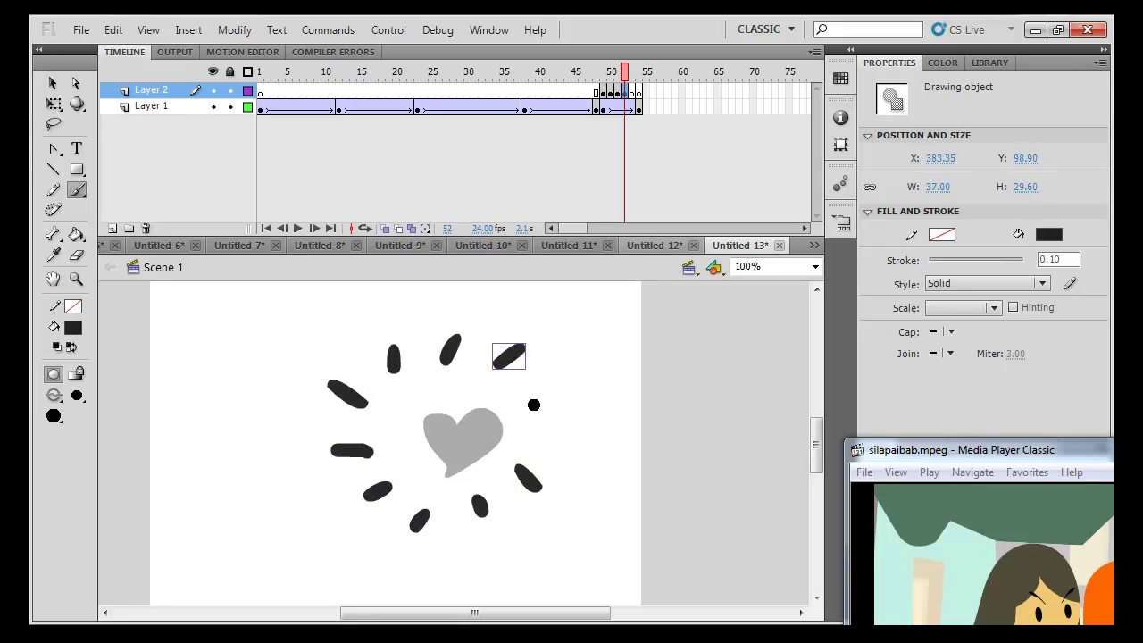
{"action": "left_click_drag", "start_coordinate": [534, 403], "coordinate": [586, 406]}
{"action": "left_click_drag", "start_coordinate": [566, 446], "coordinate": [590, 456]}
Dab dots among the burst strokes at frame 52 and play back the burst
{"action": "left_click", "coordinate": [594, 500]}
{"action": "left_click", "coordinate": [518, 506]}
{"action": "left_click", "coordinate": [382, 508]}
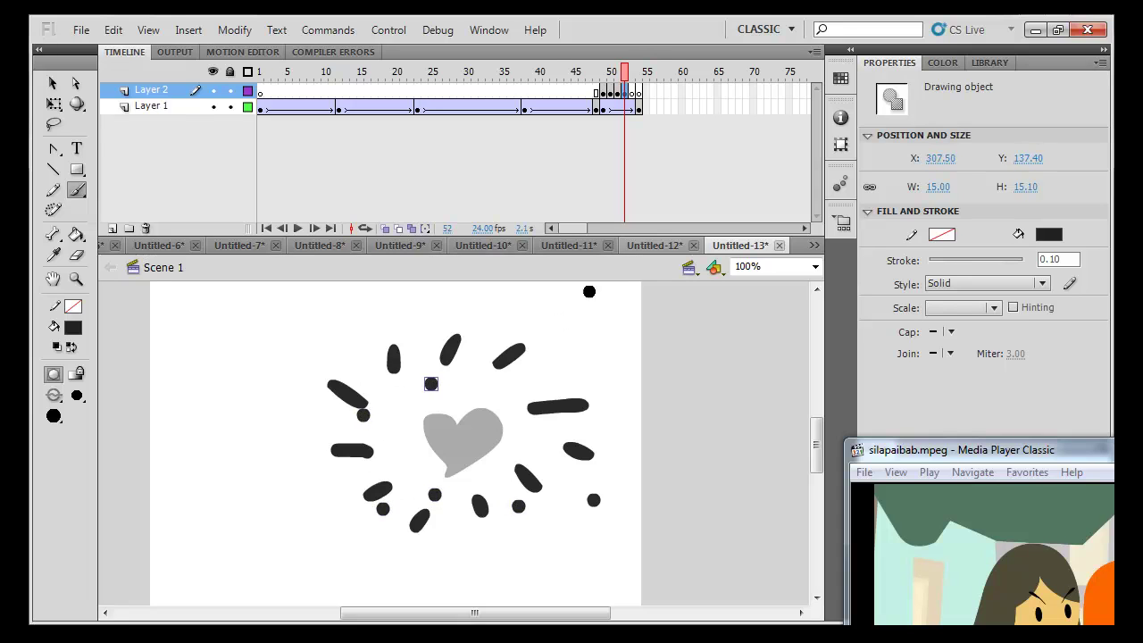
{"action": "left_click_drag", "start_coordinate": [639, 75], "coordinate": [536, 80]}
{"action": "key", "text": "Return"}
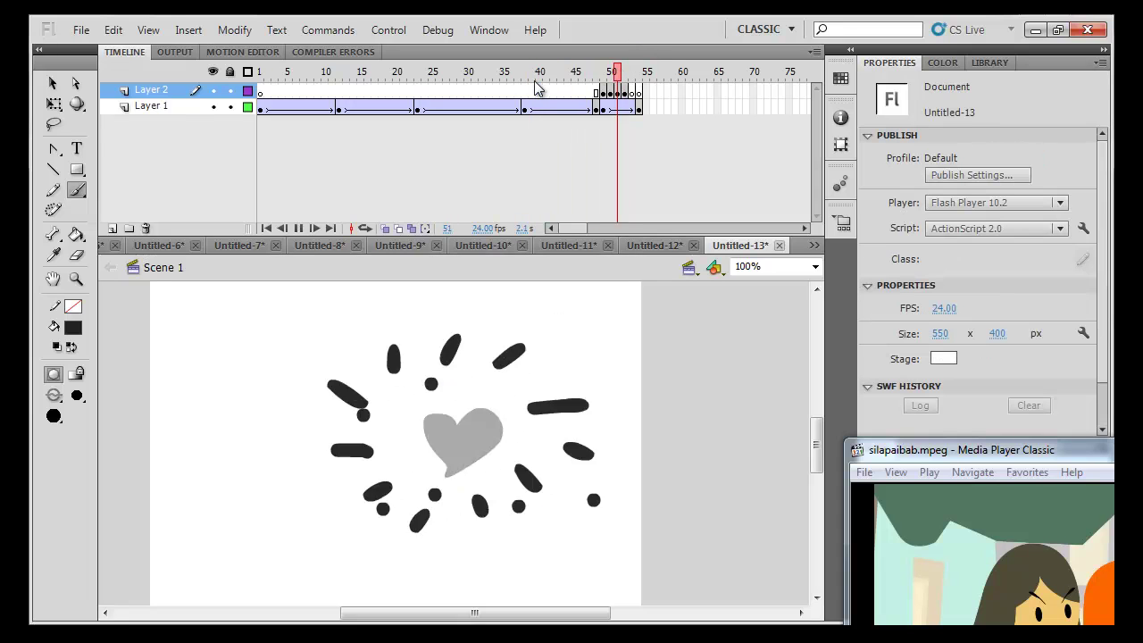
Remove two frames from the heart's fade-out tween on Layer 1 so it ends at frame 52, and replay the animation
{"action": "left_click", "coordinate": [634, 108]}
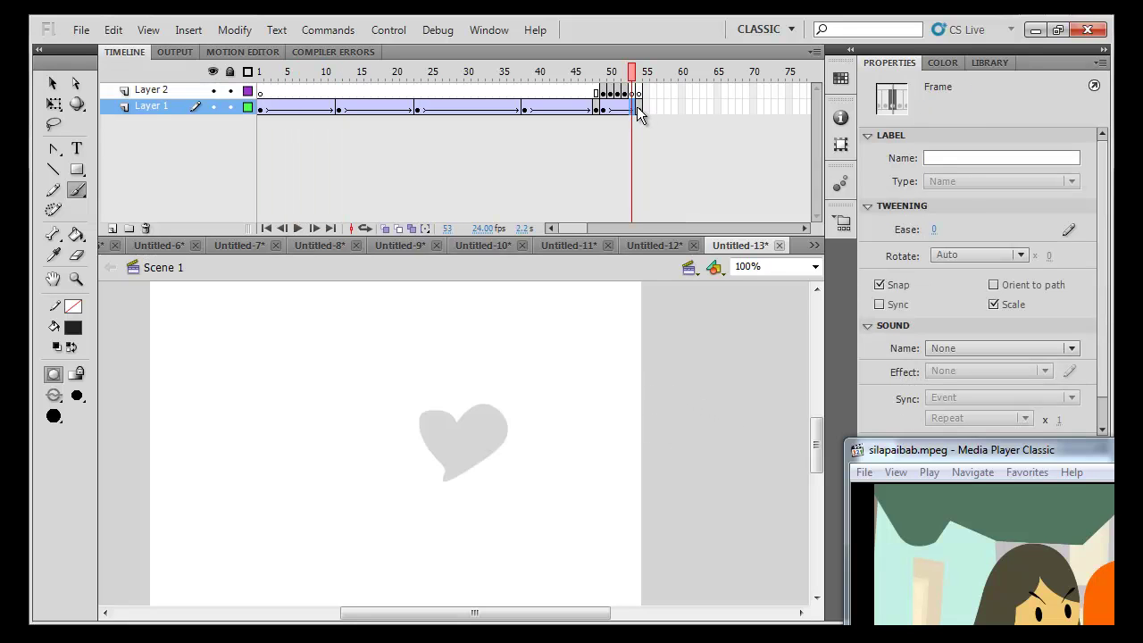
{"action": "right_click", "coordinate": [634, 107]}
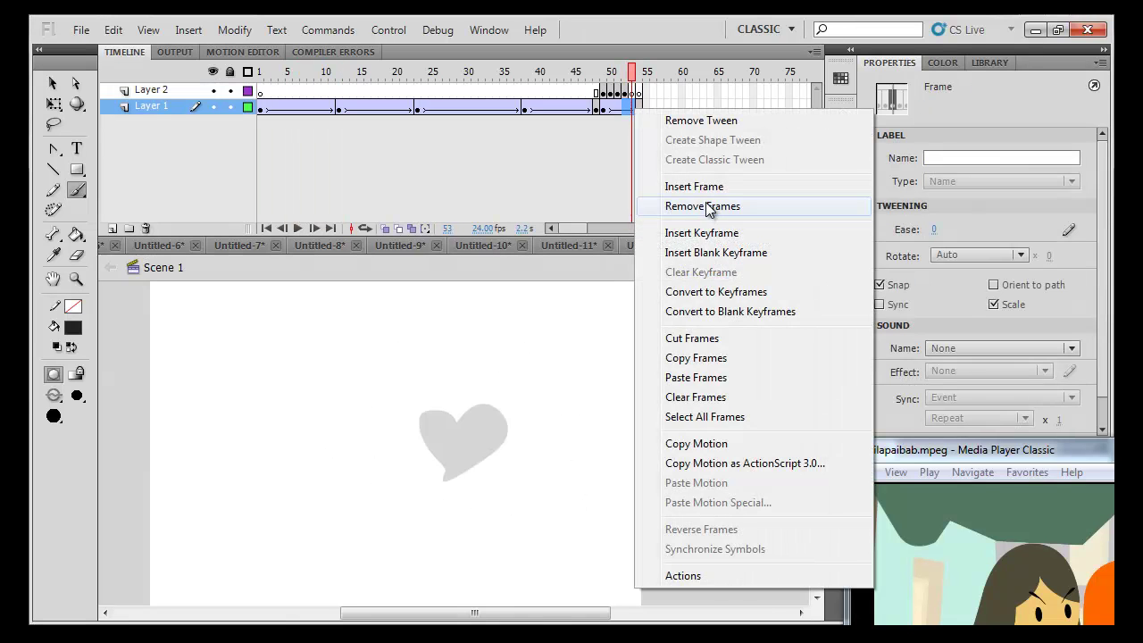
{"action": "left_click", "coordinate": [692, 204]}
{"action": "key", "text": "Return"}
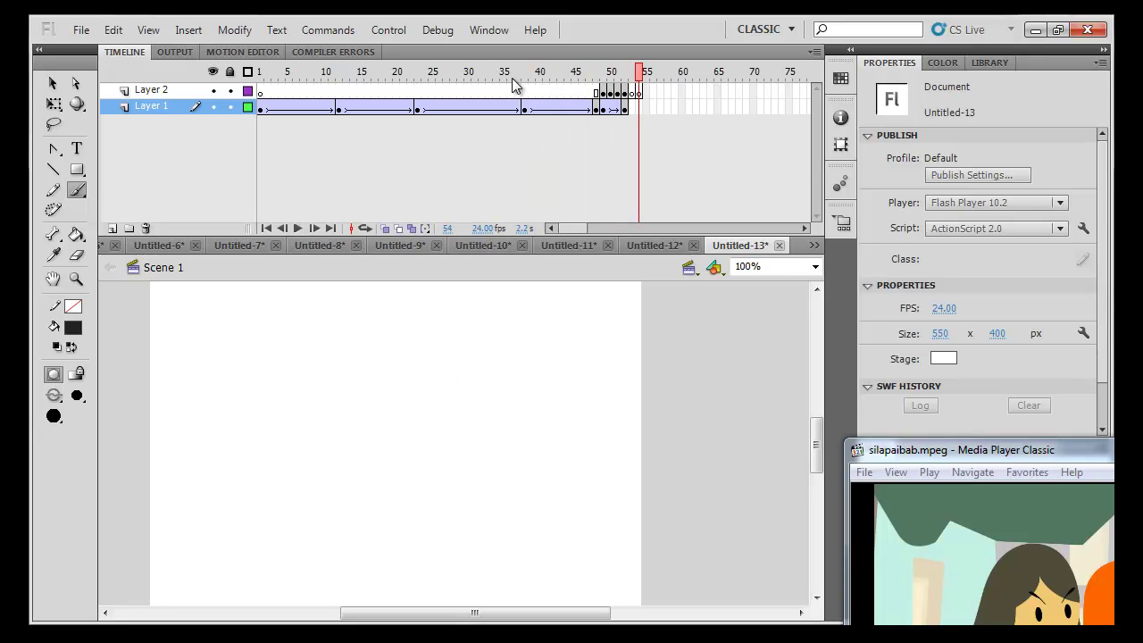
{"action": "key", "text": "v"}
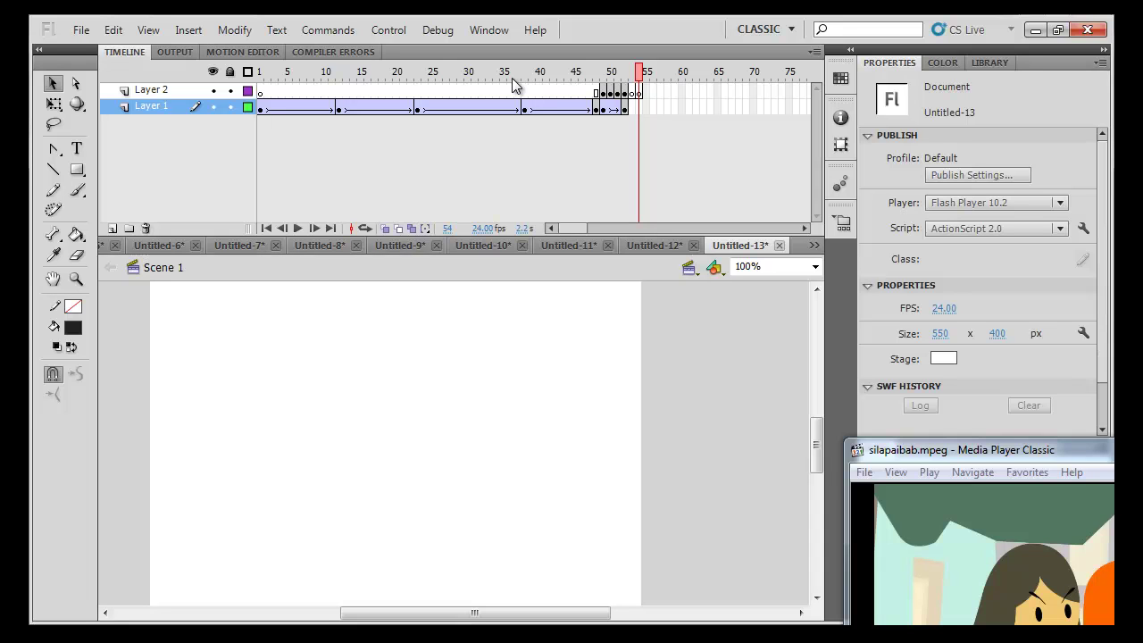
Switch to Media Player Classic and skim back through the reference cartoon to play the bench scene with floating hearts from about 06:59
{"action": "left_click_drag", "start_coordinate": [1020, 449], "coordinate": [694, 202]}
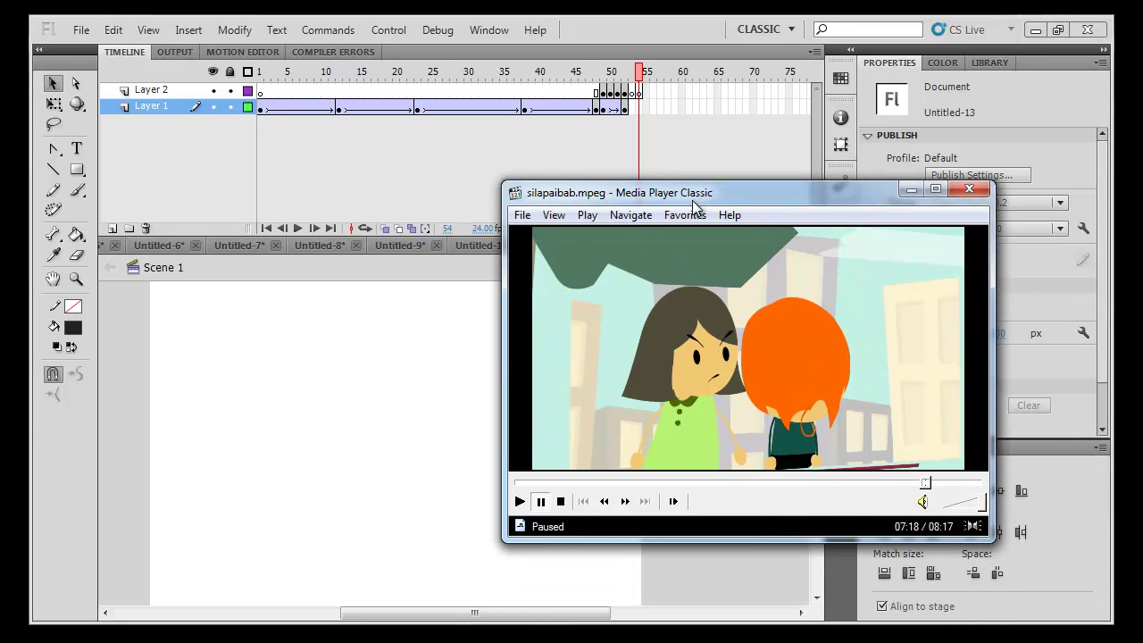
{"action": "left_click_drag", "start_coordinate": [925, 485], "coordinate": [917, 472]}
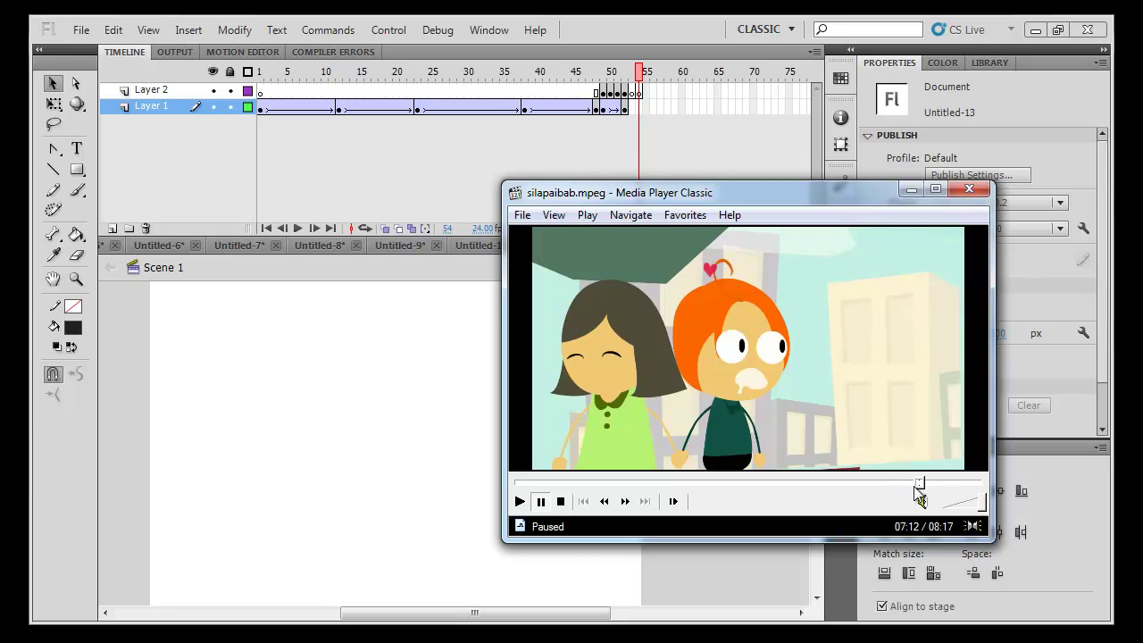
{"action": "left_click", "coordinate": [915, 483]}
{"action": "left_click", "coordinate": [918, 360]}
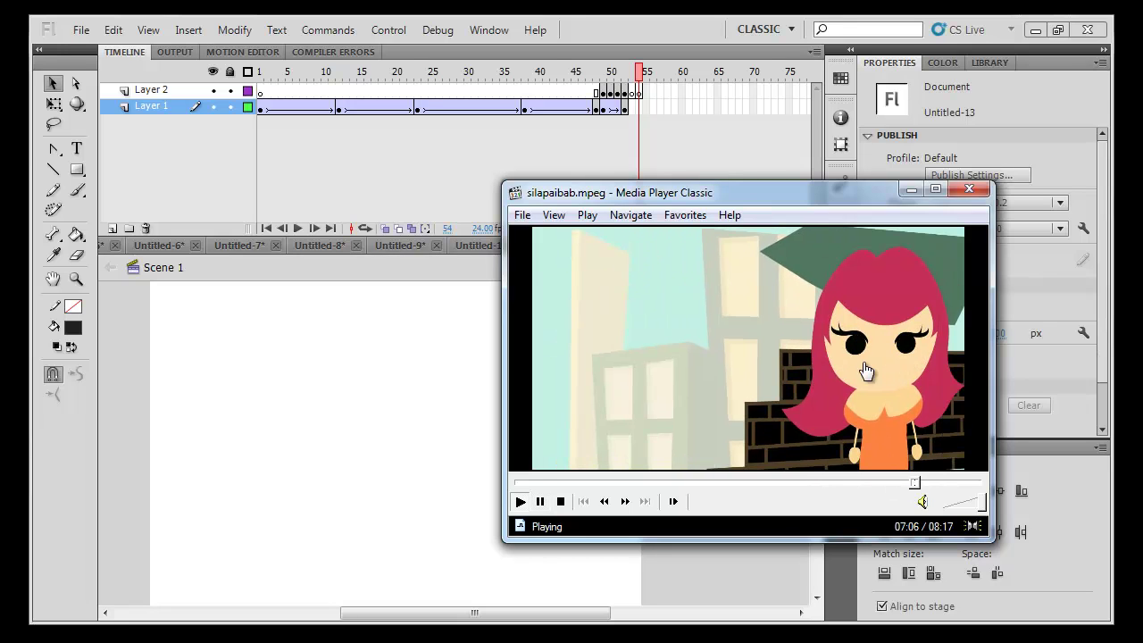
{"action": "left_click", "coordinate": [874, 474]}
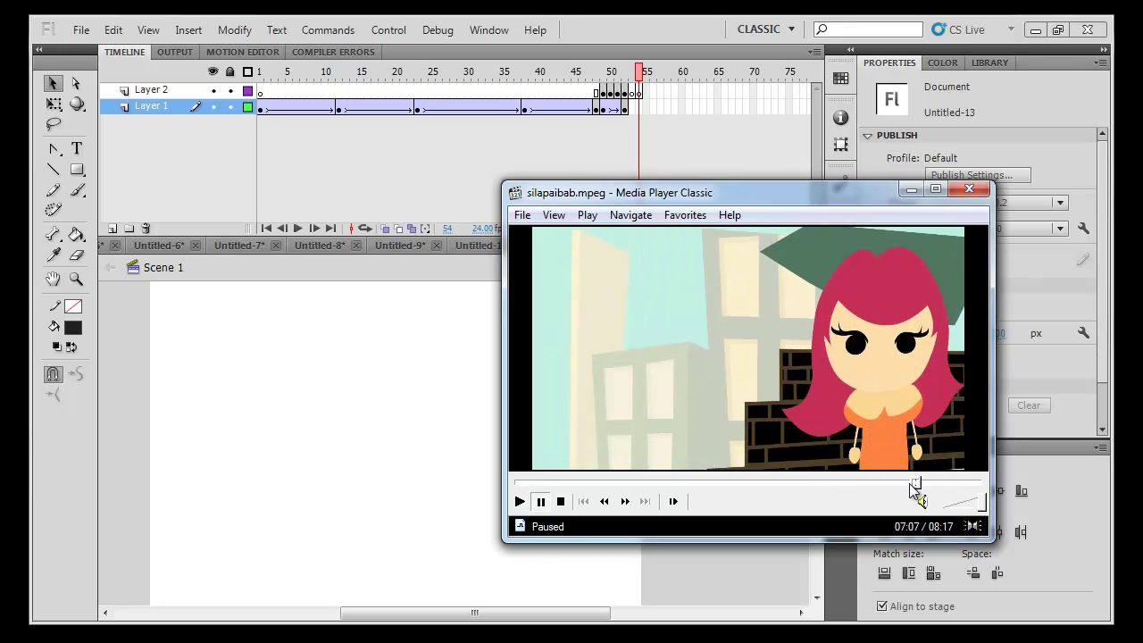
{"action": "left_click", "coordinate": [904, 483]}
{"action": "left_click", "coordinate": [916, 454]}
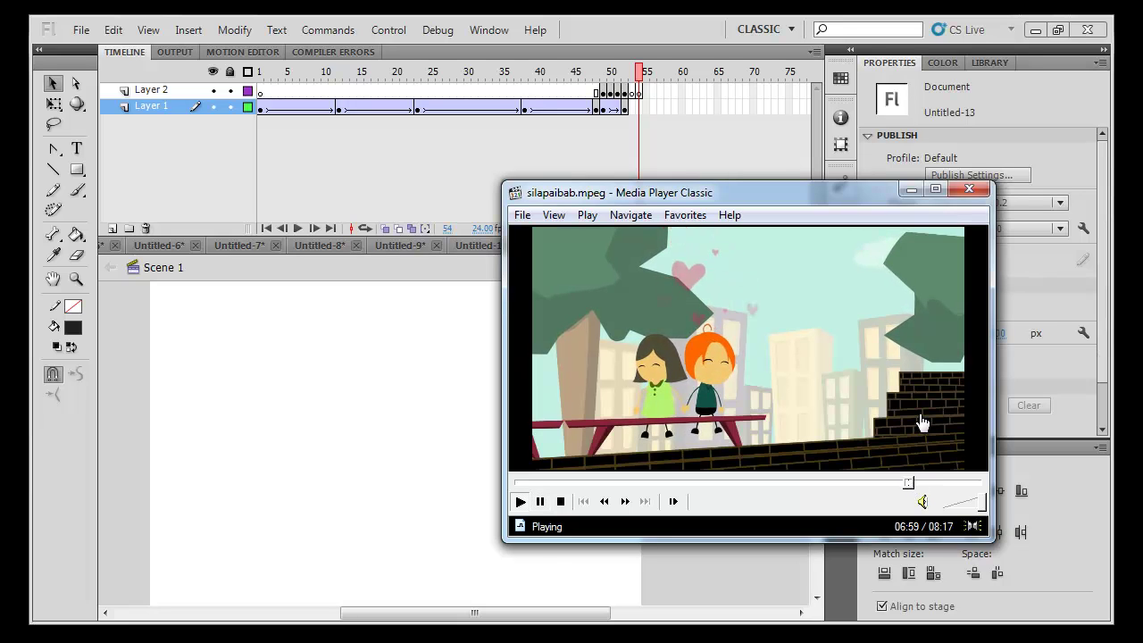
Watch the reference cartoon full screen and skip ahead to the night city scene at about 07:43
{"action": "double_click", "coordinate": [944, 378]}
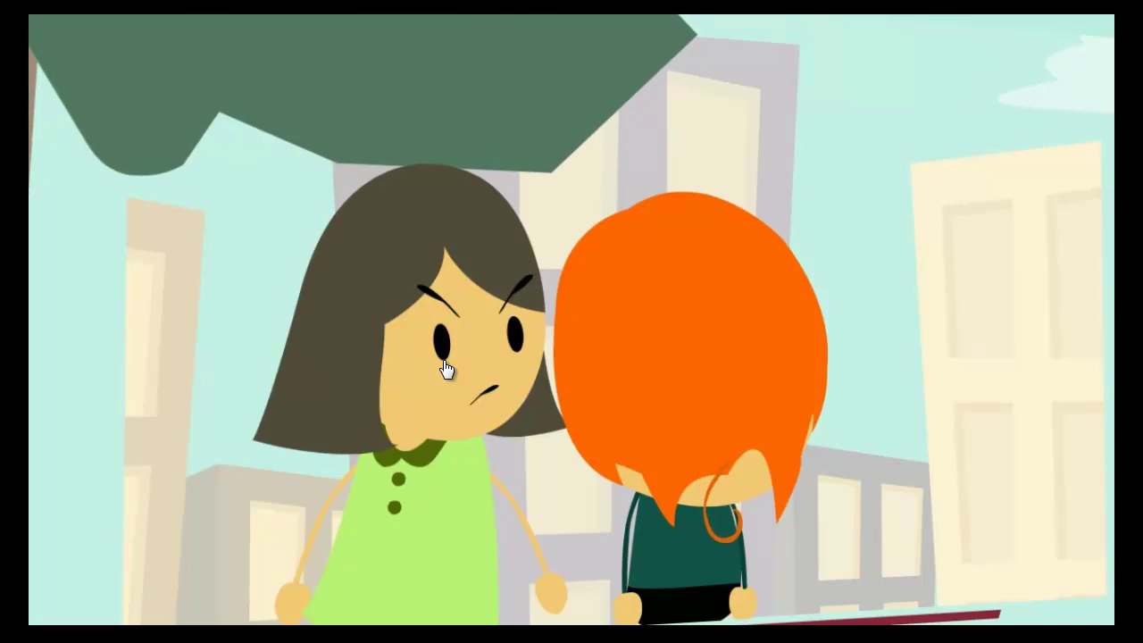
{"action": "mouse_move", "coordinate": [780, 597]}
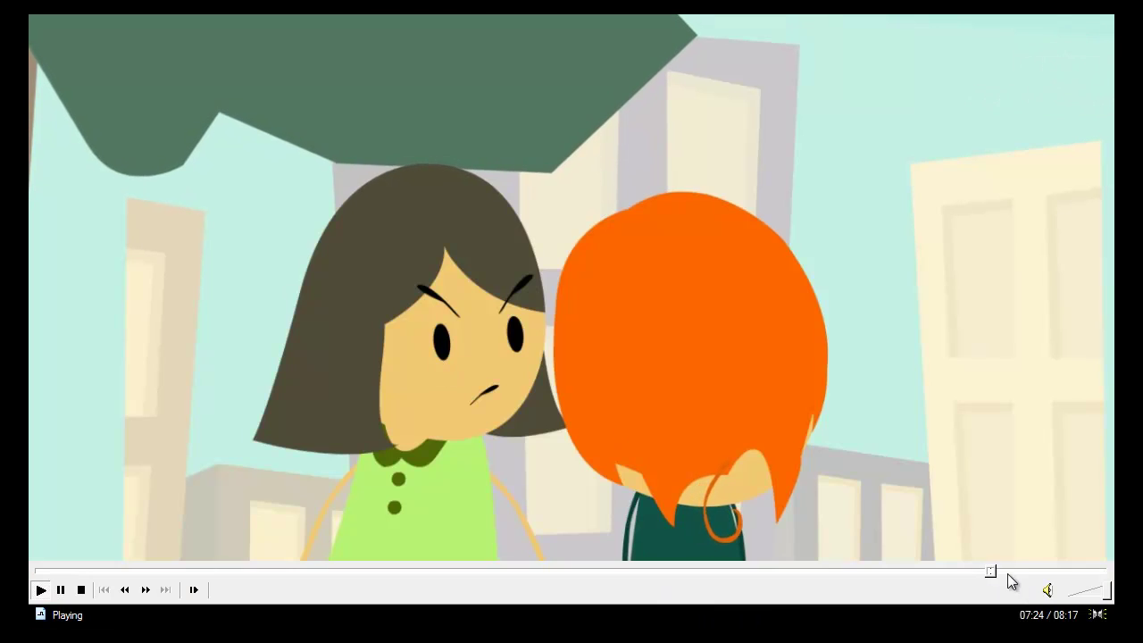
{"action": "left_click_drag", "start_coordinate": [996, 570], "coordinate": [1033, 576]}
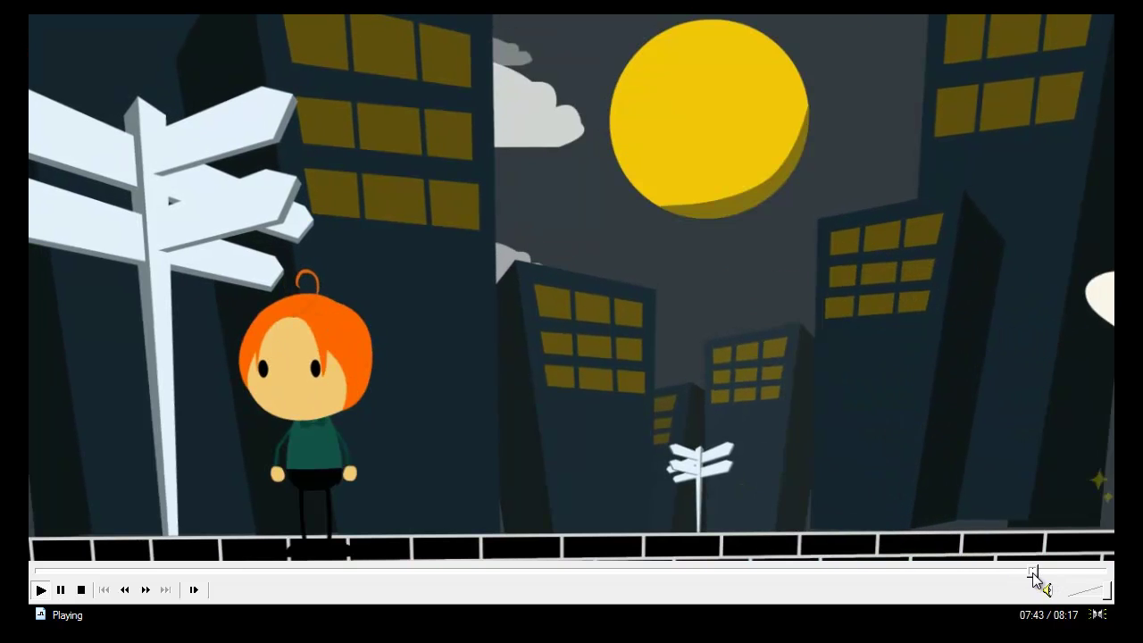